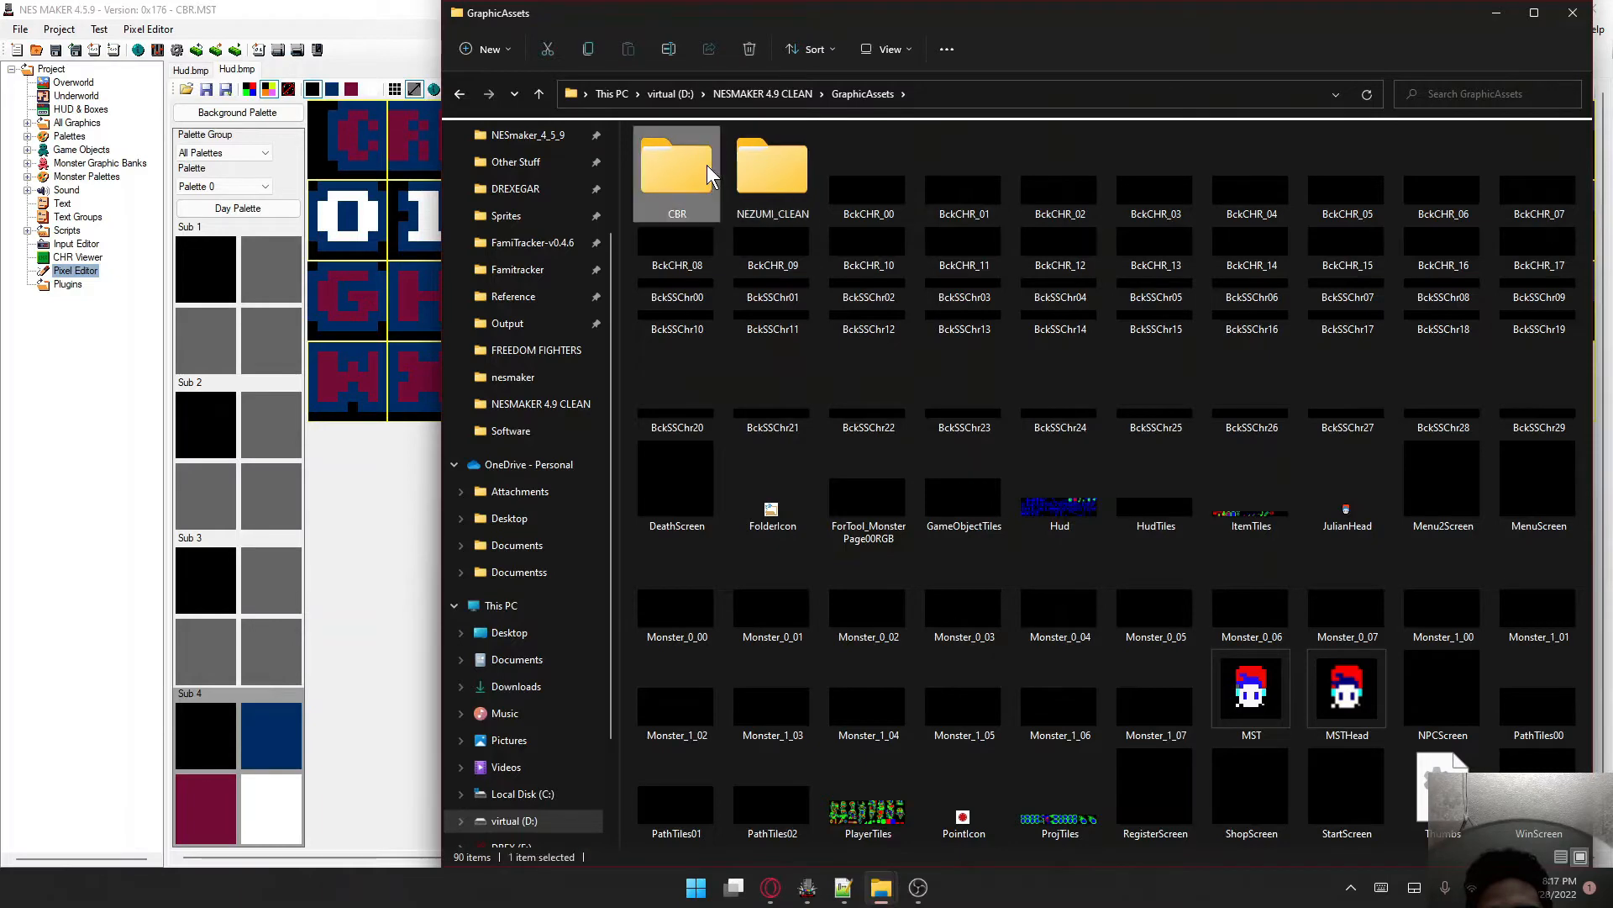
- Open the Hud image from the CBR folder in GraphicAssets, examine its tiles up close, and close the preview
{"action": "double_click", "coordinate": [707, 165]}
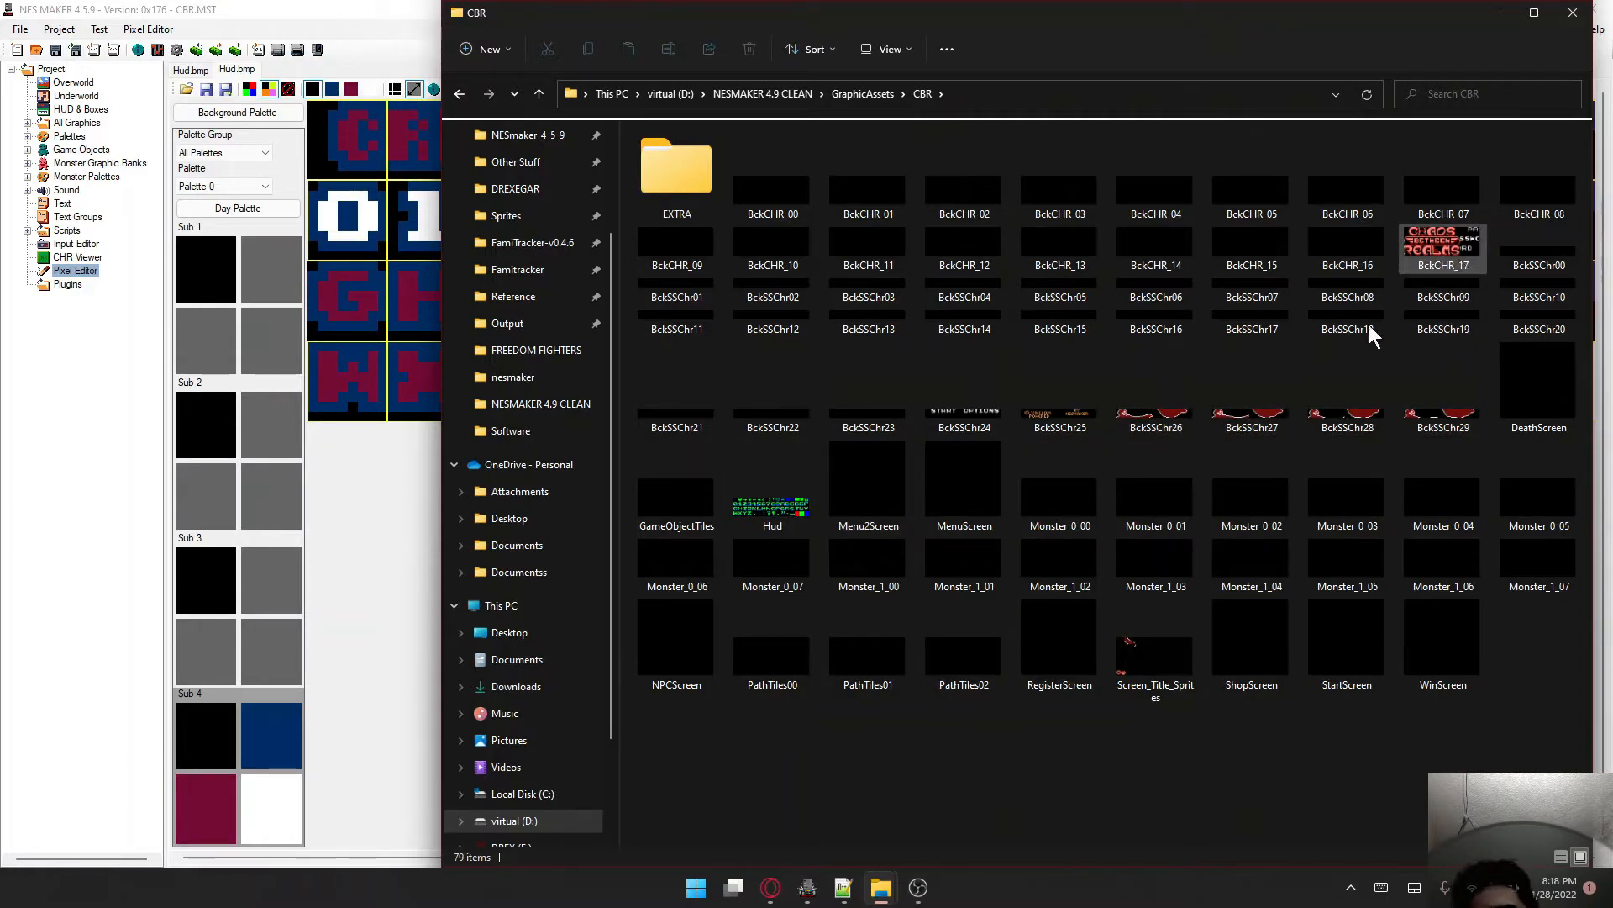
{"action": "left_click", "coordinate": [766, 515]}
{"action": "double_click", "coordinate": [766, 515]}
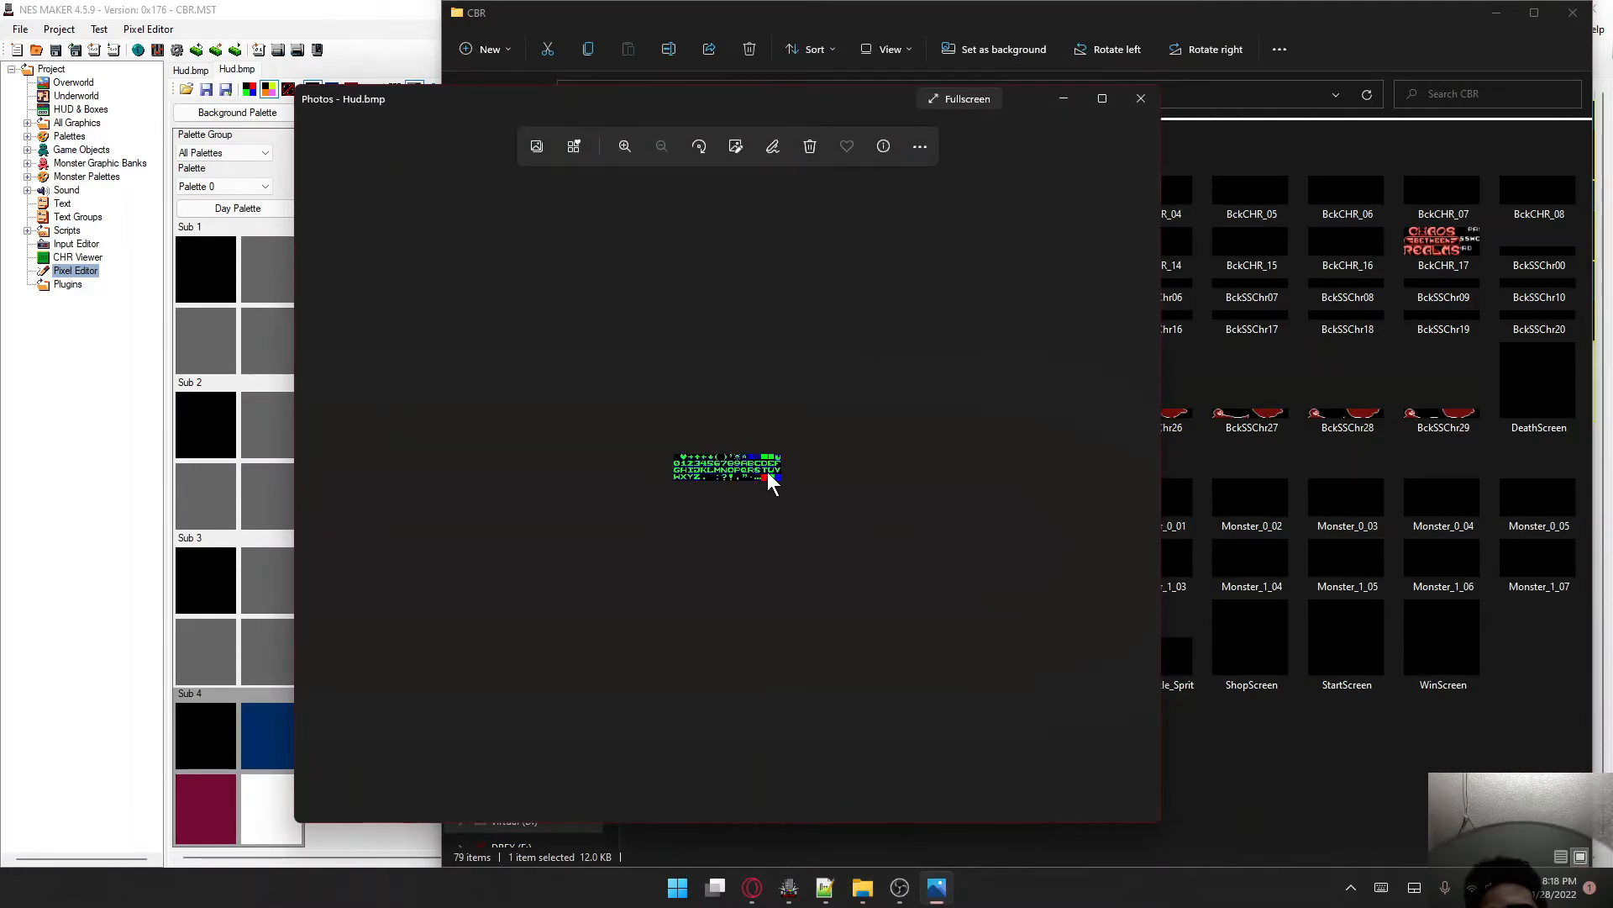
{"action": "key", "text": "ctrl+plus"}
{"action": "key", "text": "ctrl+plus"}
{"action": "key", "text": "ctrl+plus"}
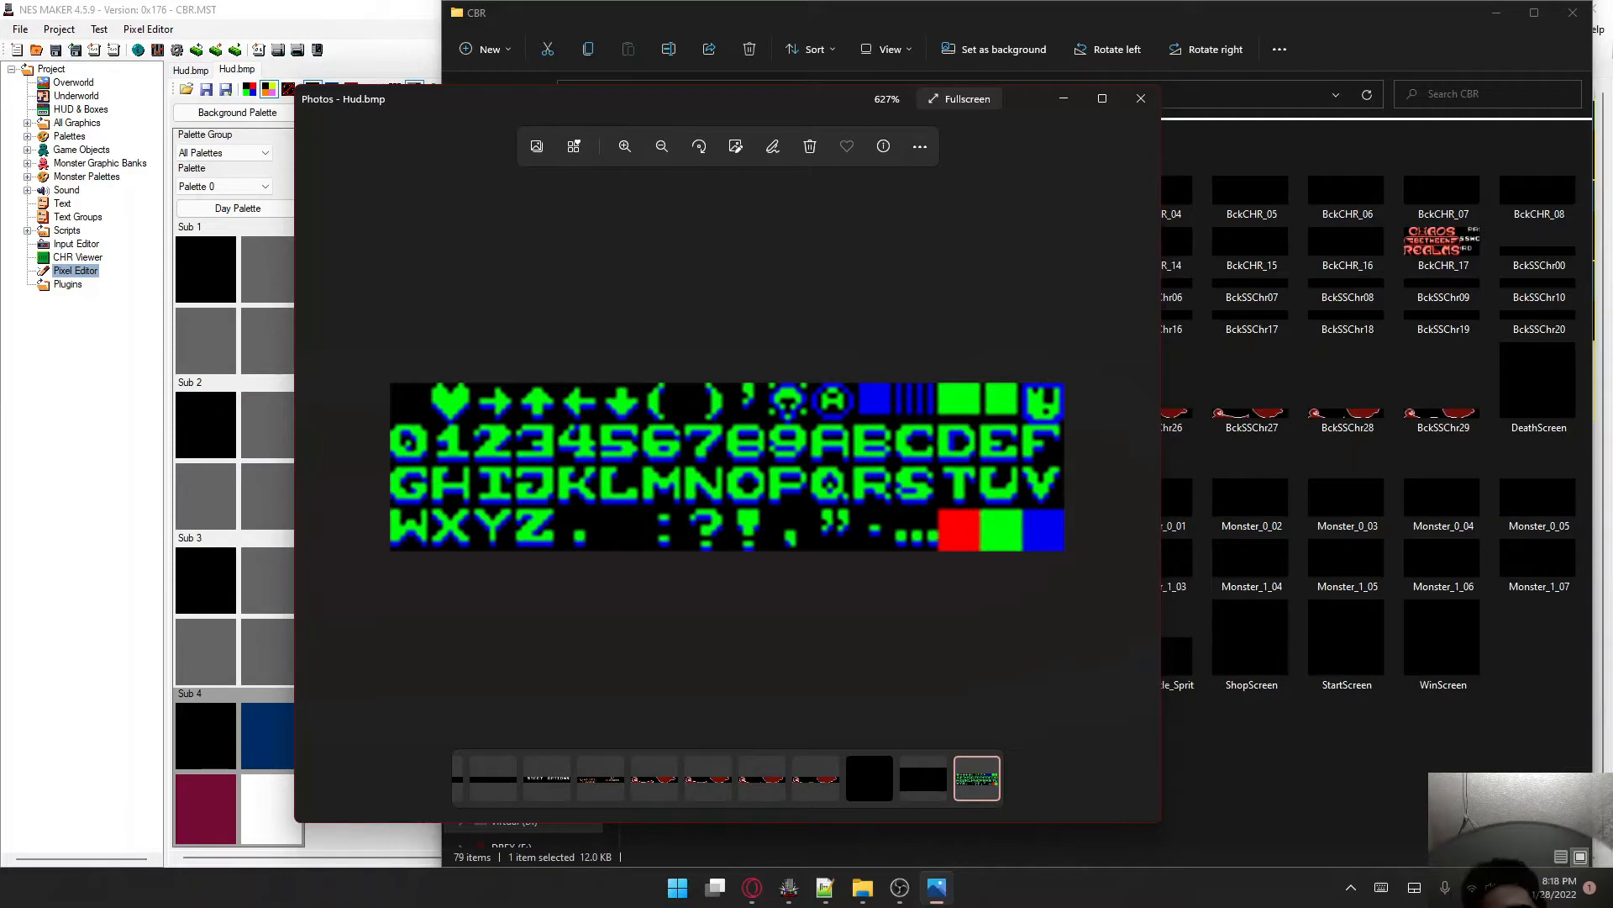
{"action": "left_click", "coordinate": [1141, 98]}
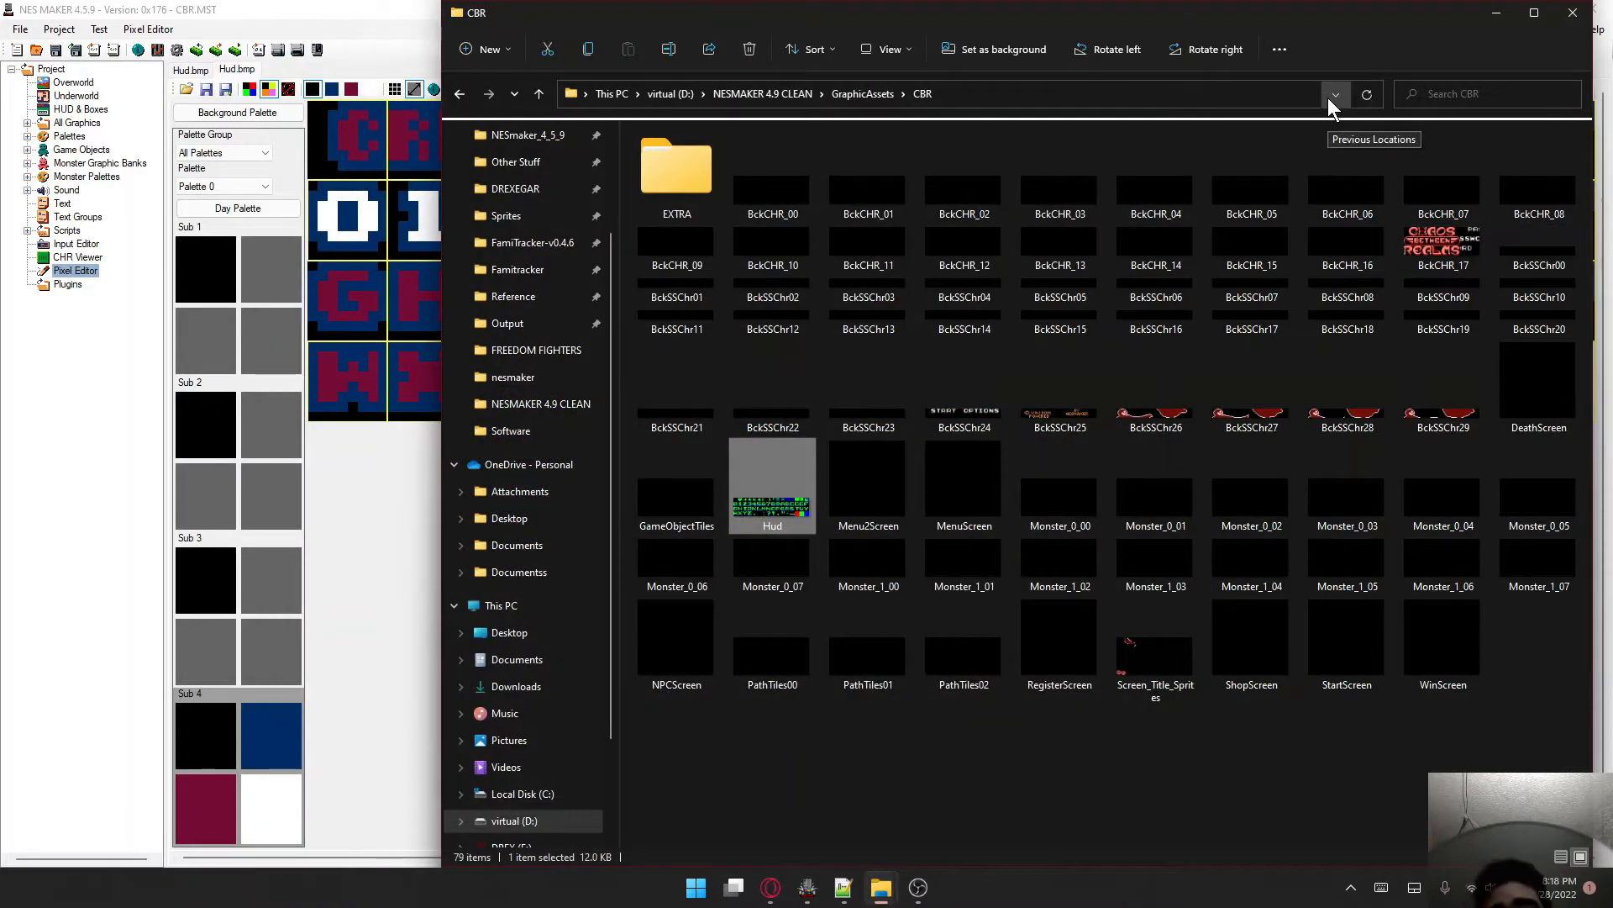
- Return to NES MAKER and compare the raw-colour Hud.bmp with the palette-coloured one
{"action": "left_click", "coordinate": [1494, 12]}
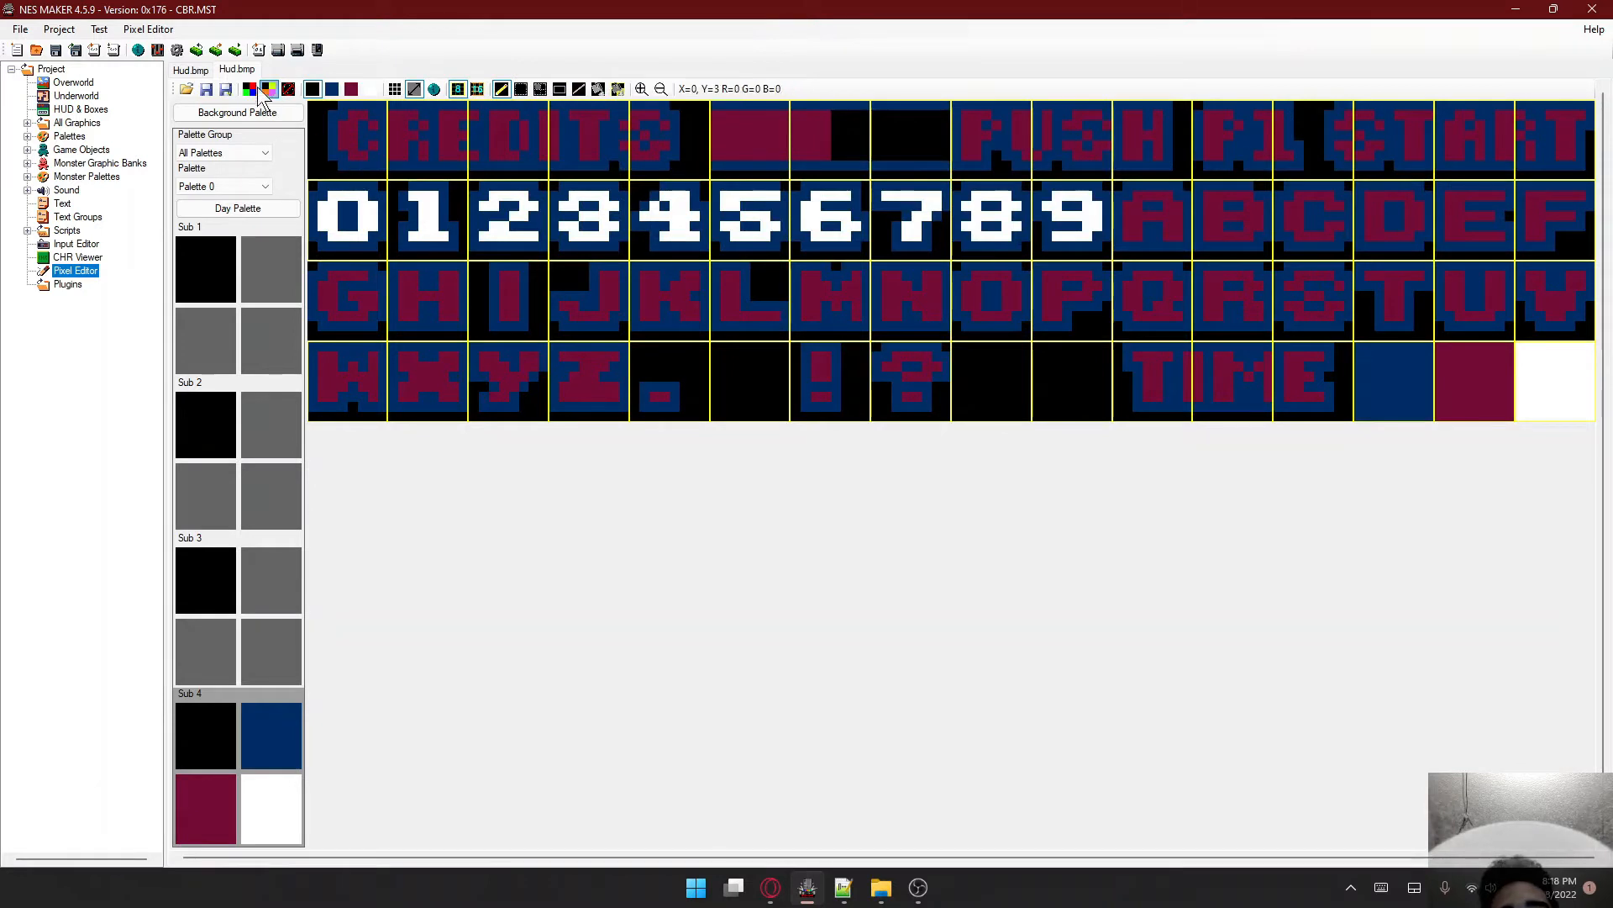
{"action": "left_click", "coordinate": [189, 69]}
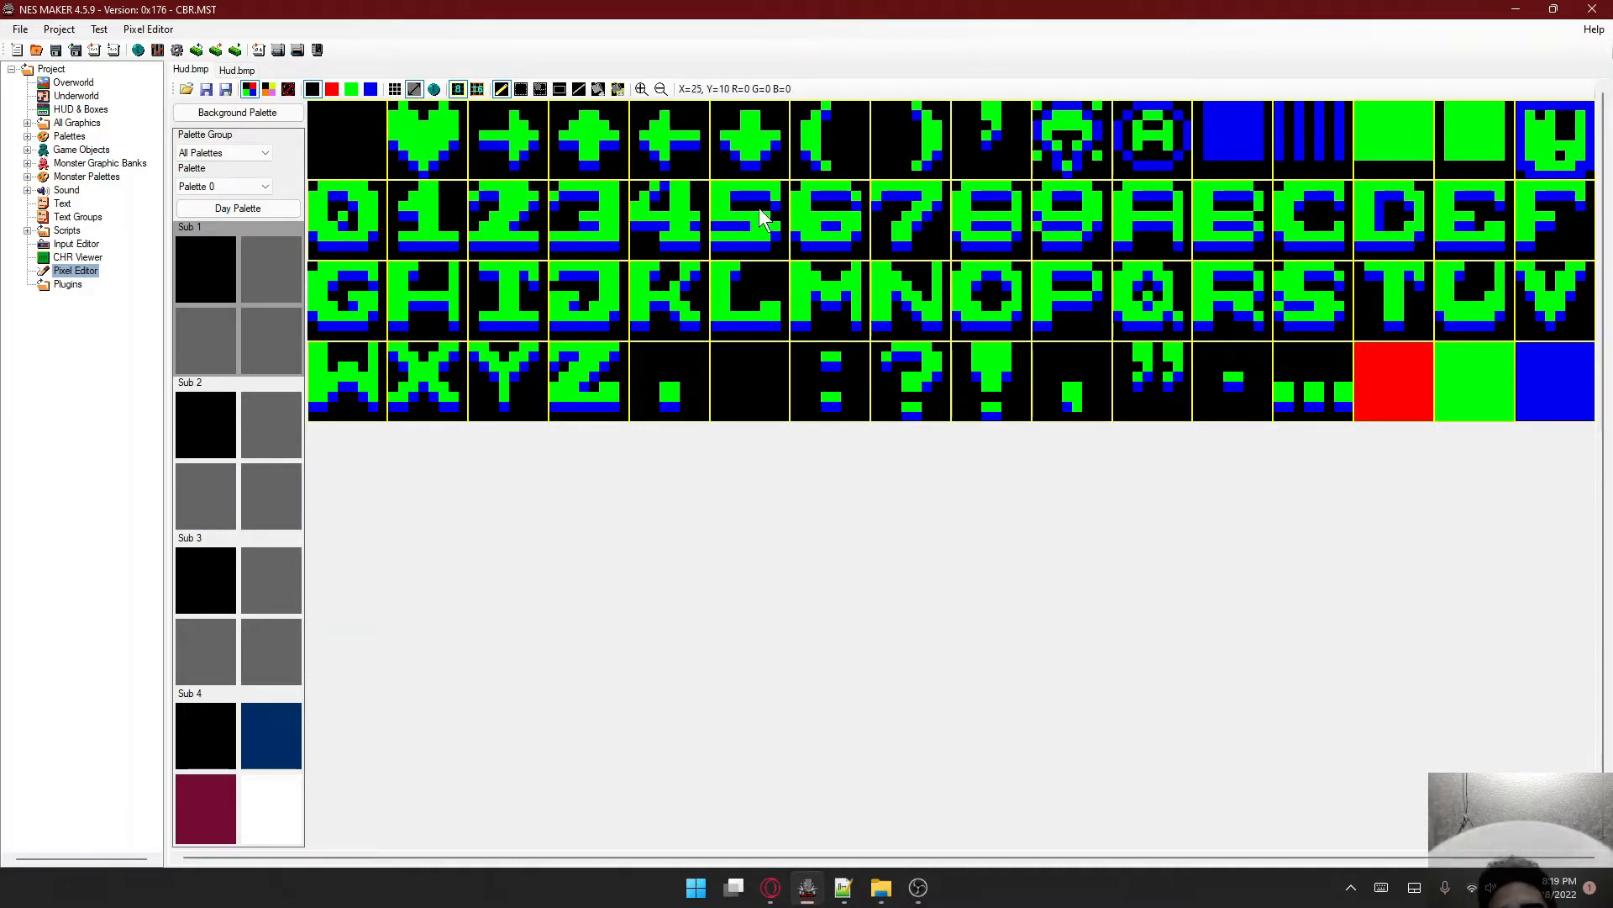
{"action": "left_click", "coordinate": [238, 70]}
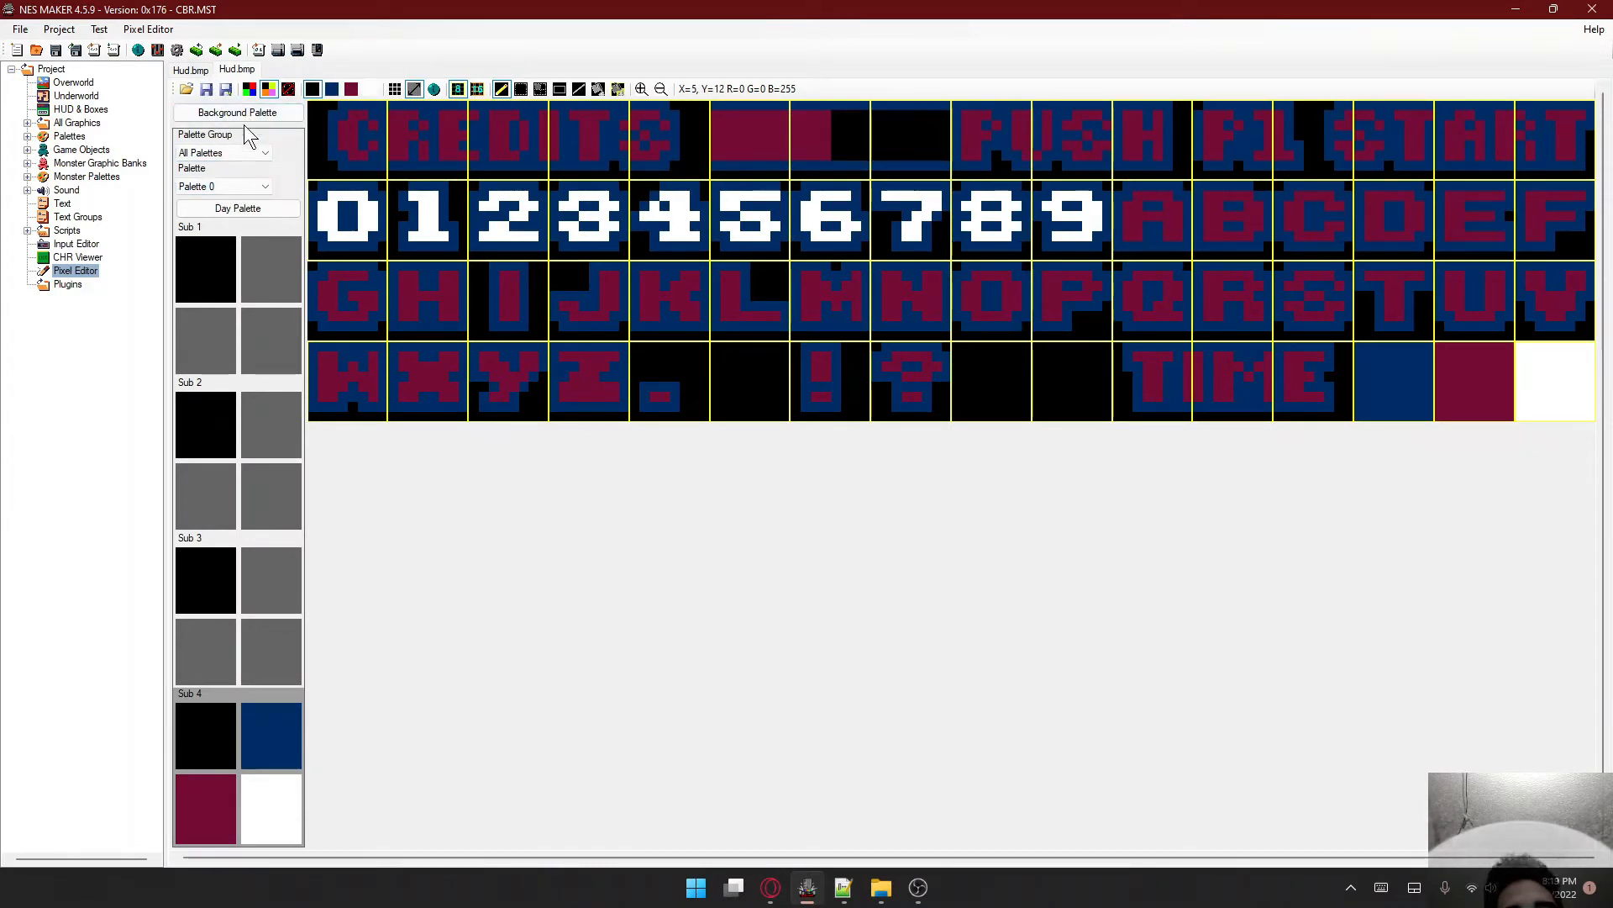
- Set the Sub 4 palette's second colour to 27 and its third colour to 16
{"action": "left_click", "coordinate": [276, 733]}
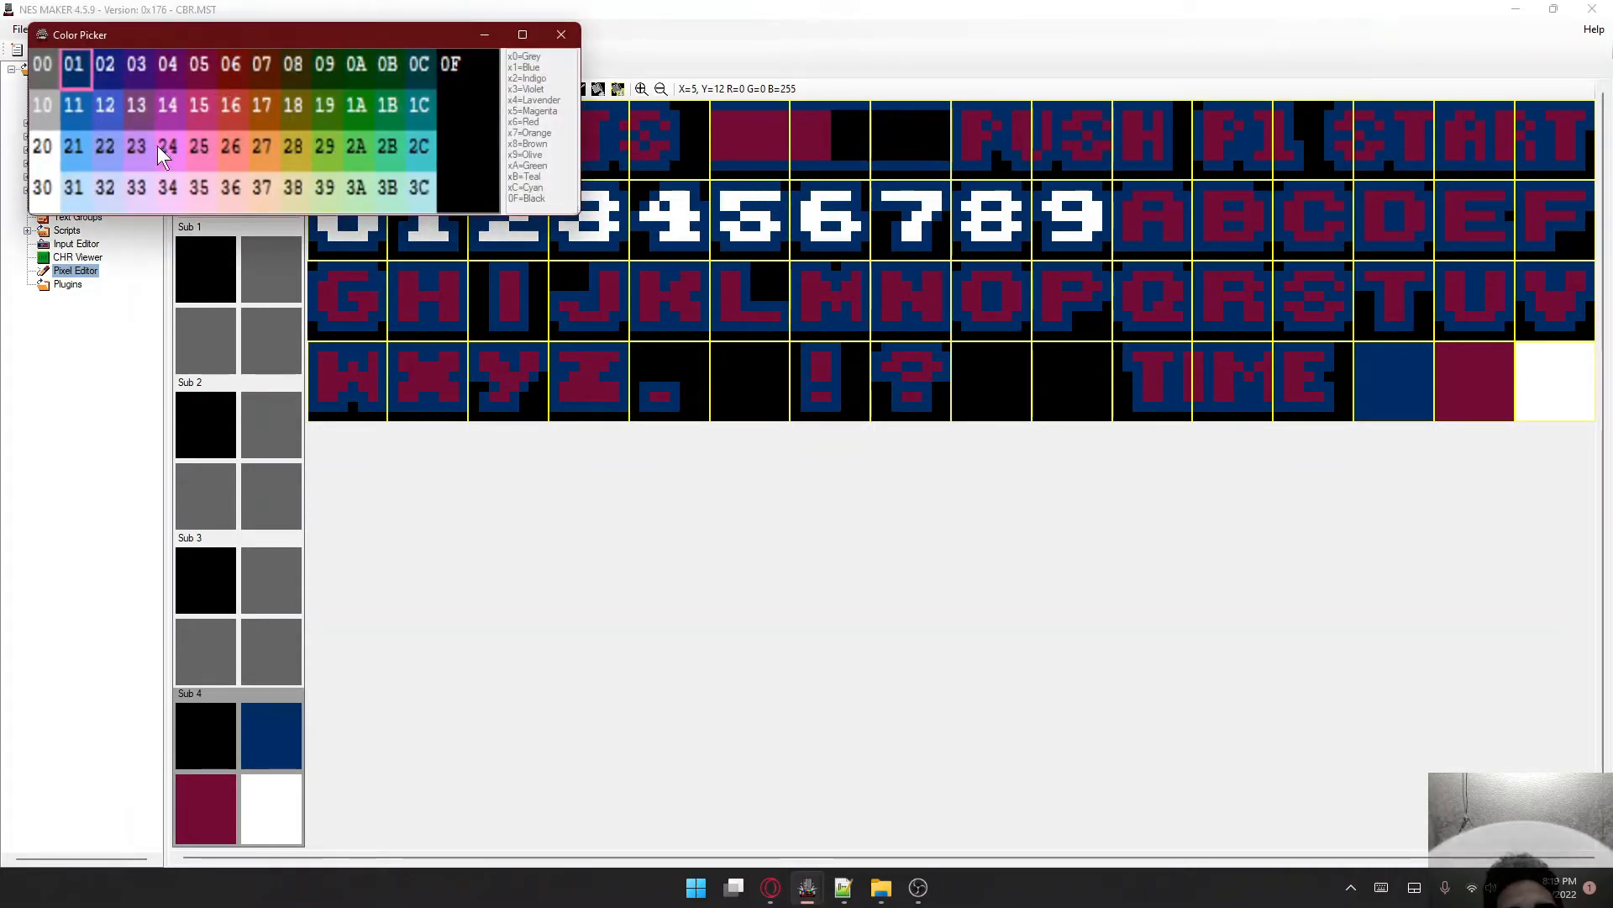
{"action": "left_click", "coordinate": [252, 148]}
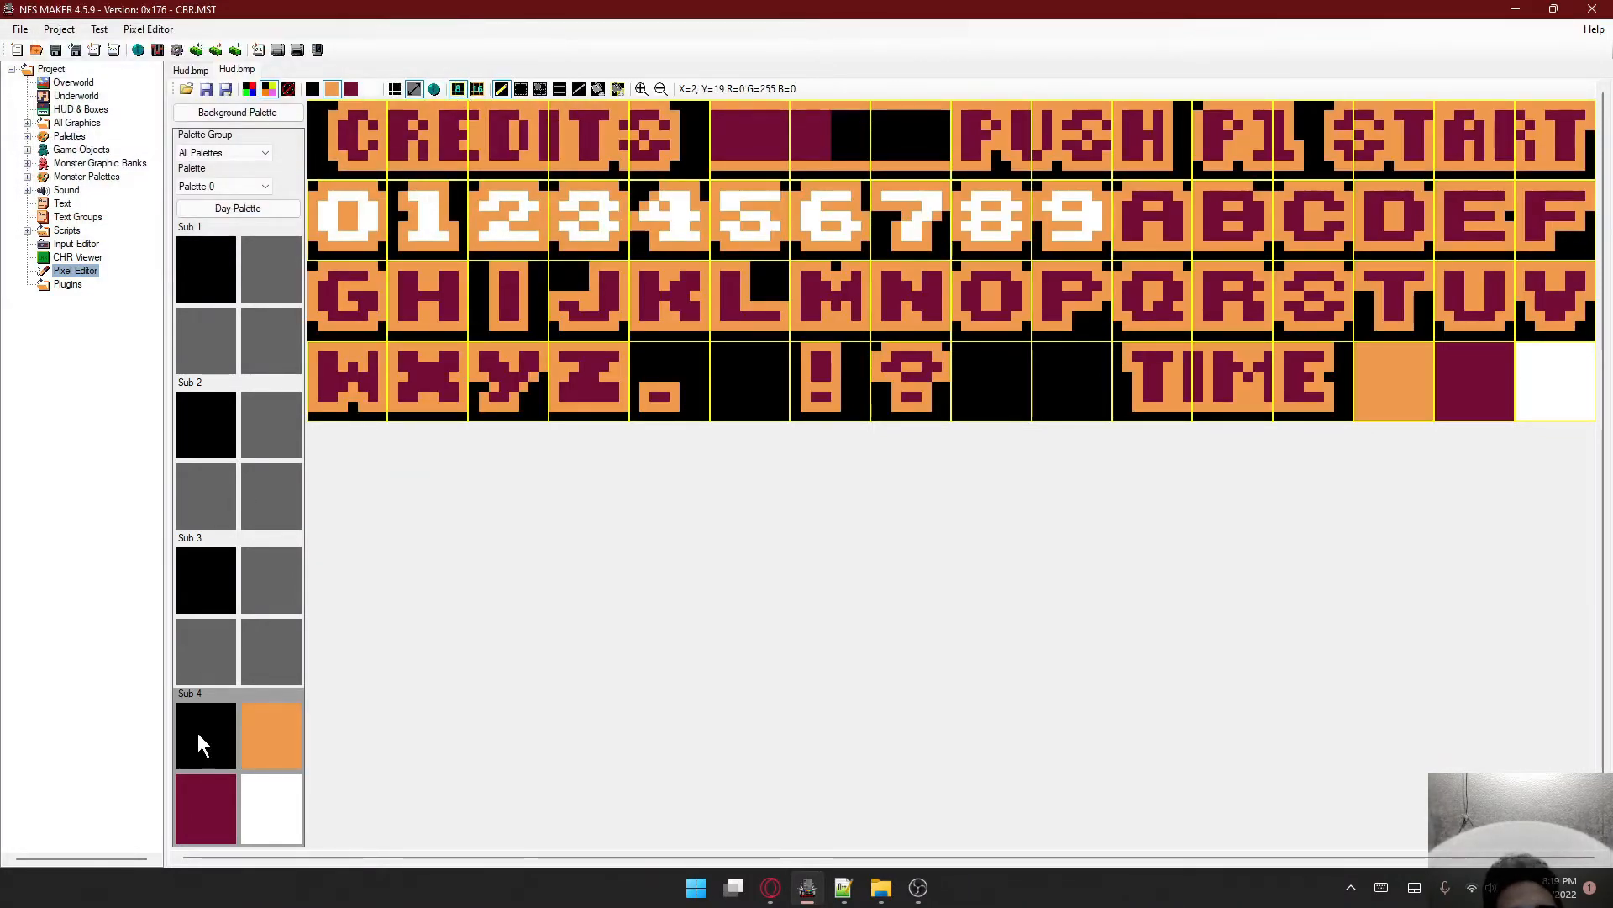
{"action": "left_click", "coordinate": [204, 789]}
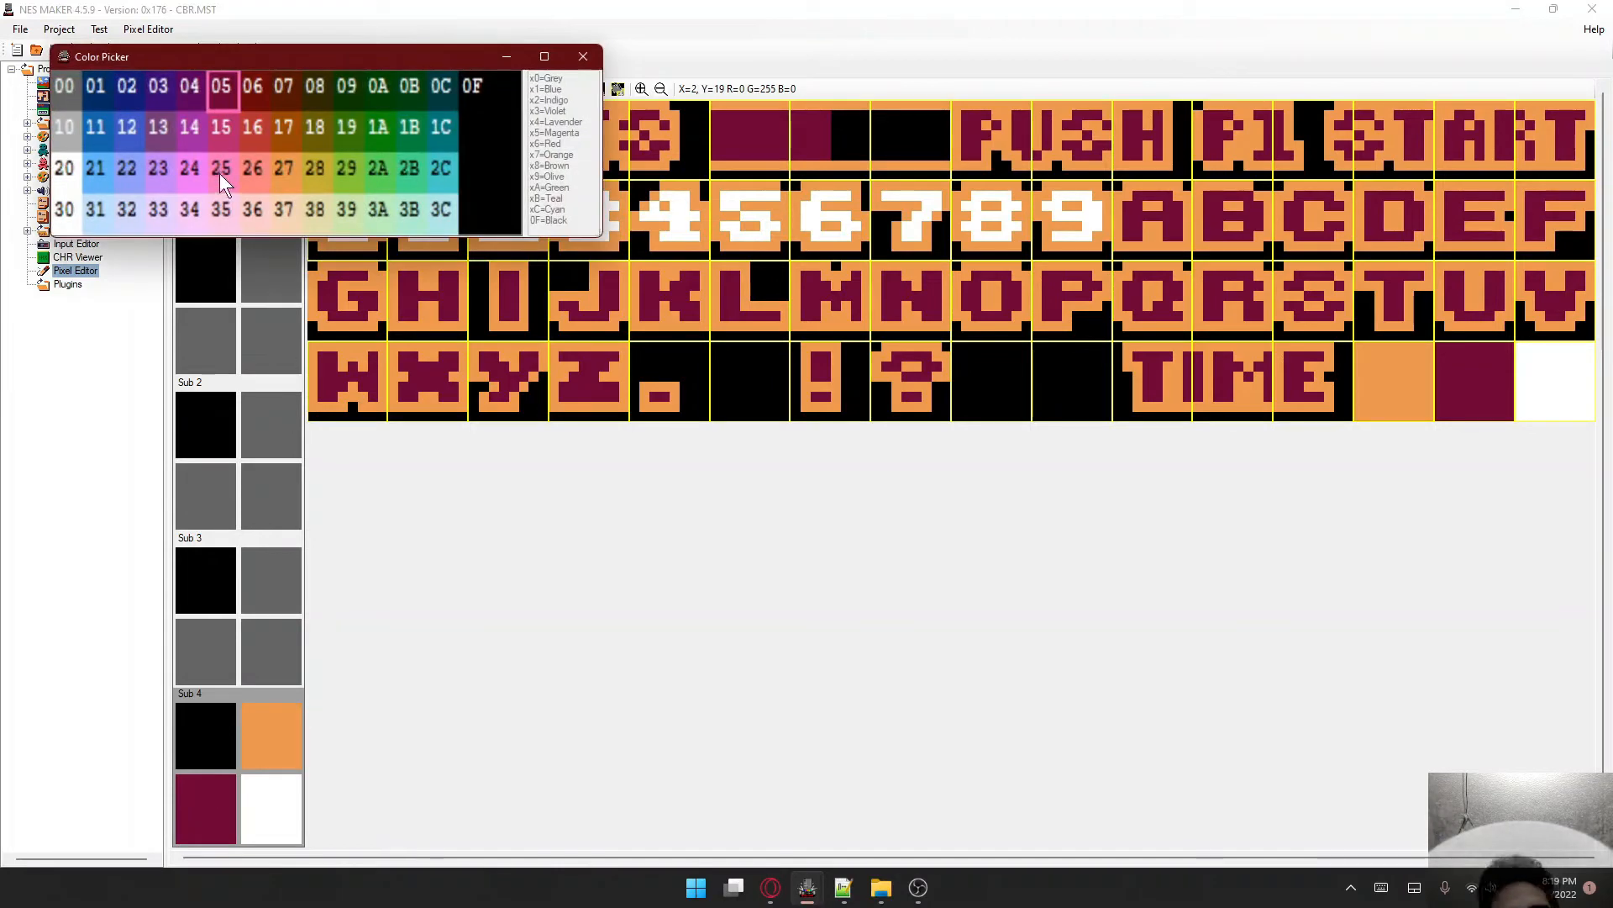
{"action": "left_click", "coordinate": [261, 128]}
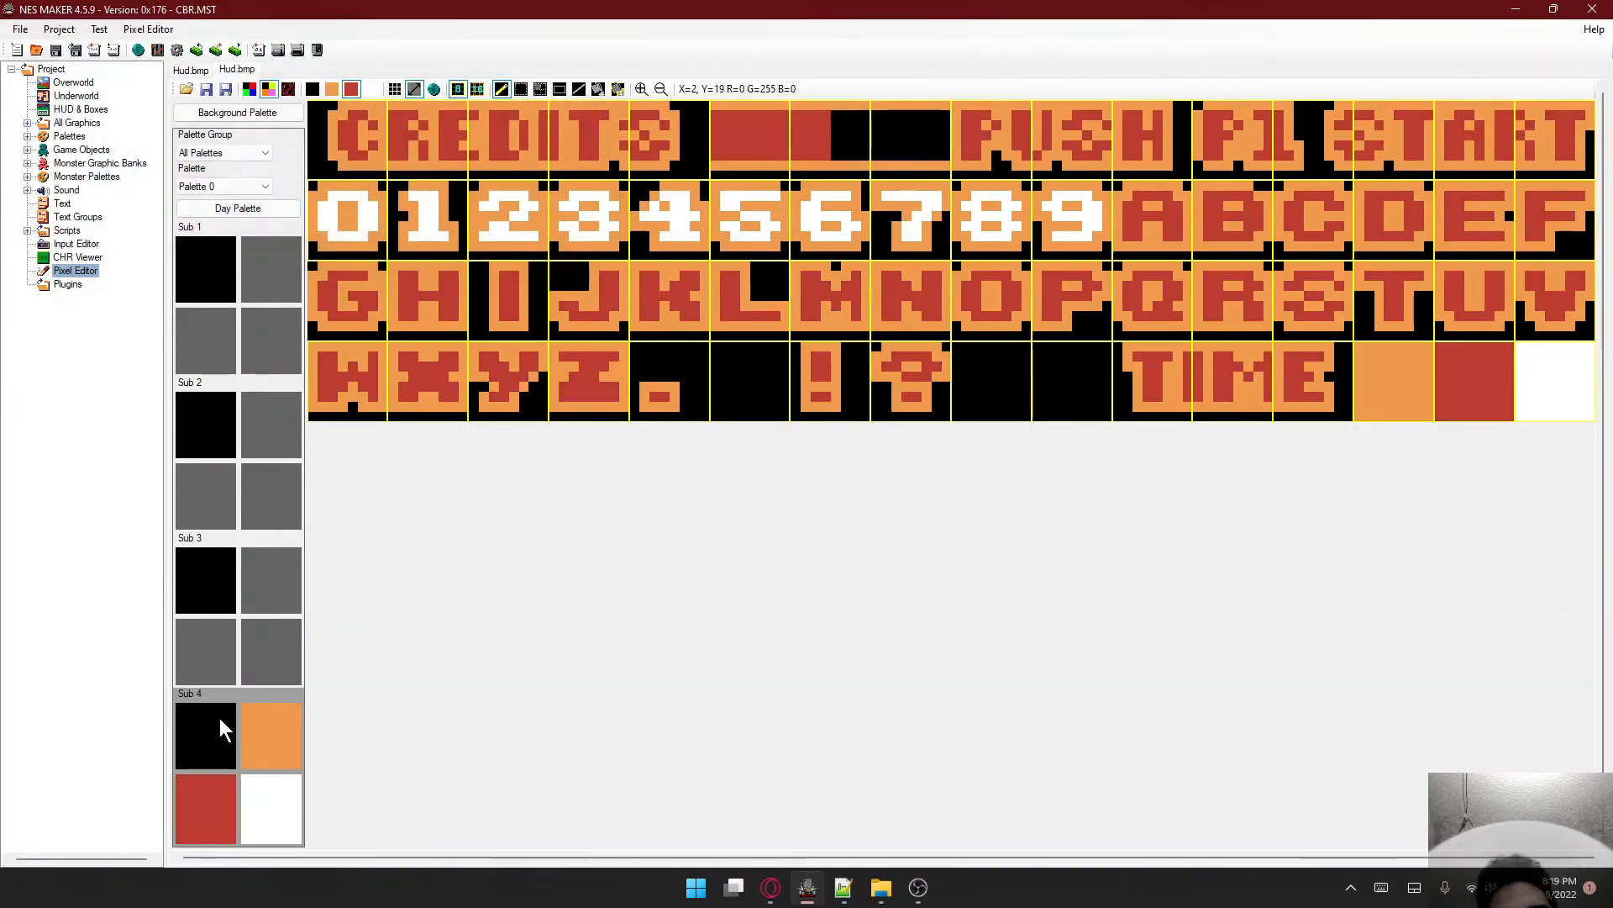
- Try 26 as Sub 4's second colour and 11 as the background colour, and pick 16 again for the third colour
{"action": "left_click", "coordinate": [266, 729]}
{"action": "left_click", "coordinate": [280, 192]}
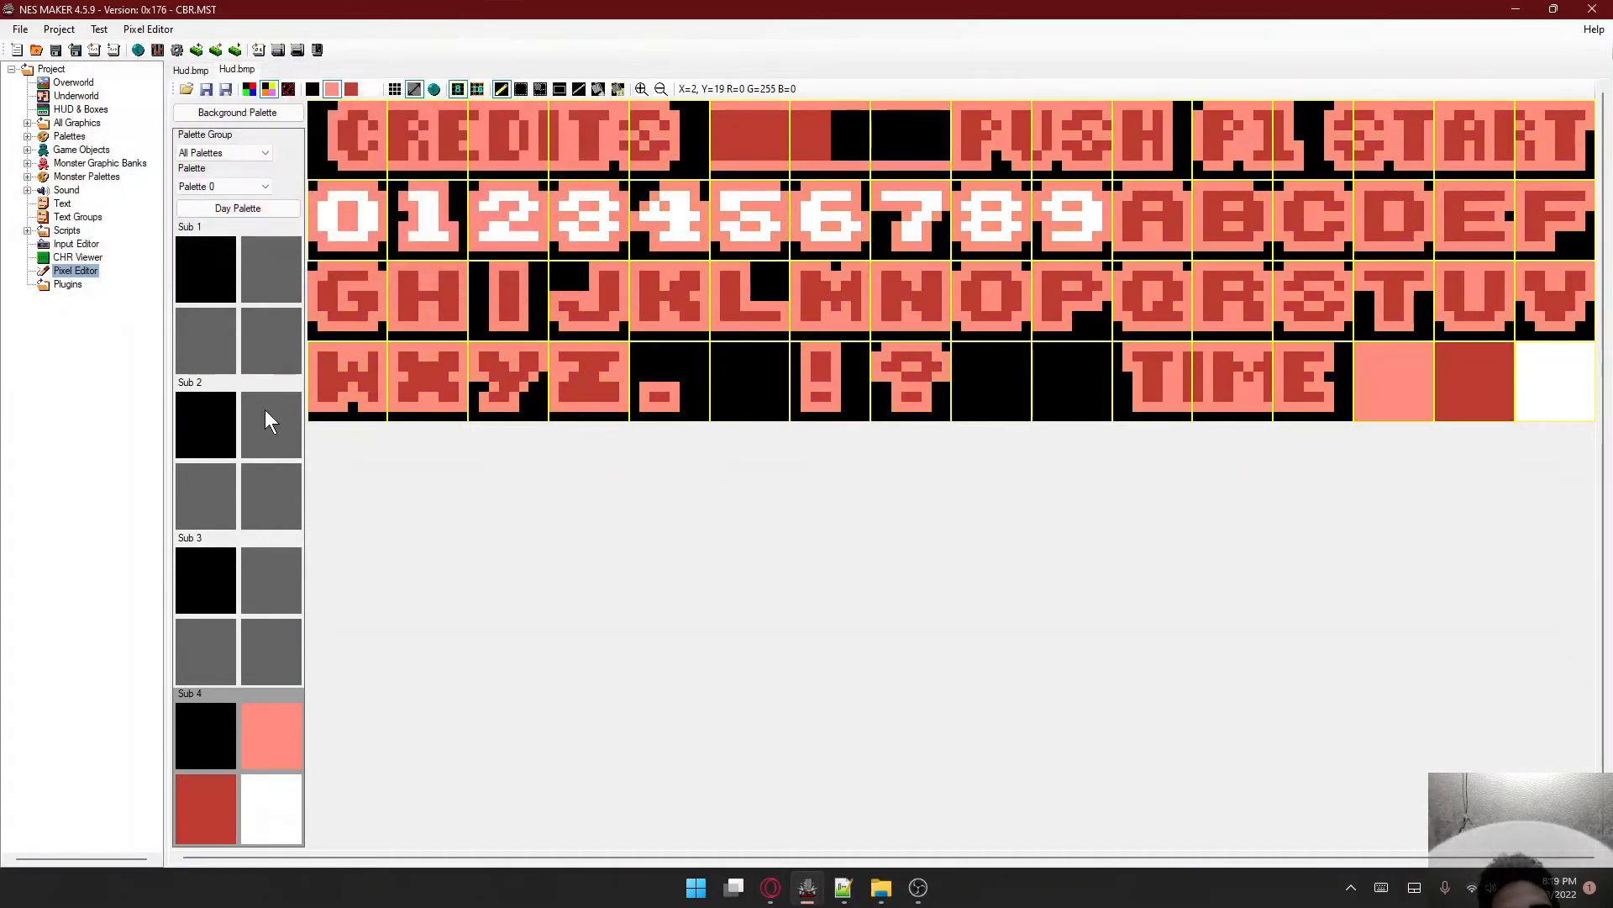
{"action": "left_click", "coordinate": [208, 723]}
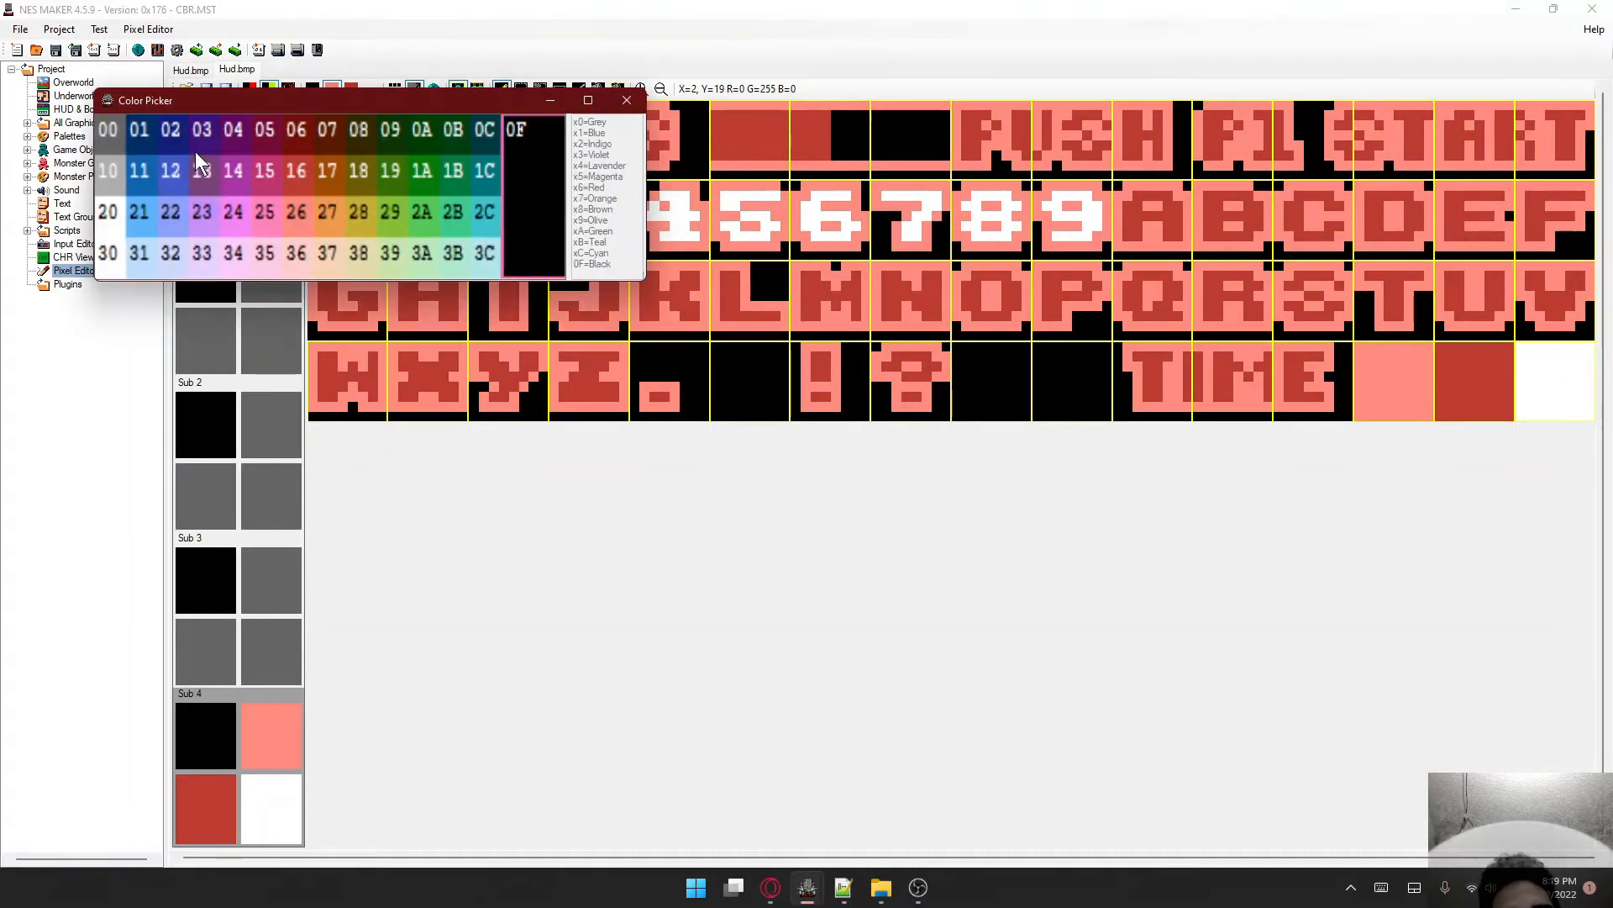
{"action": "left_click", "coordinate": [143, 174]}
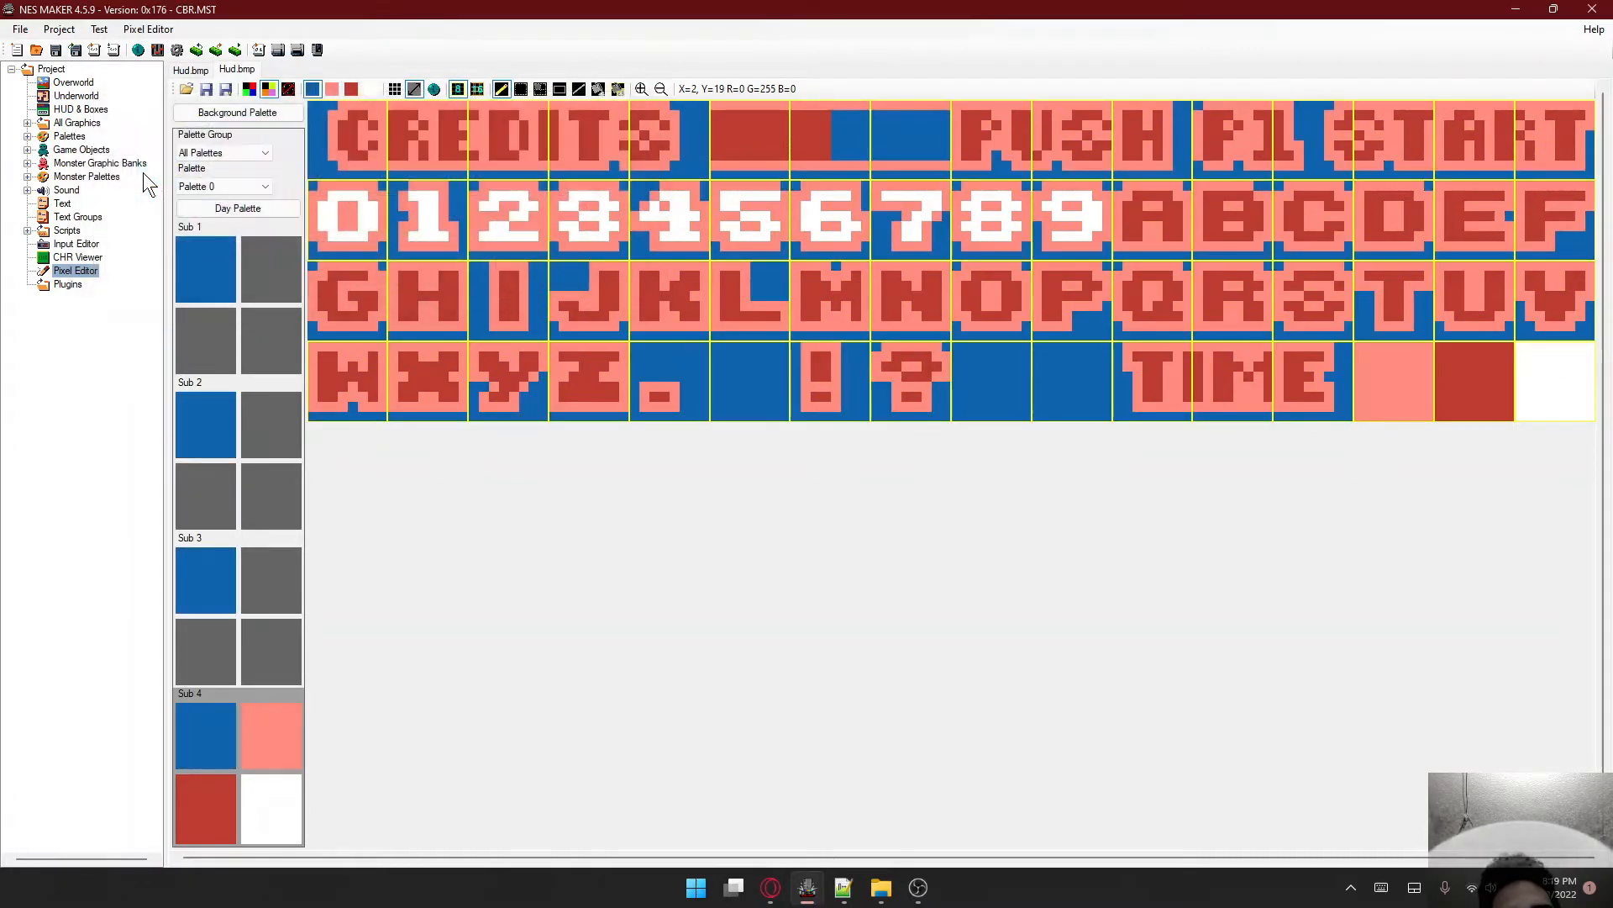
{"action": "left_click", "coordinate": [224, 795]}
{"action": "left_click", "coordinate": [320, 193]}
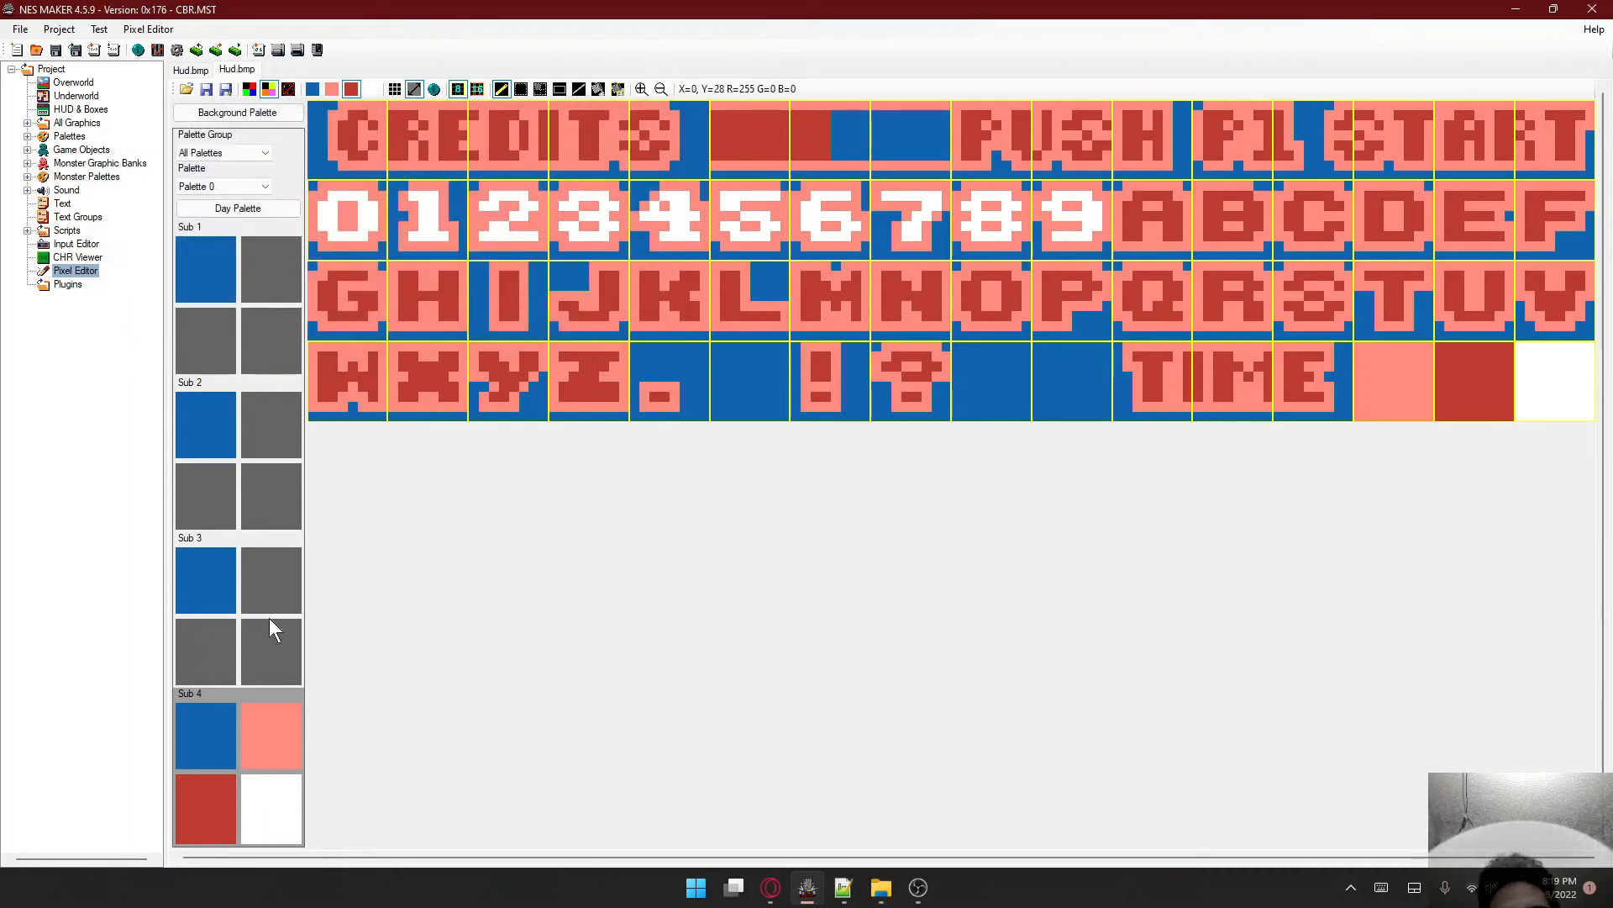
- Set Sub 4's second colour to 27 and its fourth colour to 07
{"action": "left_click", "coordinate": [276, 745]}
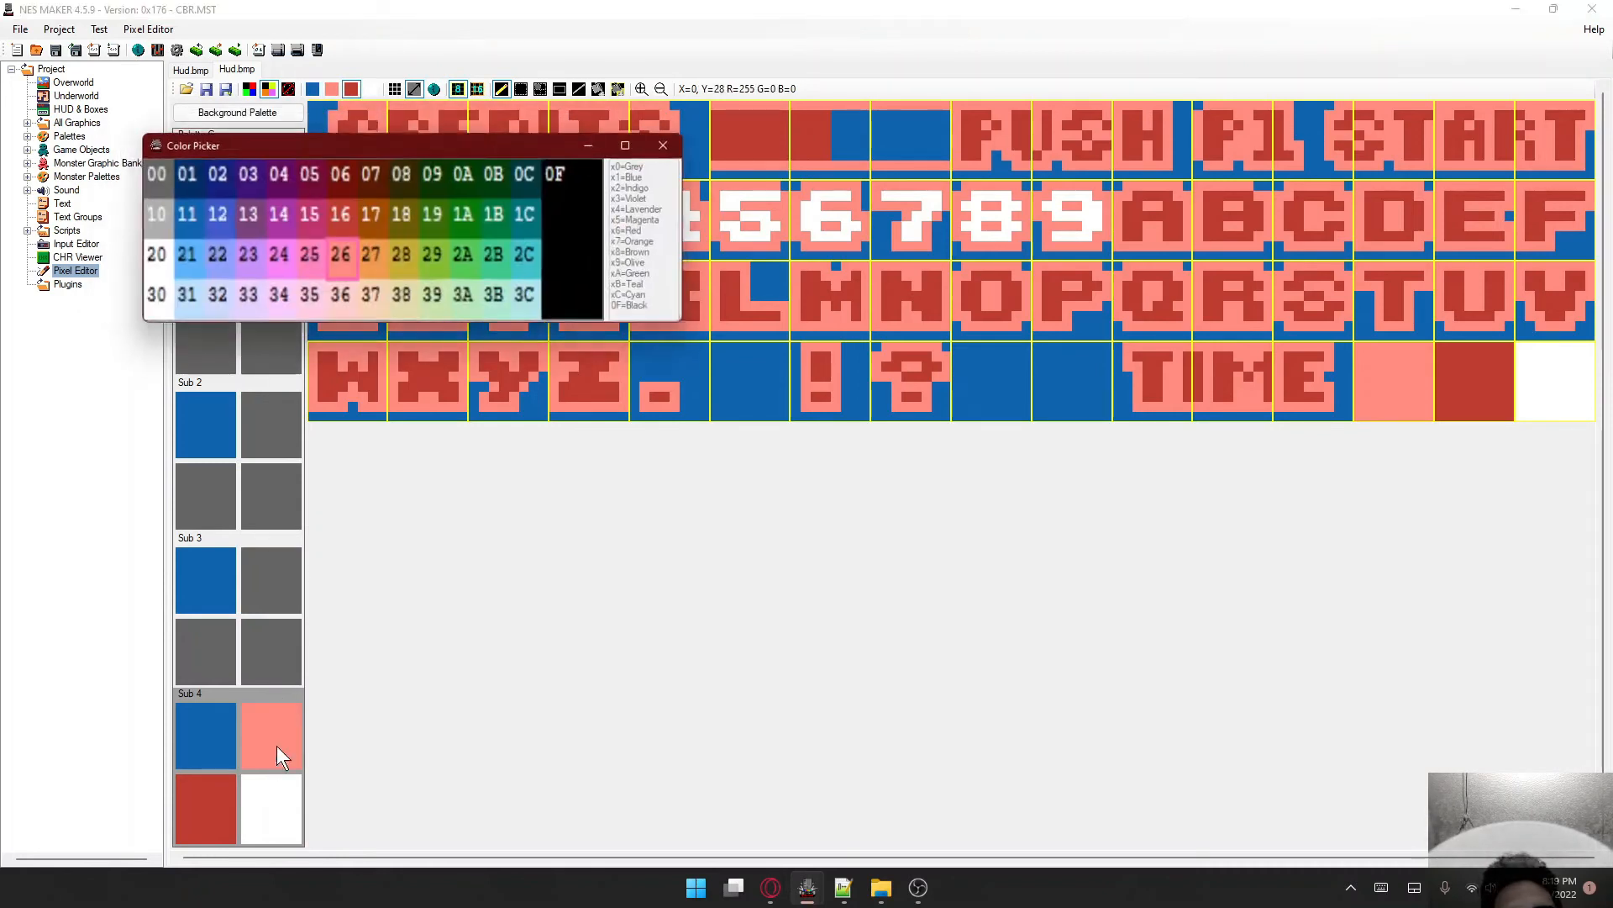
{"action": "left_click", "coordinate": [368, 262]}
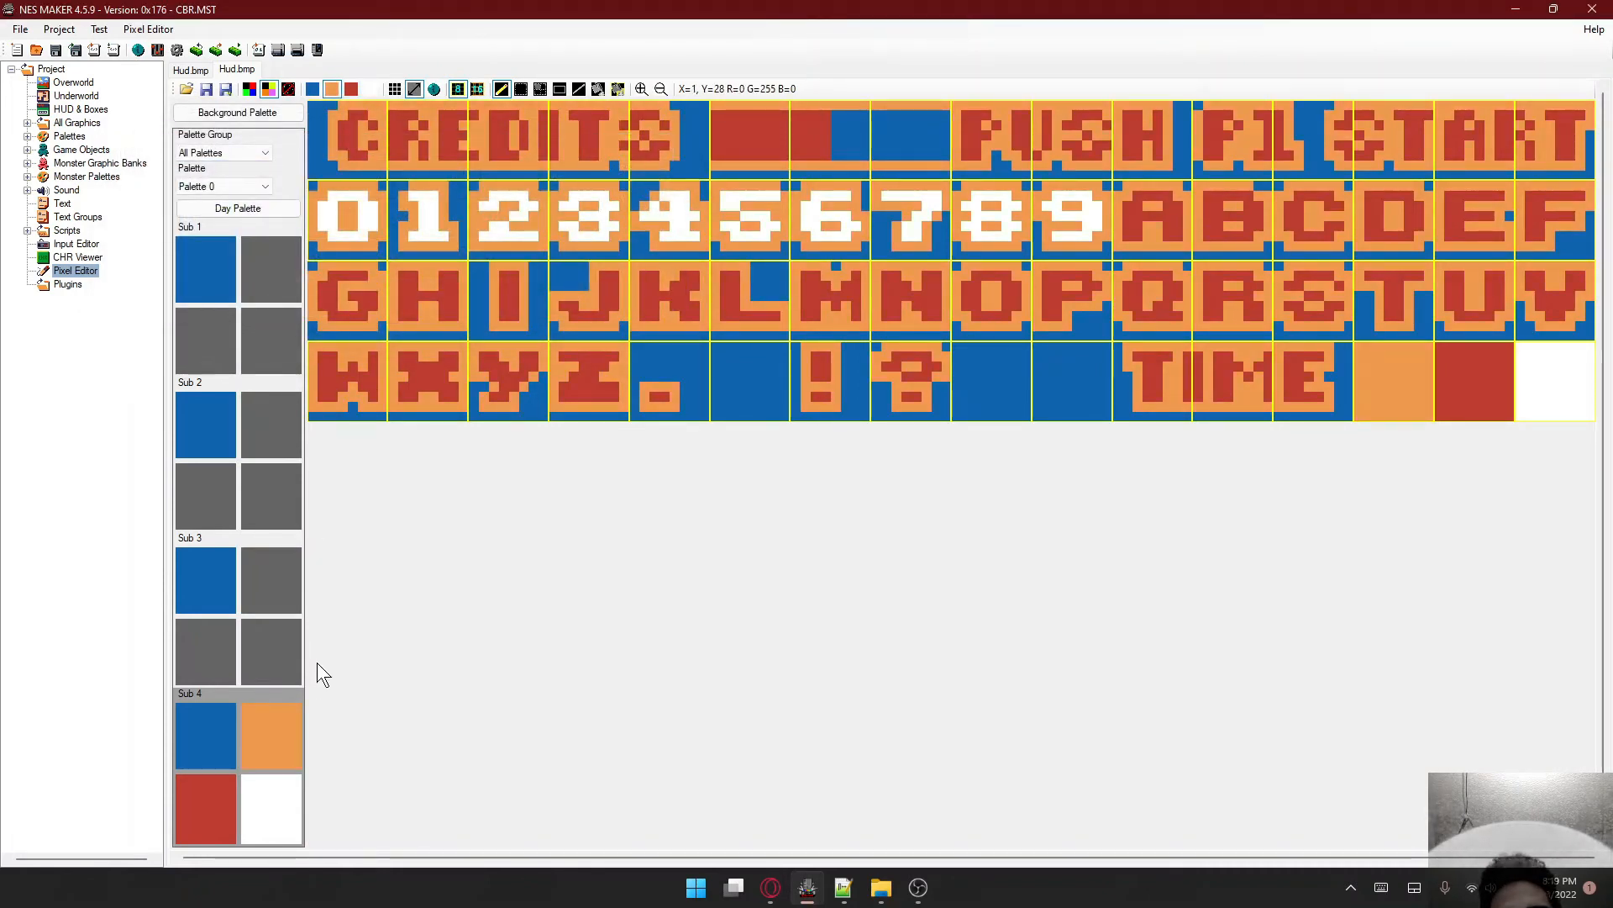
{"action": "left_click", "coordinate": [265, 799]}
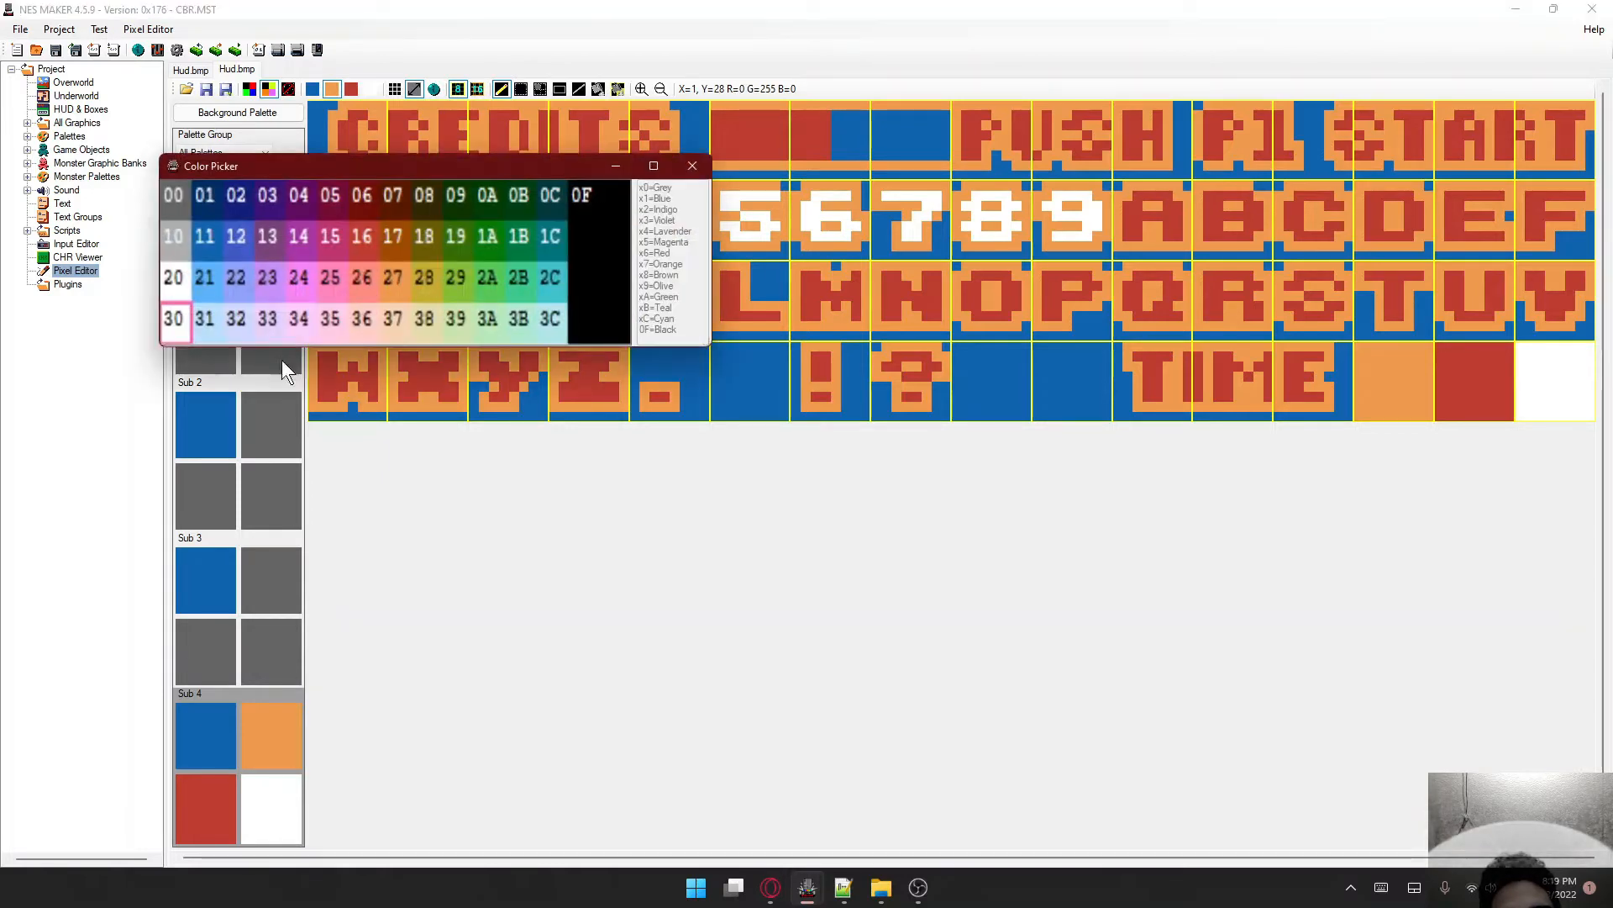
{"action": "left_click", "coordinate": [390, 199]}
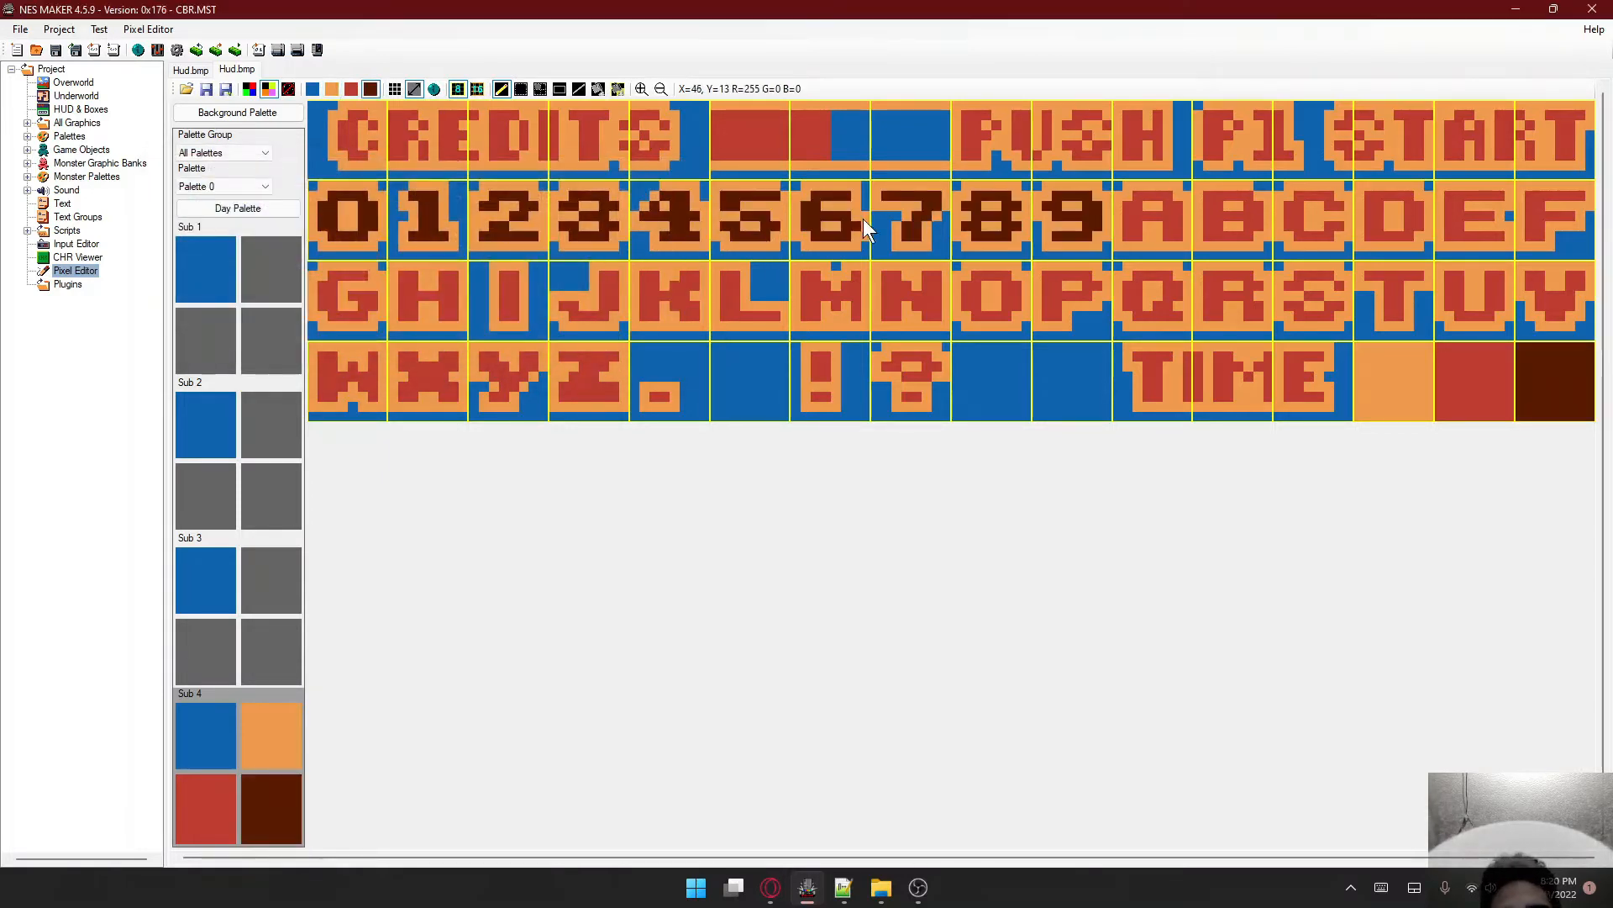
- Set Sub 4's second colour to 37 and the shared background colour to black 0F
{"action": "left_click", "coordinate": [273, 739]}
{"action": "left_click", "coordinate": [427, 339]}
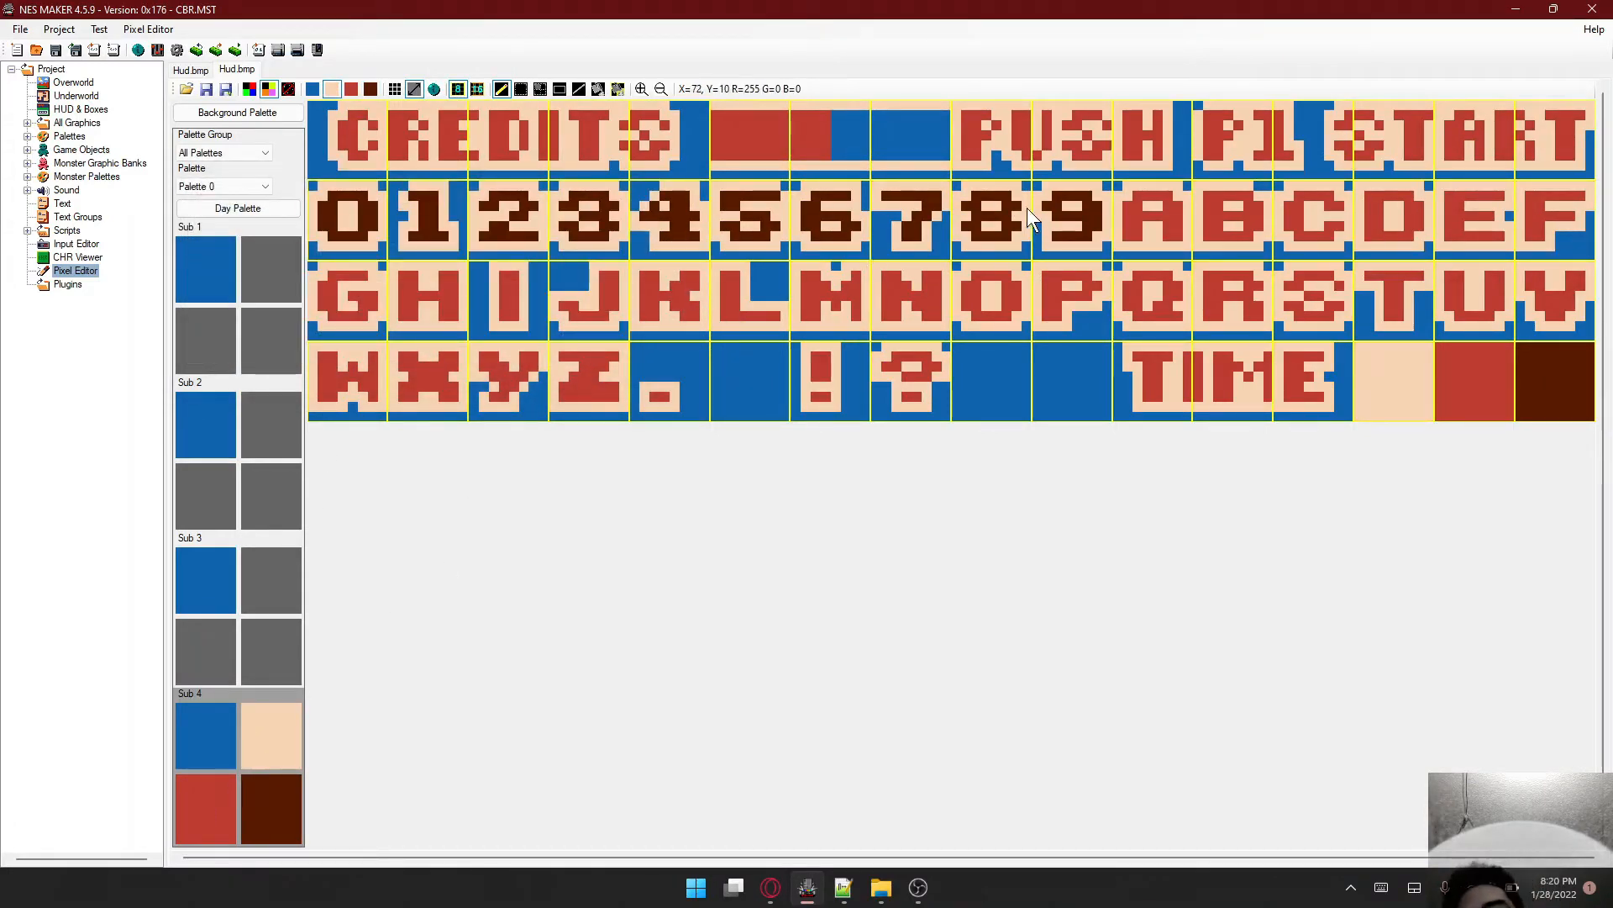
{"action": "left_click", "coordinate": [192, 733]}
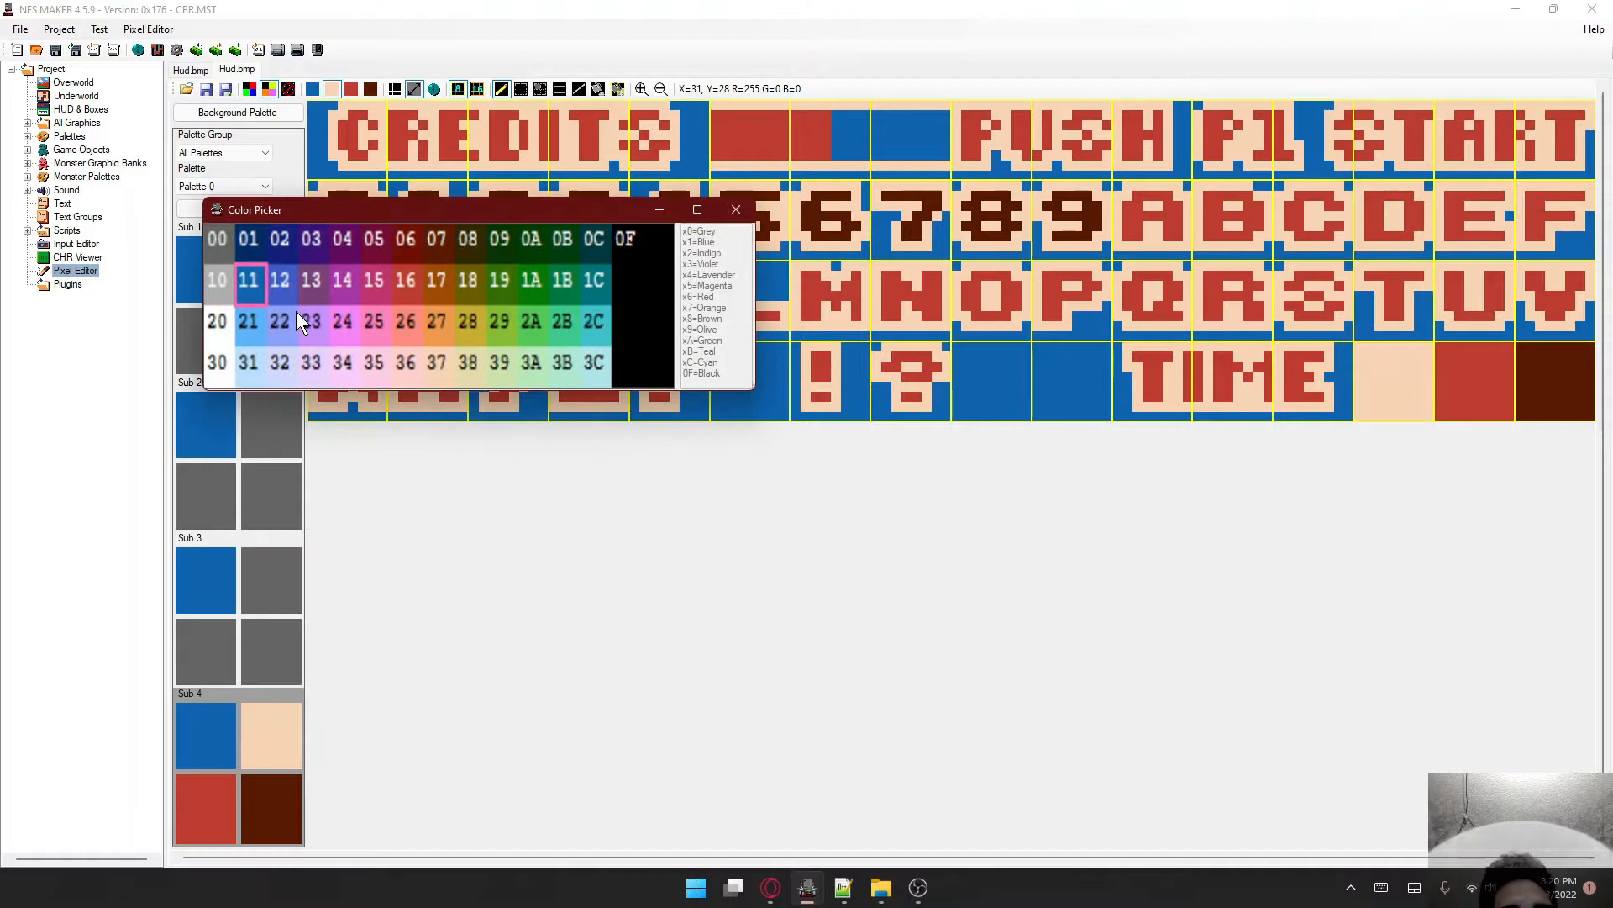
{"action": "left_click", "coordinate": [627, 241]}
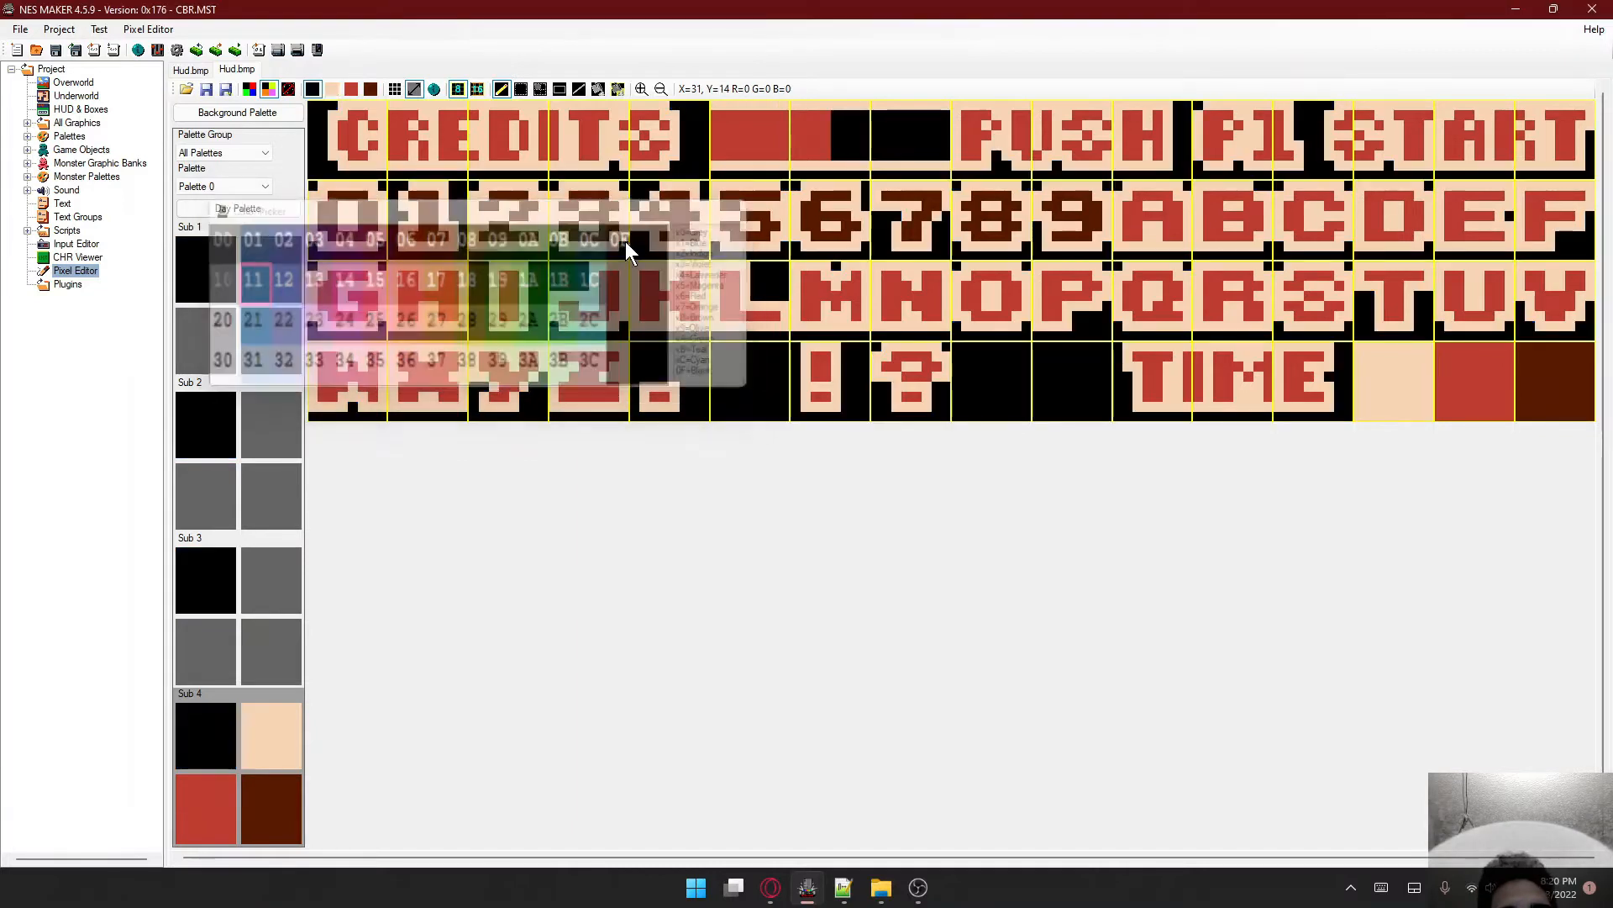
- Hide the yellow tile grid over the HUD tiles and show it again
{"action": "left_click", "coordinate": [414, 89]}
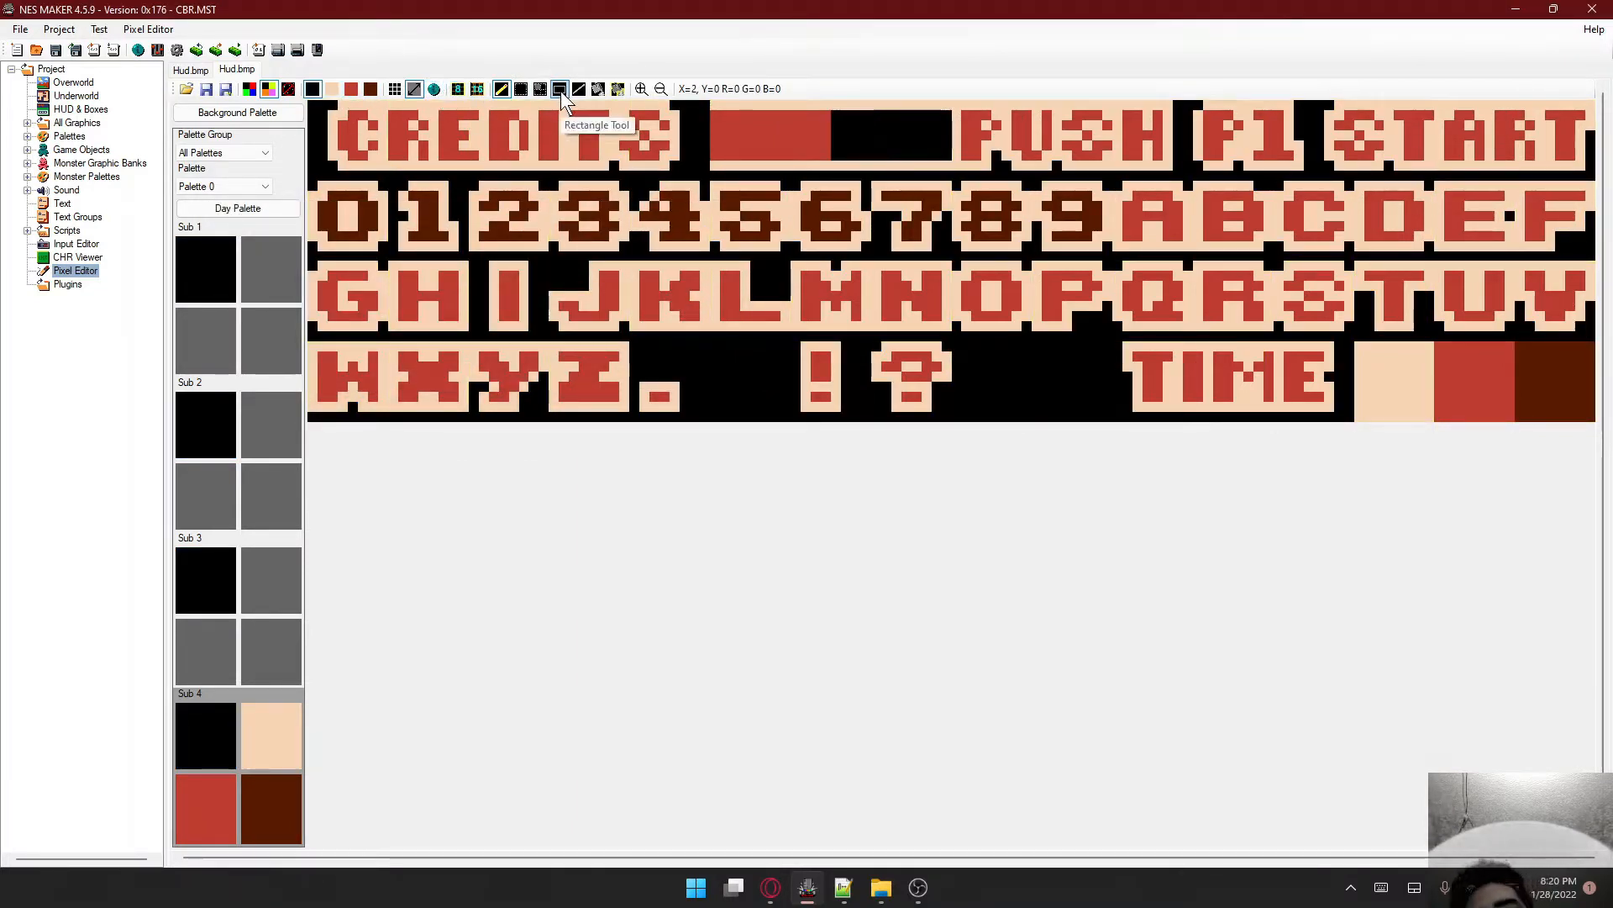
{"action": "left_click", "coordinate": [476, 90]}
{"action": "left_click", "coordinate": [458, 90]}
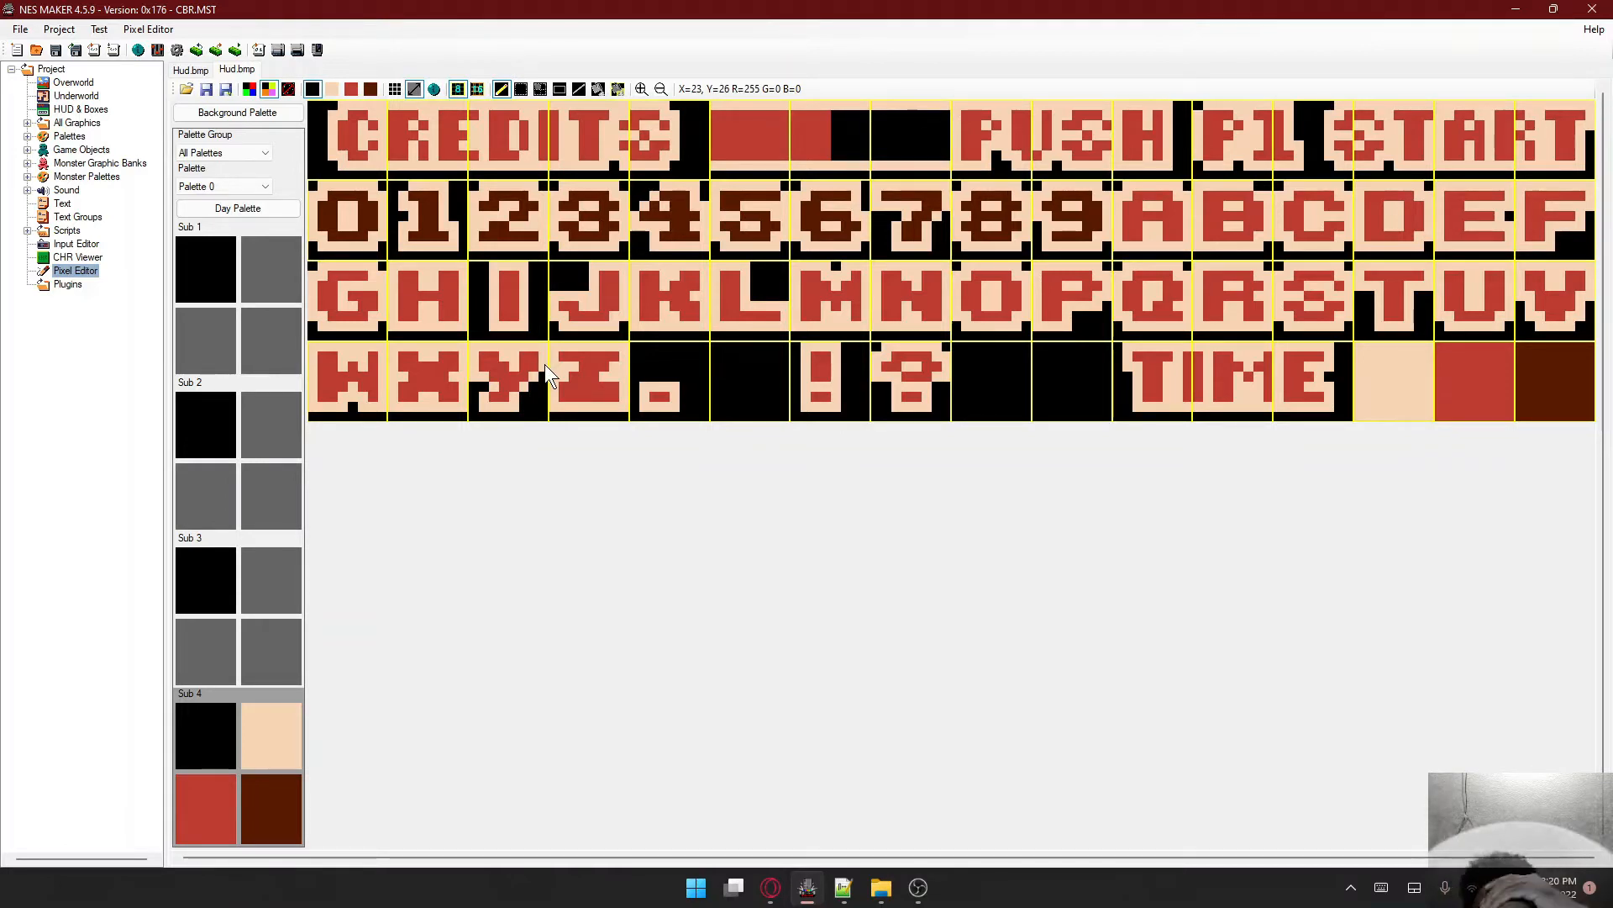
- Compare the two Hud.bmp tile sets, examining their letters, symbols and the three solid colour tiles in the last row
{"action": "left_click", "coordinate": [200, 84]}
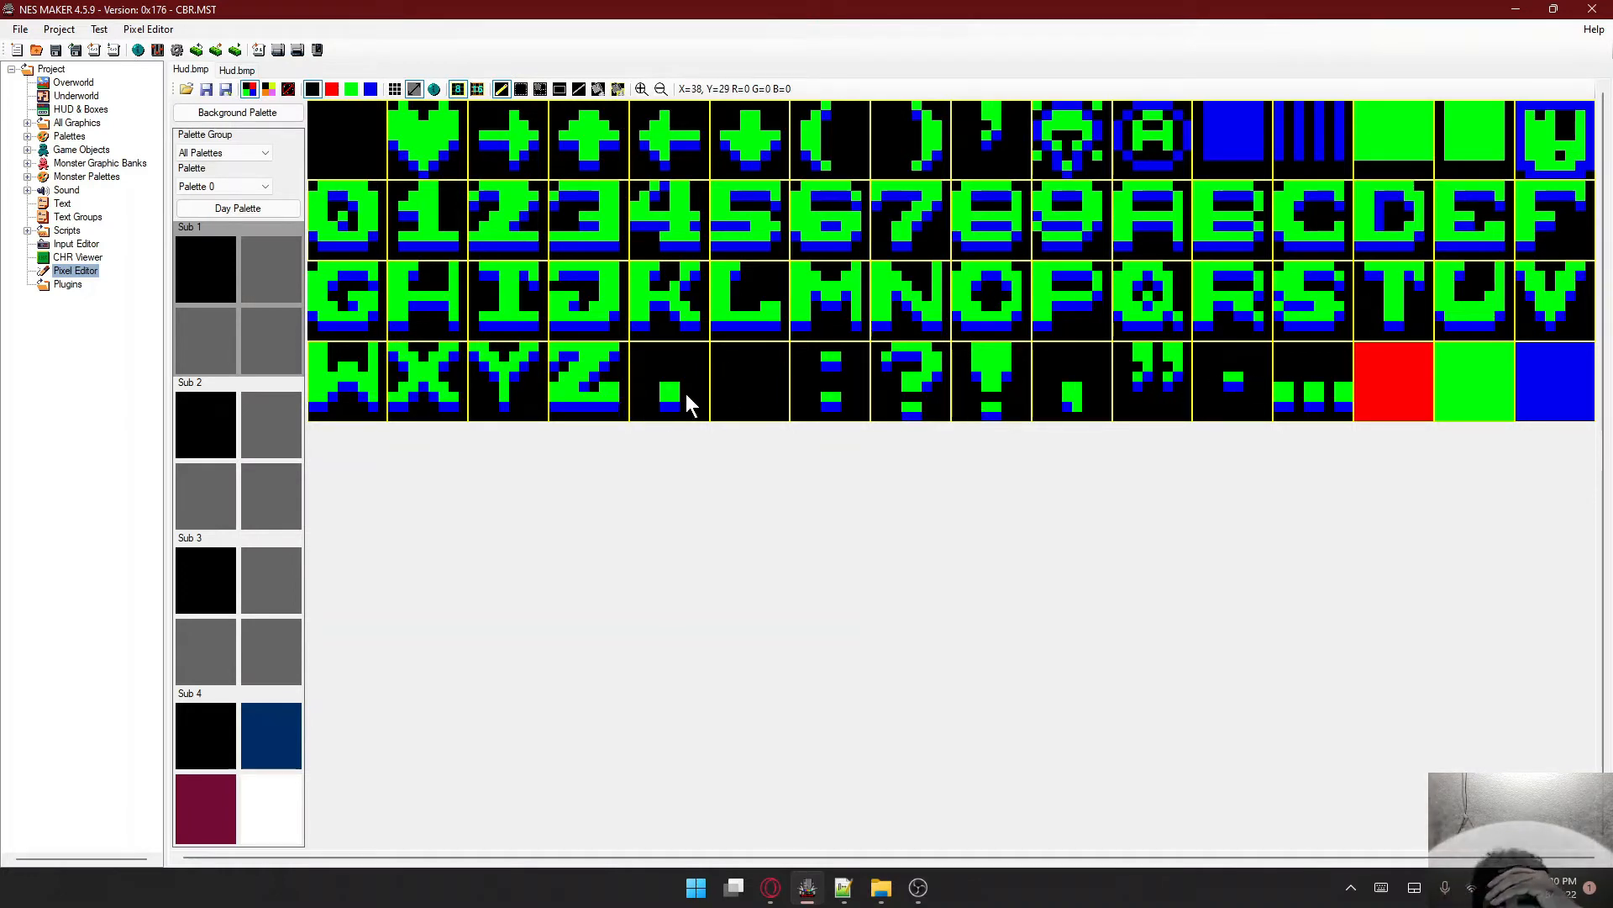
{"action": "left_click", "coordinate": [244, 70]}
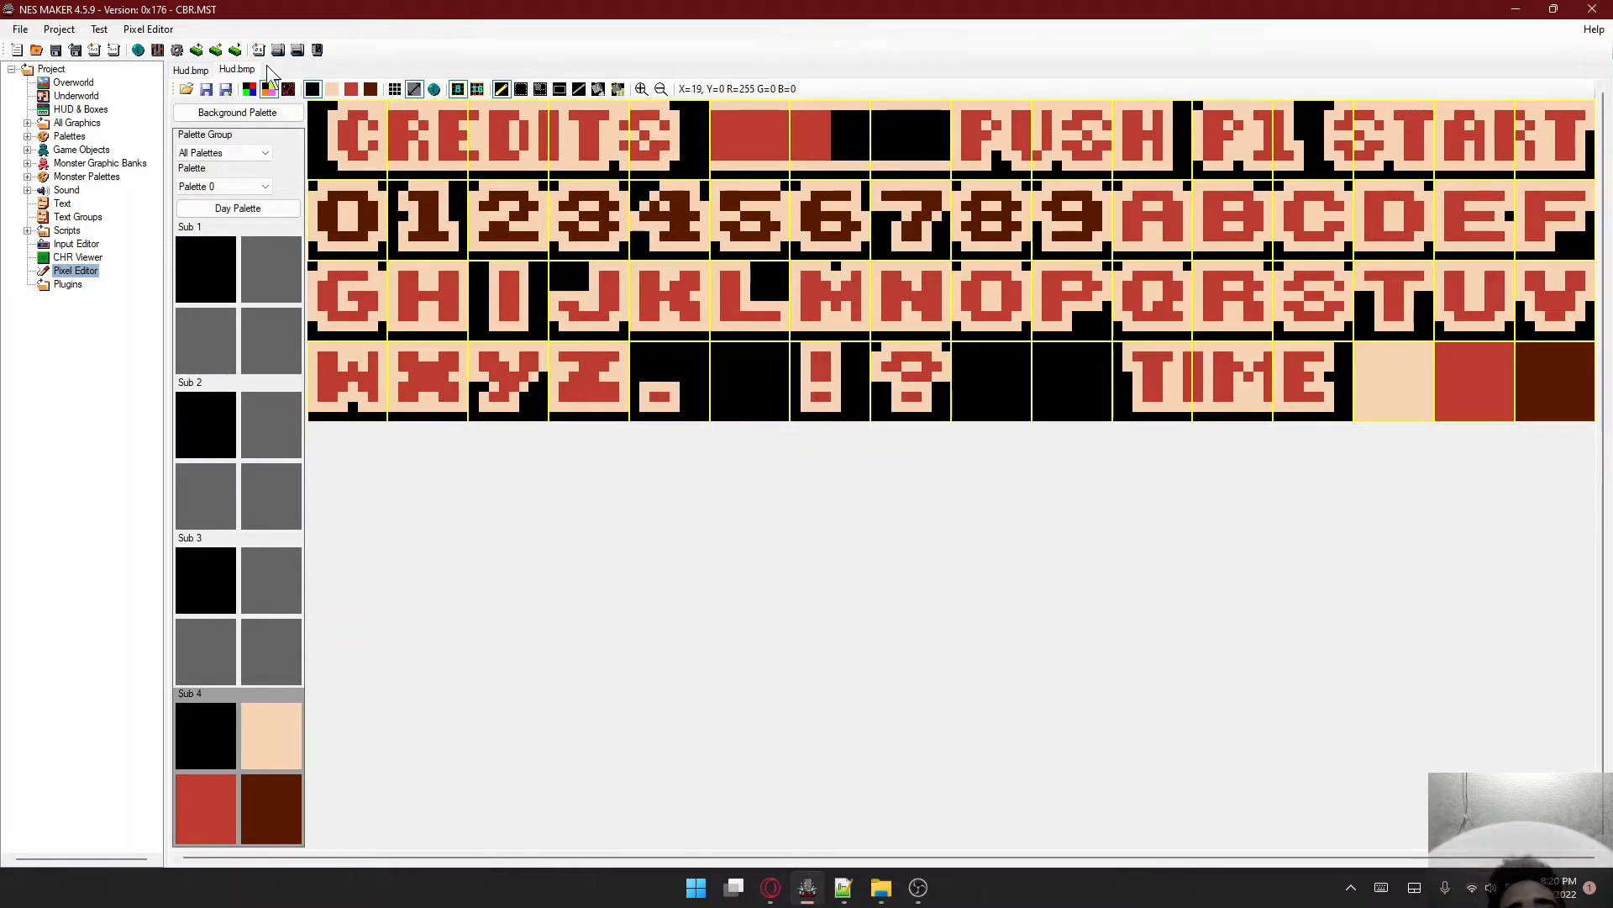
{"action": "left_click", "coordinate": [200, 70]}
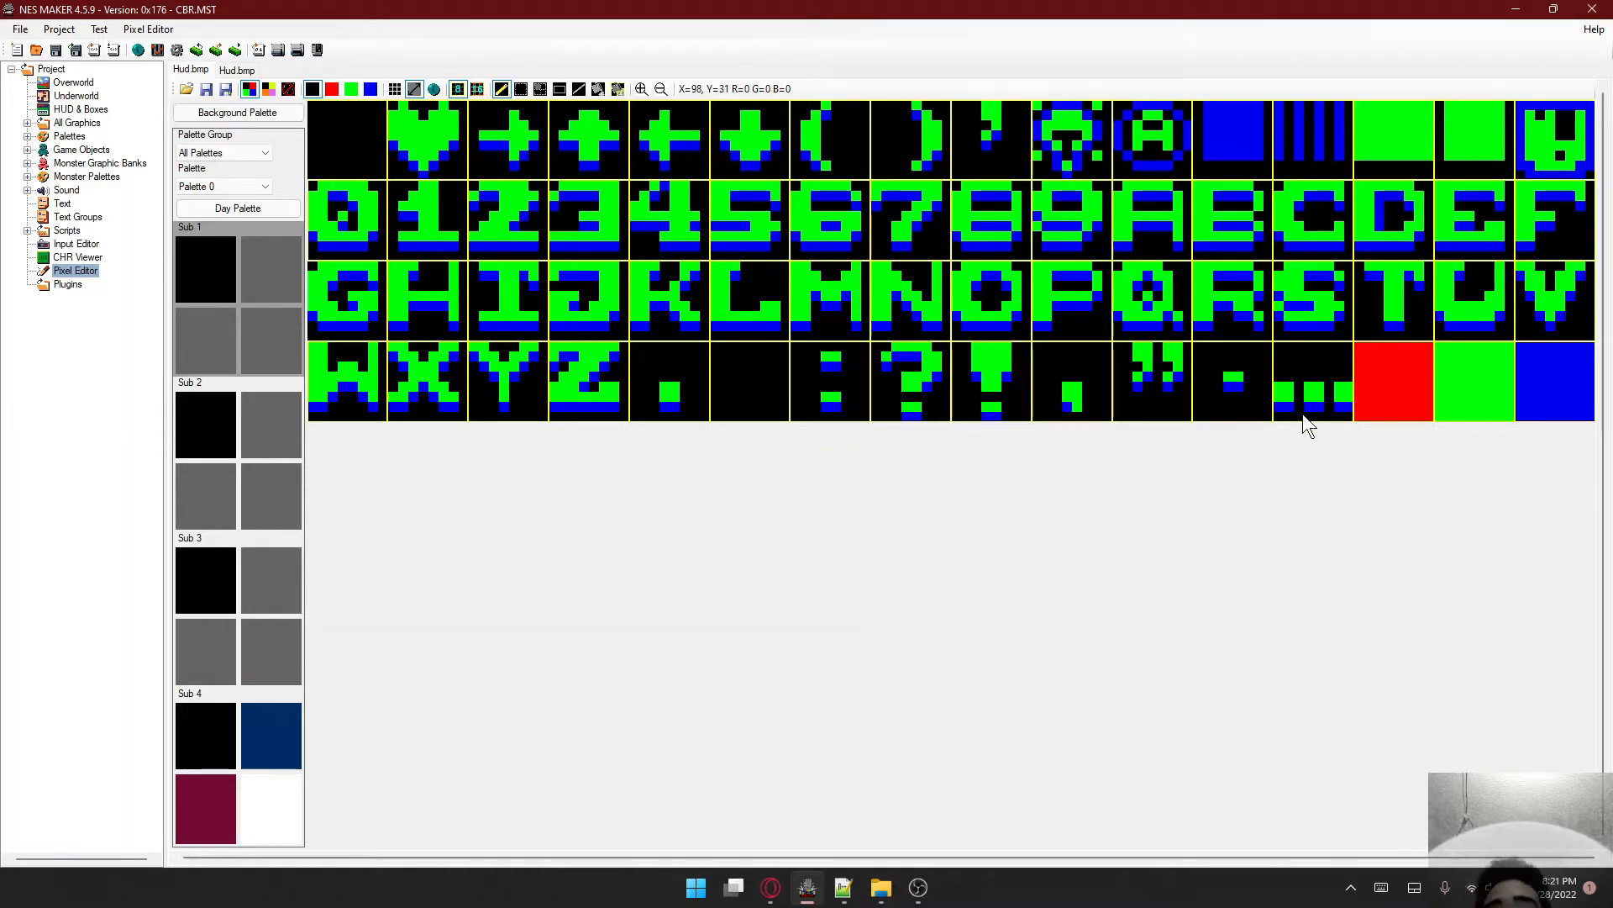
{"action": "left_click", "coordinate": [249, 89]}
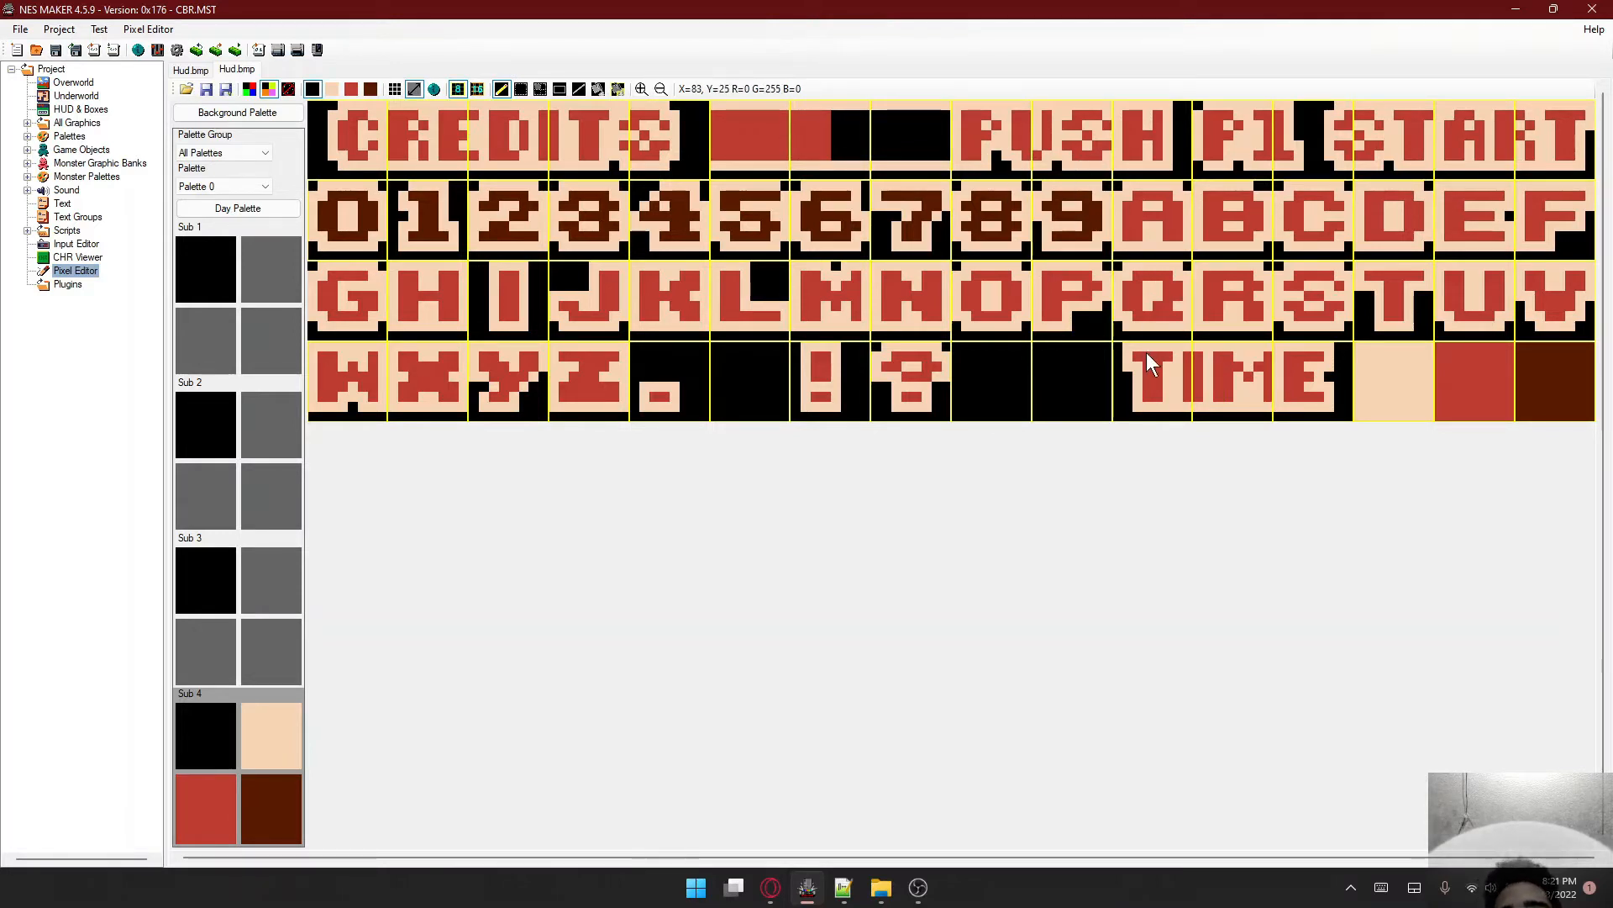
{"action": "left_click", "coordinate": [205, 71]}
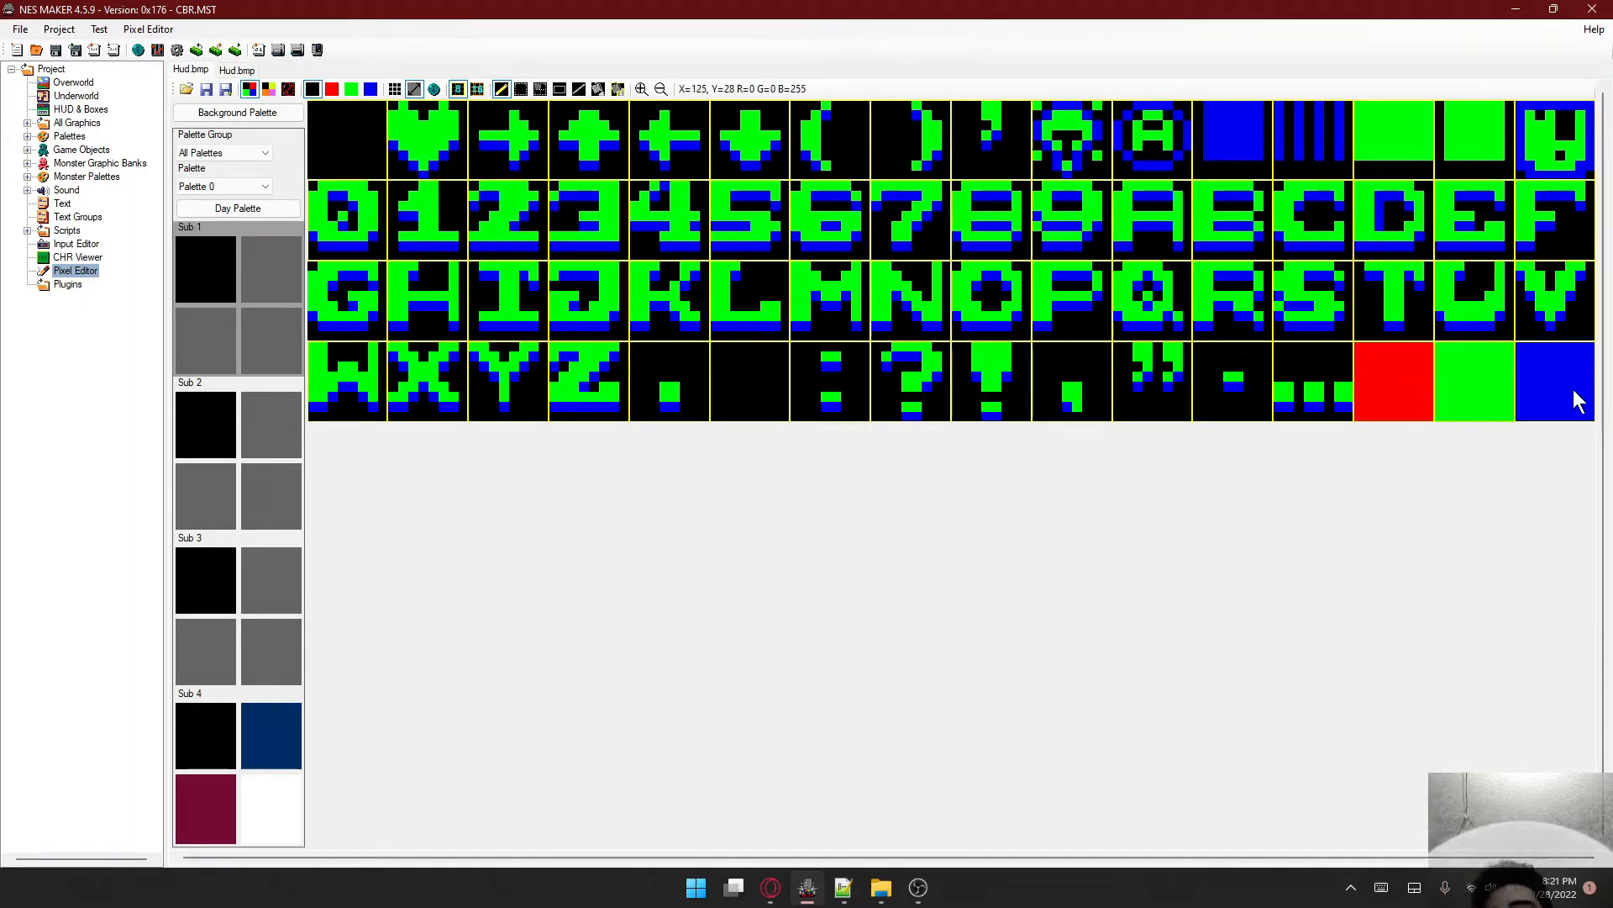
{"action": "left_click", "coordinate": [236, 71]}
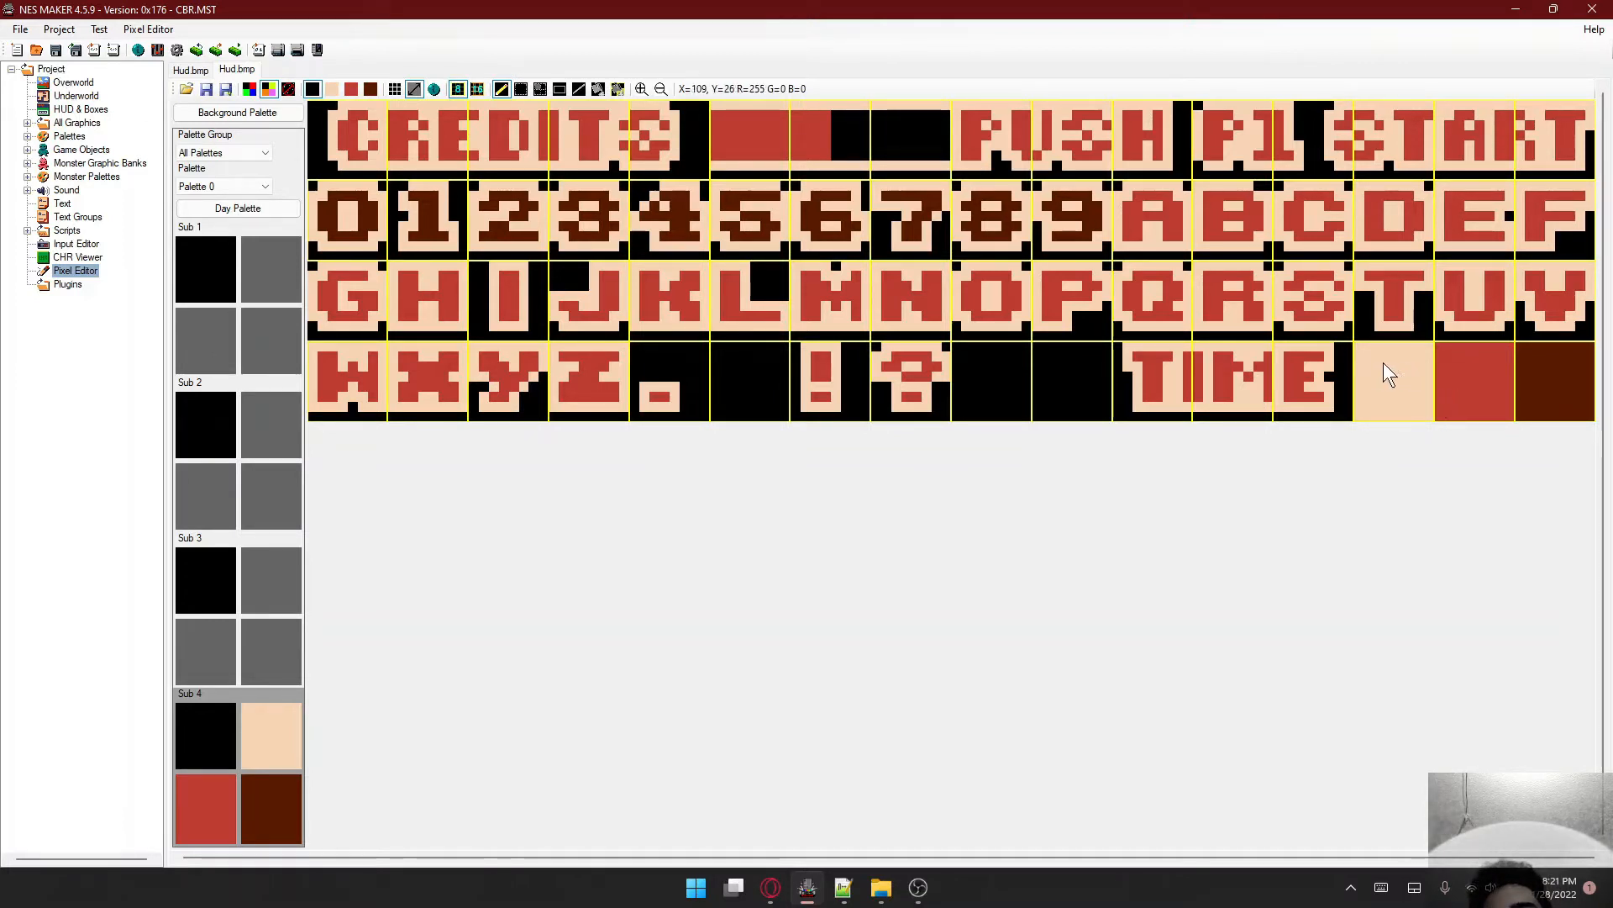
- Open the first Overworld screen for editing and paint a freehand cluster of tiles near its middle with the Sub 4 palette
{"action": "left_click", "coordinate": [81, 82]}
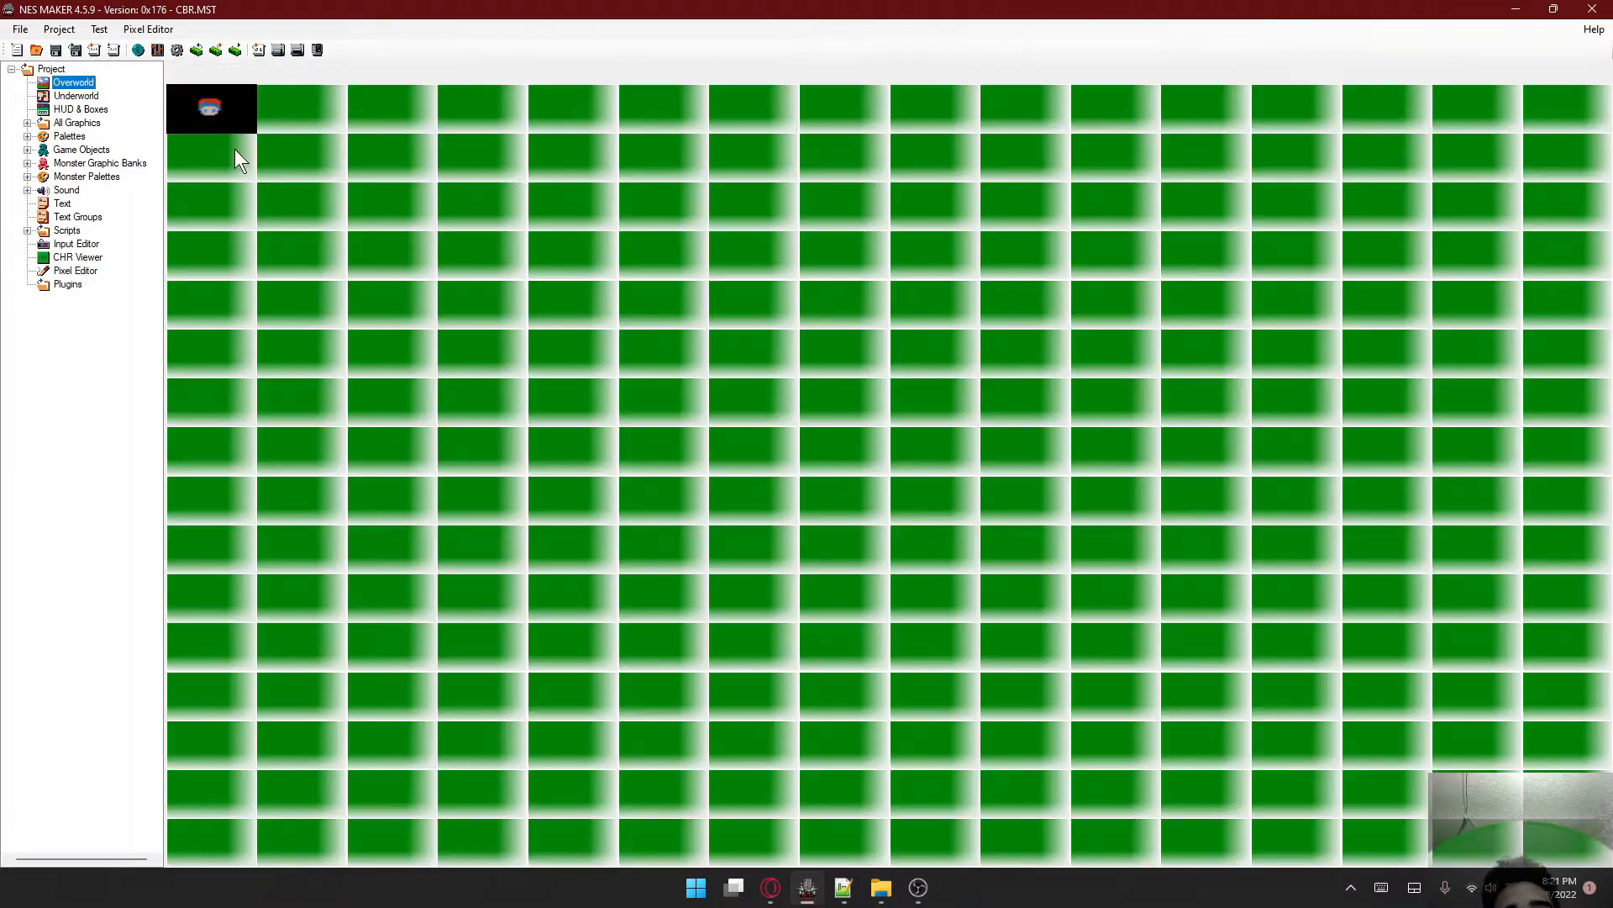
{"action": "double_click", "coordinate": [210, 112]}
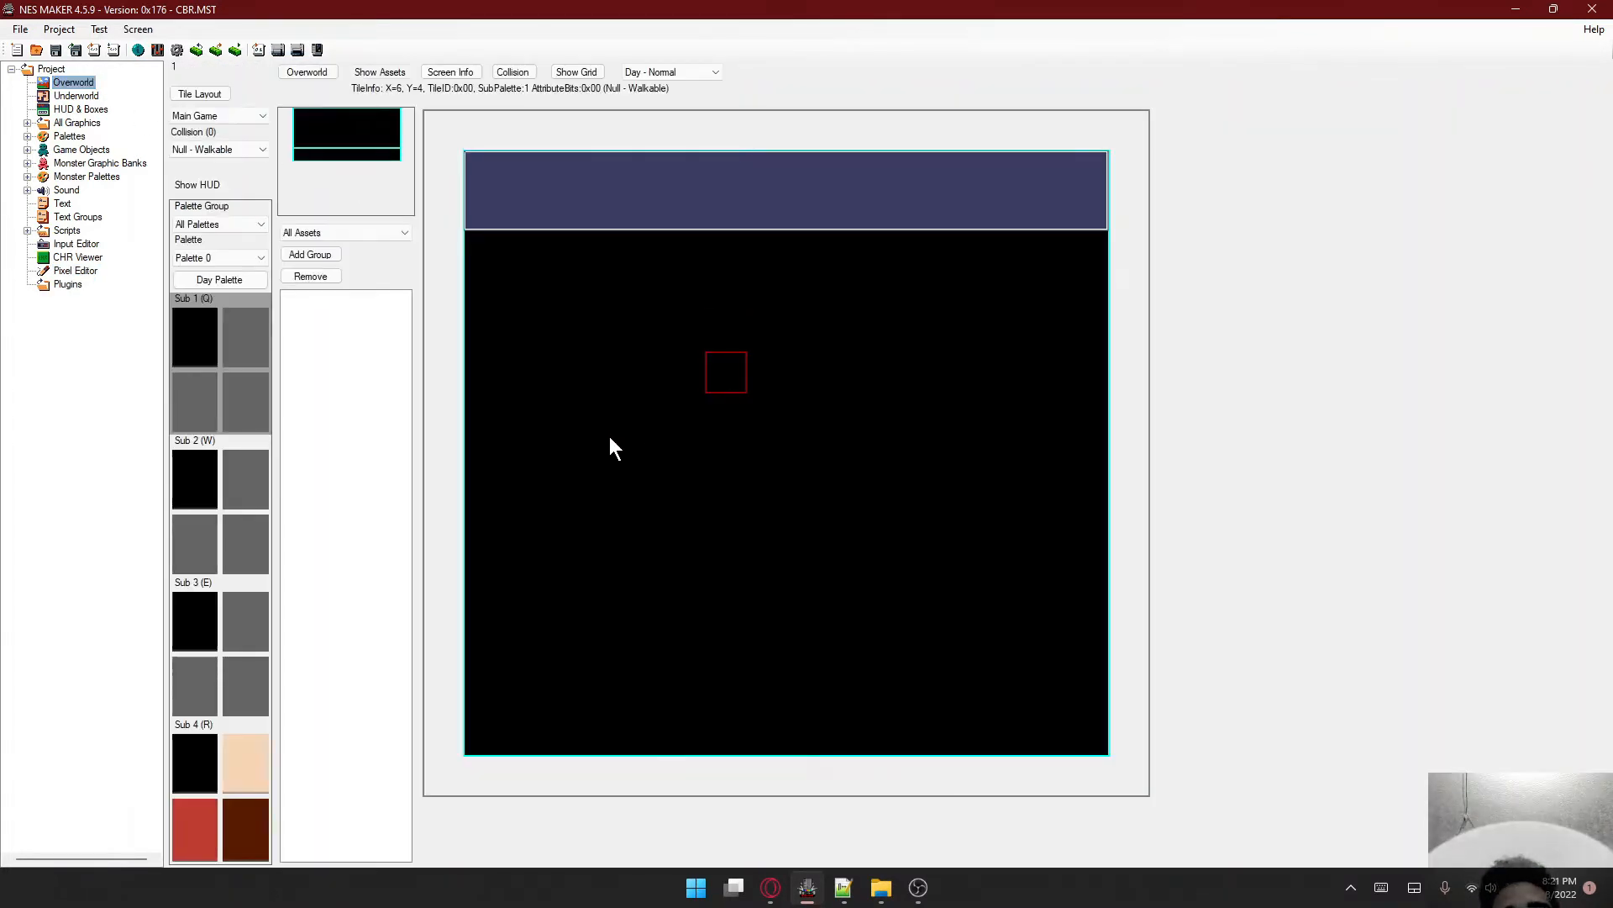
{"action": "left_click", "coordinate": [215, 748]}
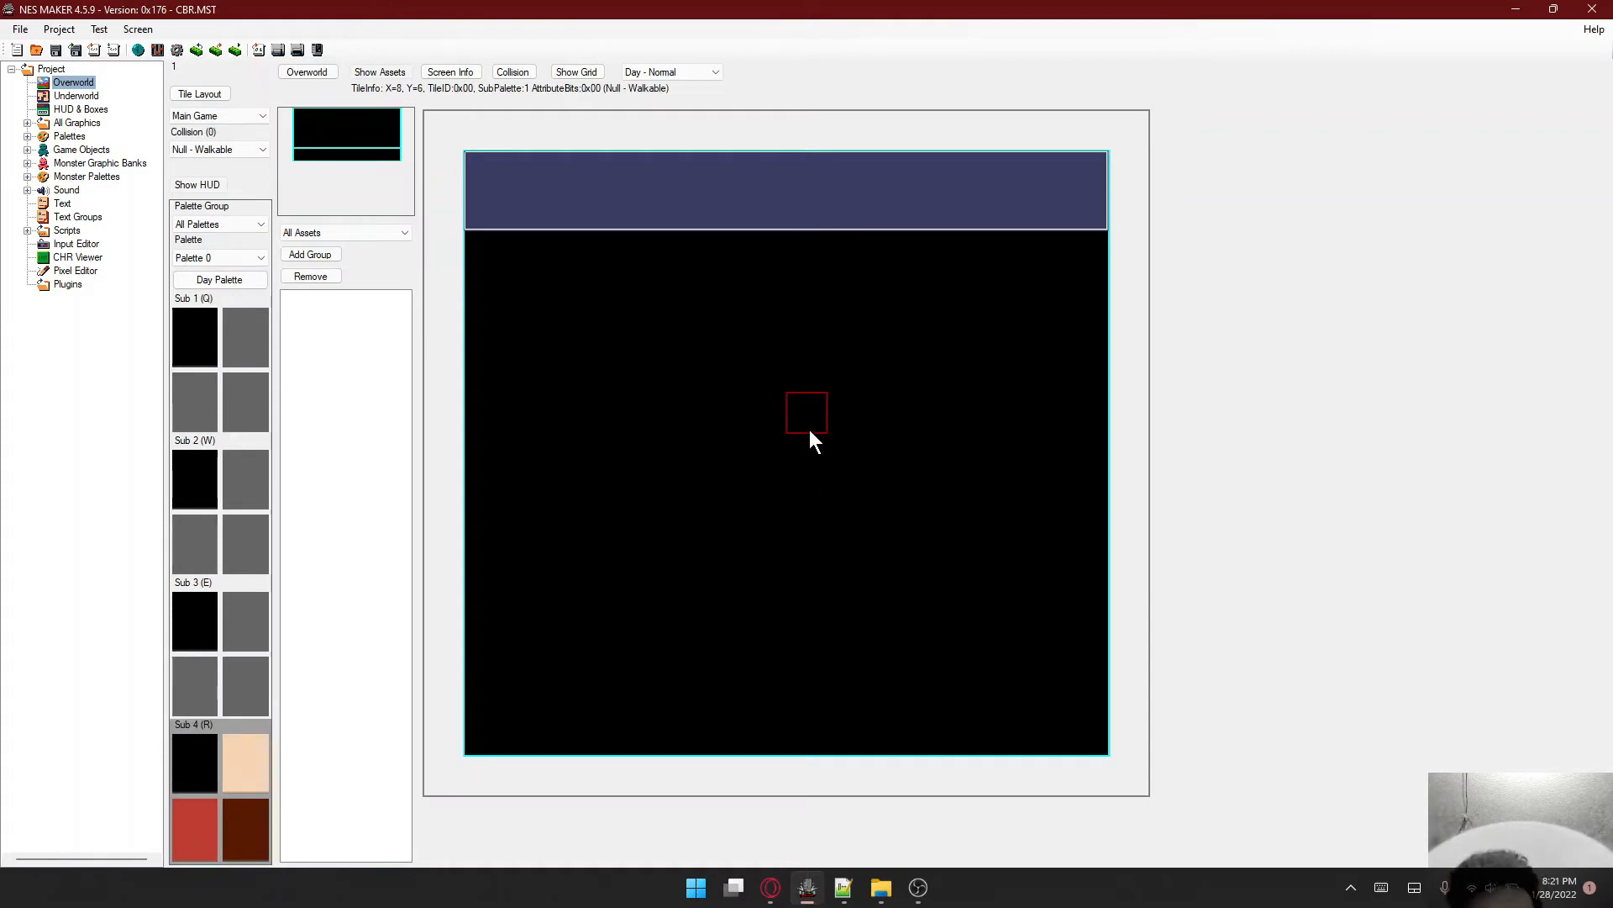
{"action": "left_click", "coordinate": [851, 452]}
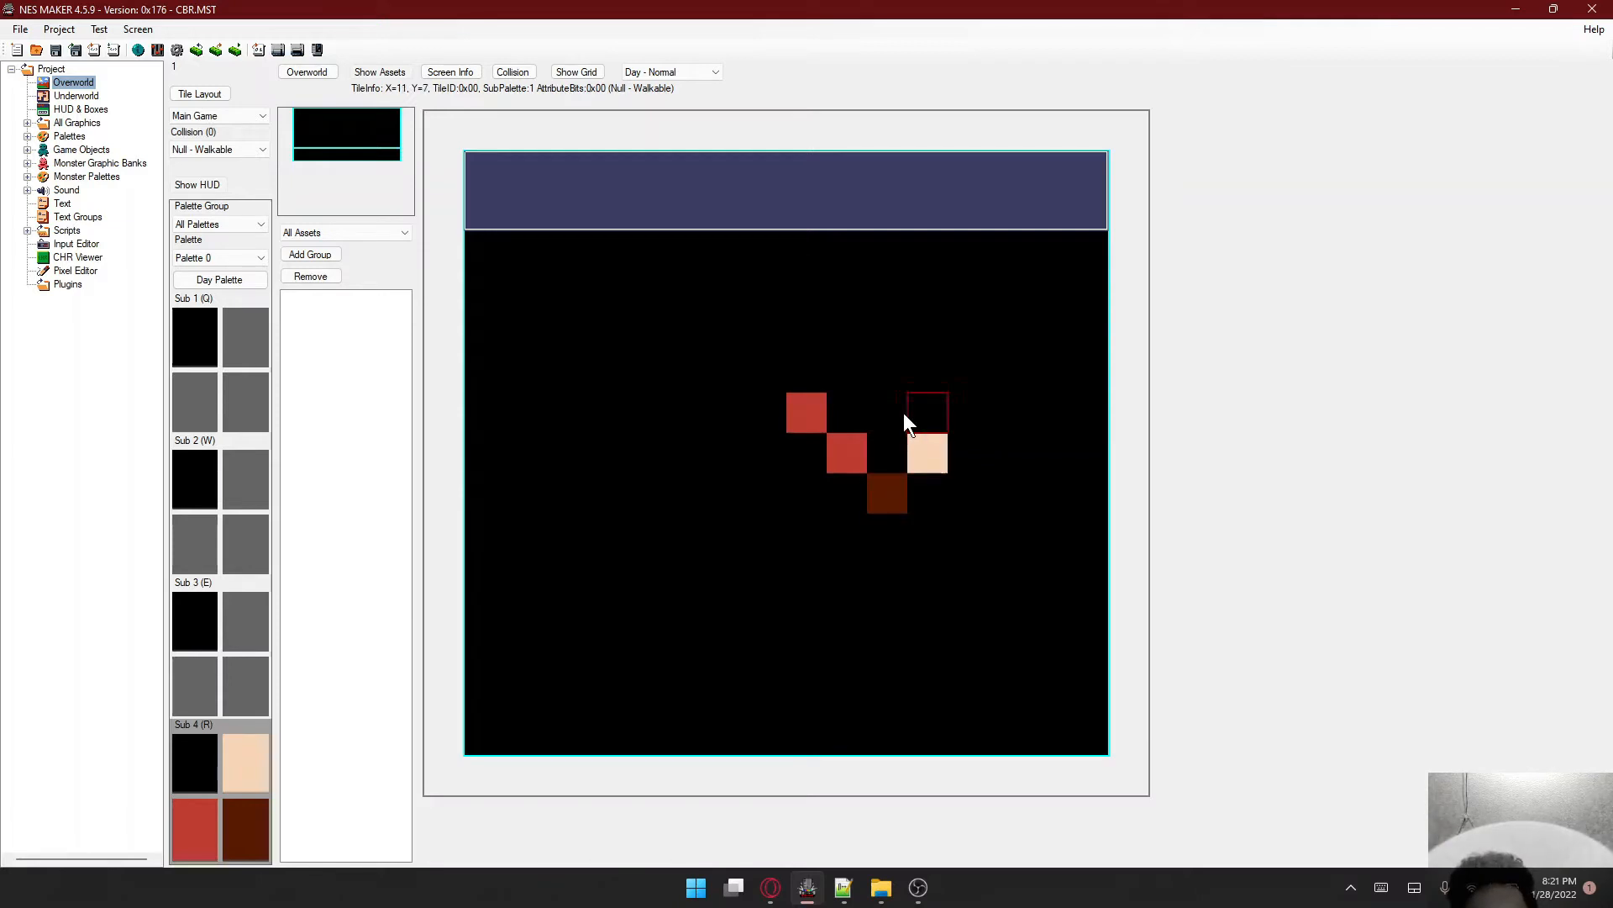
{"action": "mouse_move", "coordinate": [859, 410]}
{"action": "left_mouse_down"}
{"action": "mouse_move", "coordinate": [941, 407]}
{"action": "mouse_move", "coordinate": [954, 459]}
{"action": "mouse_move", "coordinate": [936, 524]}
{"action": "left_mouse_up"}
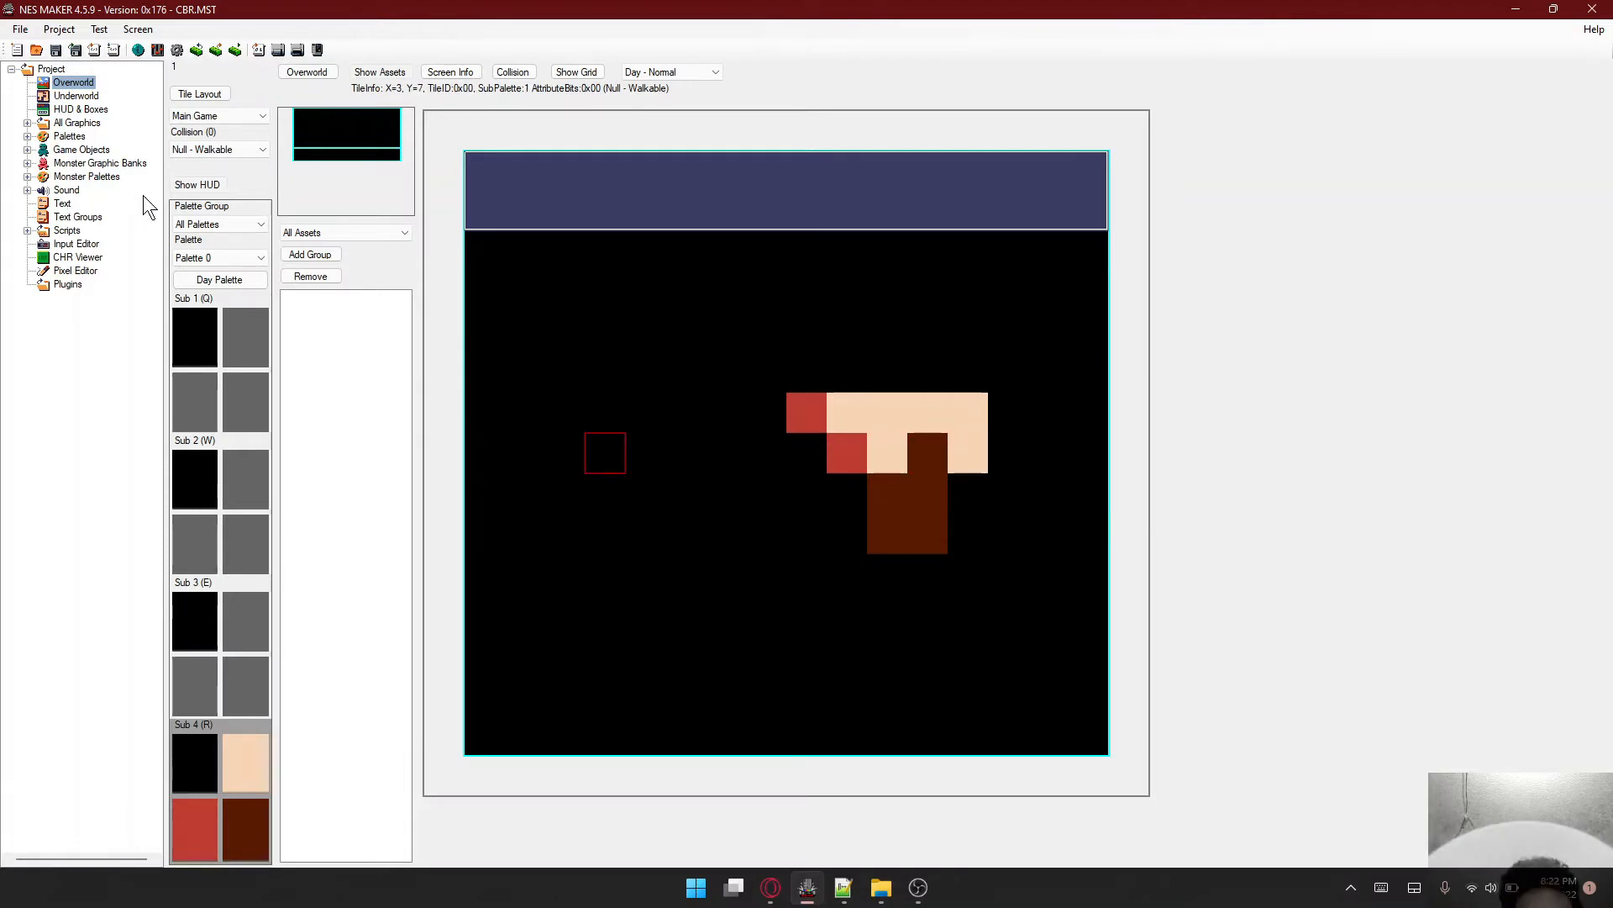
- Return to the Pixel Editor and compare the palette-coloured Hud.bmp tile set with the red, green and blue one
{"action": "left_click", "coordinate": [79, 110]}
{"action": "left_click", "coordinate": [74, 271]}
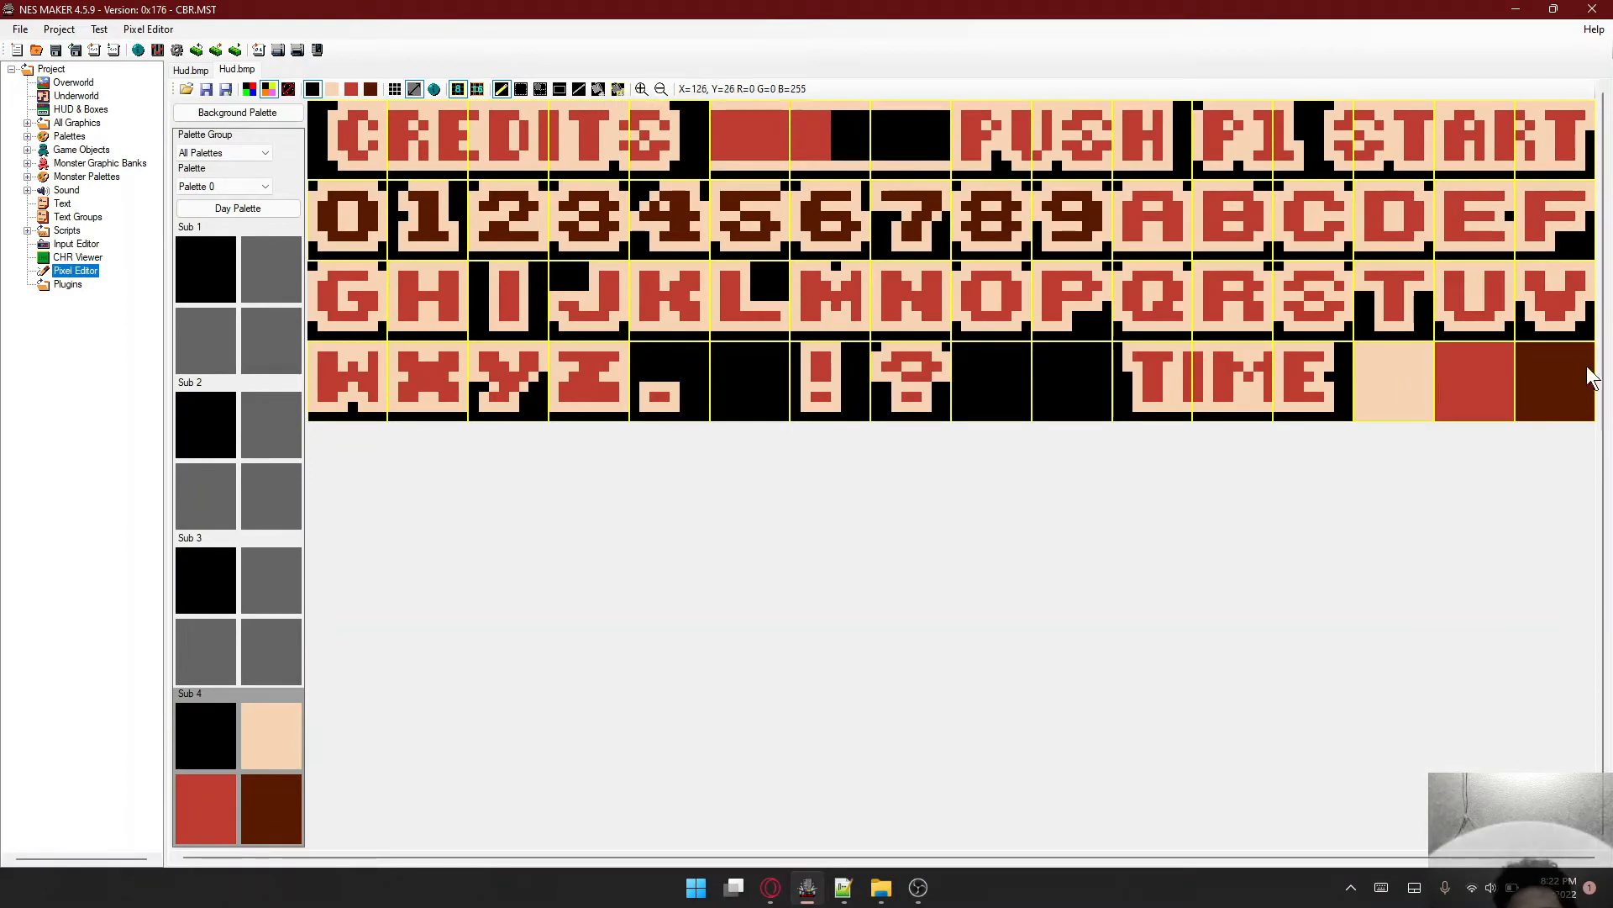
{"action": "left_click", "coordinate": [190, 70]}
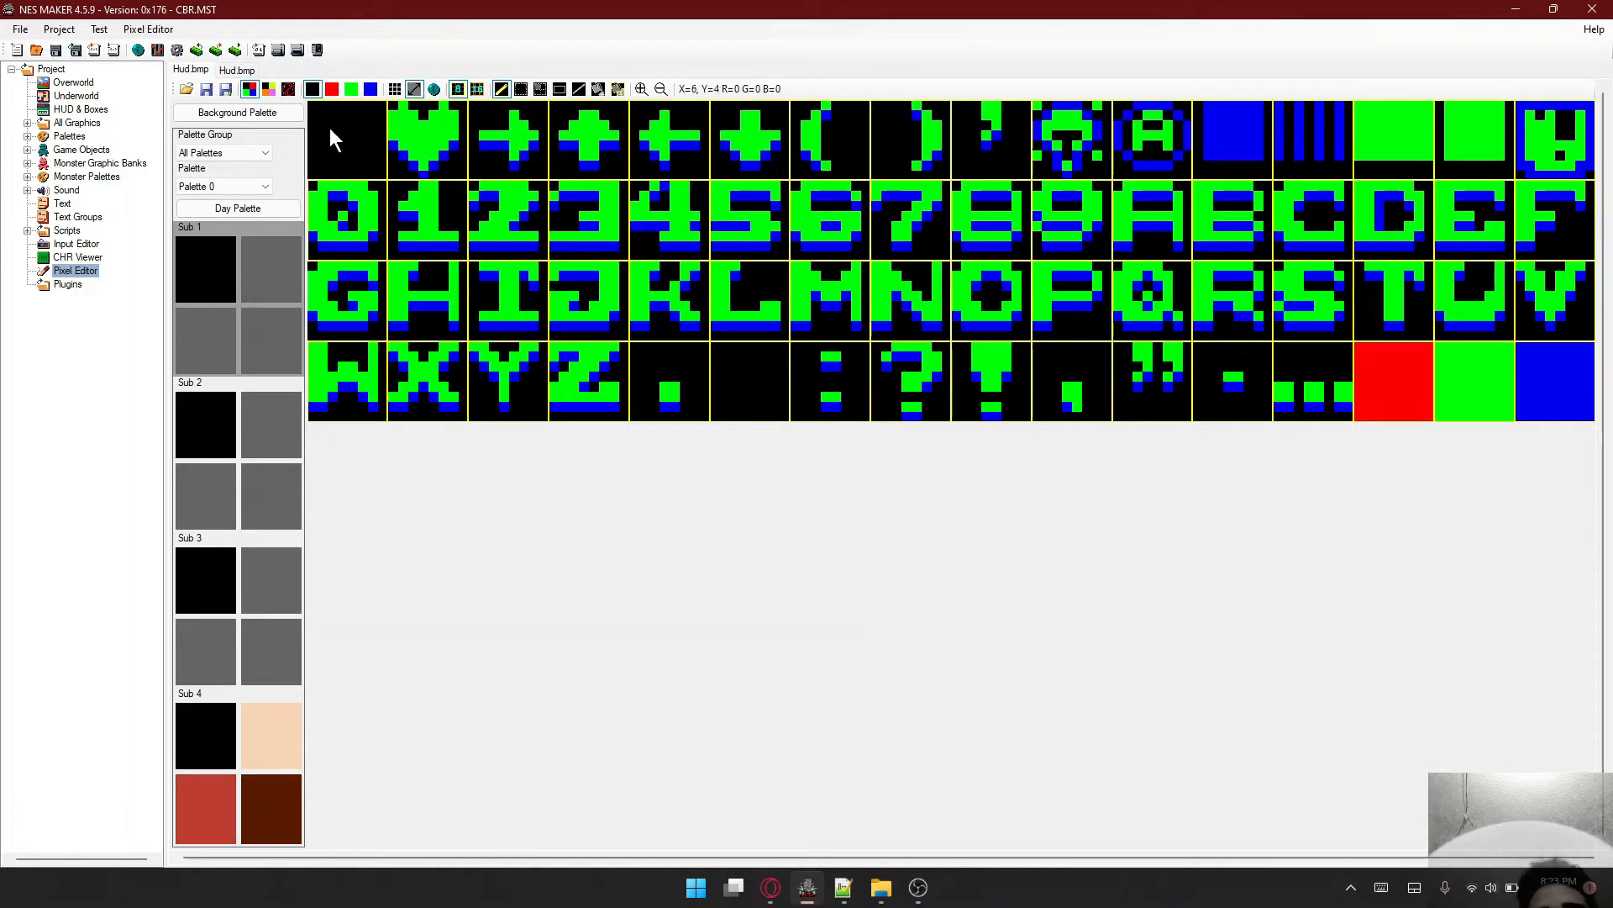
{"action": "left_click", "coordinate": [241, 72]}
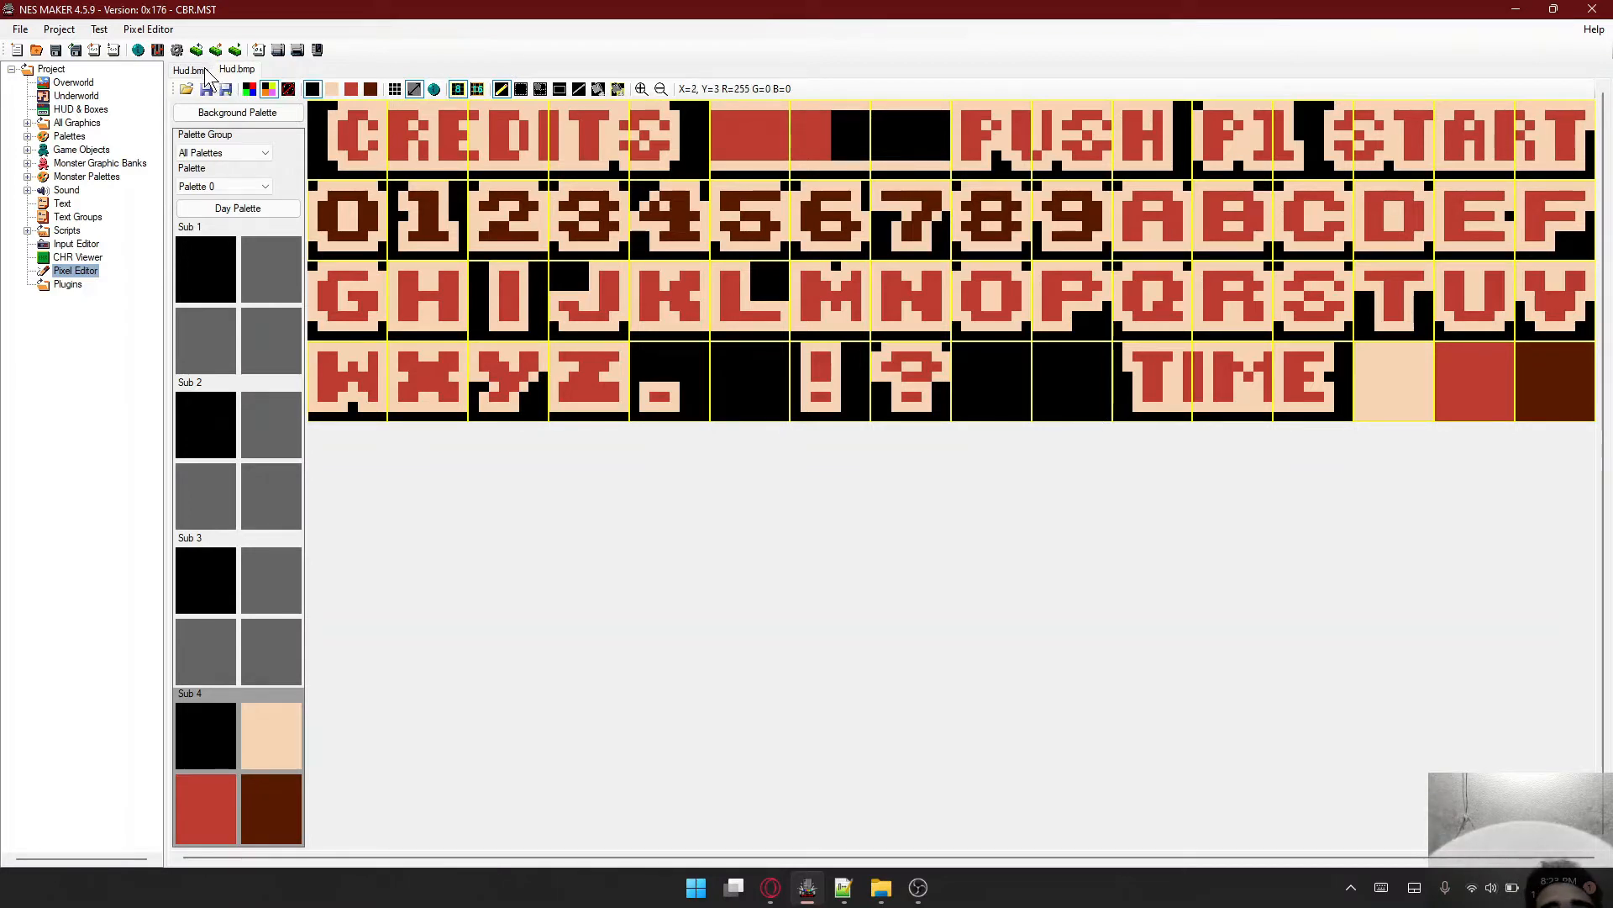
- Remove the palette-coloured Hud.bmp tab and load the BckCHR_17 bitmap tileset in the remaining one
{"action": "left_click", "coordinate": [143, 30]}
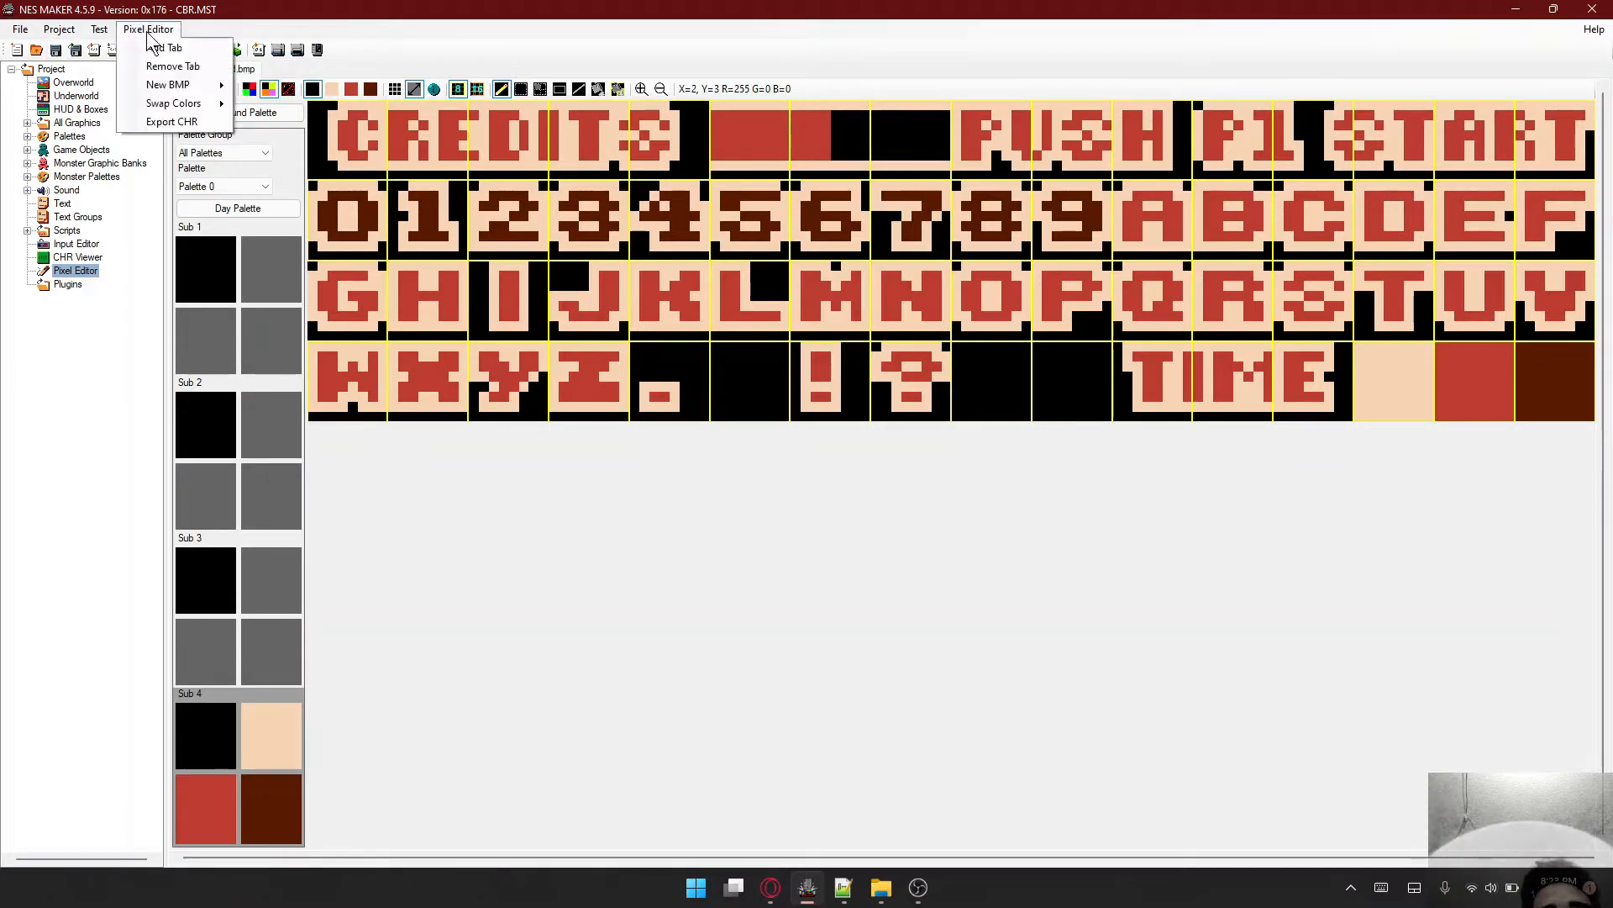
{"action": "left_click", "coordinate": [174, 67]}
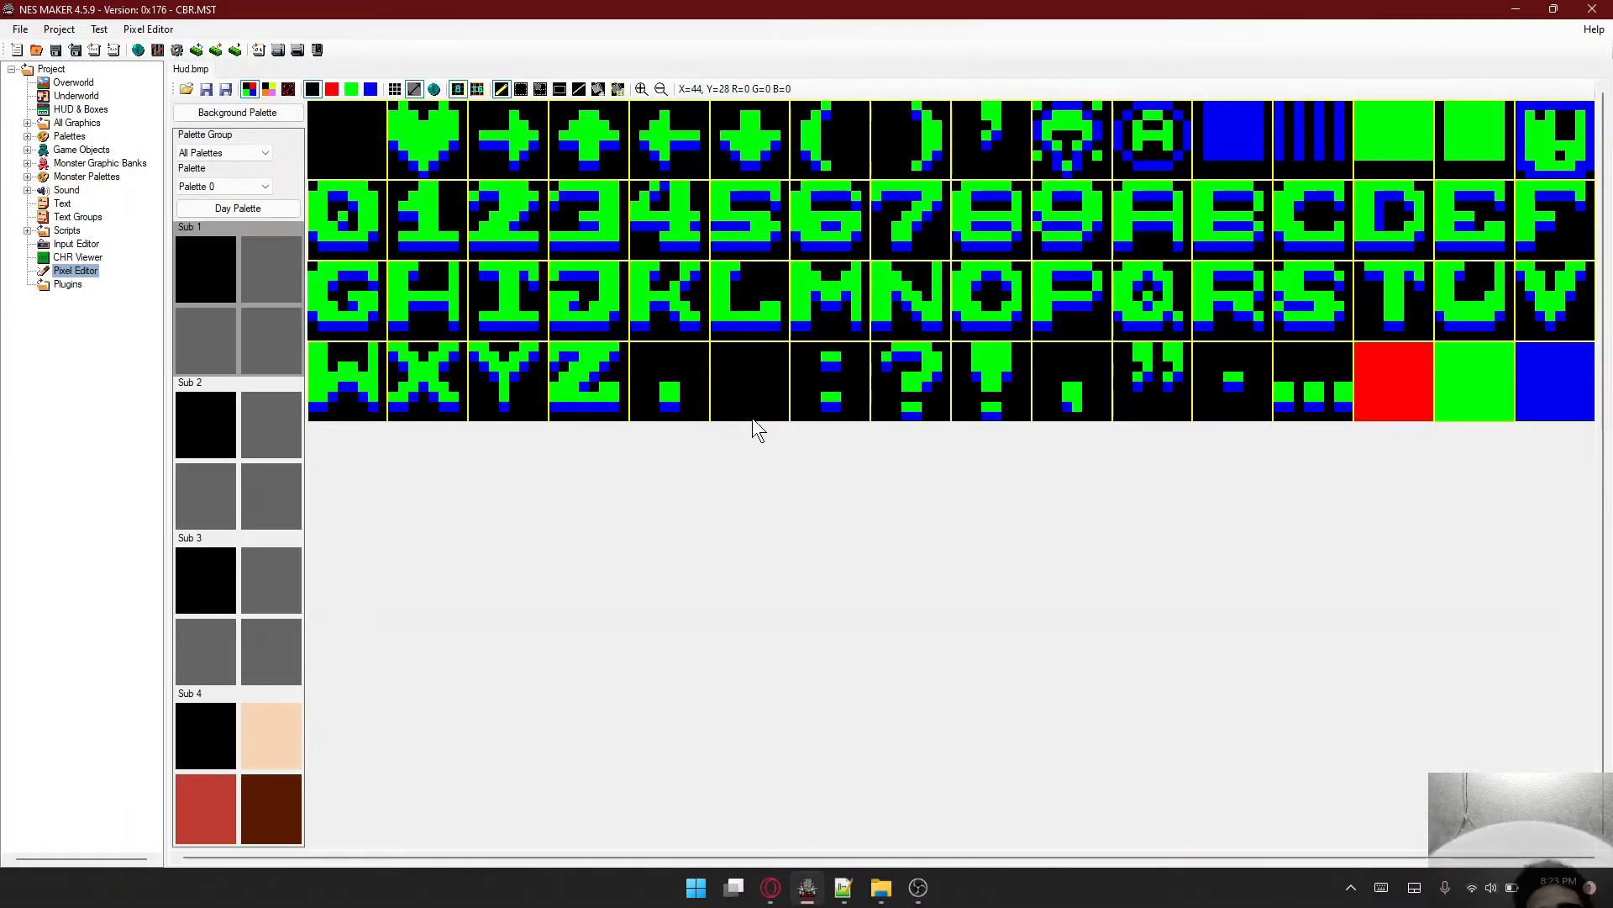
{"action": "left_click", "coordinate": [185, 88]}
{"action": "scroll", "coordinate": [330, 331], "scroll_direction": "down", "scroll_amount": 5}
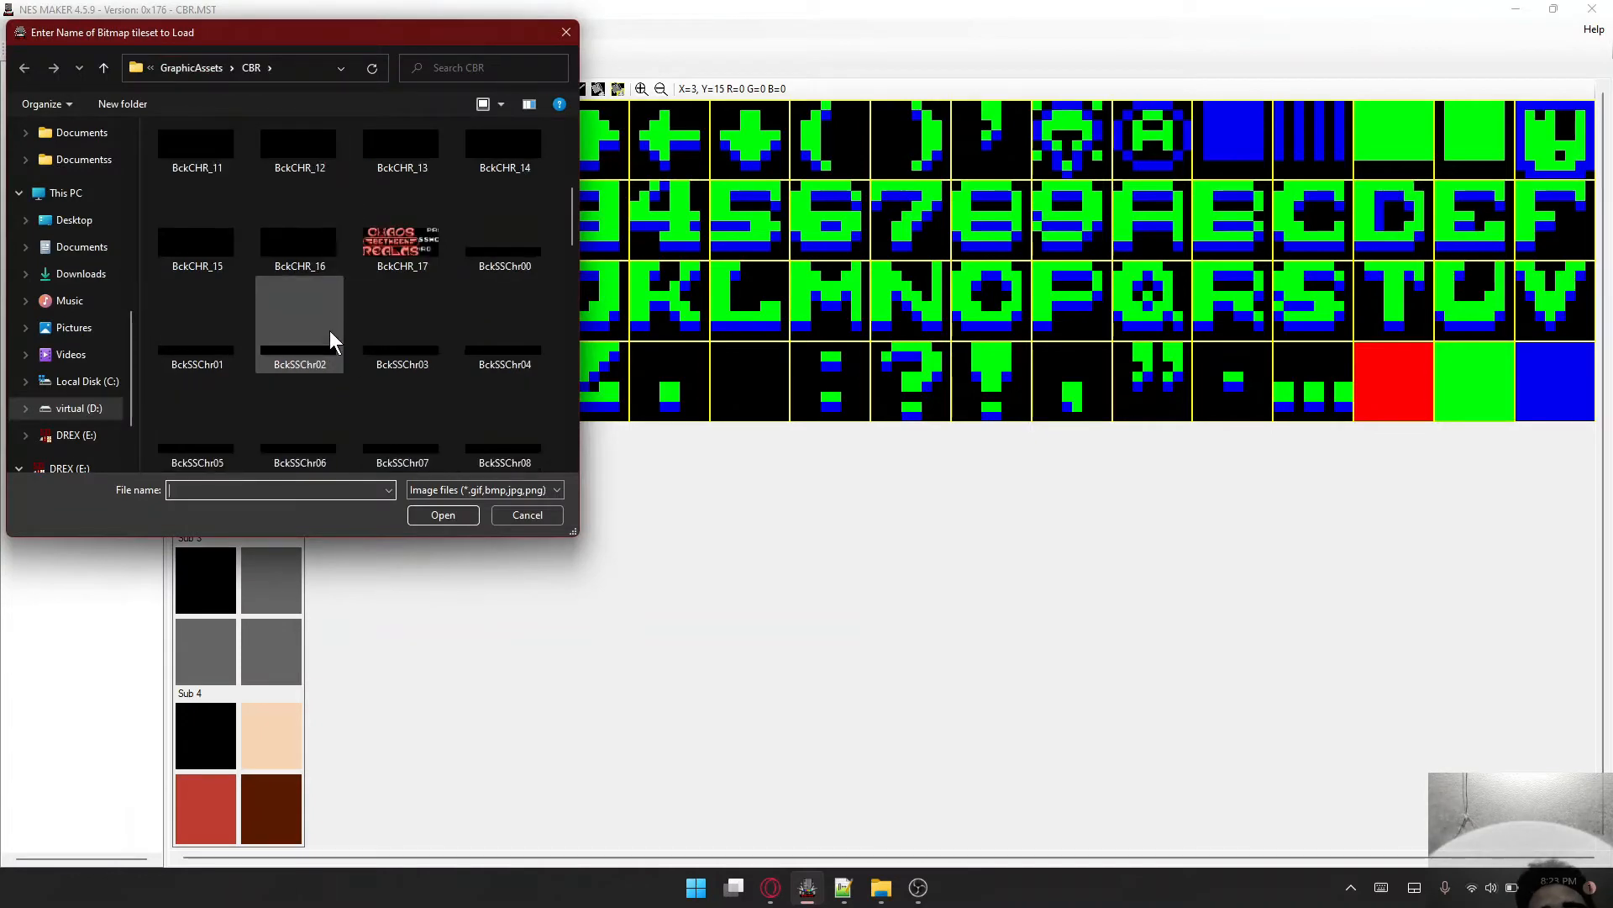
{"action": "scroll", "coordinate": [330, 330], "scroll_direction": "up", "scroll_amount": 5}
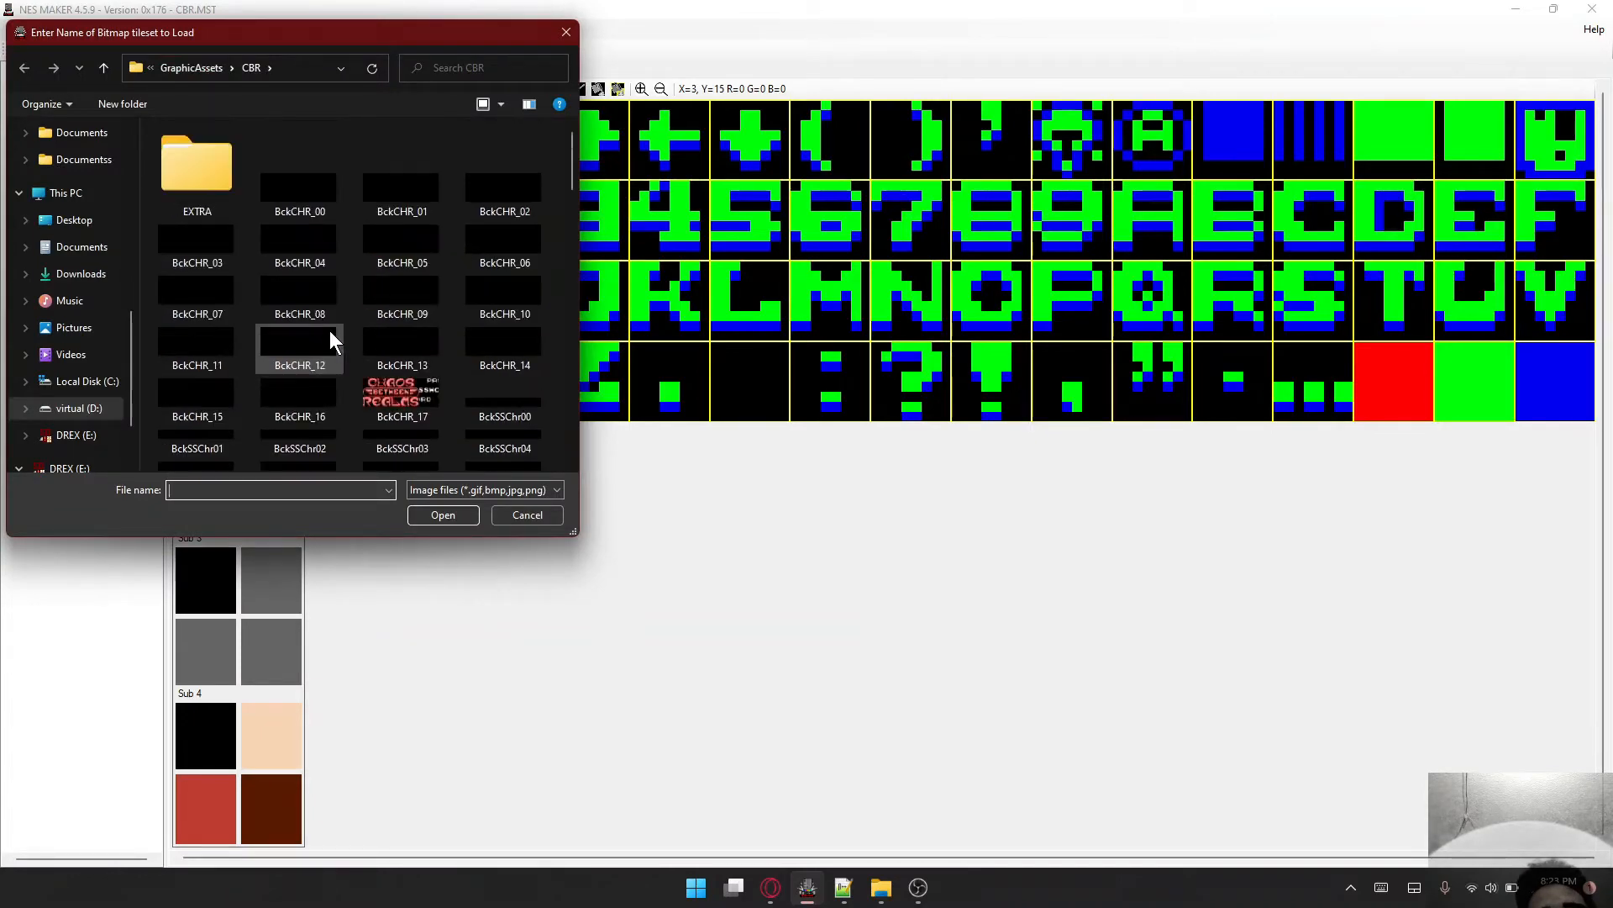
{"action": "double_click", "coordinate": [406, 400]}
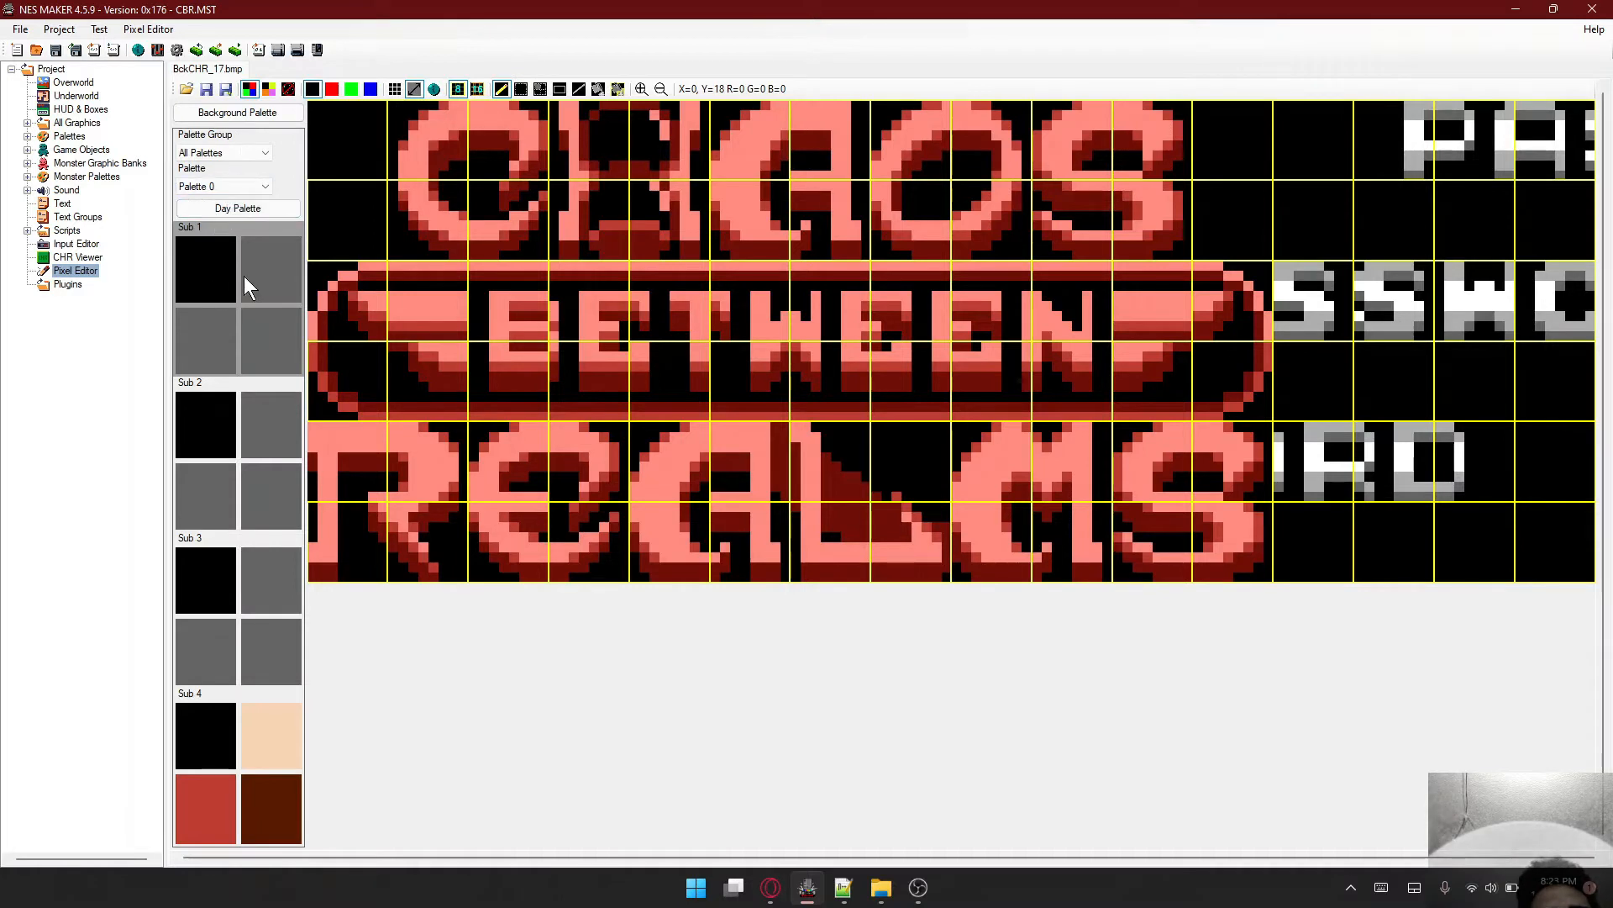
- Rename Palette 0 as TITLE in the project's list of all palettes
{"action": "left_click", "coordinate": [235, 186]}
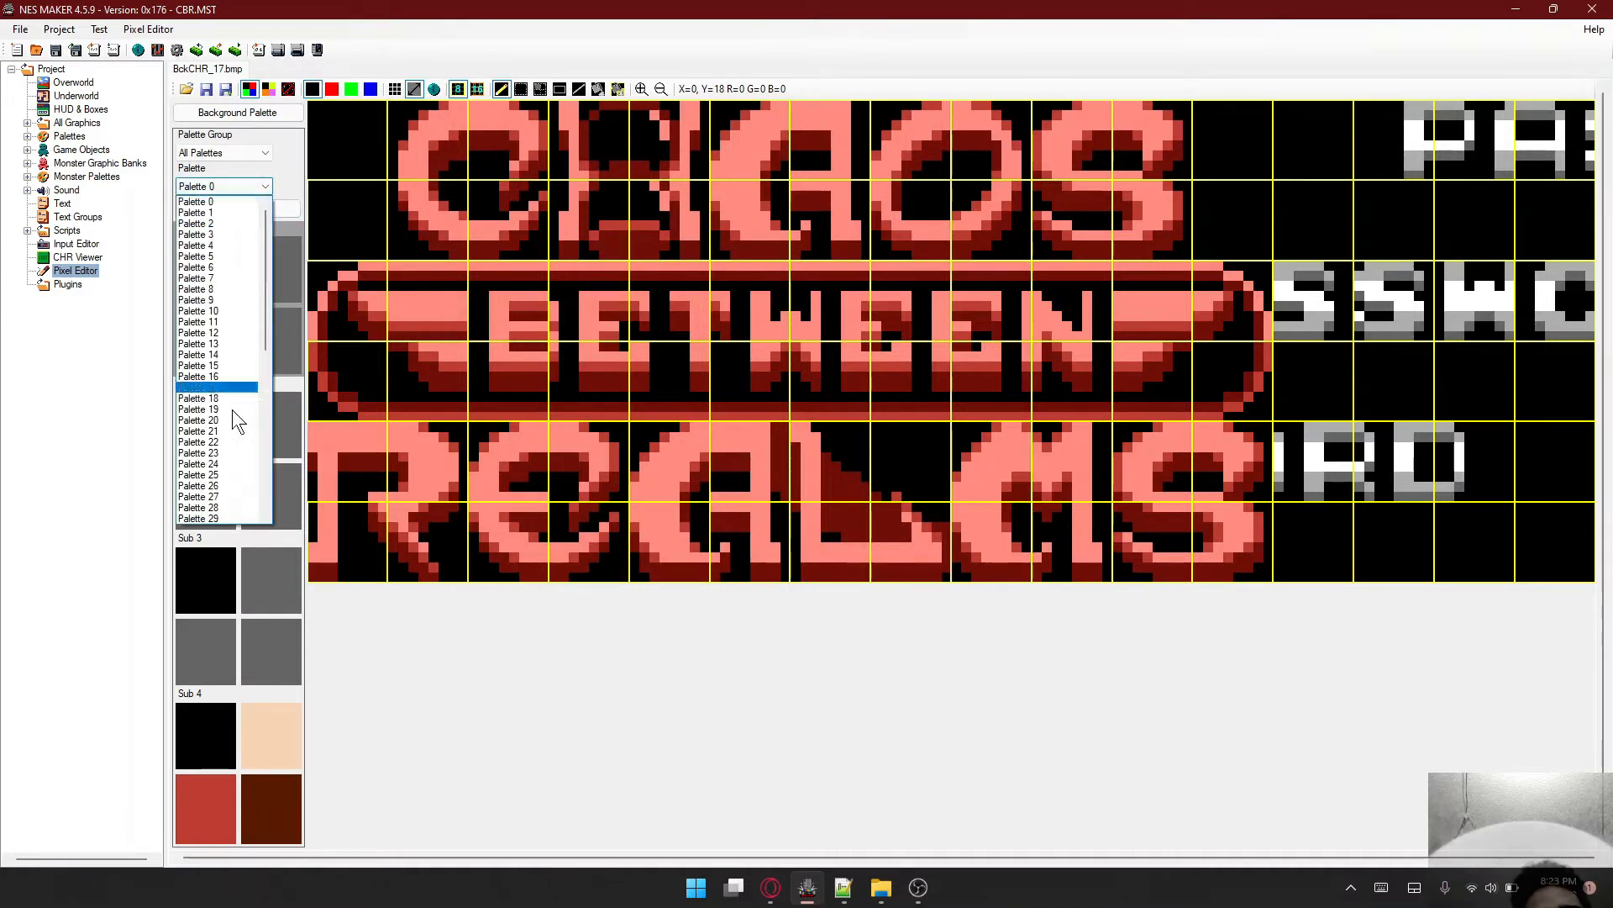
{"action": "left_click", "coordinate": [202, 202]}
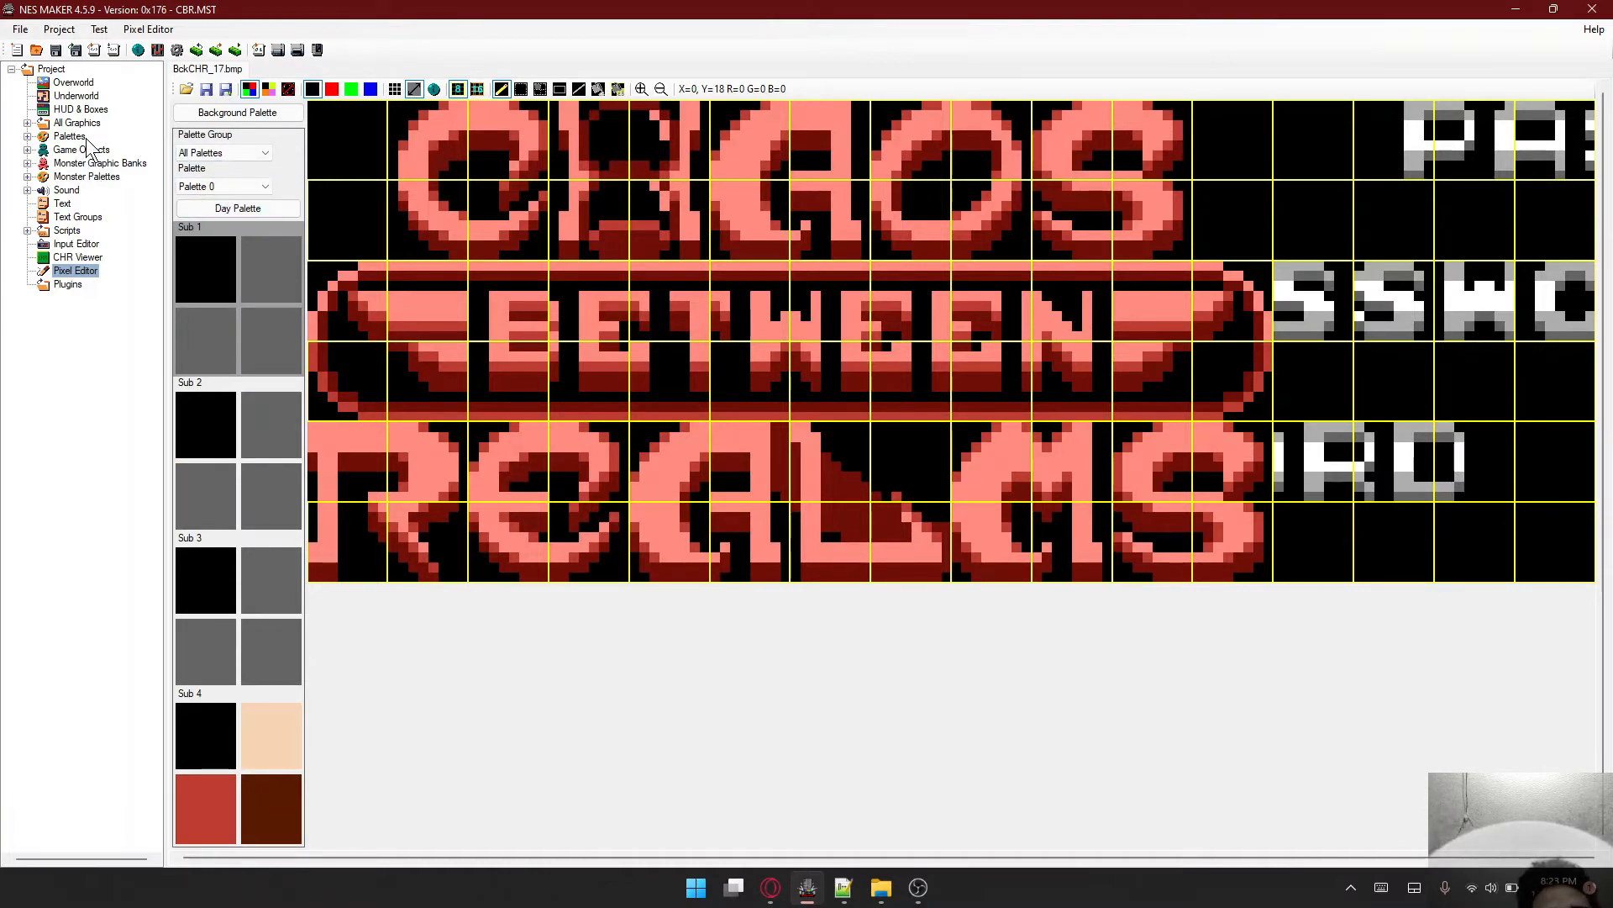
{"action": "left_click", "coordinate": [27, 137]}
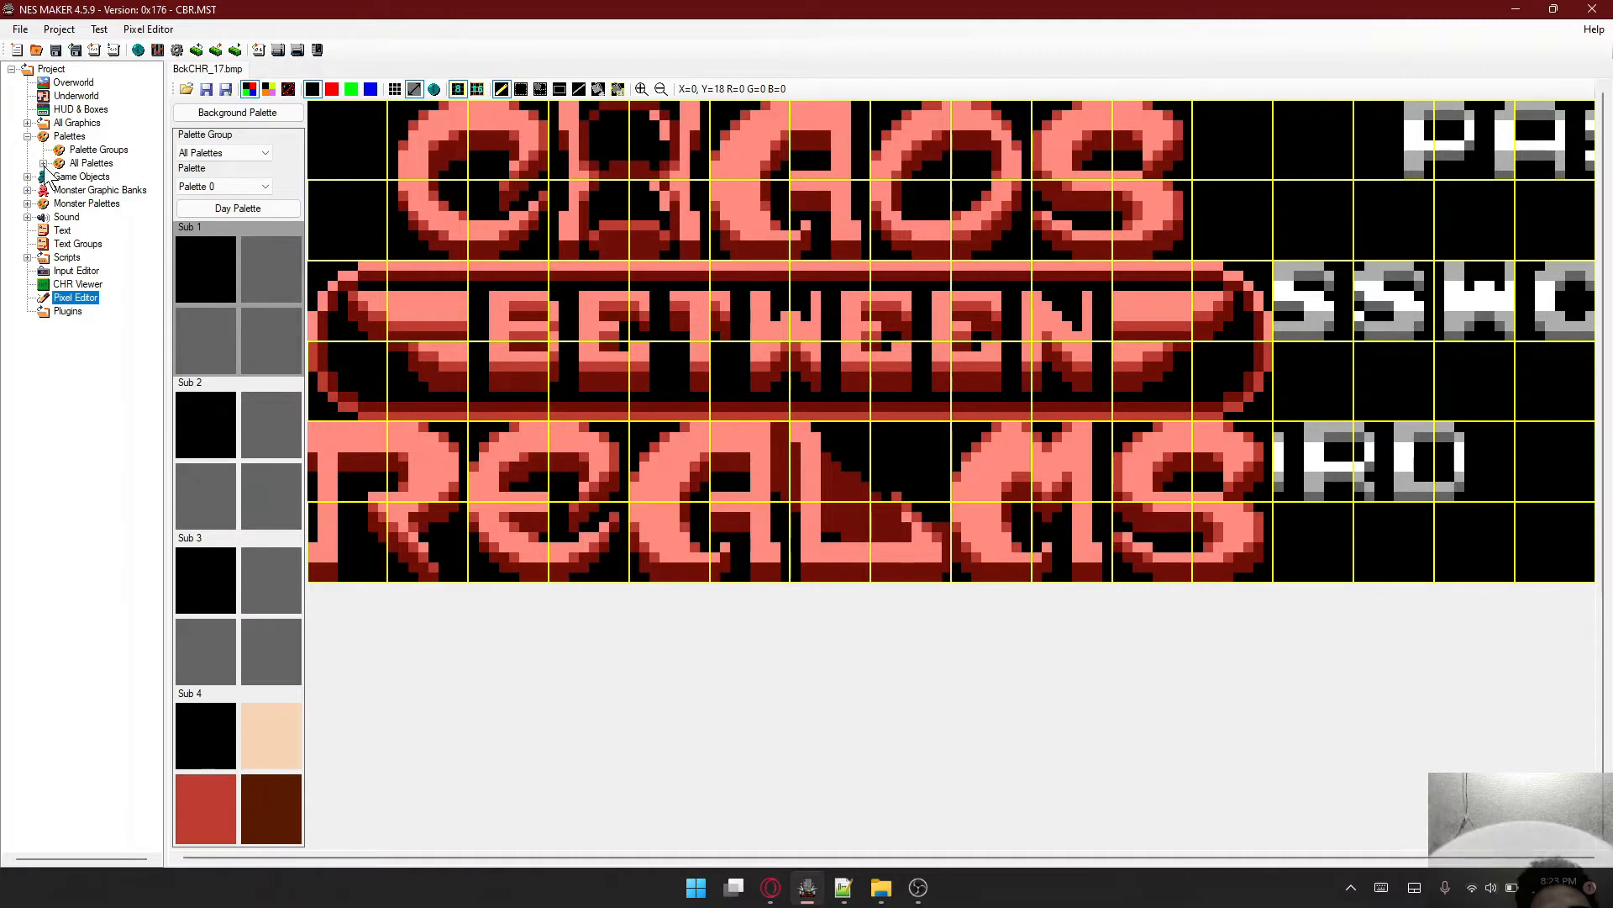
{"action": "left_click", "coordinate": [43, 163]}
{"action": "left_click", "coordinate": [101, 84]}
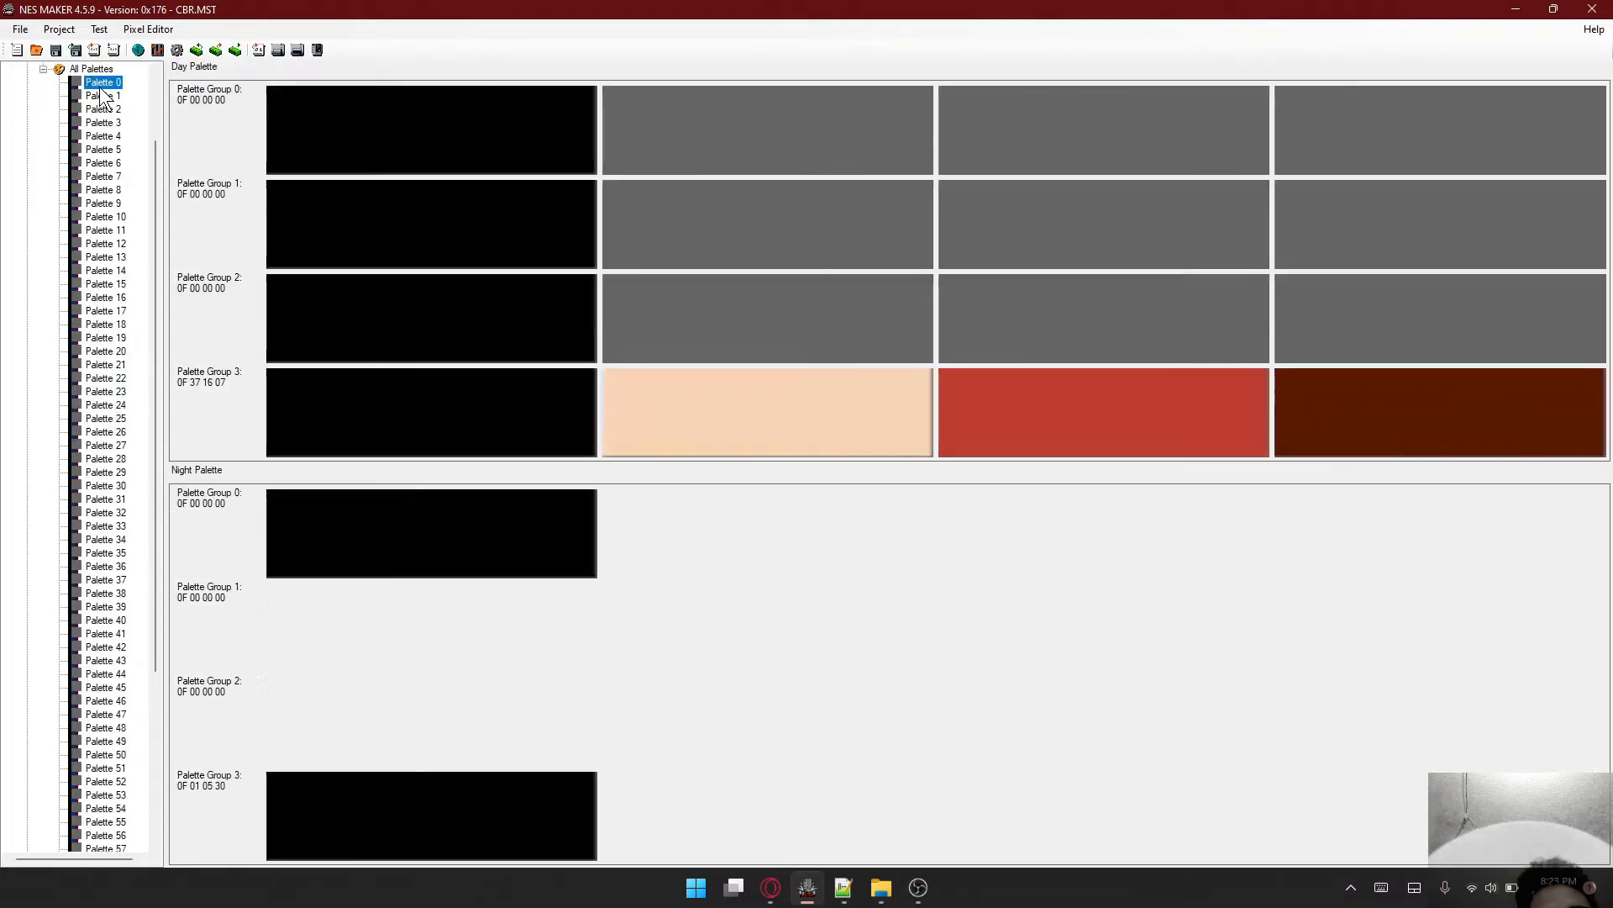
{"action": "right_click", "coordinate": [99, 83]}
{"action": "left_click", "coordinate": [124, 95]}
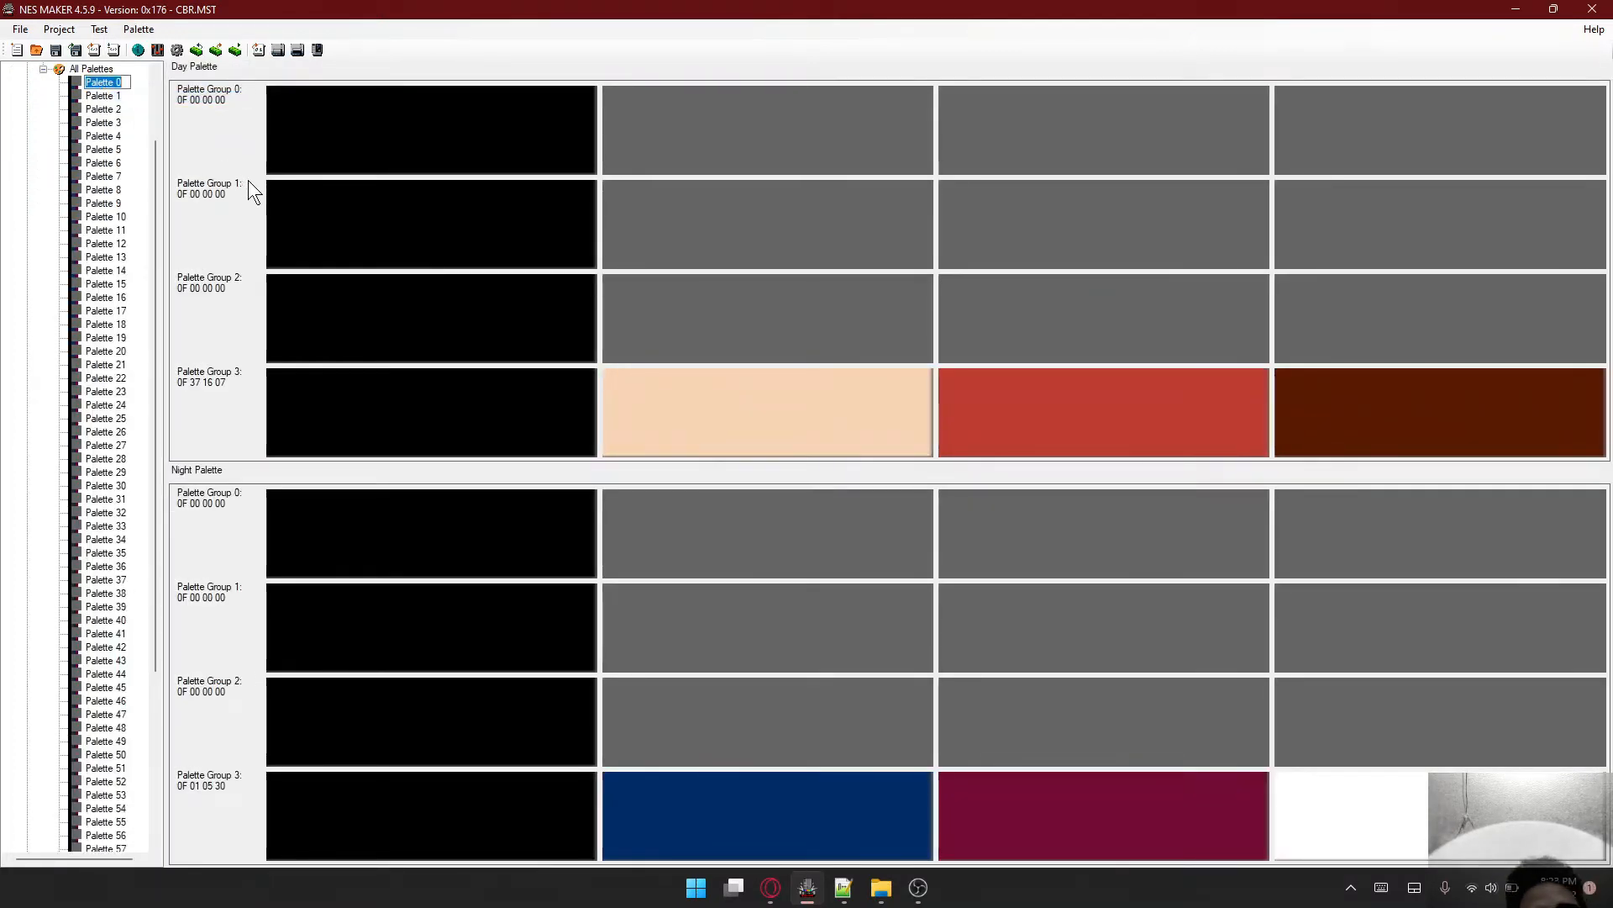
{"action": "type", "text": "TITLE"}
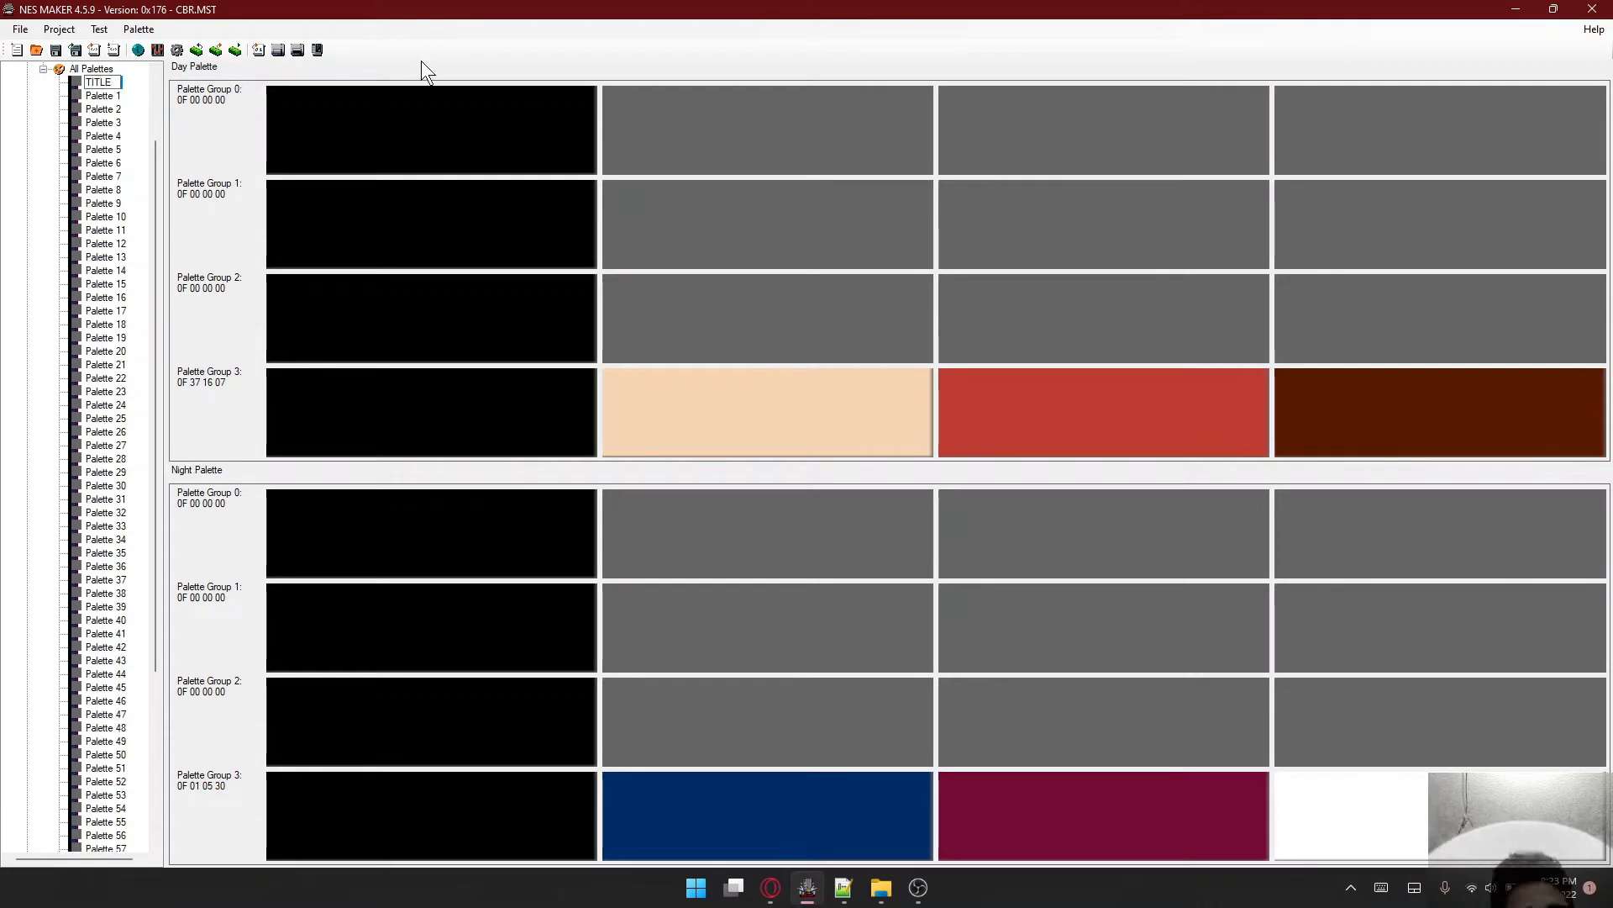
{"action": "left_click", "coordinate": [12, 249]}
- Collapse the list of all palettes and return to the BckCHR_17 artwork in the Pixel Editor
{"action": "left_click", "coordinate": [42, 69]}
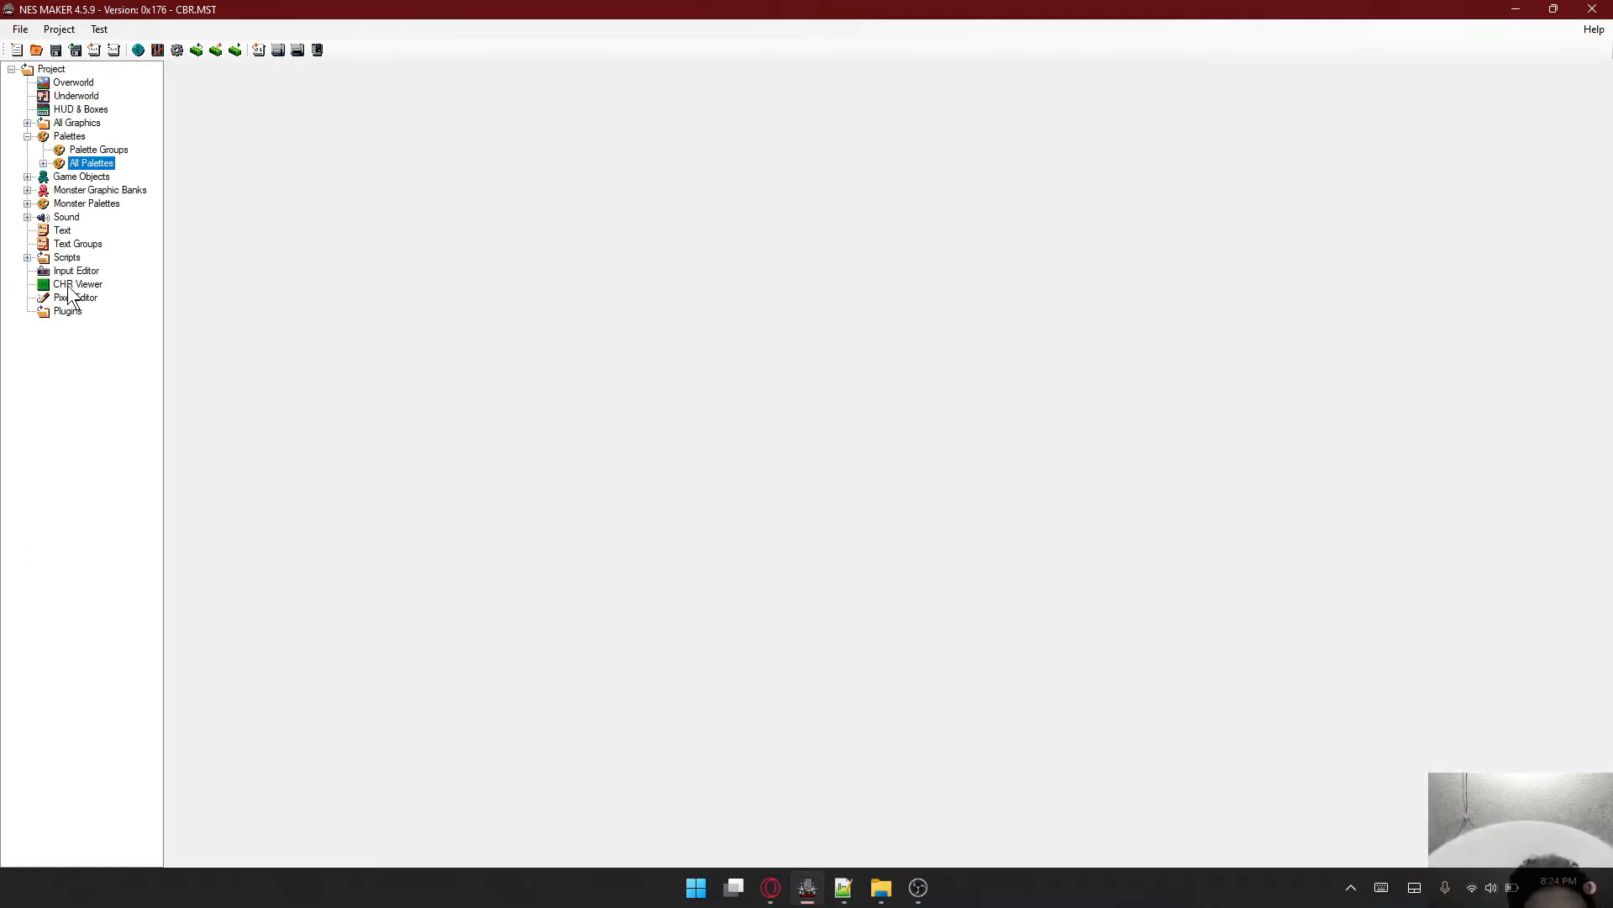
{"action": "left_click", "coordinate": [69, 296]}
{"action": "left_click", "coordinate": [76, 270]}
{"action": "left_click", "coordinate": [77, 296]}
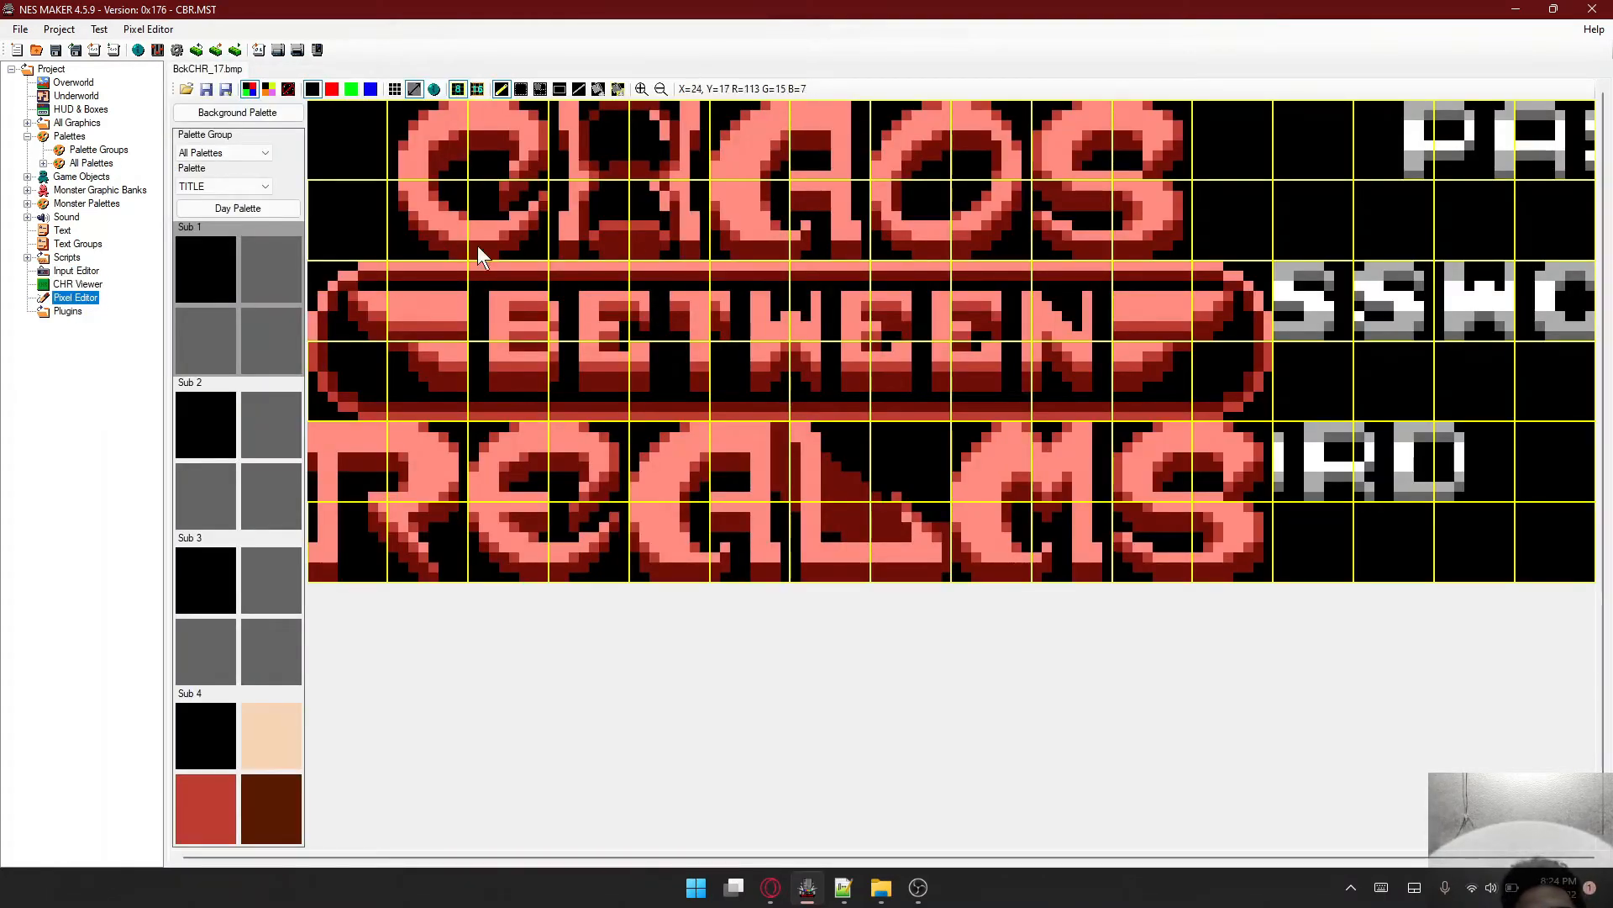
- Examine the NES colours available for Sub 1's second colour and close the Color Picker without choosing one
{"action": "left_click", "coordinate": [271, 332]}
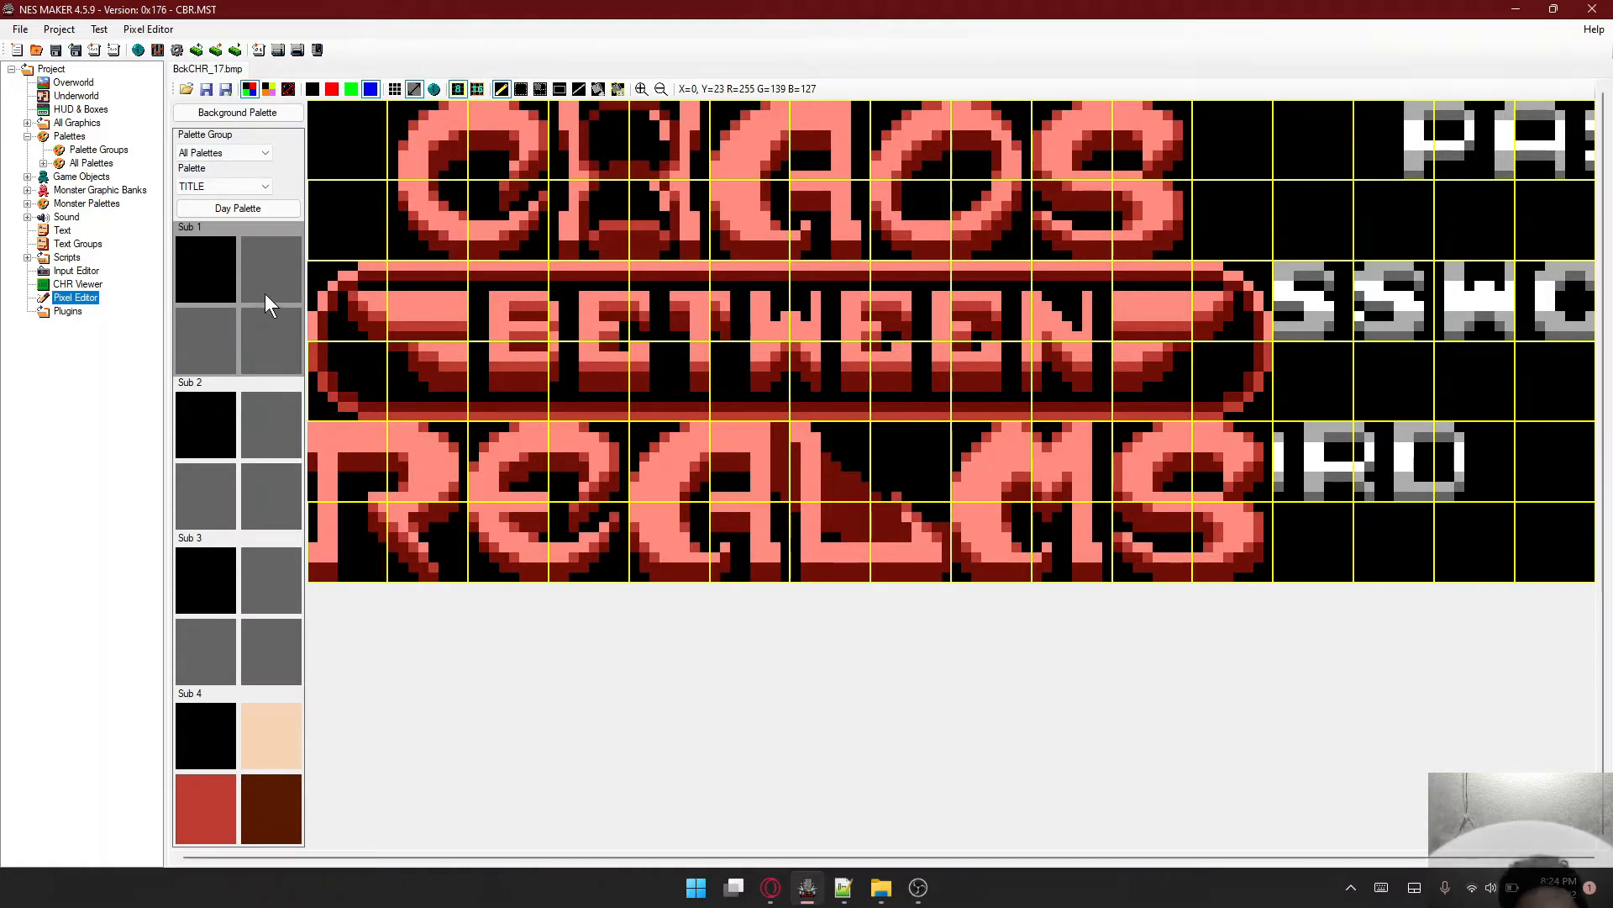
{"action": "left_click", "coordinate": [269, 269]}
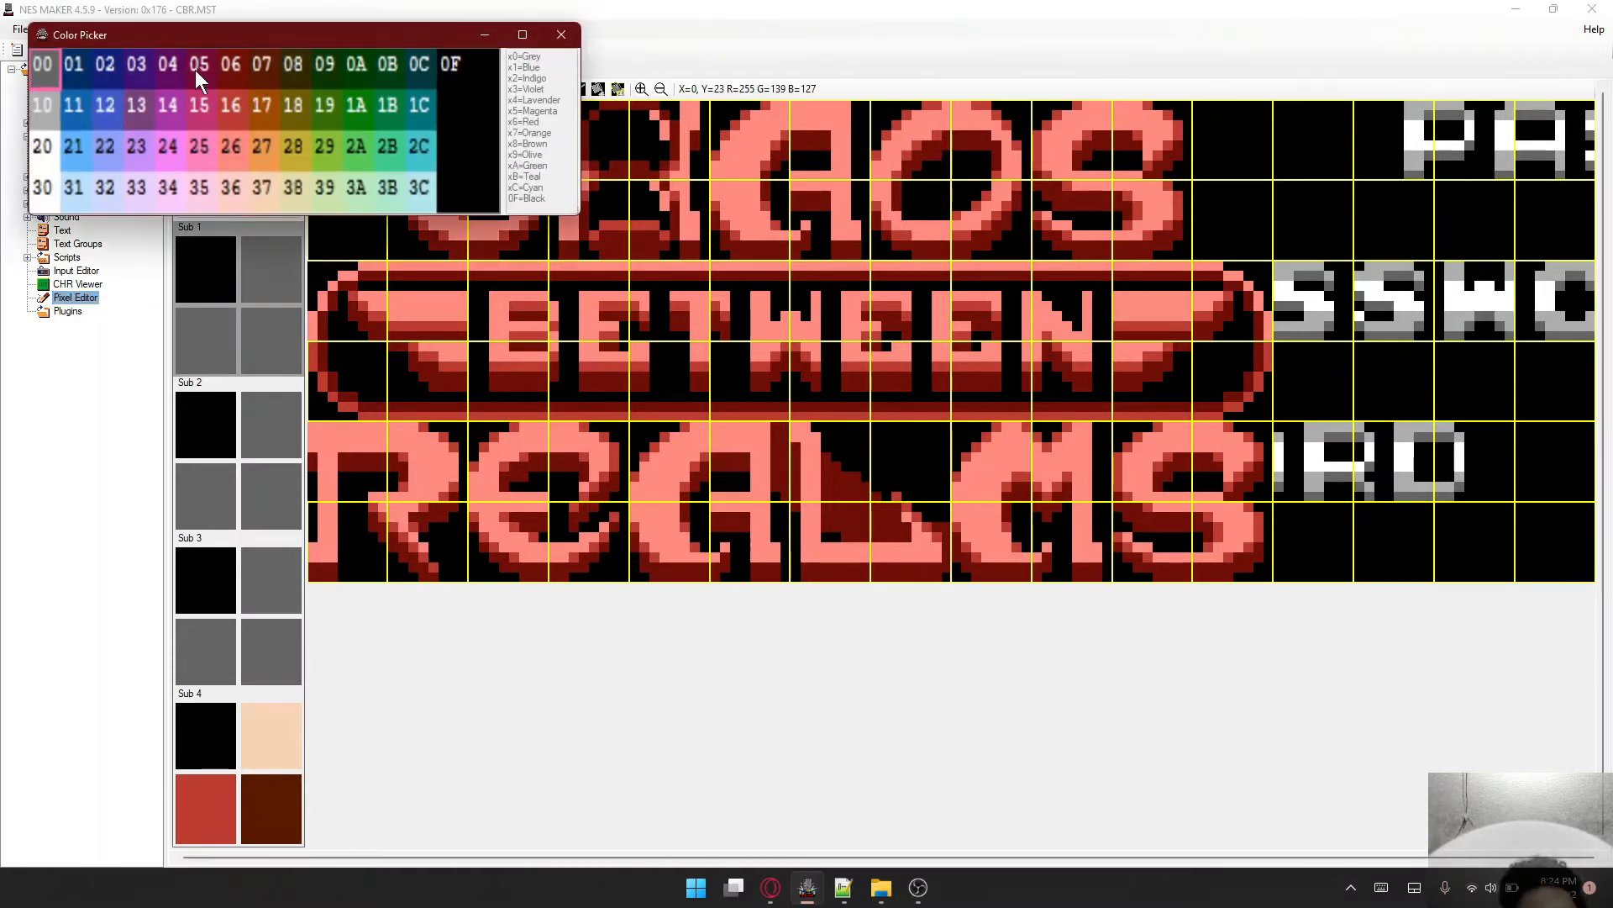
{"action": "left_click_drag", "start_coordinate": [343, 35], "coordinate": [633, 299]}
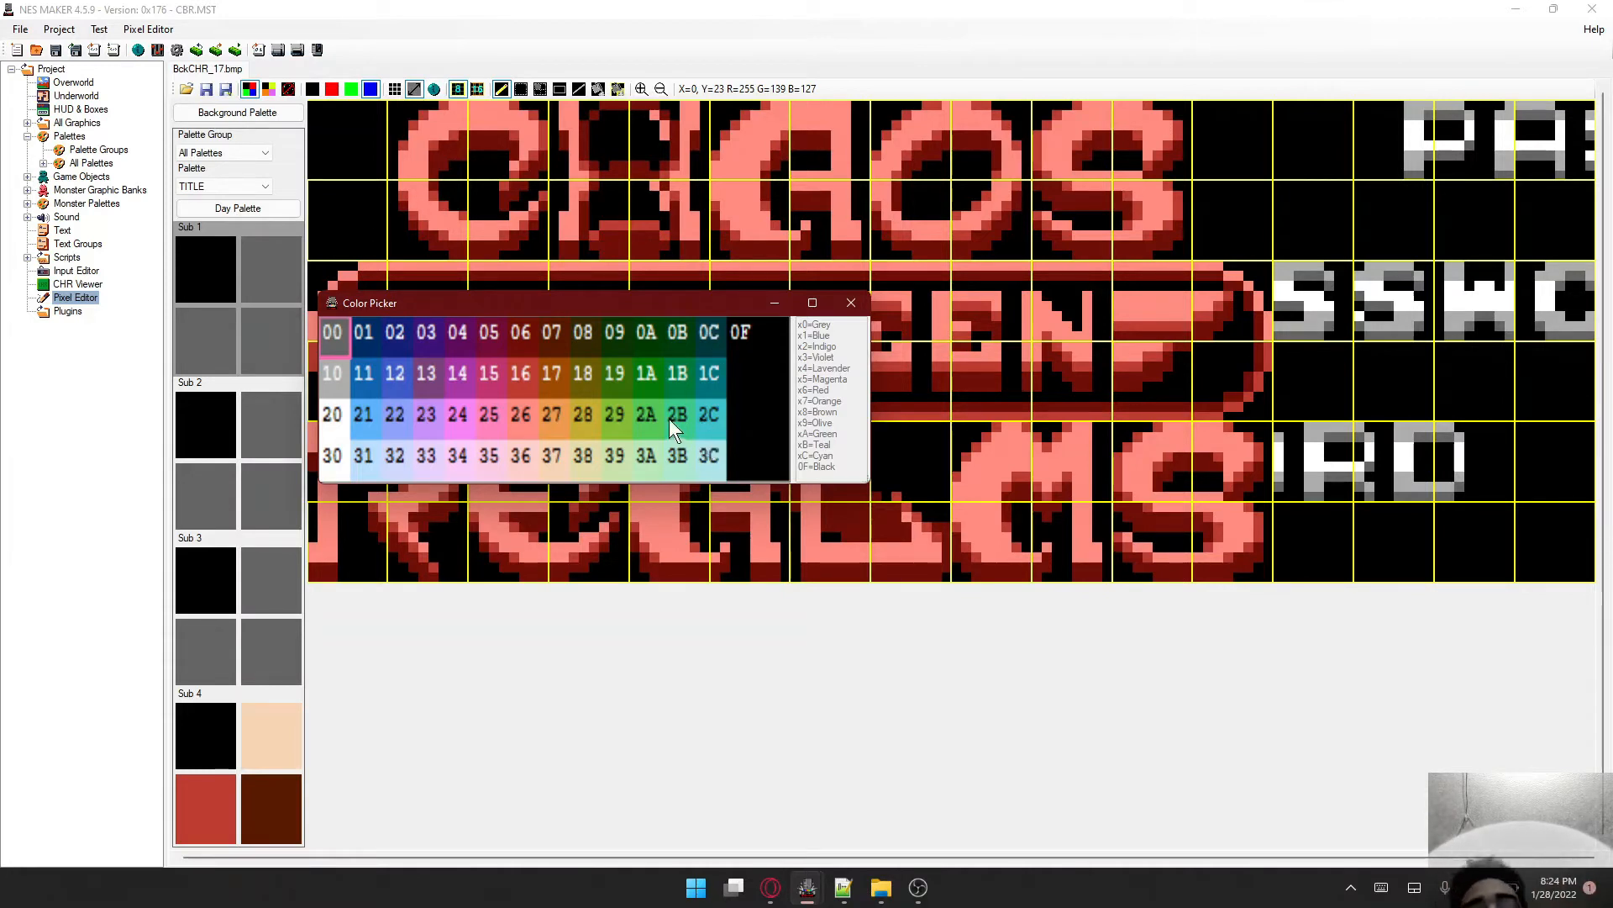
{"action": "left_click_drag", "start_coordinate": [562, 311], "coordinate": [500, 323]}
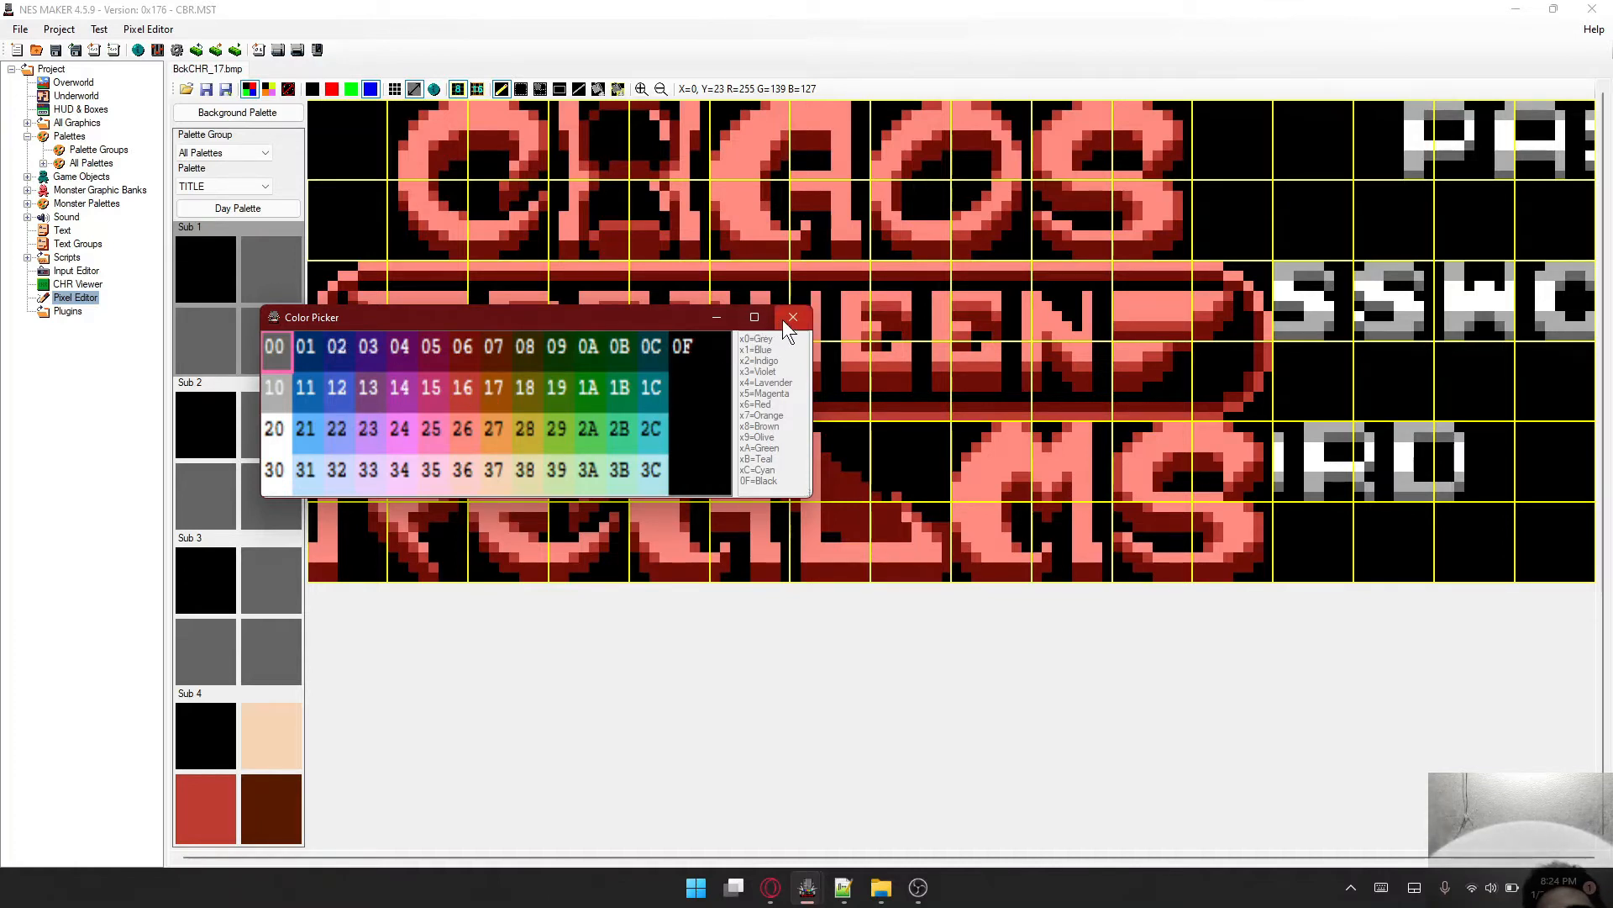
{"action": "left_click", "coordinate": [726, 316]}
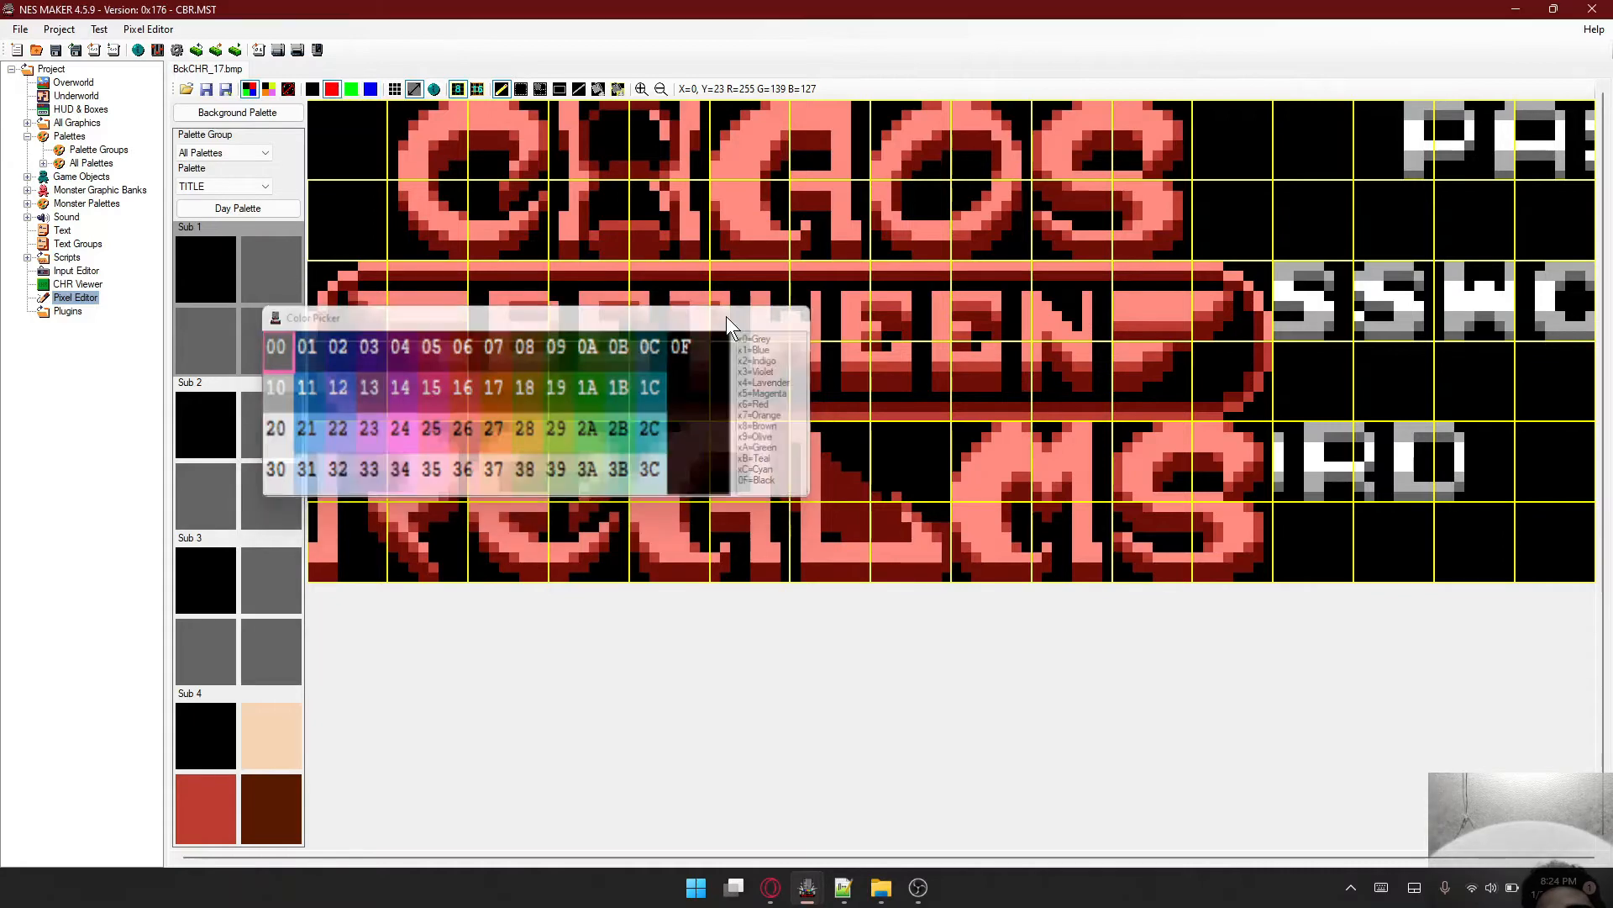
- Set Sub 1's second, third and fourth colours to 36, 26 and 16
{"action": "left_click", "coordinate": [271, 262]}
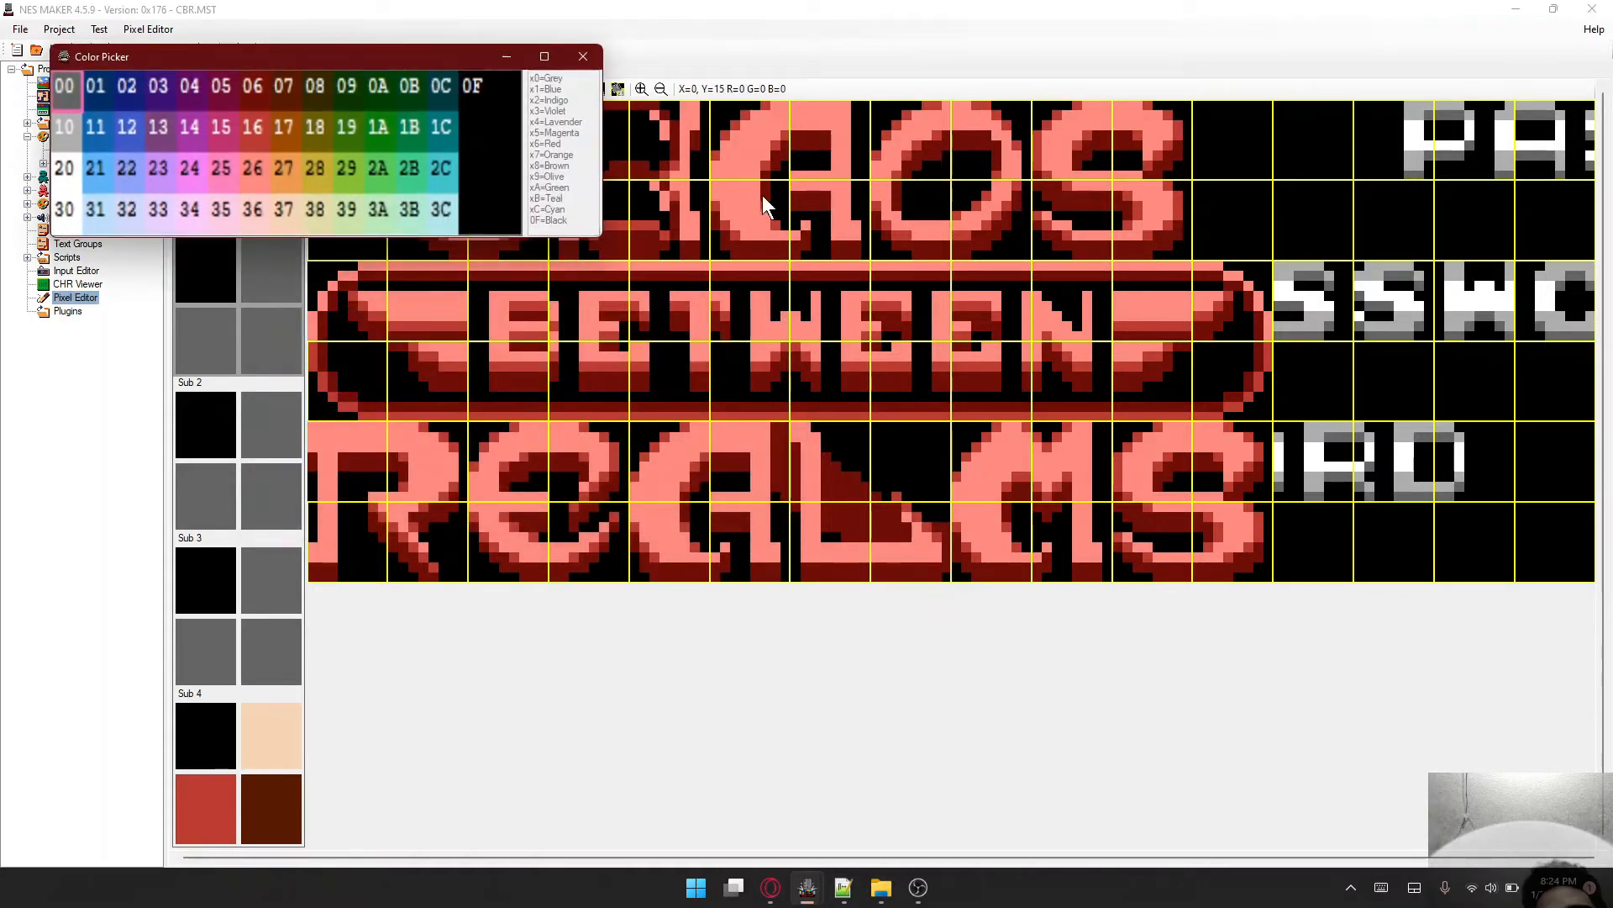
{"action": "left_click", "coordinate": [250, 215]}
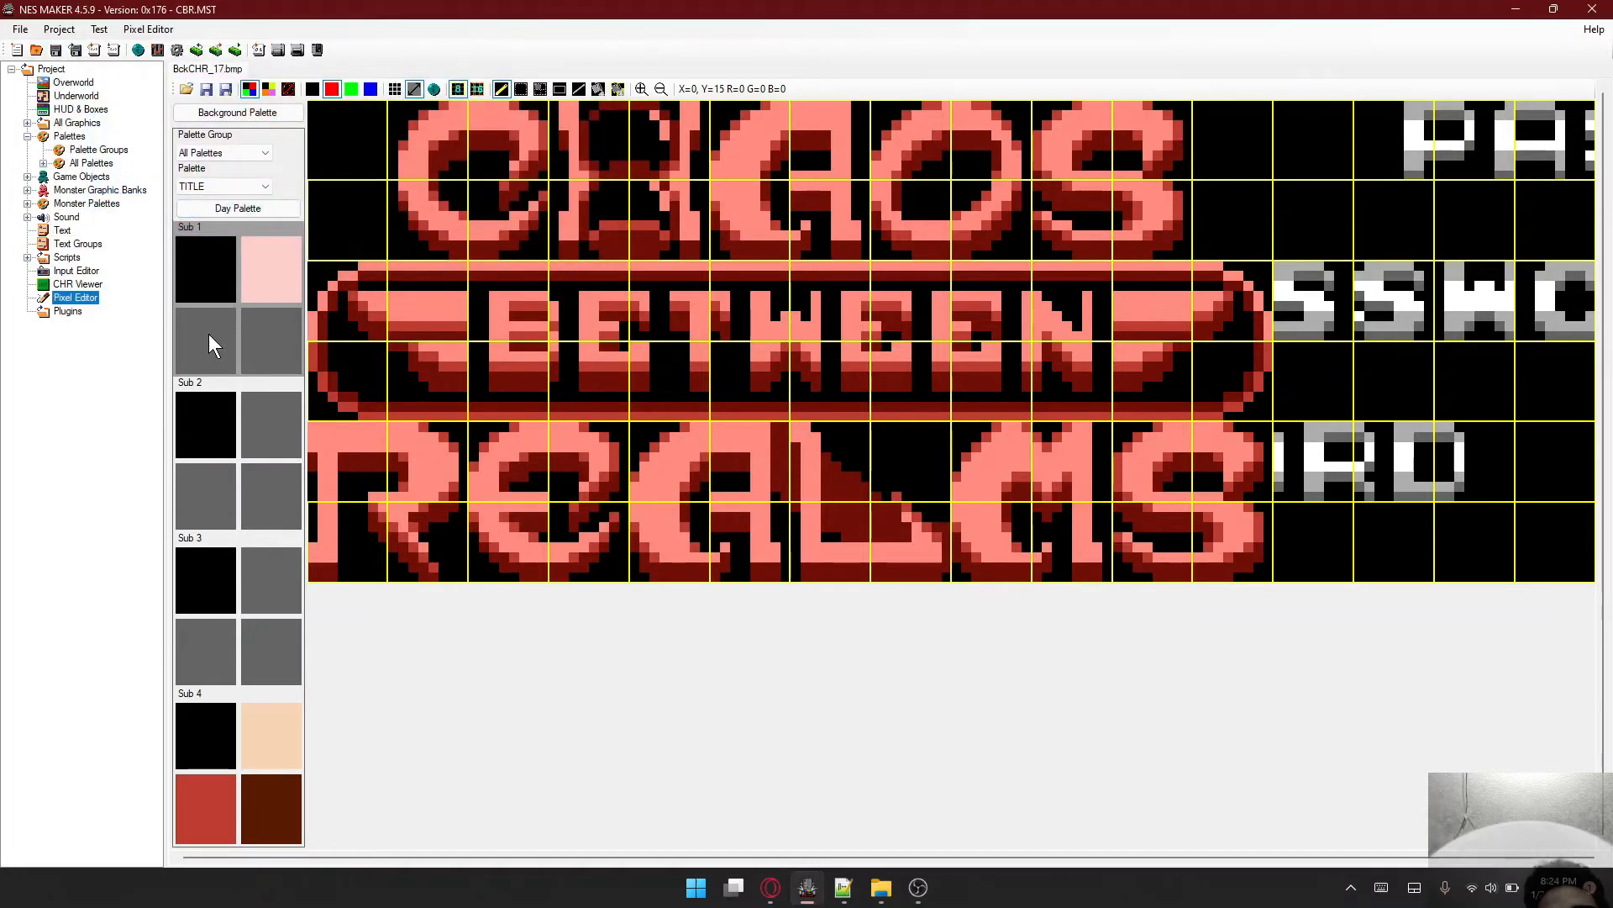
{"action": "left_click", "coordinate": [208, 334]}
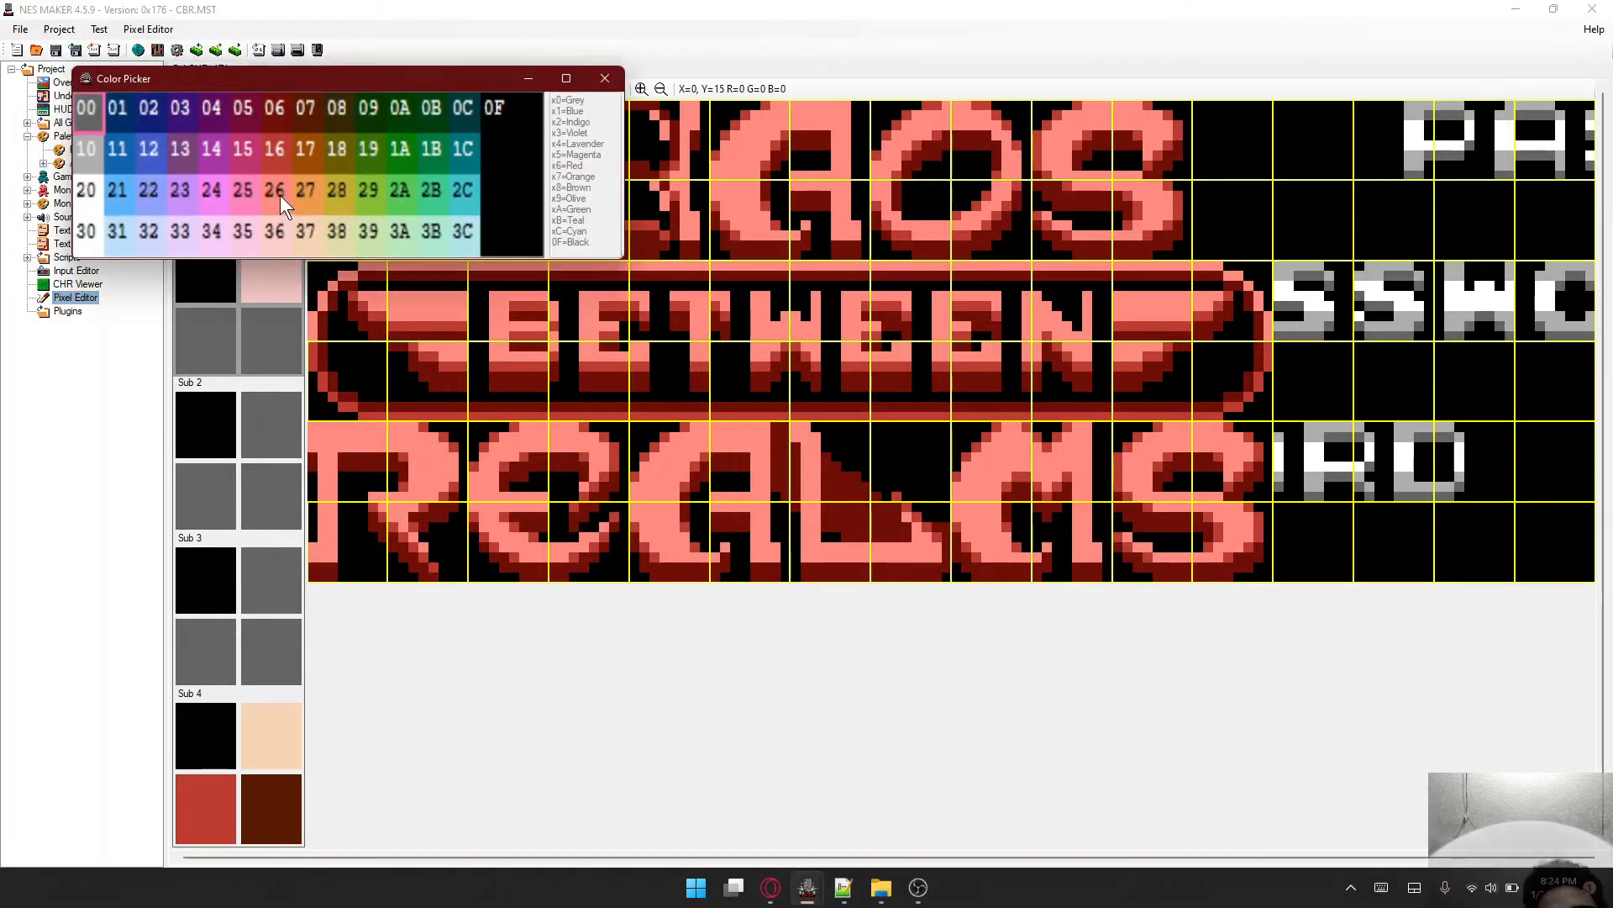
{"action": "left_click", "coordinate": [278, 198]}
{"action": "left_click", "coordinate": [246, 340]}
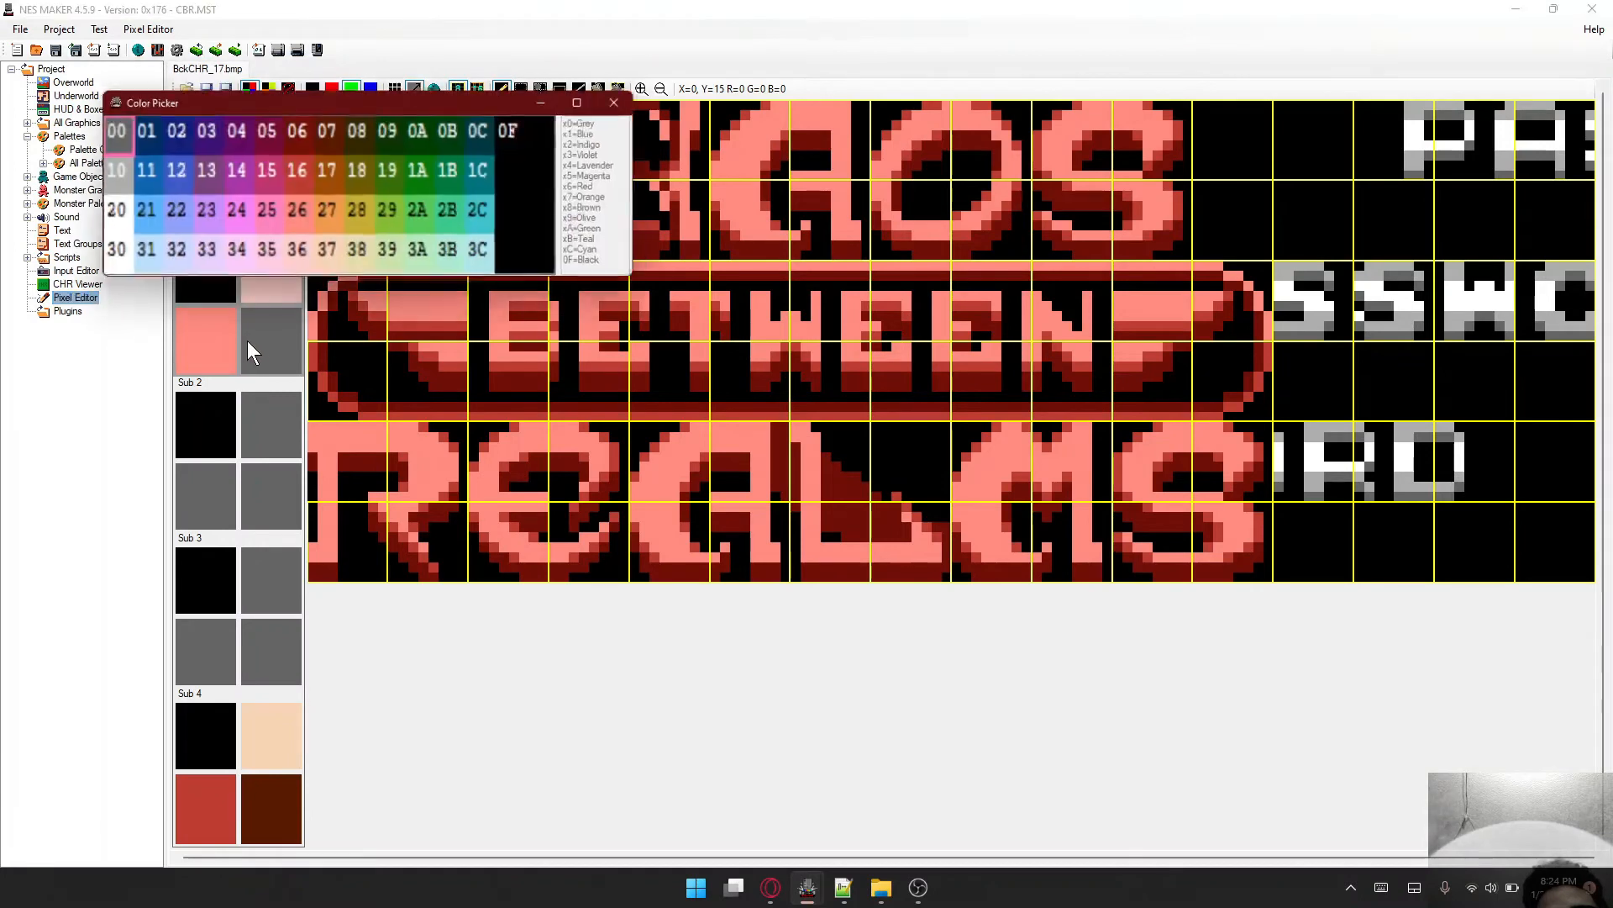
{"action": "left_click", "coordinate": [299, 174]}
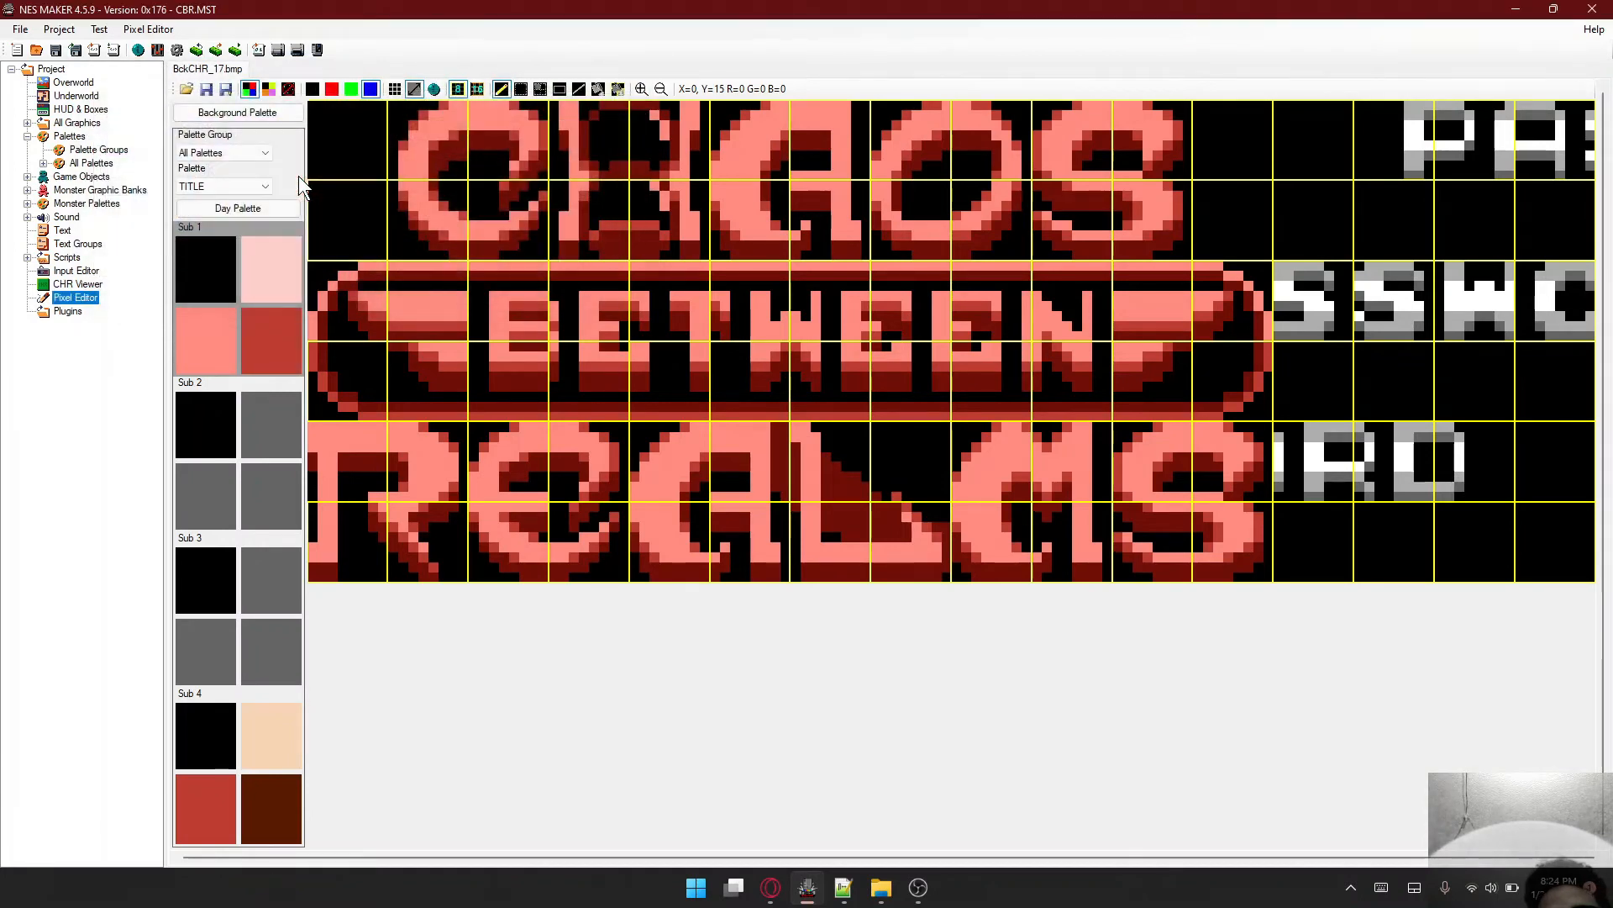
- Set Sub 1's fourth colour to dark red 06, its third colour to 16 and its second colour to 26
{"action": "left_click", "coordinate": [275, 330]}
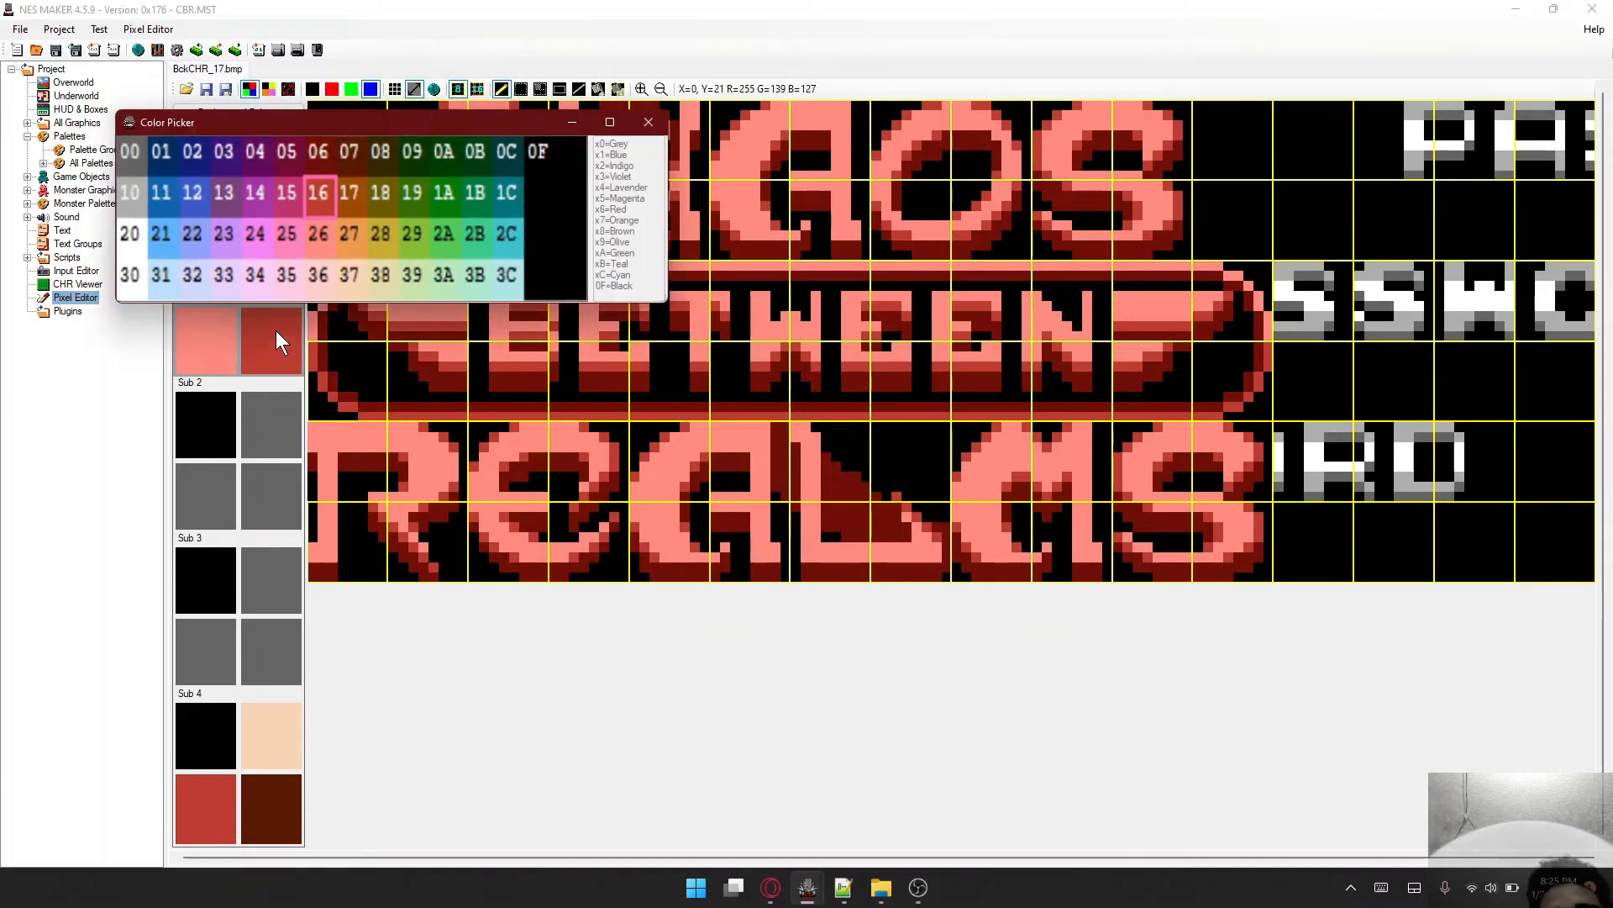
{"action": "left_click", "coordinate": [315, 158]}
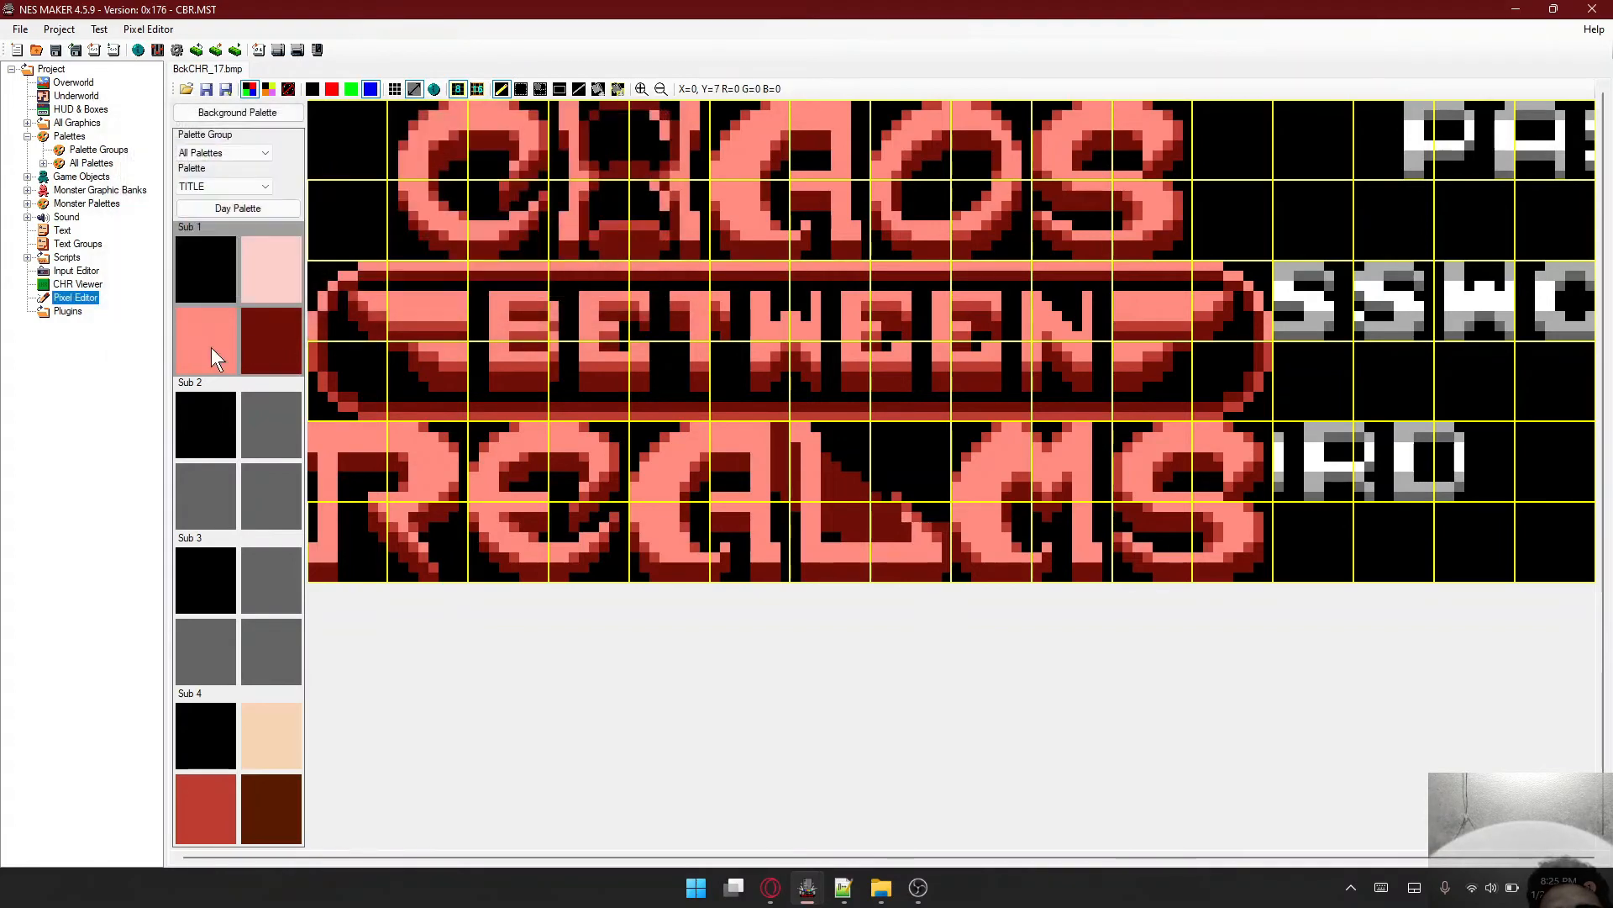
{"action": "left_click", "coordinate": [211, 346]}
{"action": "left_click", "coordinate": [340, 215]}
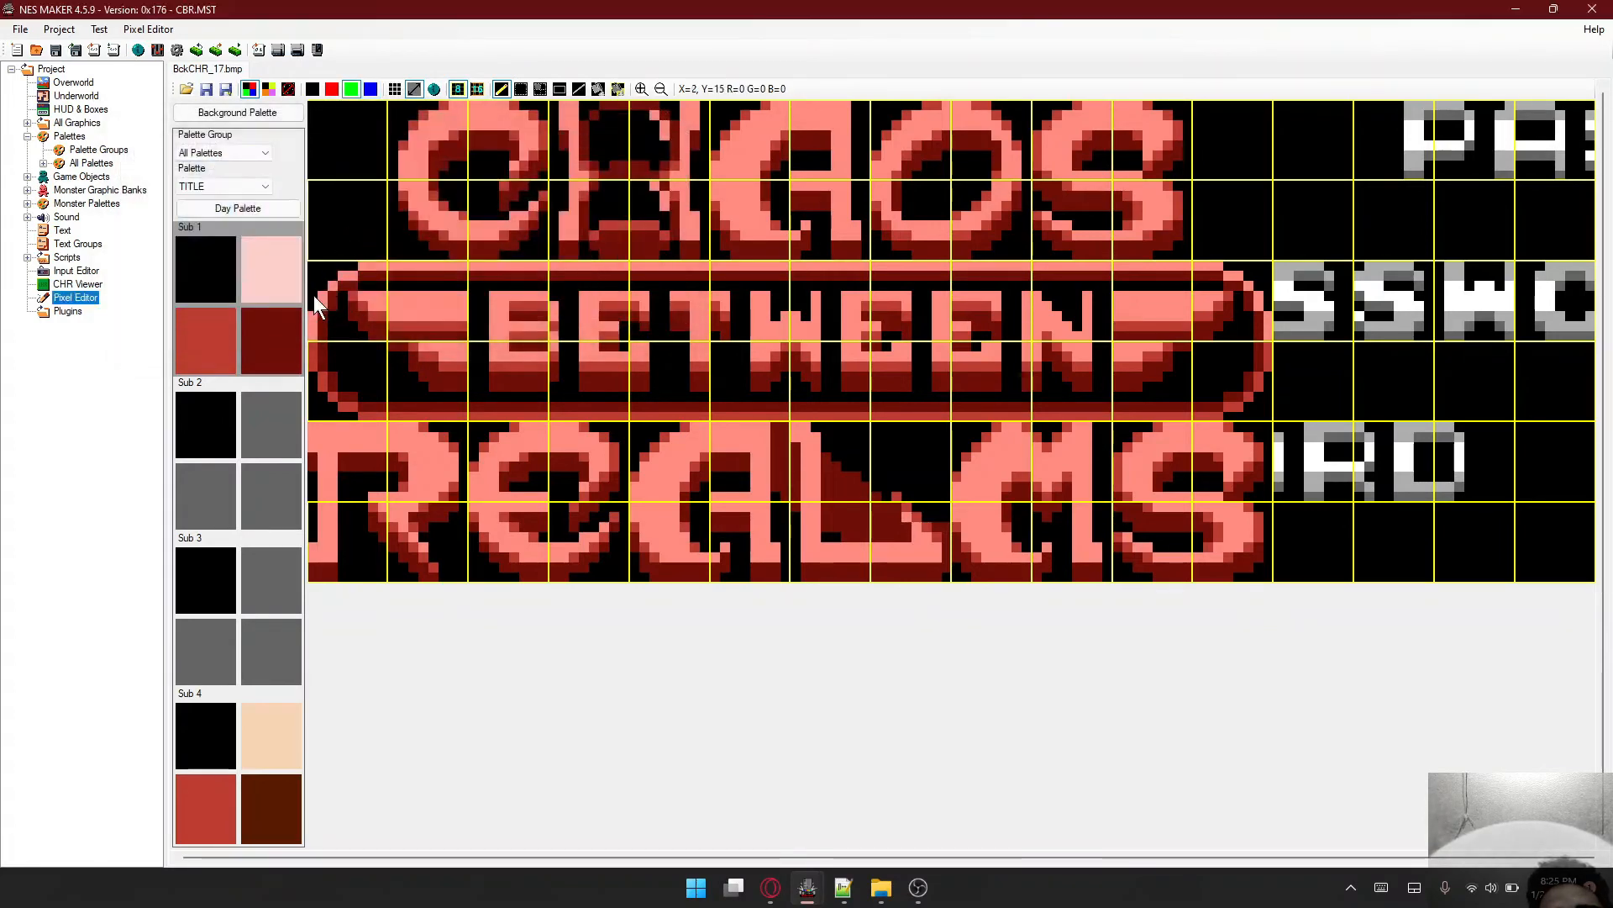
{"action": "left_click", "coordinate": [274, 271]}
{"action": "left_click", "coordinate": [369, 271]}
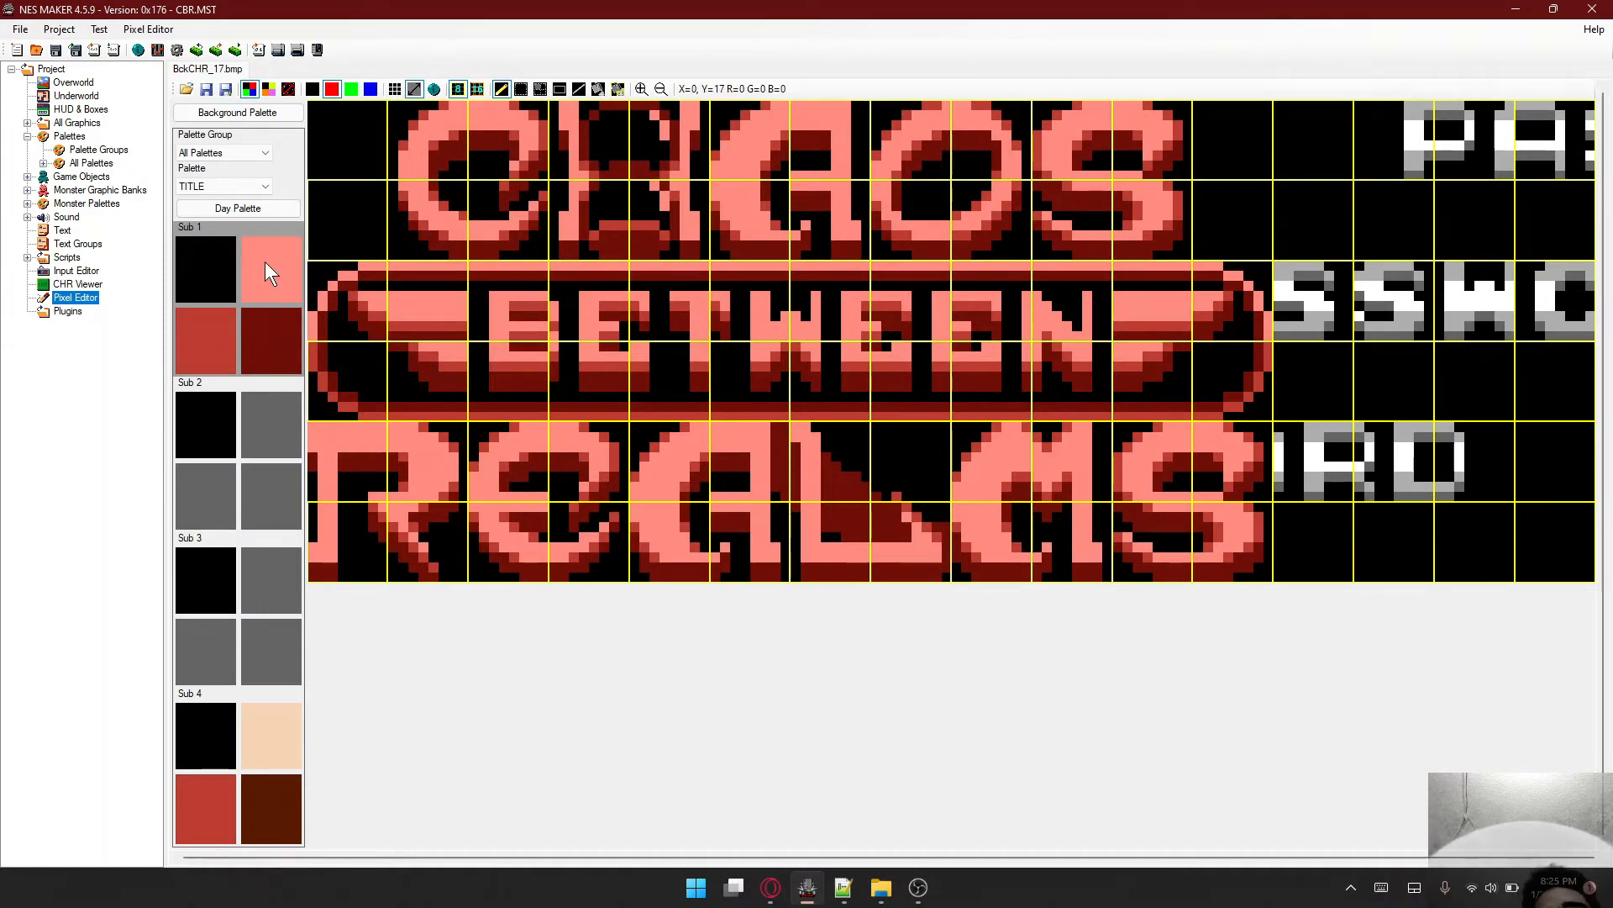
- Set Sub 1's second colour to green 29 and recolour all light pink pixels of the title artwork with that colour slot
{"action": "left_click", "coordinate": [595, 89]}
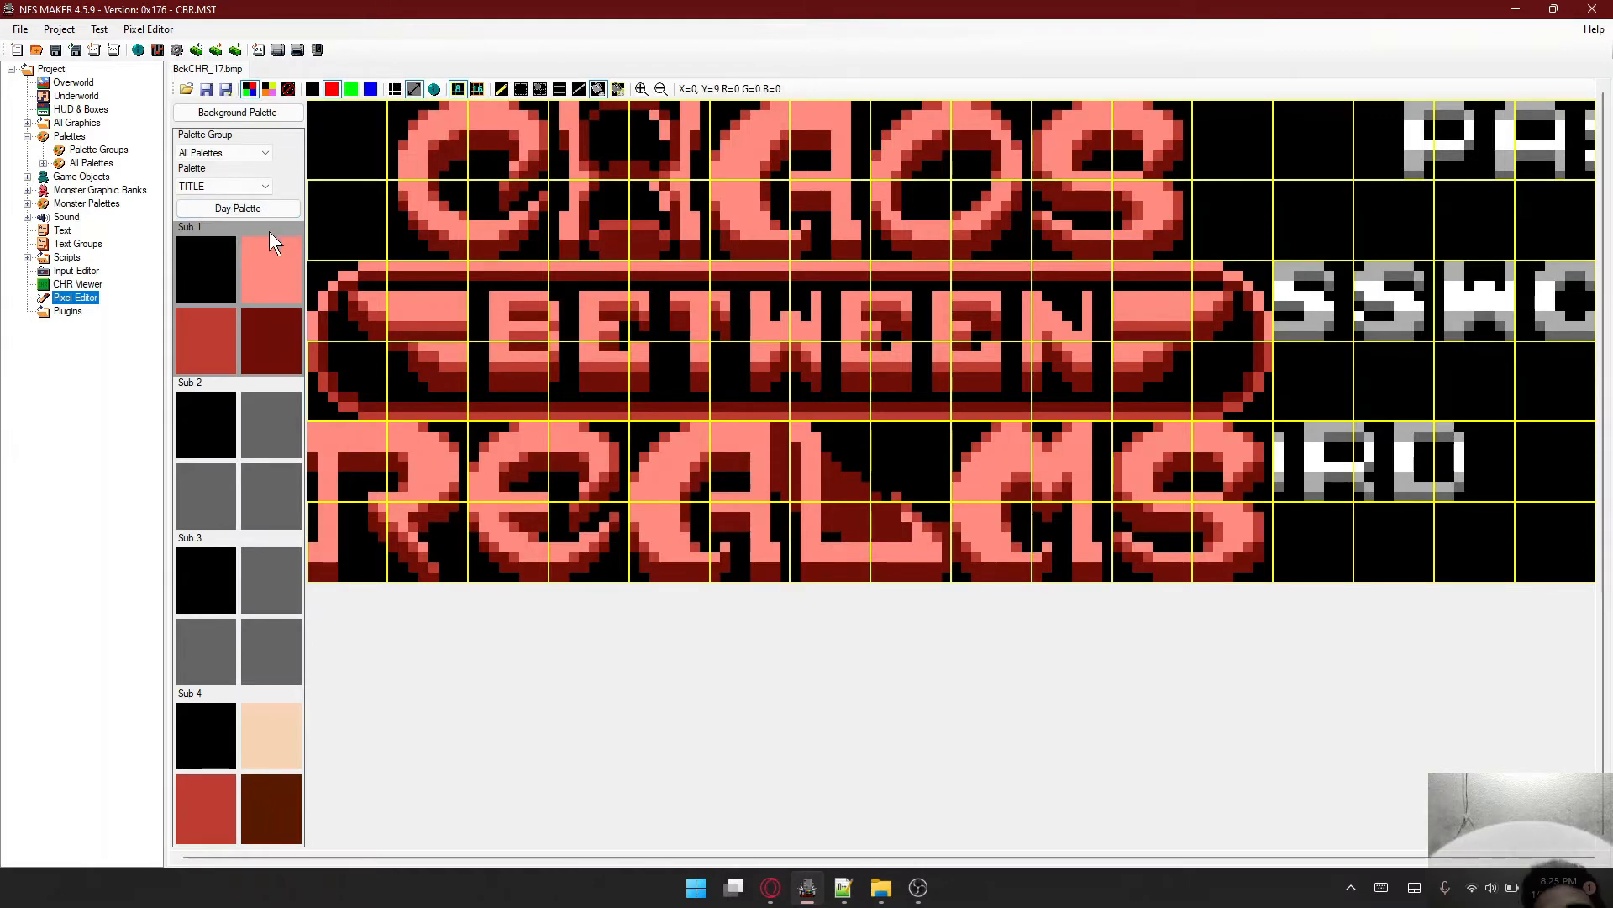
{"action": "left_click", "coordinate": [265, 255]}
{"action": "left_click", "coordinate": [483, 301]}
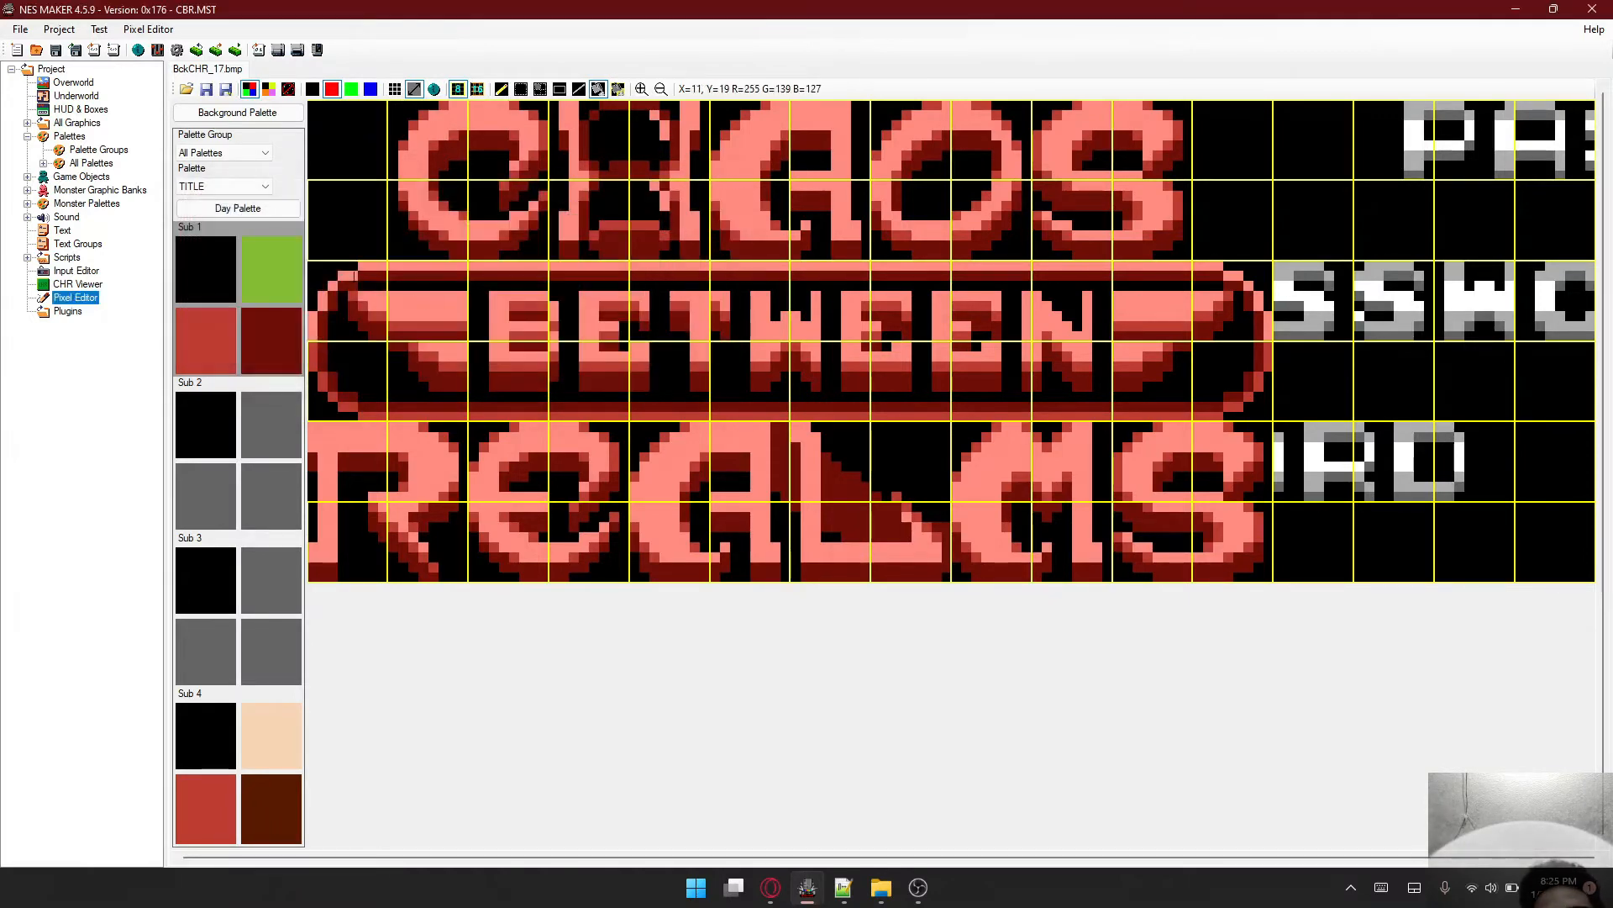
{"action": "left_click", "coordinate": [463, 119]}
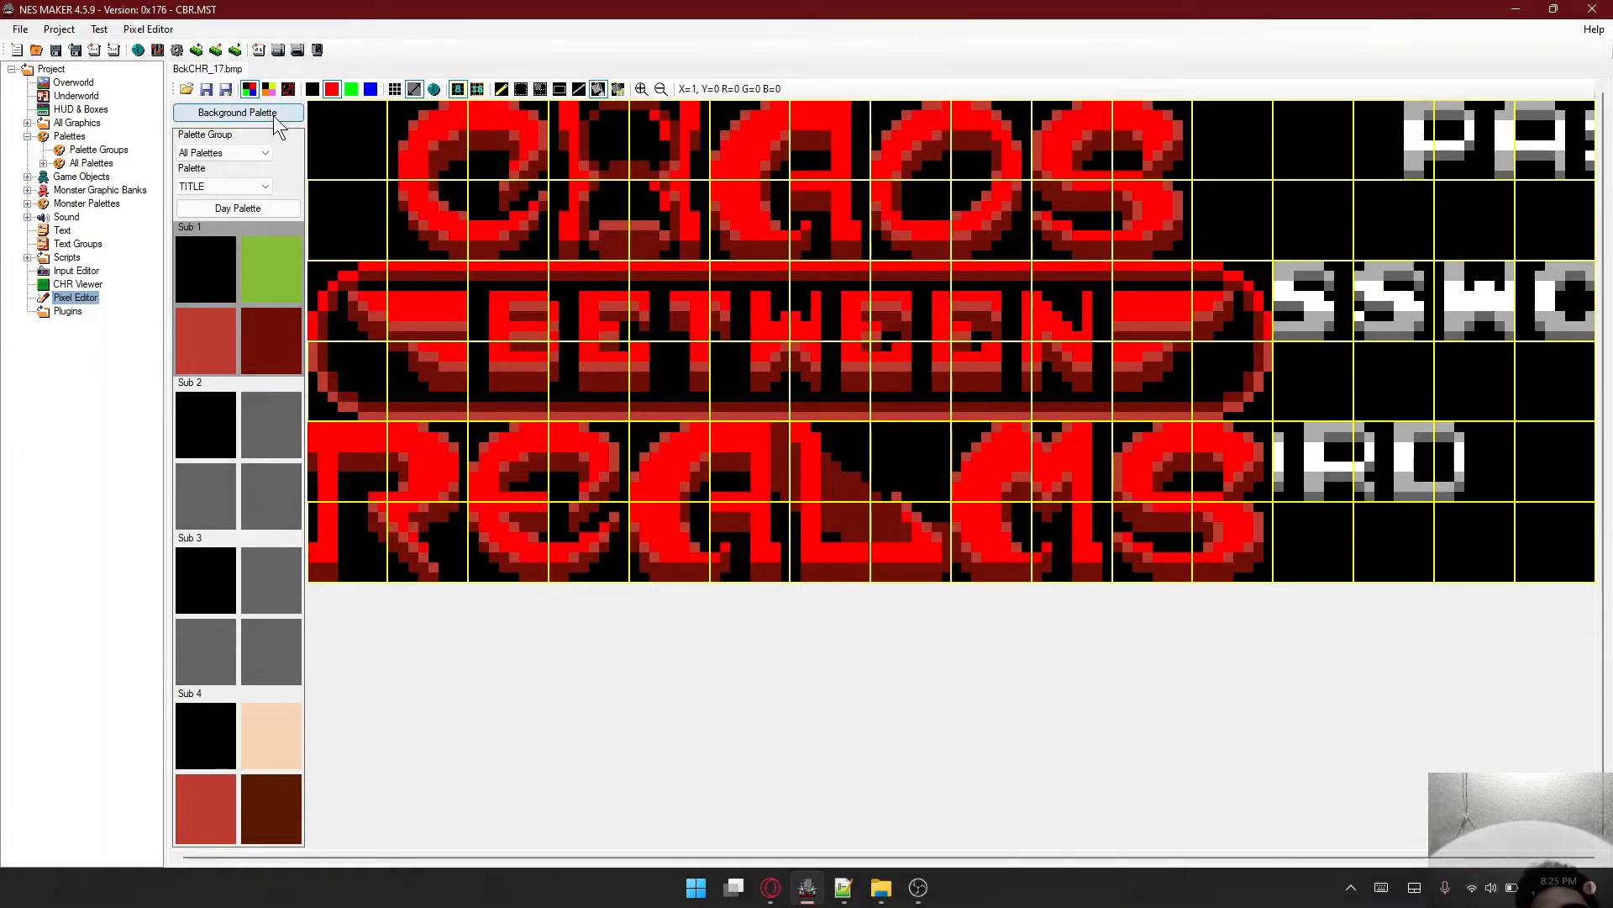
- Display the title artwork in its palette colours and set Sub 1's second colour to 26
{"action": "left_click", "coordinate": [269, 91]}
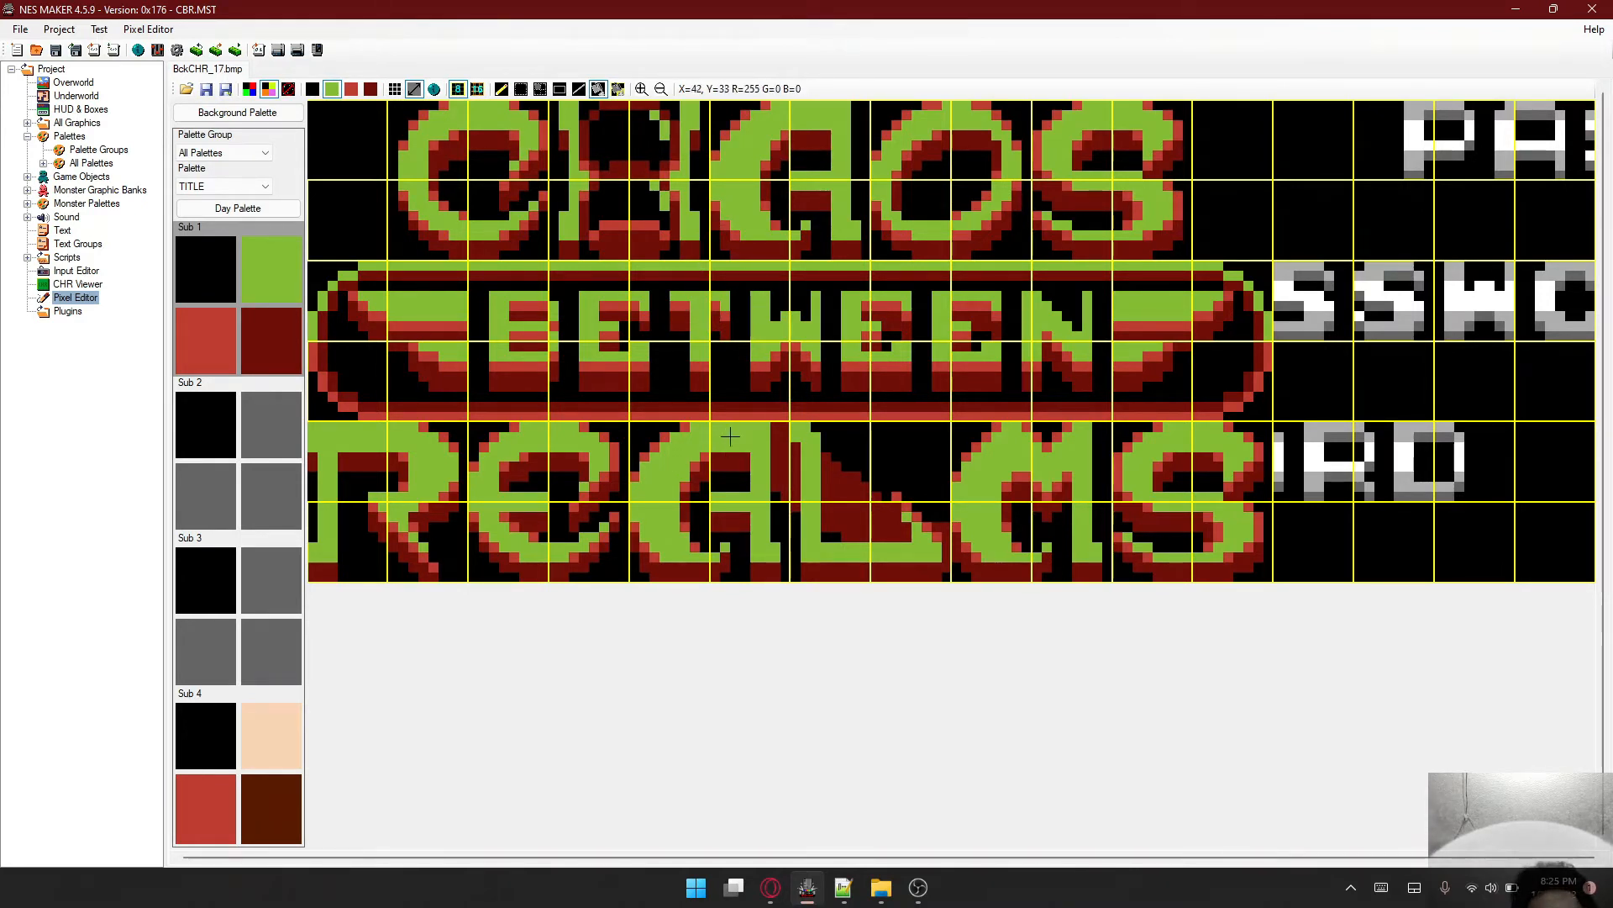
{"action": "left_click", "coordinate": [278, 270]}
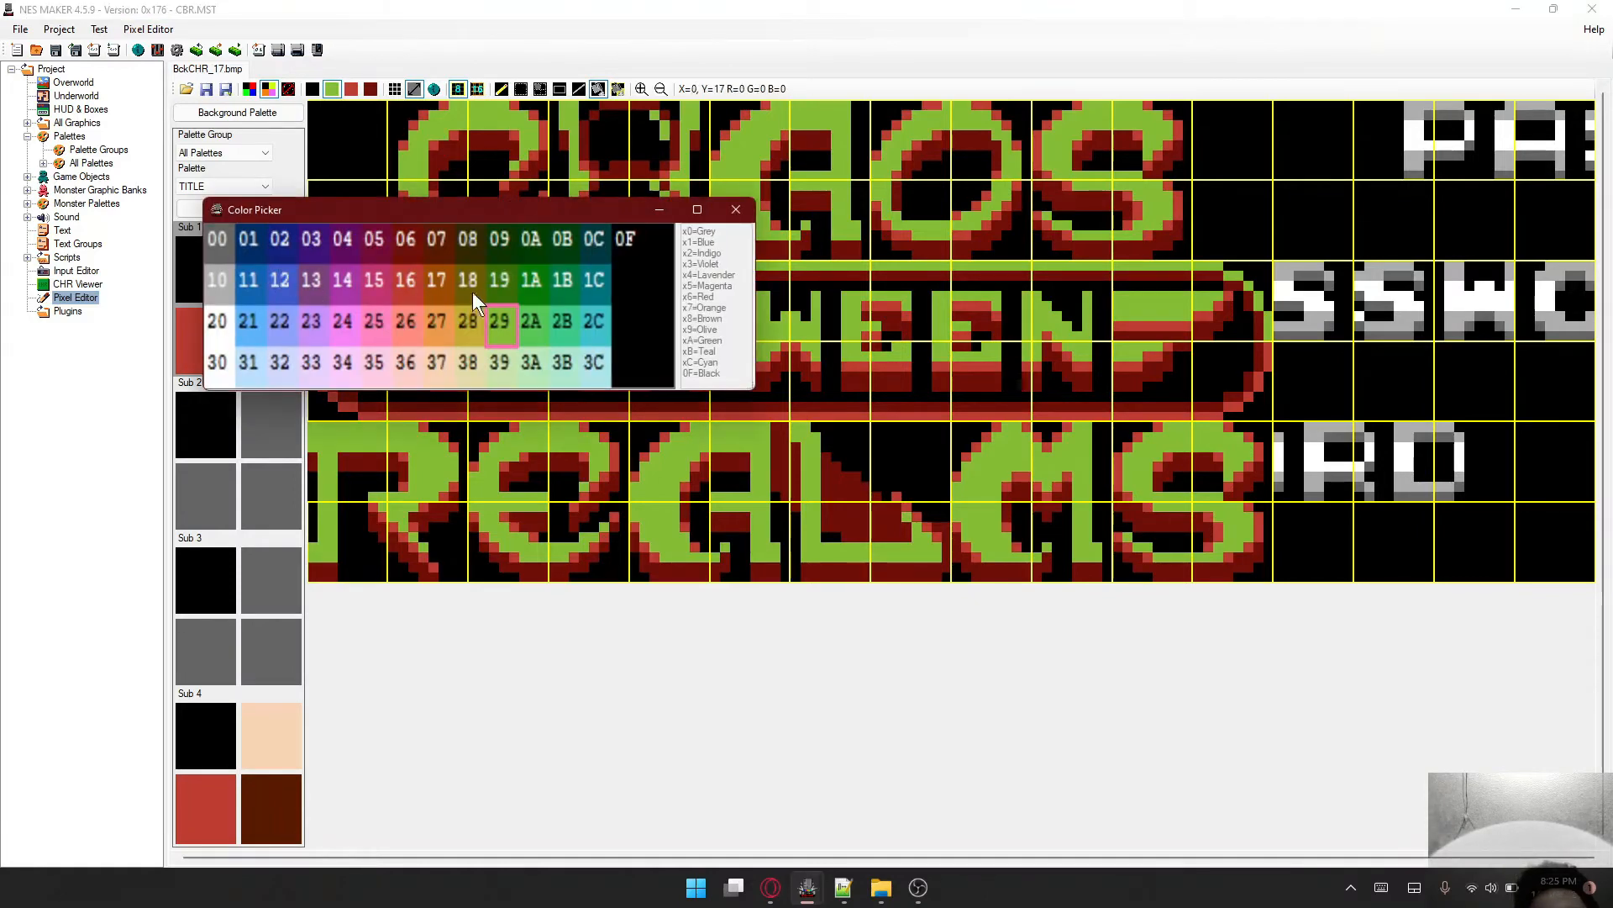
{"action": "left_click", "coordinate": [402, 319]}
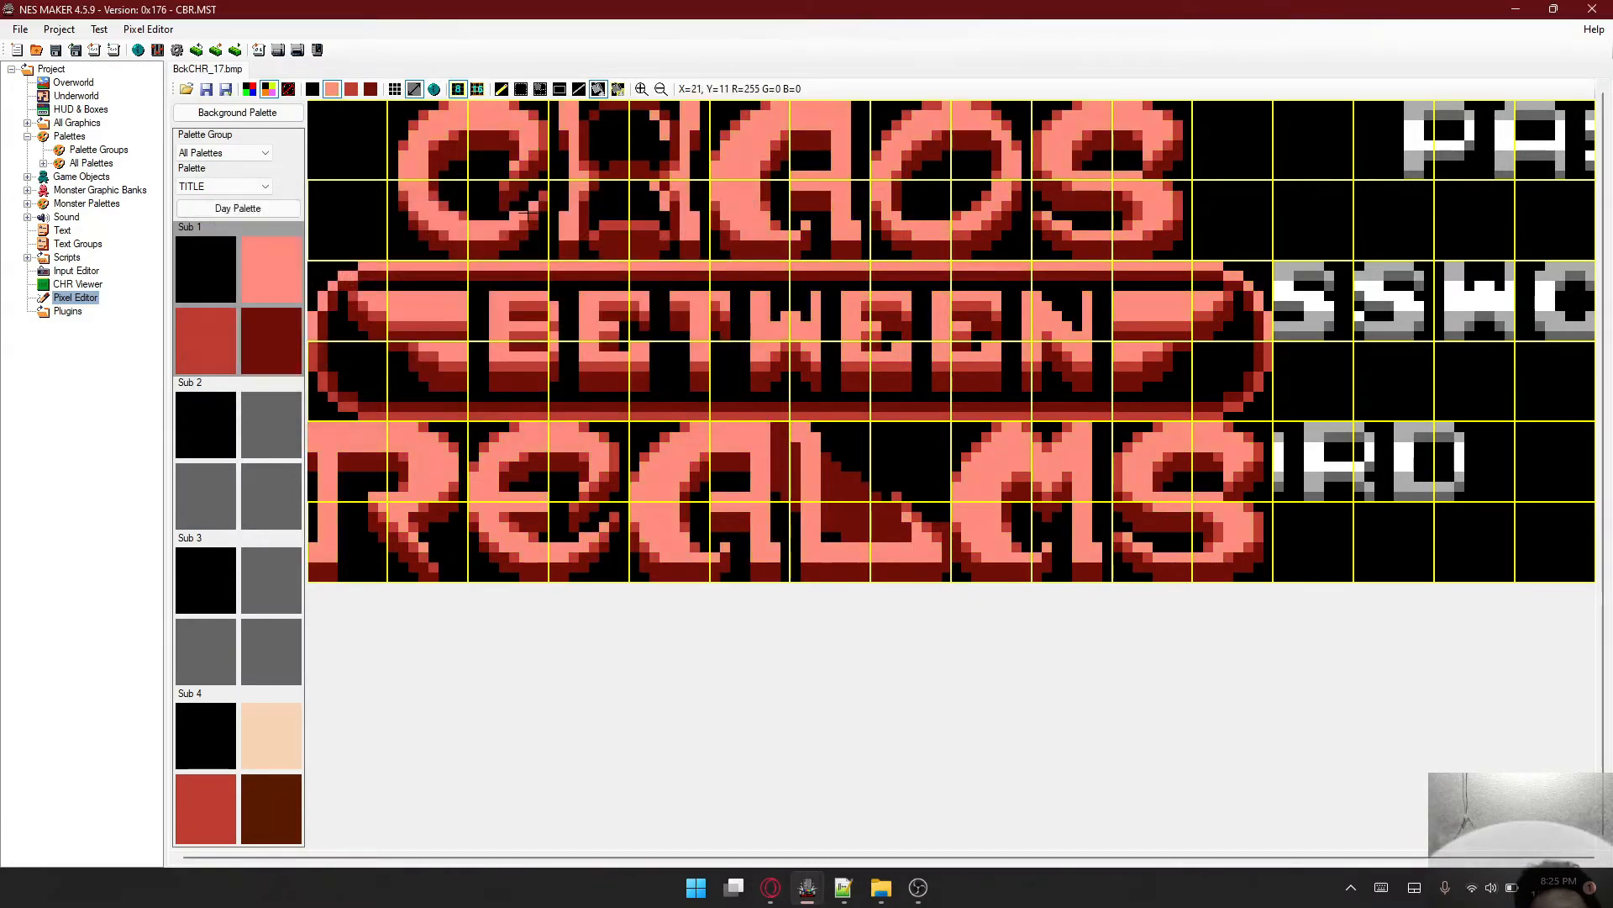
- Compare the title artwork in raw RGB and palette display, switching between Sub 1 and Sub 2
{"action": "left_click", "coordinate": [192, 367]}
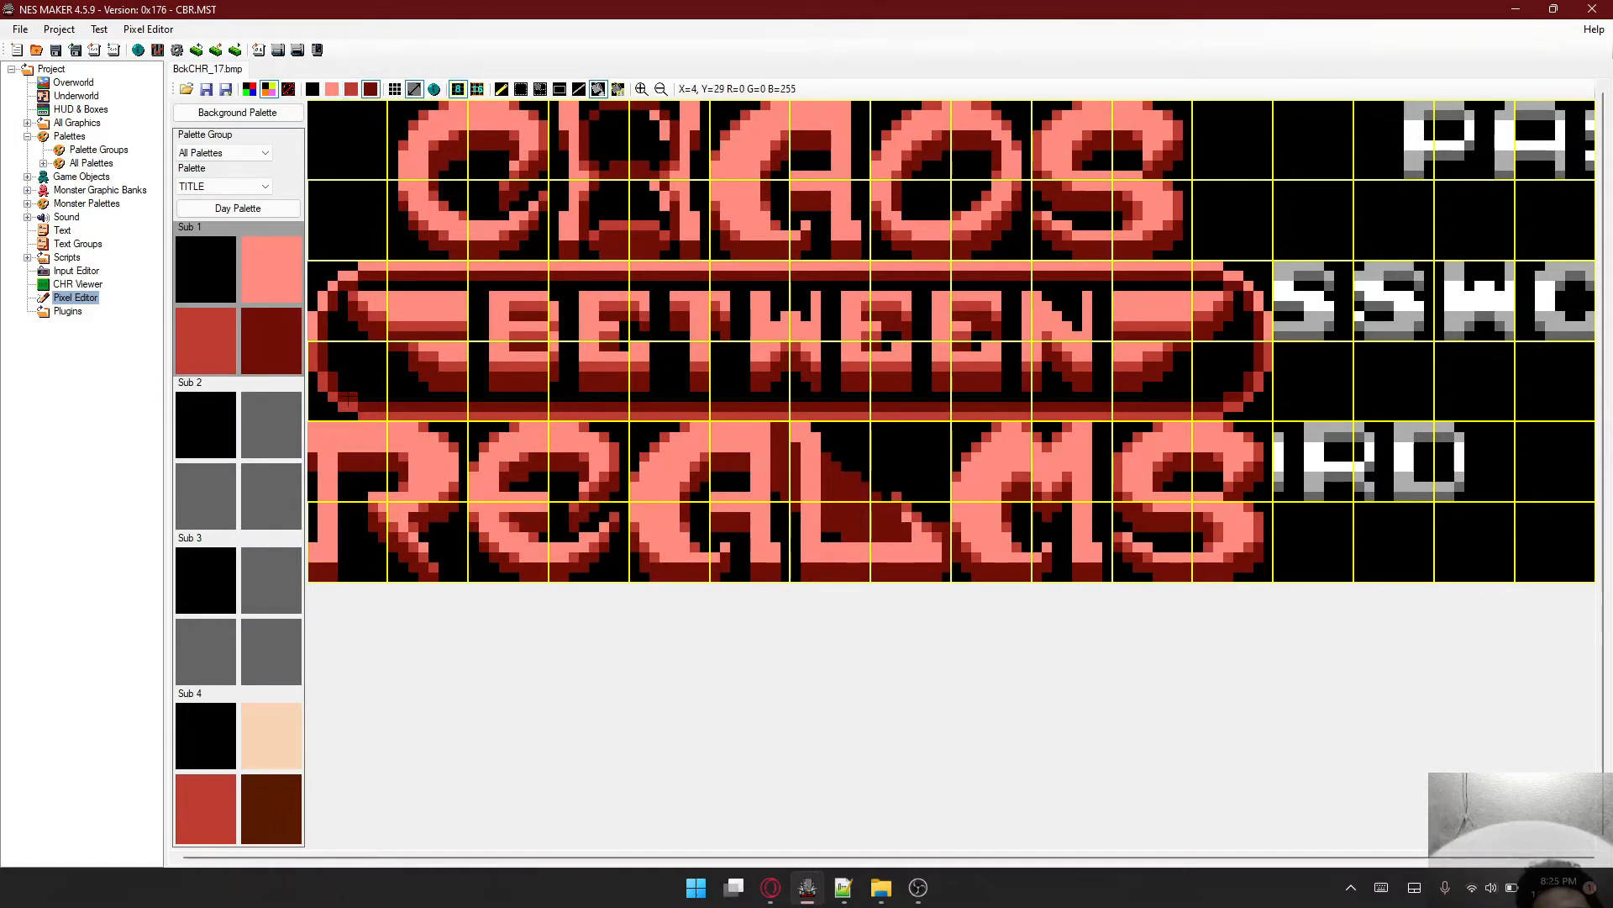
{"action": "left_click", "coordinate": [249, 88]}
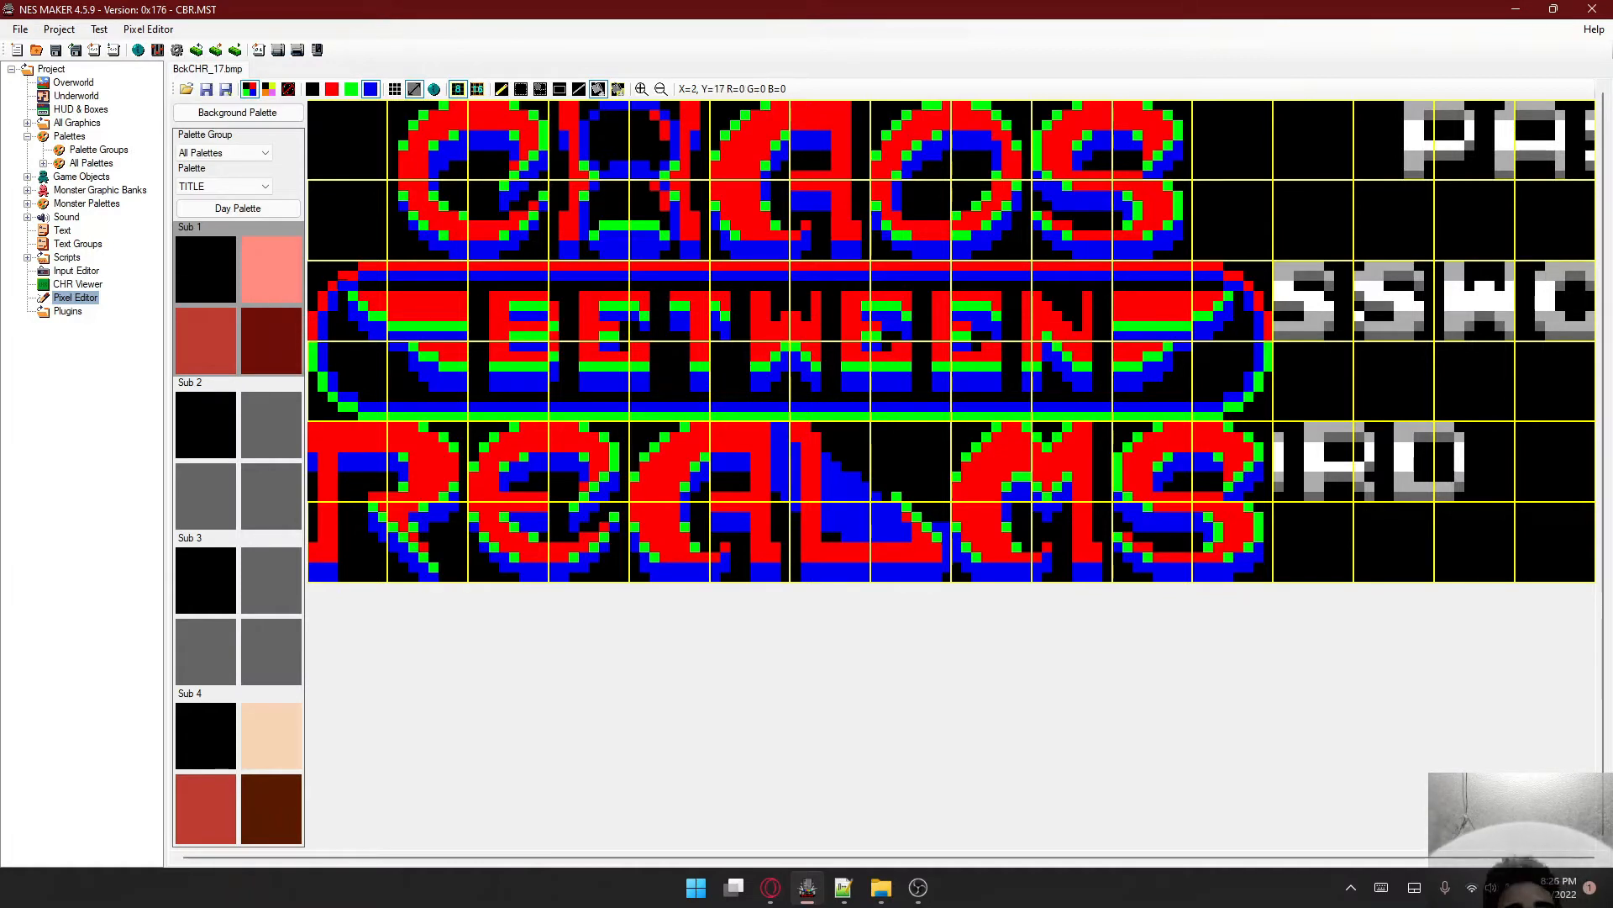
{"action": "left_click", "coordinate": [371, 89]}
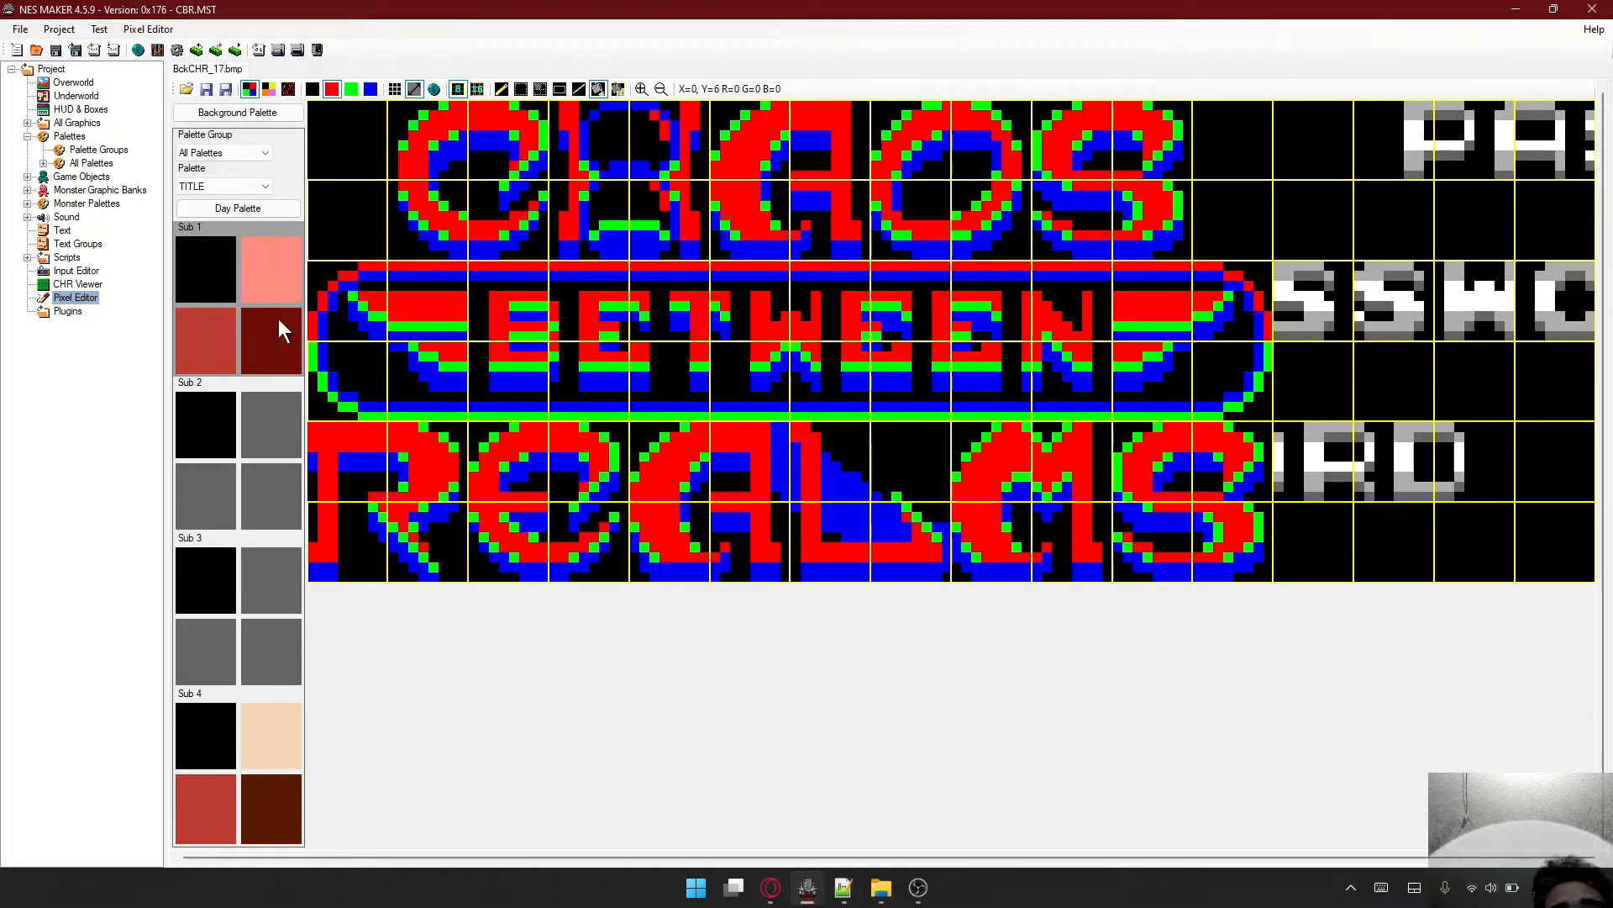
{"action": "left_click", "coordinate": [279, 412]}
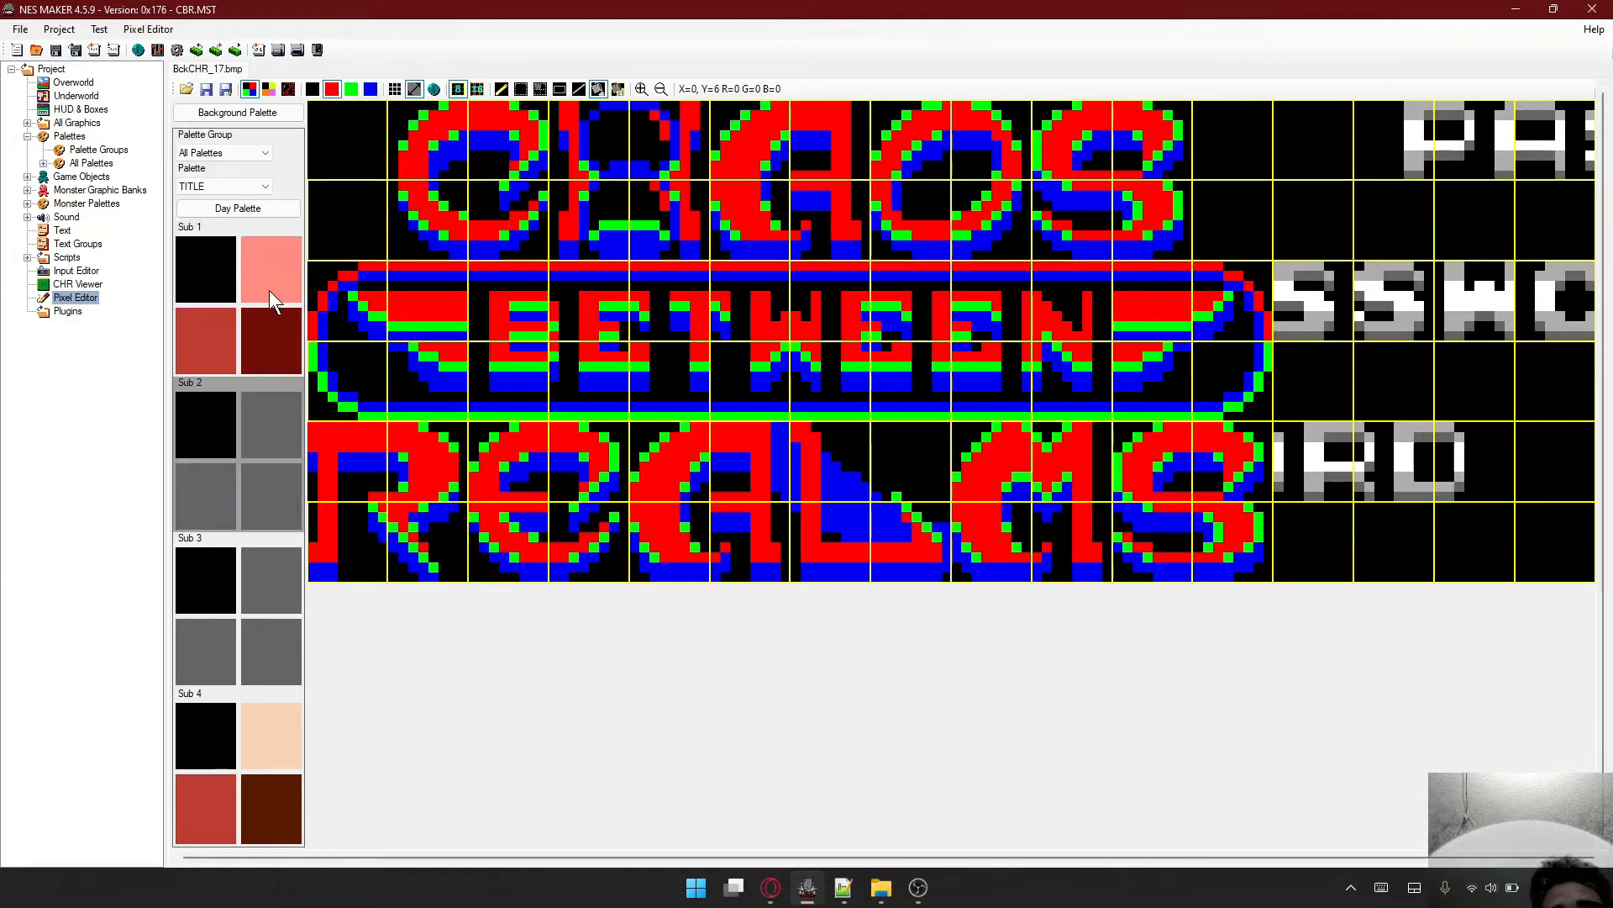
{"action": "left_click", "coordinate": [269, 89]}
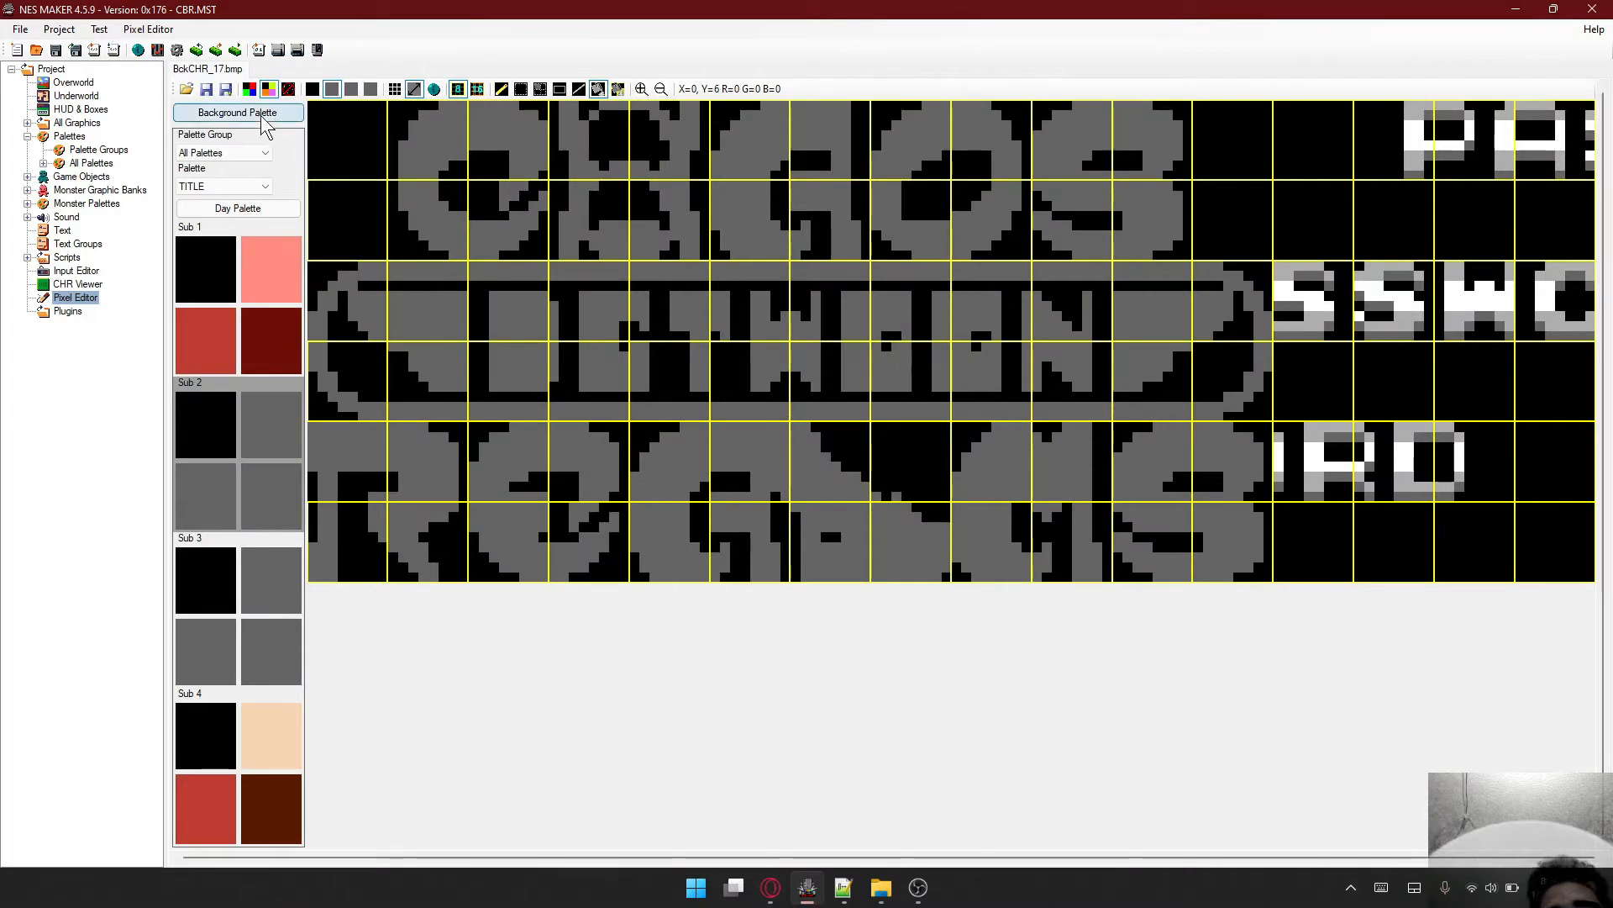
{"action": "left_click", "coordinate": [268, 290]}
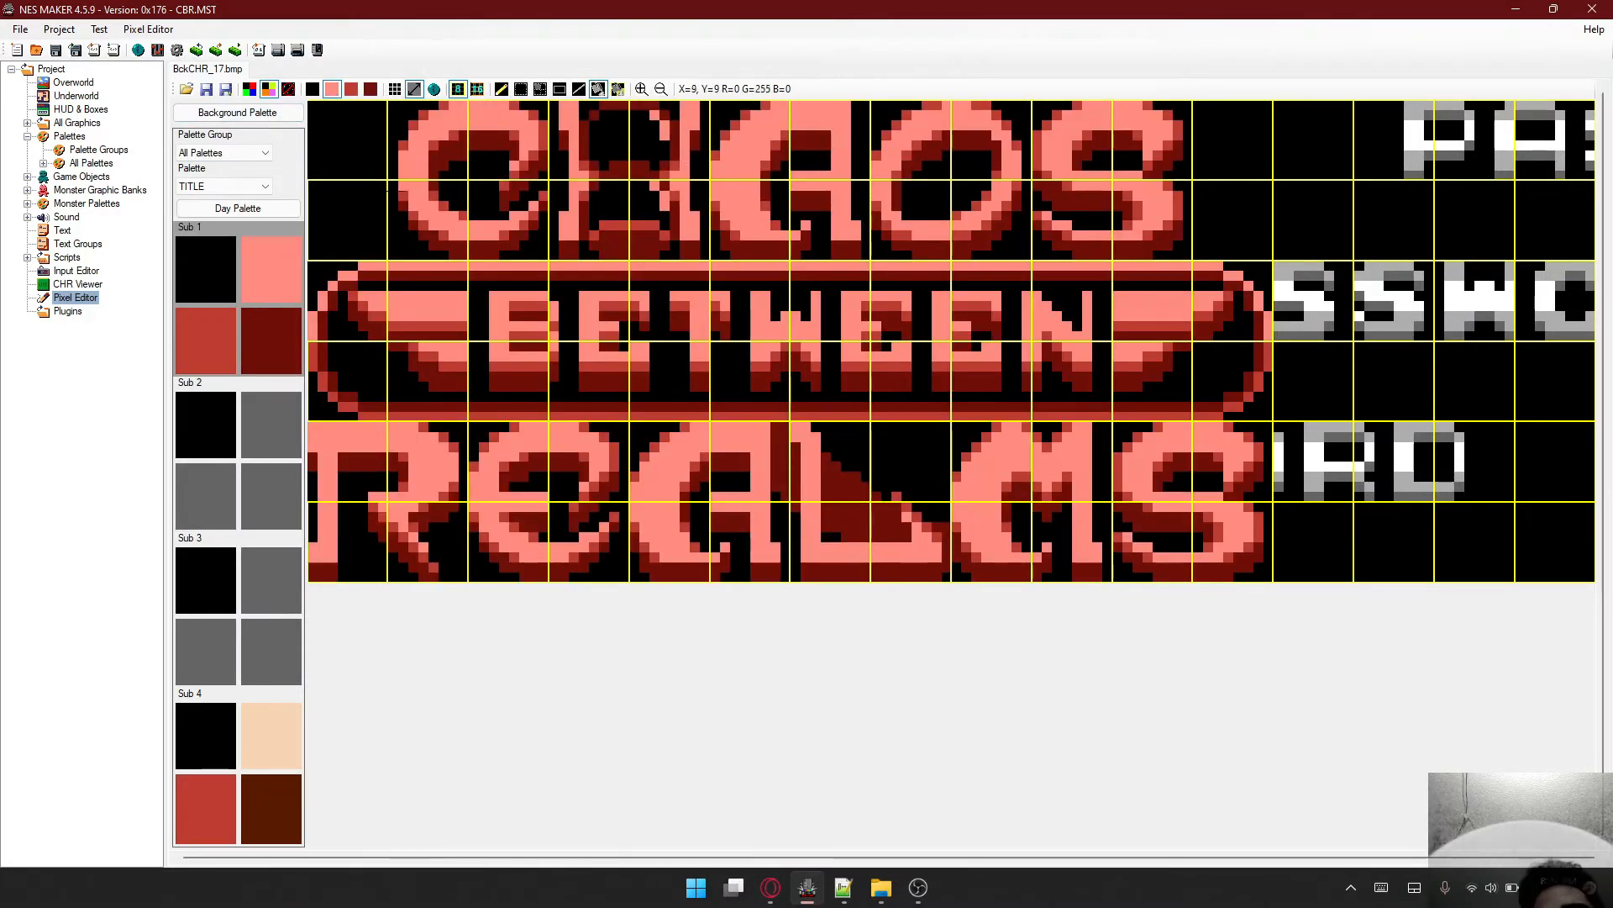
- Set Sub 2's second colour to white 20 and its third colour to light grey 10
{"action": "left_click", "coordinate": [252, 432]}
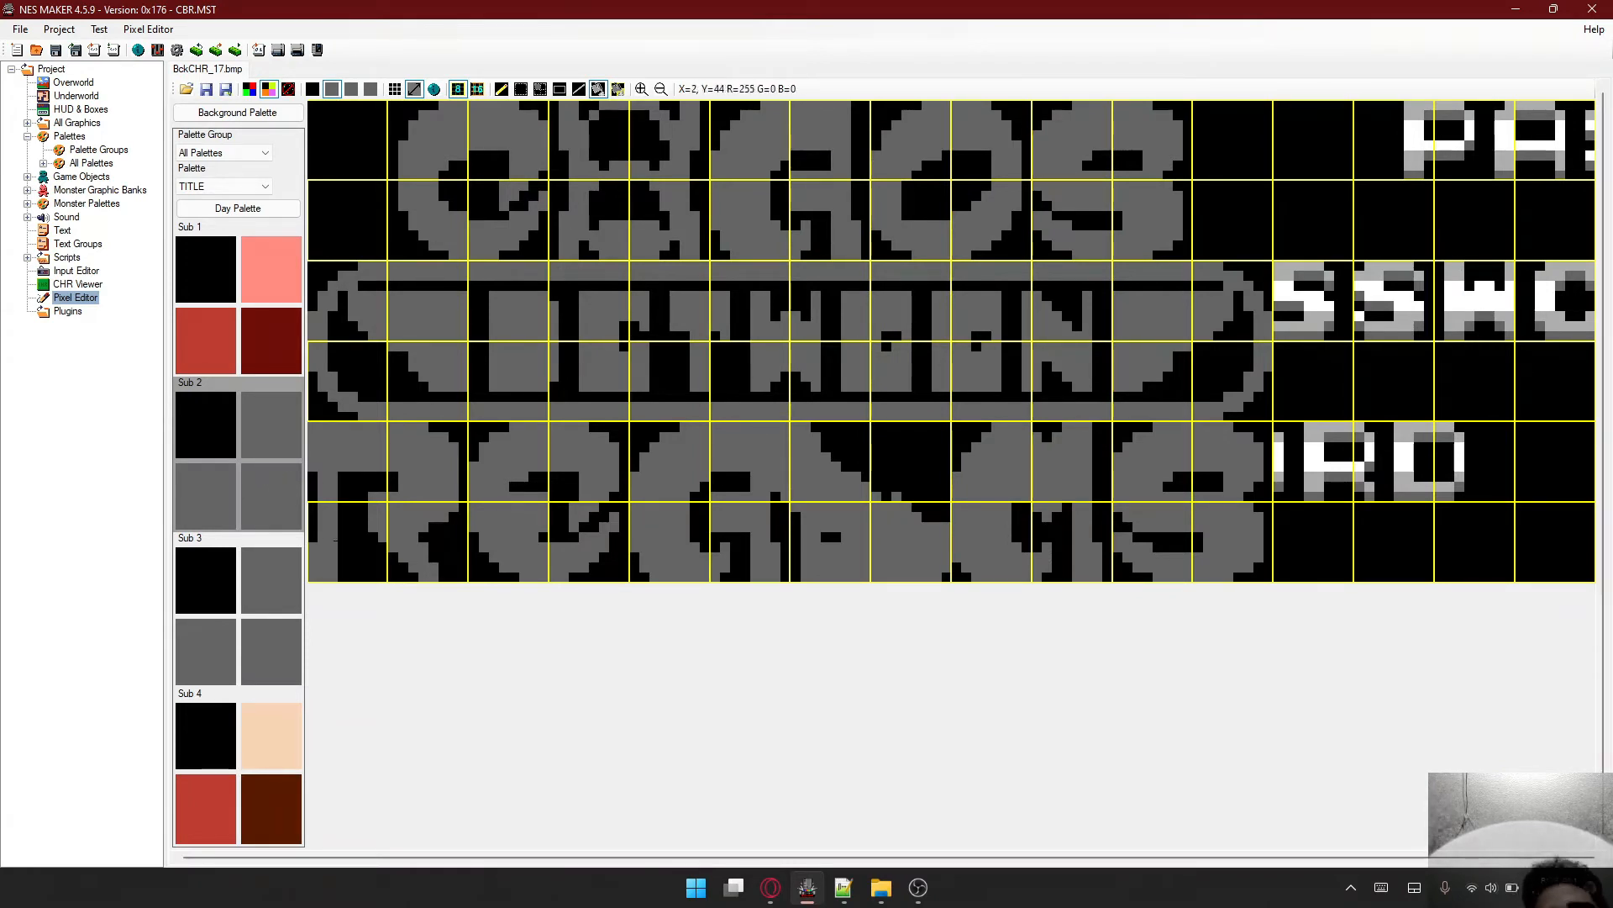
{"action": "left_click", "coordinate": [271, 433]}
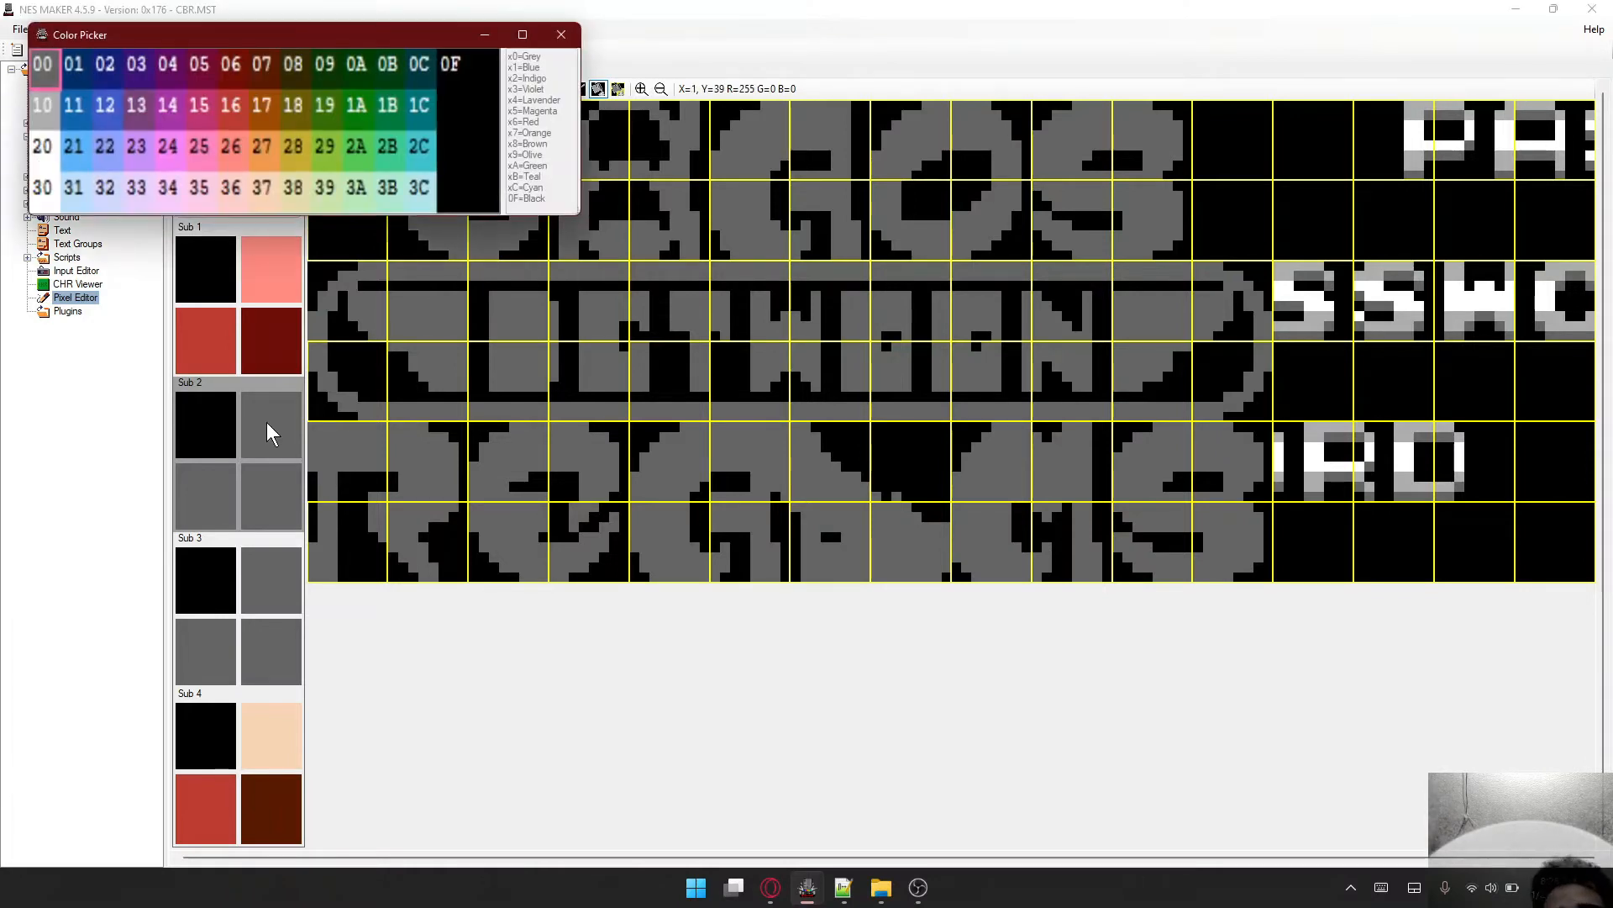
{"action": "left_click", "coordinate": [50, 155]}
{"action": "left_click", "coordinate": [217, 473]}
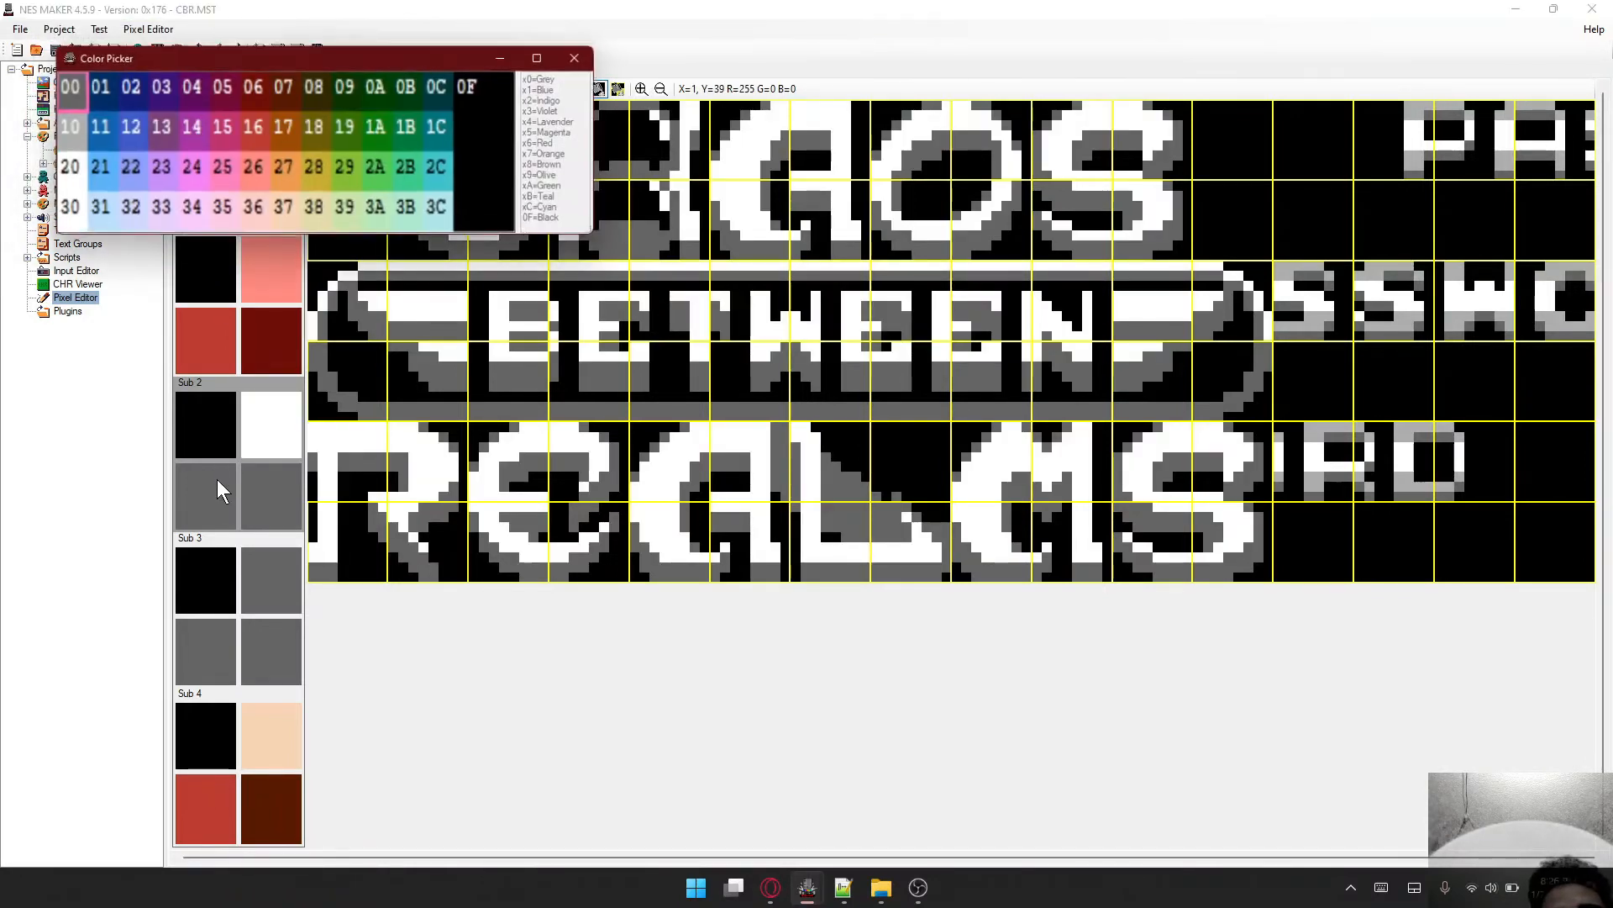
{"action": "left_click", "coordinate": [60, 136]}
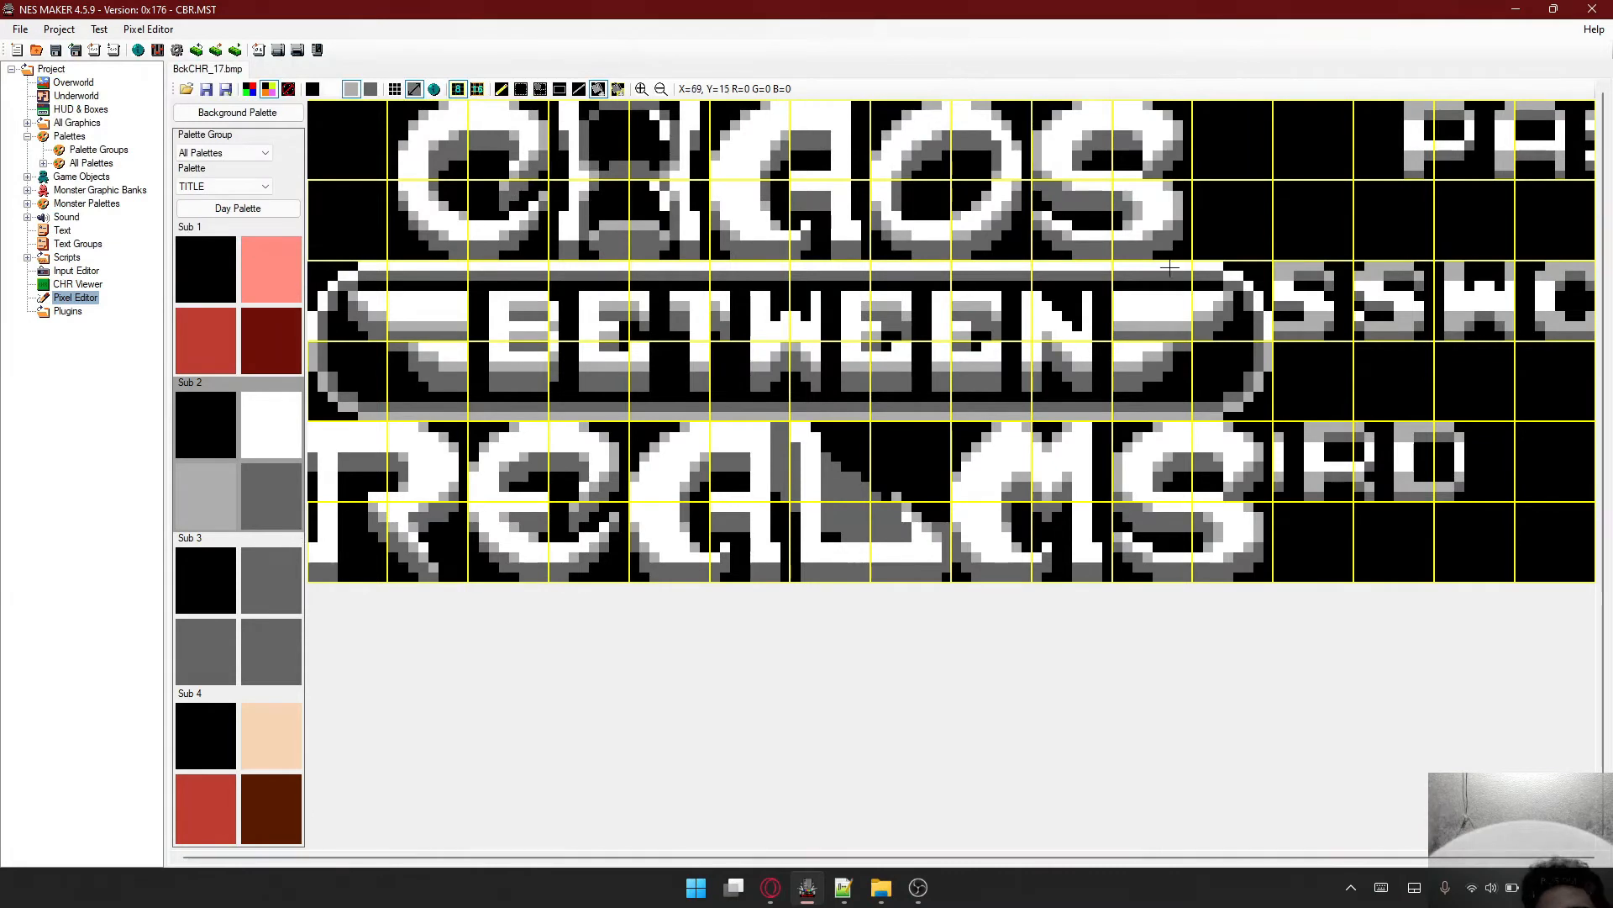
- Recolour the PASSWORD text's white, light grey and dark grey pixels with Sub 2's second, third and fourth colours and return to raw RGB display
{"action": "left_click", "coordinate": [254, 425]}
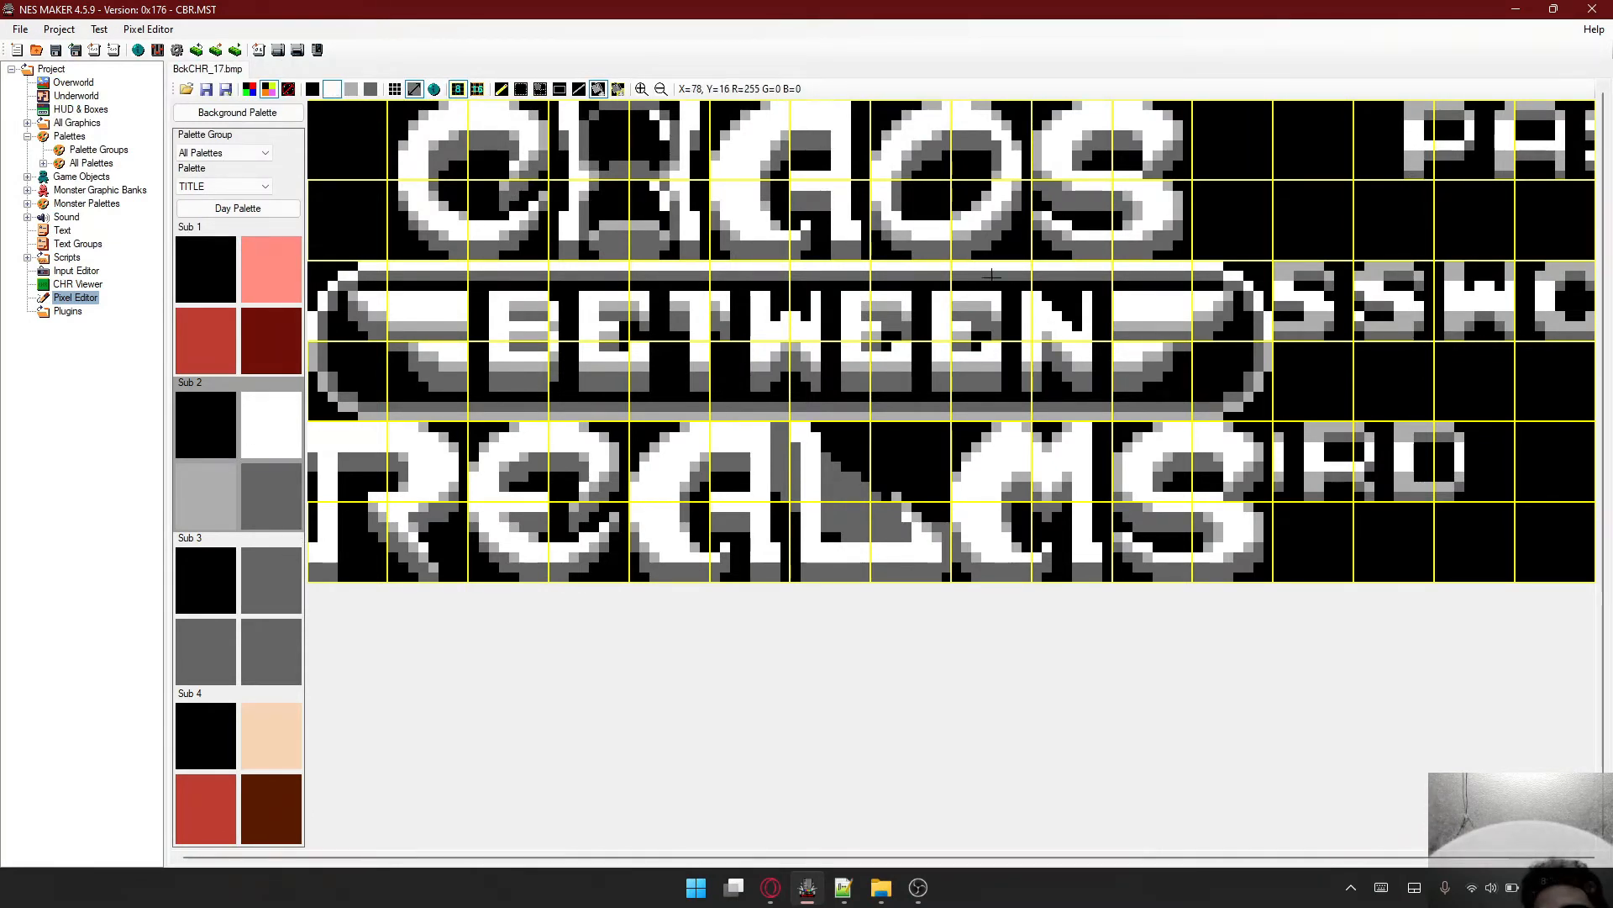
{"action": "left_click", "coordinate": [222, 504]}
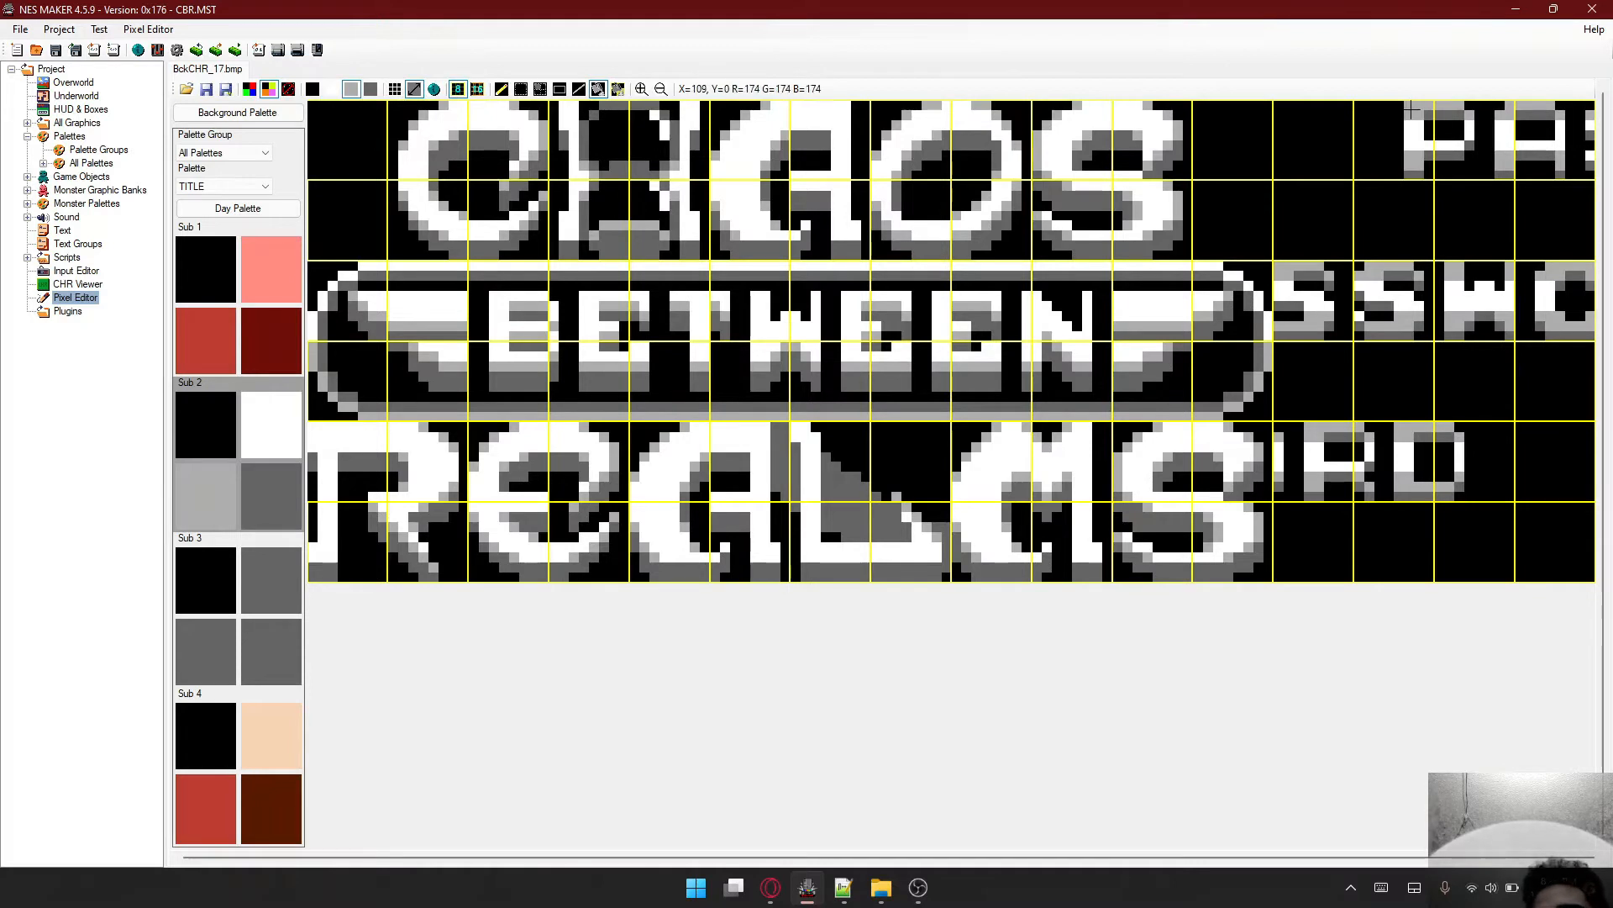
{"action": "left_click", "coordinate": [271, 500]}
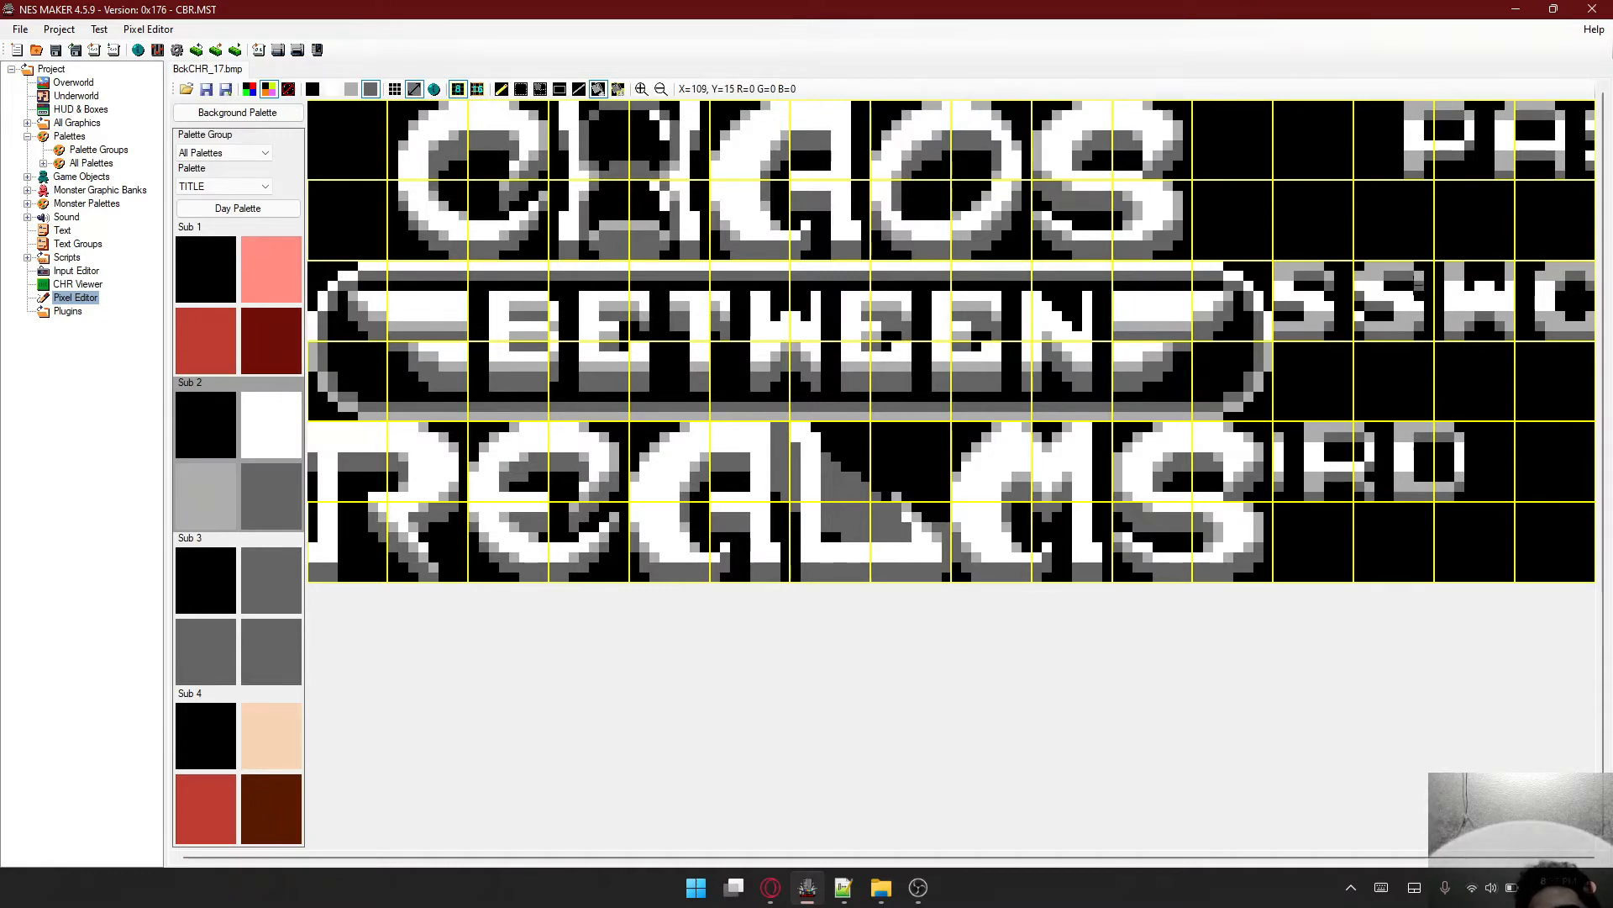
{"action": "left_click", "coordinate": [248, 89]}
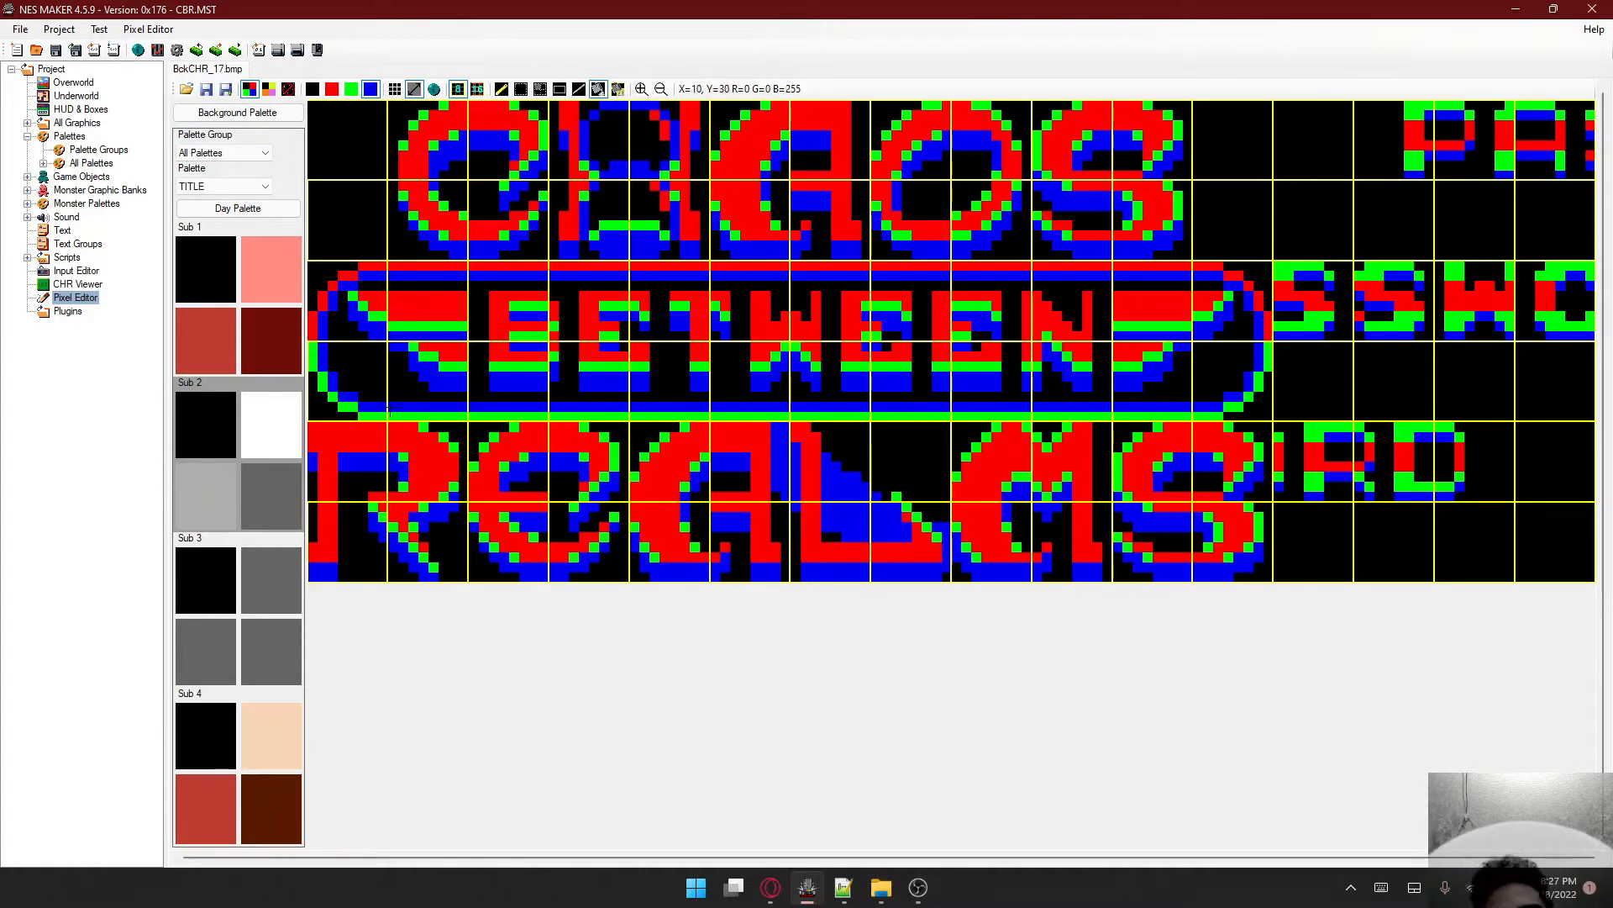
- Select Sub 1 and load the BckSSChr24 tileset from the CBR graphics folder
{"action": "left_click", "coordinate": [270, 328]}
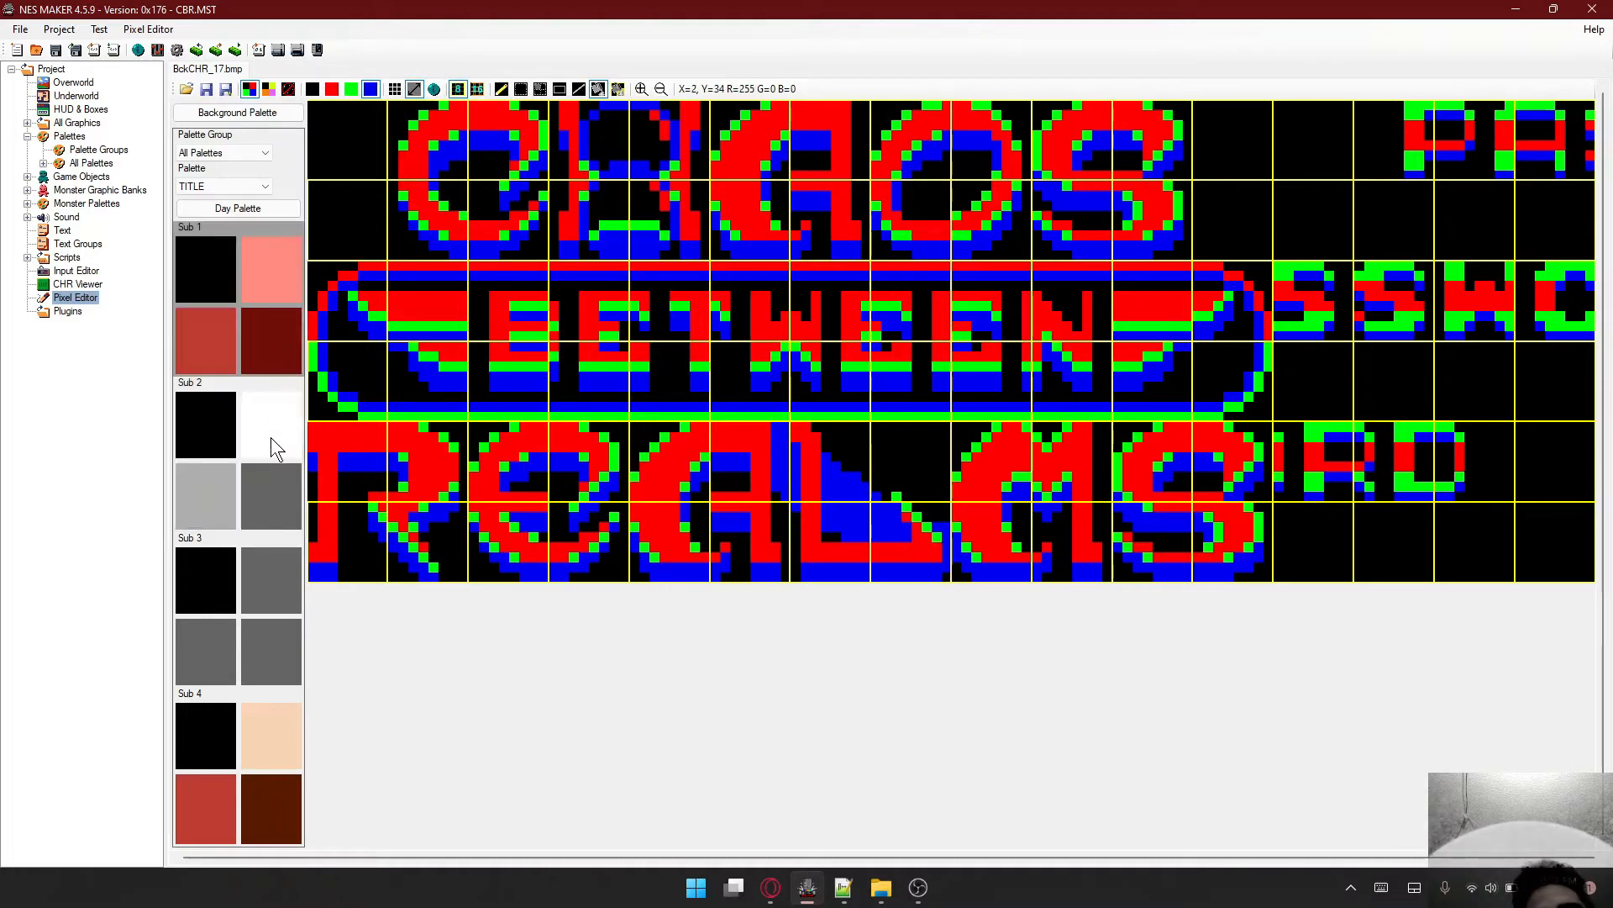
{"action": "left_click", "coordinate": [269, 351]}
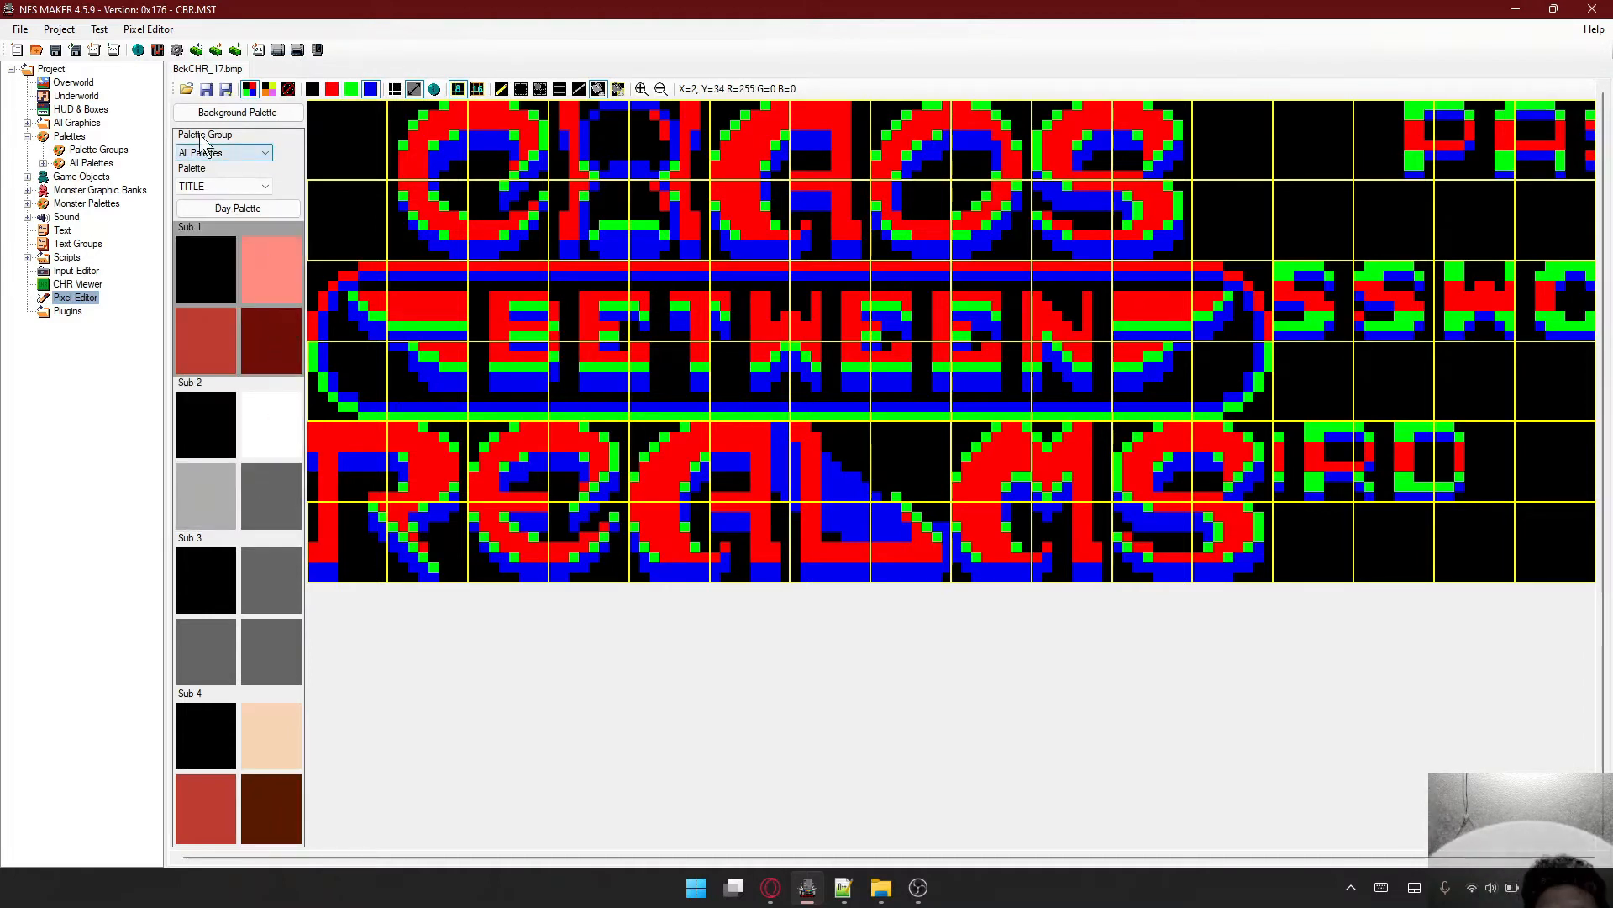
{"action": "left_click", "coordinate": [185, 89]}
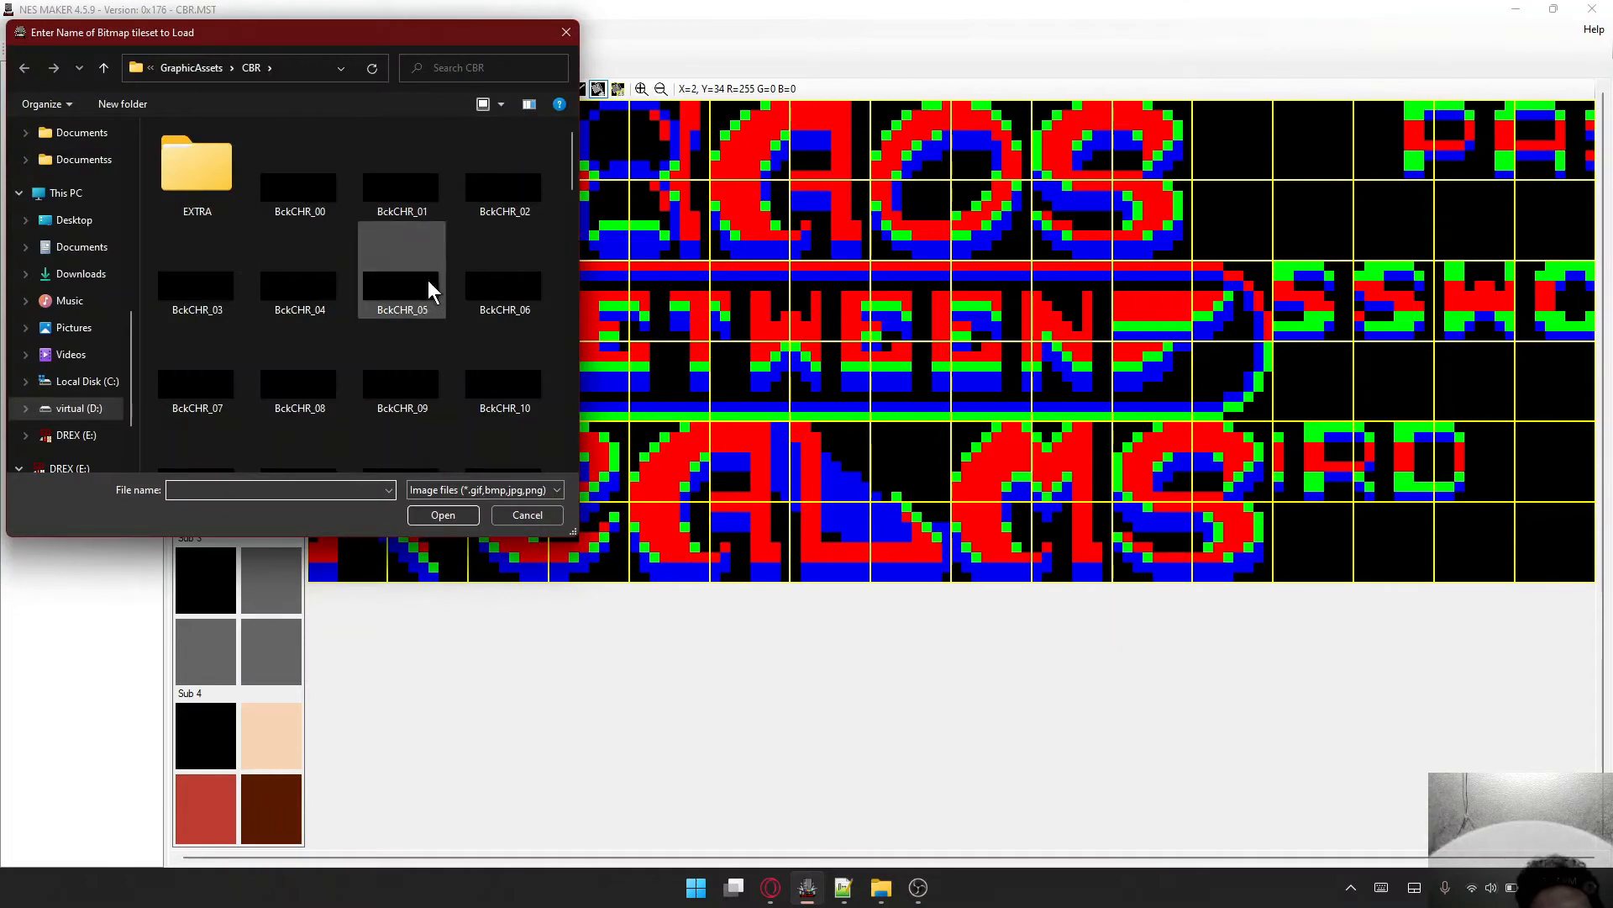
{"action": "scroll", "coordinate": [432, 285], "scroll_direction": "down", "scroll_amount": 2}
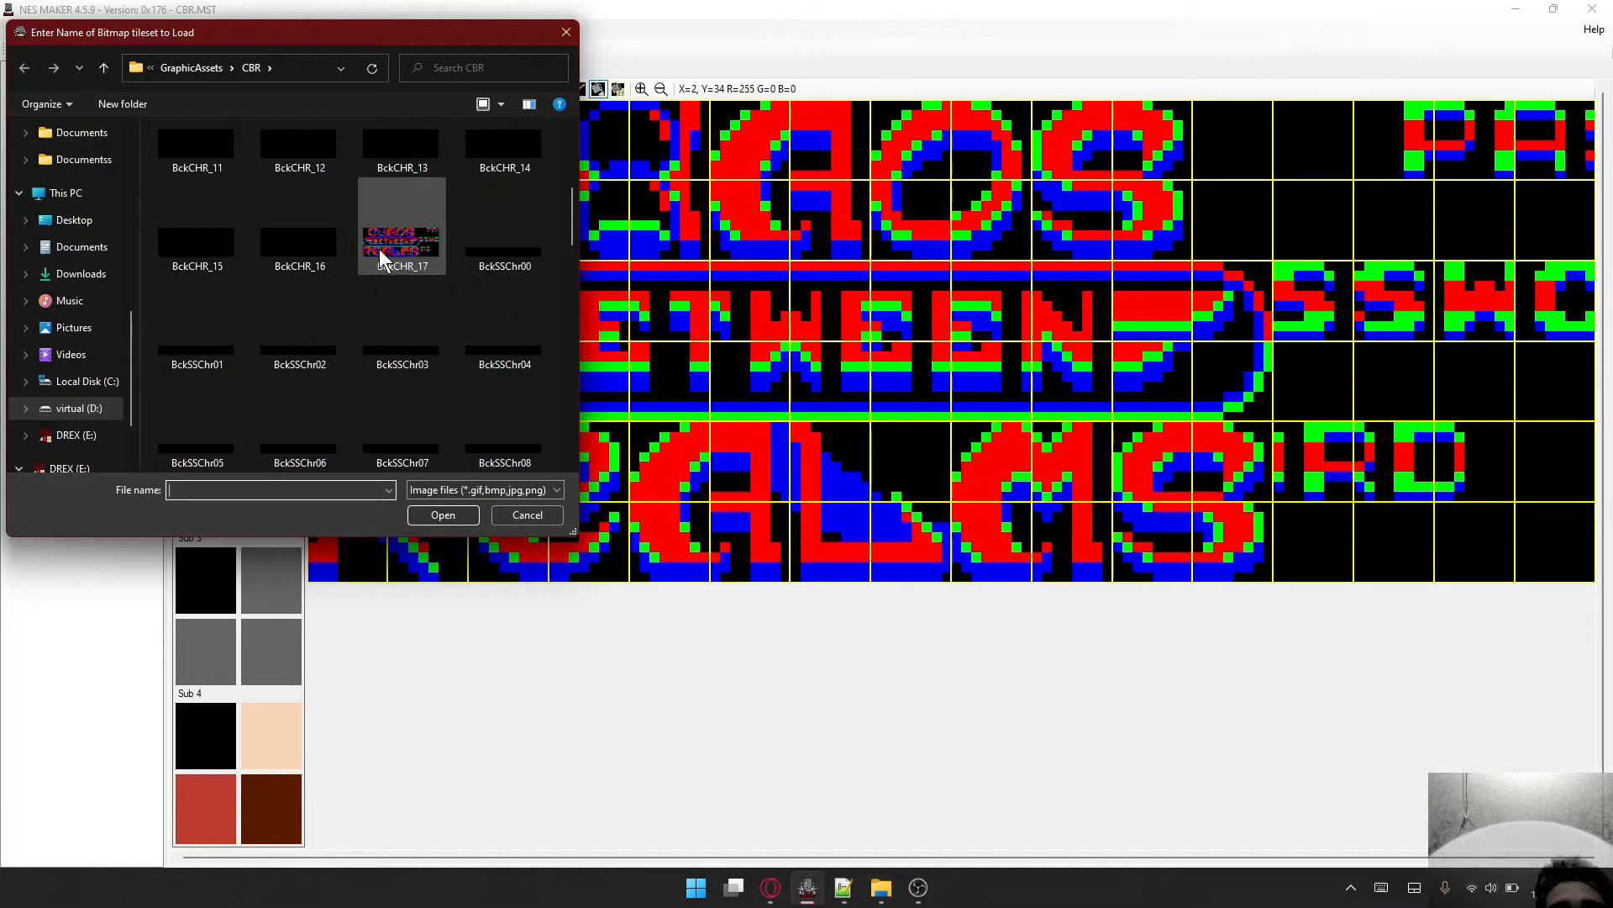
{"action": "scroll", "coordinate": [403, 269], "scroll_direction": "down", "scroll_amount": 2}
{"action": "scroll", "coordinate": [403, 269], "scroll_direction": "down", "scroll_amount": 4}
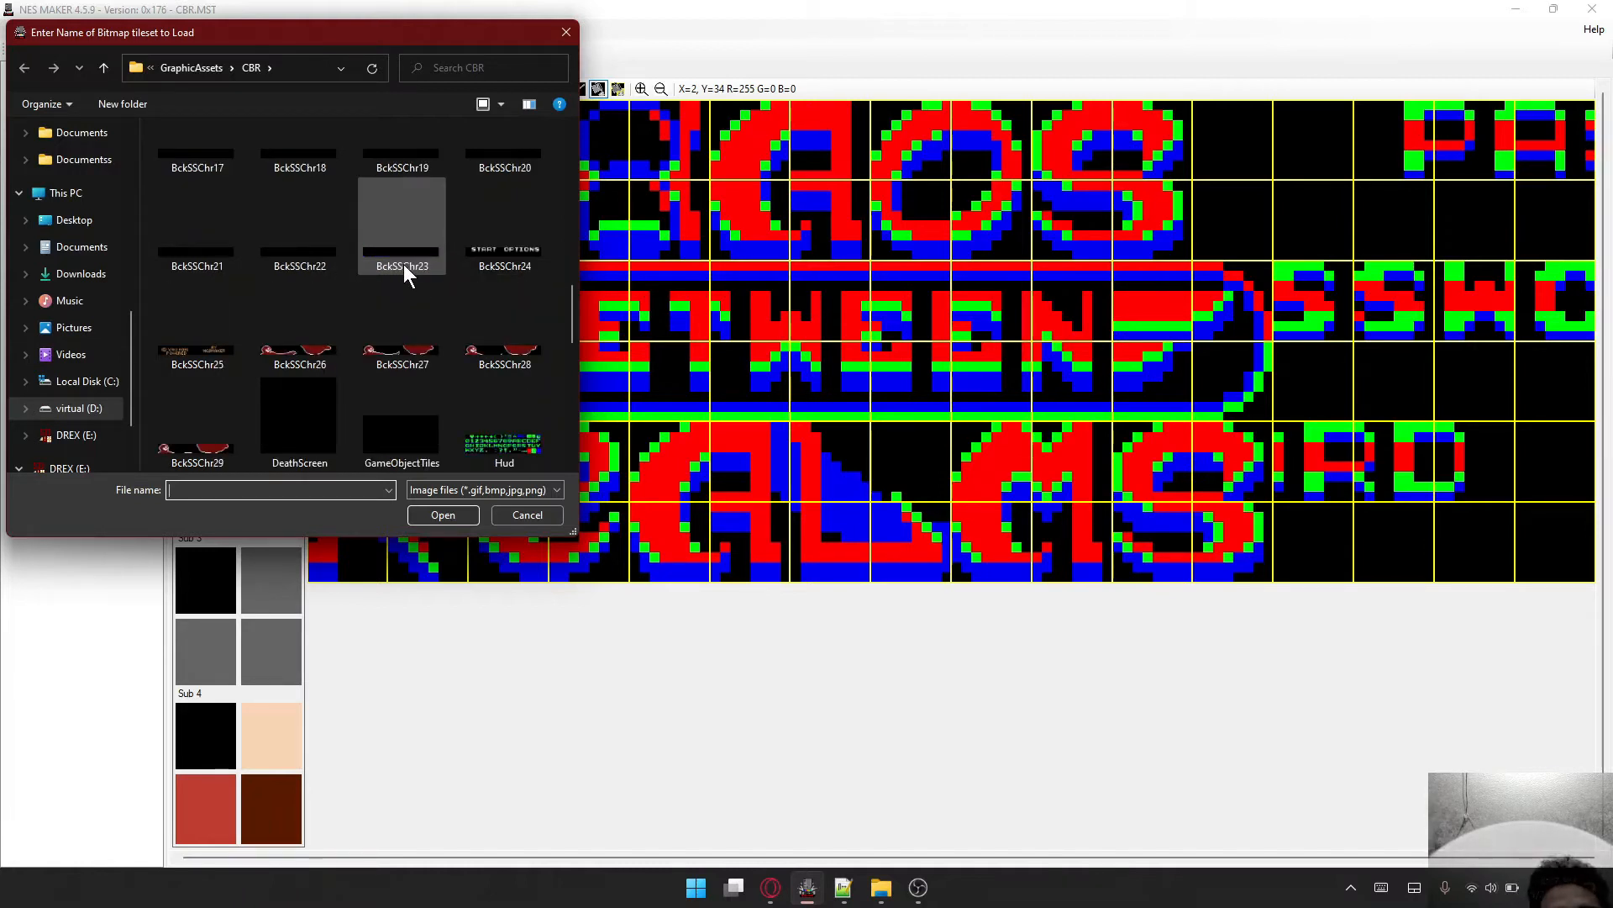
{"action": "left_click", "coordinate": [488, 253]}
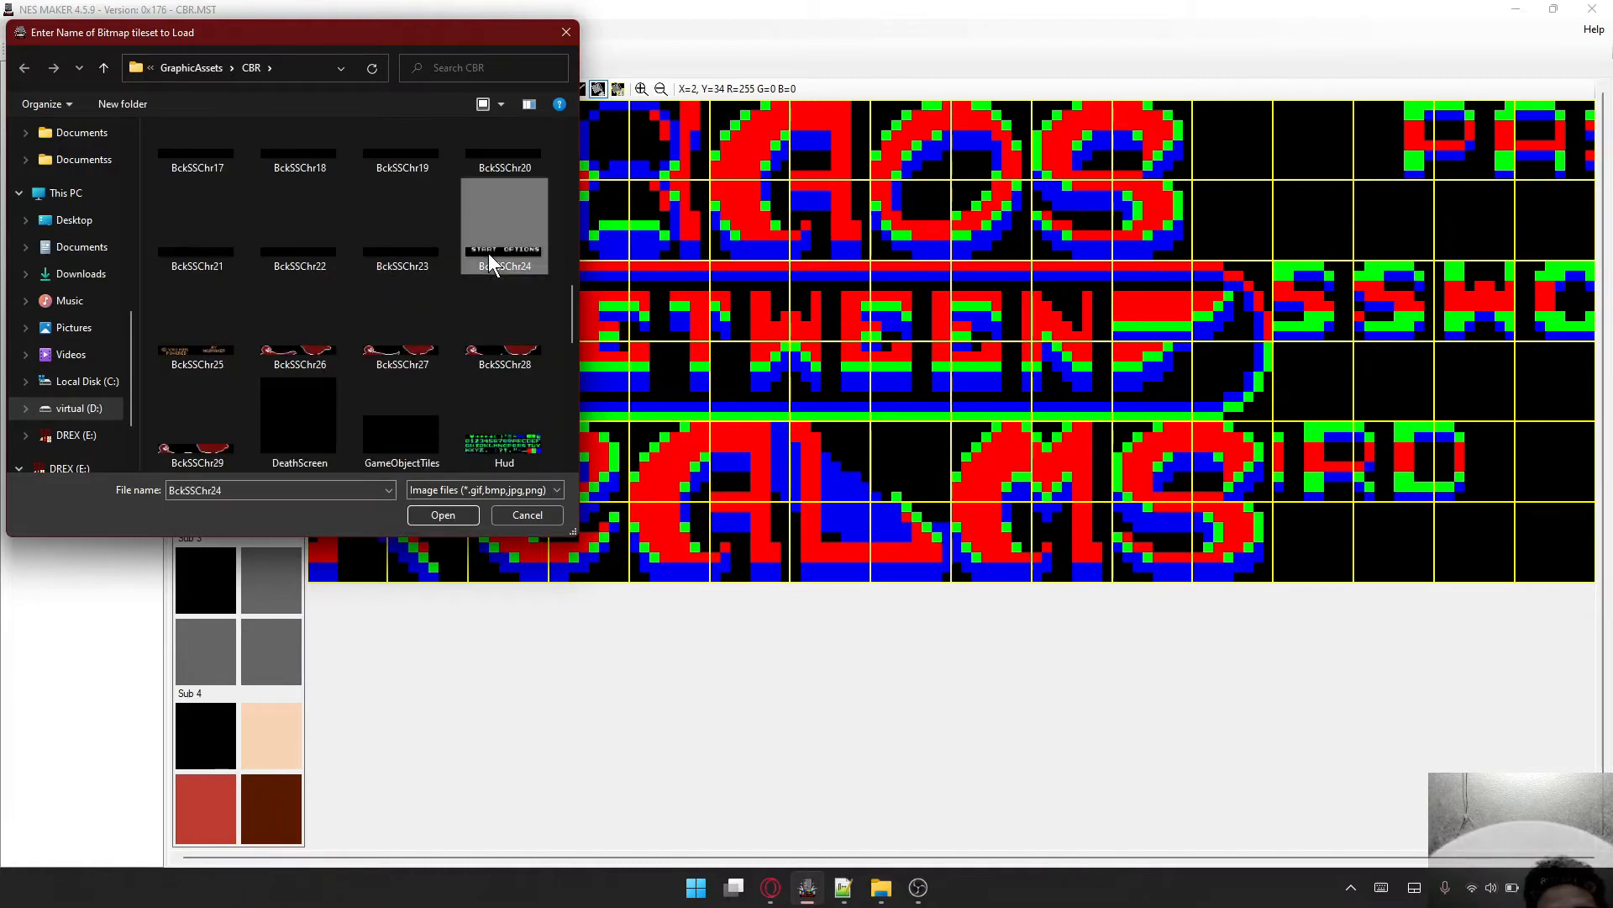
{"action": "double_click", "coordinate": [487, 254]}
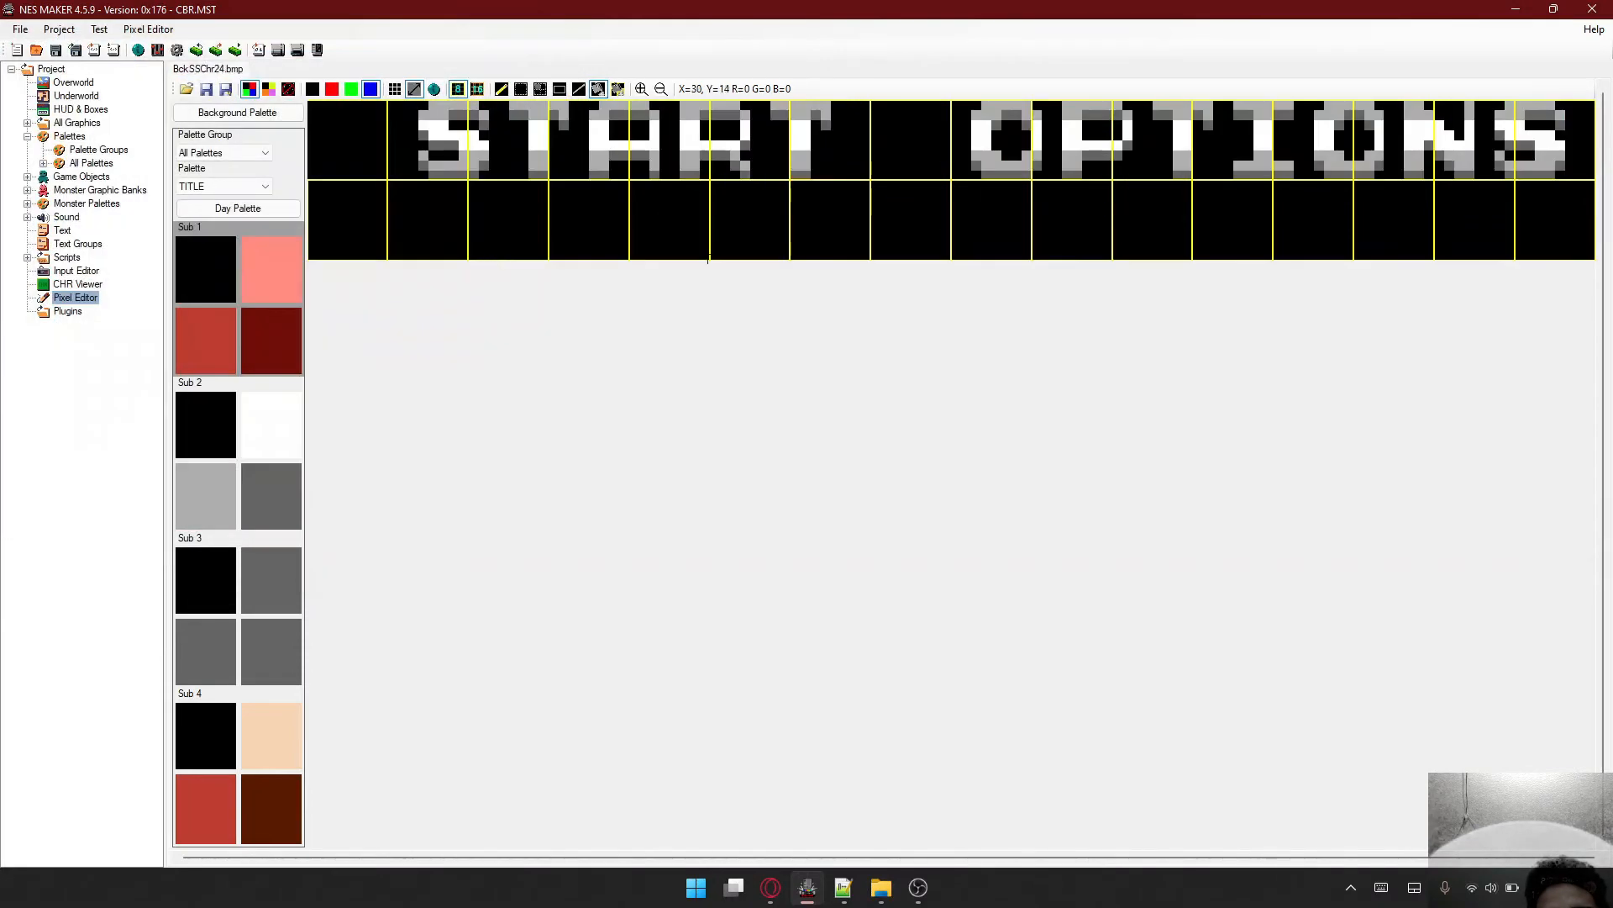
- Recolour the START OPTIONS text's white, light grey and dark grey pixels with Sub 2's second, third and fourth colour slots
{"action": "left_click", "coordinate": [269, 487]}
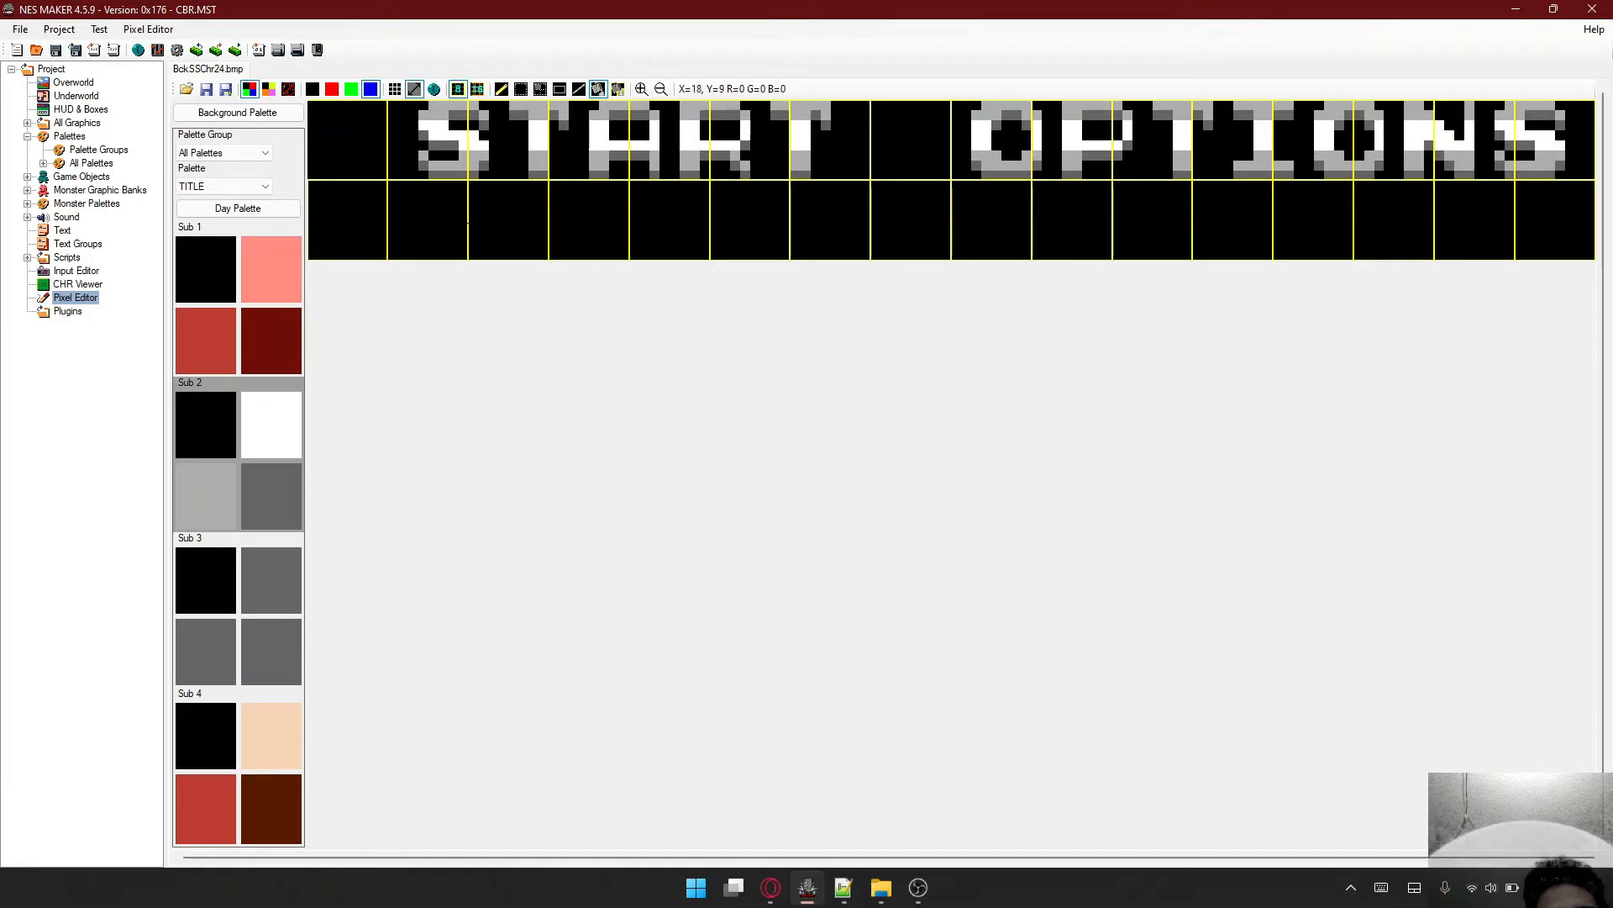
{"action": "left_click", "coordinate": [254, 395]}
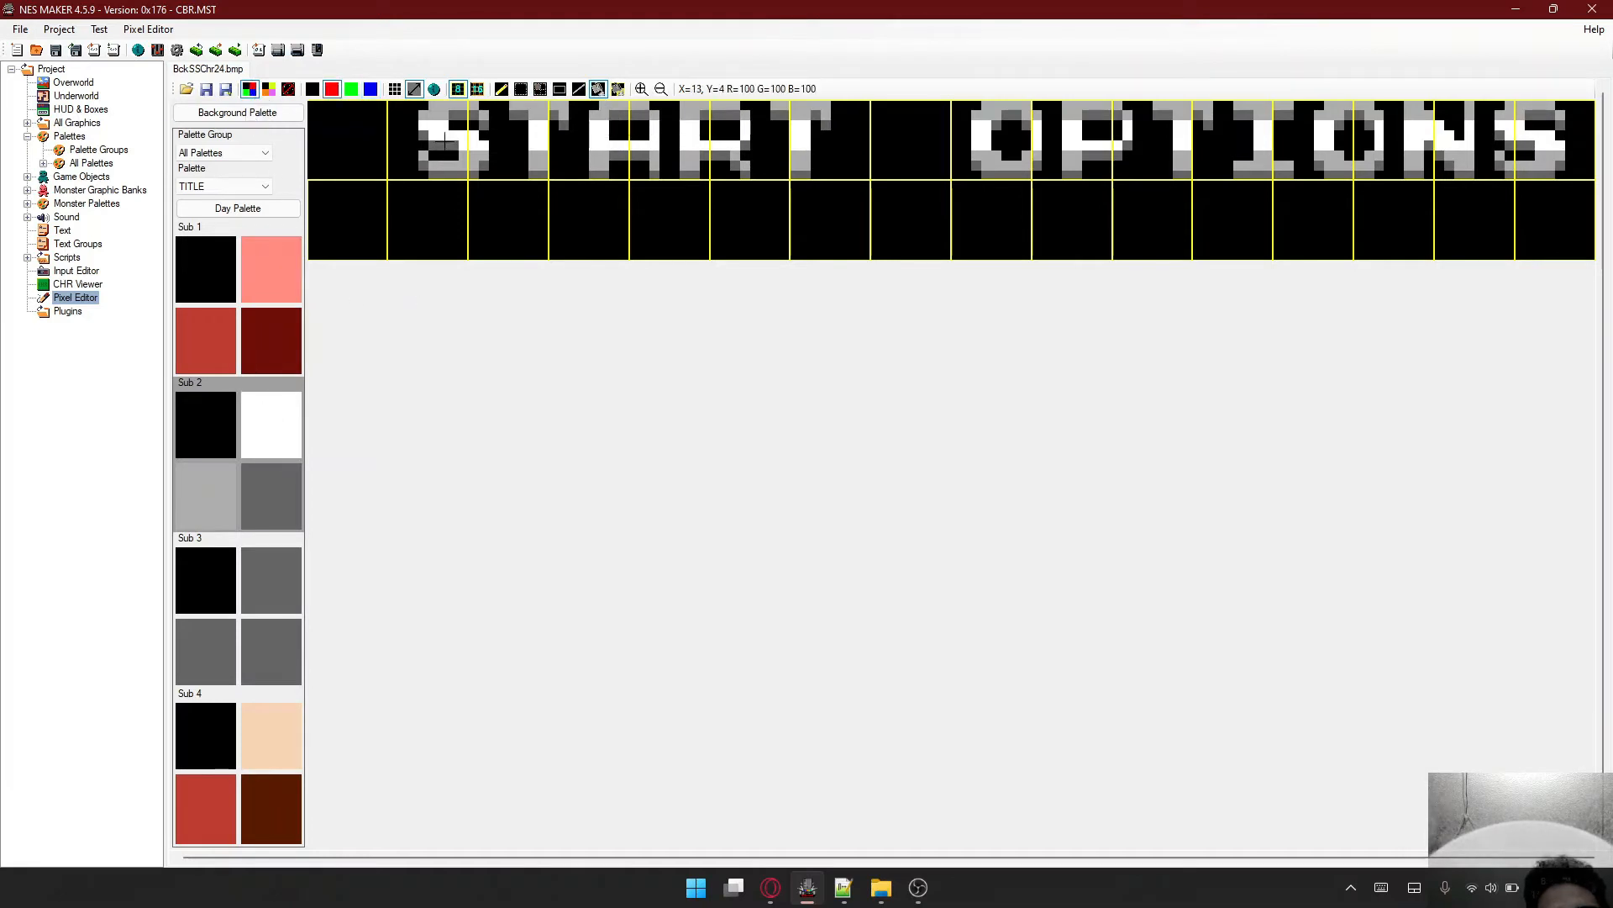
{"action": "left_click", "coordinate": [445, 143]}
{"action": "left_click", "coordinate": [194, 514]}
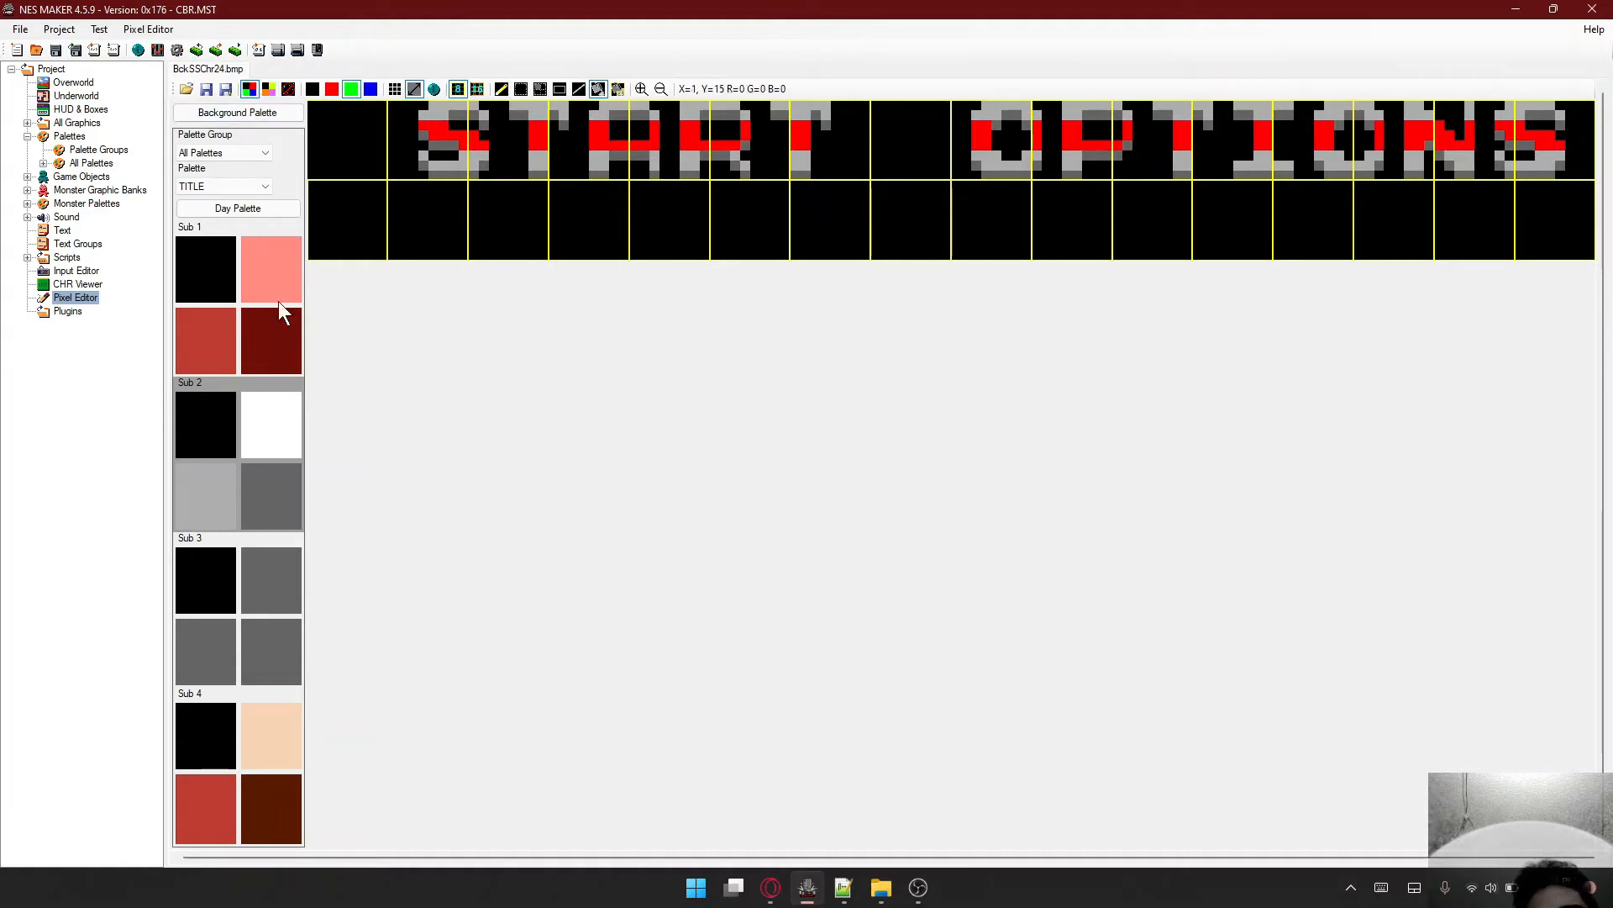
{"action": "left_click", "coordinate": [431, 112]}
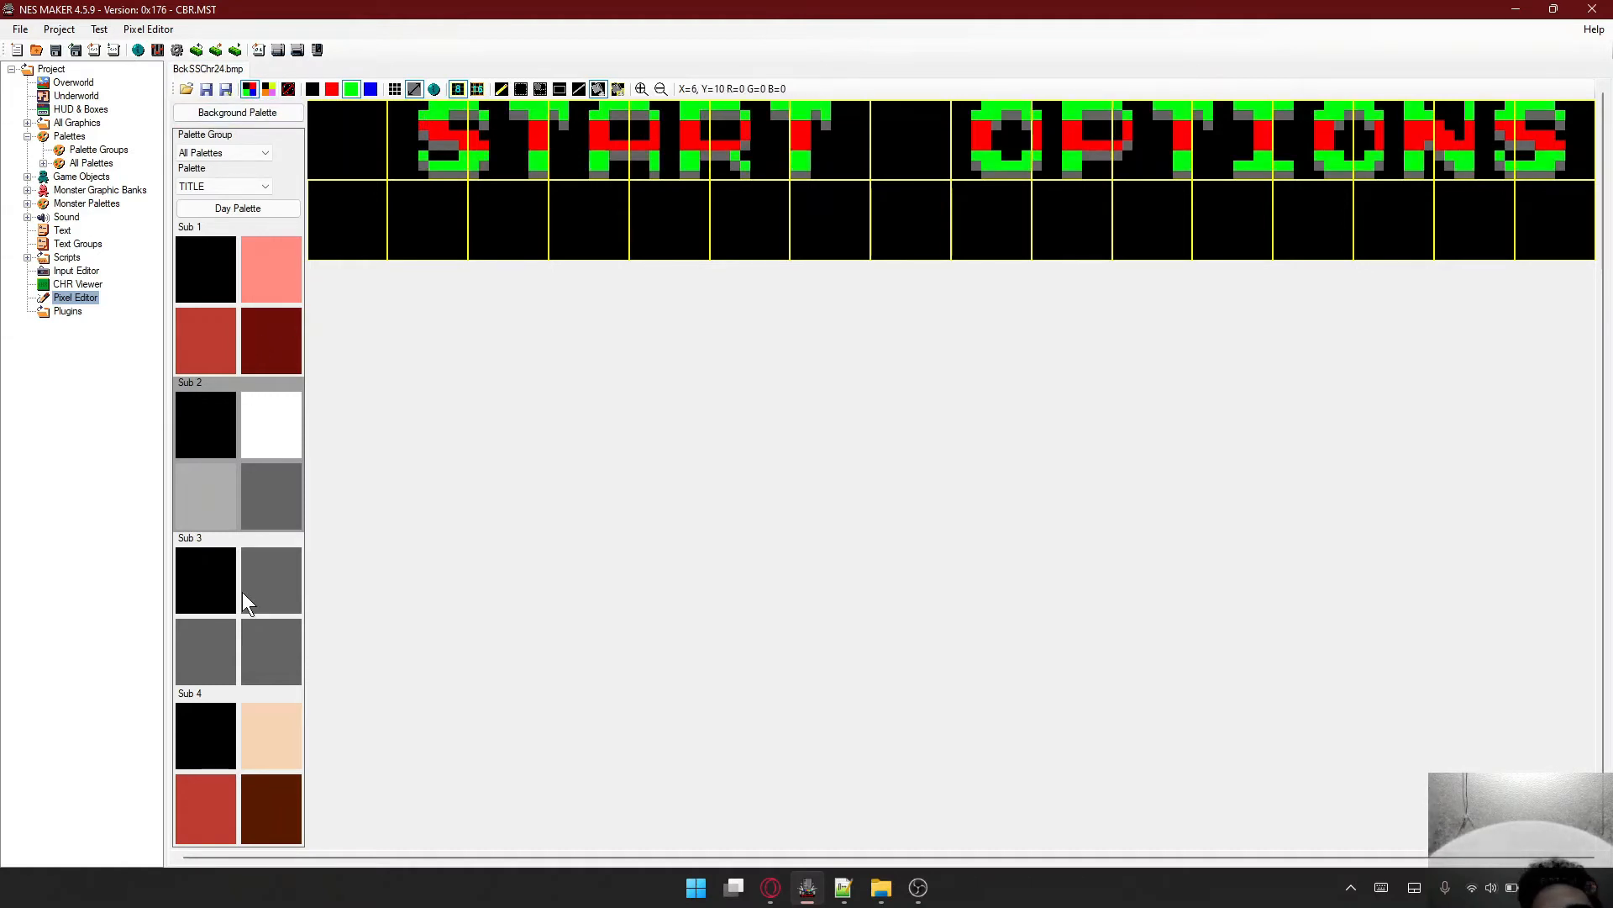
{"action": "left_click", "coordinate": [370, 88]}
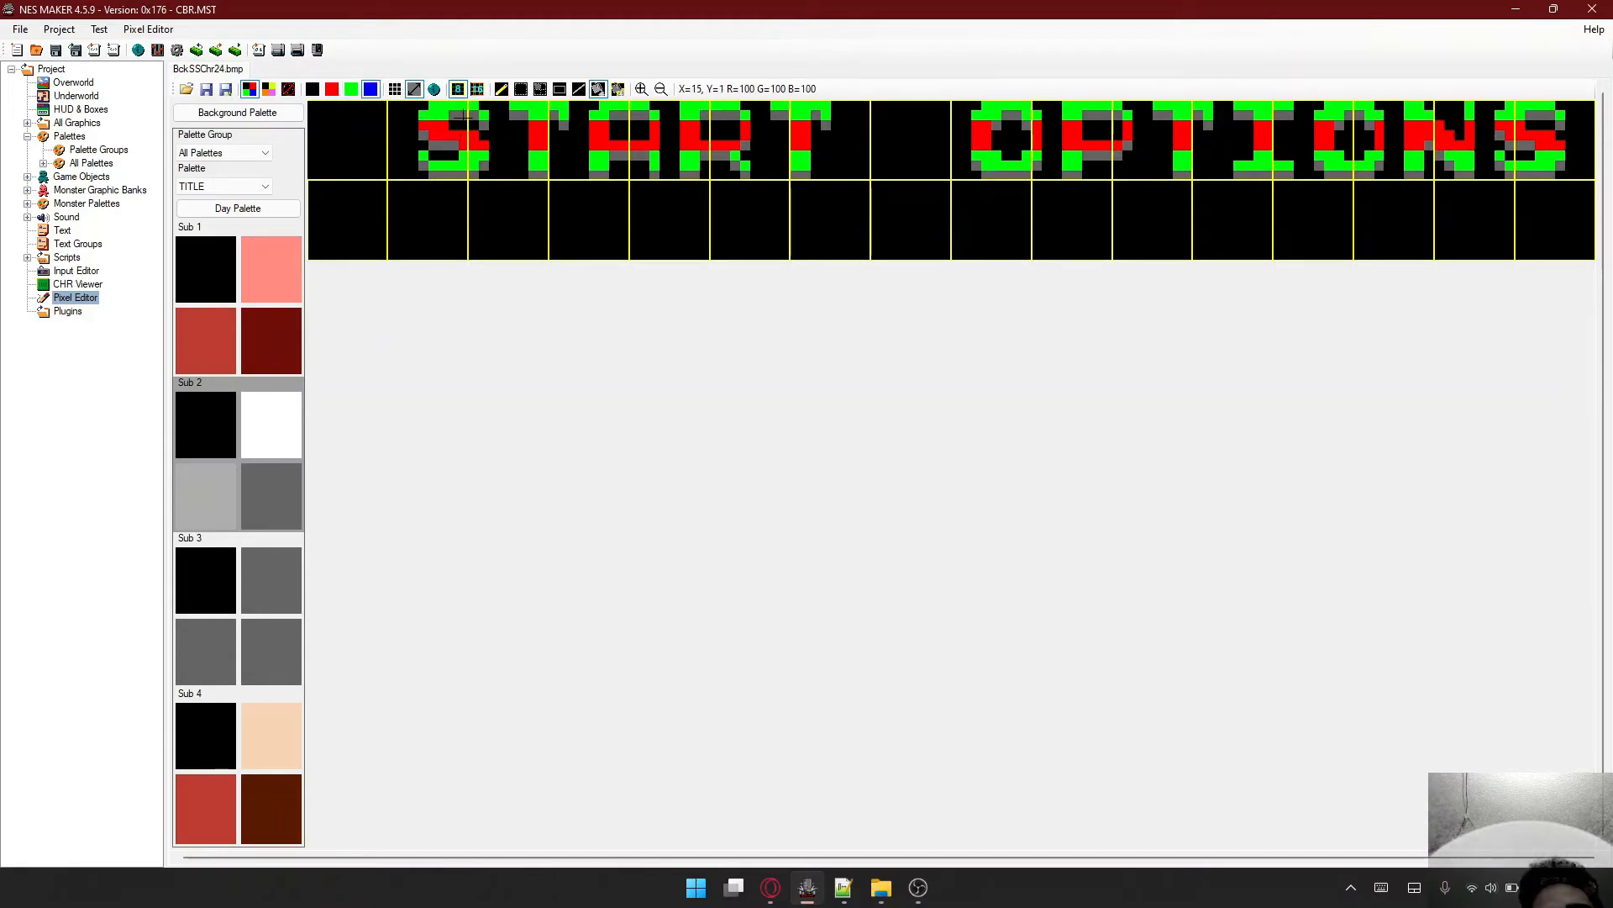
{"action": "left_click", "coordinate": [465, 115]}
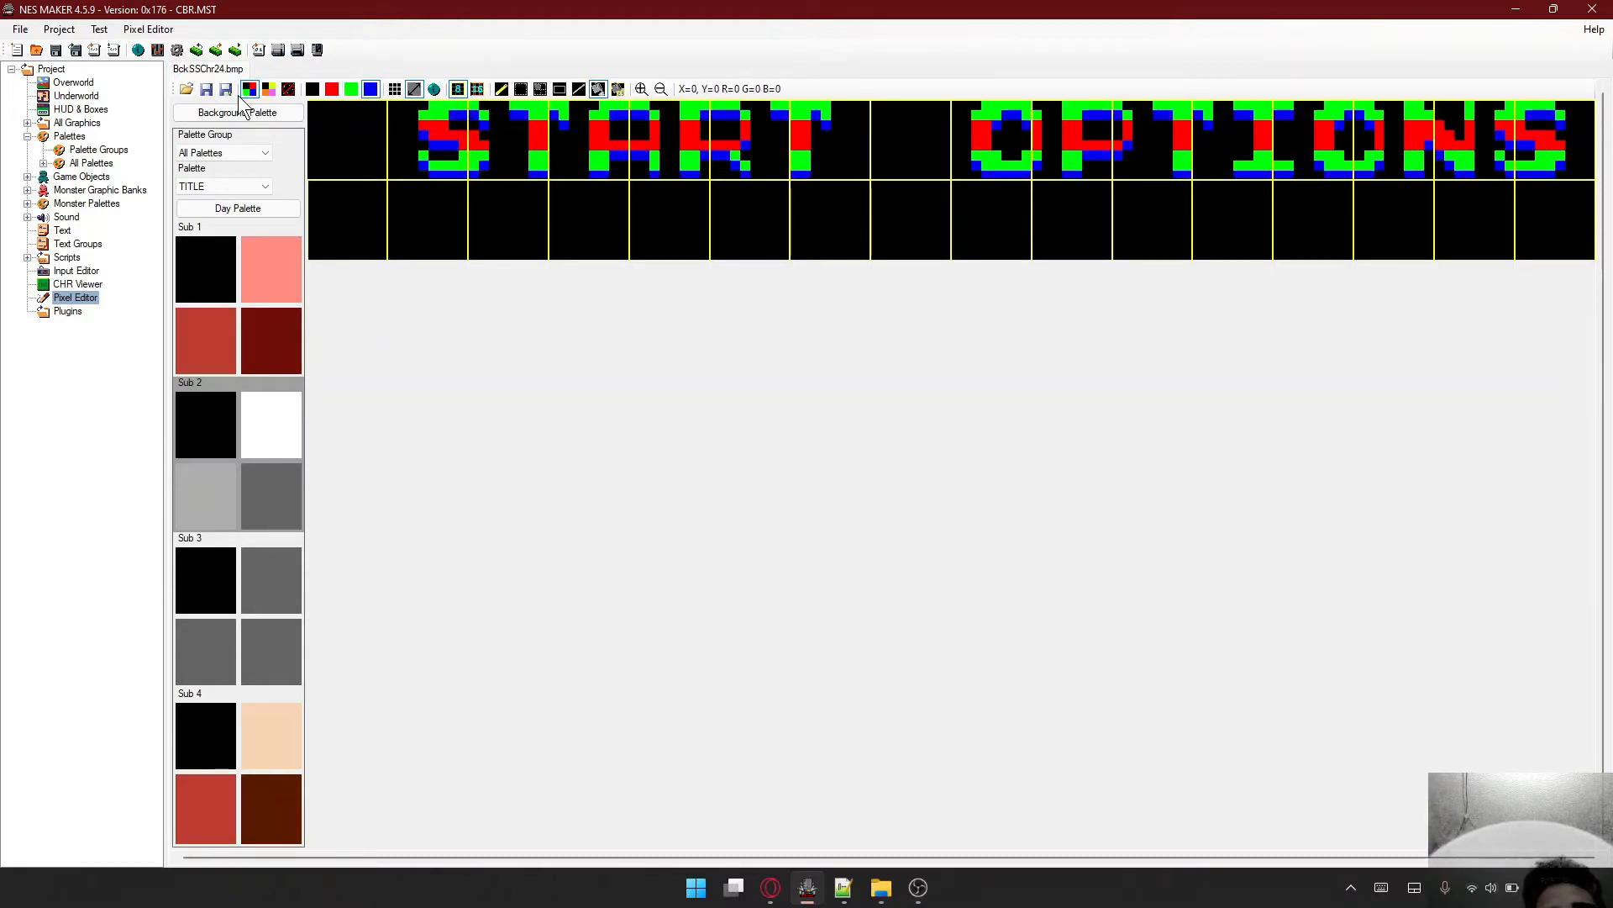
- Load the BckSSChr25 tileset from the CBR graphics folder
{"action": "left_click", "coordinate": [186, 88]}
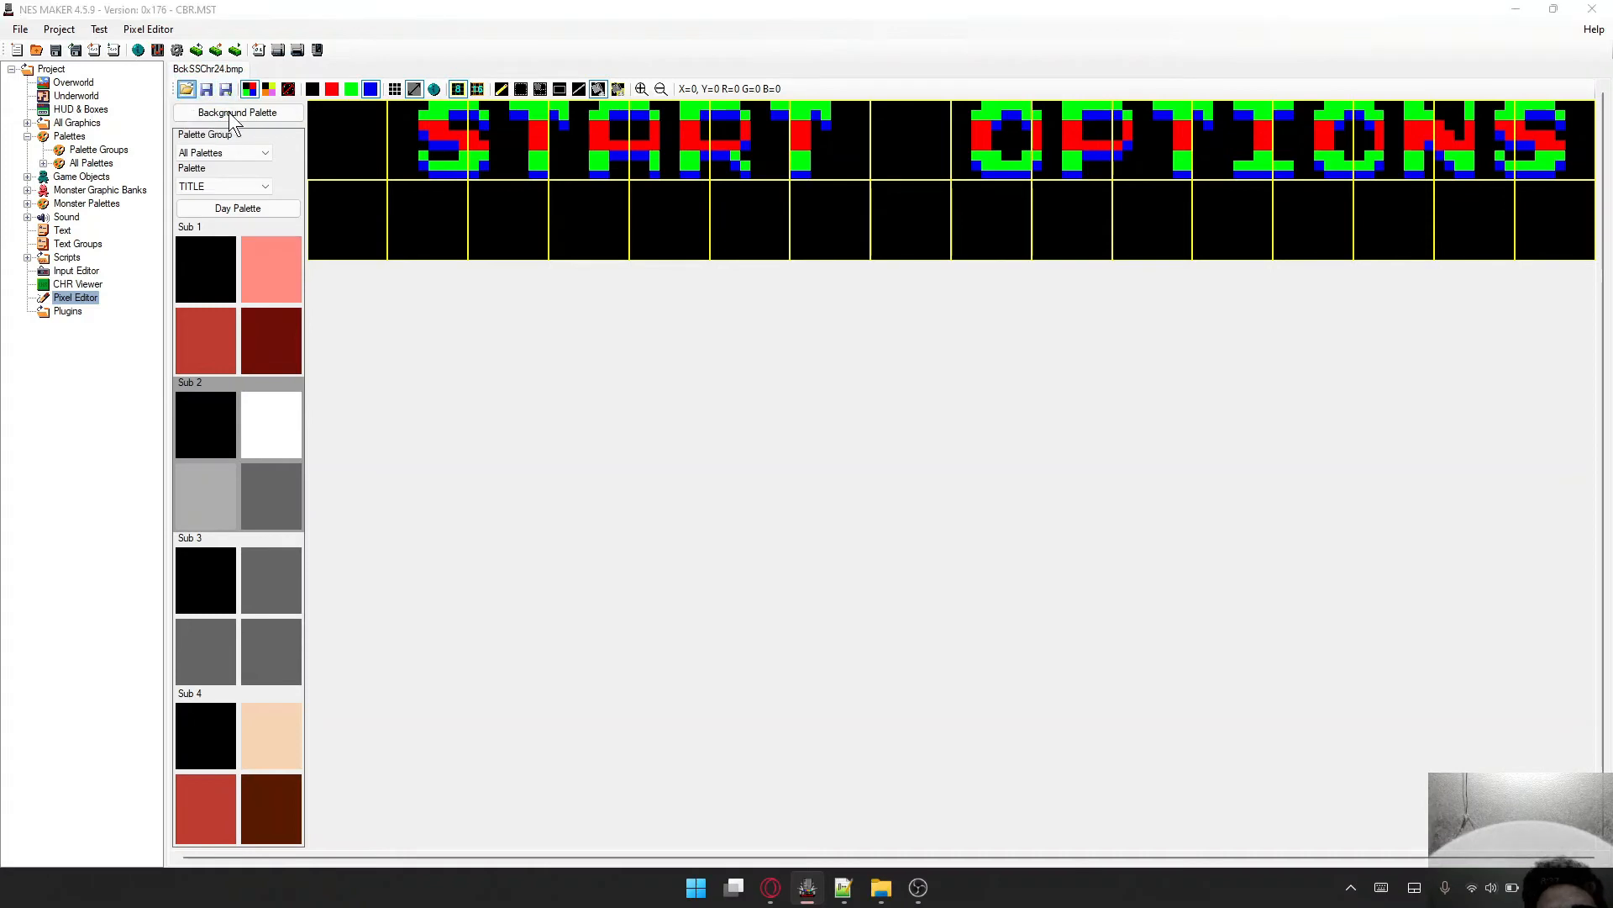
{"action": "scroll", "coordinate": [455, 322], "scroll_direction": "down", "scroll_amount": 10}
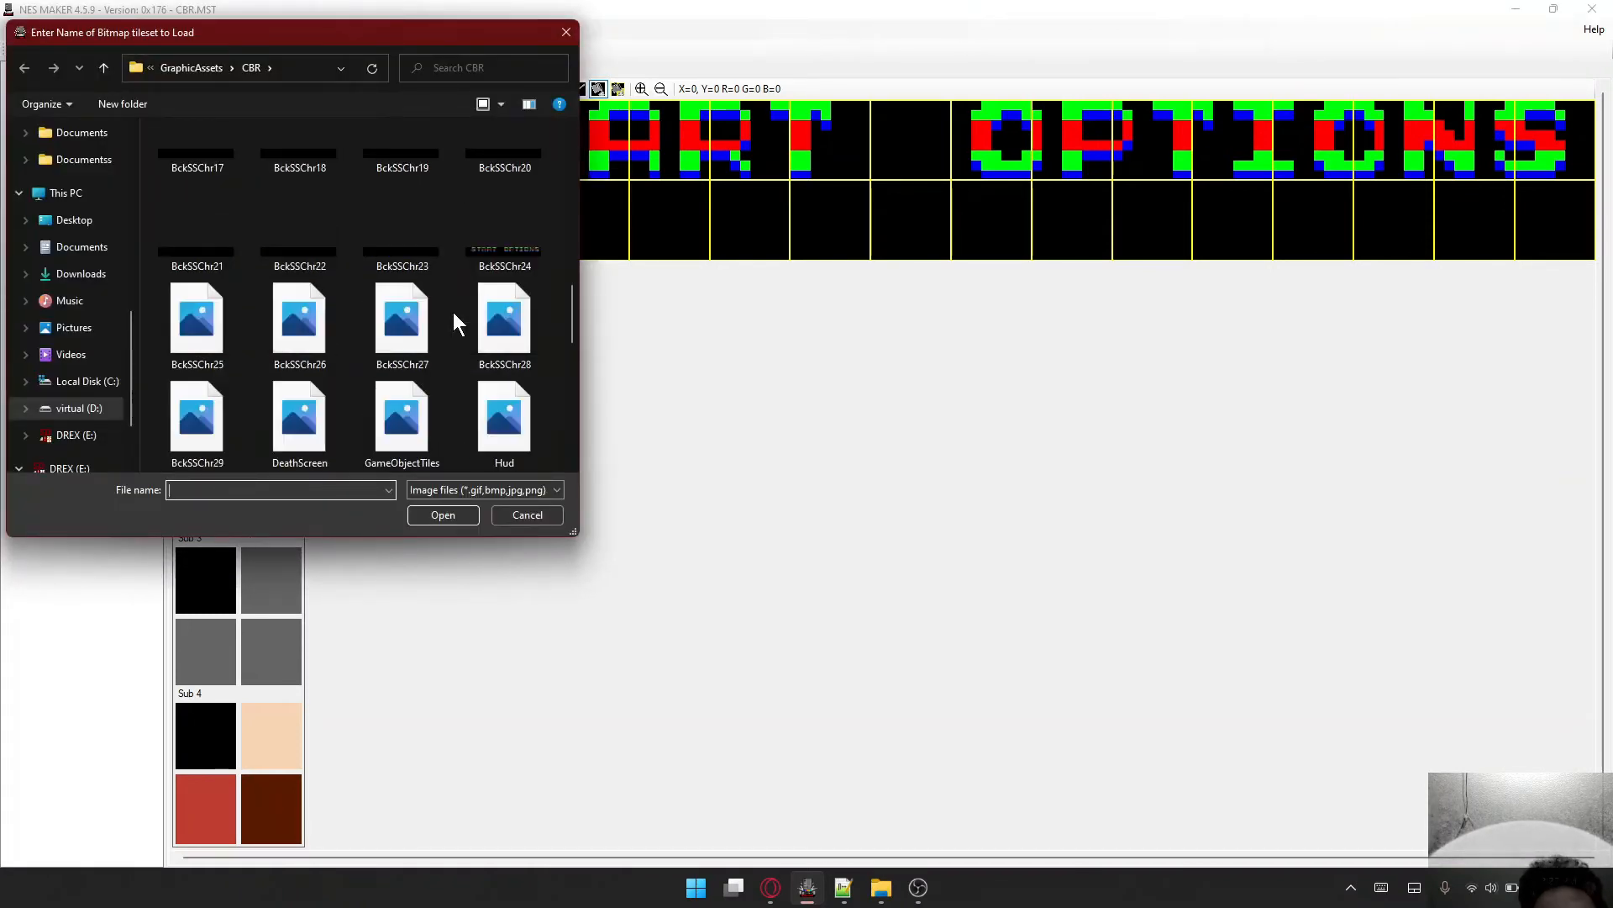
{"action": "double_click", "coordinate": [209, 350]}
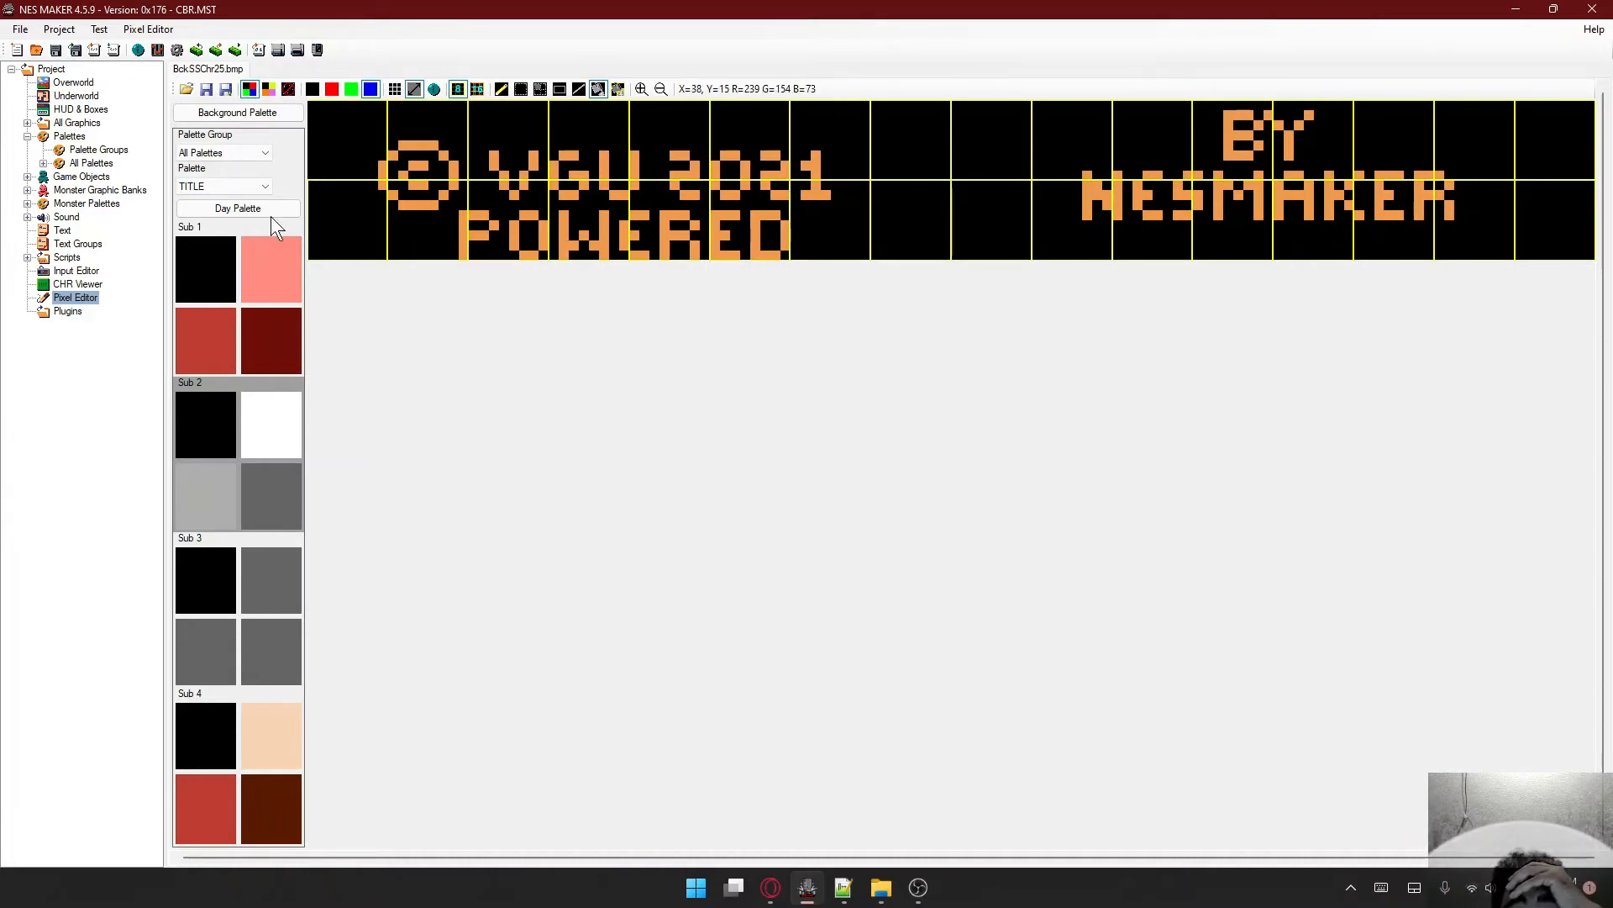
- Load the BckSSChr26 tileset from the CBR graphics folder
{"action": "left_click", "coordinate": [184, 89]}
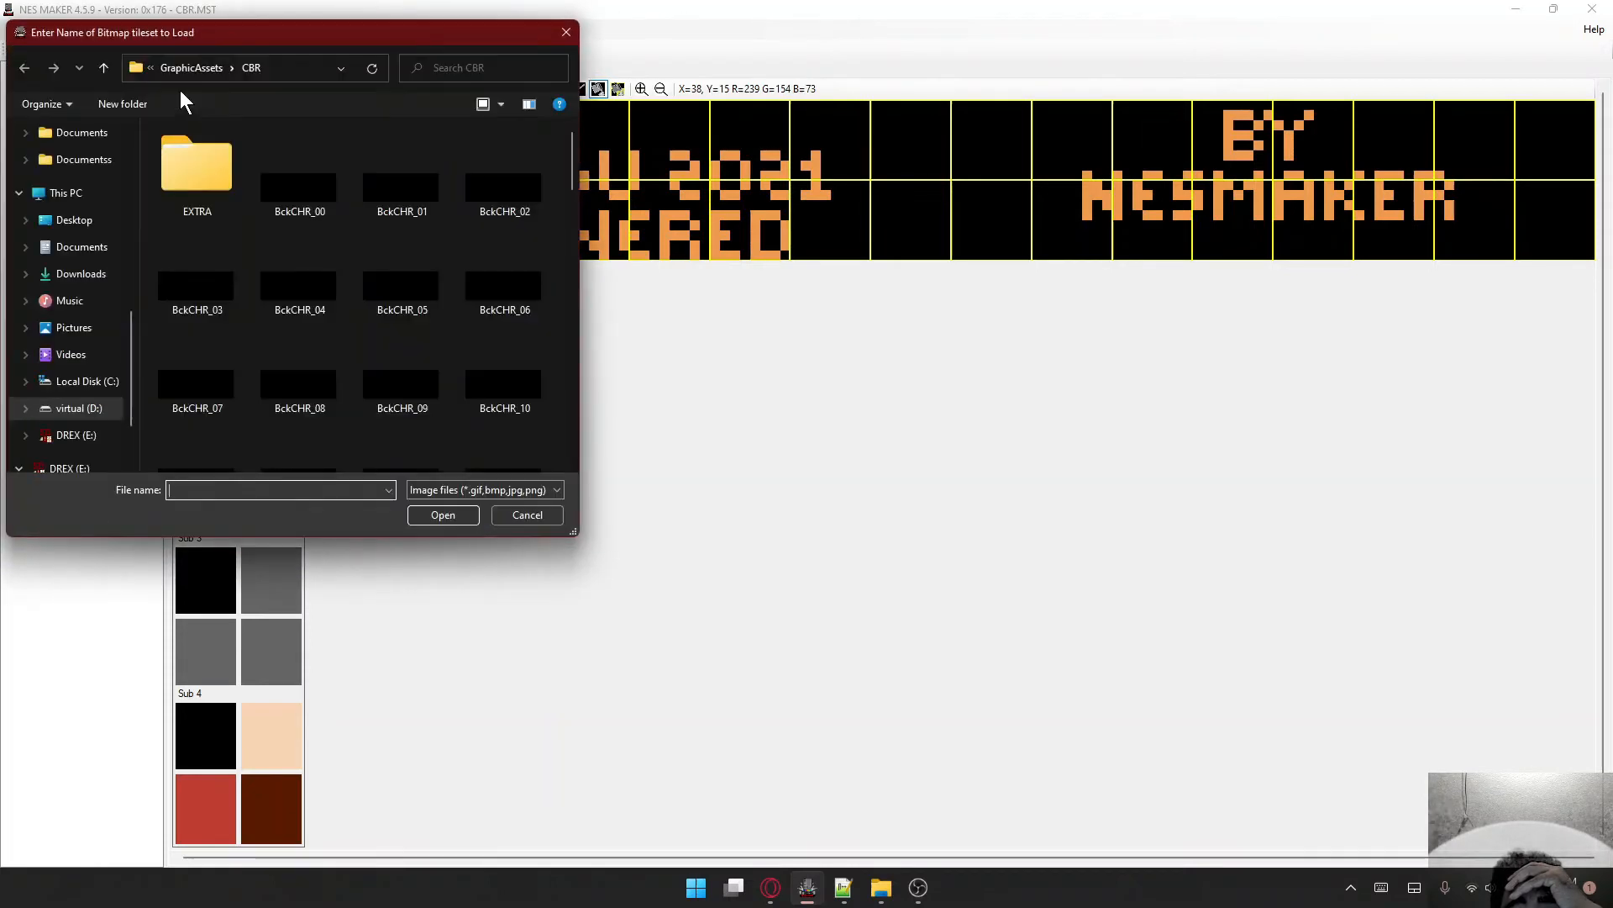
{"action": "scroll", "coordinate": [376, 227], "scroll_direction": "down", "scroll_amount": 3}
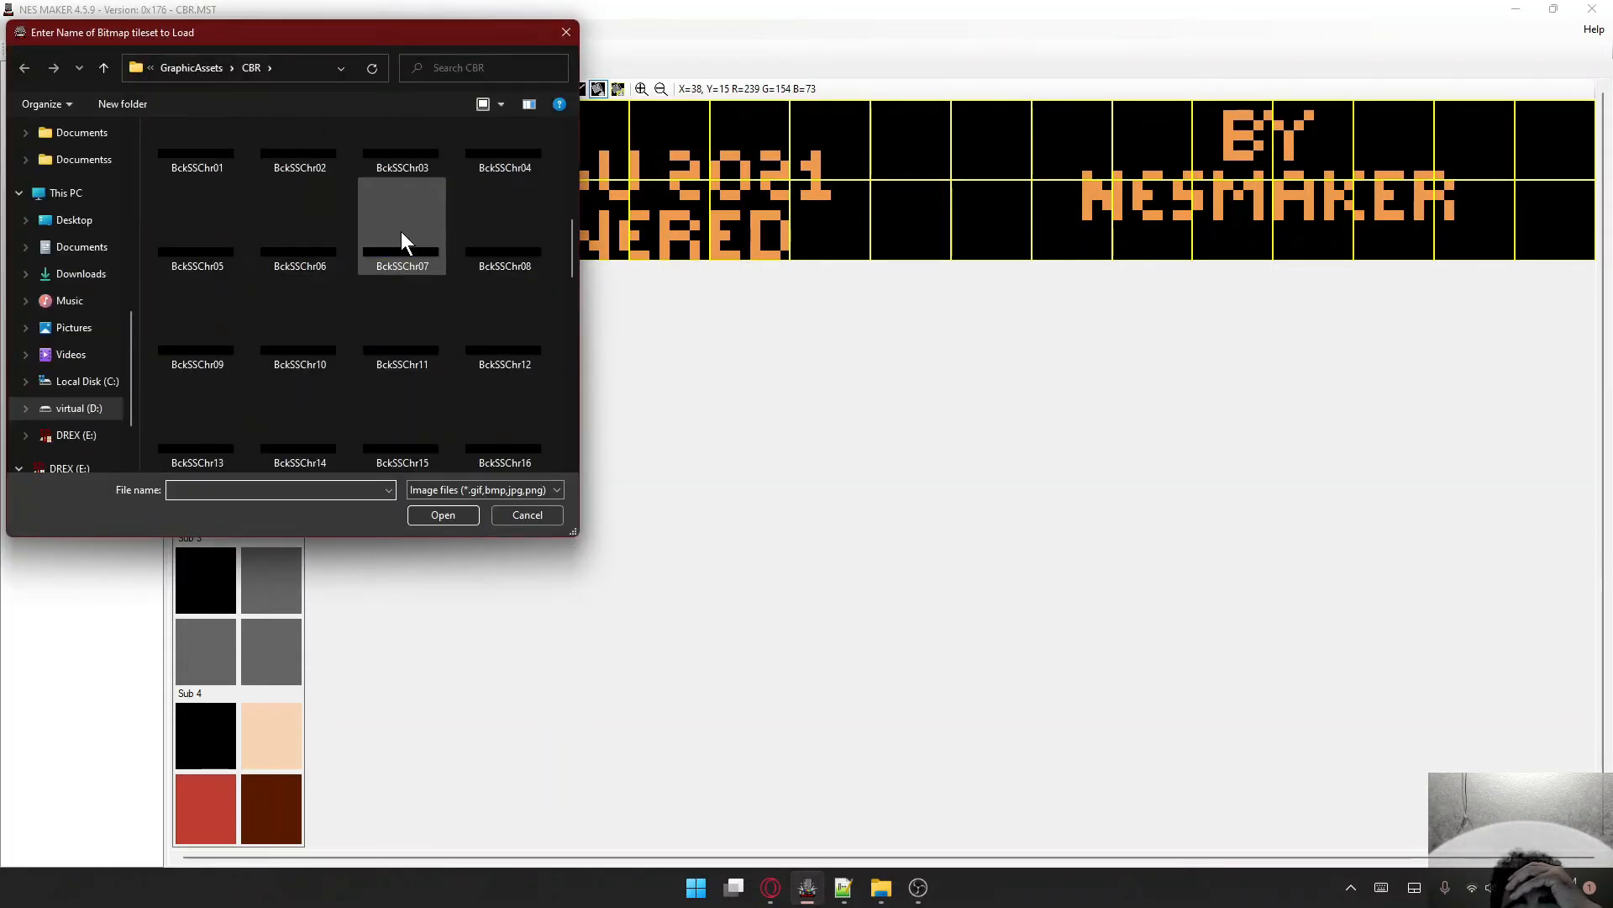
{"action": "scroll", "coordinate": [404, 243], "scroll_direction": "up", "scroll_amount": 2}
{"action": "scroll", "coordinate": [403, 243], "scroll_direction": "down", "scroll_amount": 10}
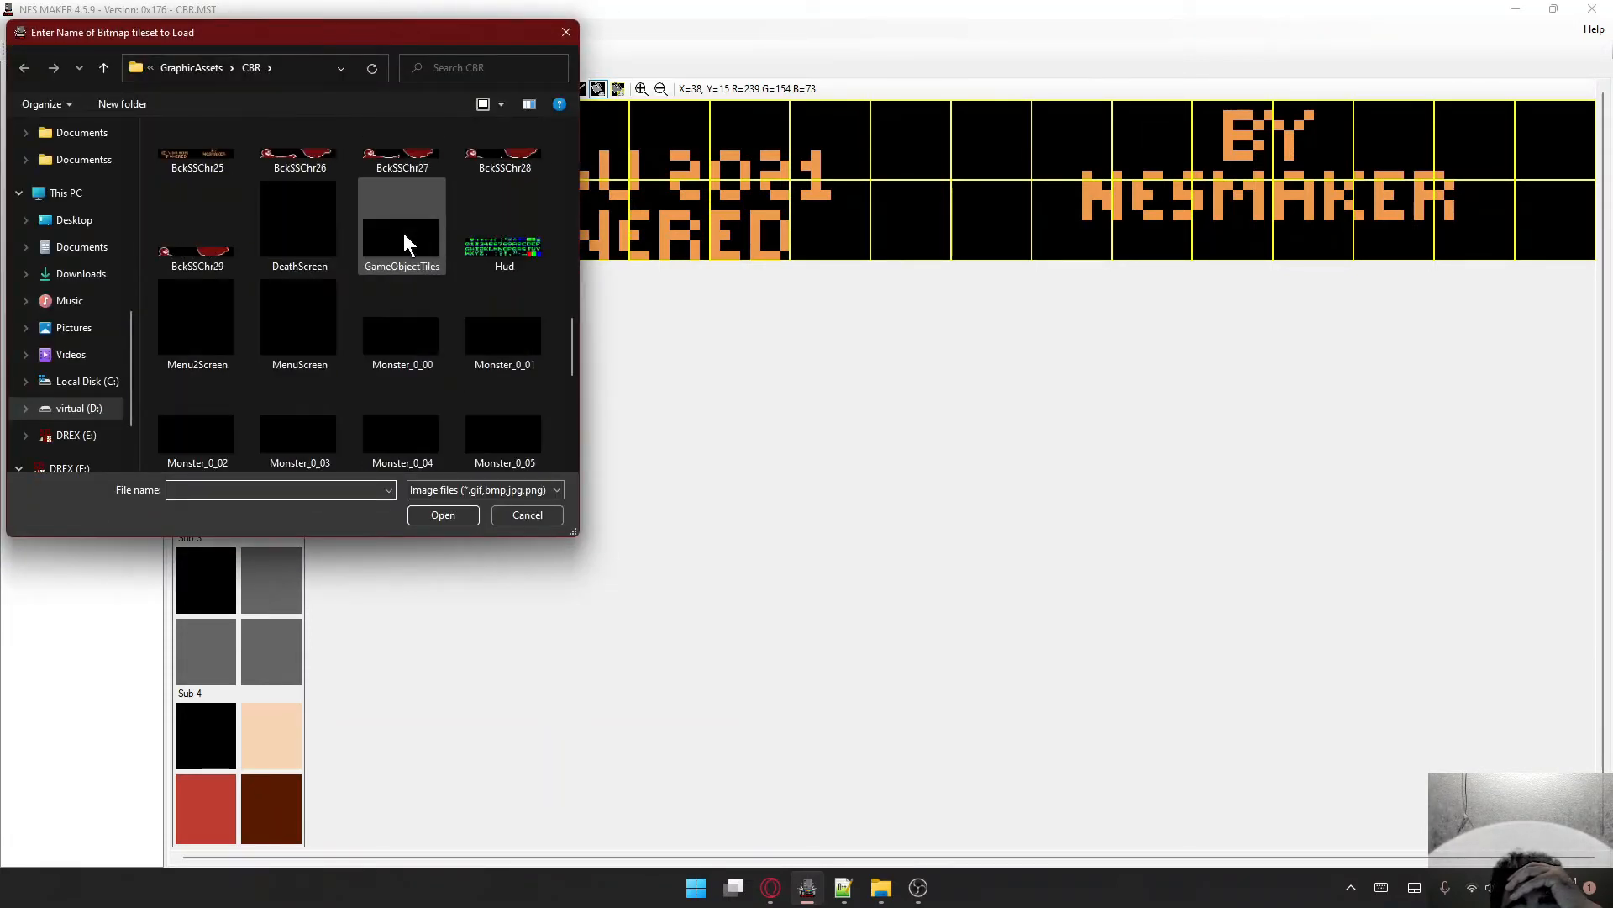
{"action": "scroll", "coordinate": [404, 233], "scroll_direction": "up", "scroll_amount": 1}
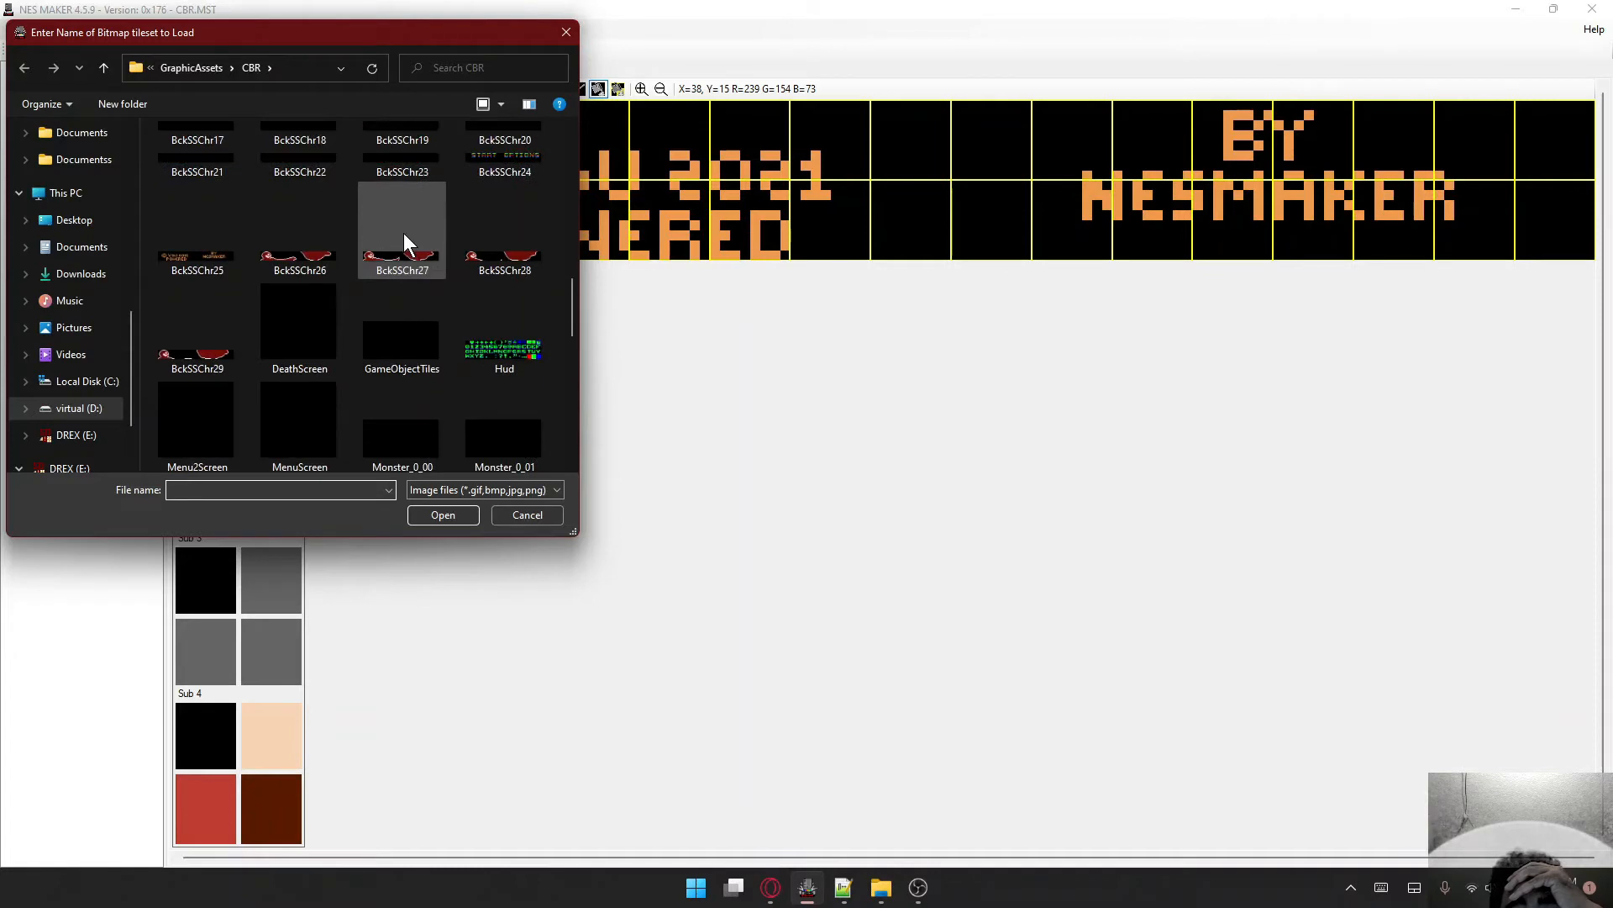
{"action": "double_click", "coordinate": [294, 254]}
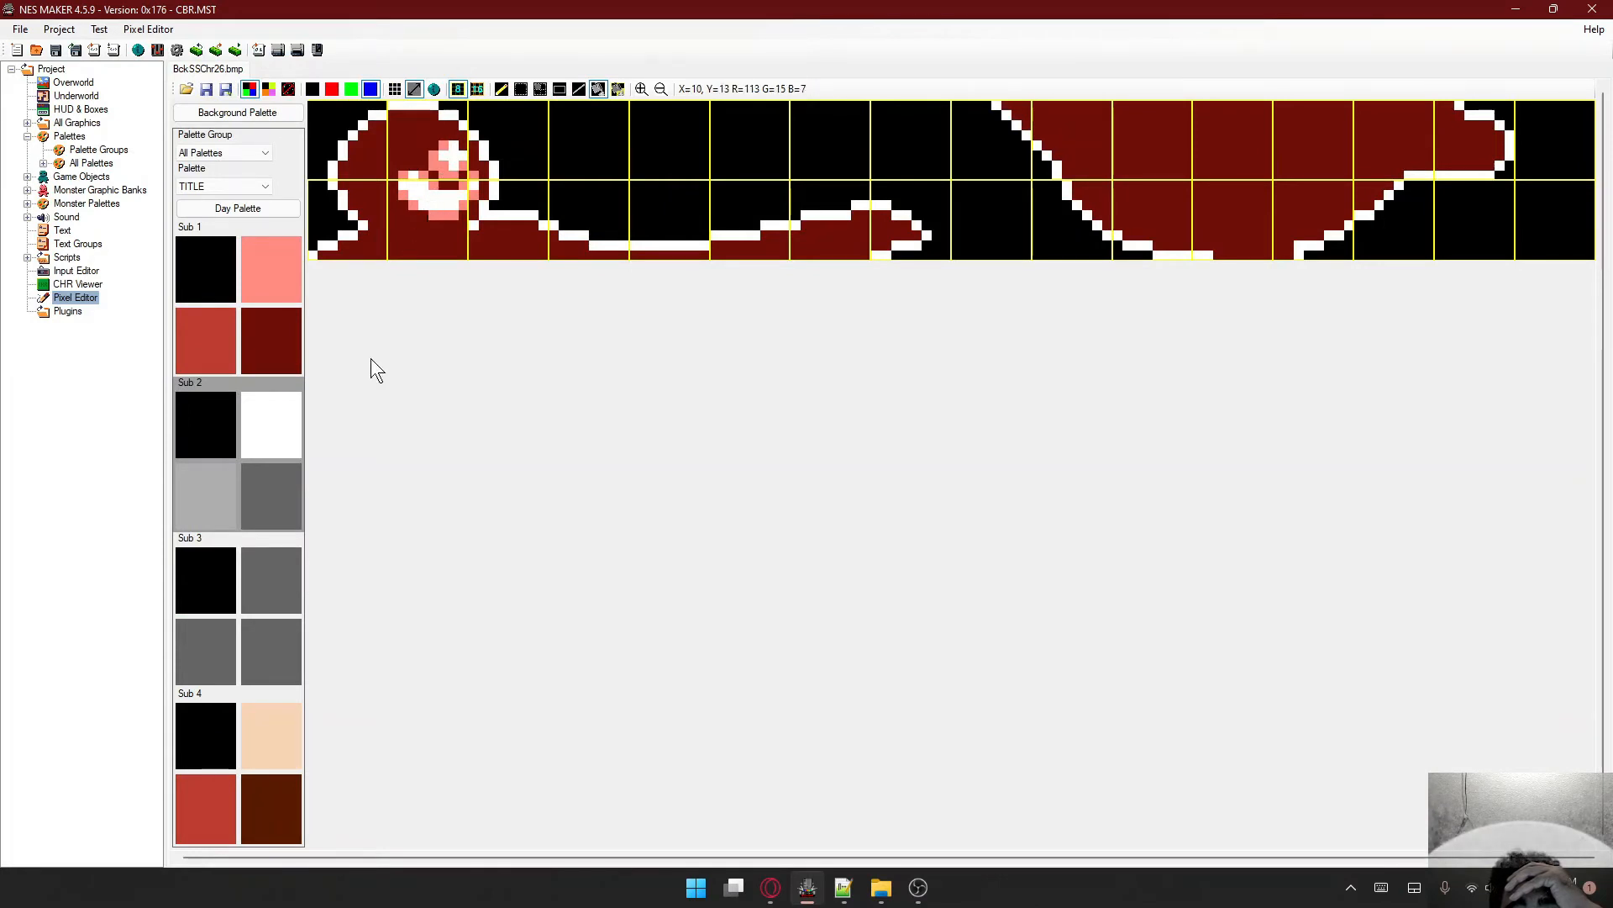
- Set the TITLE palette's Sub 3 second, third and fourth colours to 20, 26 and 06
{"action": "left_click", "coordinate": [283, 602]}
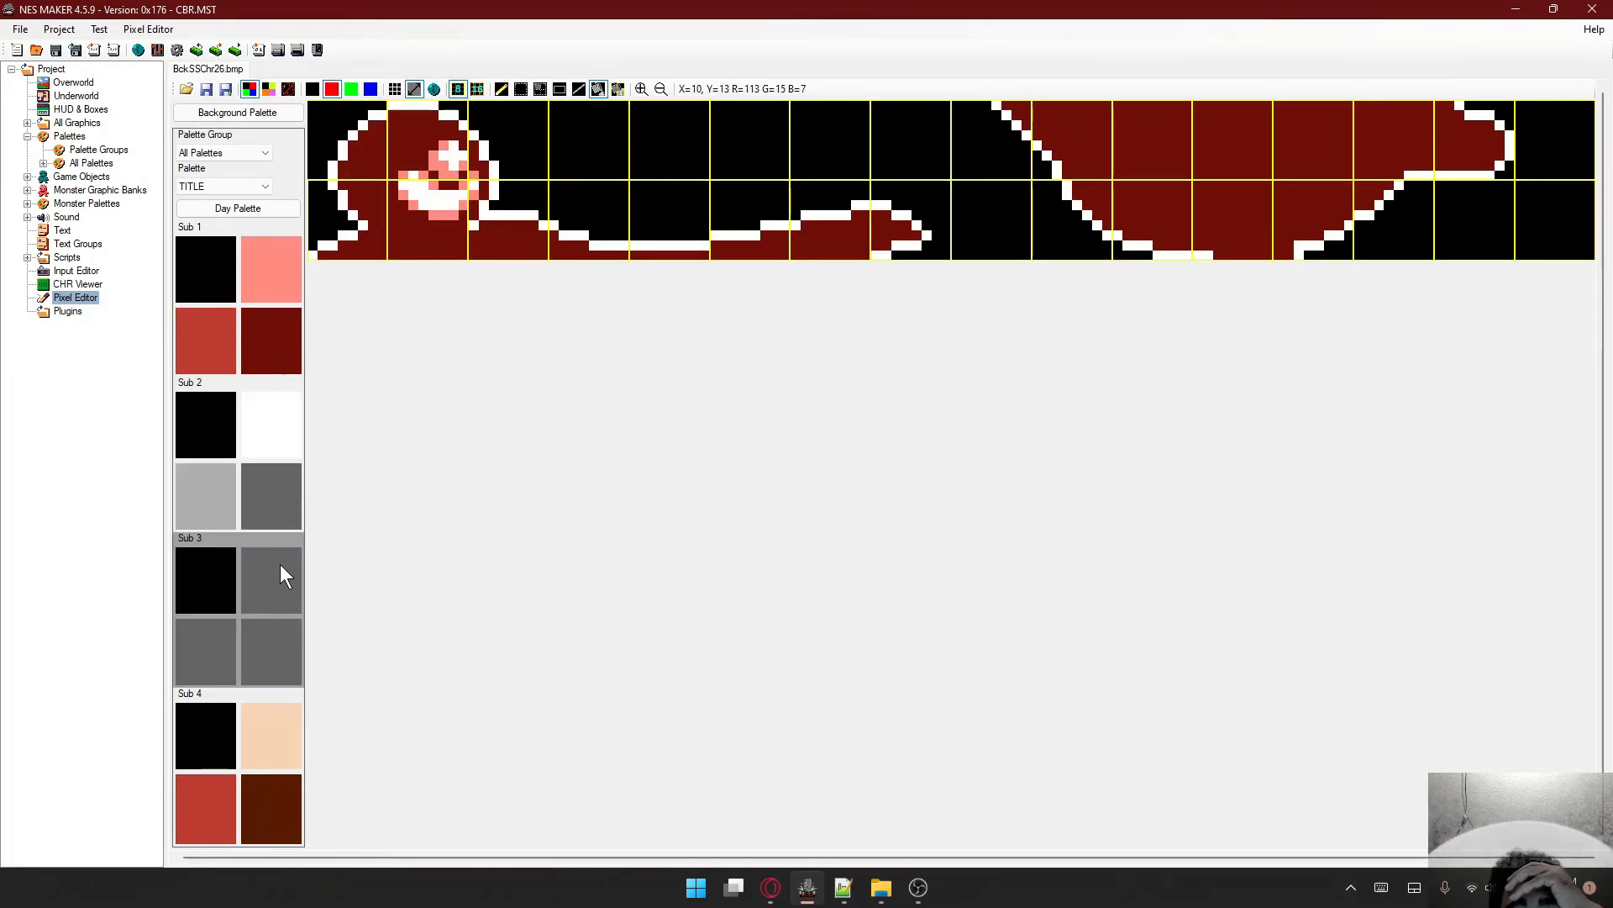
{"action": "left_click", "coordinate": [279, 567]}
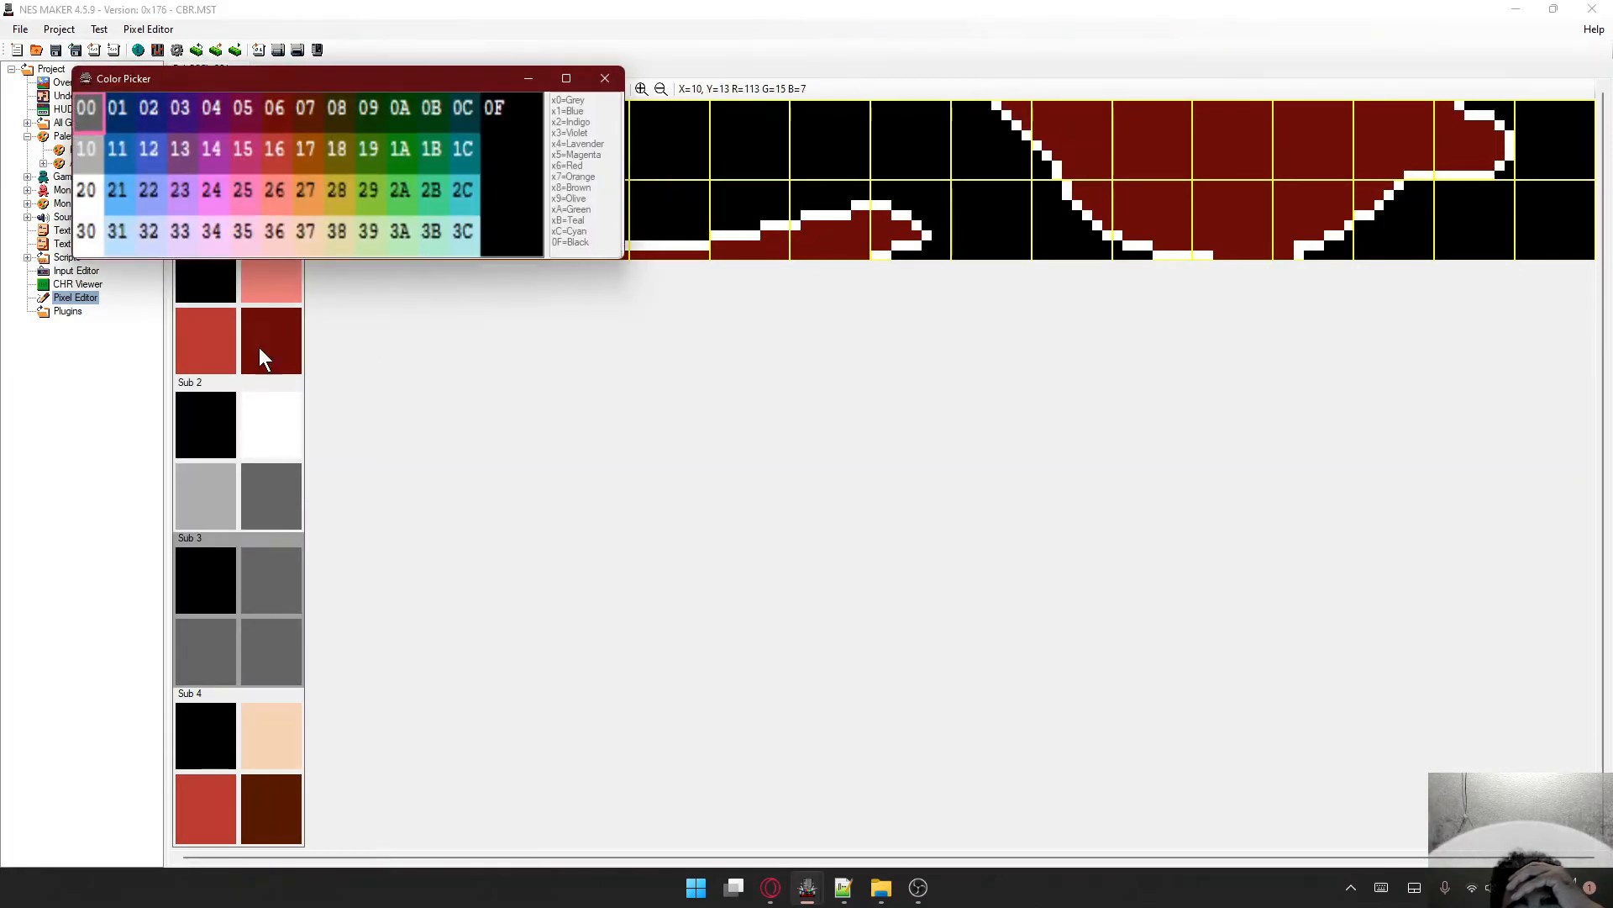
{"action": "left_click", "coordinate": [98, 184]}
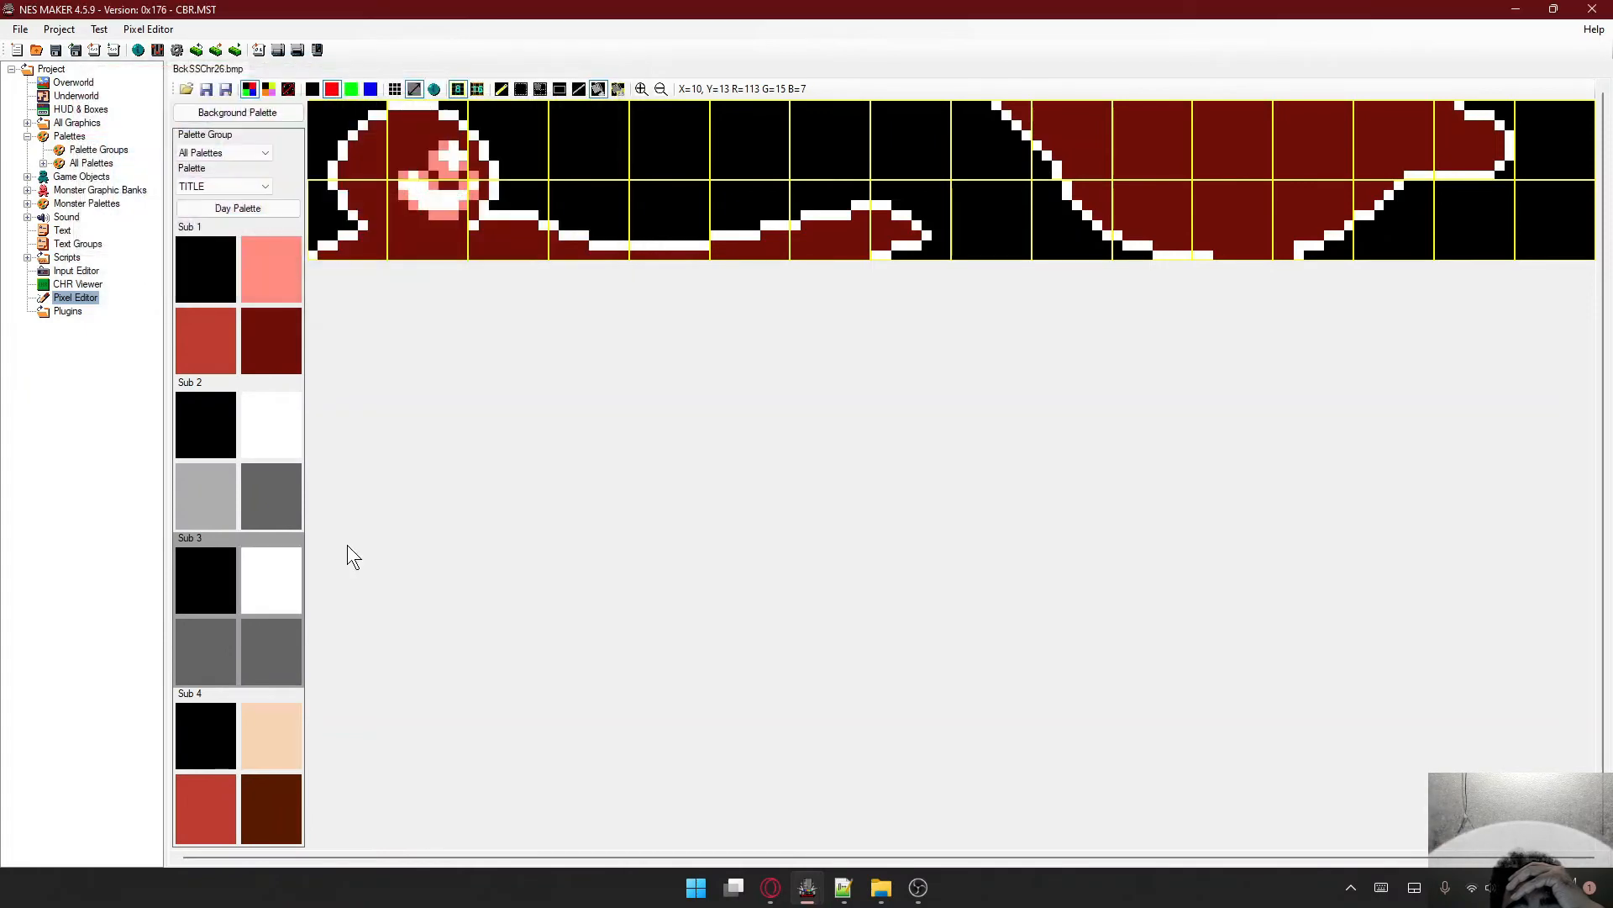
{"action": "left_click", "coordinate": [199, 656]}
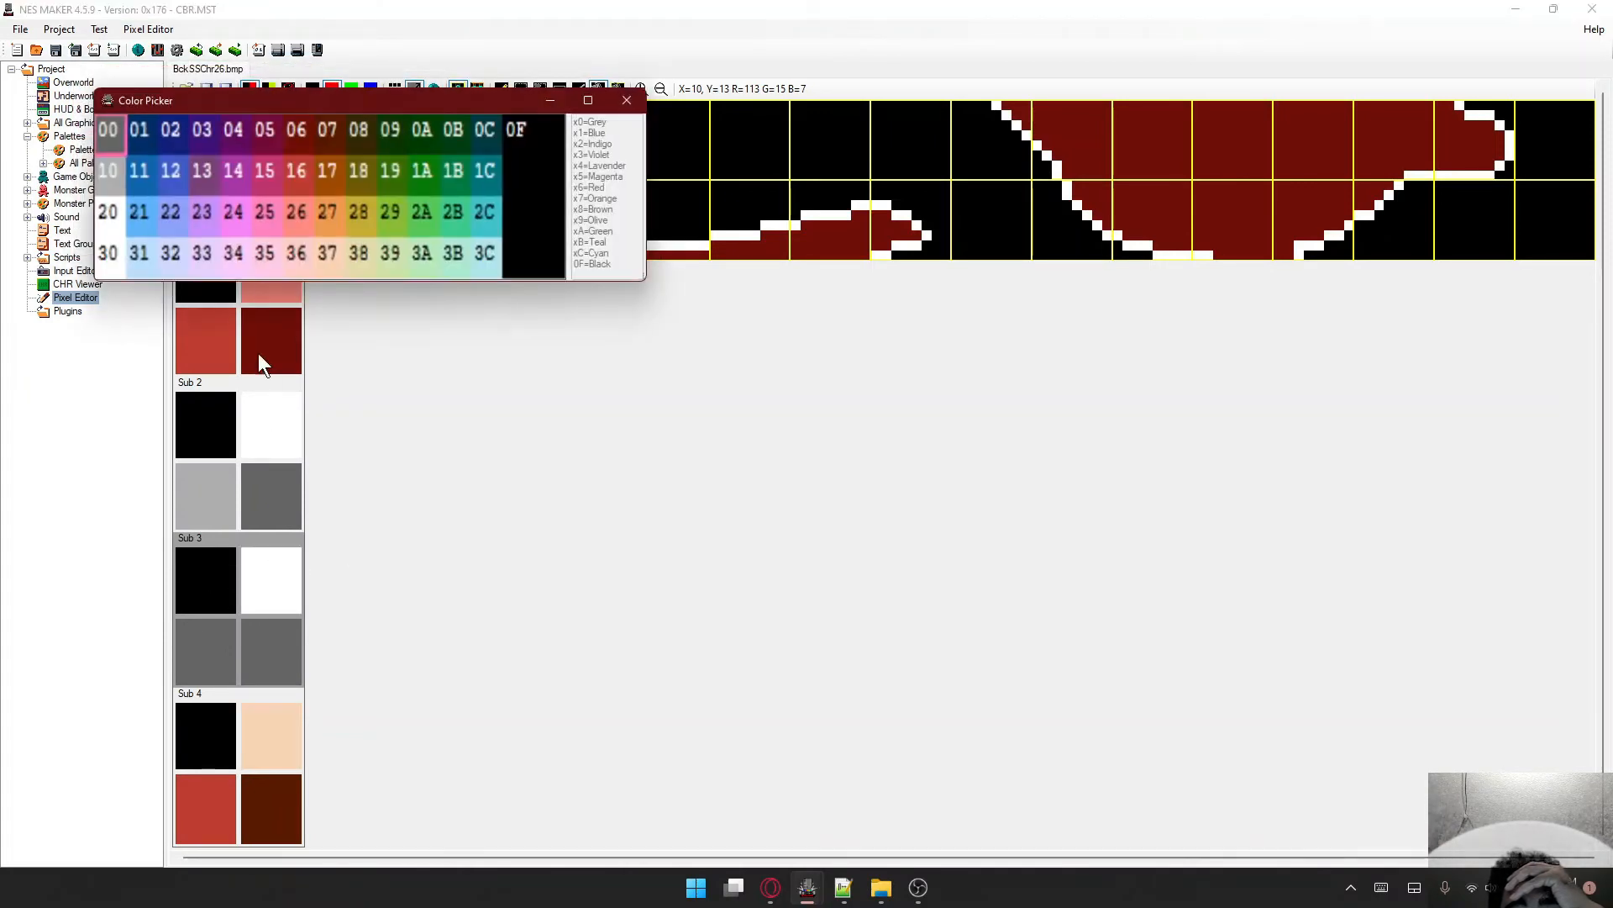
{"action": "left_click", "coordinate": [293, 224]}
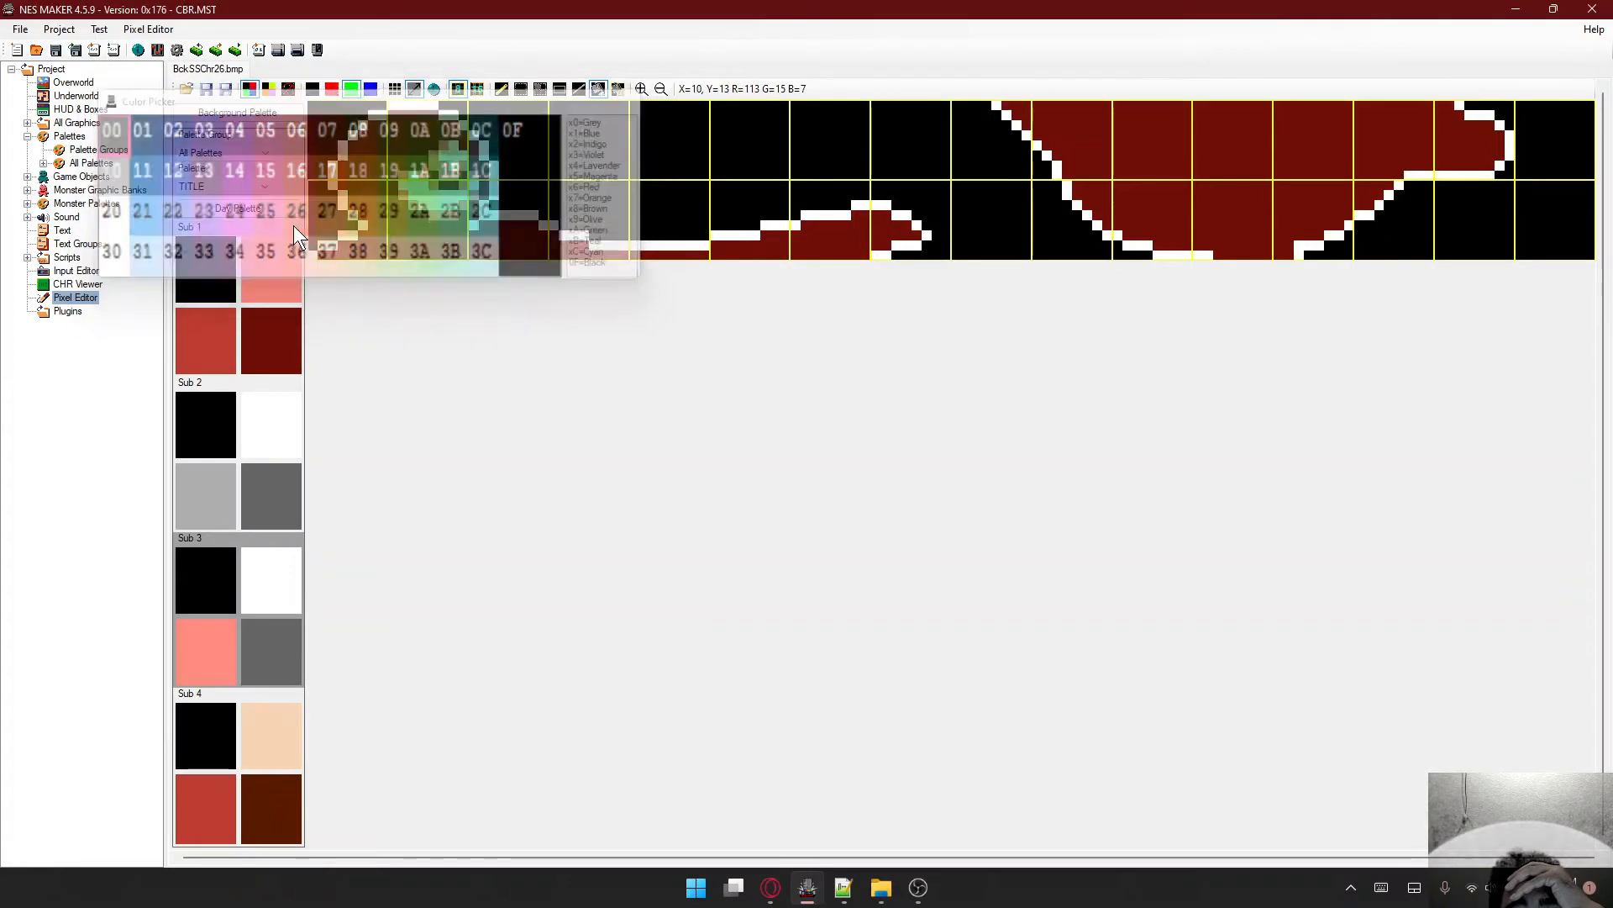
{"action": "left_click", "coordinate": [272, 657]}
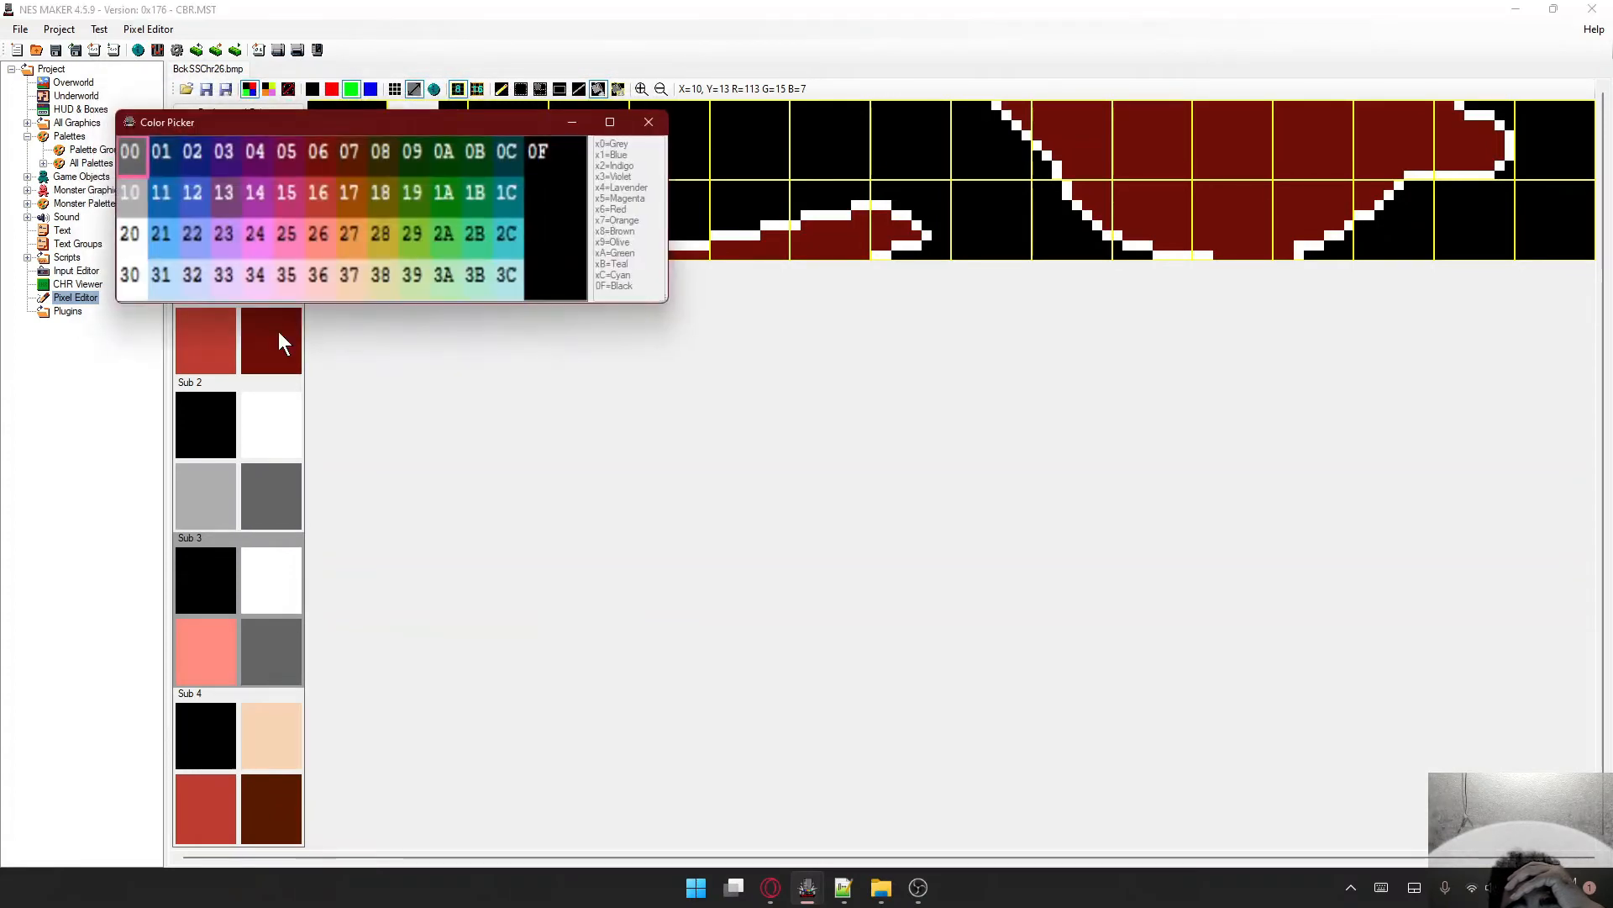
{"action": "left_click", "coordinate": [320, 154]}
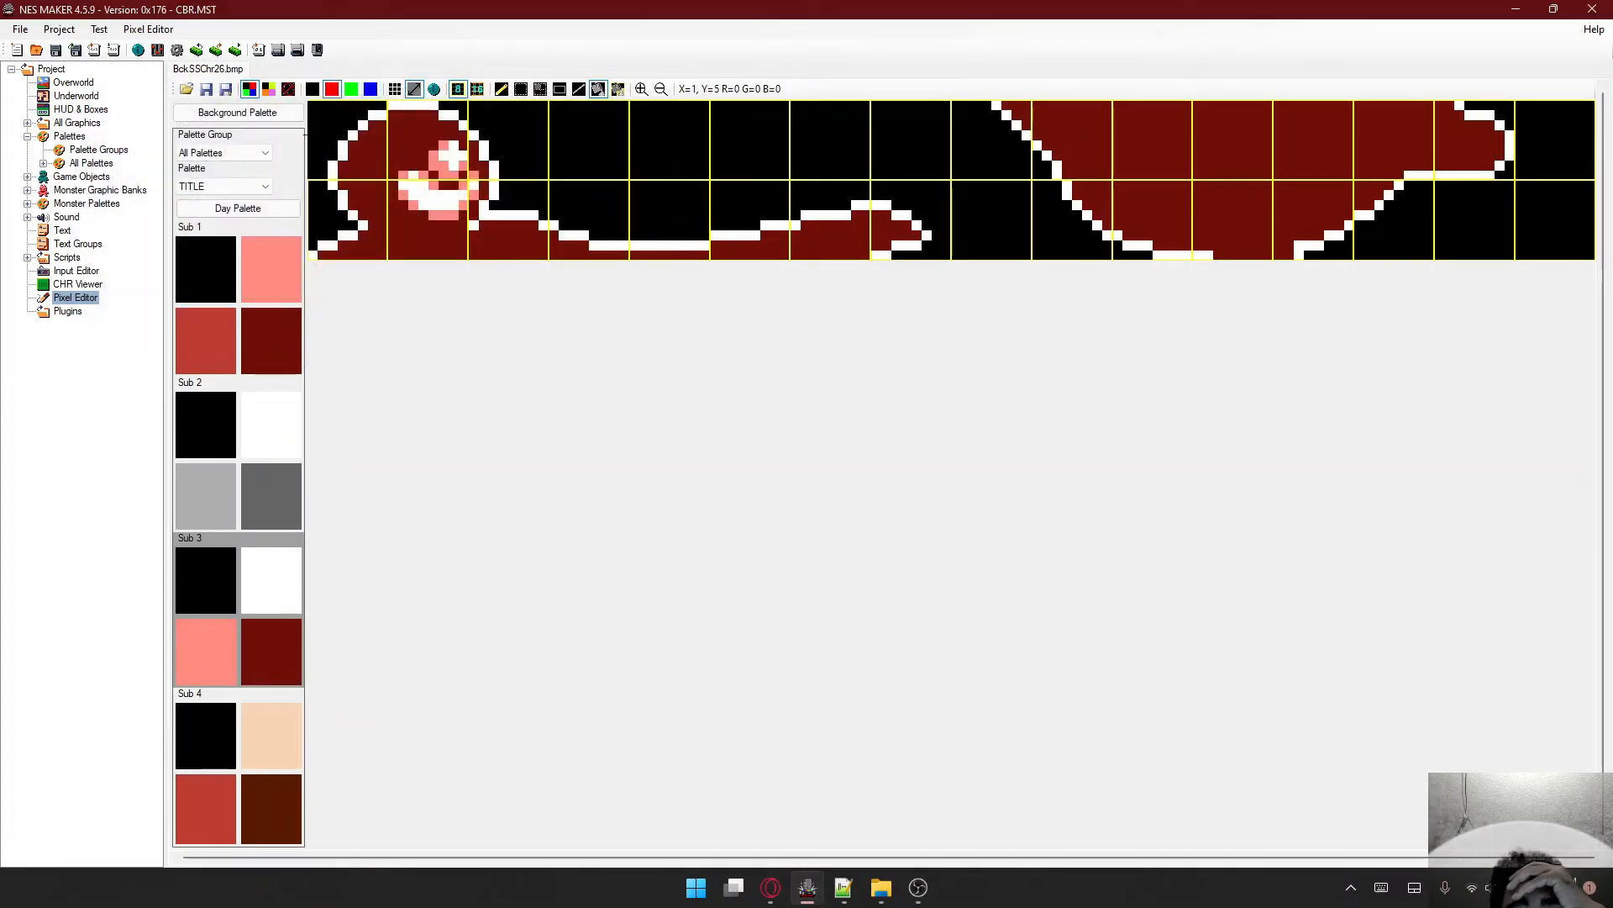
- Recolour the BckSSChr26 artwork's white, pink and dark red pixels with Sub 3's second, third and fourth colour slots
{"action": "left_click", "coordinate": [434, 197]}
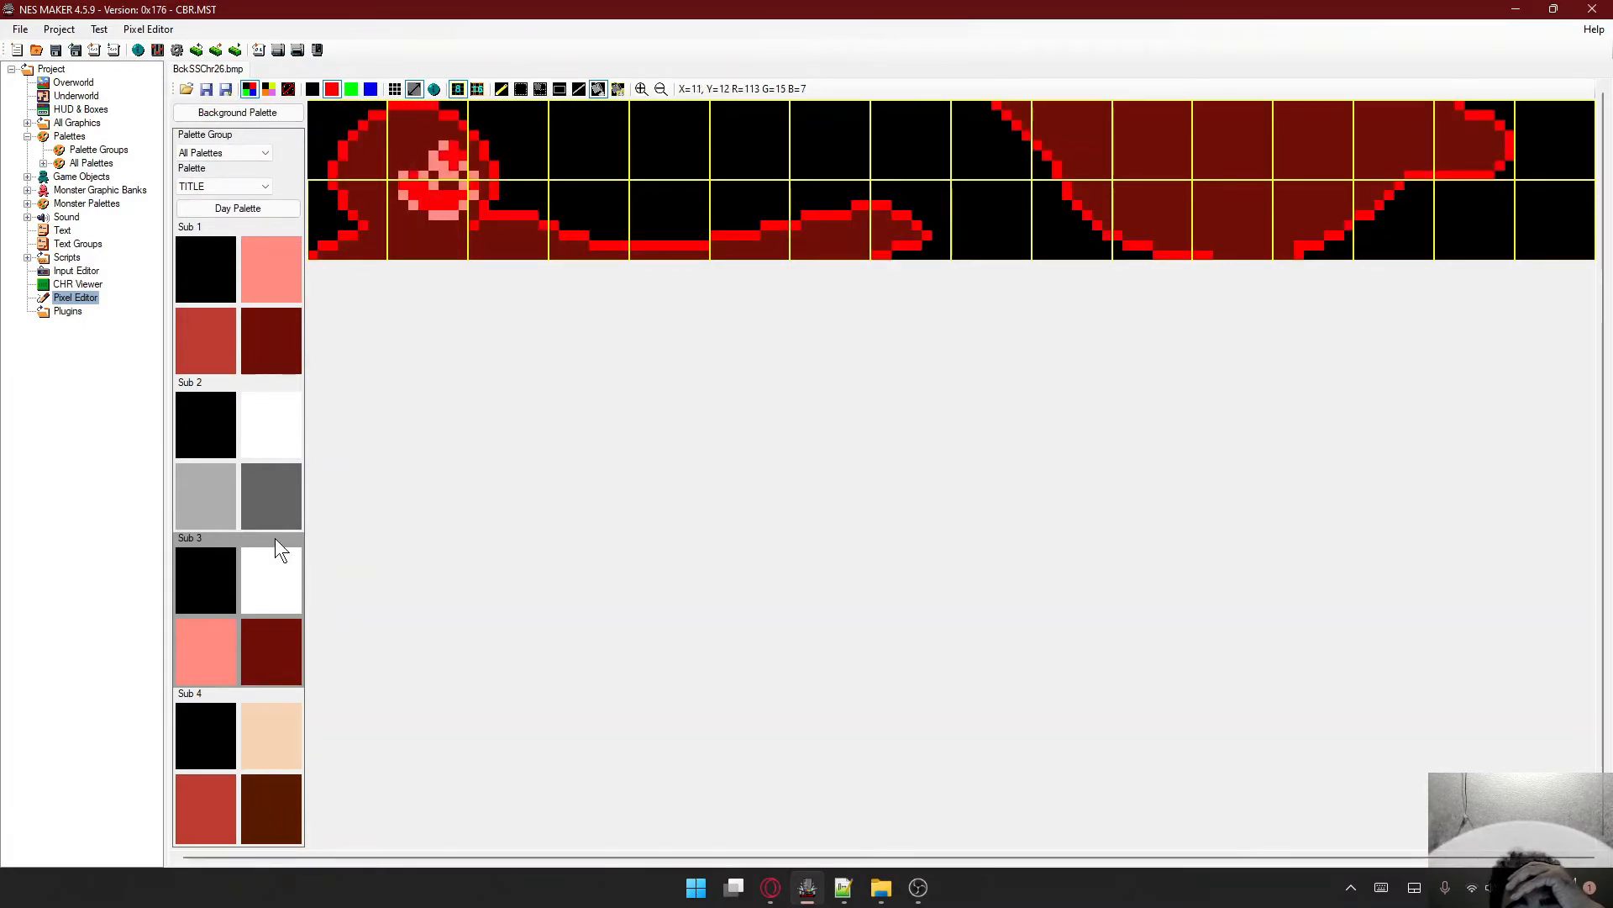
{"action": "left_click", "coordinate": [351, 88]}
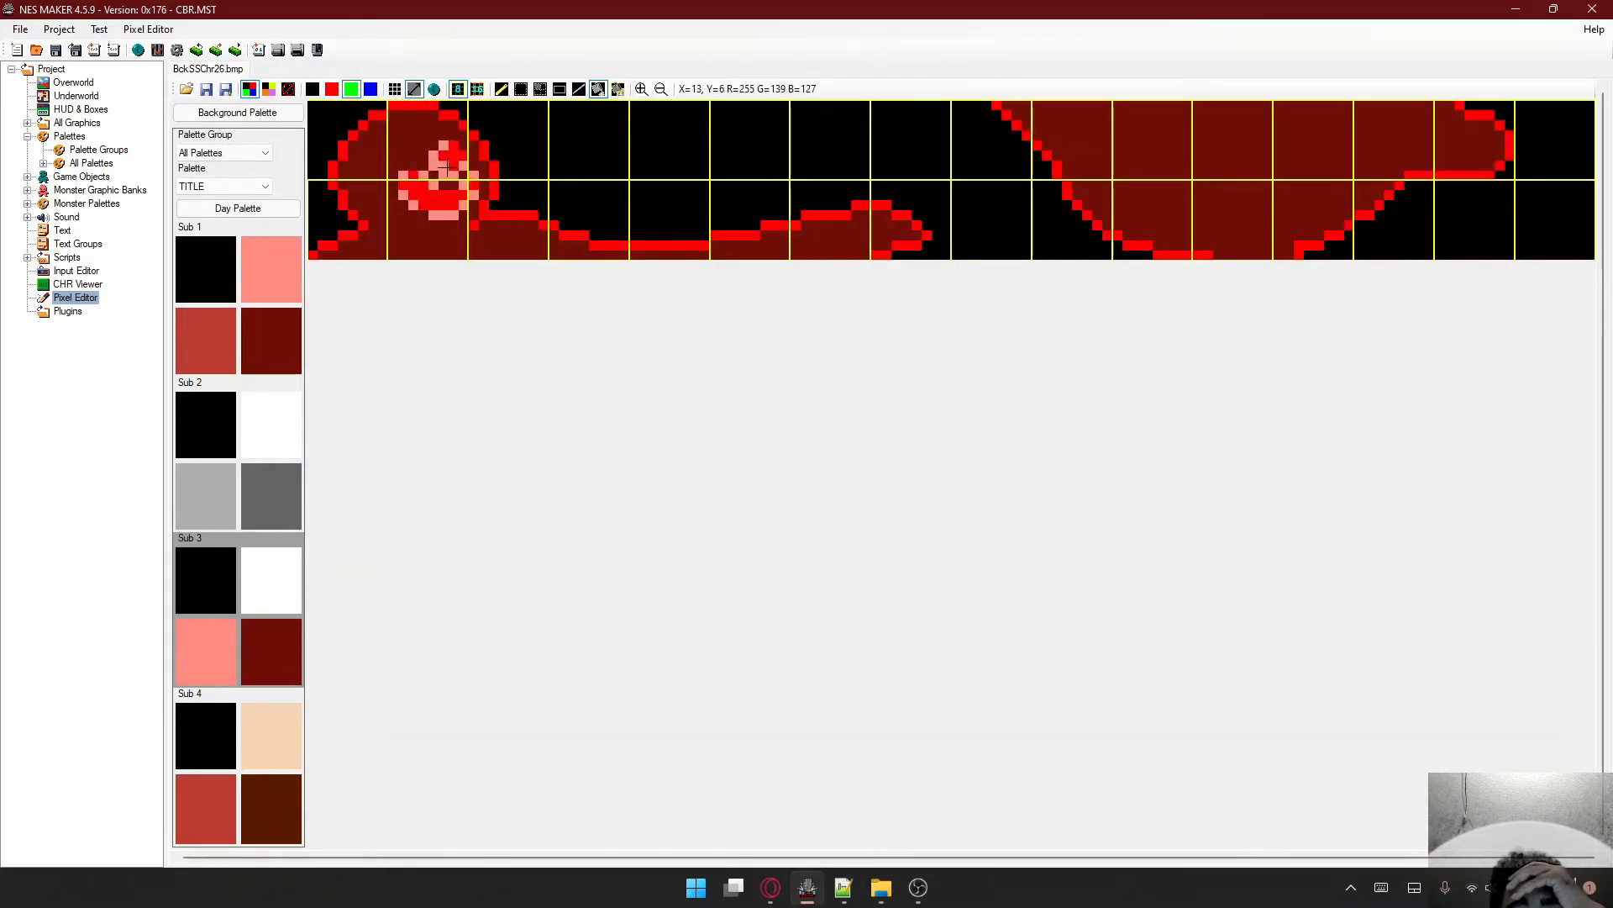
{"action": "left_click", "coordinate": [443, 172]}
{"action": "left_click", "coordinate": [371, 89]}
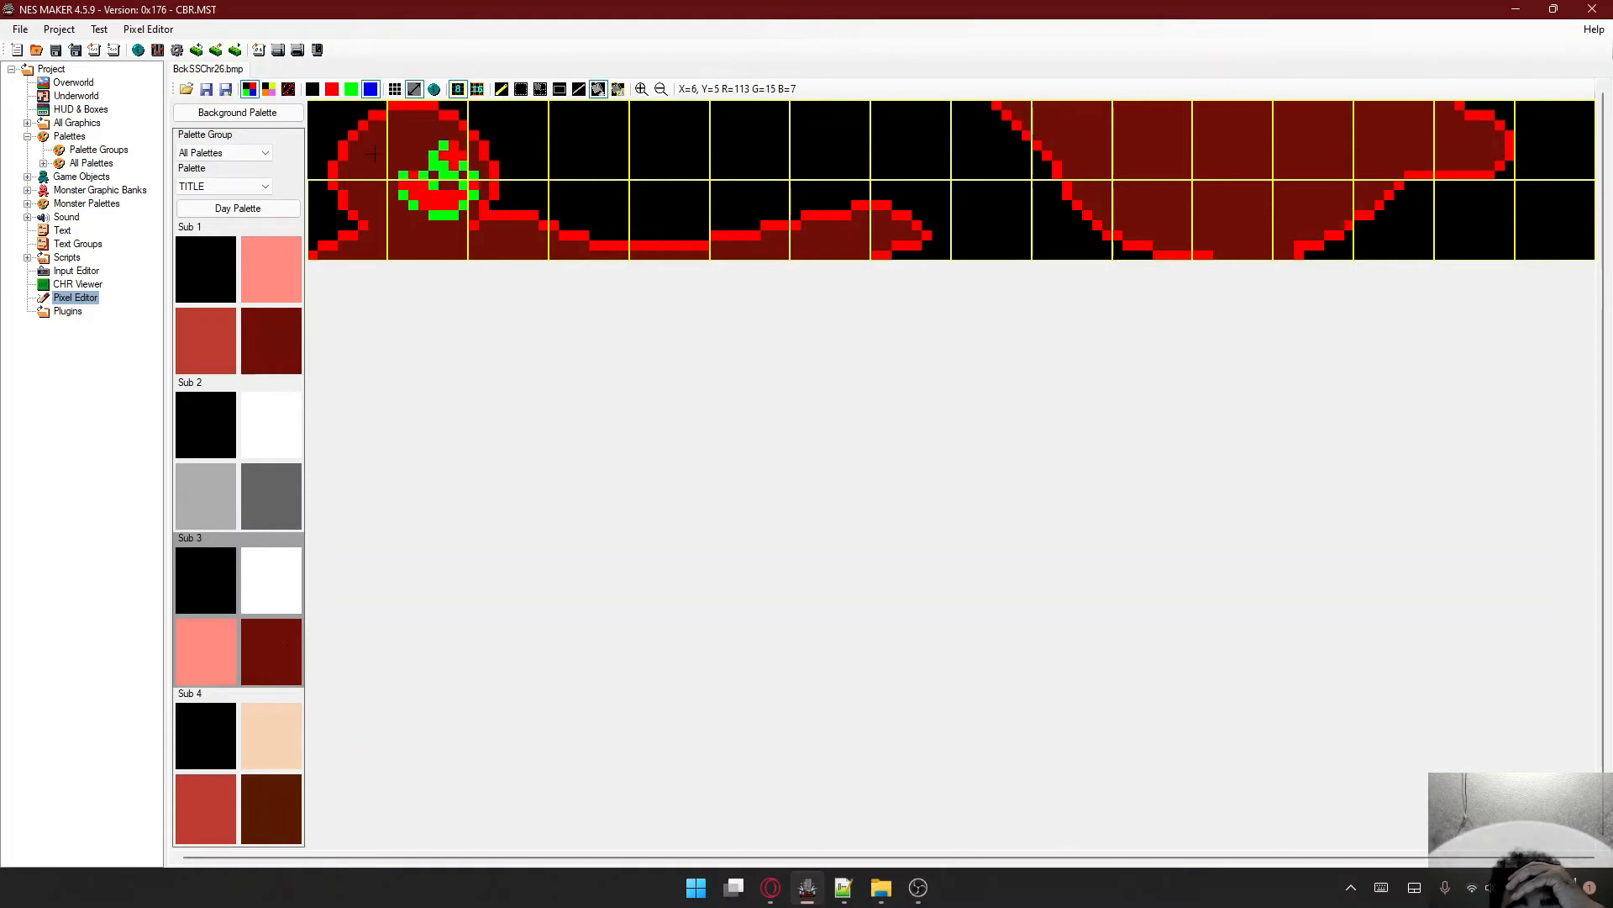
{"action": "left_click", "coordinate": [521, 244]}
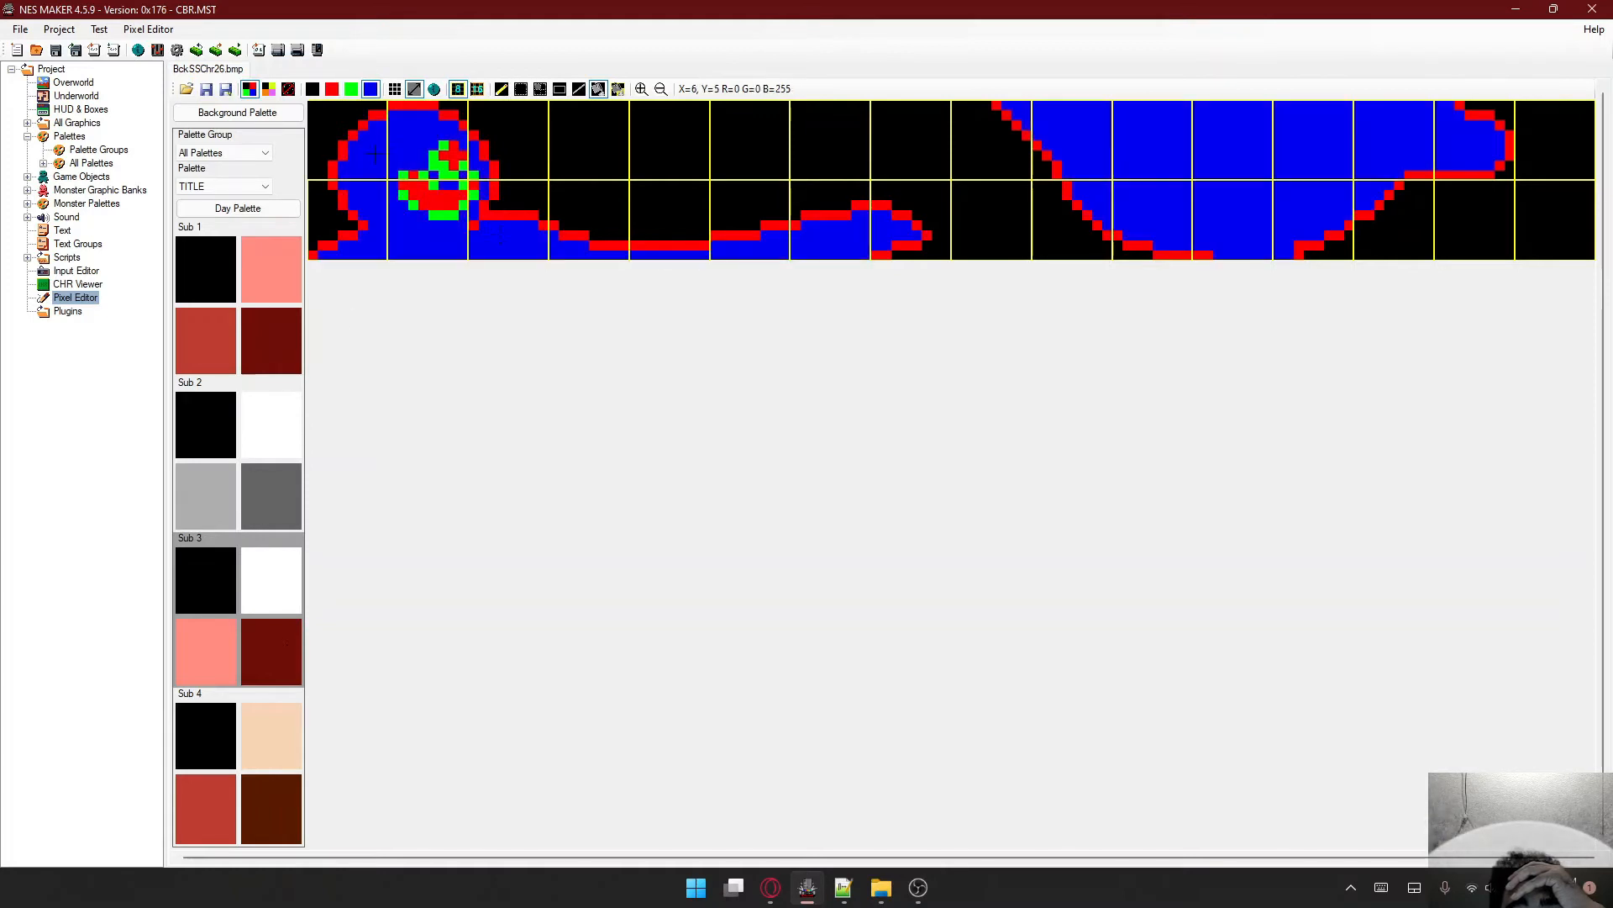
- Reload the BckSSChr25 tileset from the CBR graphics folder
{"action": "left_click", "coordinate": [184, 89]}
{"action": "scroll", "coordinate": [365, 256], "scroll_direction": "down", "scroll_amount": 6}
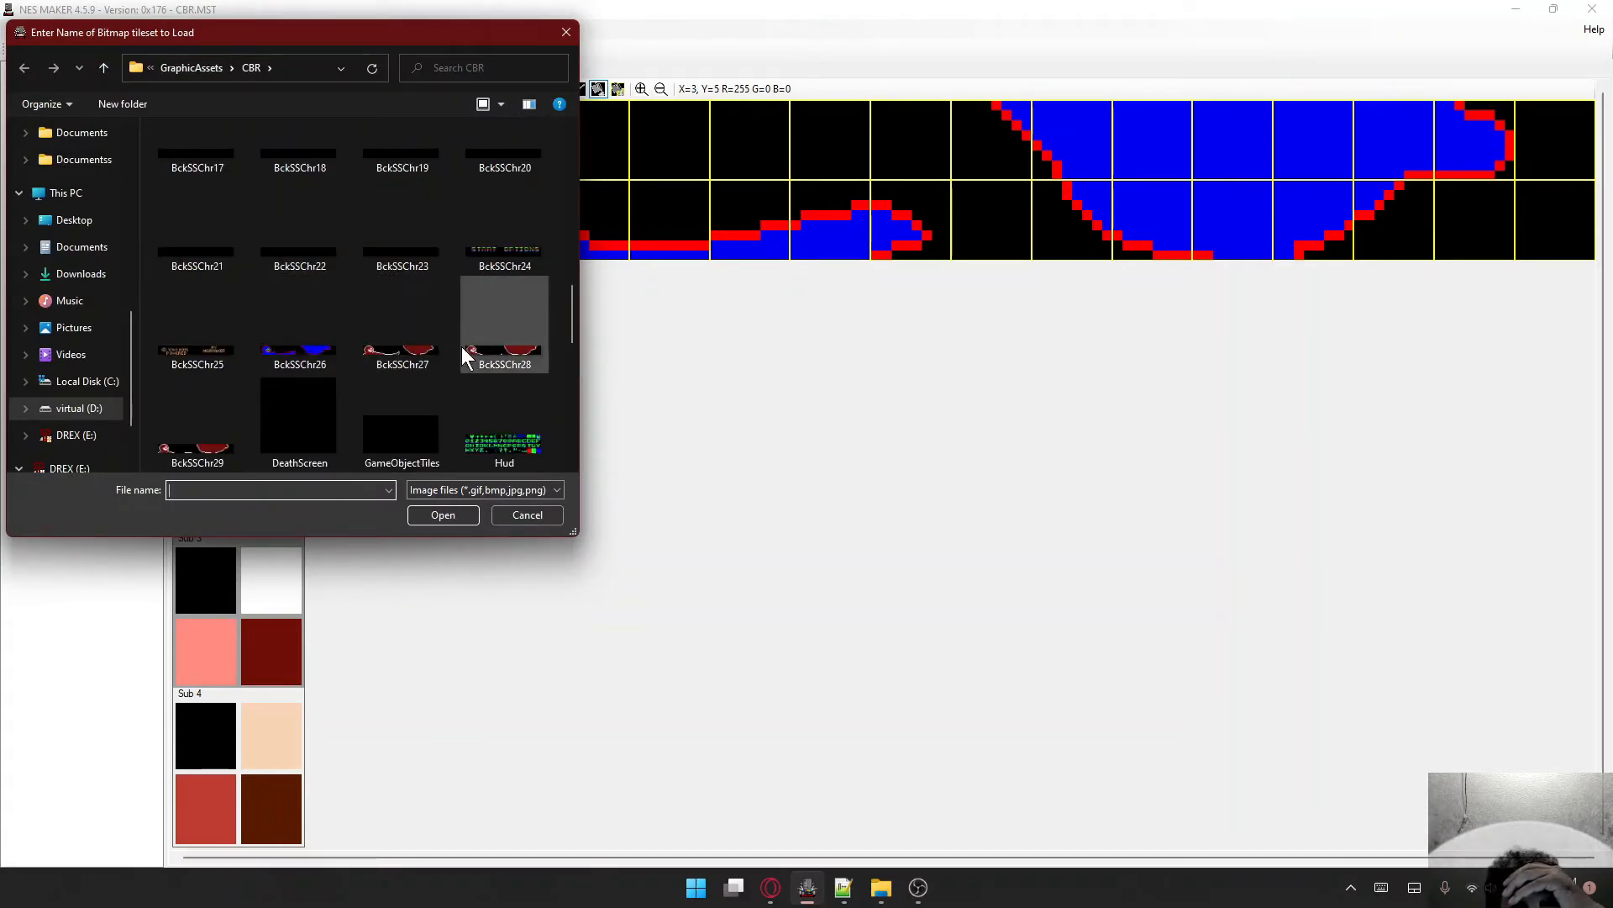
{"action": "scroll", "coordinate": [428, 345], "scroll_direction": "down", "scroll_amount": 2}
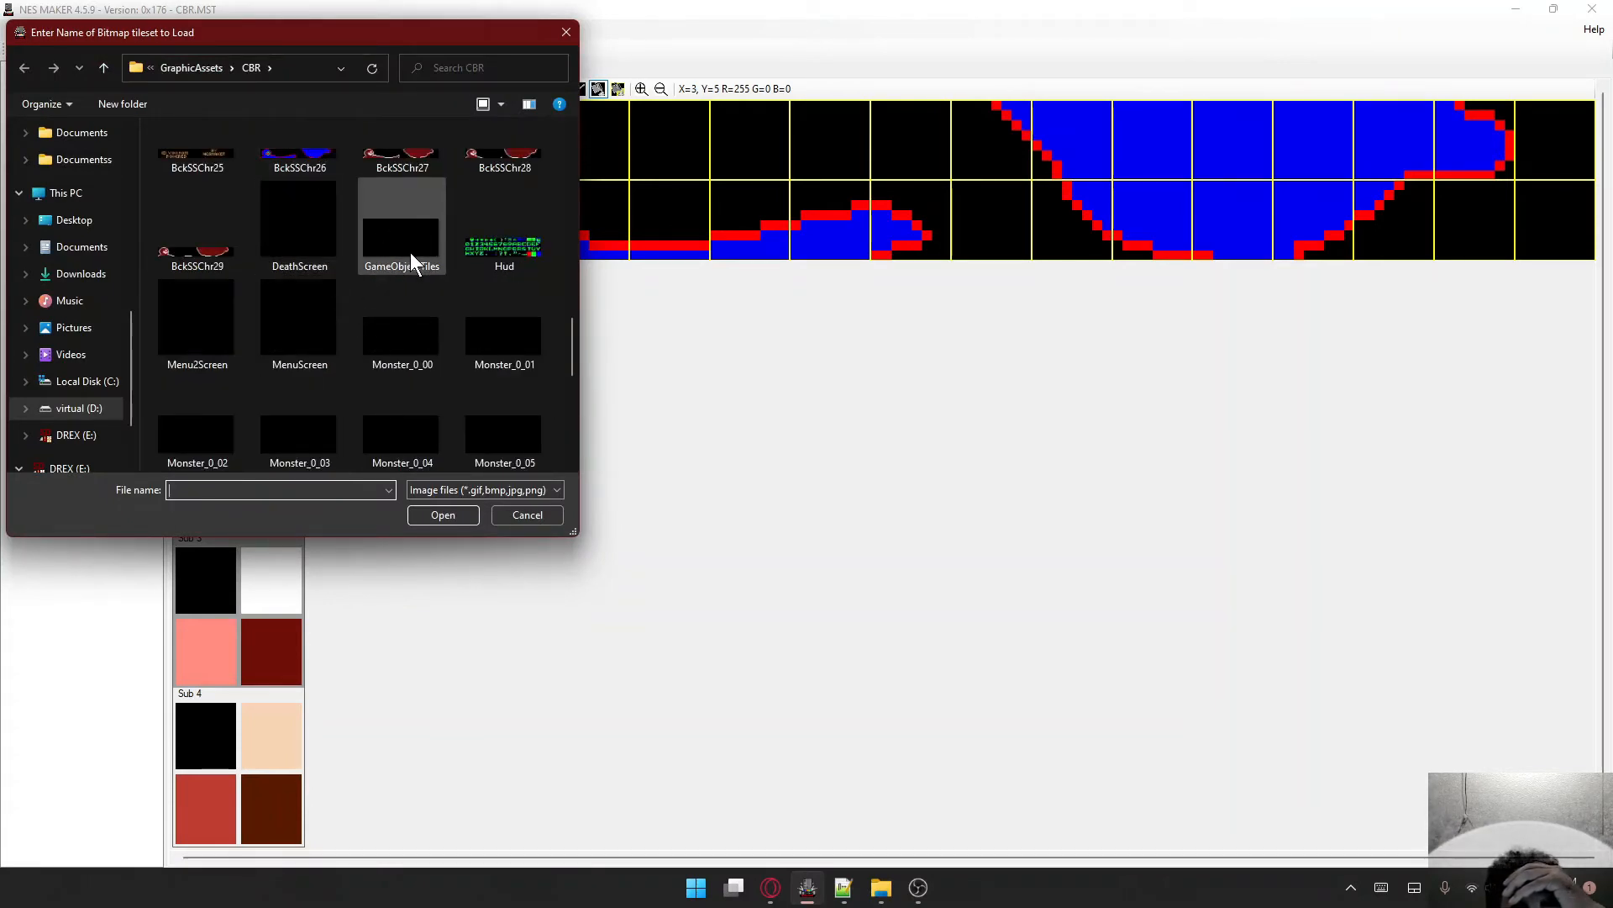
{"action": "scroll", "coordinate": [410, 252], "scroll_direction": "down", "scroll_amount": 5}
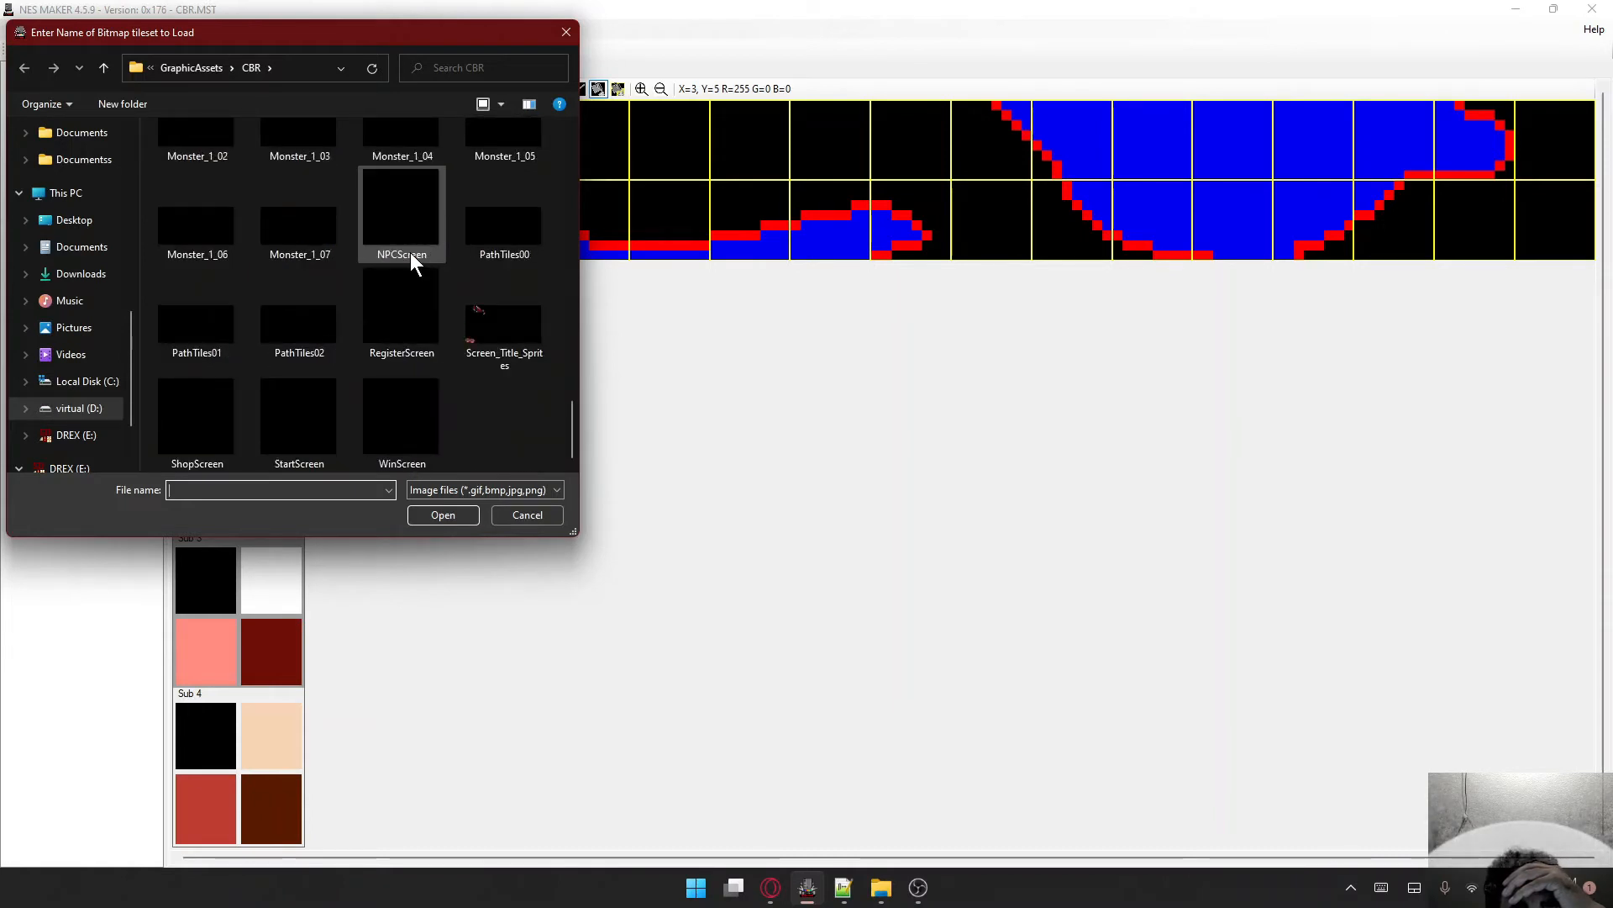
{"action": "scroll", "coordinate": [410, 253], "scroll_direction": "up", "scroll_amount": 8}
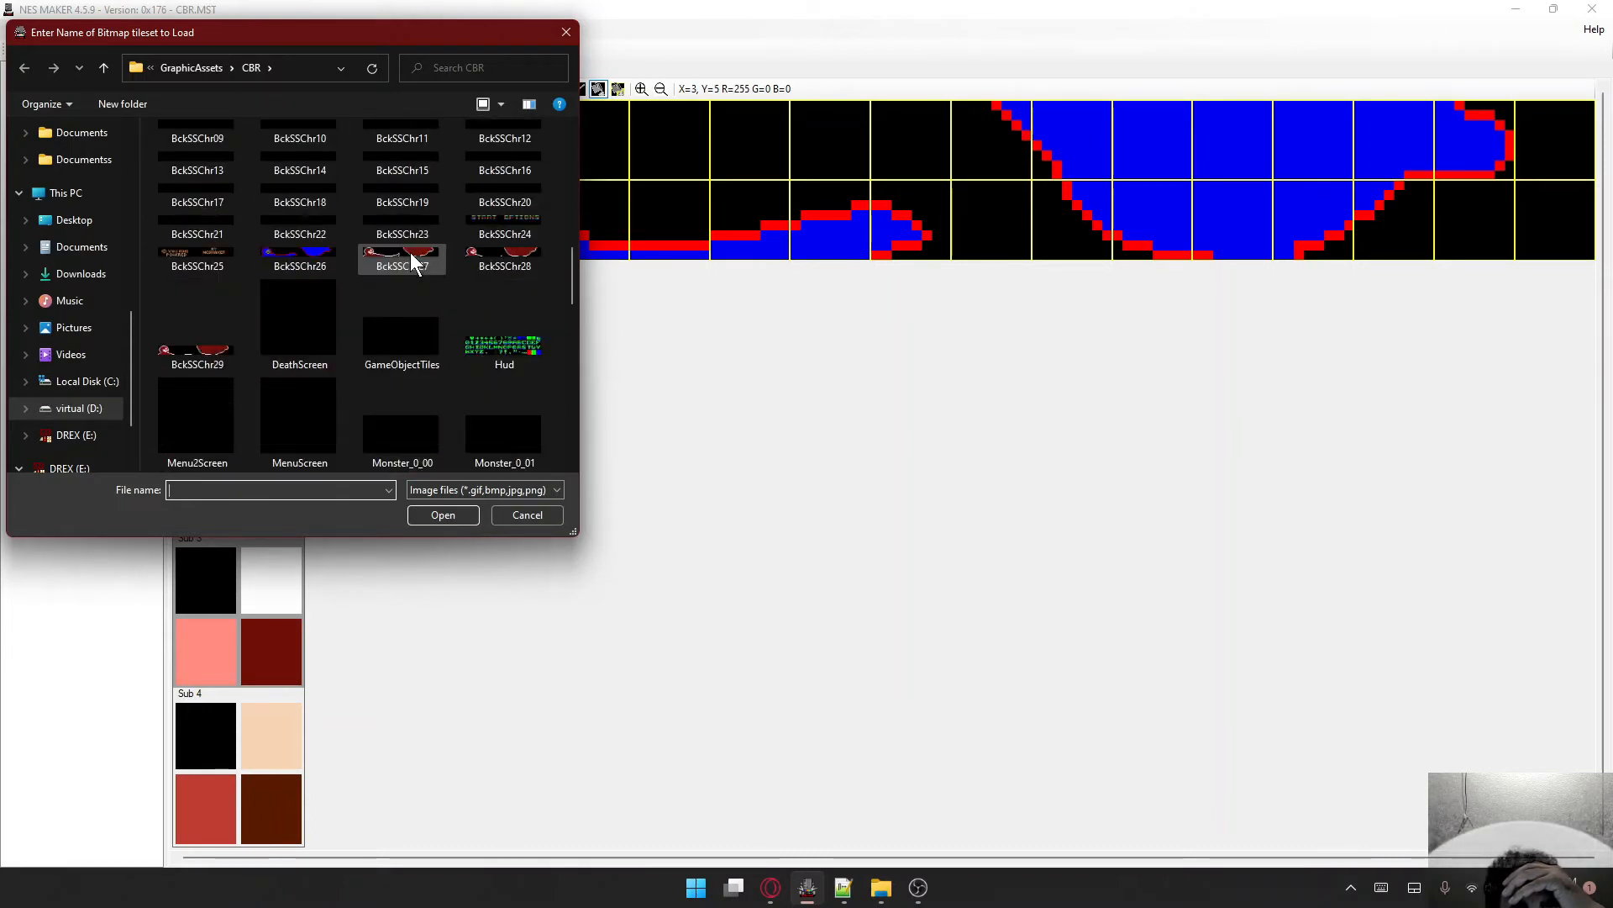
{"action": "double_click", "coordinate": [216, 246]}
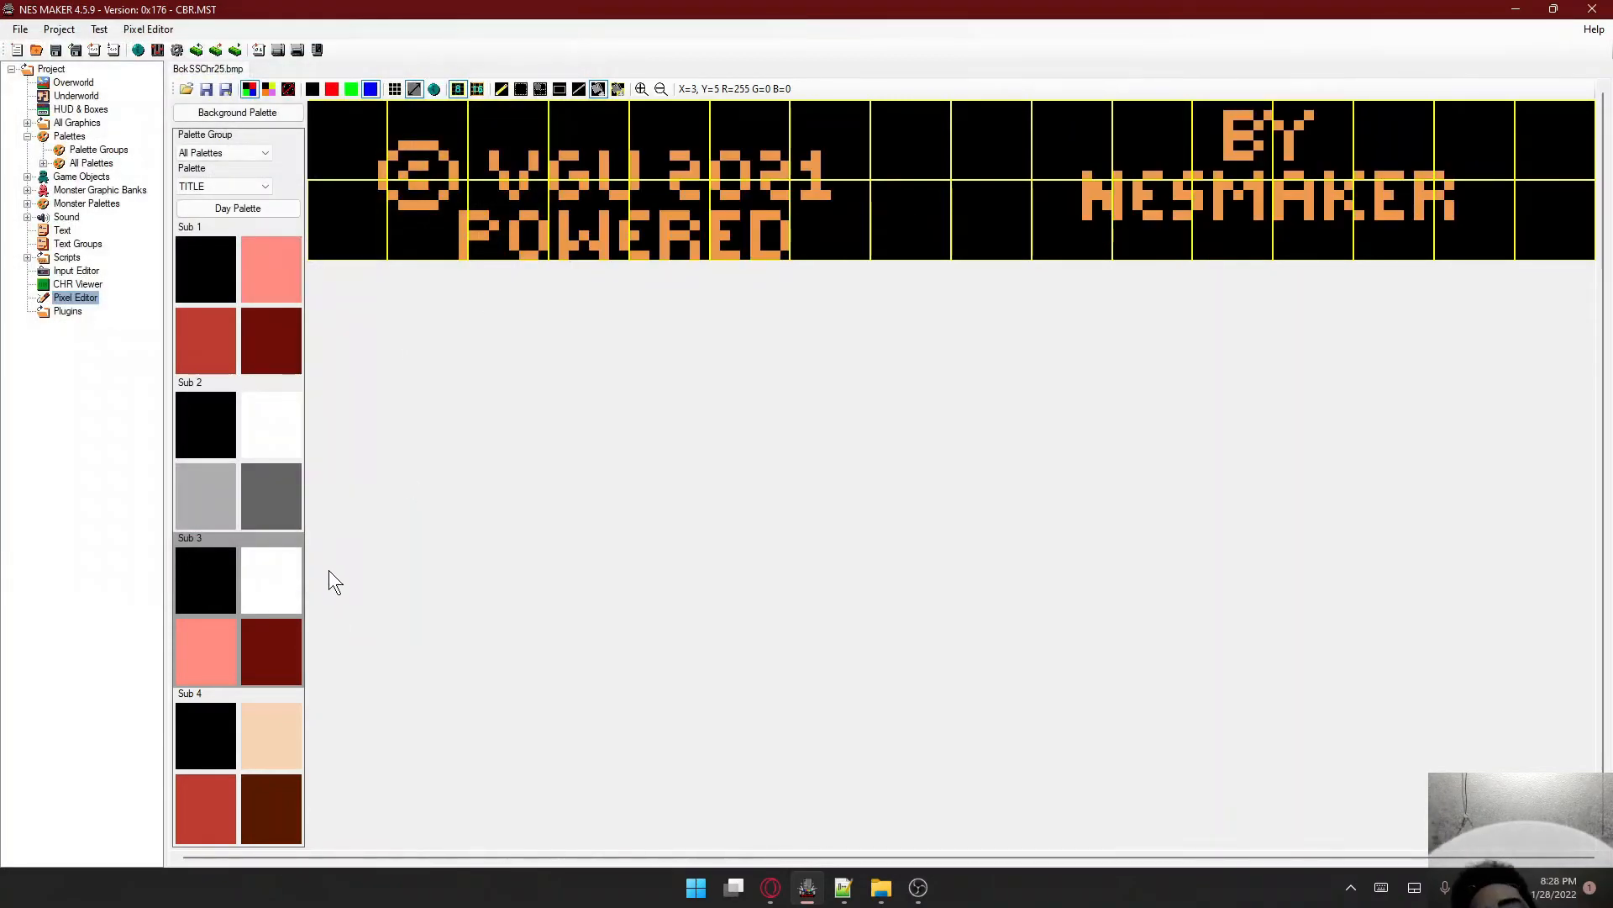
- Set Sub 4's second colour to 27 and recolour the orange copyright and NESMAKER text with that slot
{"action": "left_click", "coordinate": [292, 729]}
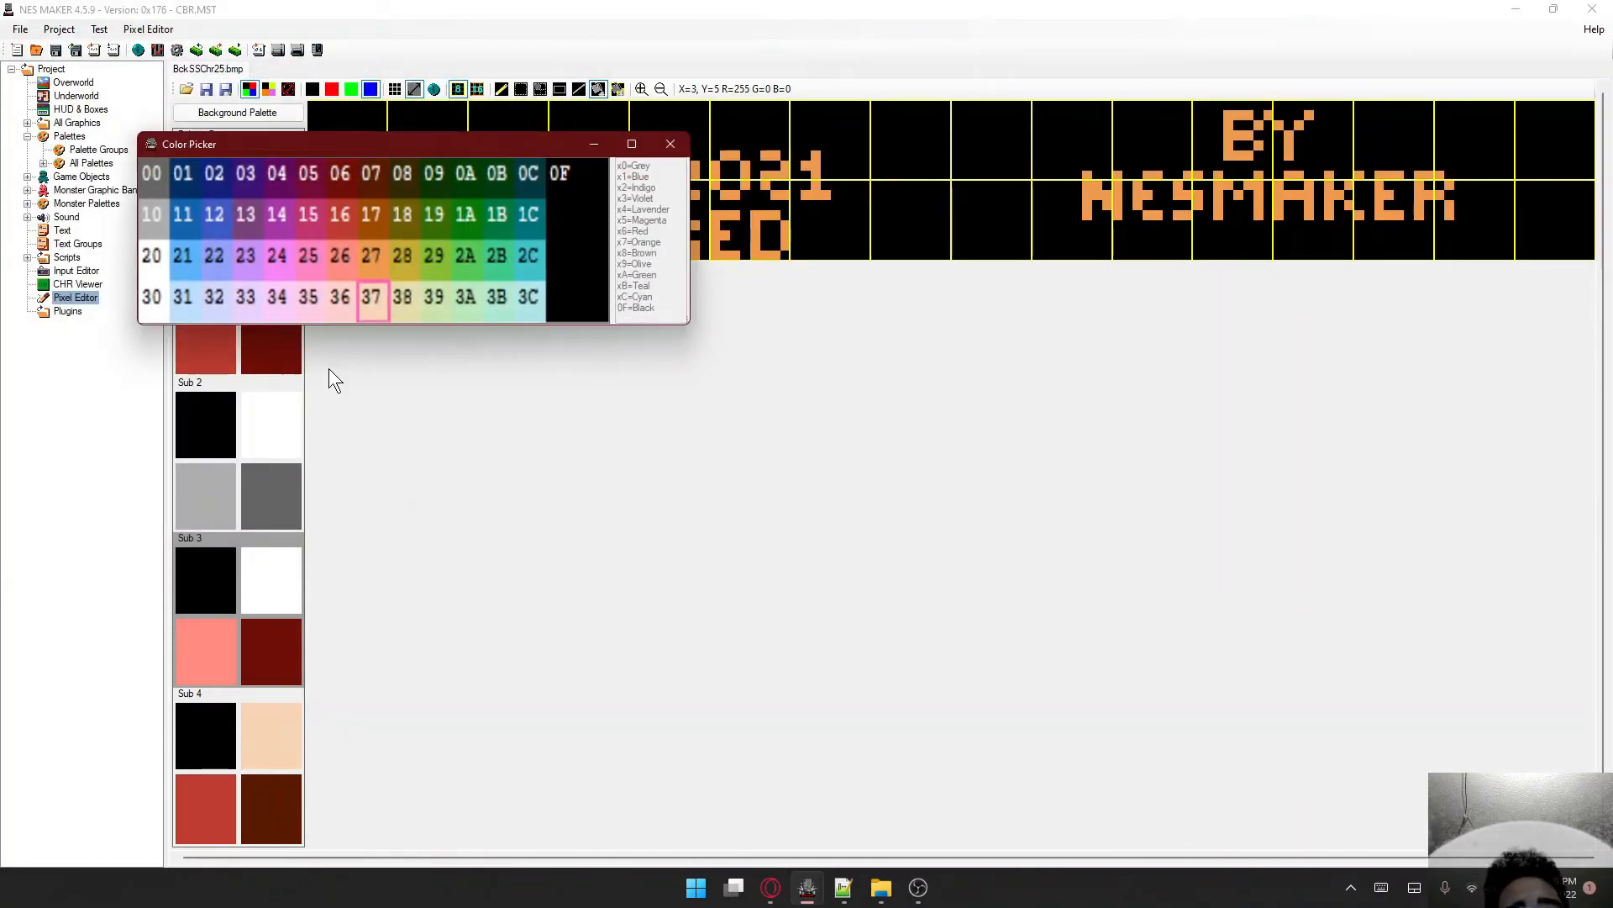
{"action": "left_click", "coordinate": [380, 269]}
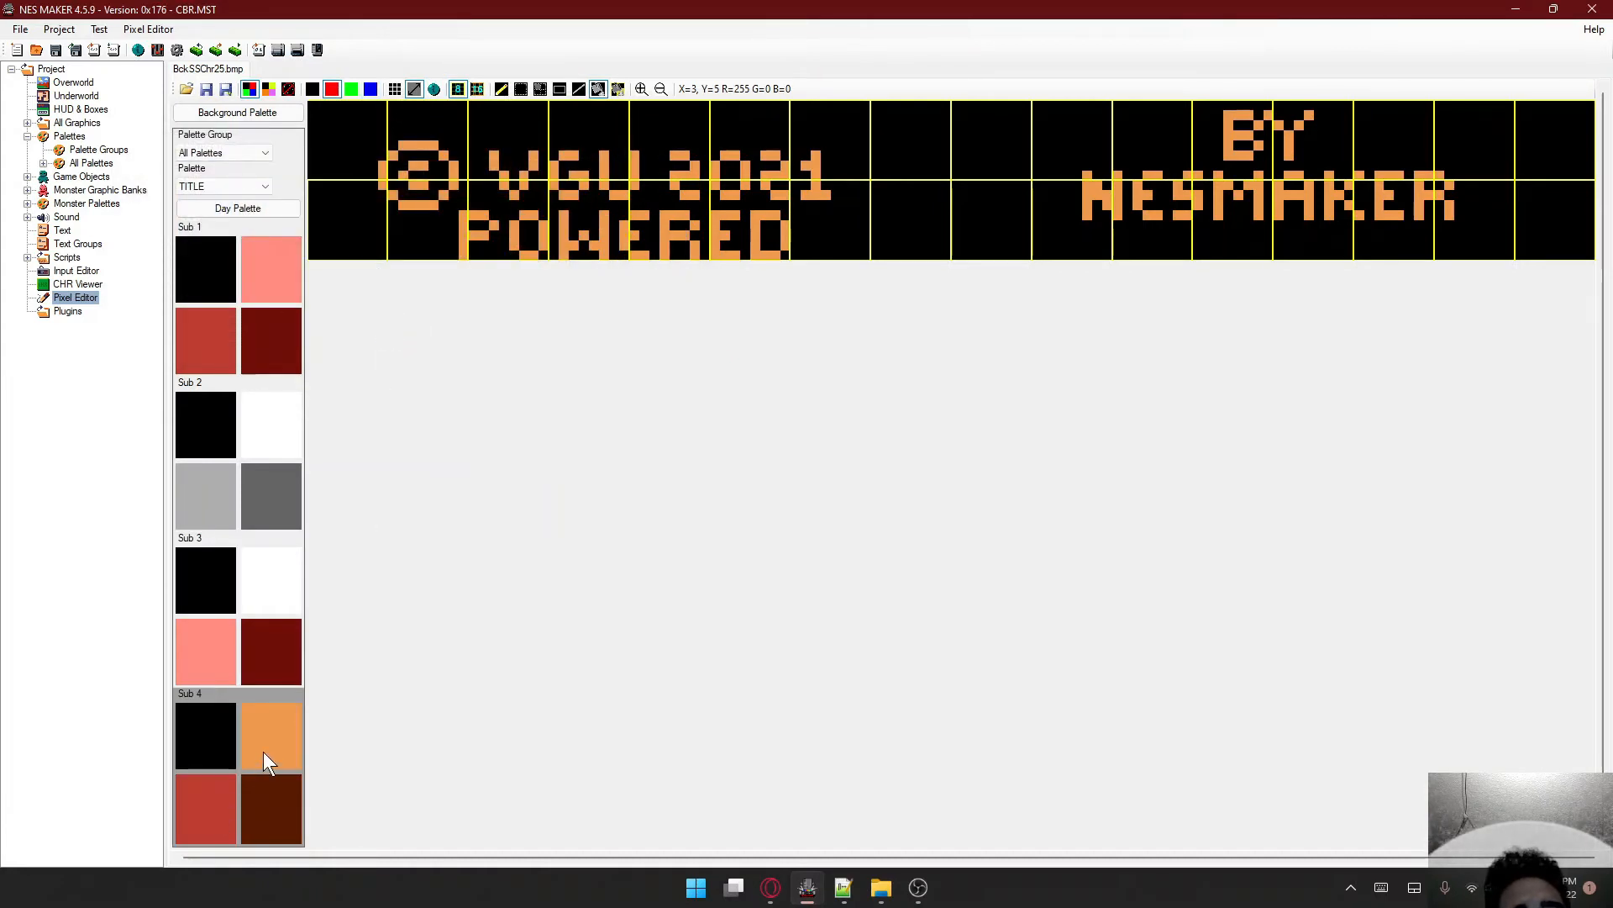
{"action": "left_click", "coordinate": [592, 87]}
{"action": "left_click", "coordinate": [537, 168]}
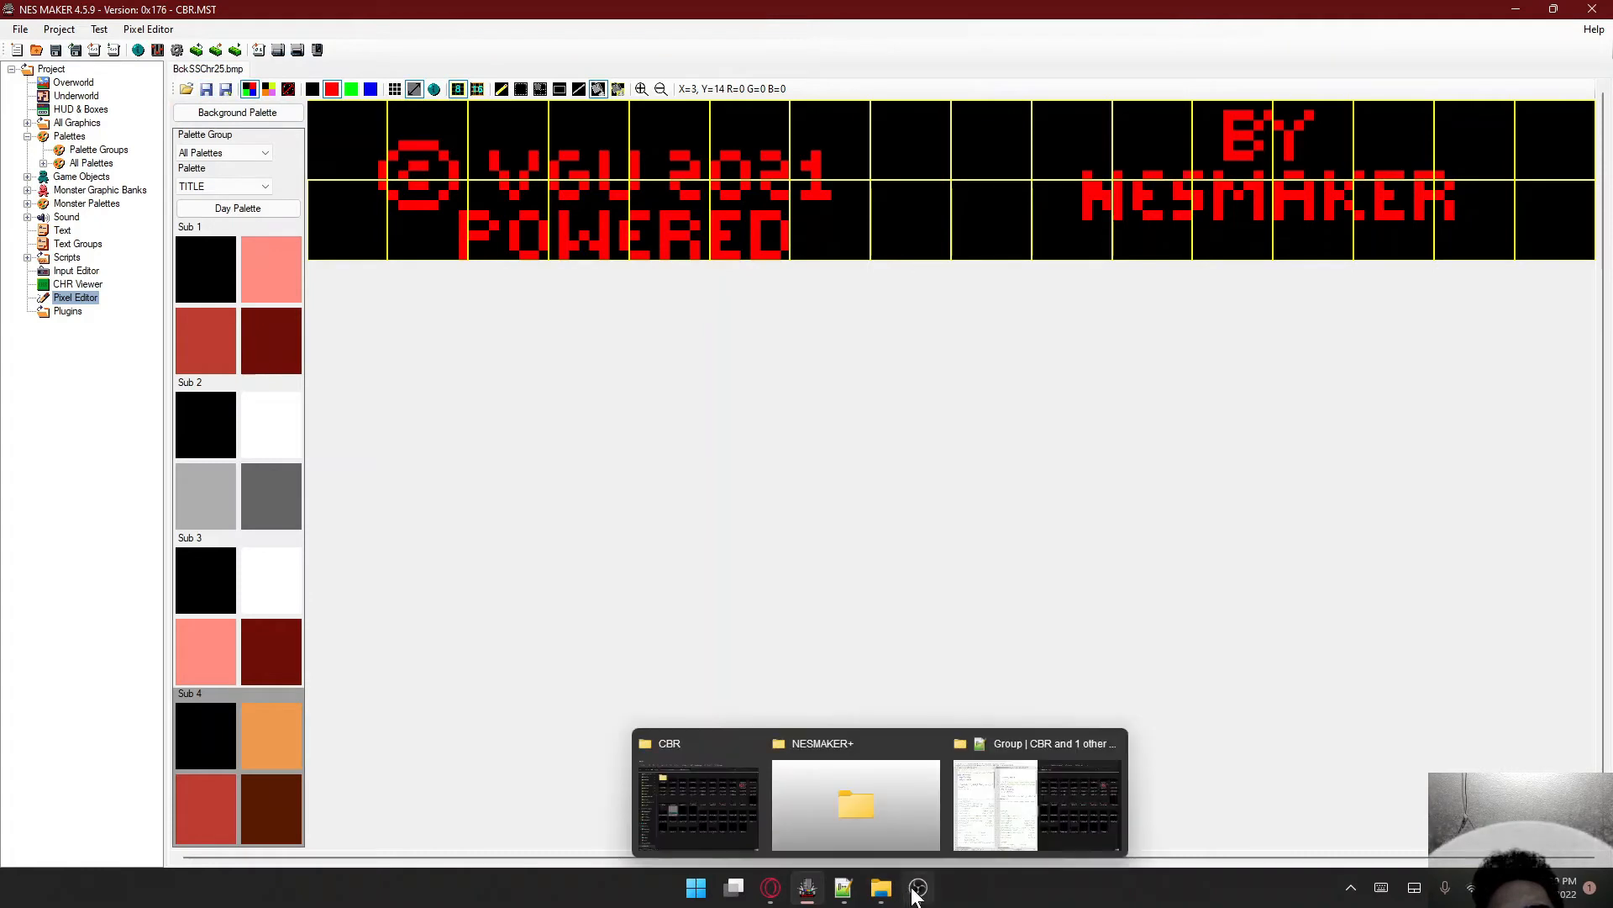
- Load the Screen_Title_Sprites tileset from the CBR graphics folder
{"action": "left_click", "coordinate": [185, 89]}
{"action": "scroll", "coordinate": [355, 280], "scroll_direction": "down", "scroll_amount": 2}
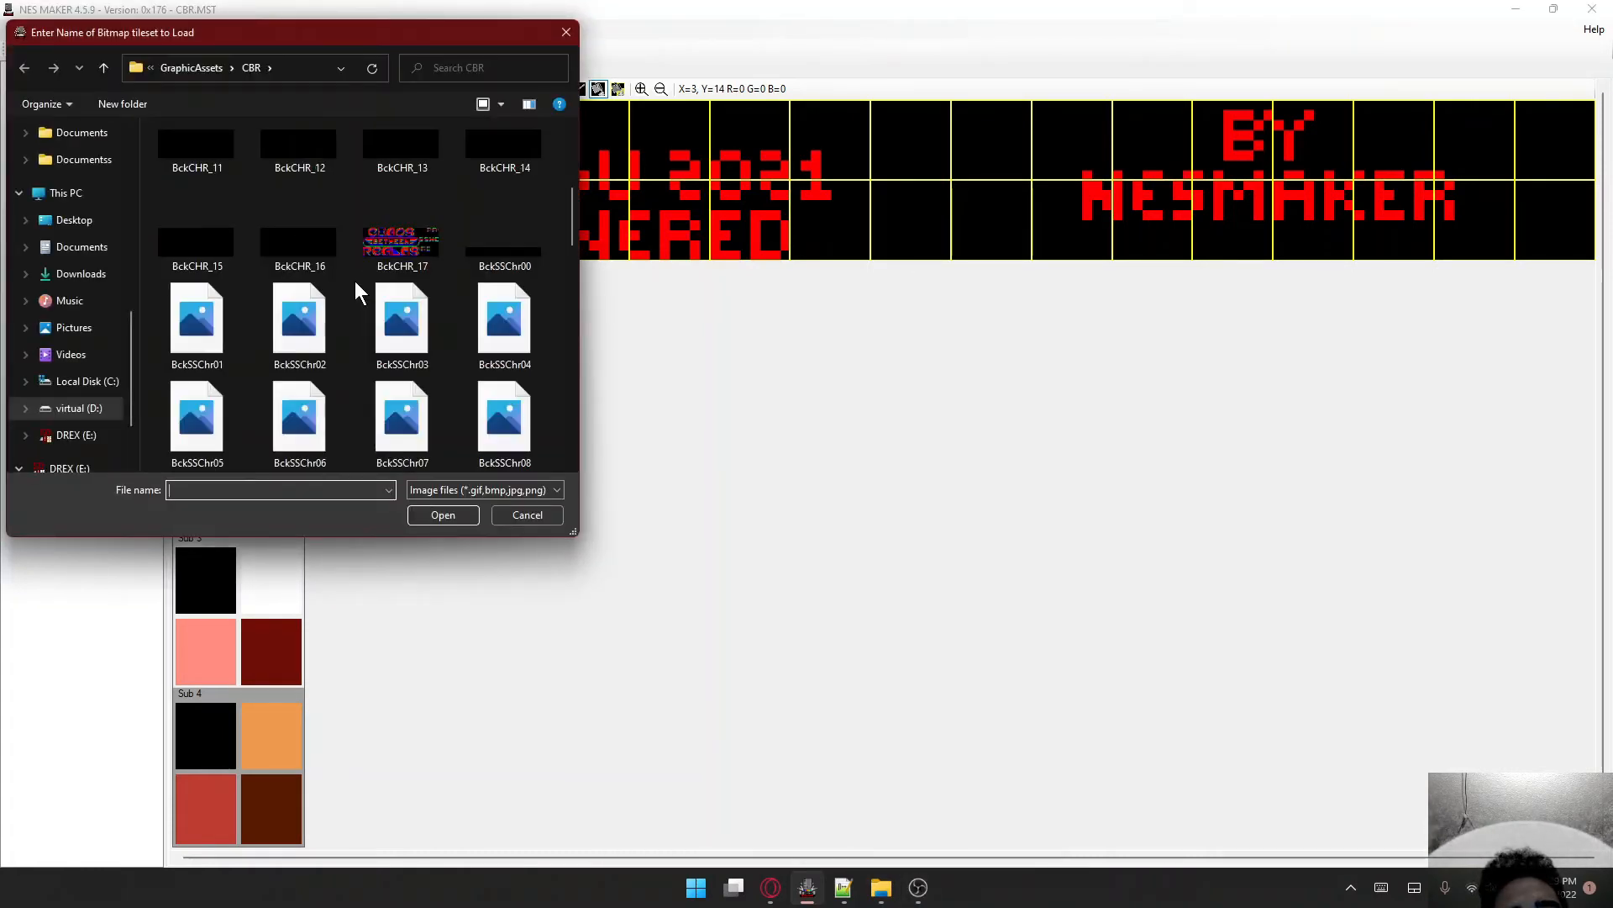
{"action": "scroll", "coordinate": [354, 281], "scroll_direction": "down", "scroll_amount": 8}
{"action": "scroll", "coordinate": [355, 281], "scroll_direction": "up", "scroll_amount": 3}
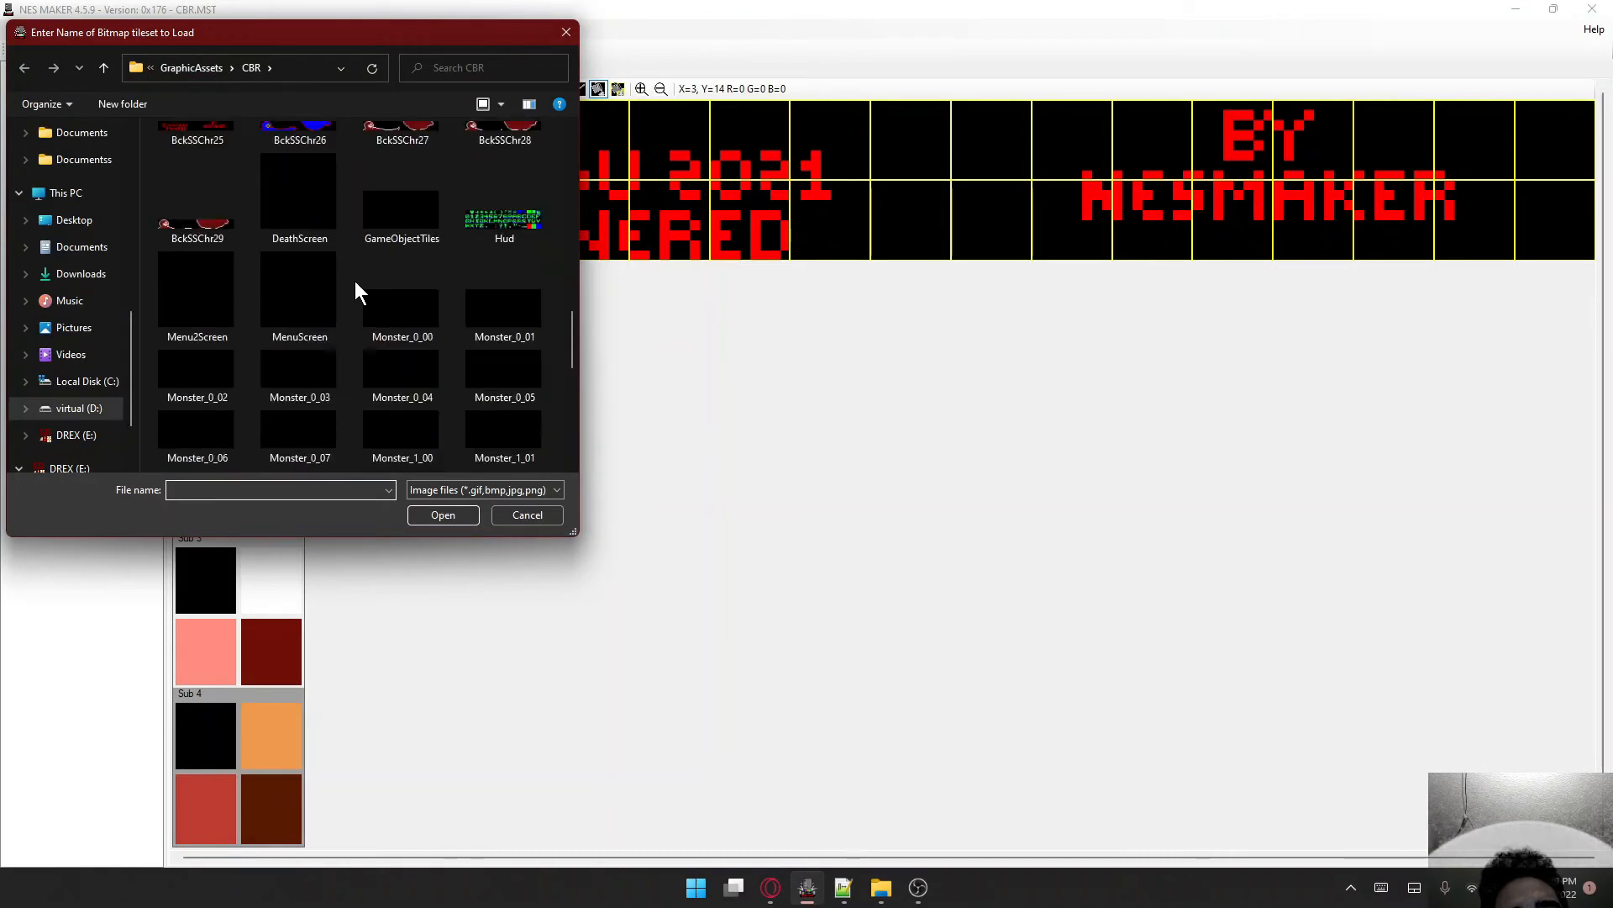
{"action": "scroll", "coordinate": [354, 280], "scroll_direction": "down", "scroll_amount": 4}
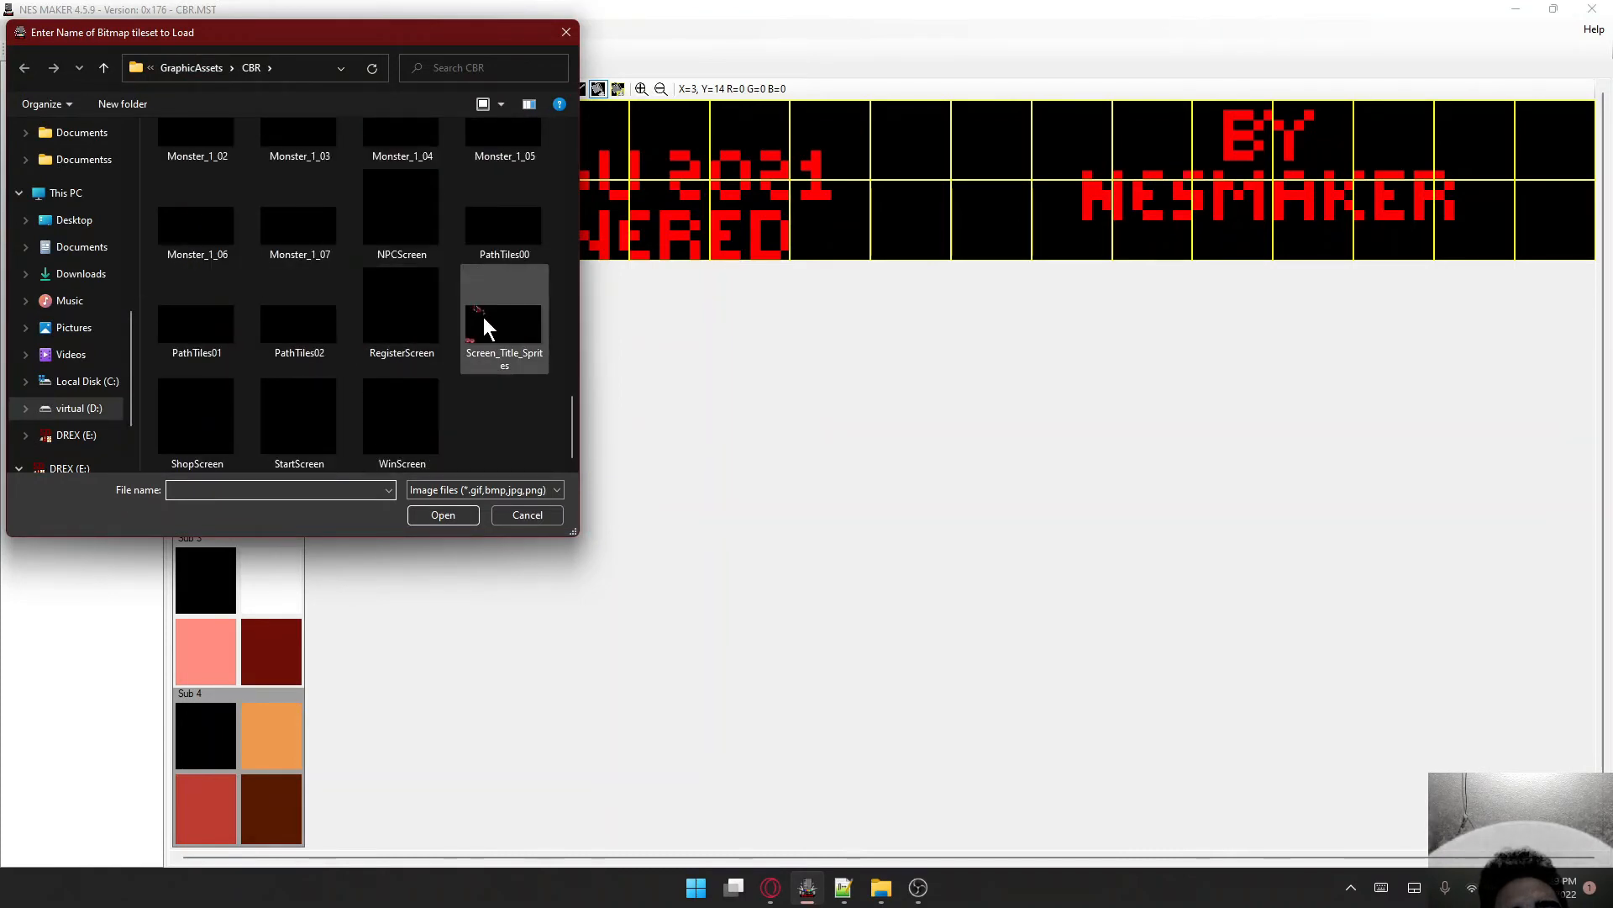
{"action": "double_click", "coordinate": [484, 319]}
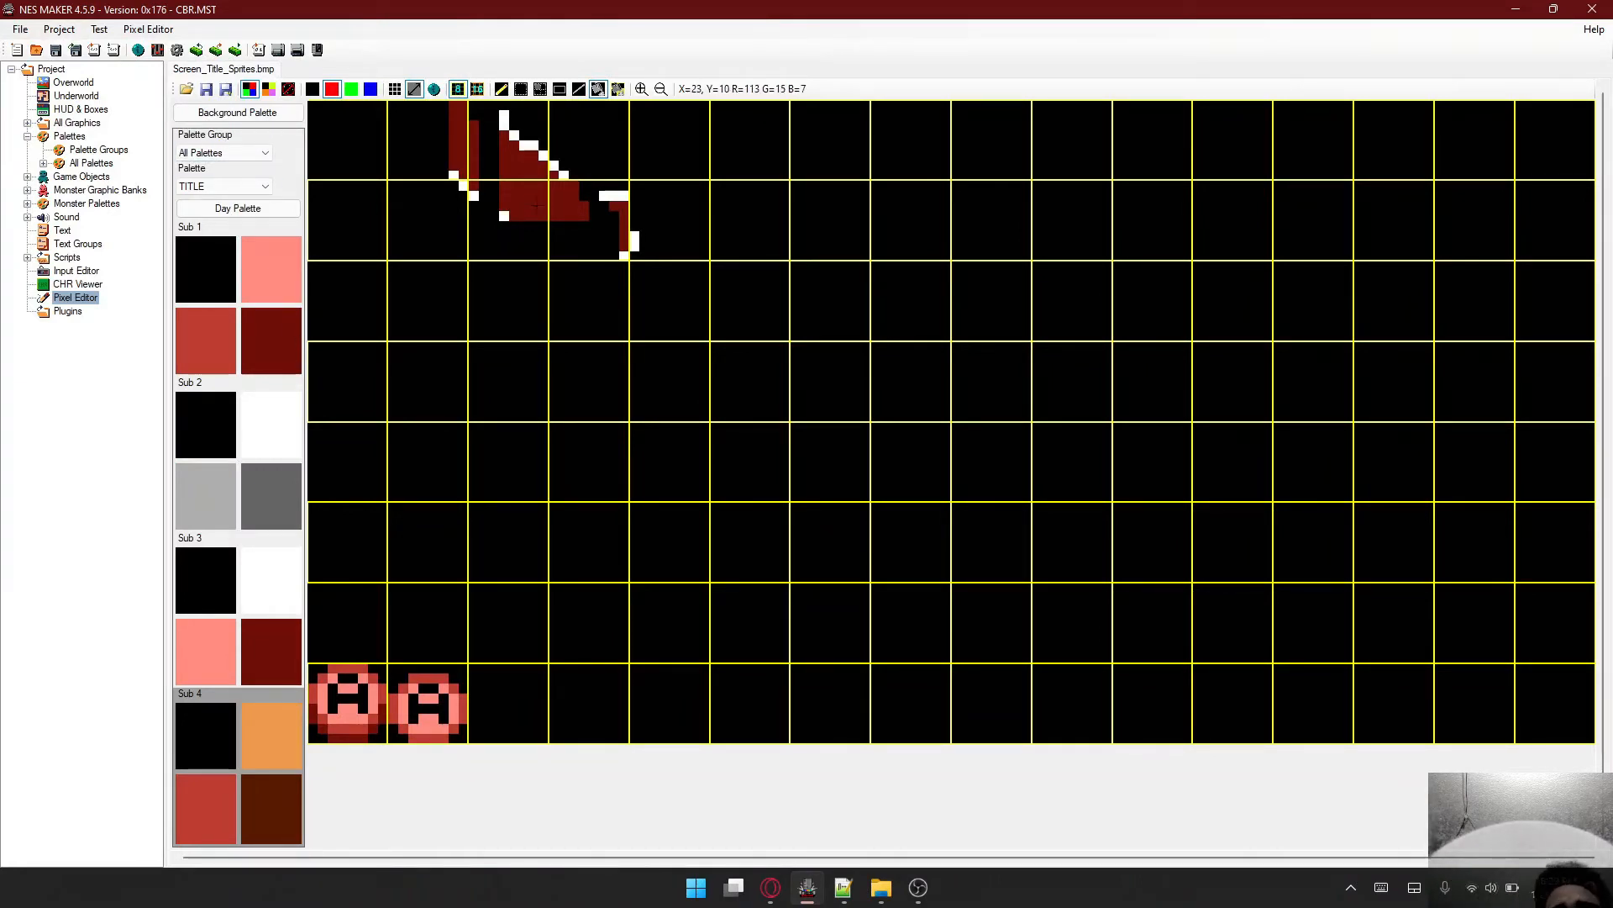
- Switch from background to monster palettes, select Sub 1 and assign it a palette from further down the monster palette list
{"action": "left_click", "coordinate": [225, 116]}
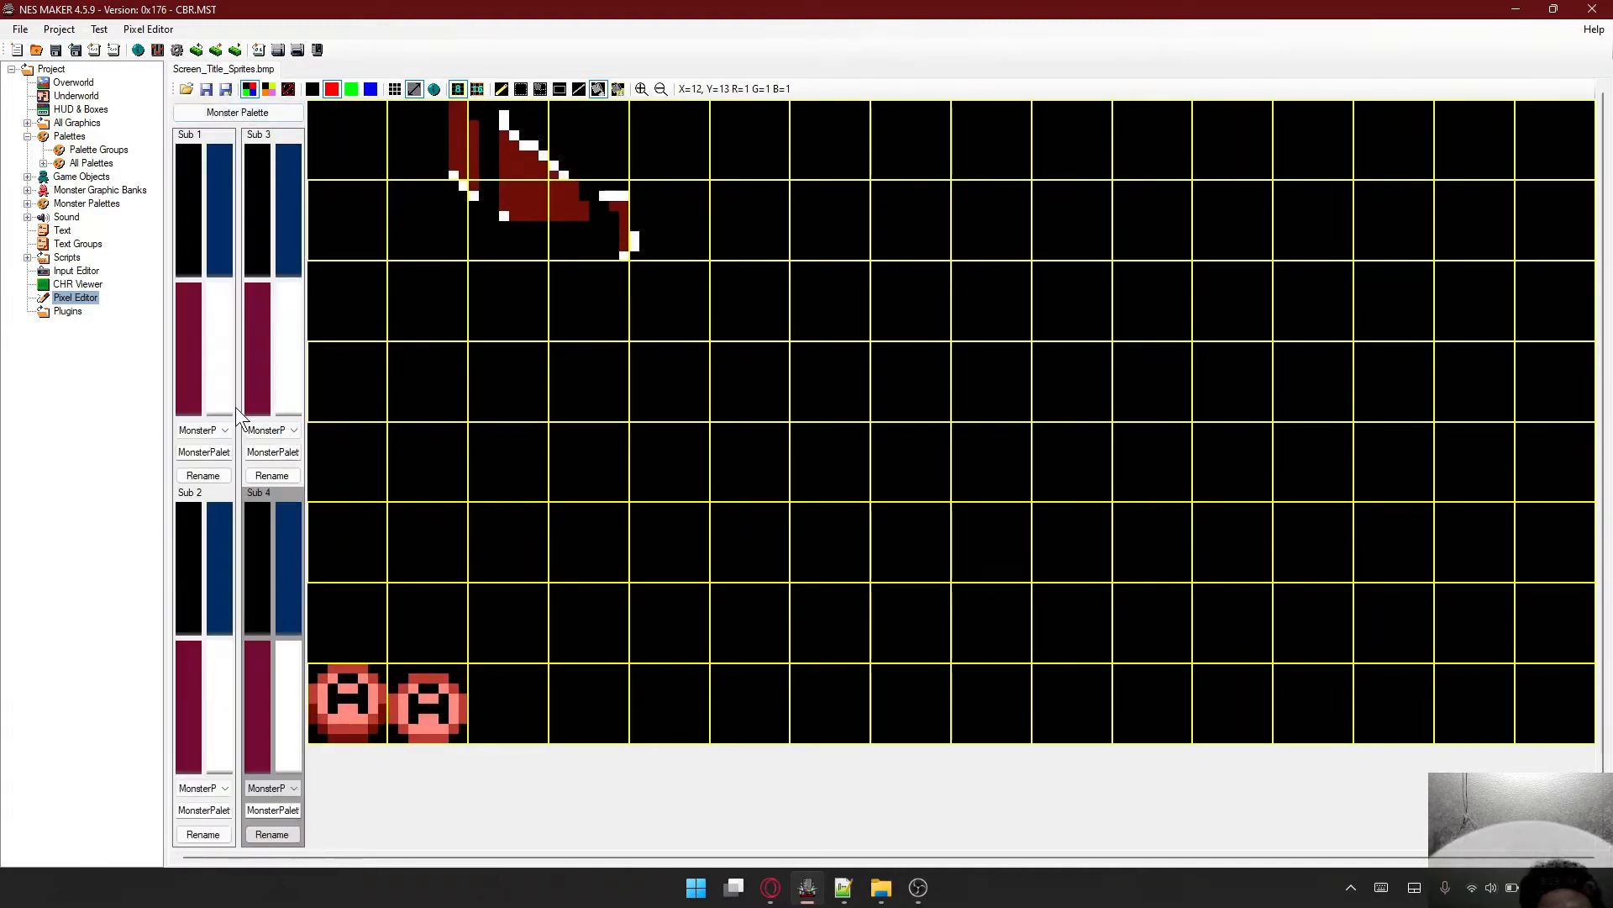
{"action": "left_click", "coordinate": [218, 368]}
{"action": "left_click", "coordinate": [220, 247]}
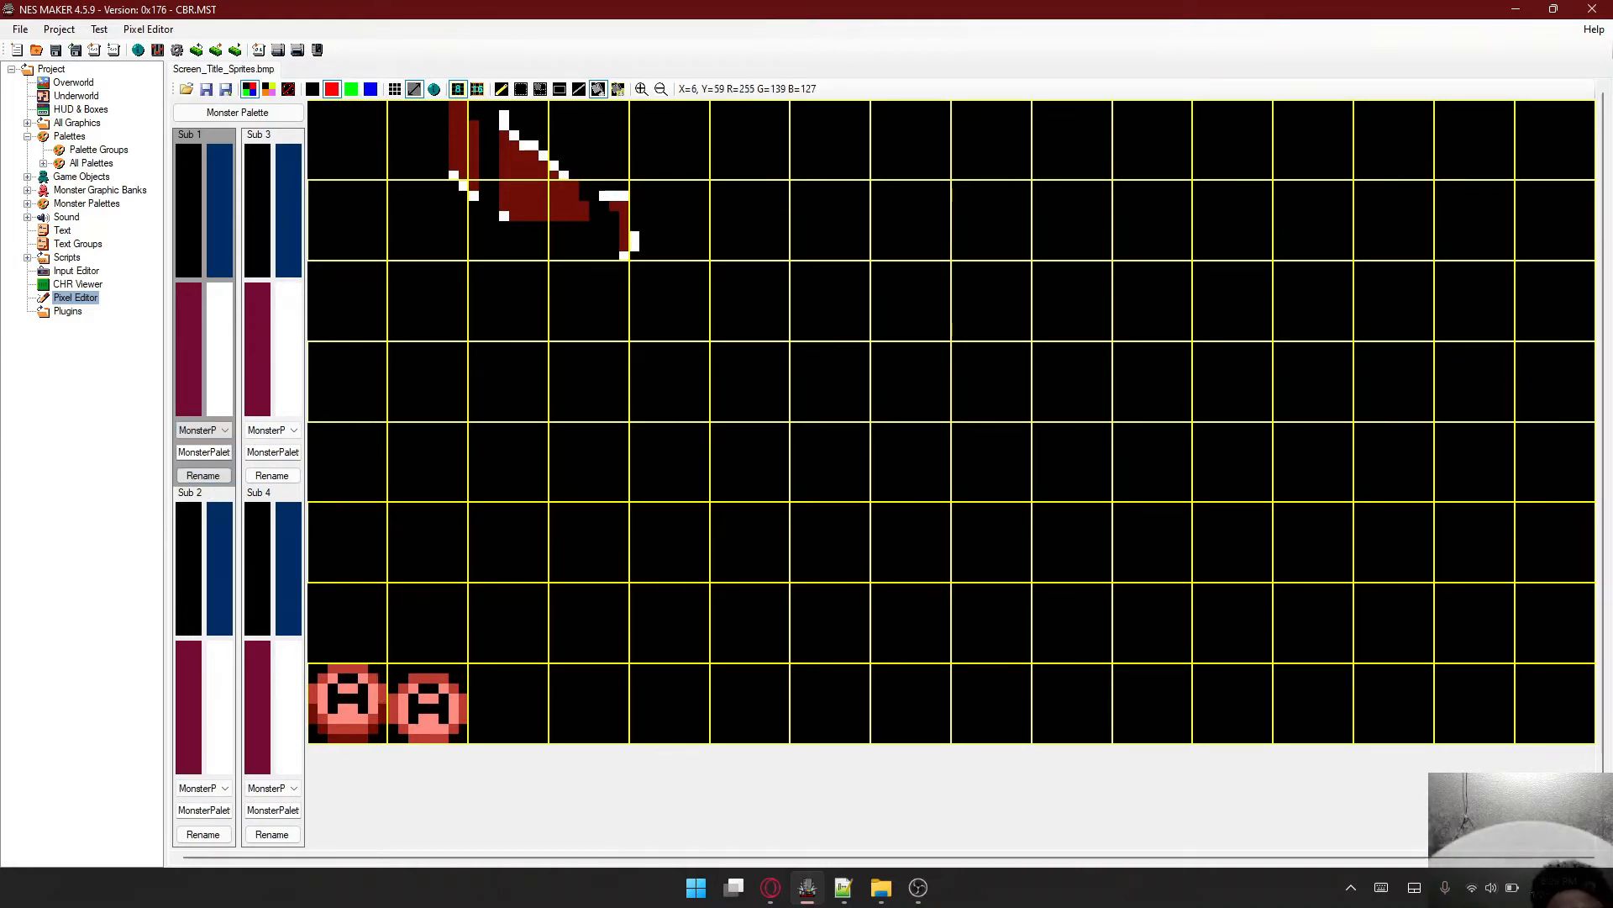
{"action": "left_click", "coordinate": [215, 430]}
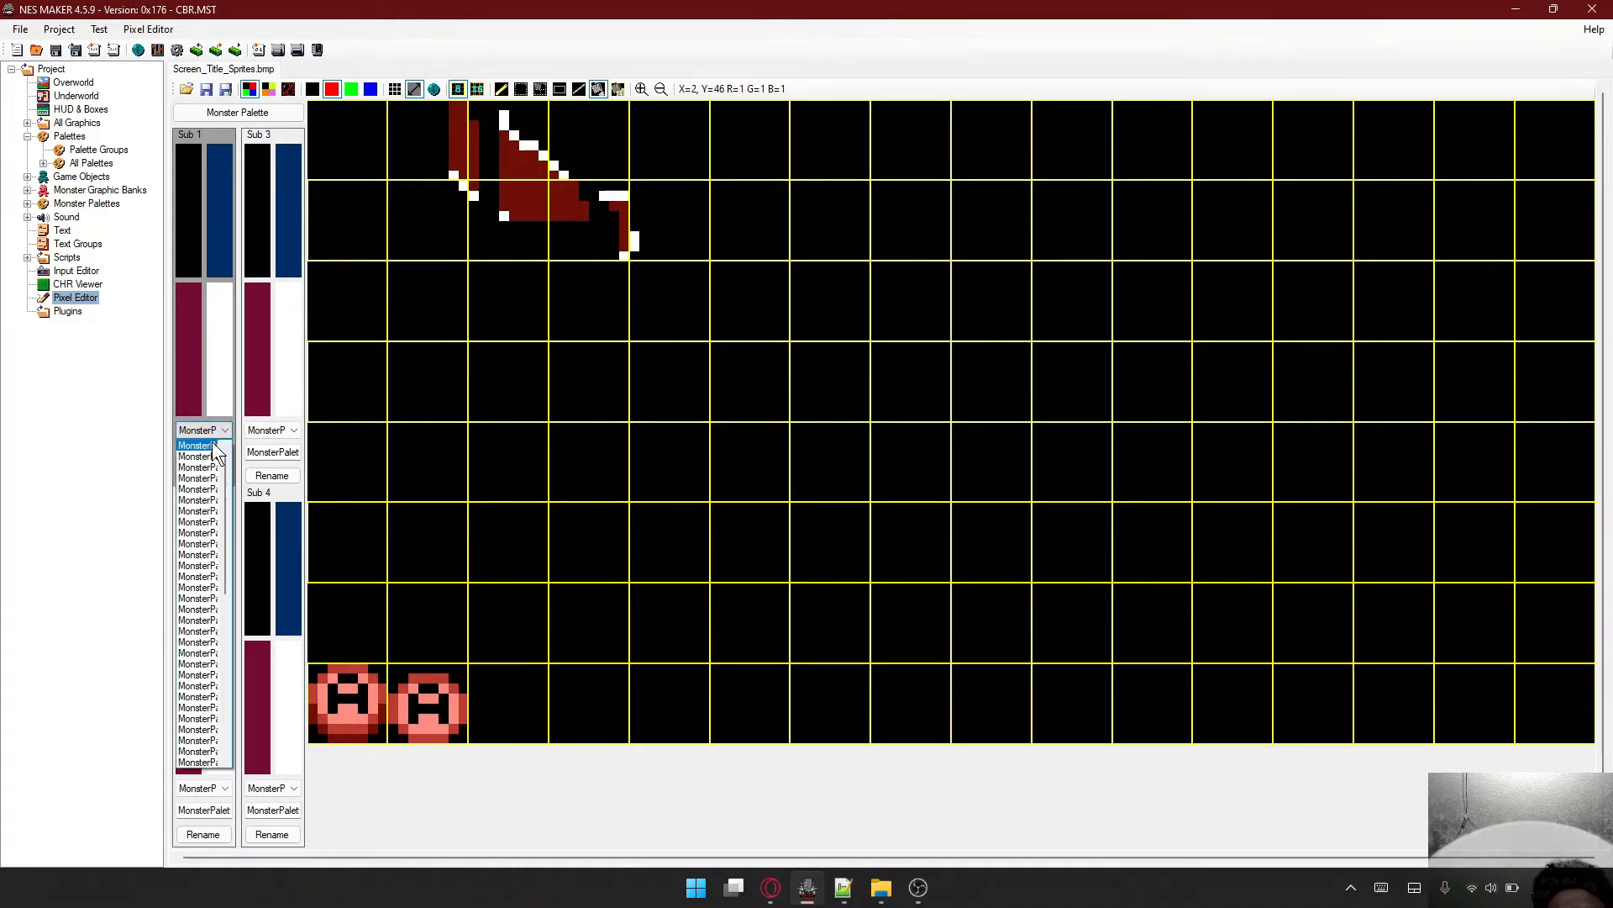
{"action": "left_click", "coordinate": [219, 432]}
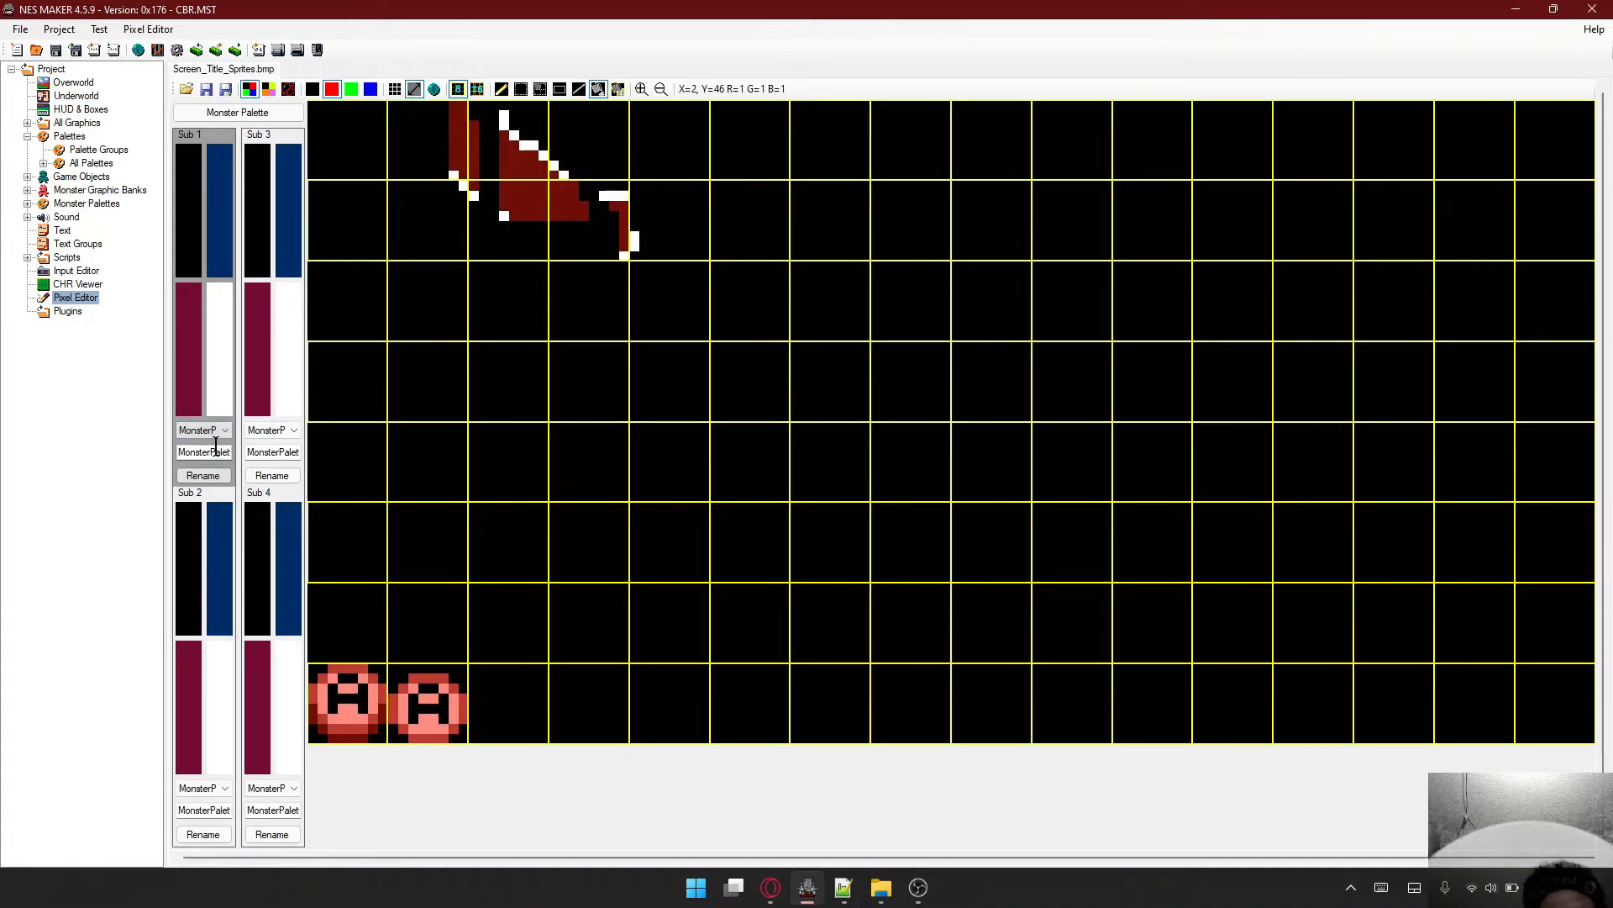
{"action": "left_click", "coordinate": [211, 430]}
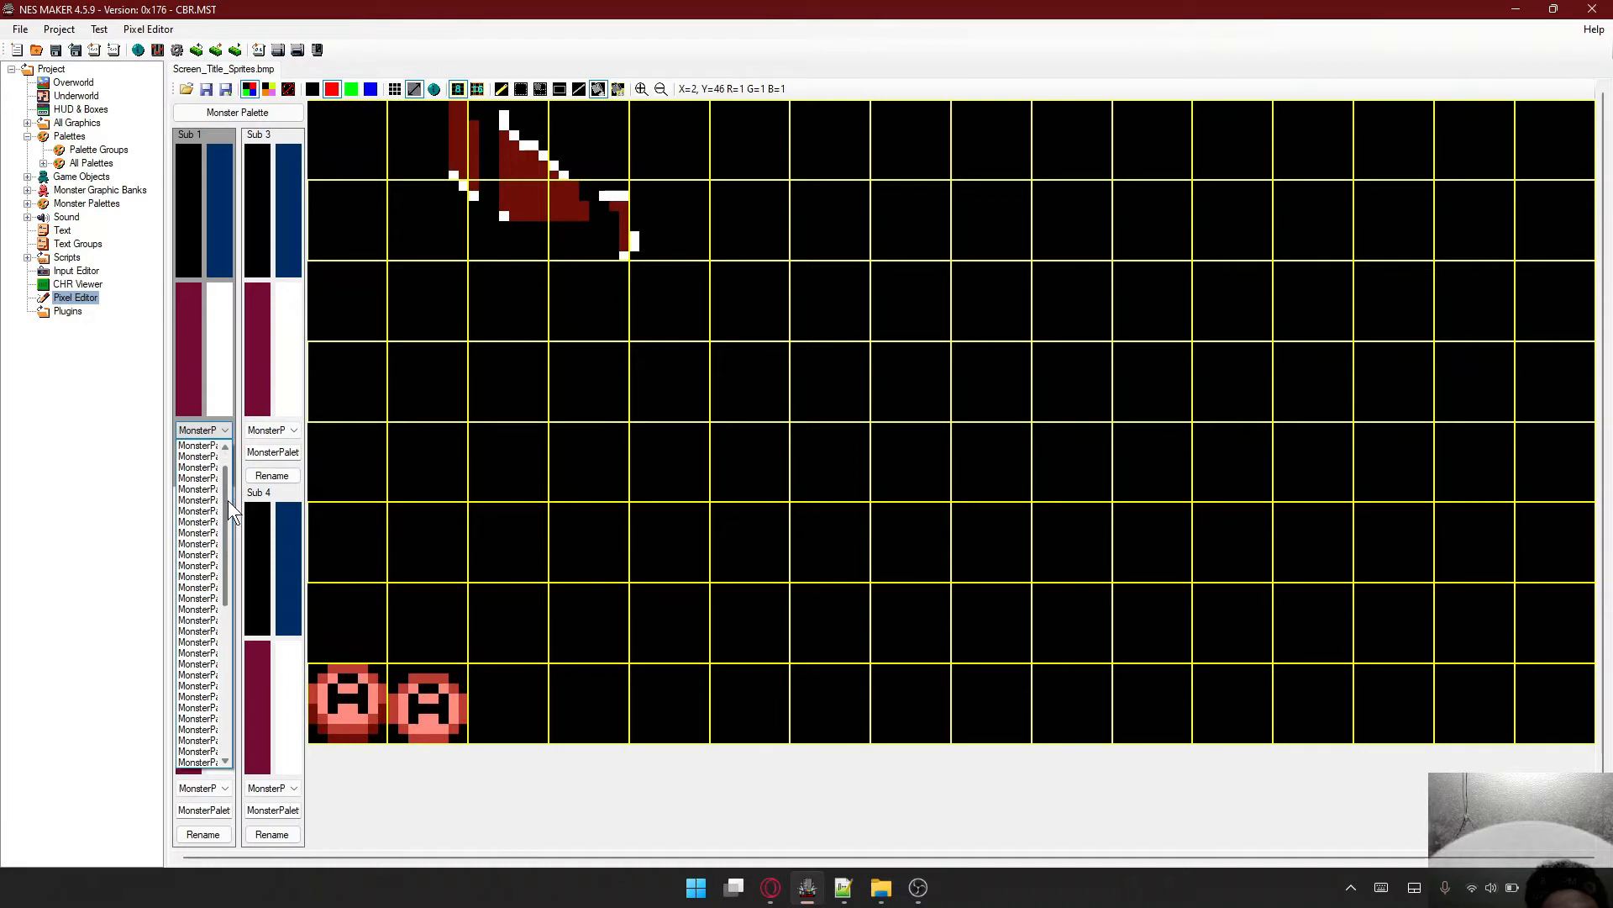
{"action": "left_click_drag", "start_coordinate": [230, 472], "coordinate": [235, 676]}
{"action": "left_click", "coordinate": [200, 760]}
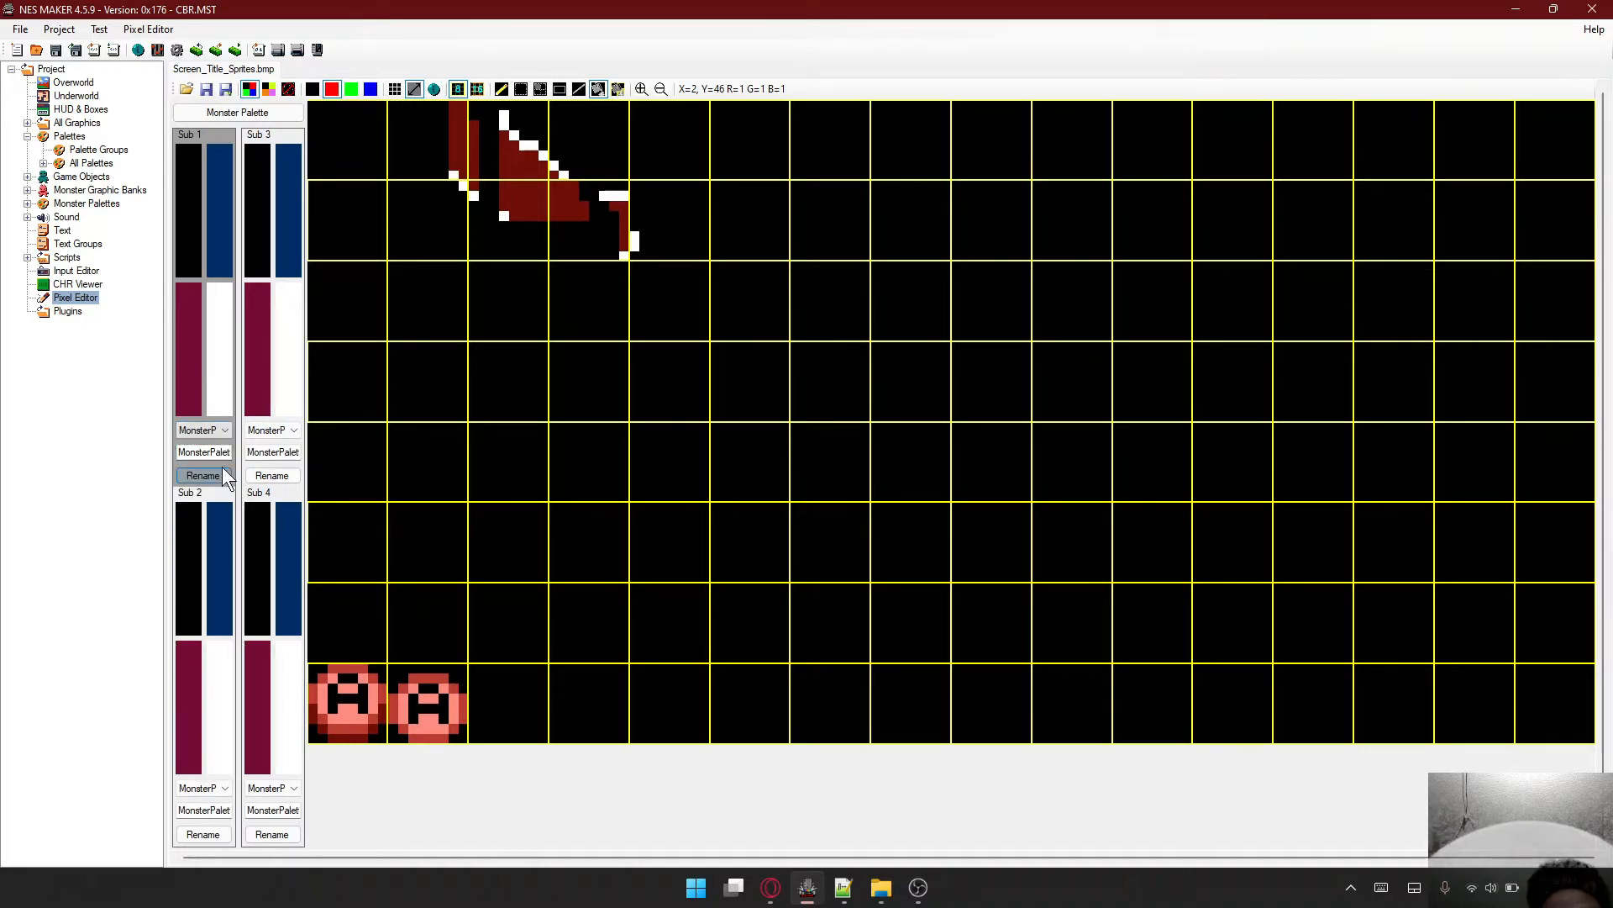
- Rename the monster palette assigned to Sub 1 as Title Cape
{"action": "left_click", "coordinate": [211, 451]}
{"action": "key", "text": "ctrl+a"}
{"action": "type", "text": "TI"}
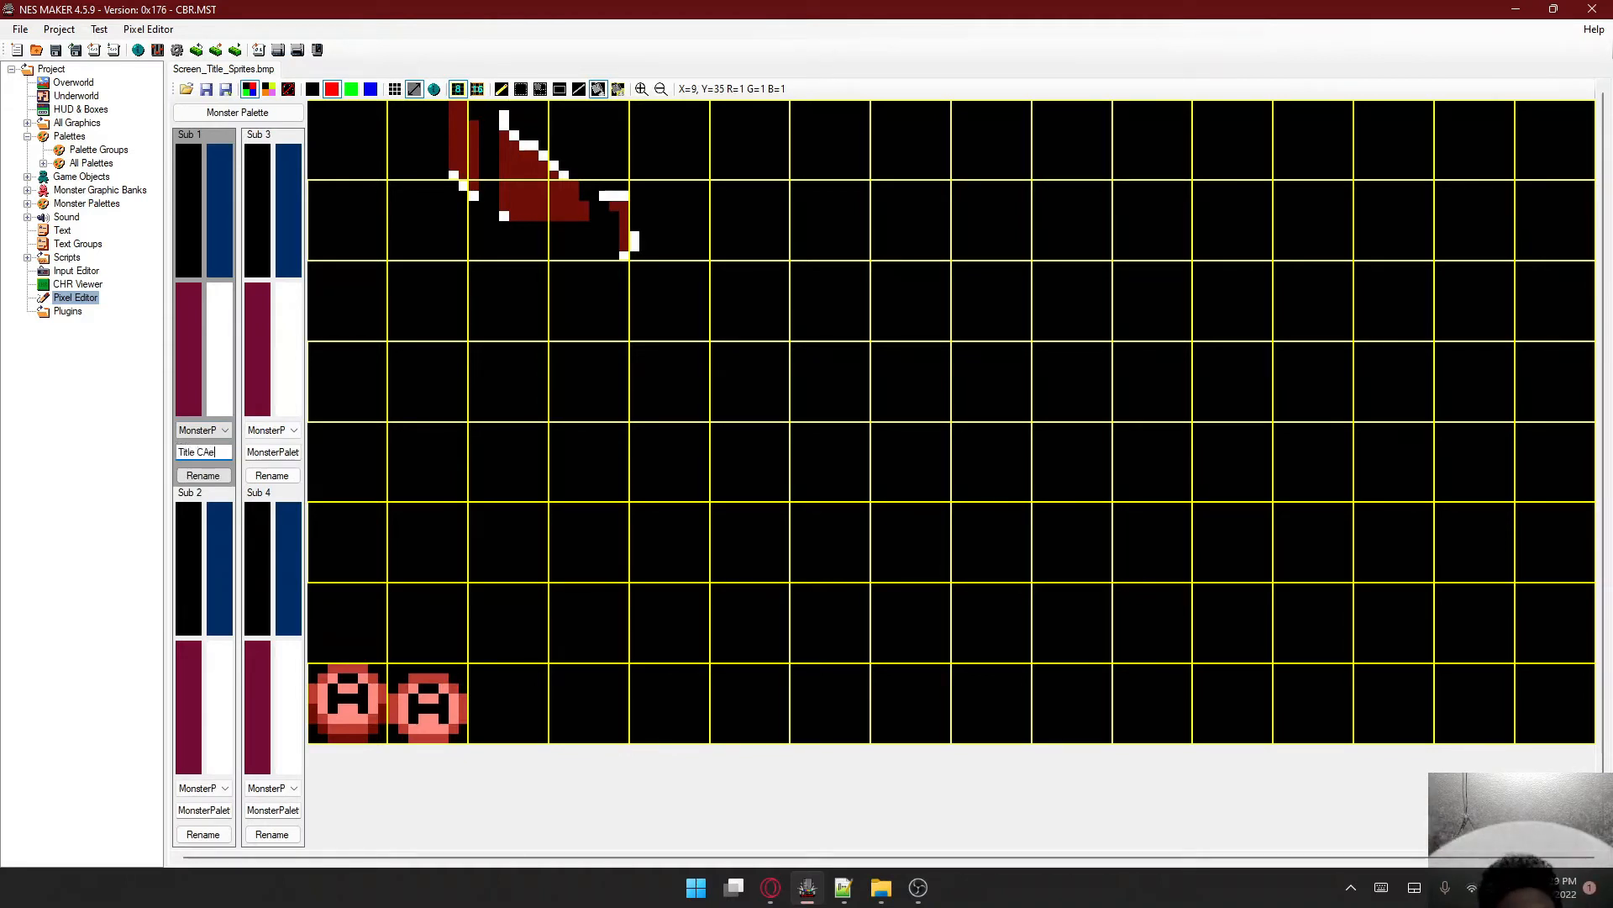
{"action": "type", "text": "tle Cape"}
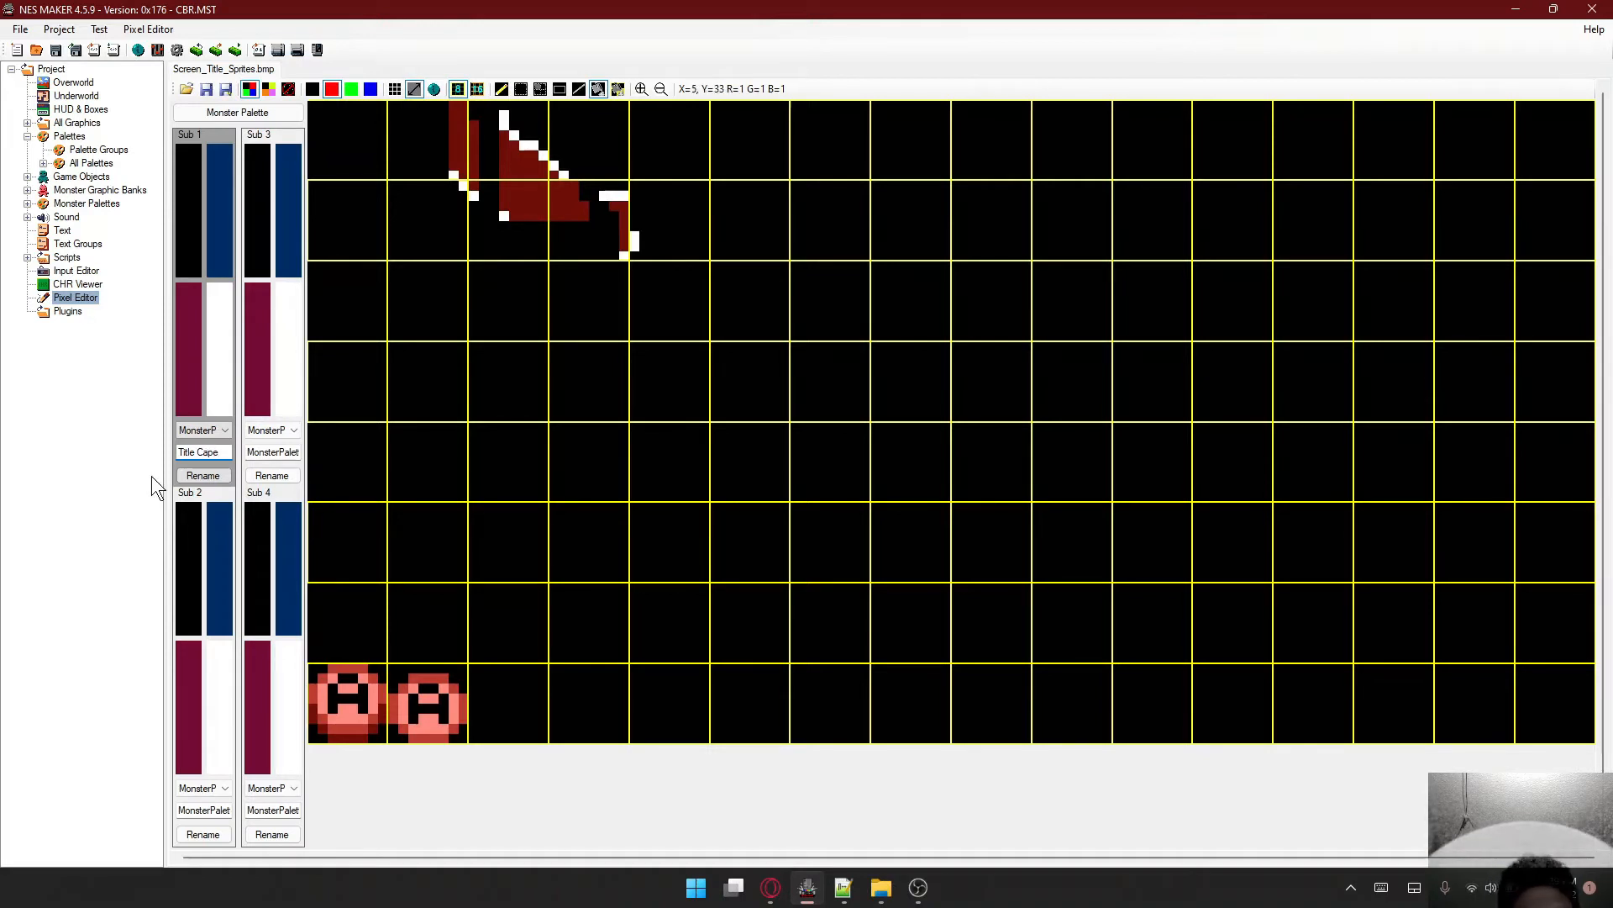
{"action": "left_click", "coordinate": [201, 476]}
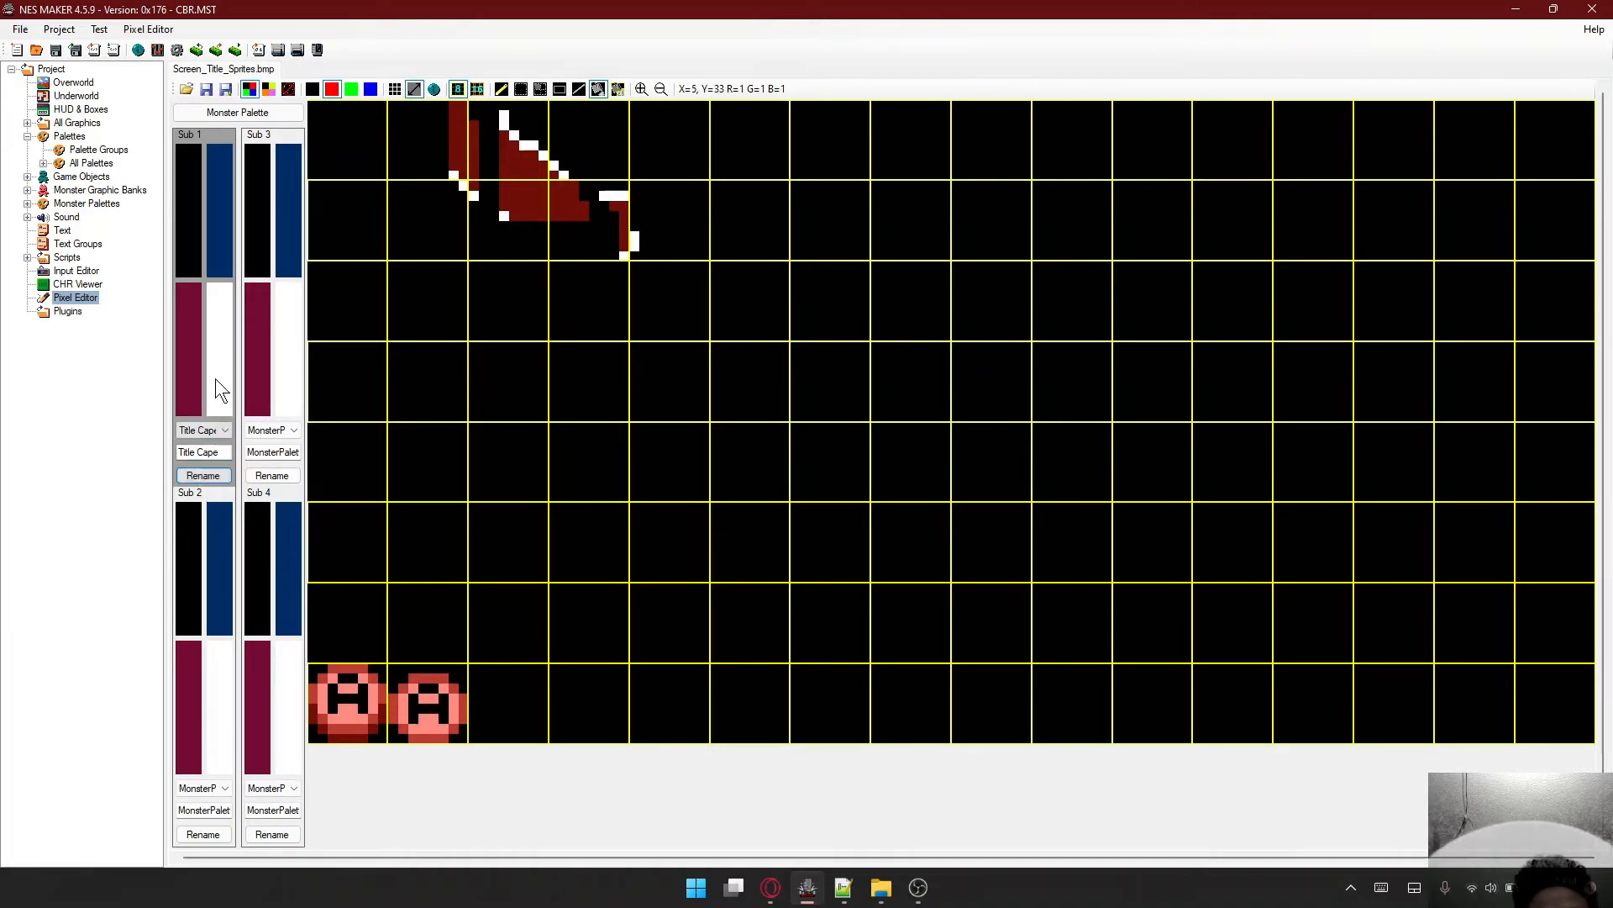
- Set the Title Cape palette's second, third and fourth colours to 20, 26 and 06
{"action": "left_click", "coordinate": [217, 267]}
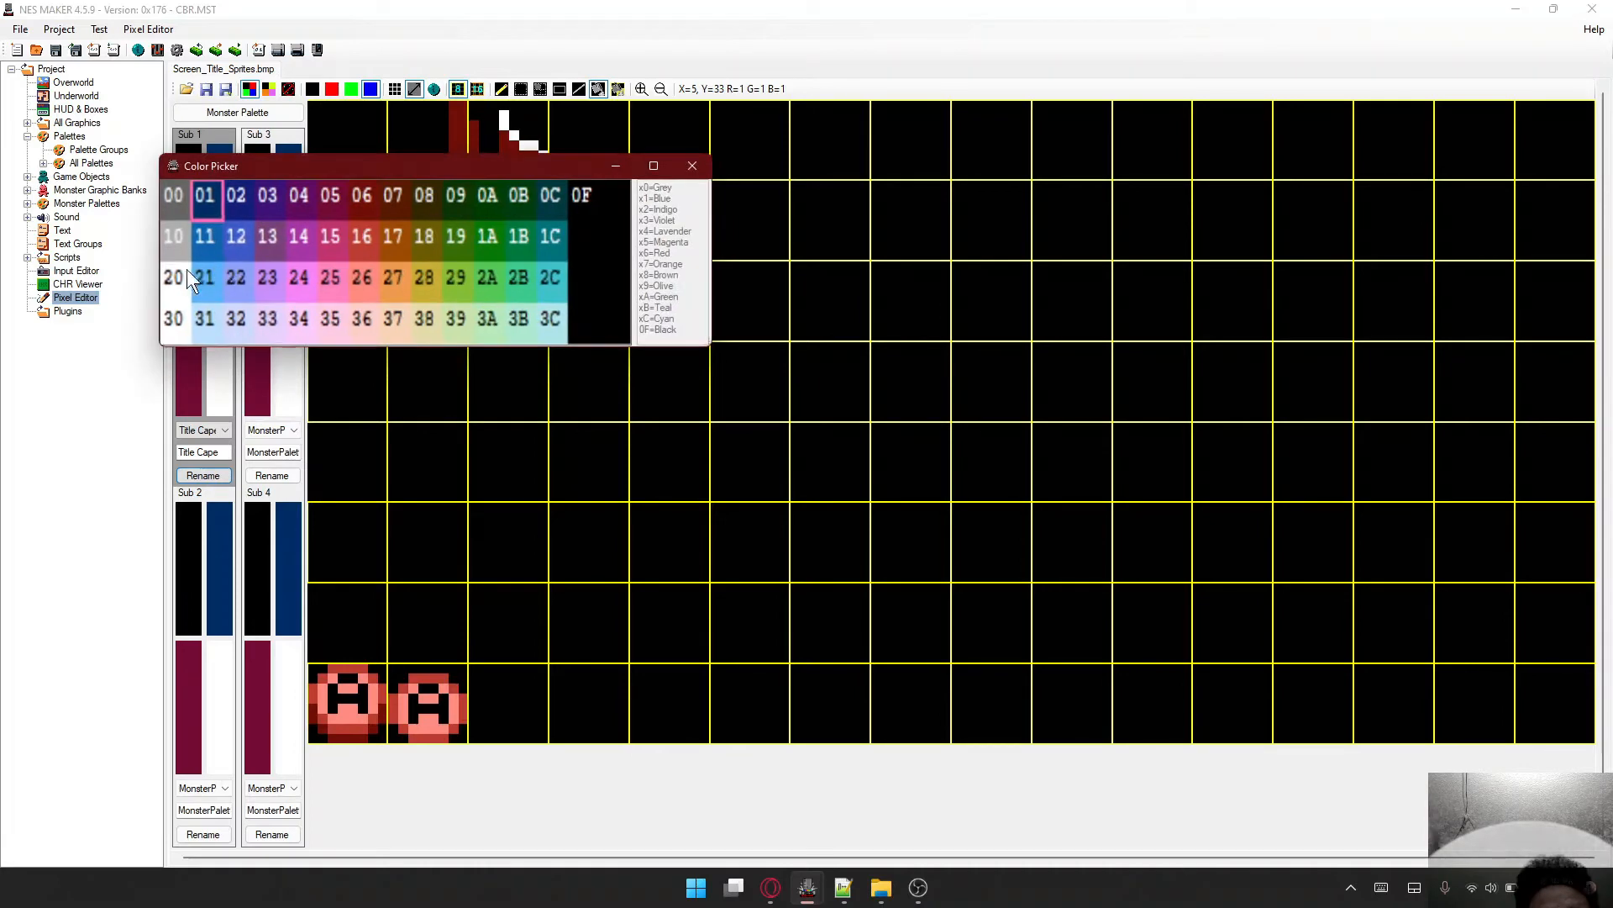
{"action": "left_click", "coordinate": [186, 271]}
{"action": "left_click", "coordinate": [185, 302]}
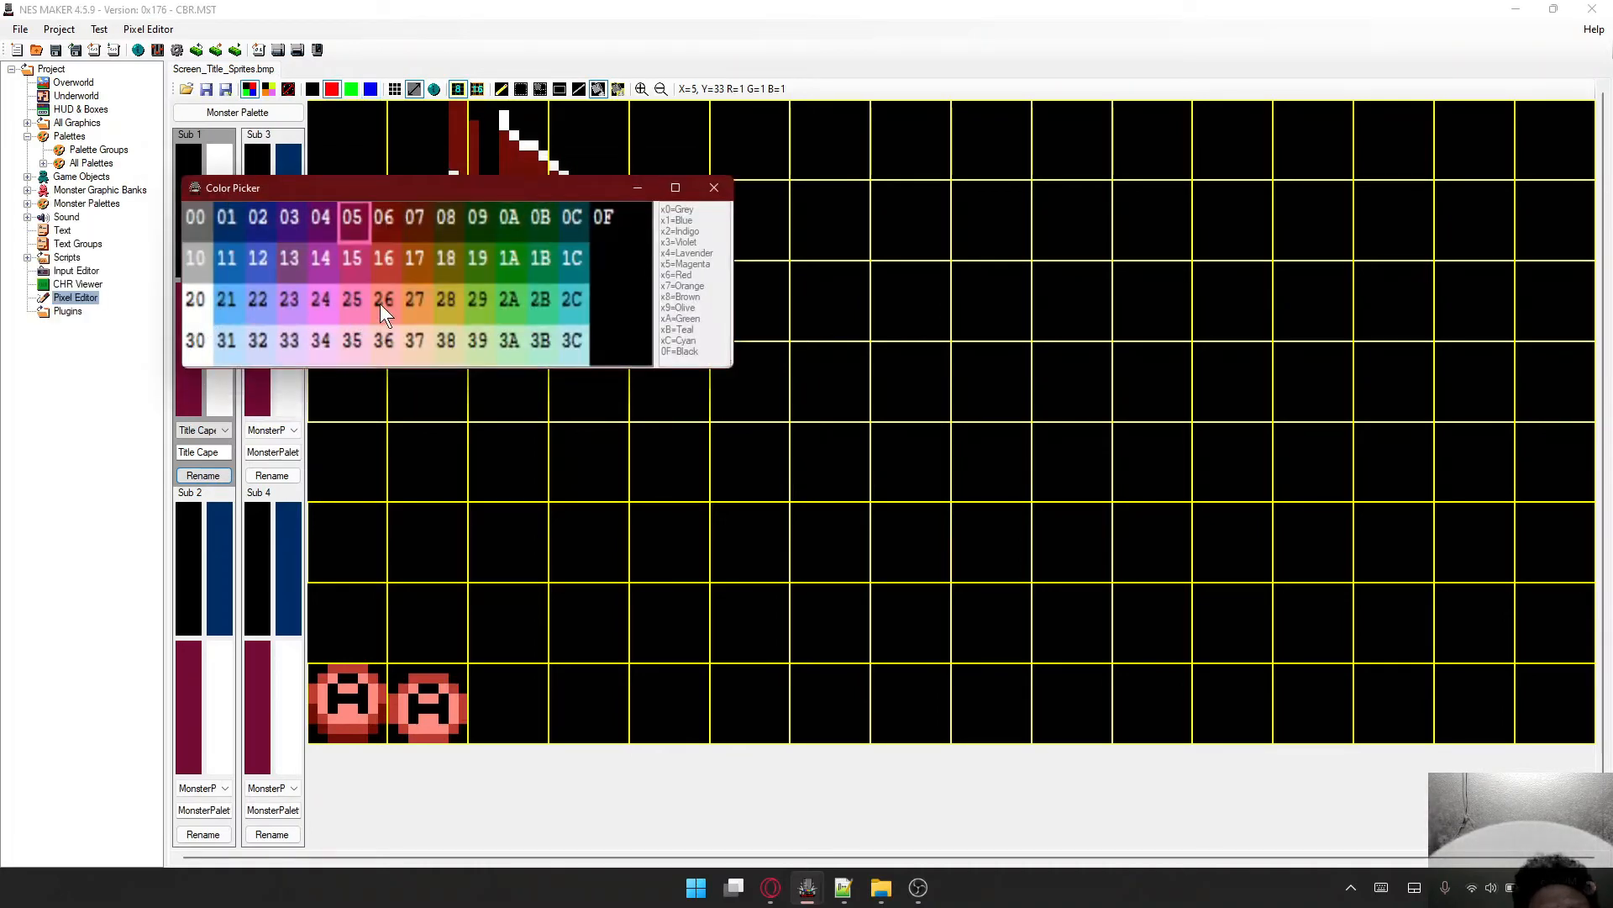
{"action": "left_click", "coordinate": [380, 304]}
{"action": "left_click", "coordinate": [228, 345]}
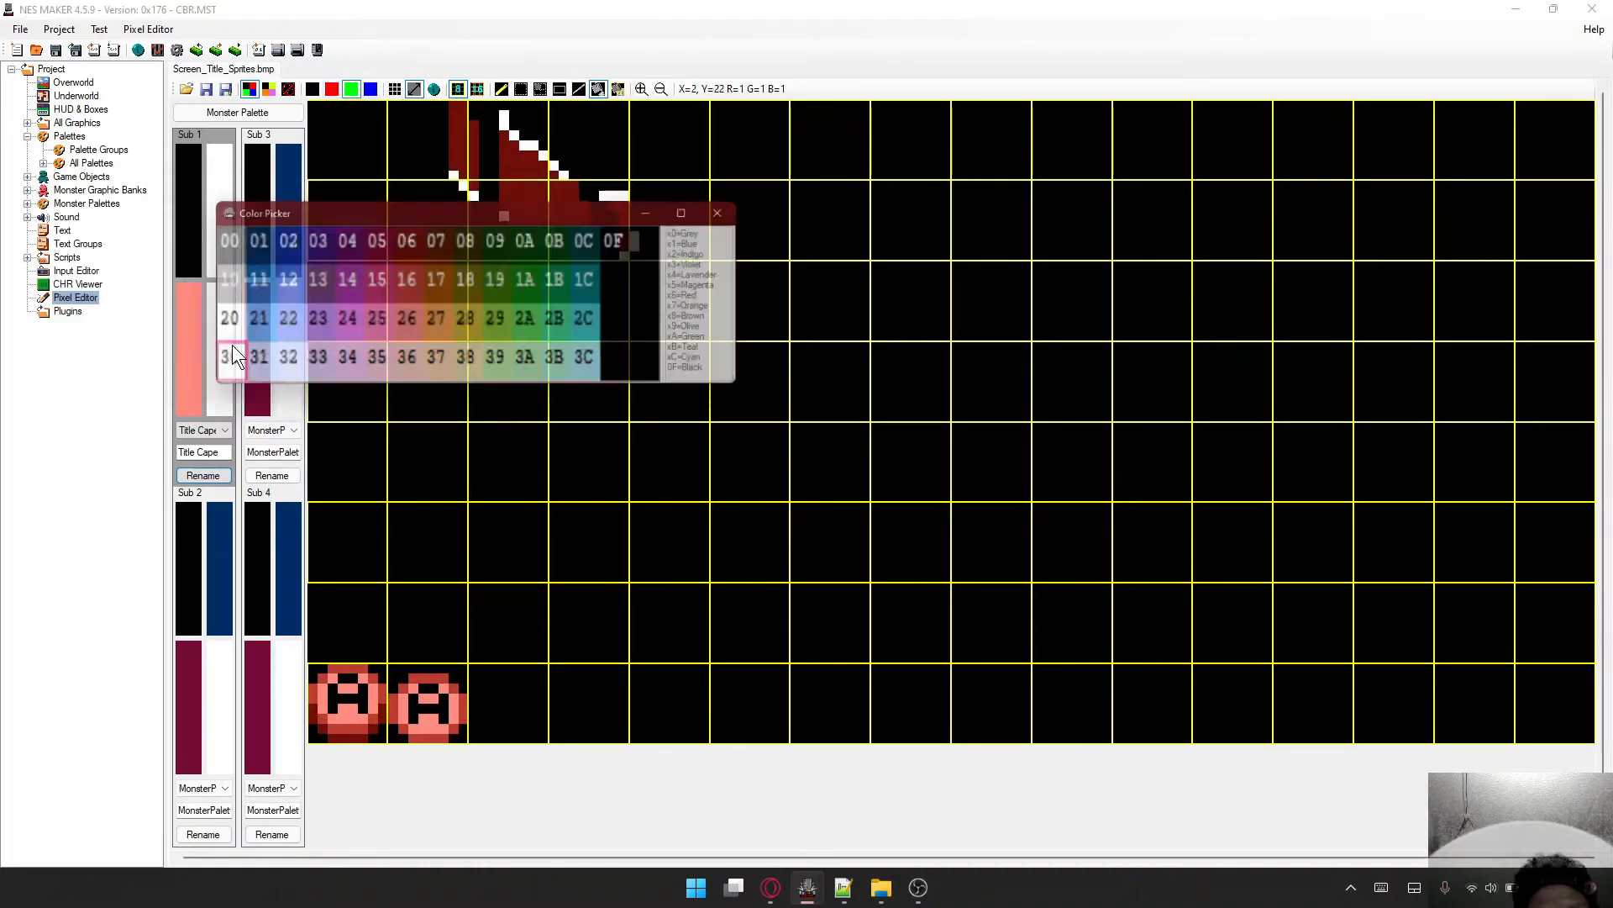
{"action": "left_click", "coordinate": [401, 241]}
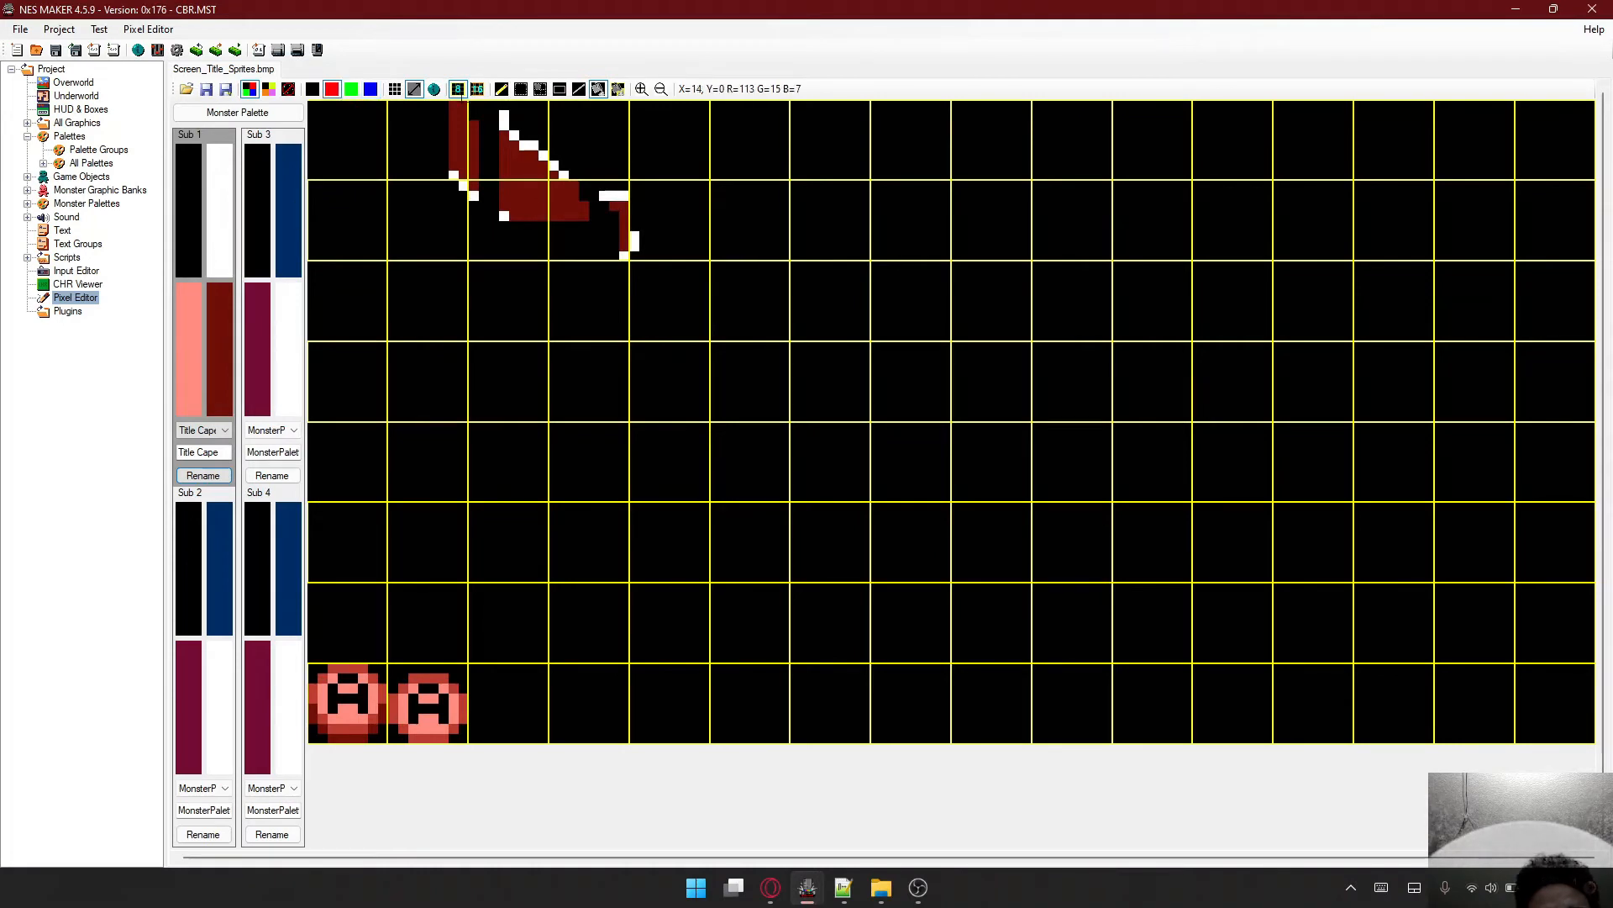
- Recolour the cape's white outline with Sub 1's second slot and its dark red fill with the fourth slot
{"action": "left_click", "coordinate": [598, 88]}
{"action": "left_click", "coordinate": [528, 144]}
{"action": "left_click", "coordinate": [183, 324]}
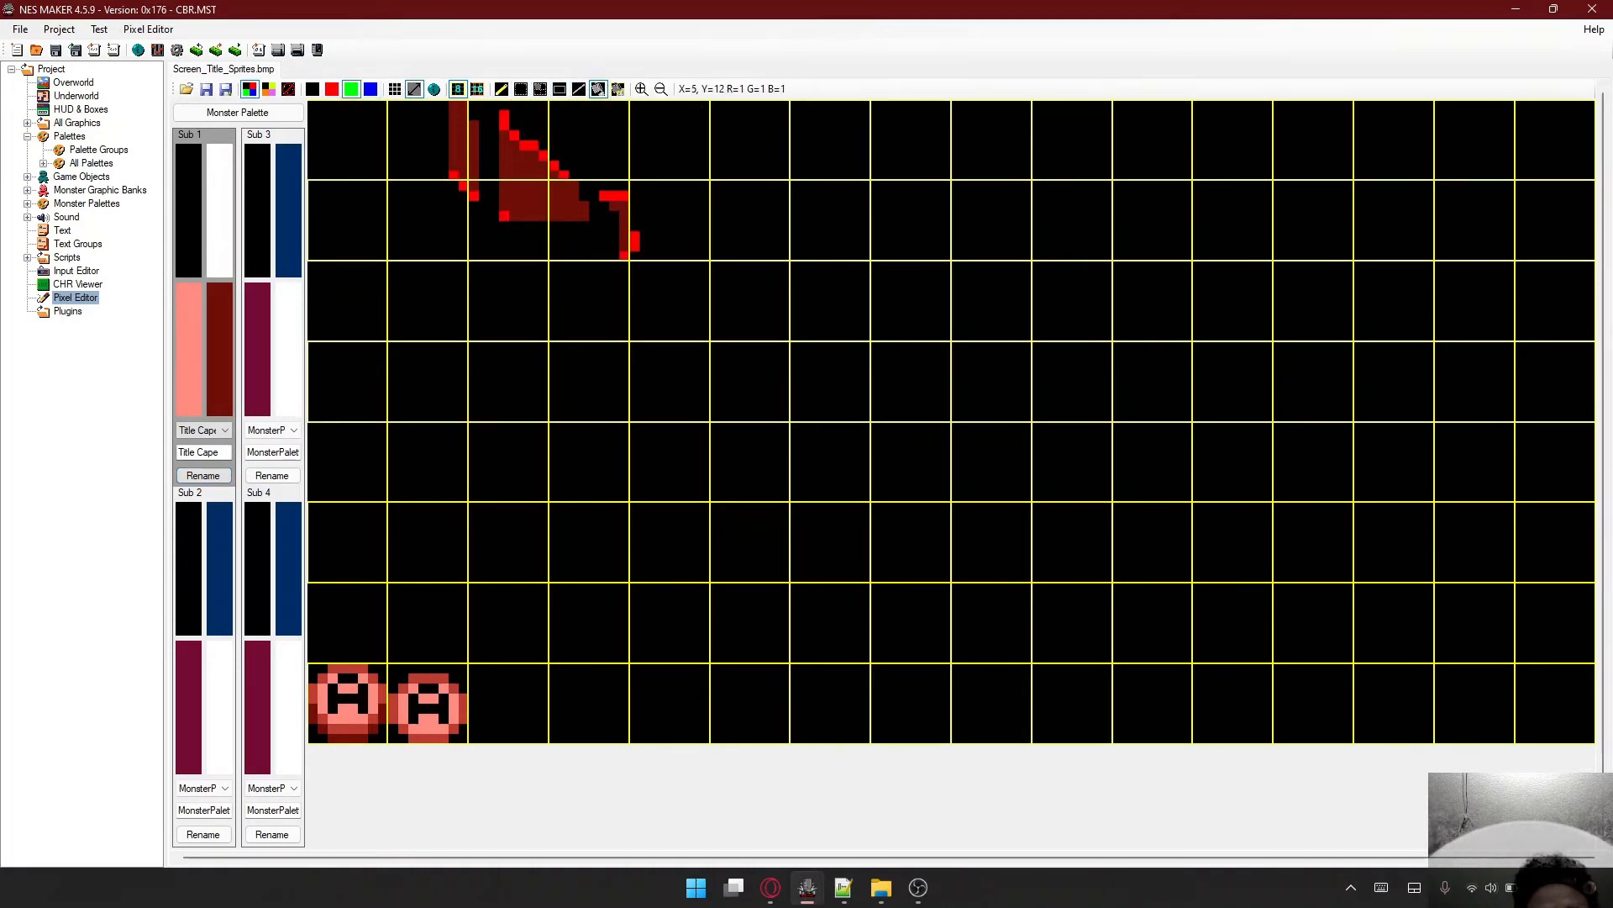
{"action": "left_click", "coordinate": [220, 311]}
{"action": "left_click", "coordinate": [532, 184]}
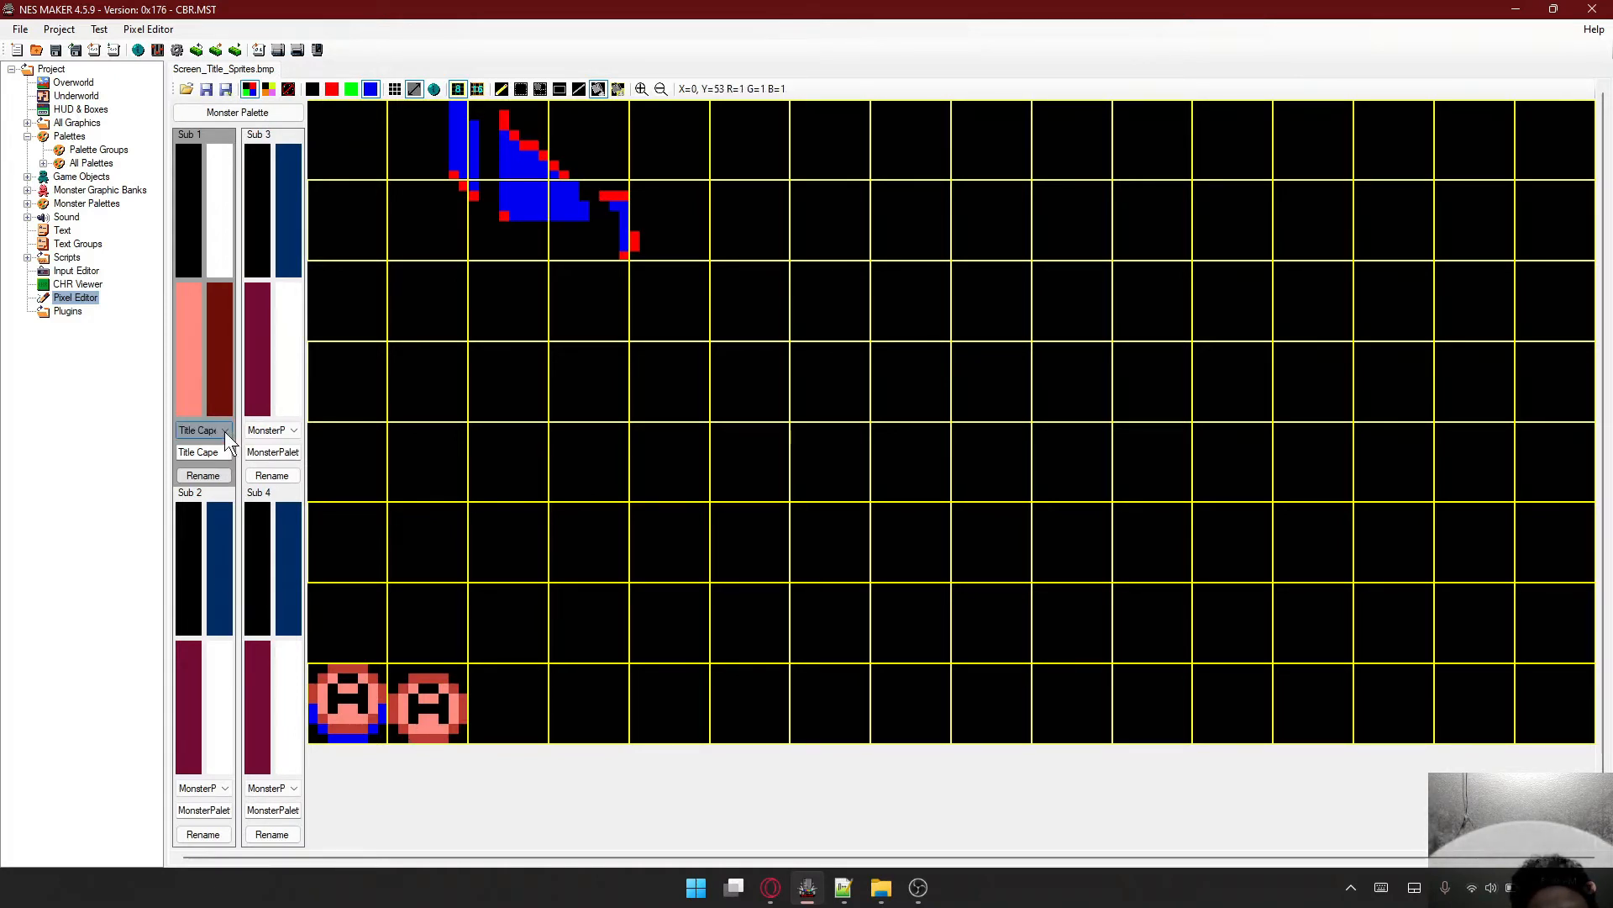
- Select Sub 2, choose a monster palette for it and rename that palette as Button
{"action": "left_click", "coordinate": [218, 555]}
{"action": "left_click", "coordinate": [220, 788]}
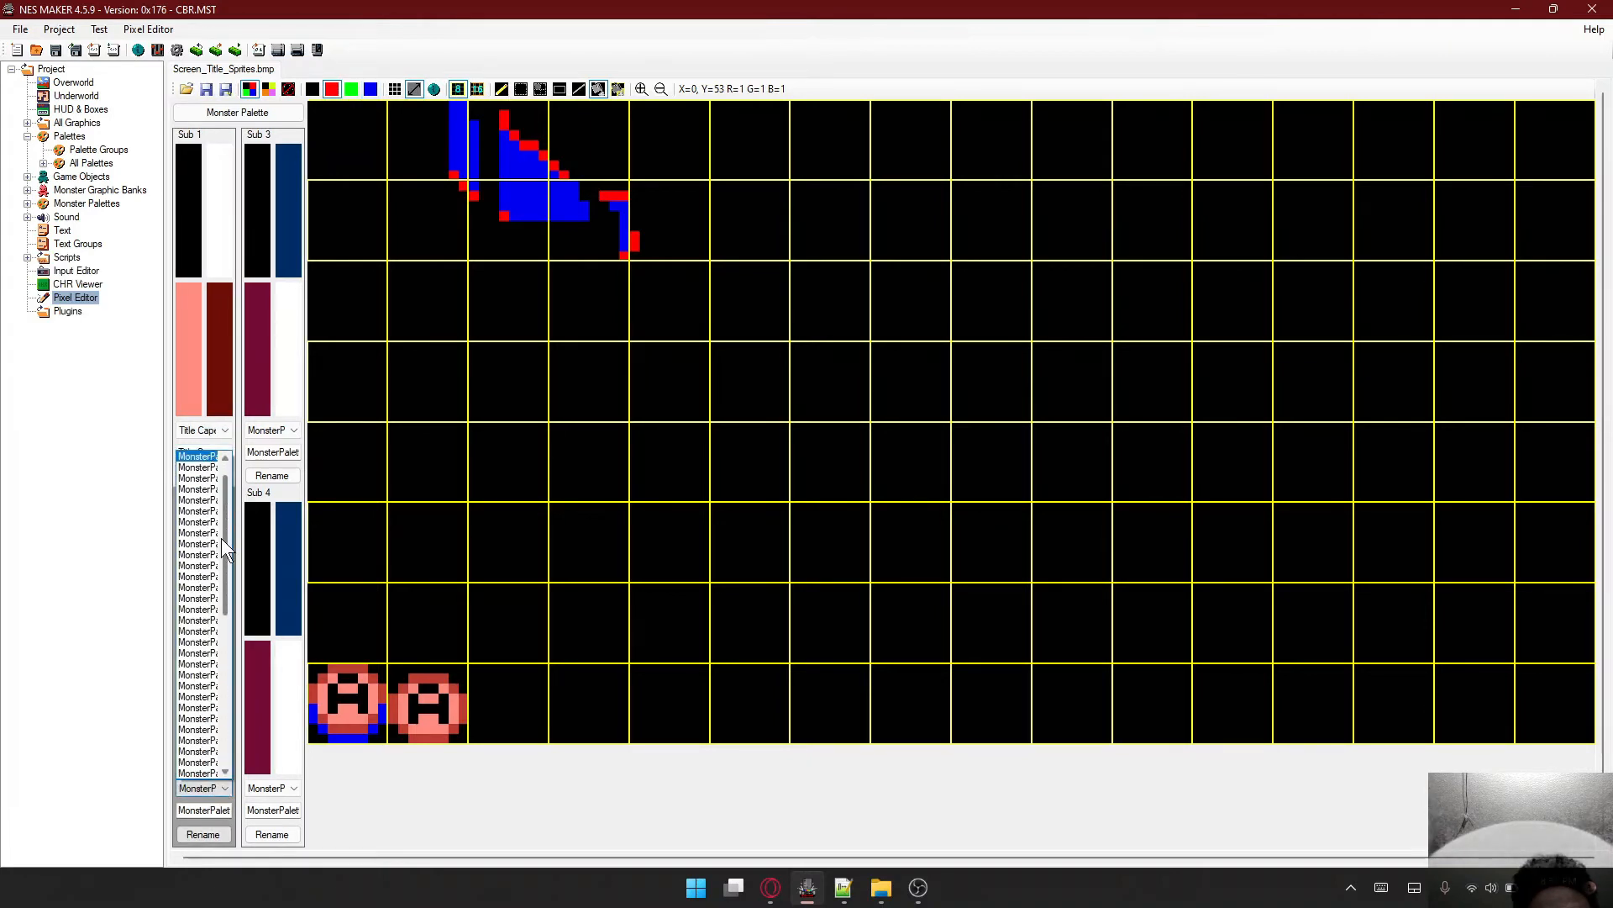
{"action": "left_click", "coordinate": [210, 794]}
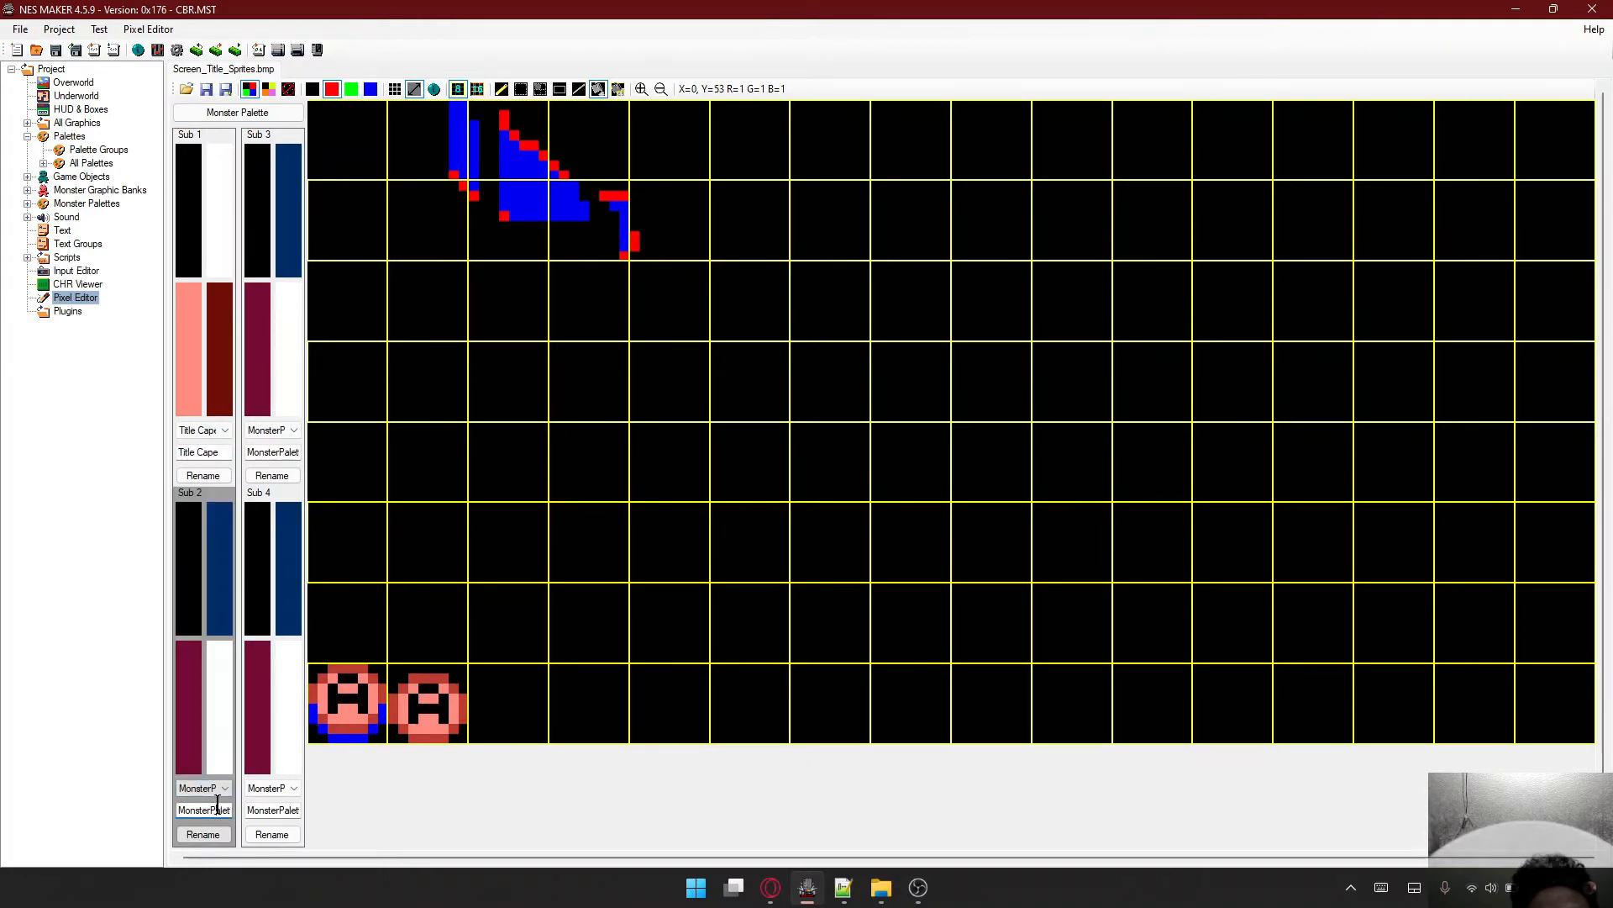
{"action": "left_click_drag", "start_coordinate": [179, 810], "coordinate": [350, 824]}
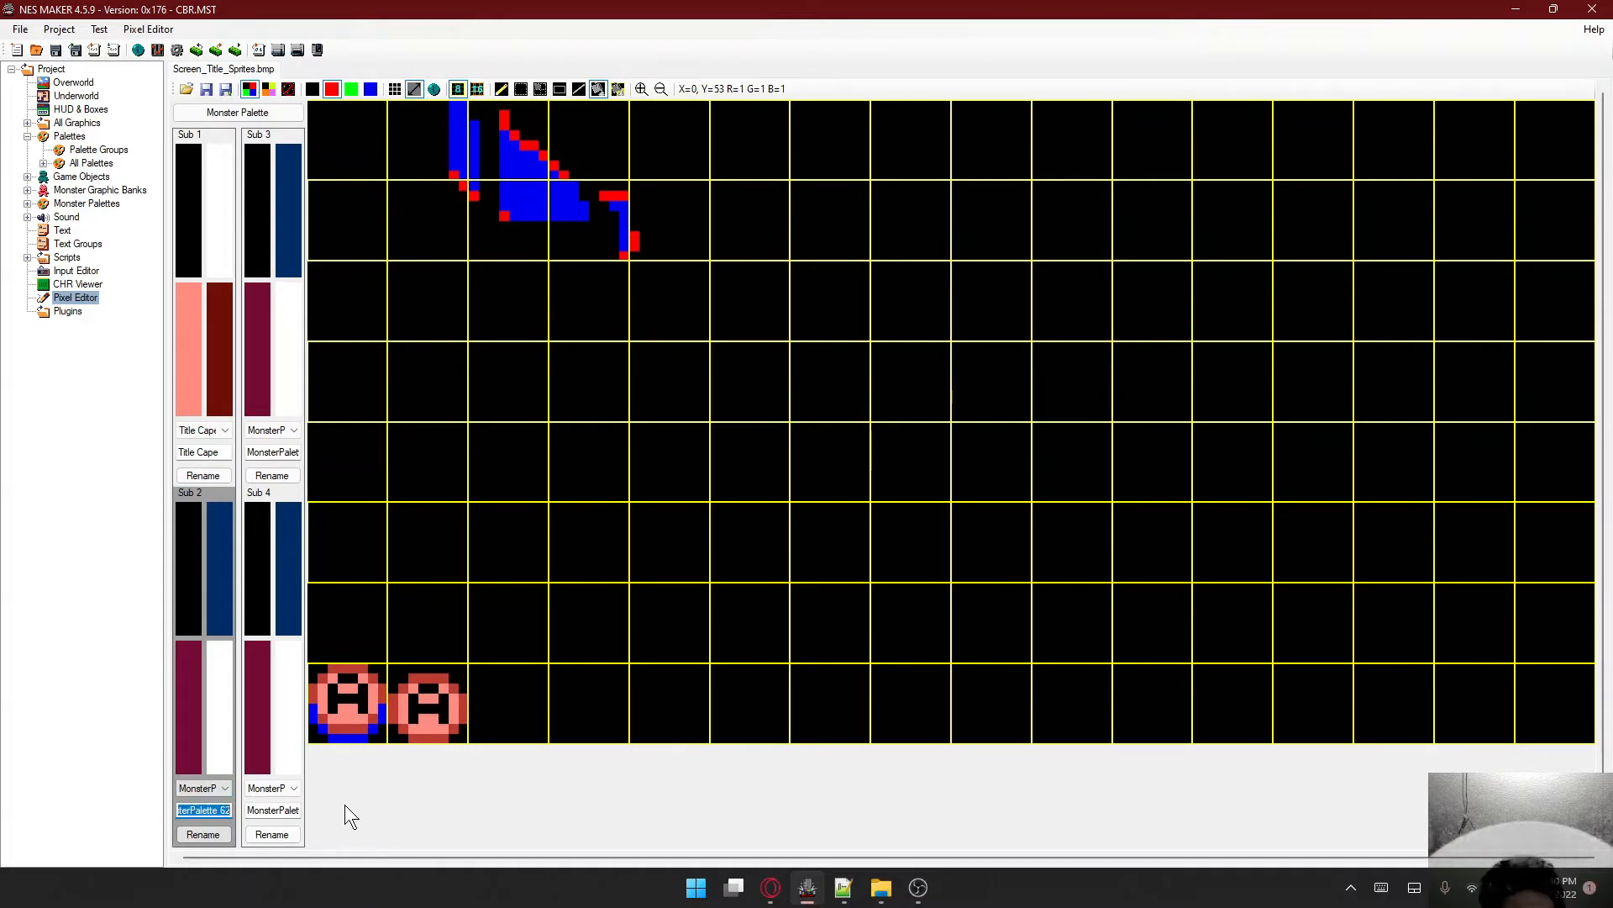
{"action": "type", "text": "Button"}
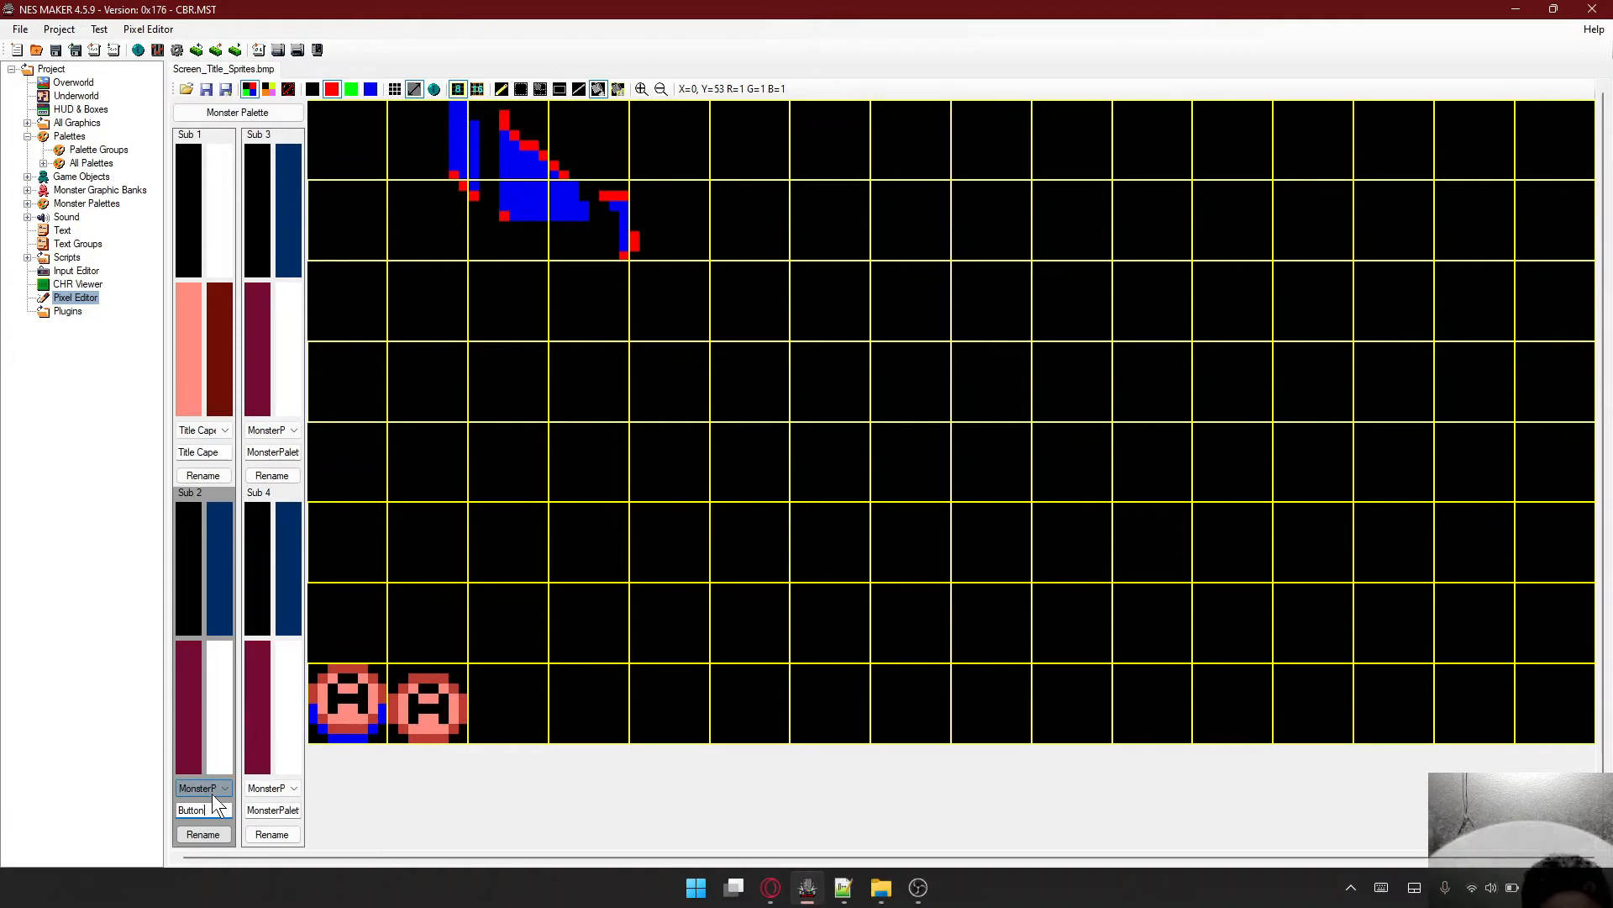
{"action": "left_click", "coordinate": [205, 837]}
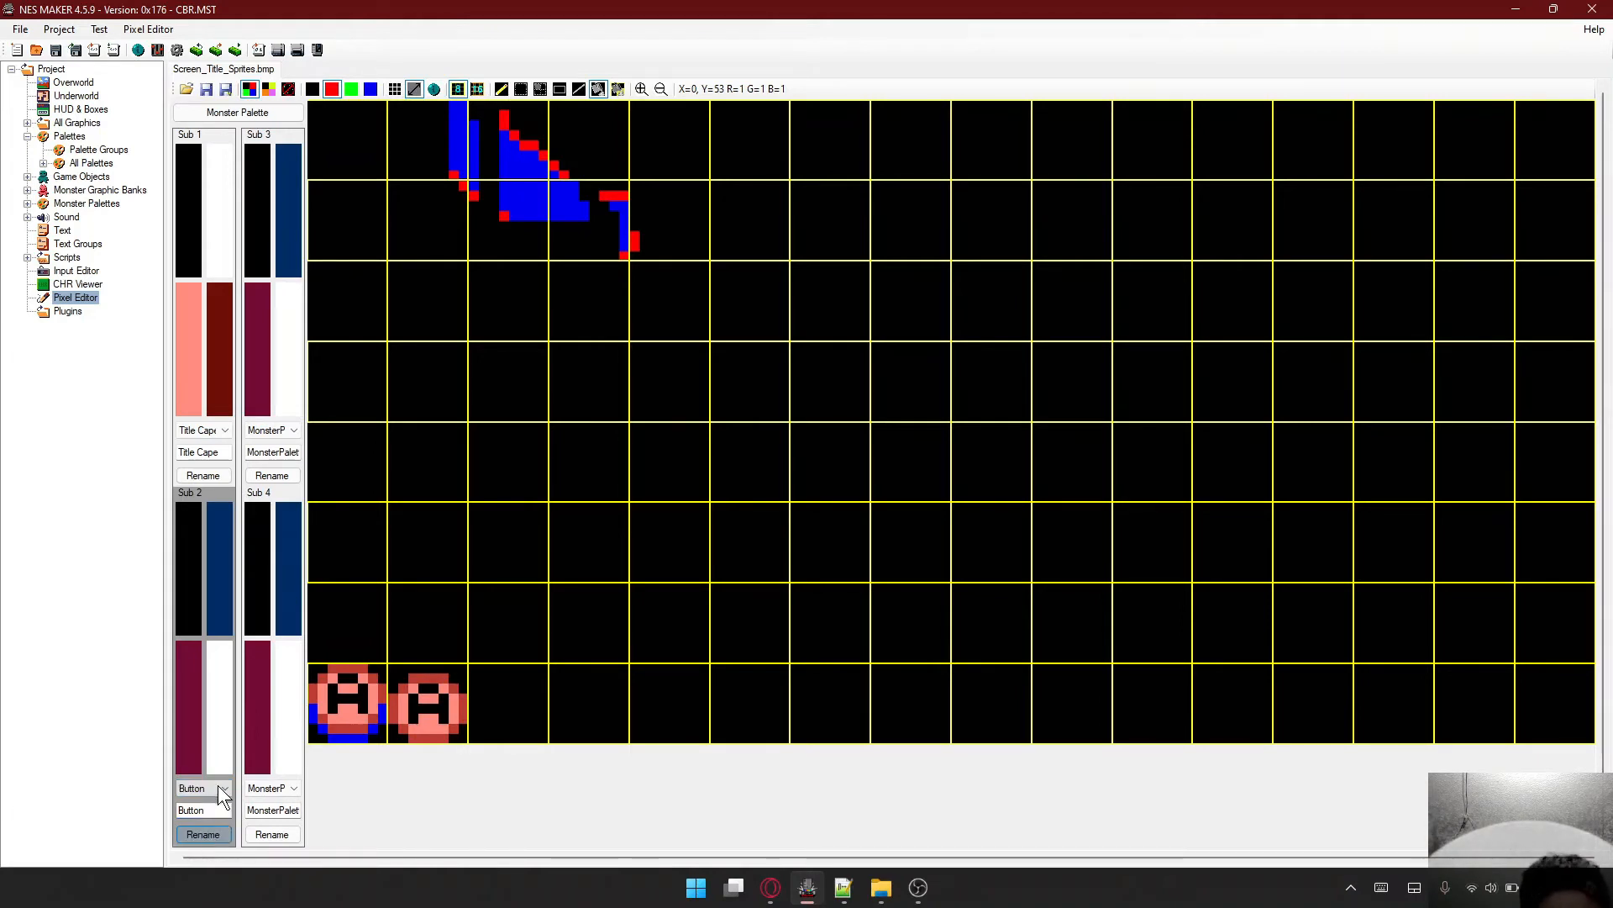
- Set the Button palette's second, third and fourth colours to 26, 16 and 06
{"action": "left_click", "coordinate": [217, 603]}
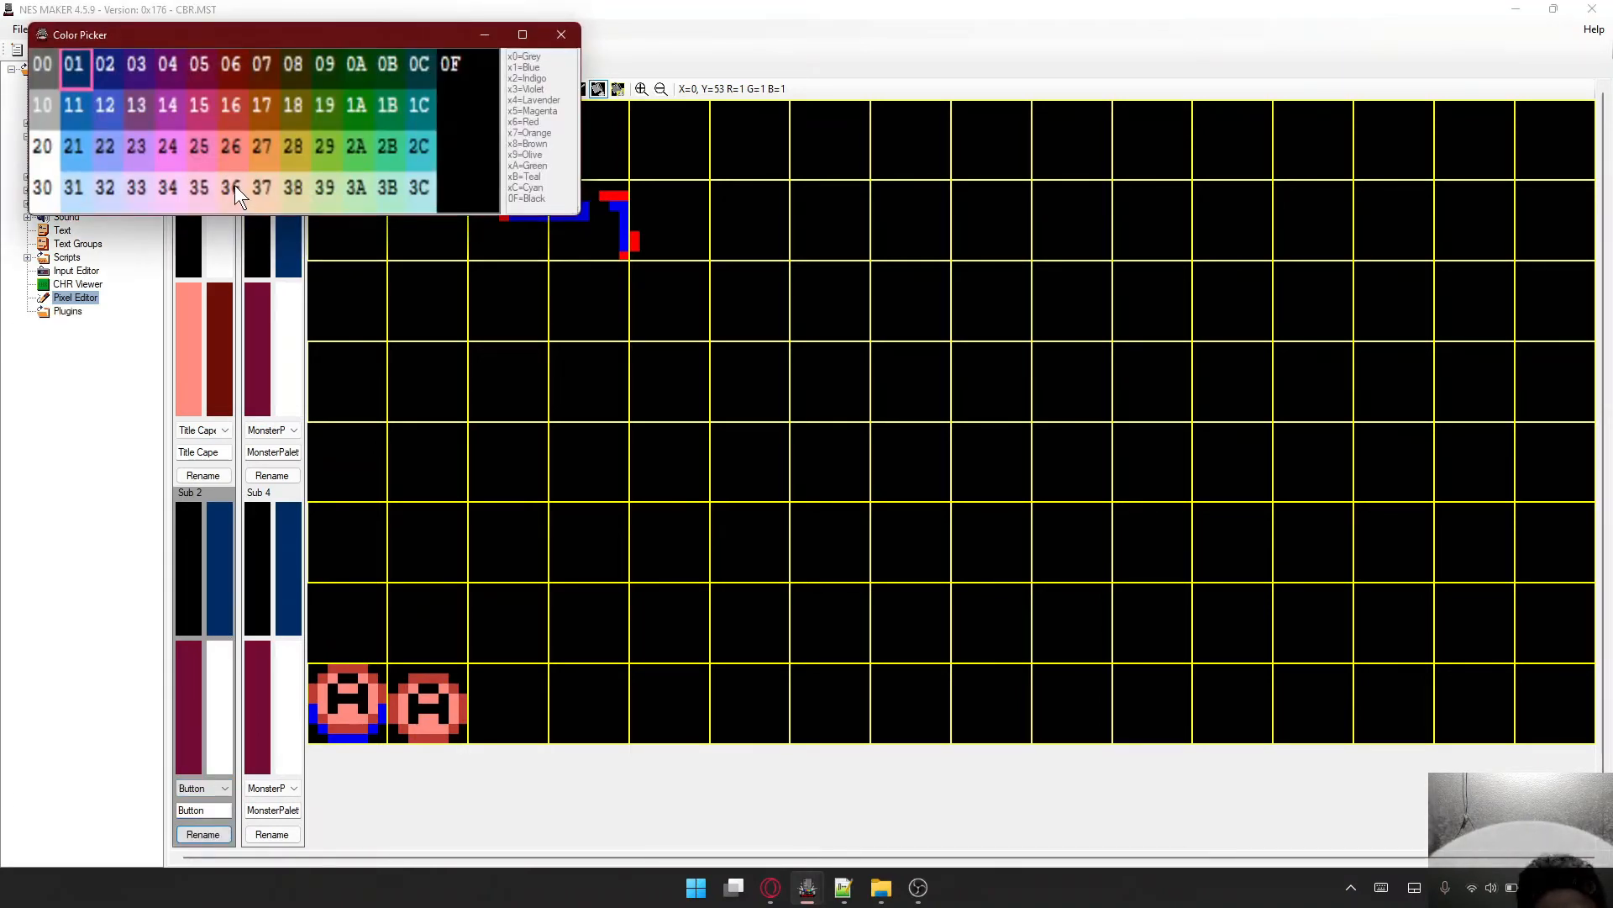
{"action": "left_click", "coordinate": [234, 156]}
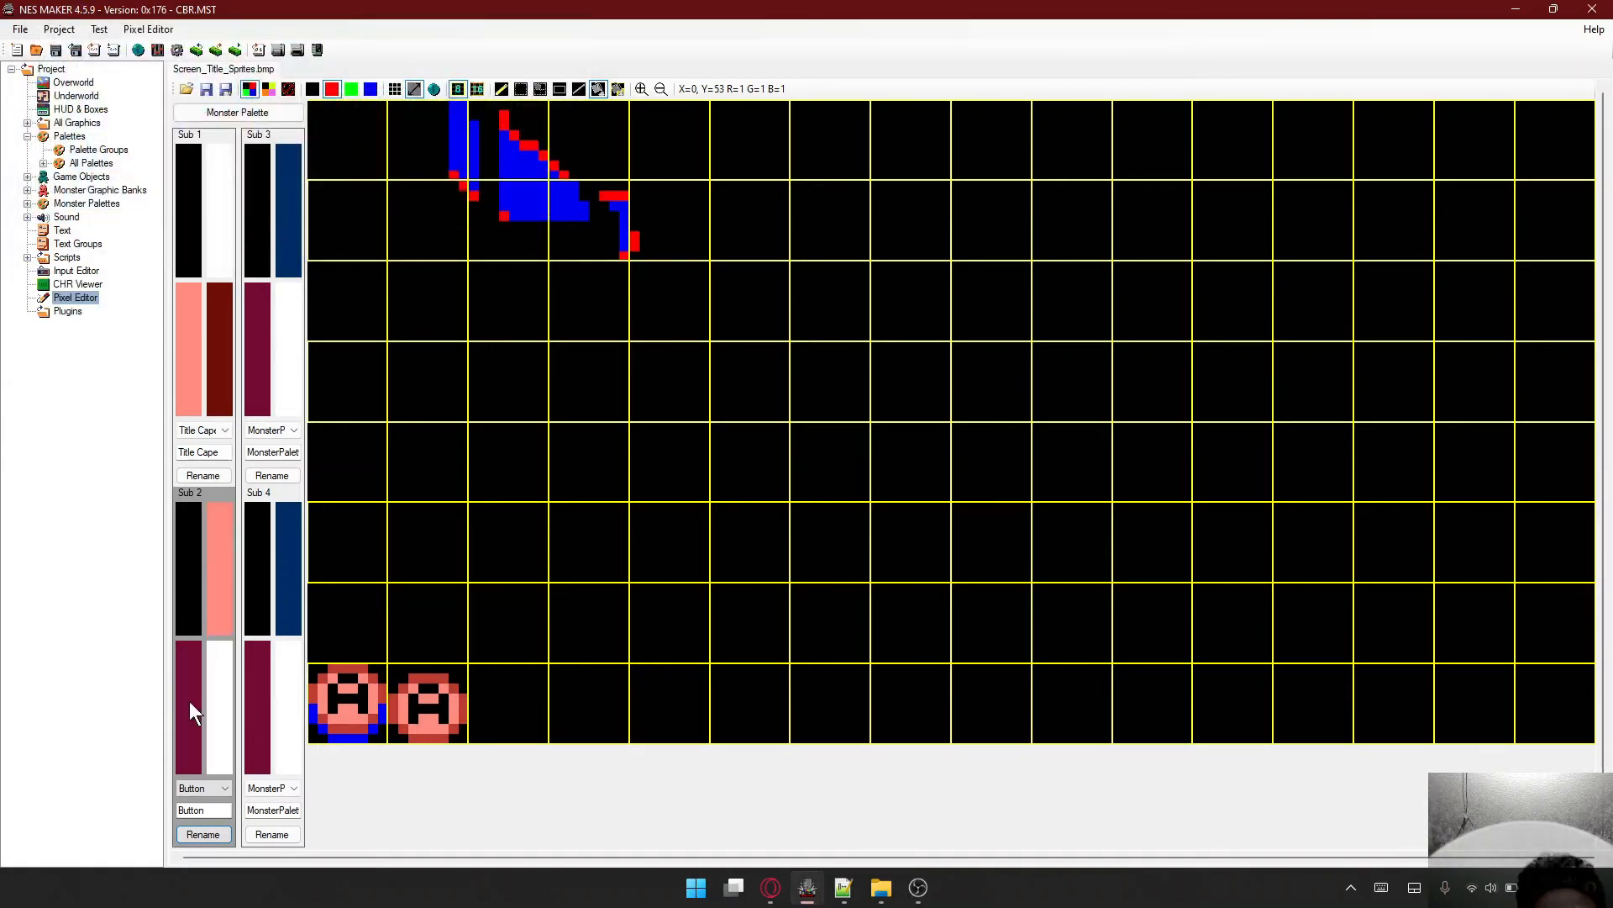
{"action": "left_click", "coordinate": [189, 701]}
{"action": "left_click", "coordinate": [253, 135]}
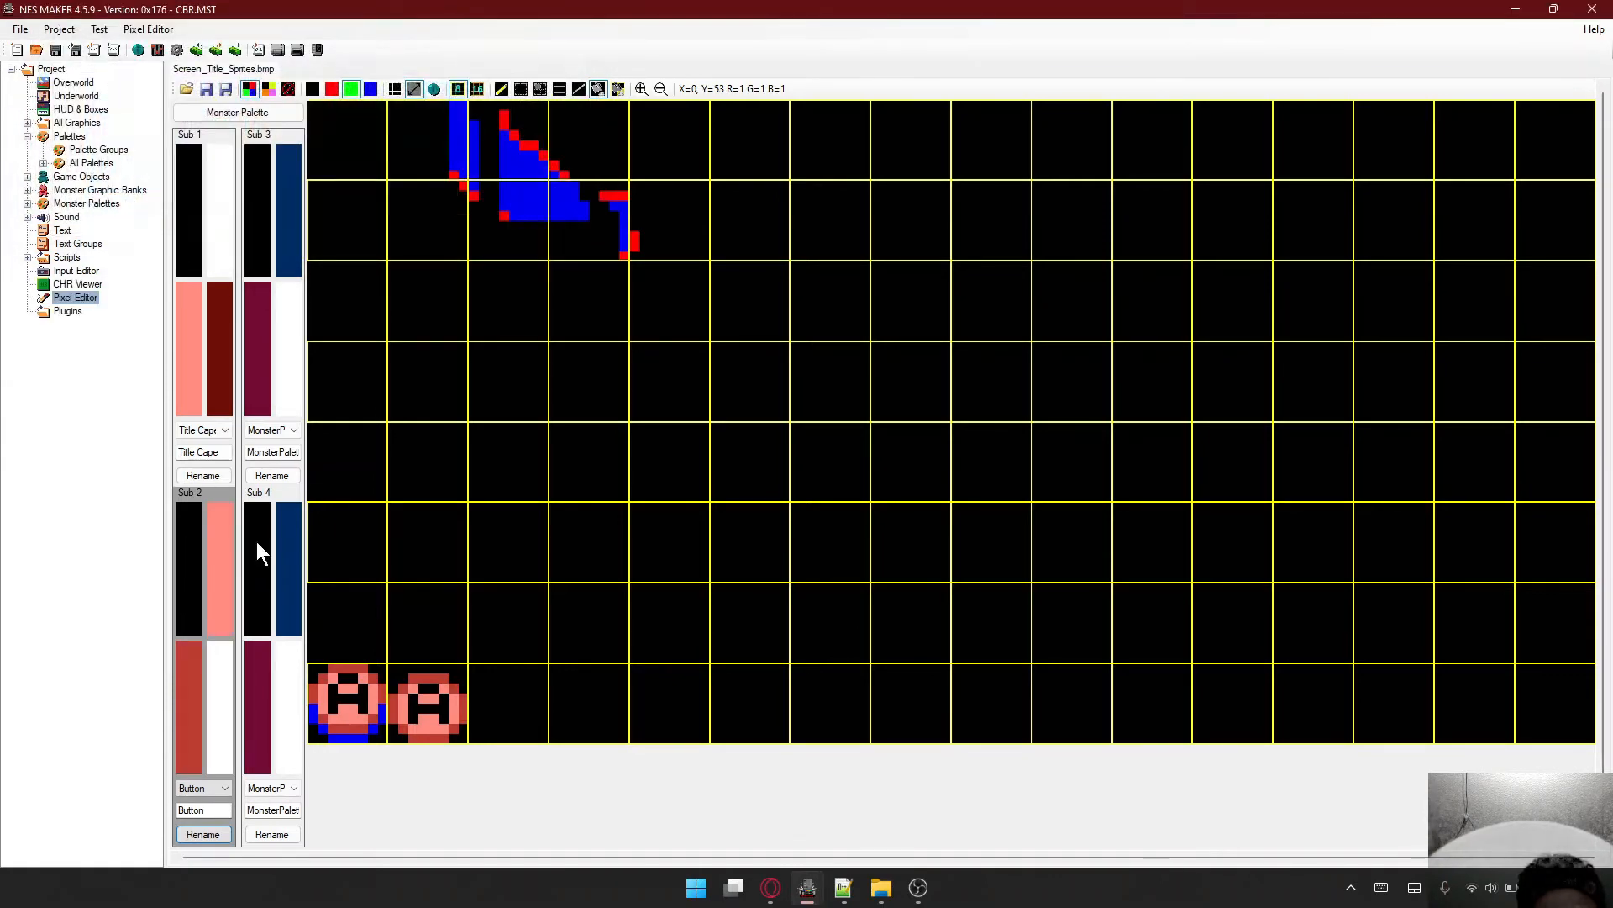
{"action": "left_click", "coordinate": [226, 690]}
{"action": "left_click", "coordinate": [279, 107]}
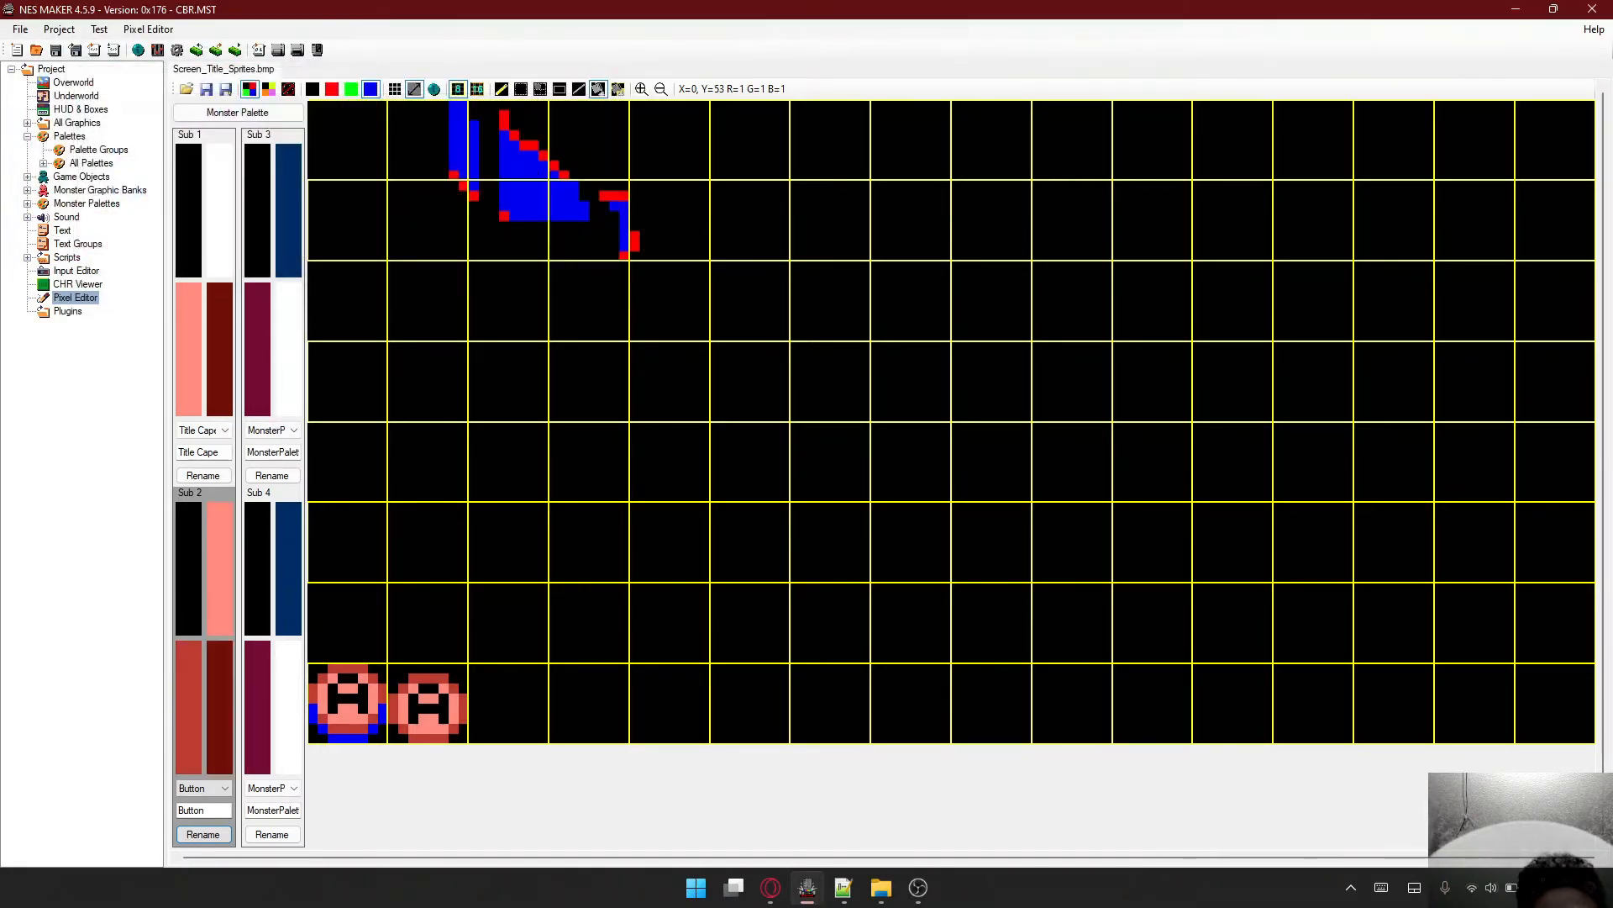
- Recolour the A buttons' medium red rims with Sub 2's third slot and their light red faces with the second slot
{"action": "left_click", "coordinate": [186, 659]}
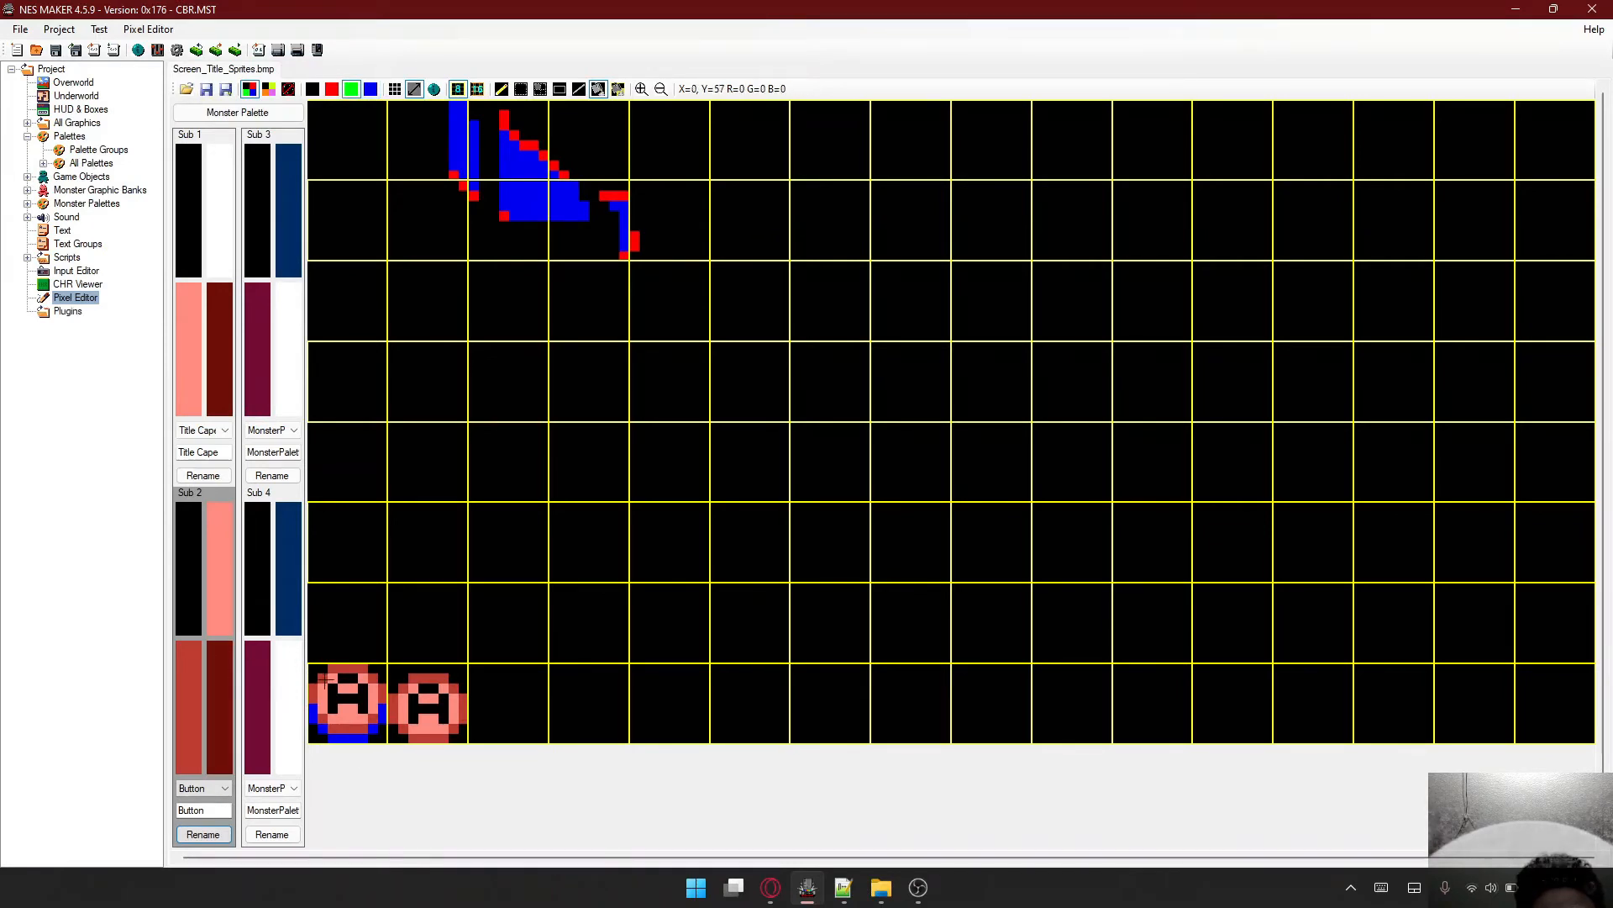
{"action": "left_click", "coordinate": [342, 669]}
{"action": "left_click", "coordinate": [208, 602]}
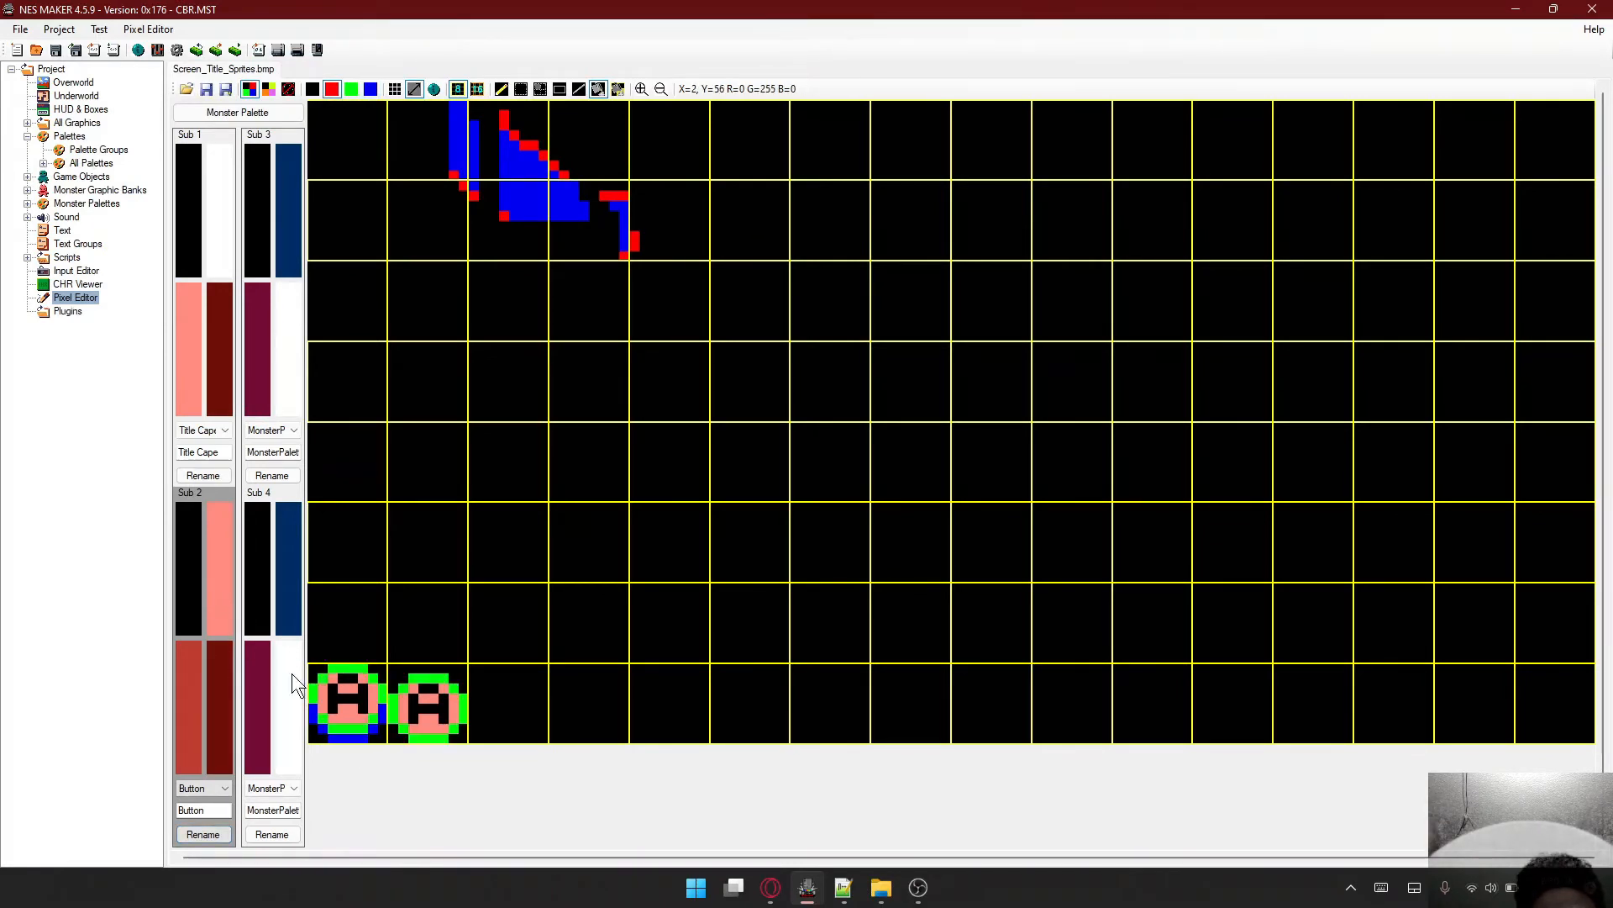
{"action": "left_click", "coordinate": [350, 716]}
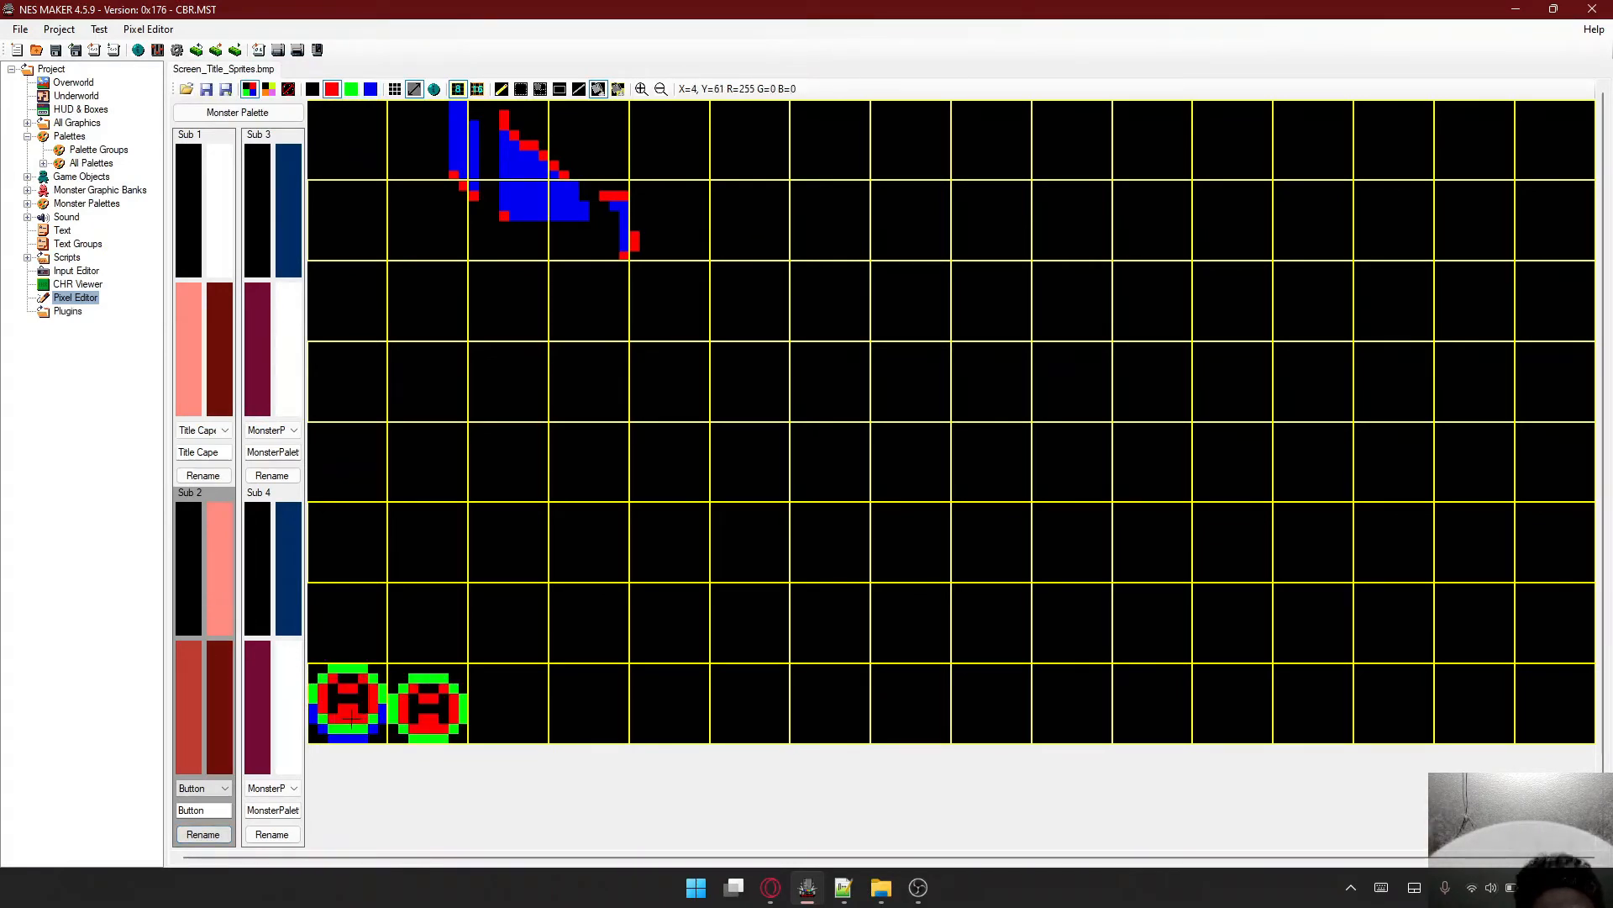
- Look through the bitmap tilesets in the CBR graphics folder without loading any
{"action": "left_click", "coordinate": [186, 91]}
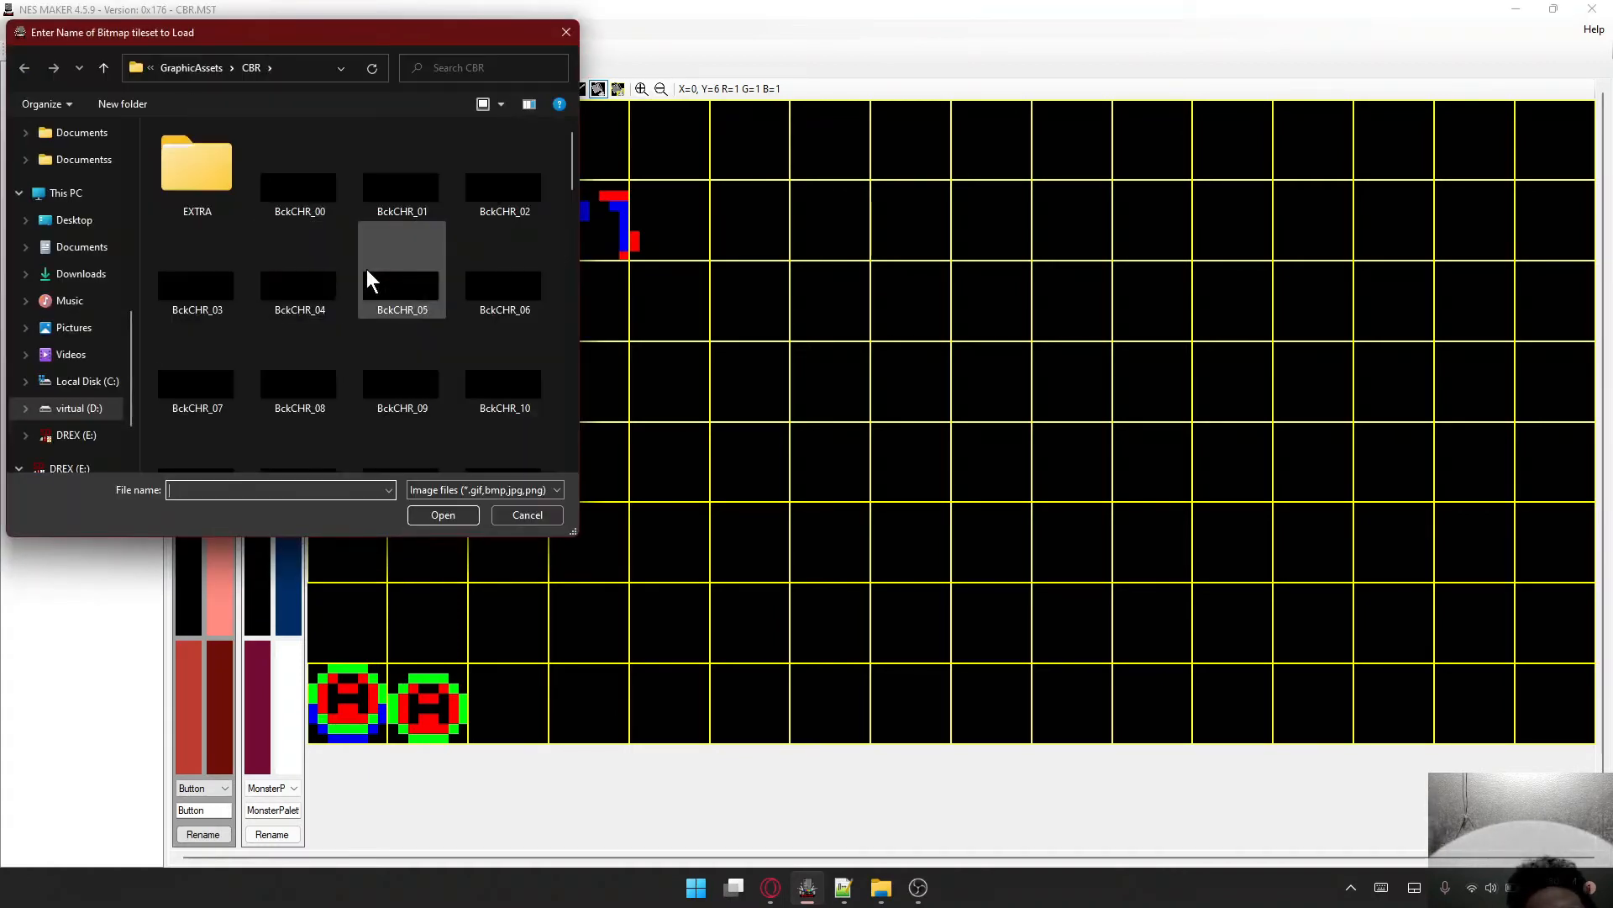
{"action": "scroll", "coordinate": [370, 272], "scroll_direction": "down", "scroll_amount": 10}
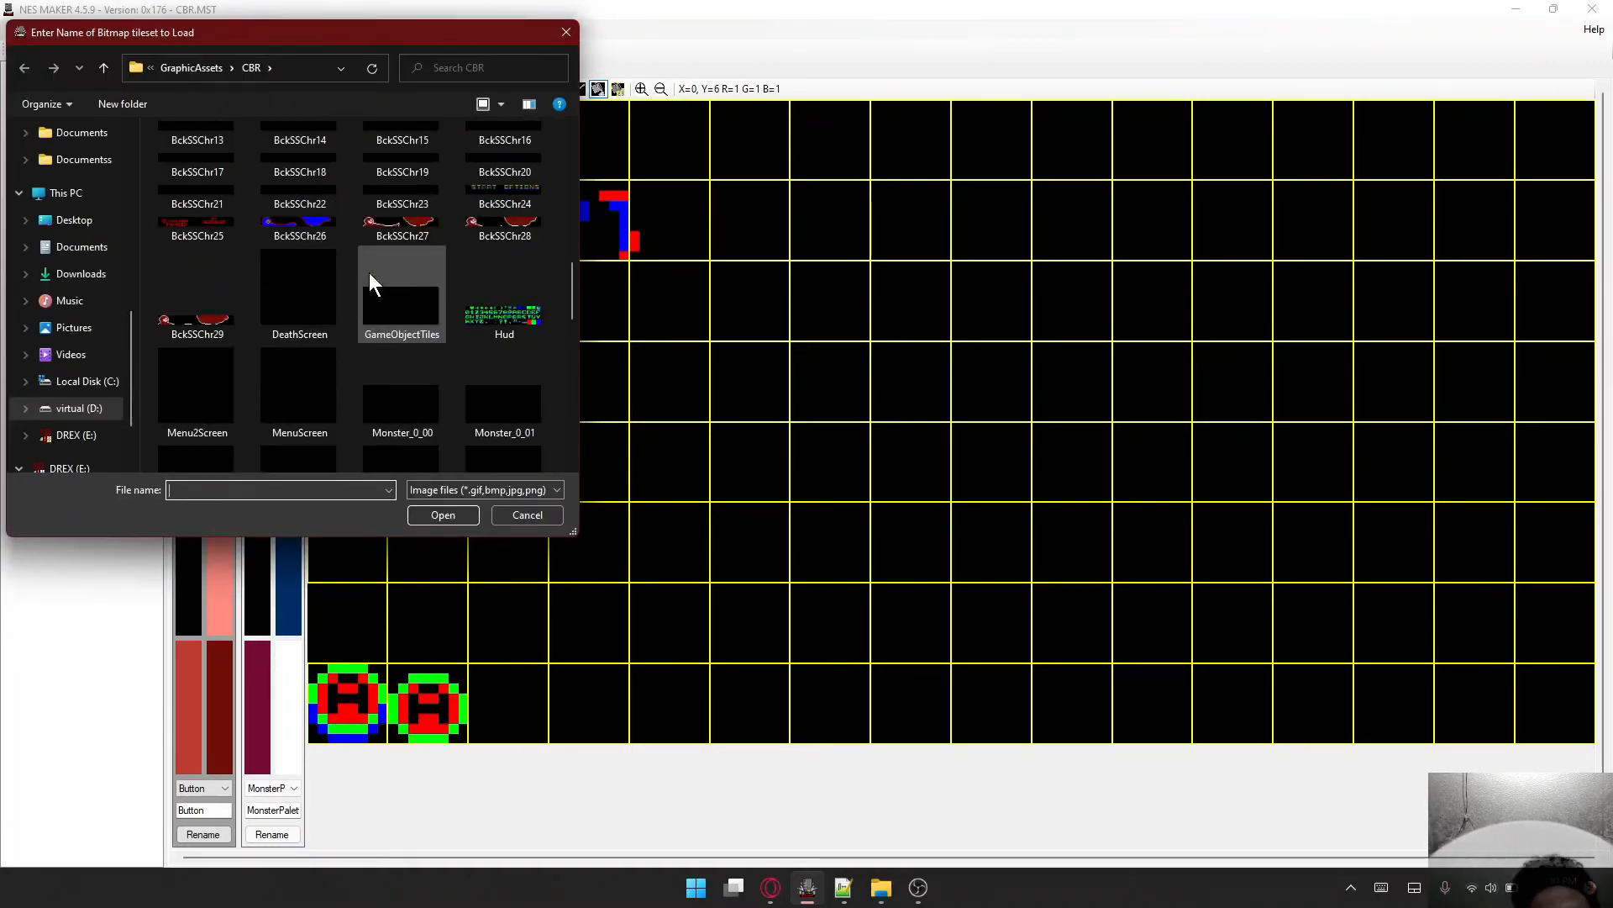
{"action": "scroll", "coordinate": [370, 272], "scroll_direction": "up", "scroll_amount": 8}
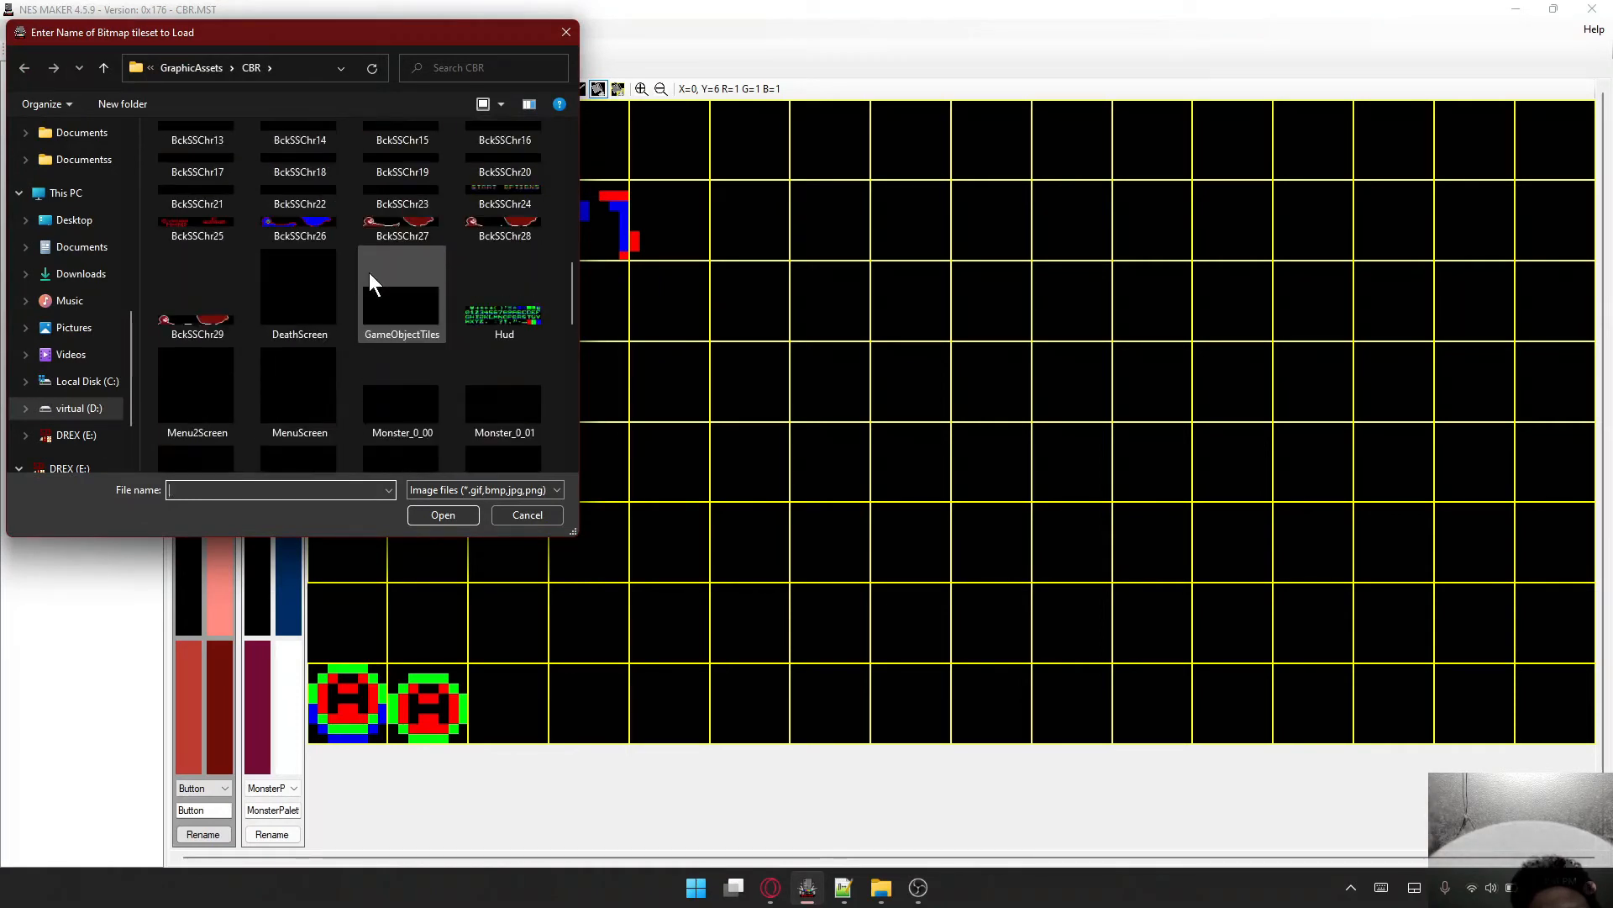
{"action": "scroll", "coordinate": [310, 303], "scroll_direction": "up", "scroll_amount": 5}
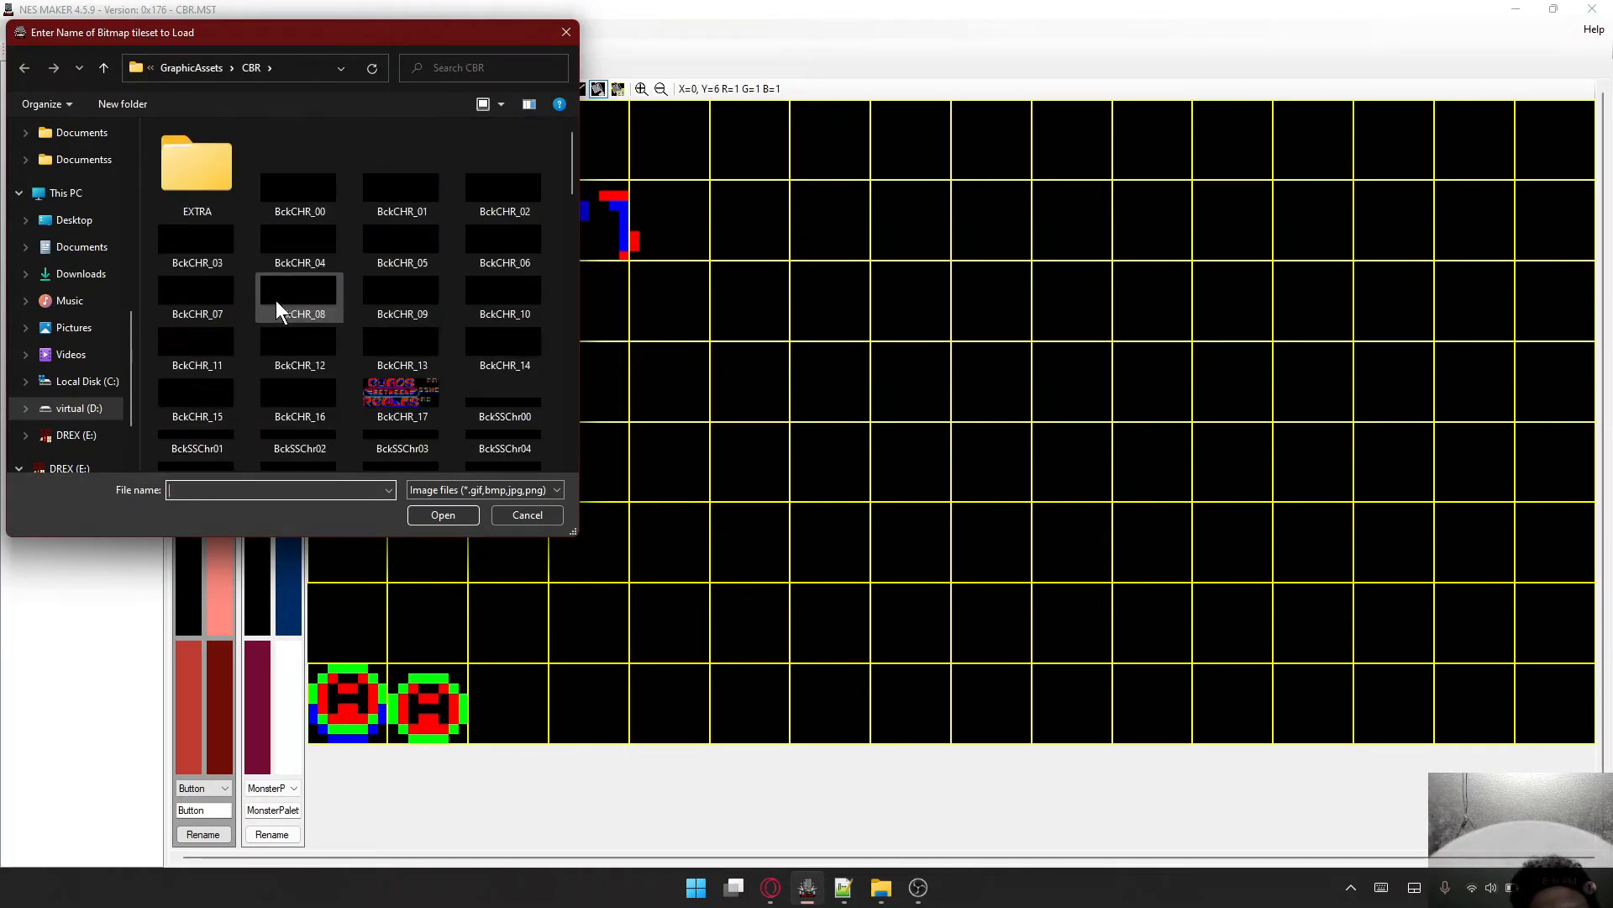
{"action": "left_click", "coordinate": [563, 35]}
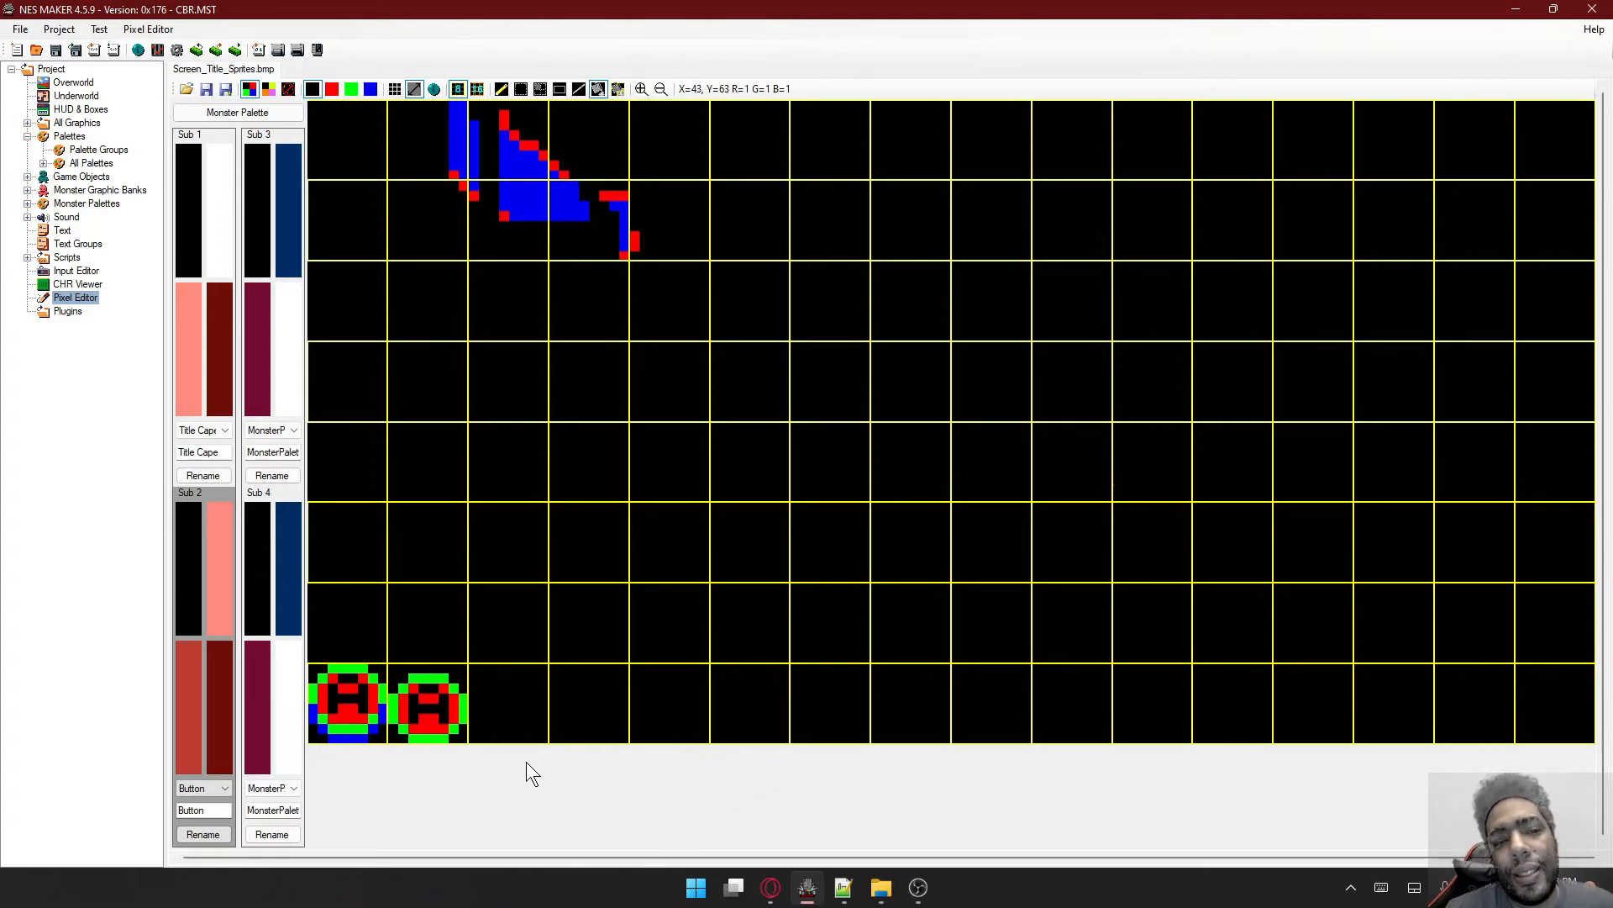
- Open the first screen of the Overworld for editing
{"action": "left_click", "coordinate": [69, 84]}
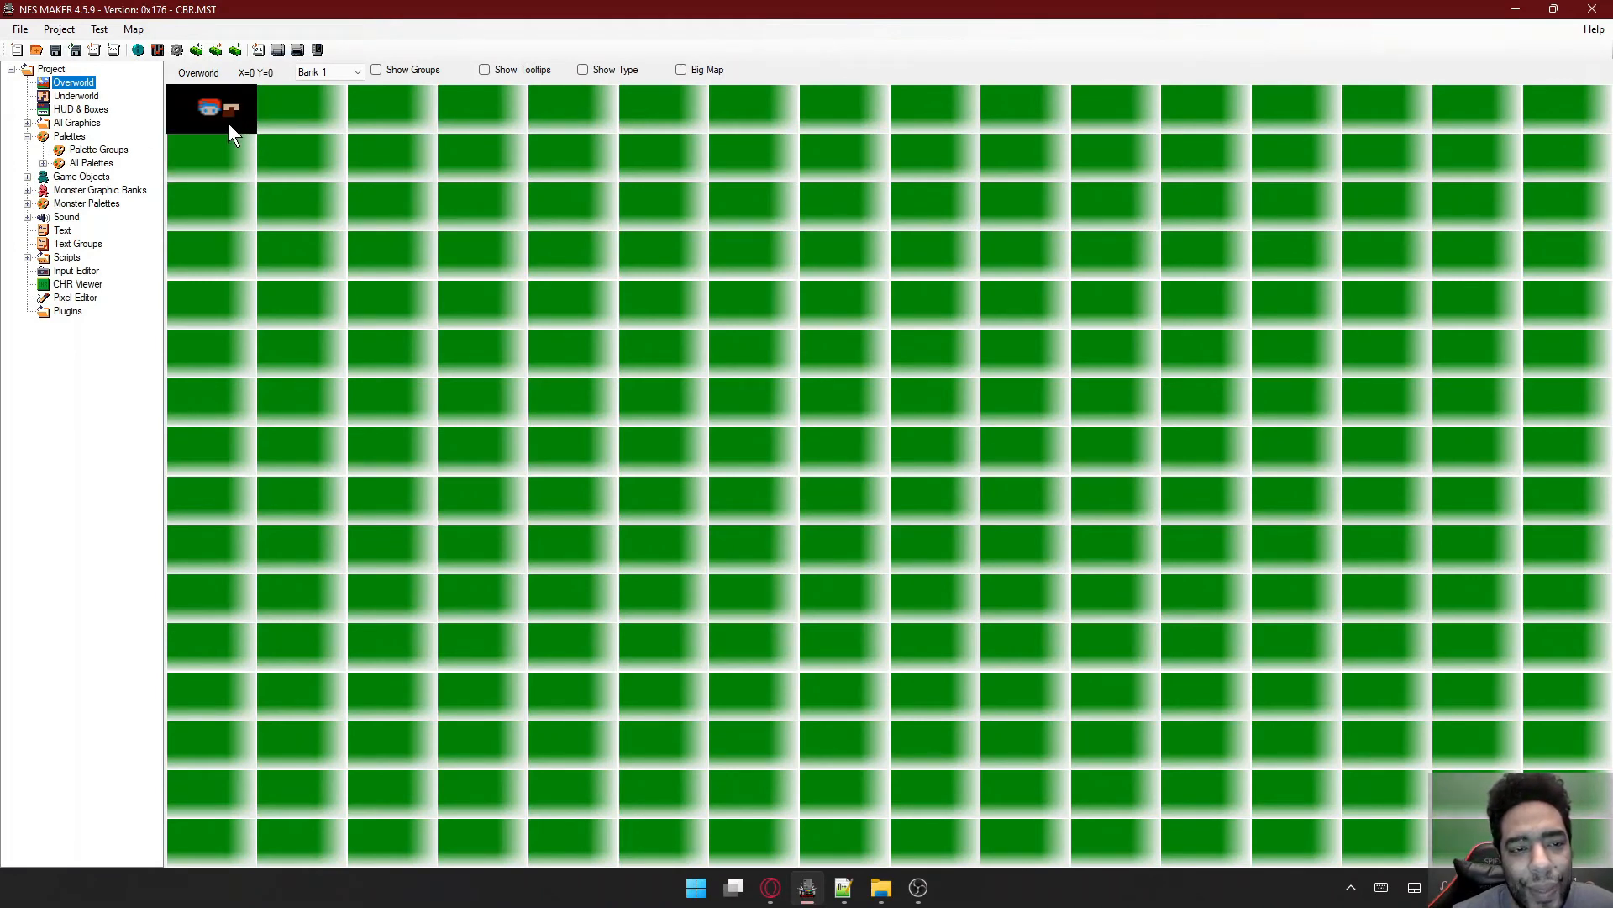
{"action": "double_click", "coordinate": [229, 123]}
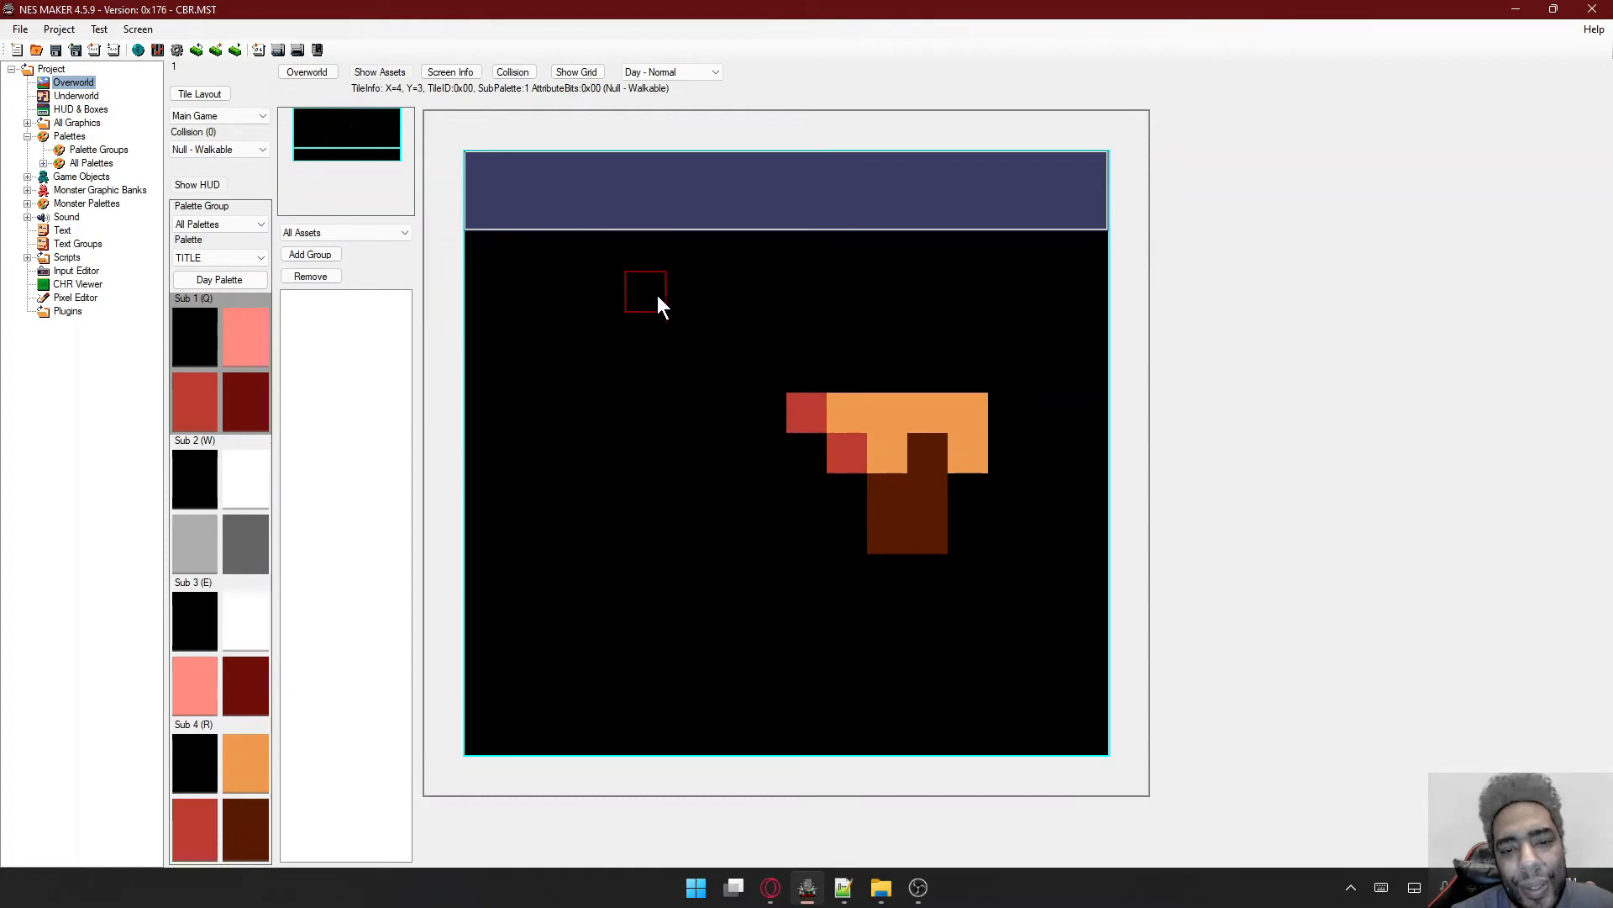
- Switch to File Explorer and open the CBR project's EXTRA folder under GraphicAssets in NESMAKER 4.9 CLEAN
{"action": "mouse_move", "coordinate": [884, 890]}
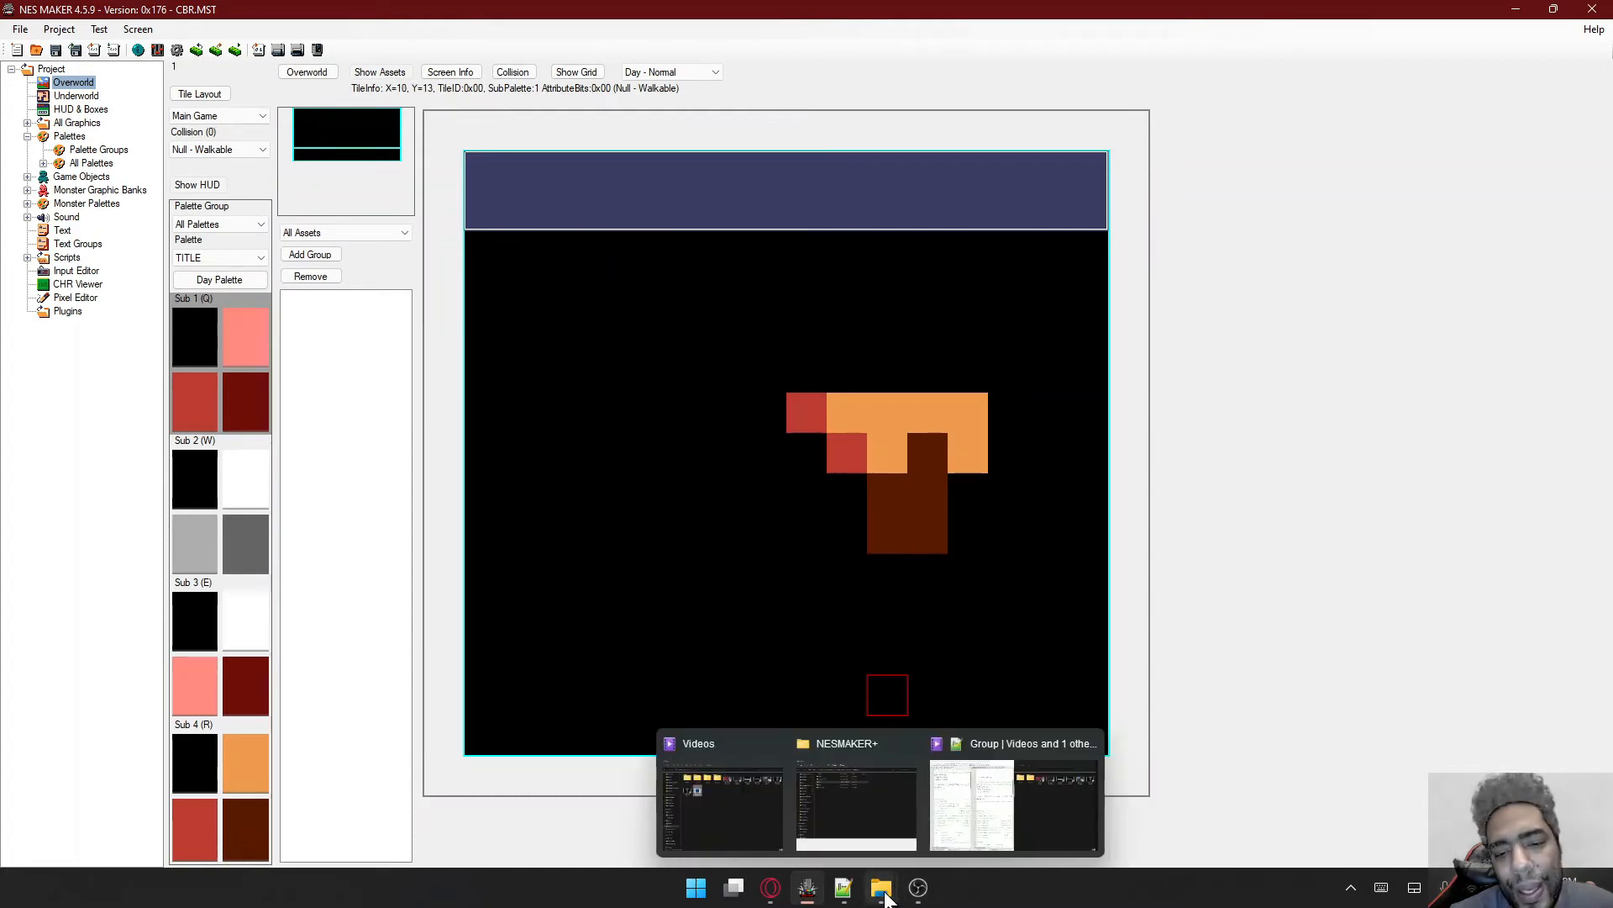
{"action": "left_click", "coordinate": [814, 811]}
{"action": "left_click_drag", "start_coordinate": [723, 160], "coordinate": [652, 28]}
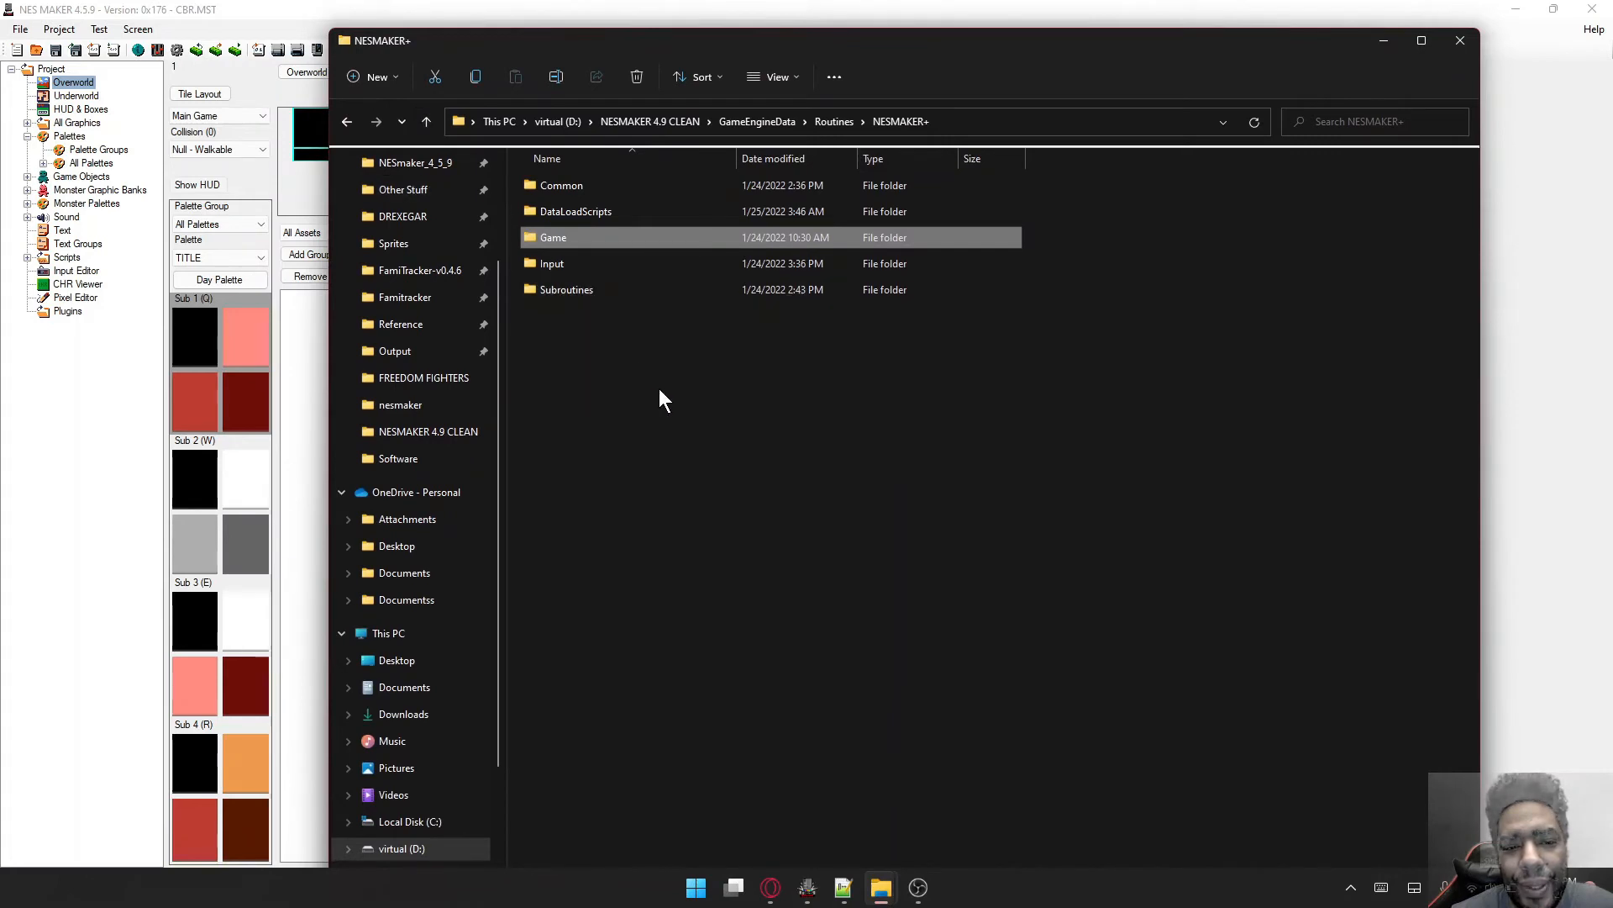
{"action": "left_click", "coordinate": [1350, 887]}
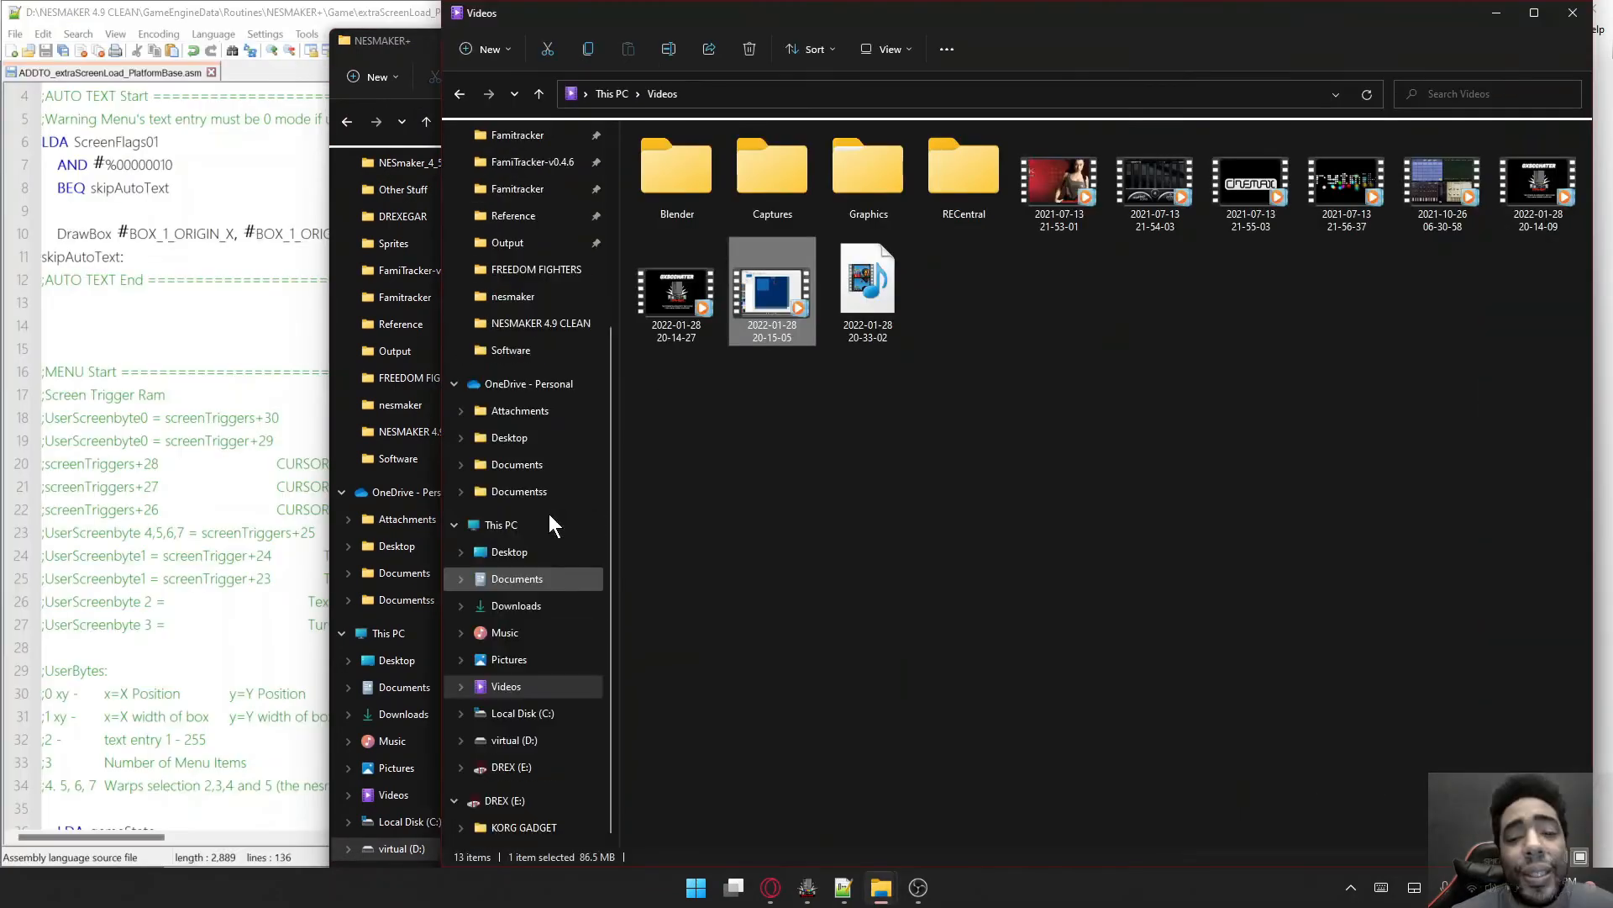
{"action": "scroll", "coordinate": [549, 516], "scroll_direction": "up", "scroll_amount": 5}
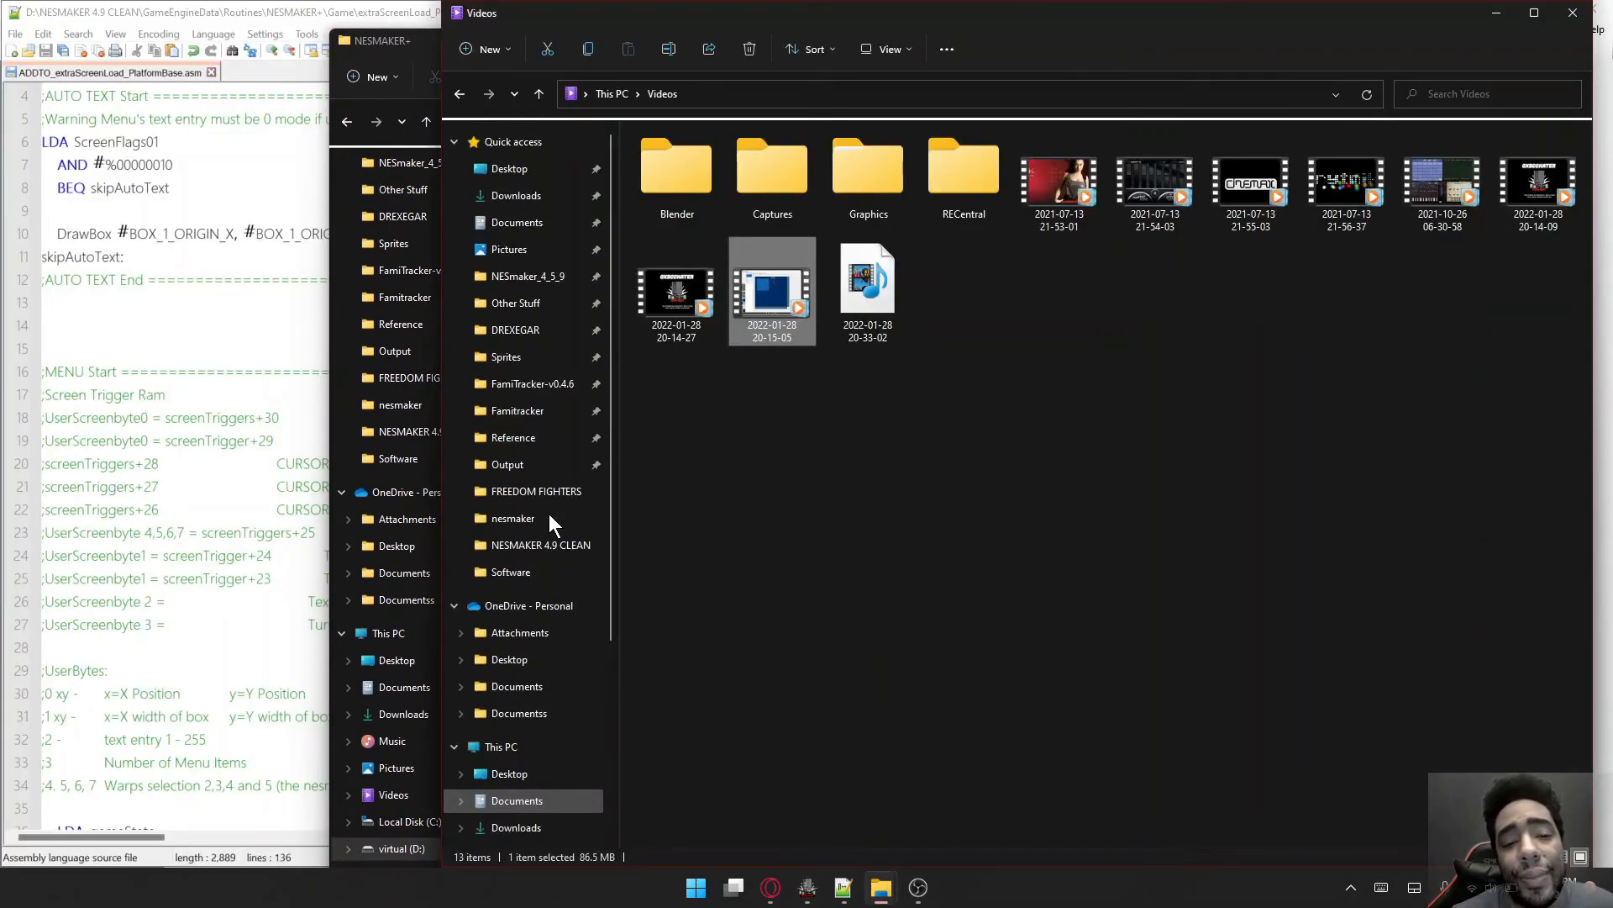
{"action": "left_click", "coordinate": [541, 545]}
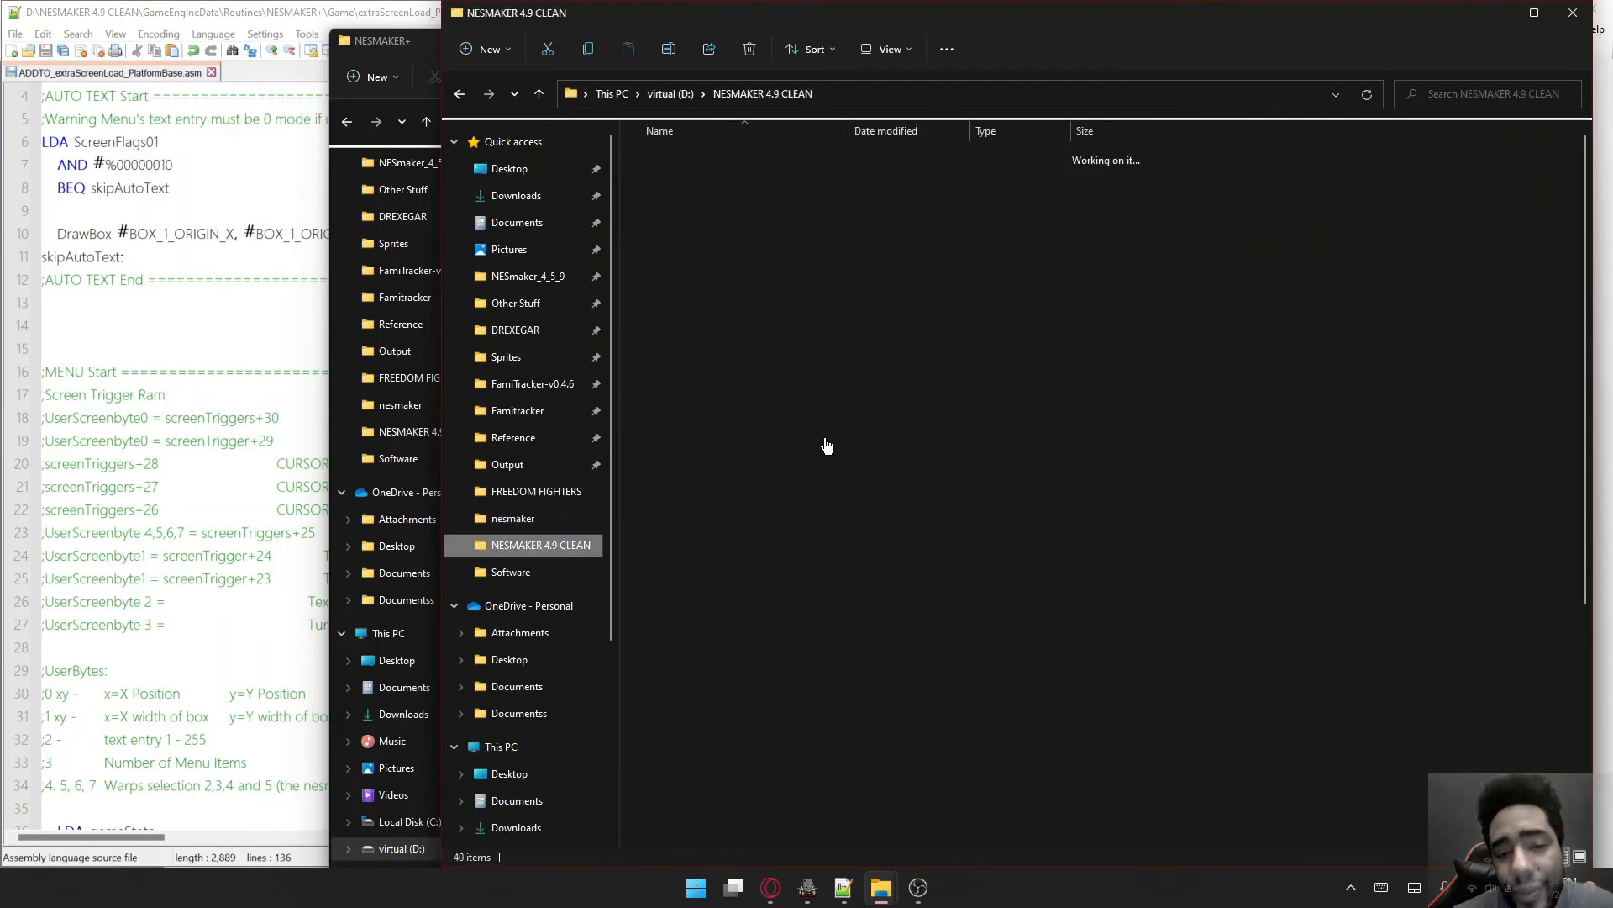
{"action": "scroll", "coordinate": [709, 521], "scroll_direction": "up", "scroll_amount": 1}
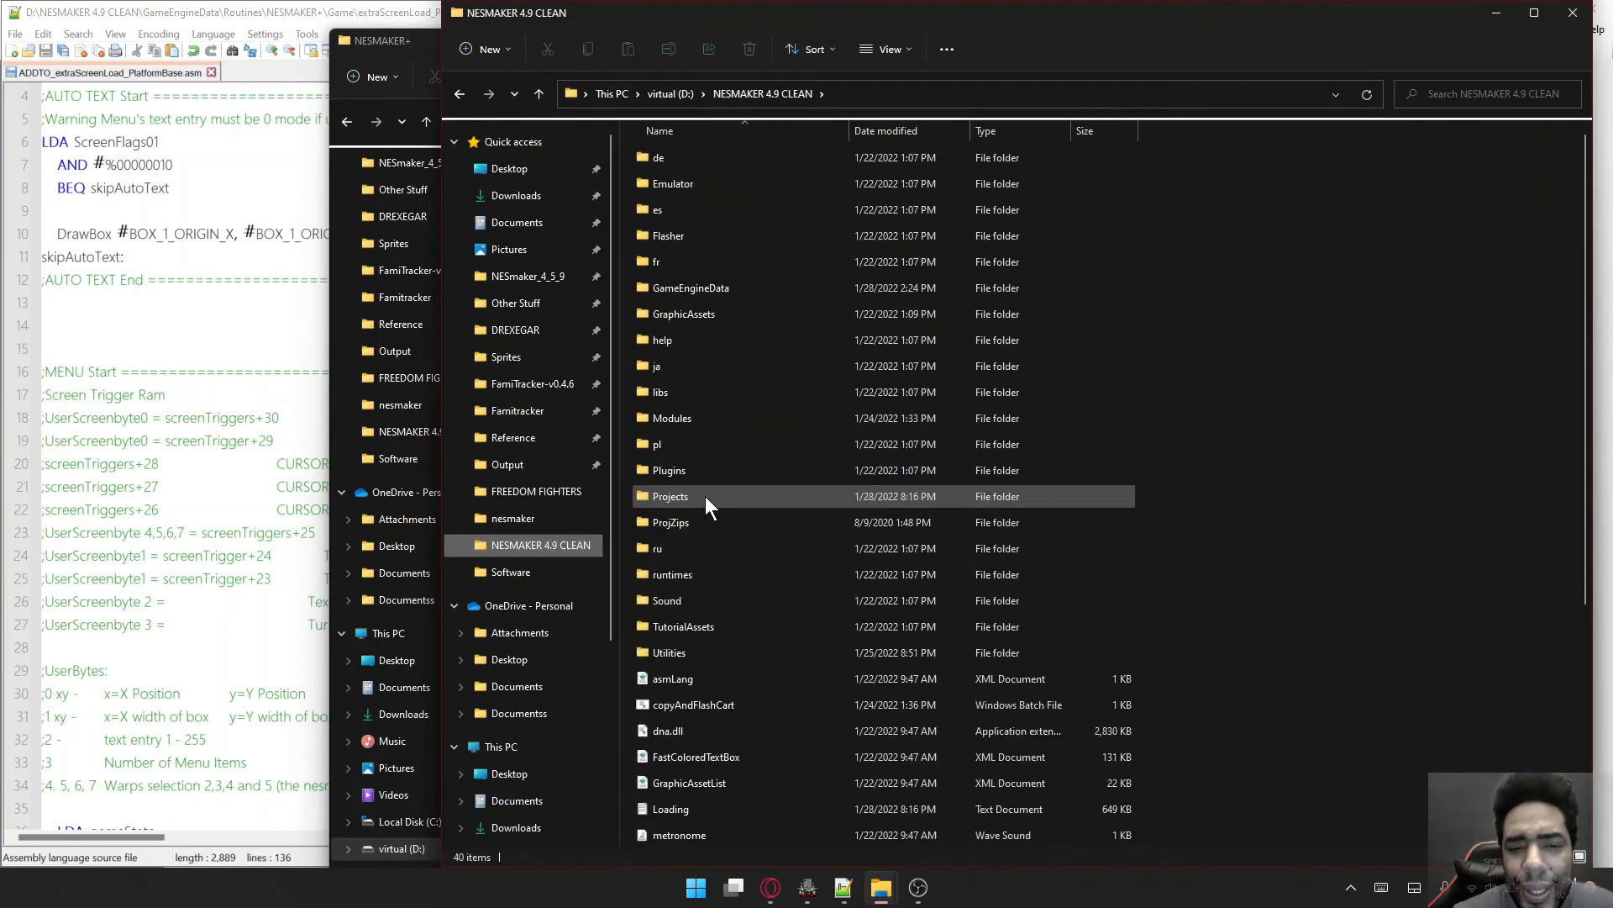
{"action": "double_click", "coordinate": [697, 311]}
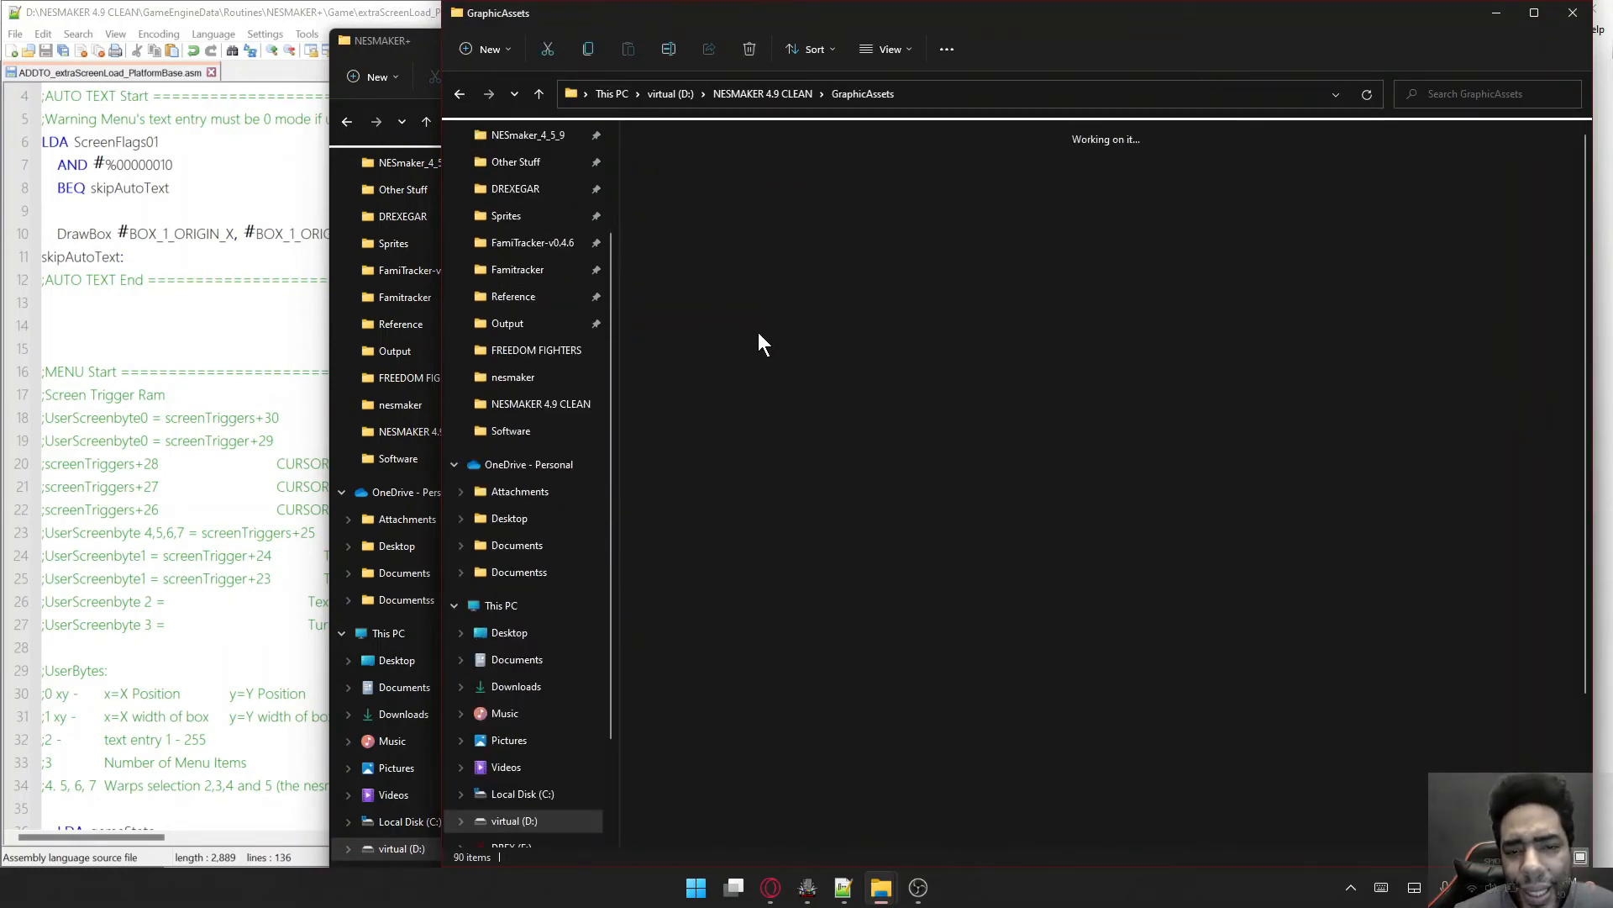
{"action": "double_click", "coordinate": [685, 187]}
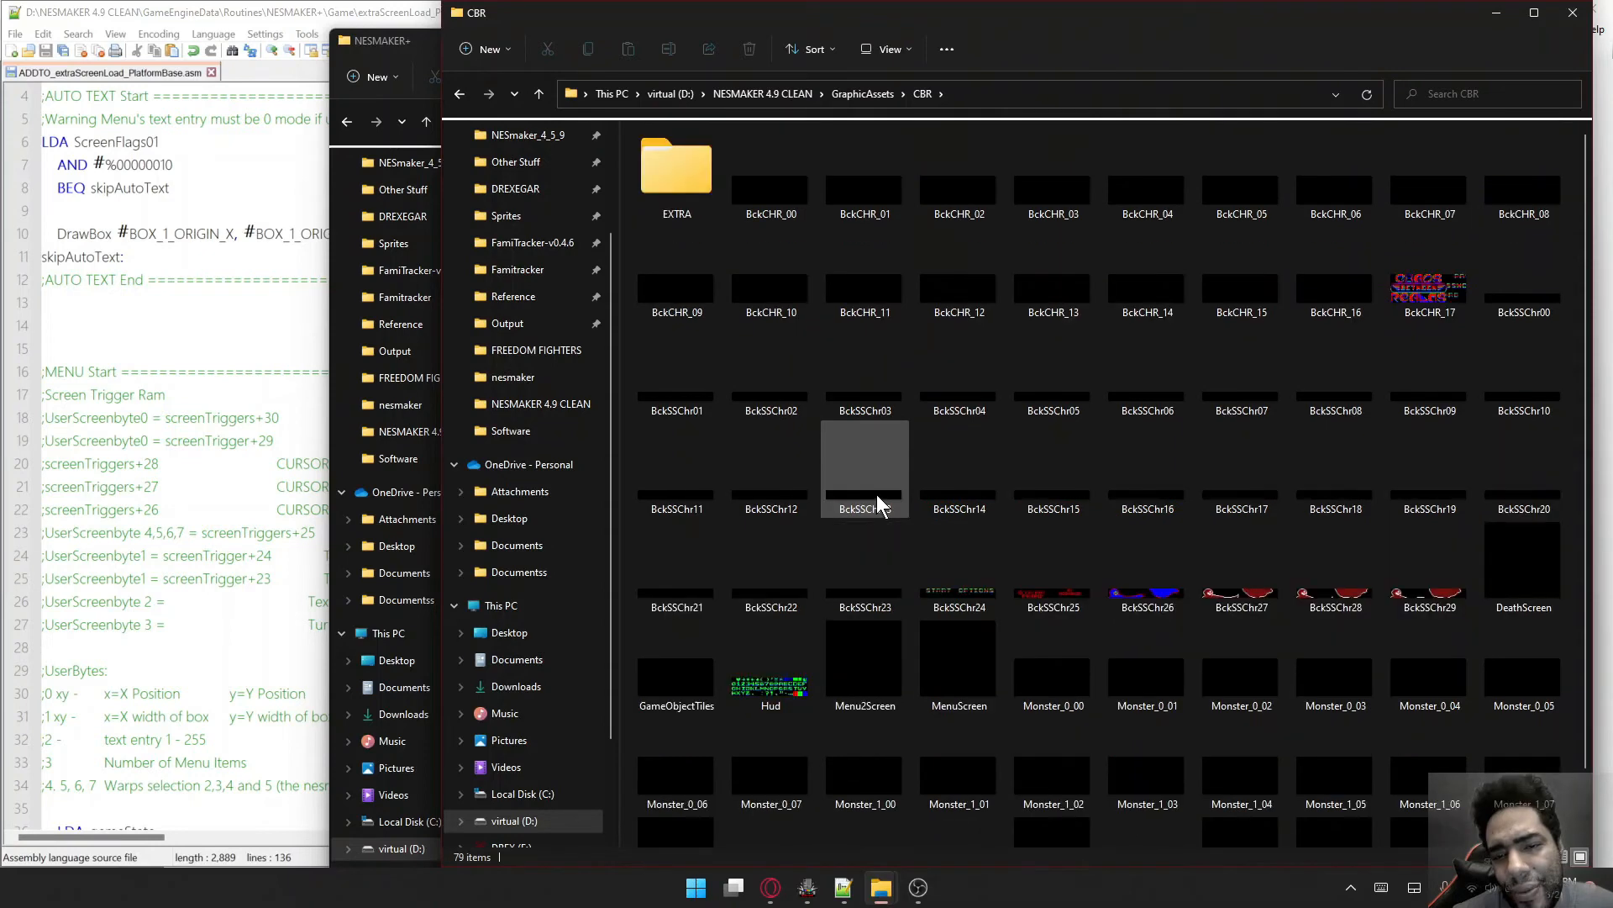
{"action": "double_click", "coordinate": [677, 181]}
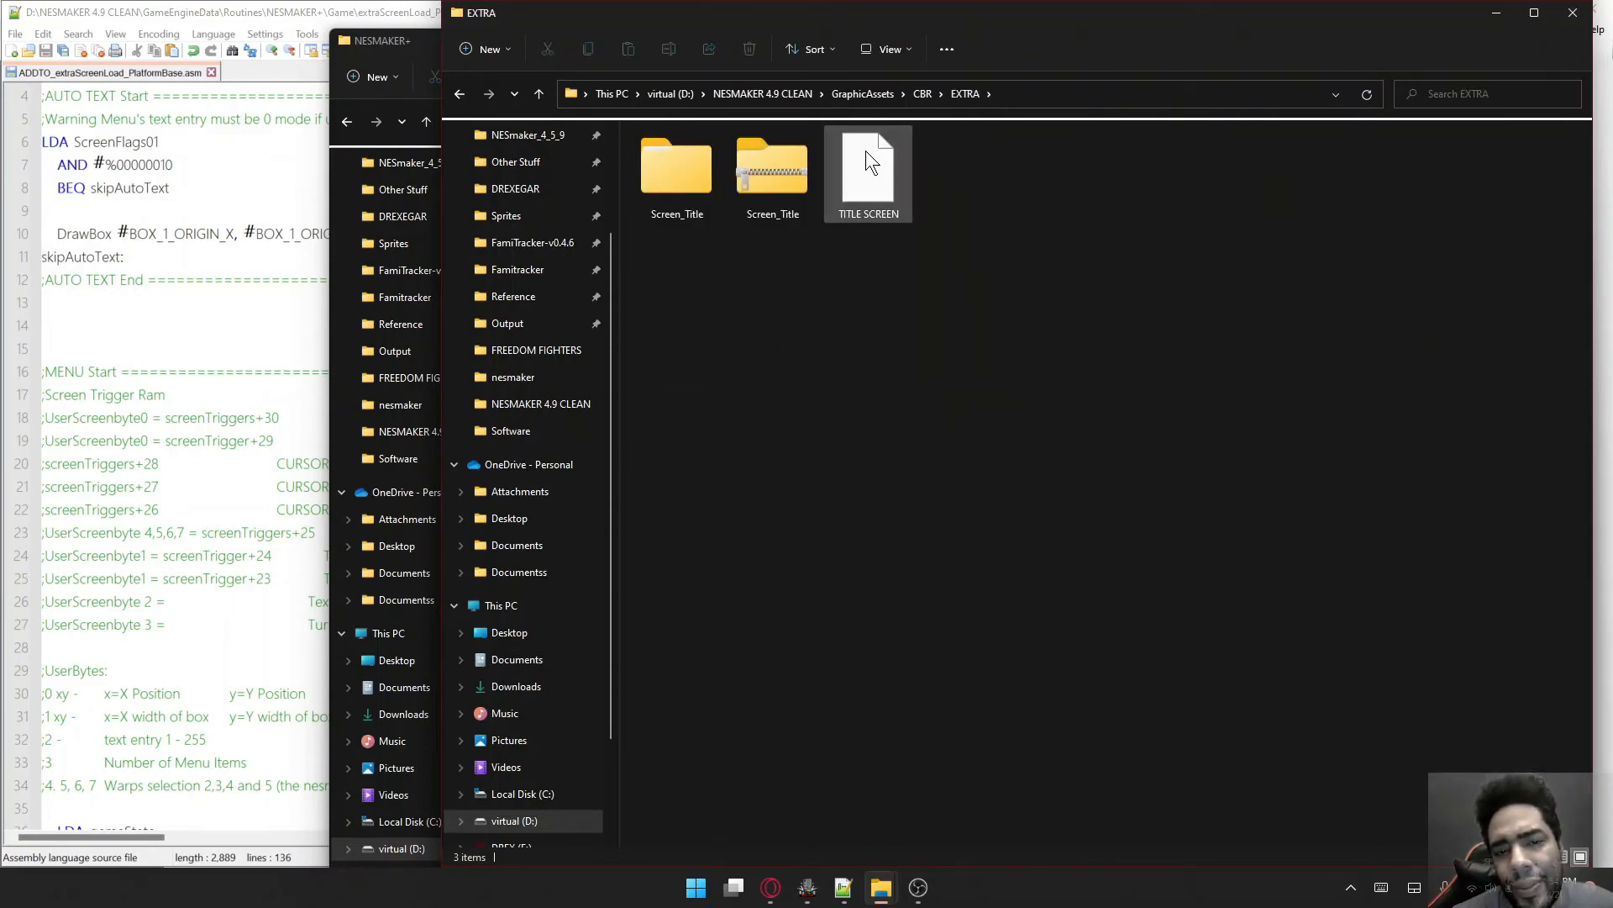
- Check the Screen_Title folder and its nested Screen_Title subfolder, and return to the EXTRA folder
{"action": "double_click", "coordinate": [704, 167]}
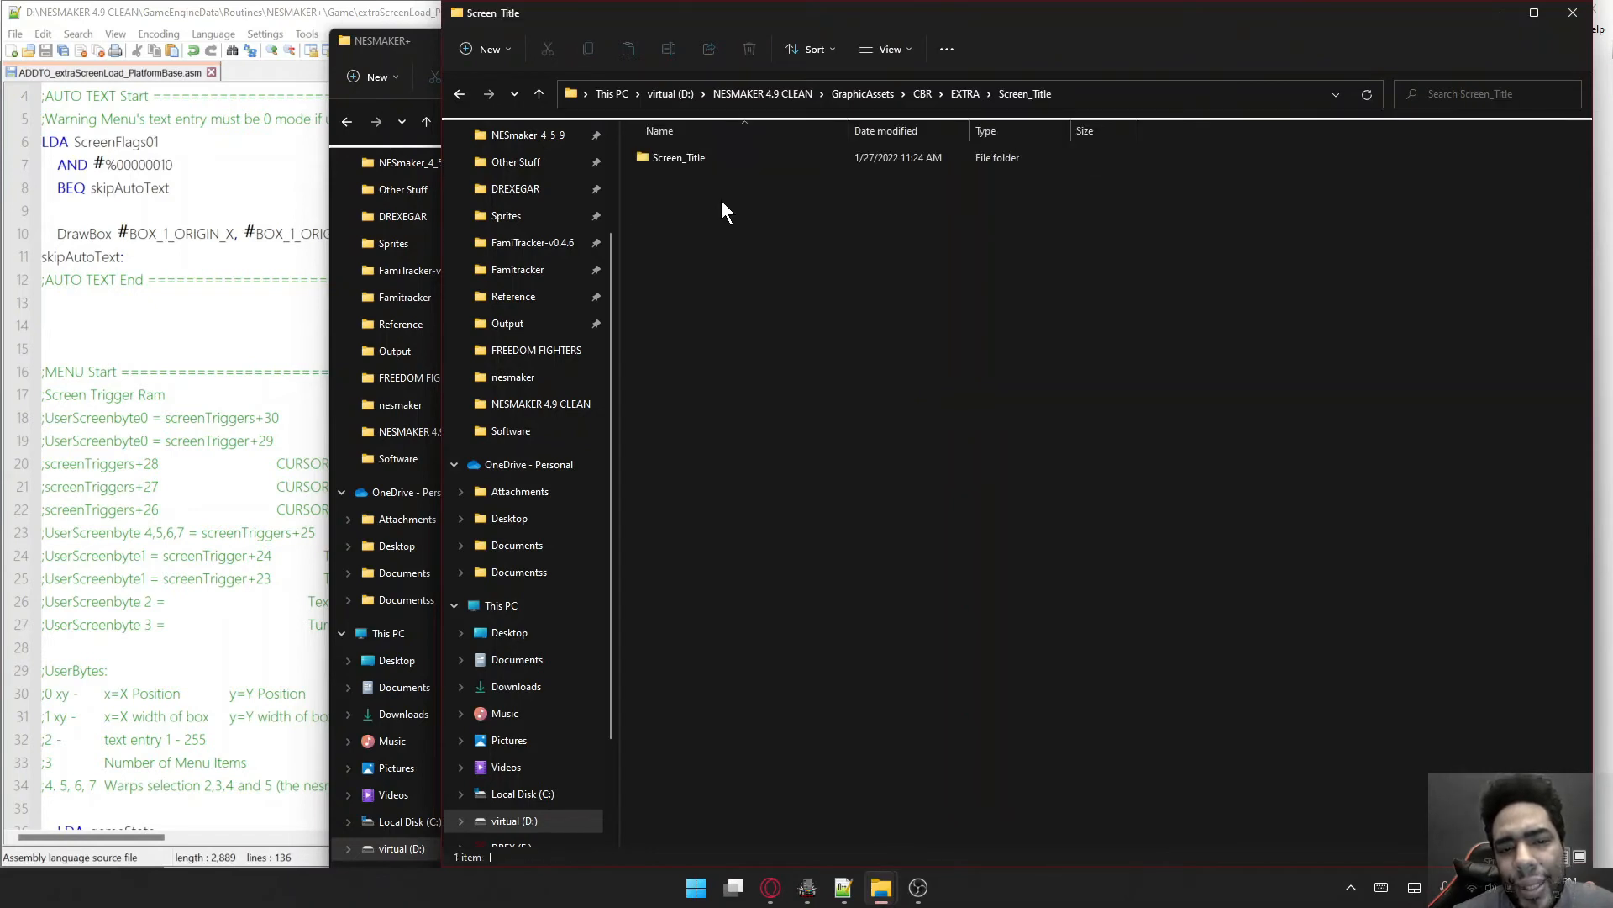
{"action": "double_click", "coordinate": [703, 165]}
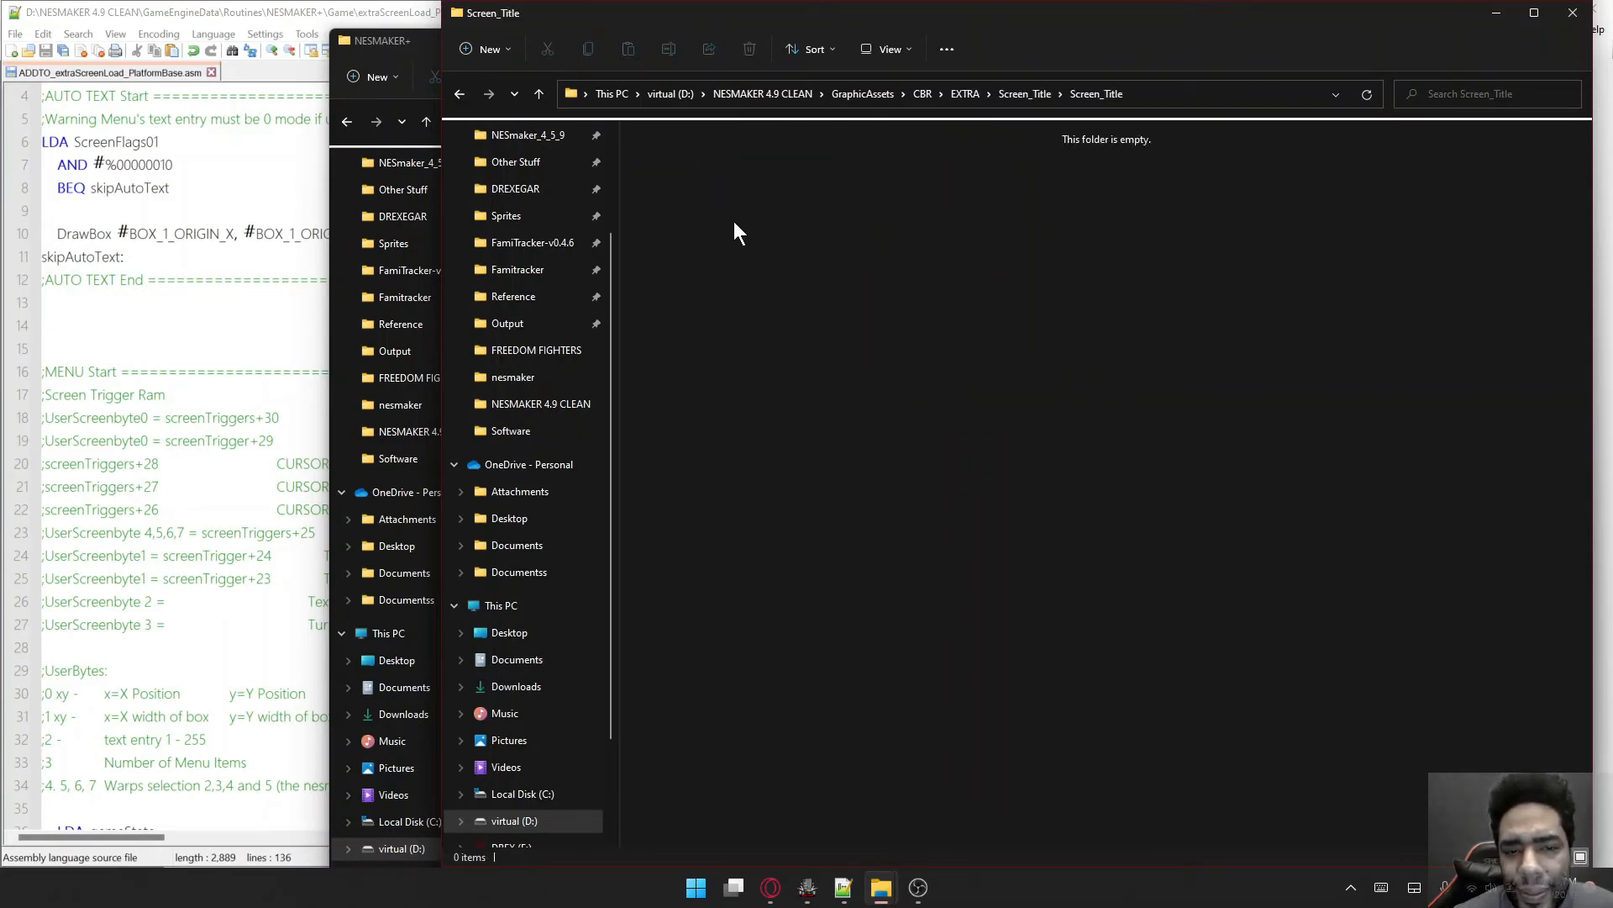
{"action": "left_click", "coordinate": [547, 98]}
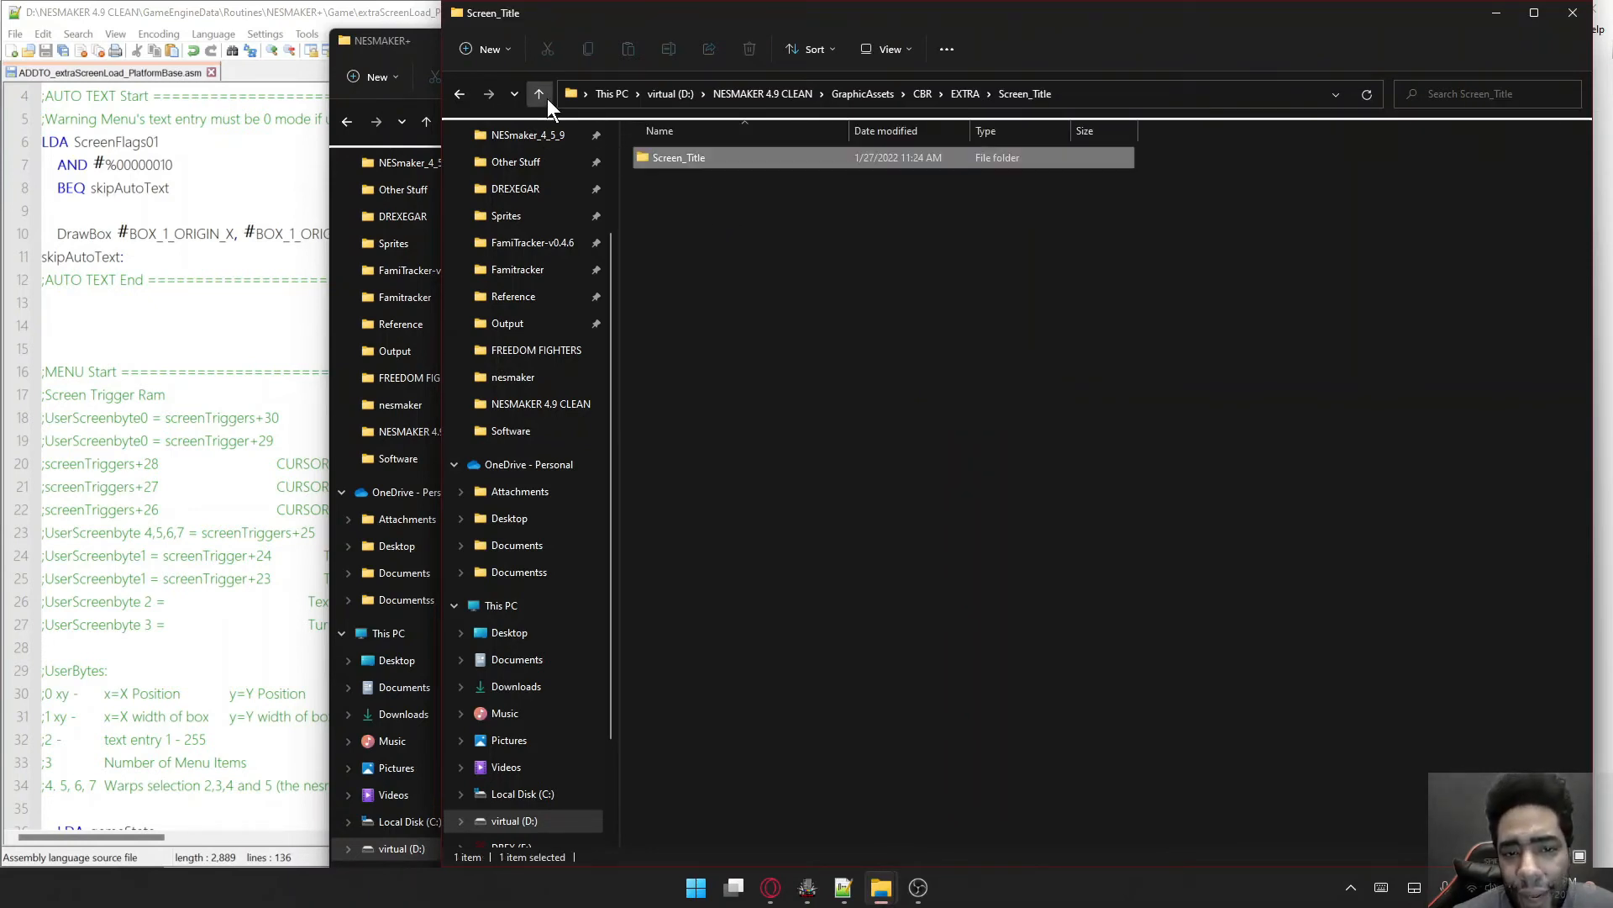
{"action": "left_click", "coordinate": [547, 98]}
- Rename the TITLE SCREEN file as TITLE SCREEN.jpg and open it in the image viewer
{"action": "left_click", "coordinate": [851, 198]}
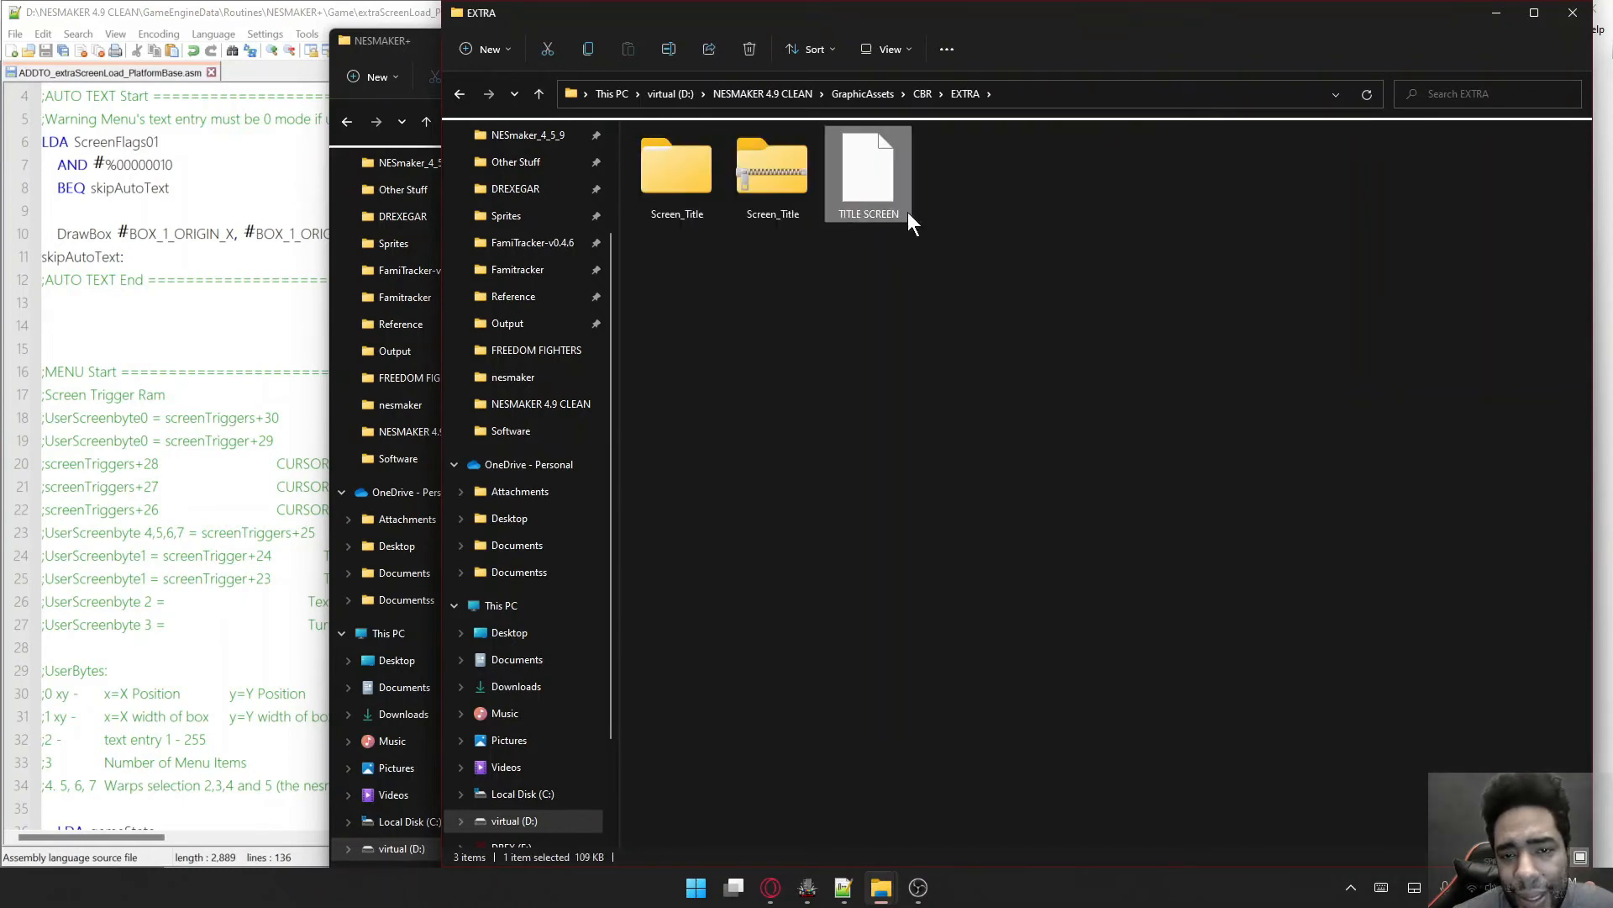
{"action": "double_click", "coordinate": [879, 189]}
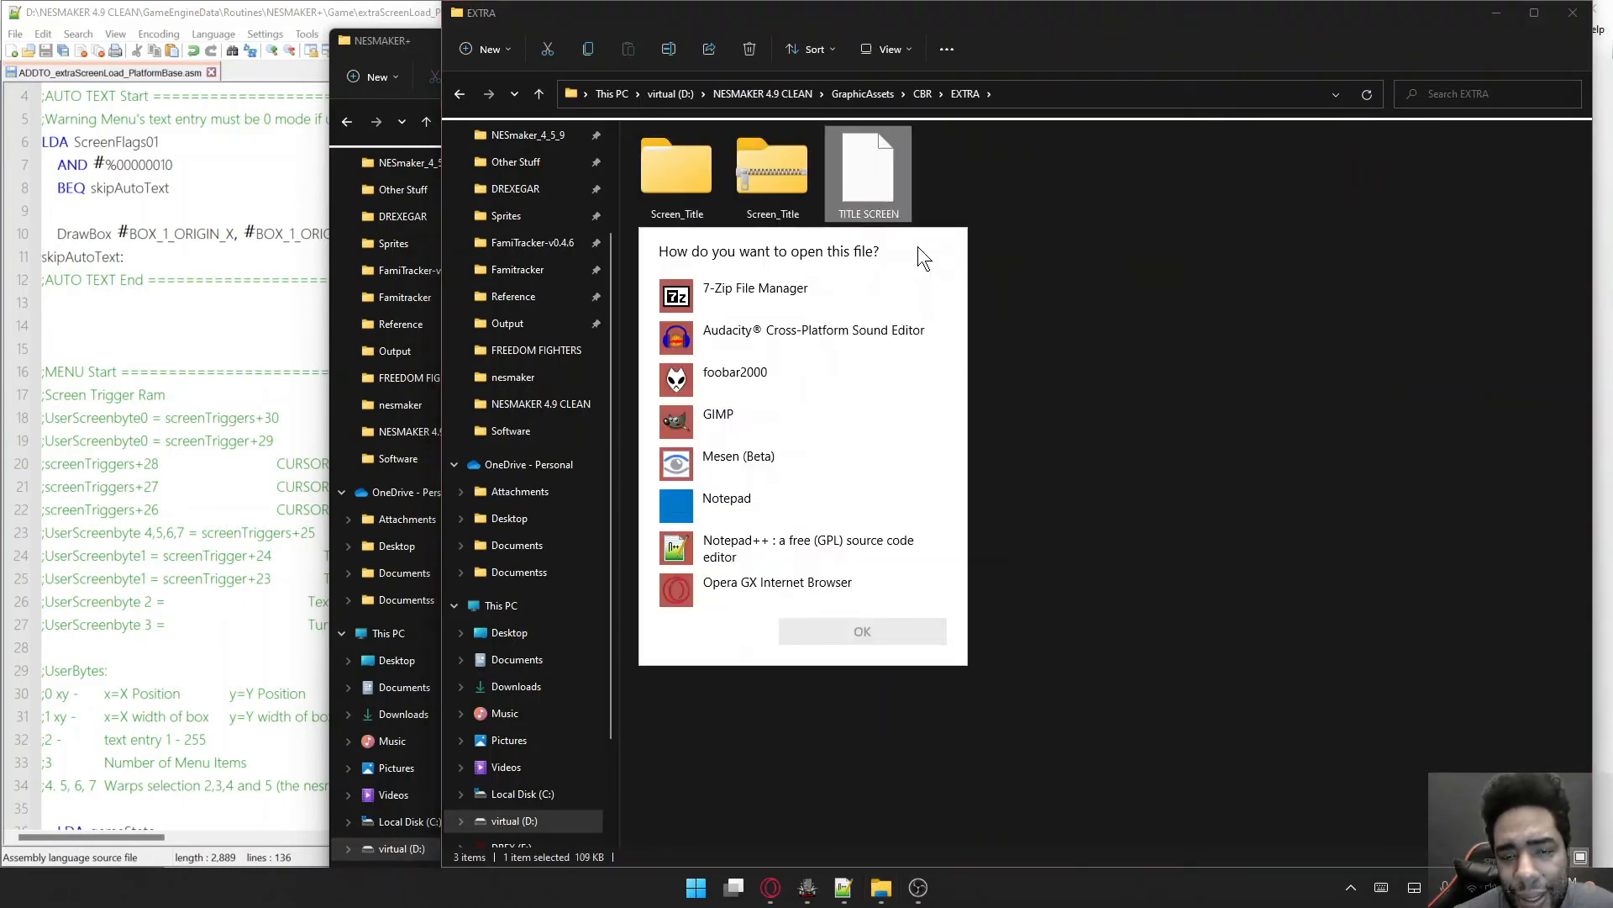
{"action": "left_click", "coordinate": [920, 214]}
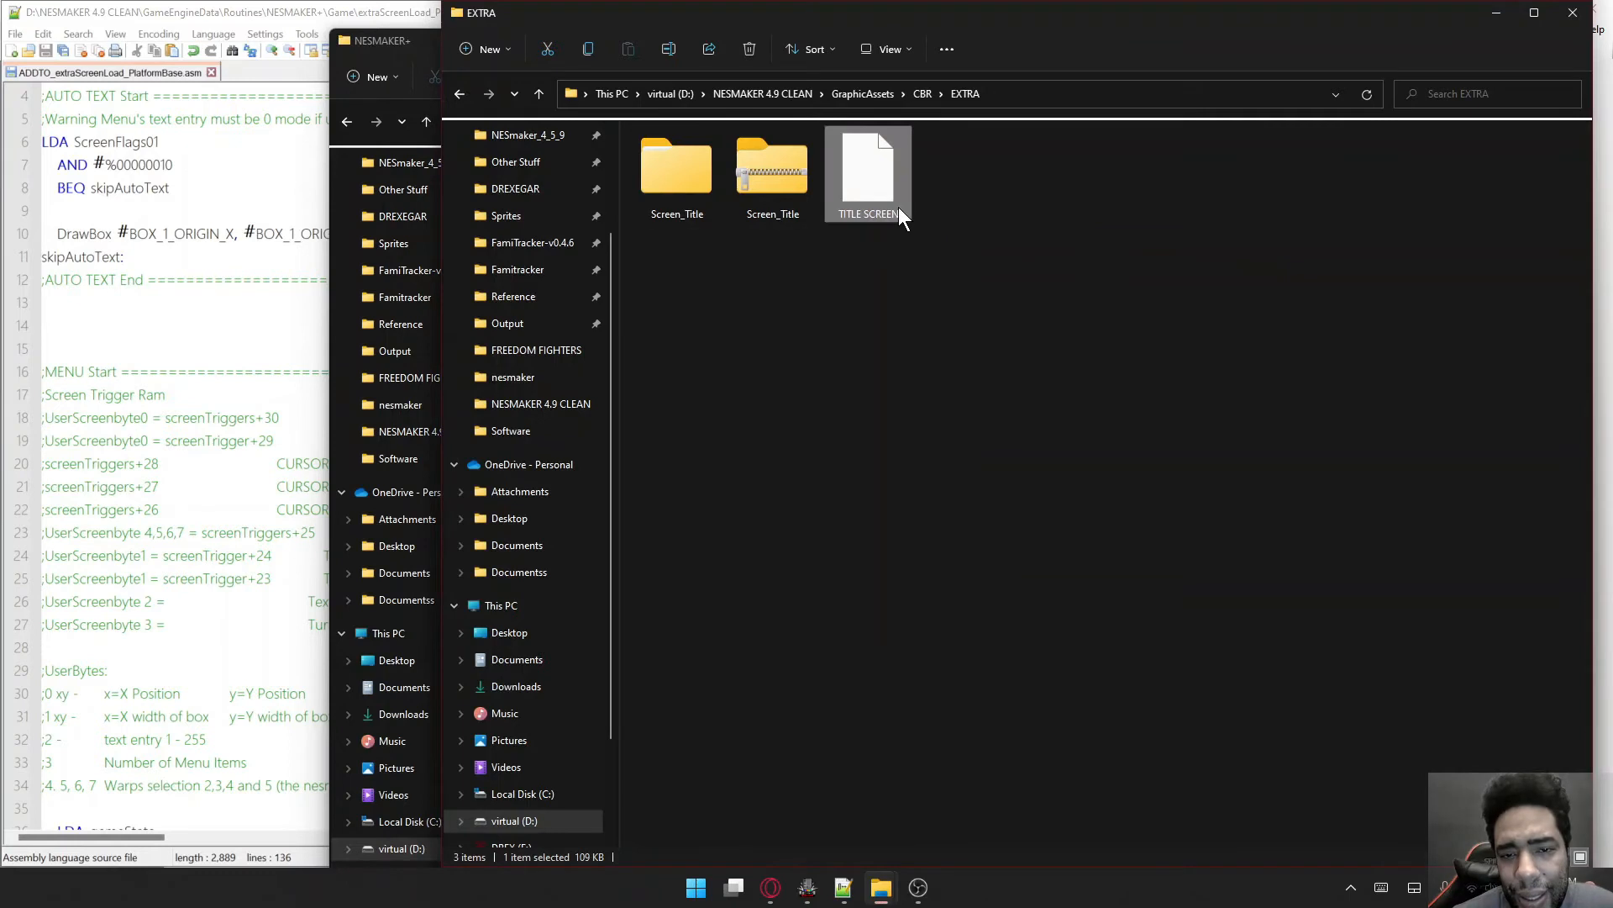
{"action": "left_click", "coordinate": [869, 215]}
{"action": "type", "text": ".jpg"}
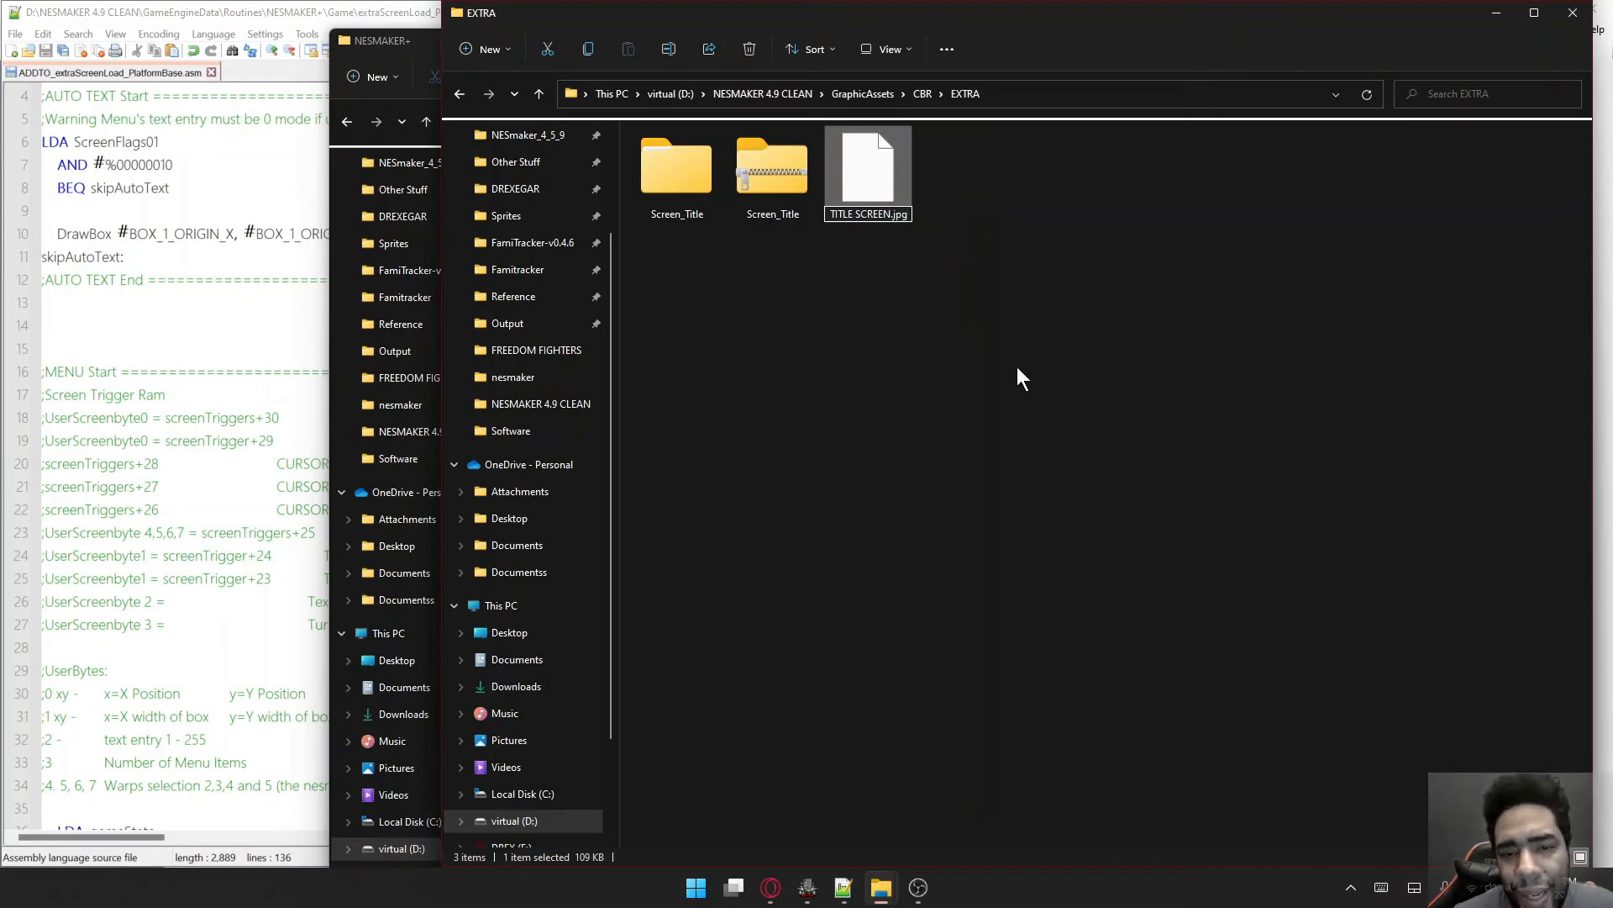
{"action": "key", "text": "Return"}
{"action": "double_click", "coordinate": [894, 180]}
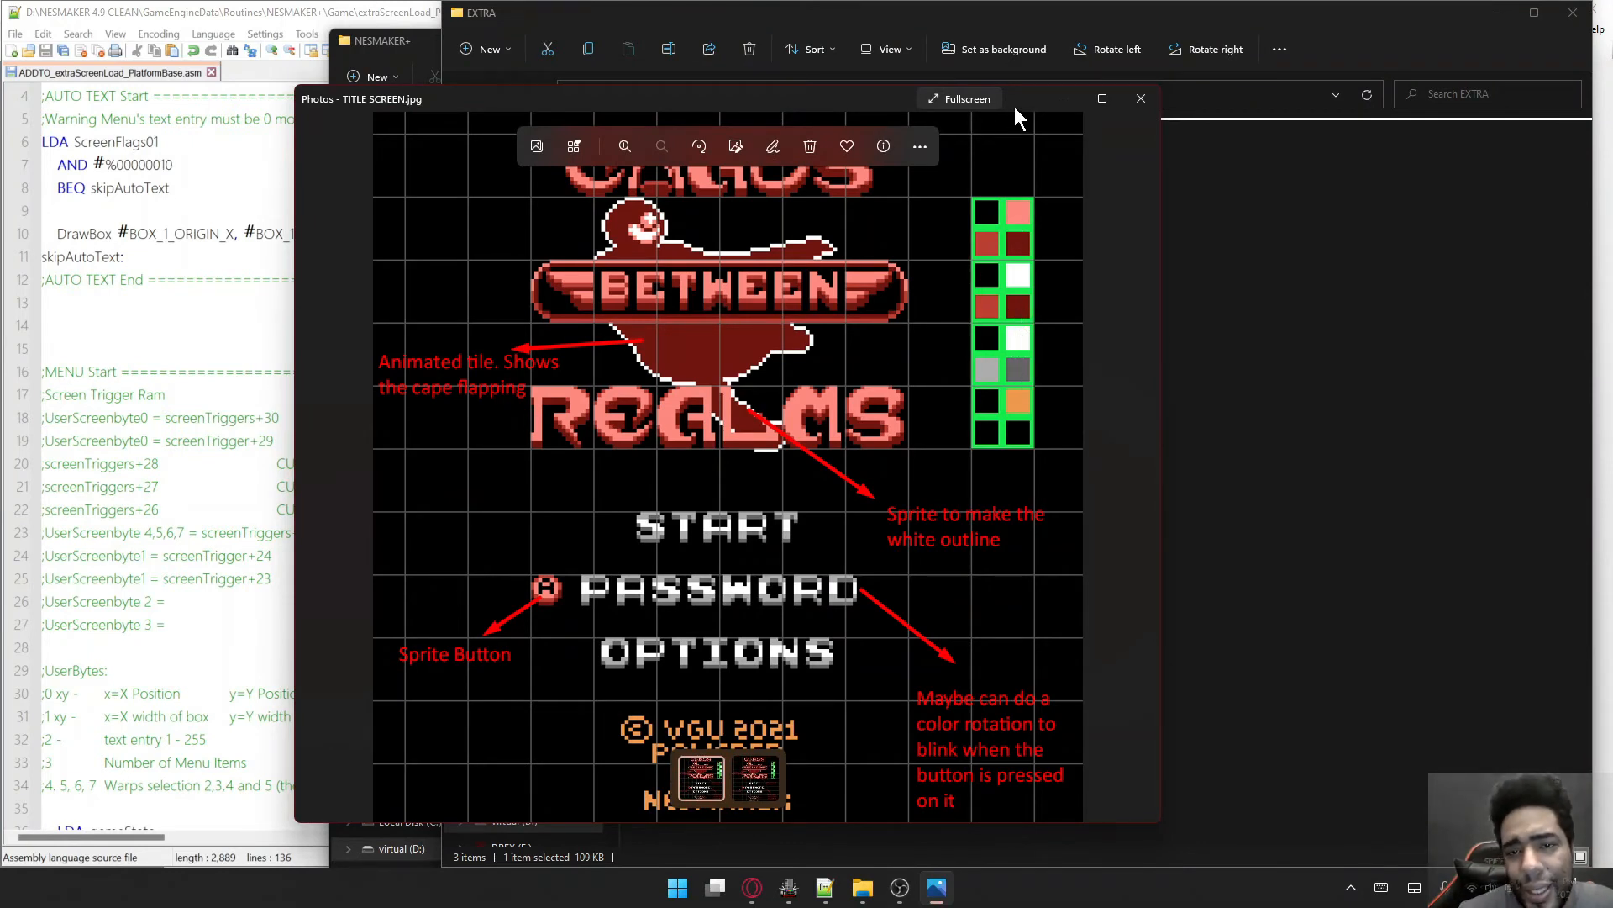
- Clear every other open window off the desktop, leaving only the TITLE SCREEN.jpg image
{"action": "left_click_drag", "start_coordinate": [1016, 108], "coordinate": [1190, 128]}
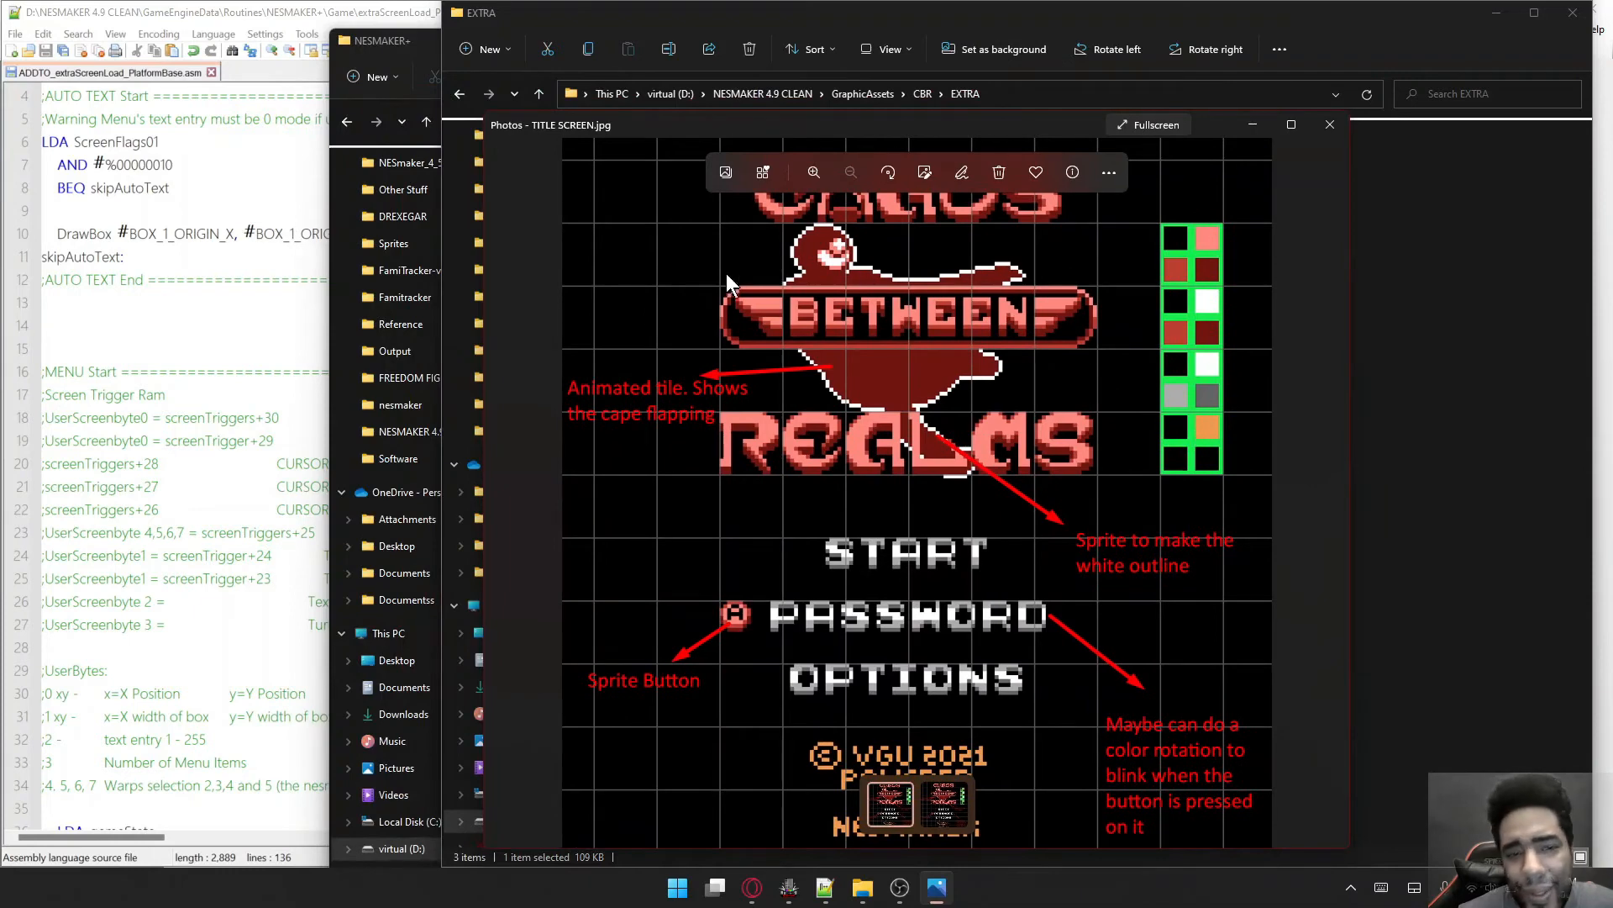
{"action": "left_click", "coordinate": [1572, 13]}
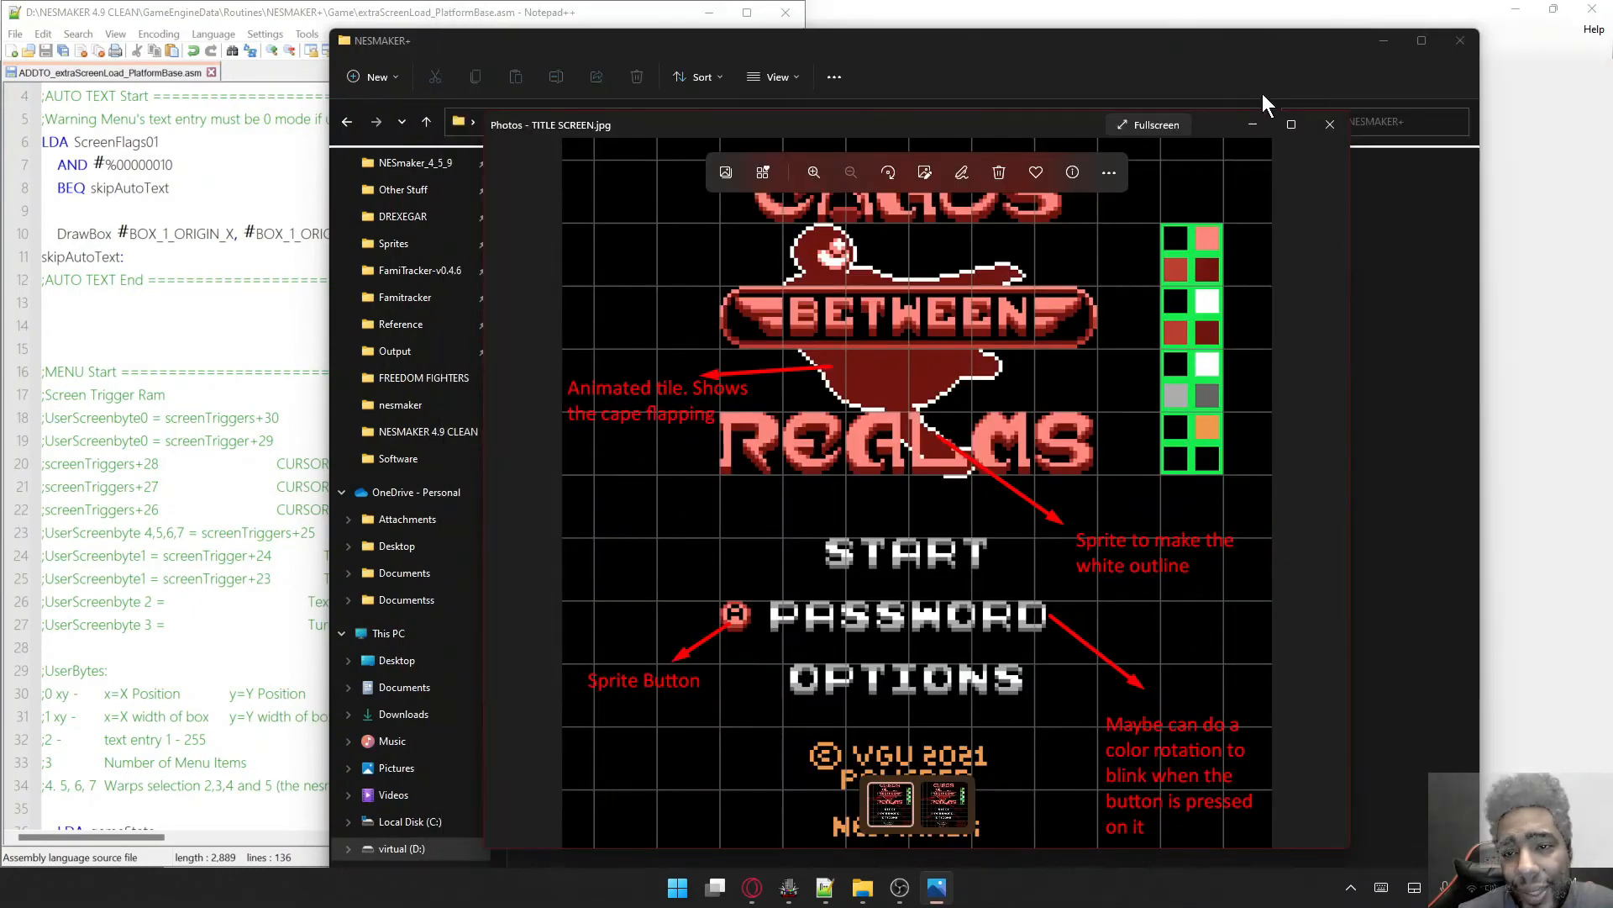
{"action": "left_click", "coordinate": [1385, 42]}
{"action": "left_click", "coordinate": [1472, 23]}
{"action": "left_click", "coordinate": [1512, 9]}
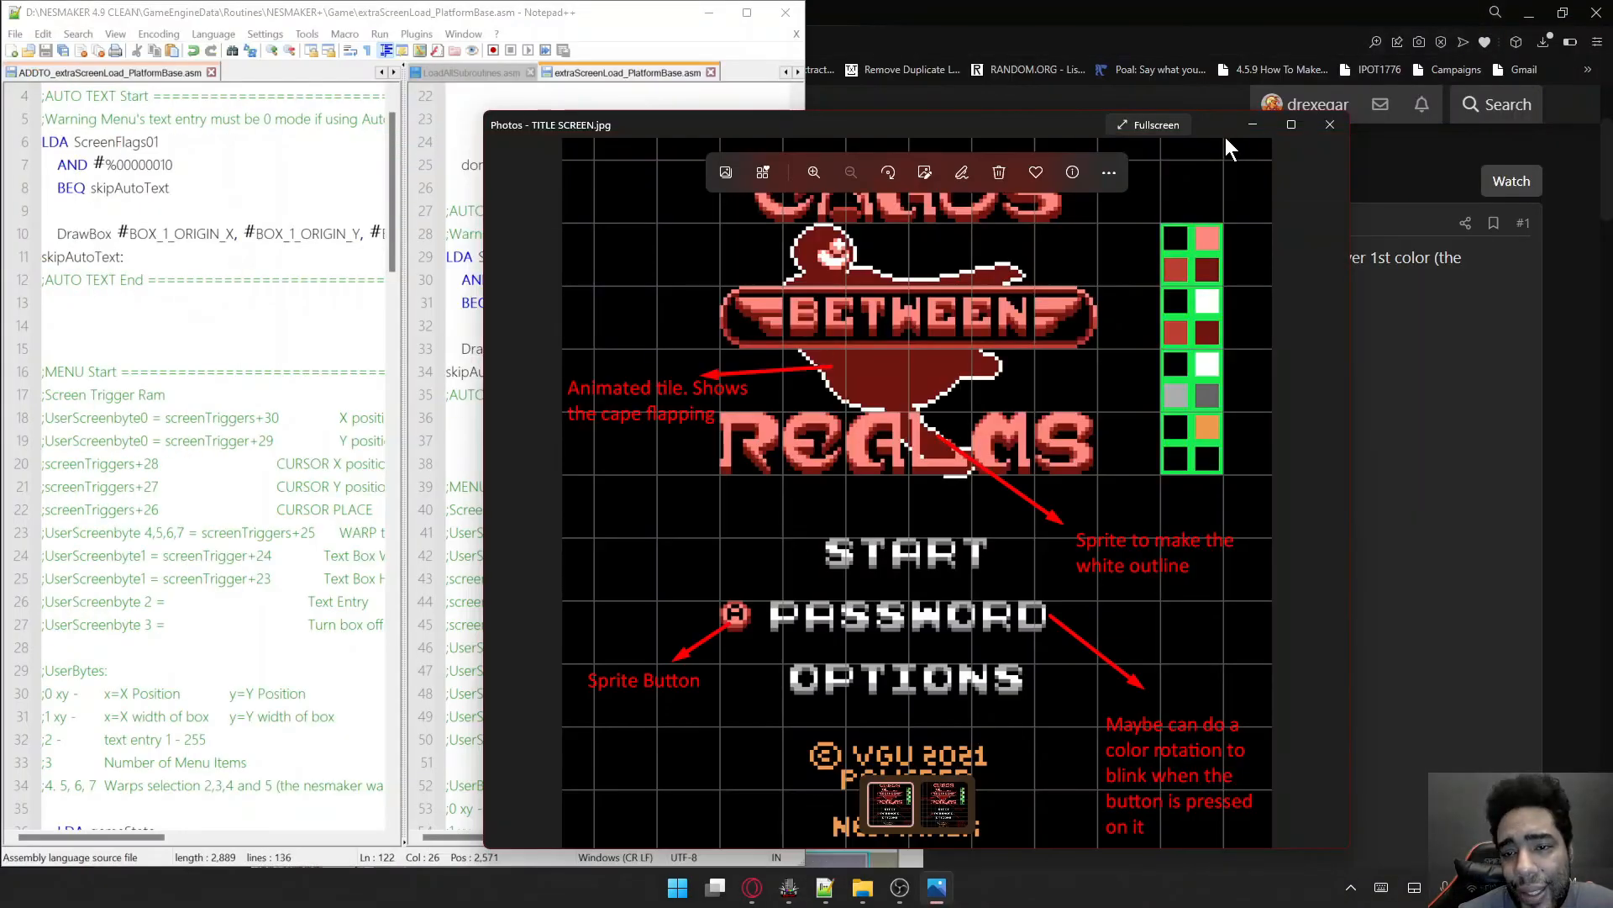
{"action": "left_click", "coordinate": [1492, 26]}
{"action": "left_click", "coordinate": [1533, 13]}
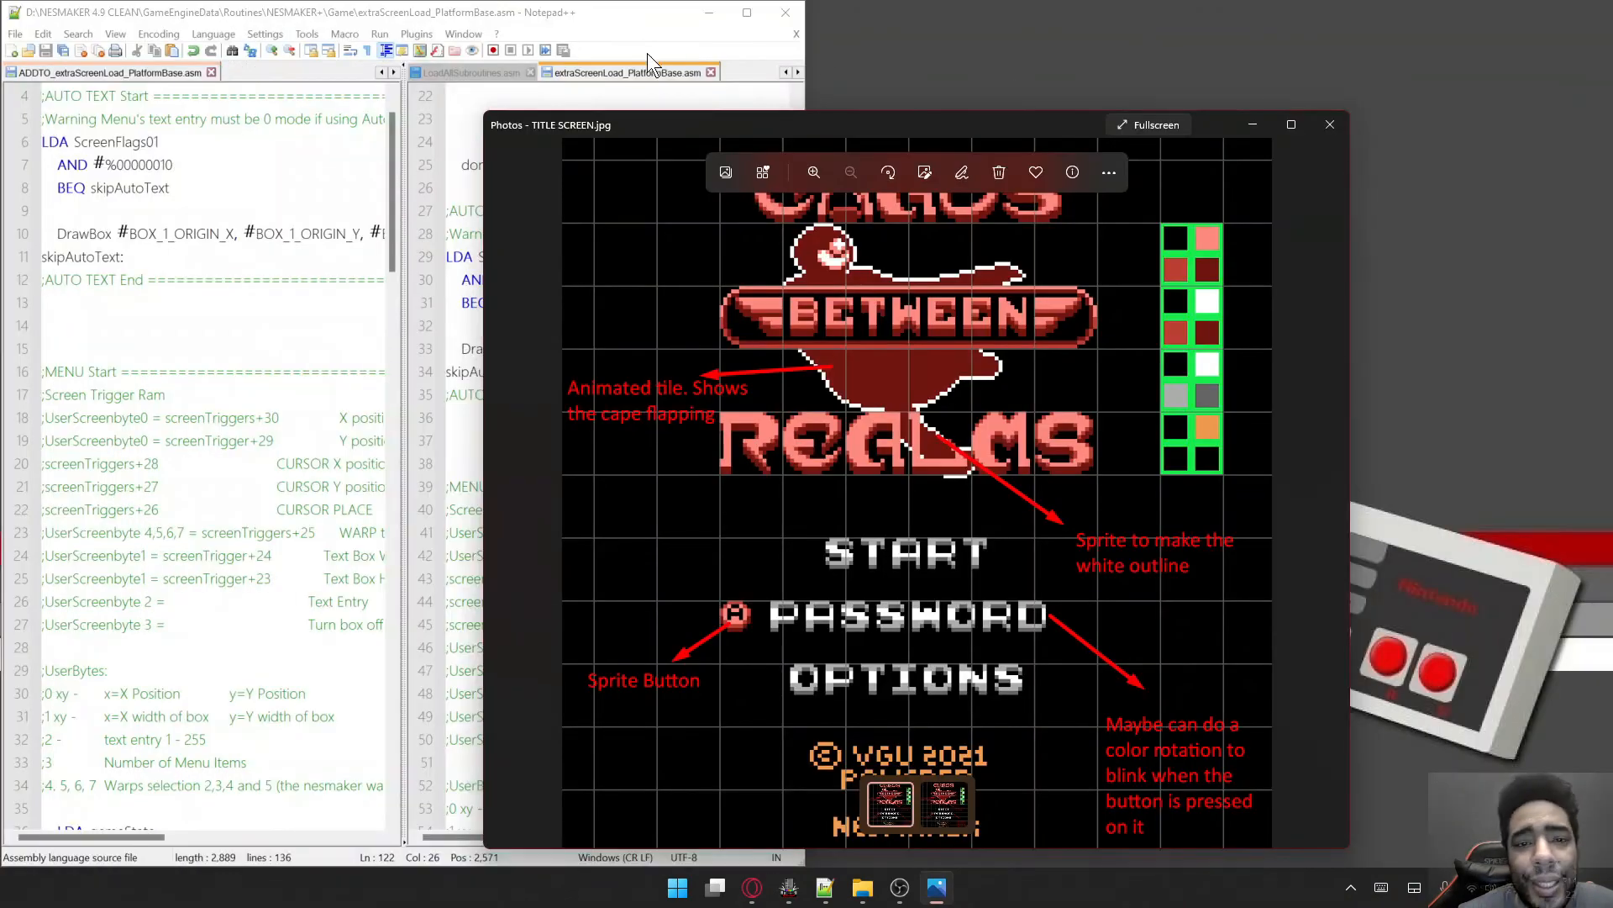
{"action": "left_click", "coordinate": [707, 14]}
- Tile NESmaker and the TITLE SCREEN.jpg image side by side, with NESmaker to the left of the image
{"action": "left_click_drag", "start_coordinate": [769, 124], "coordinate": [1609, 113]}
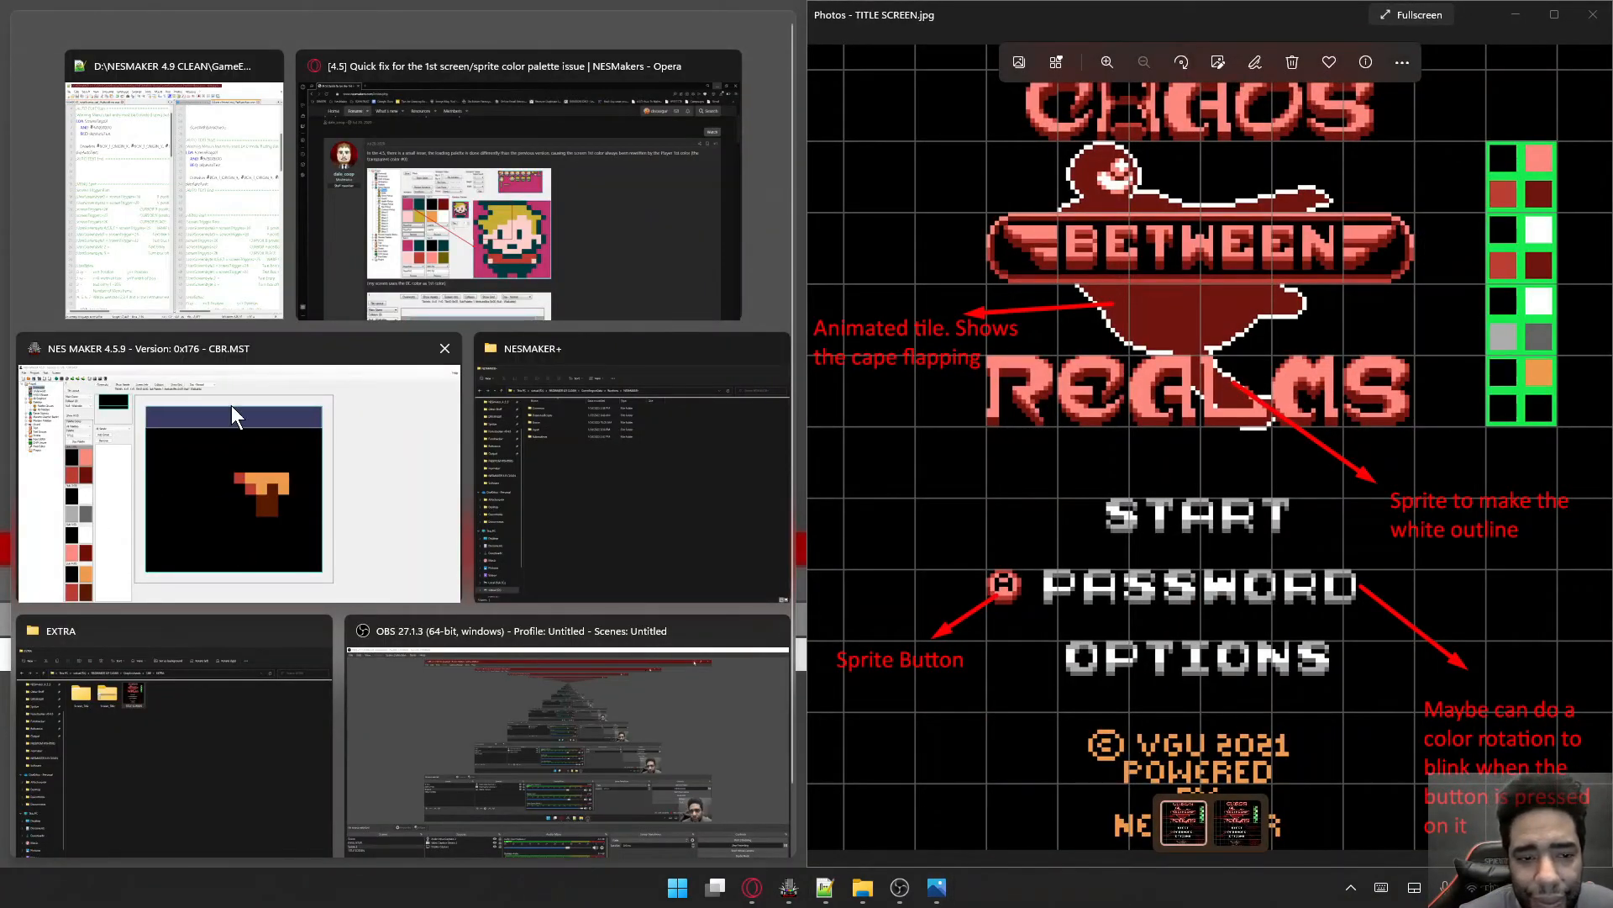
{"action": "left_click", "coordinate": [189, 482]}
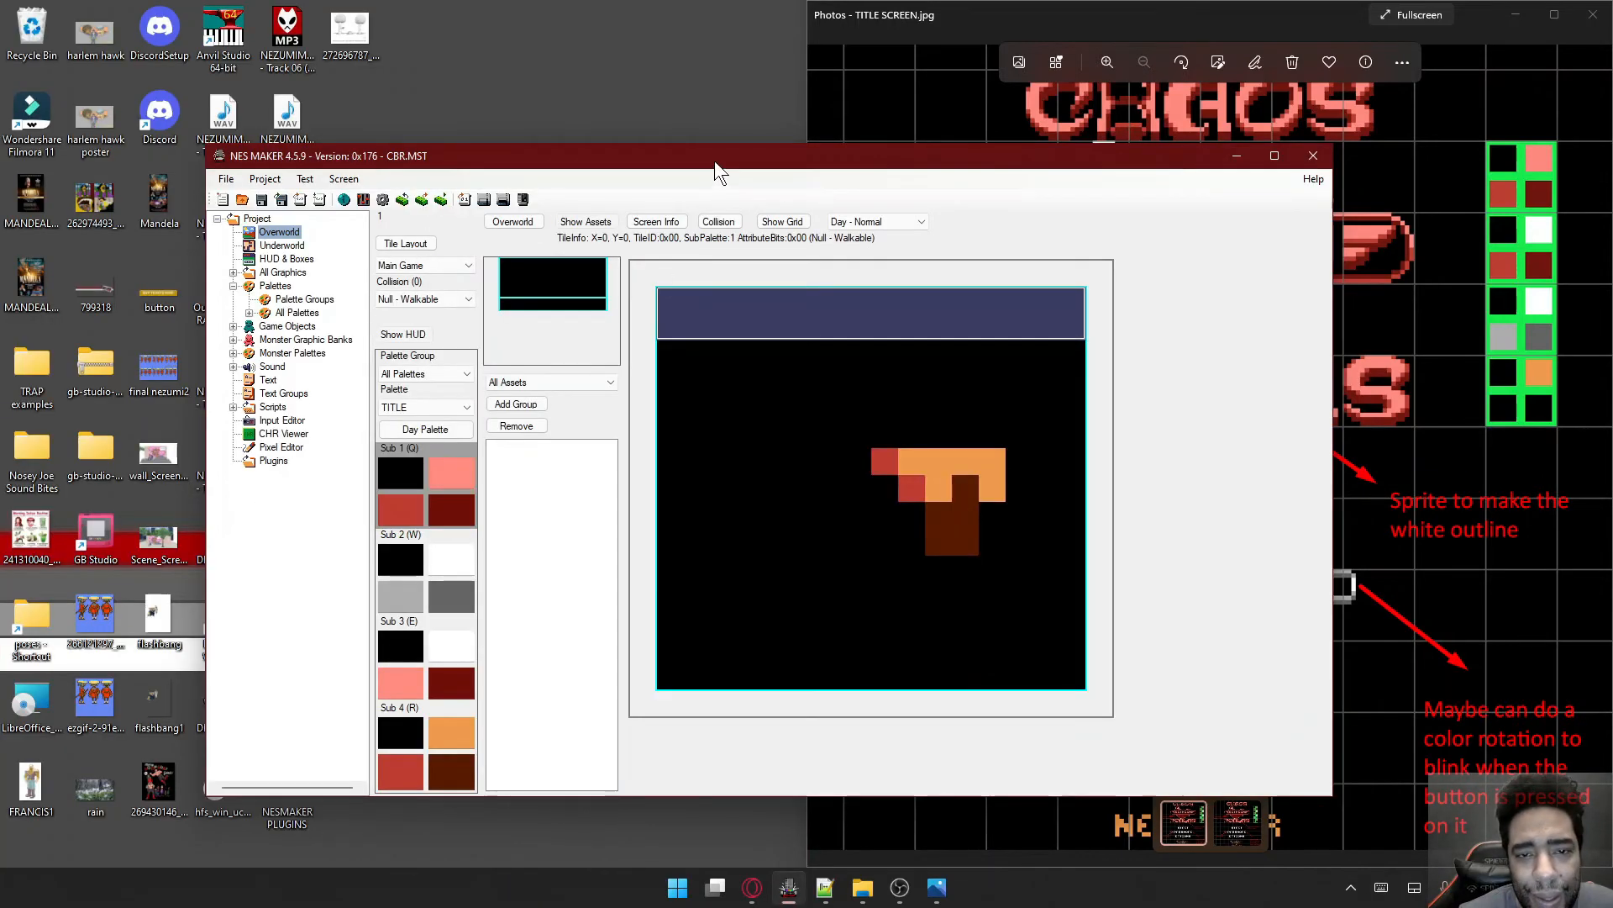
{"action": "left_click_drag", "start_coordinate": [715, 159], "coordinate": [1, 180]}
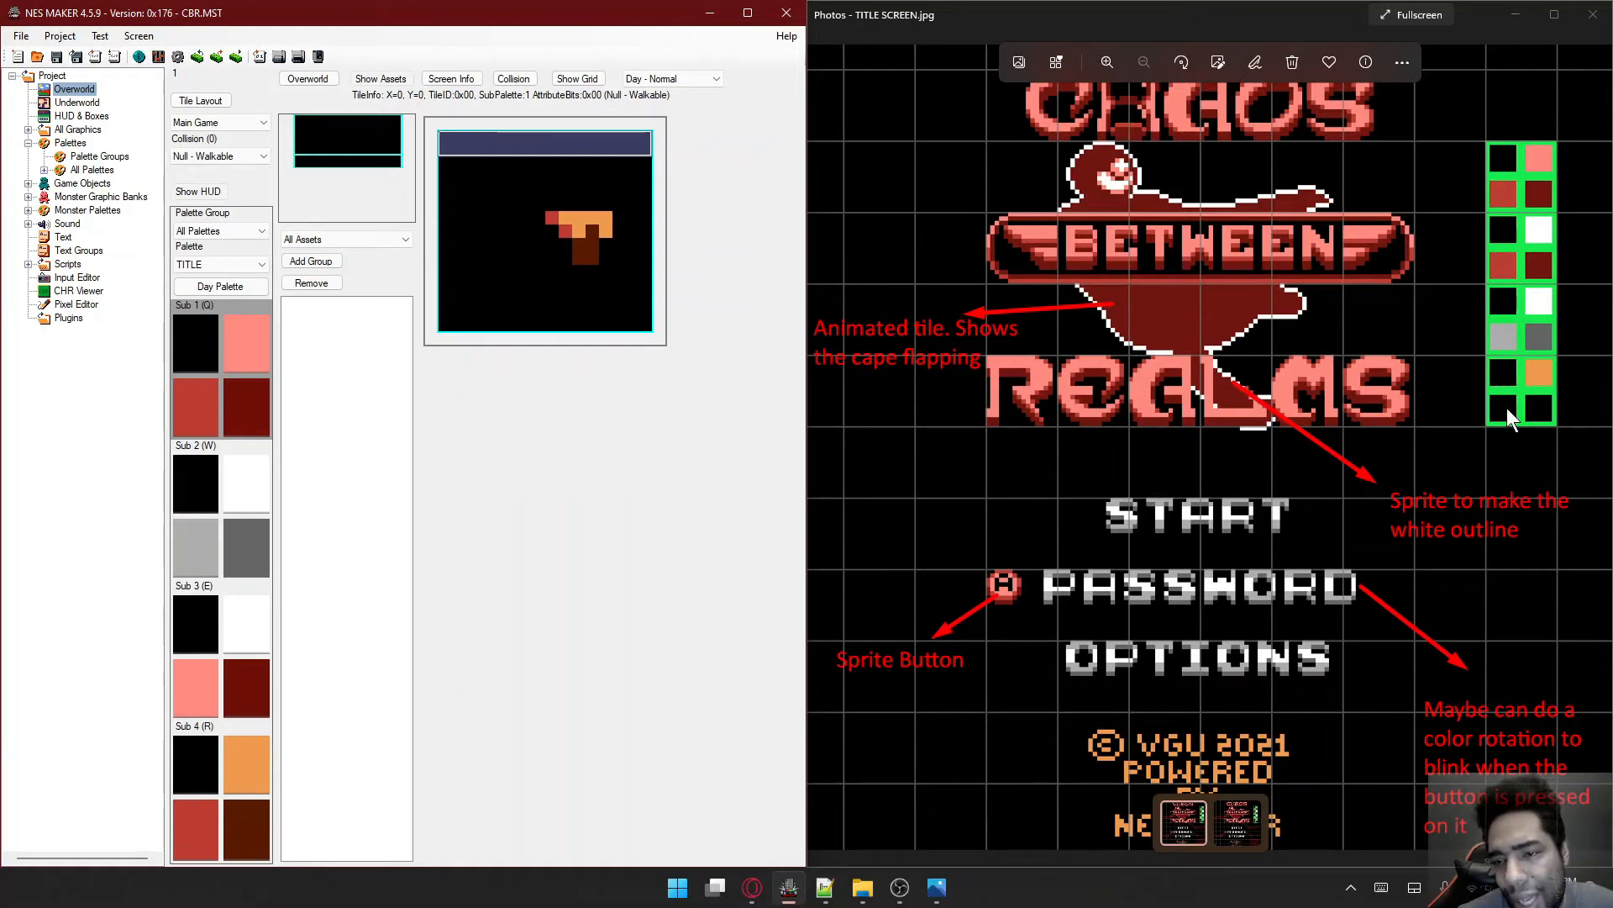
- Set the third and fourth colours of the TITLE palette's Sub 4 to black (0F)
{"action": "left_click", "coordinate": [196, 838]}
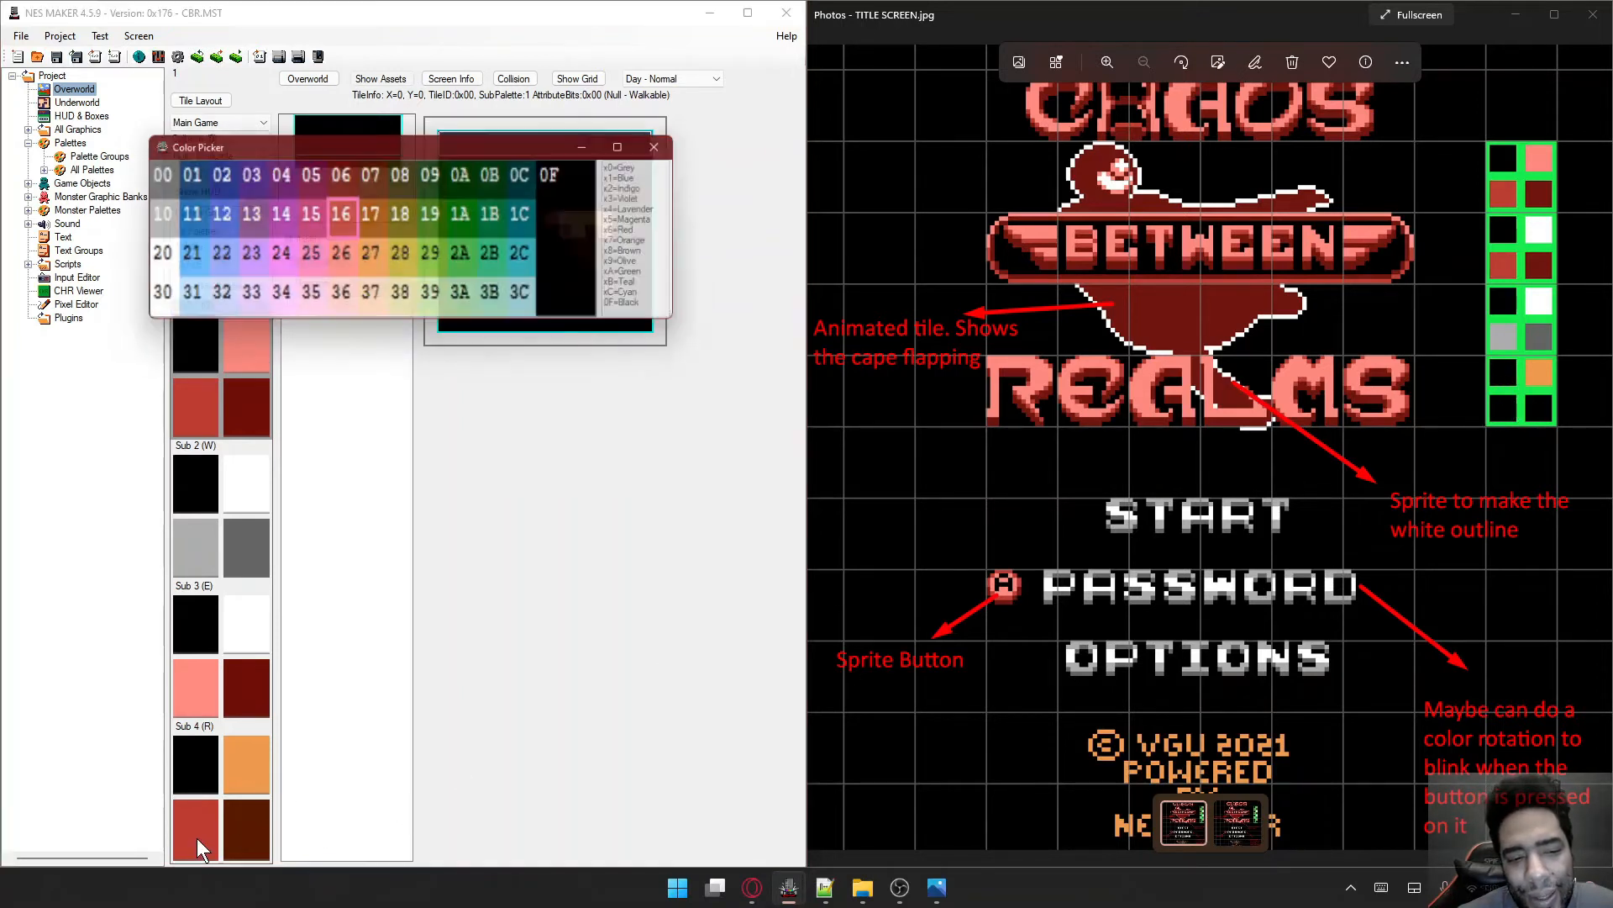
{"action": "left_click", "coordinate": [561, 181]}
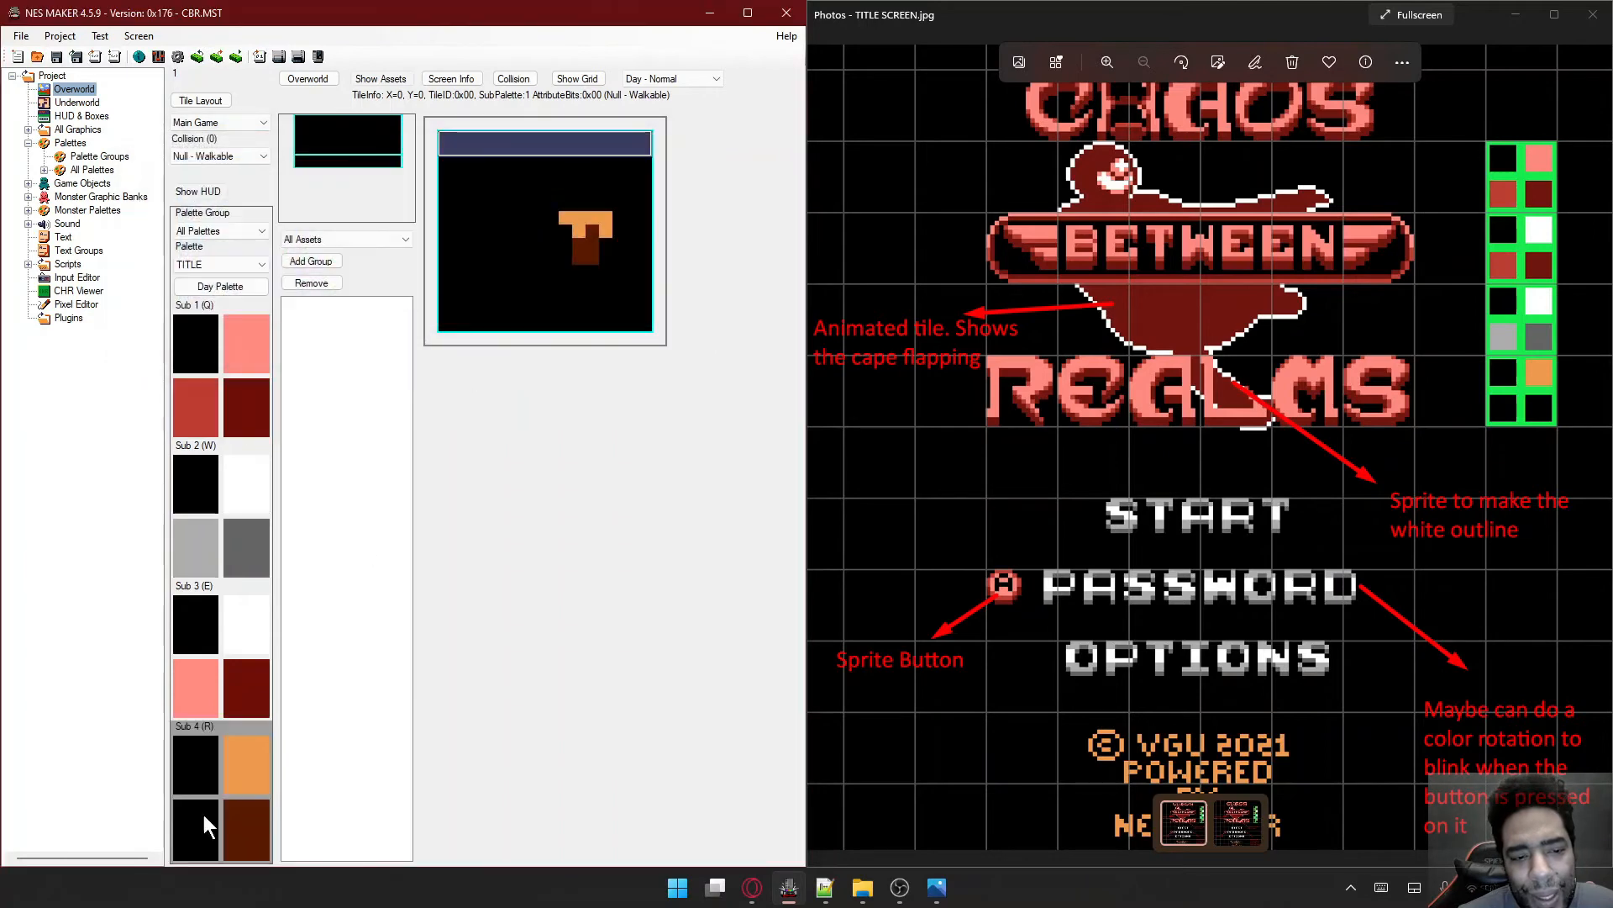
{"action": "left_click", "coordinate": [248, 844]}
{"action": "left_click", "coordinate": [582, 195]}
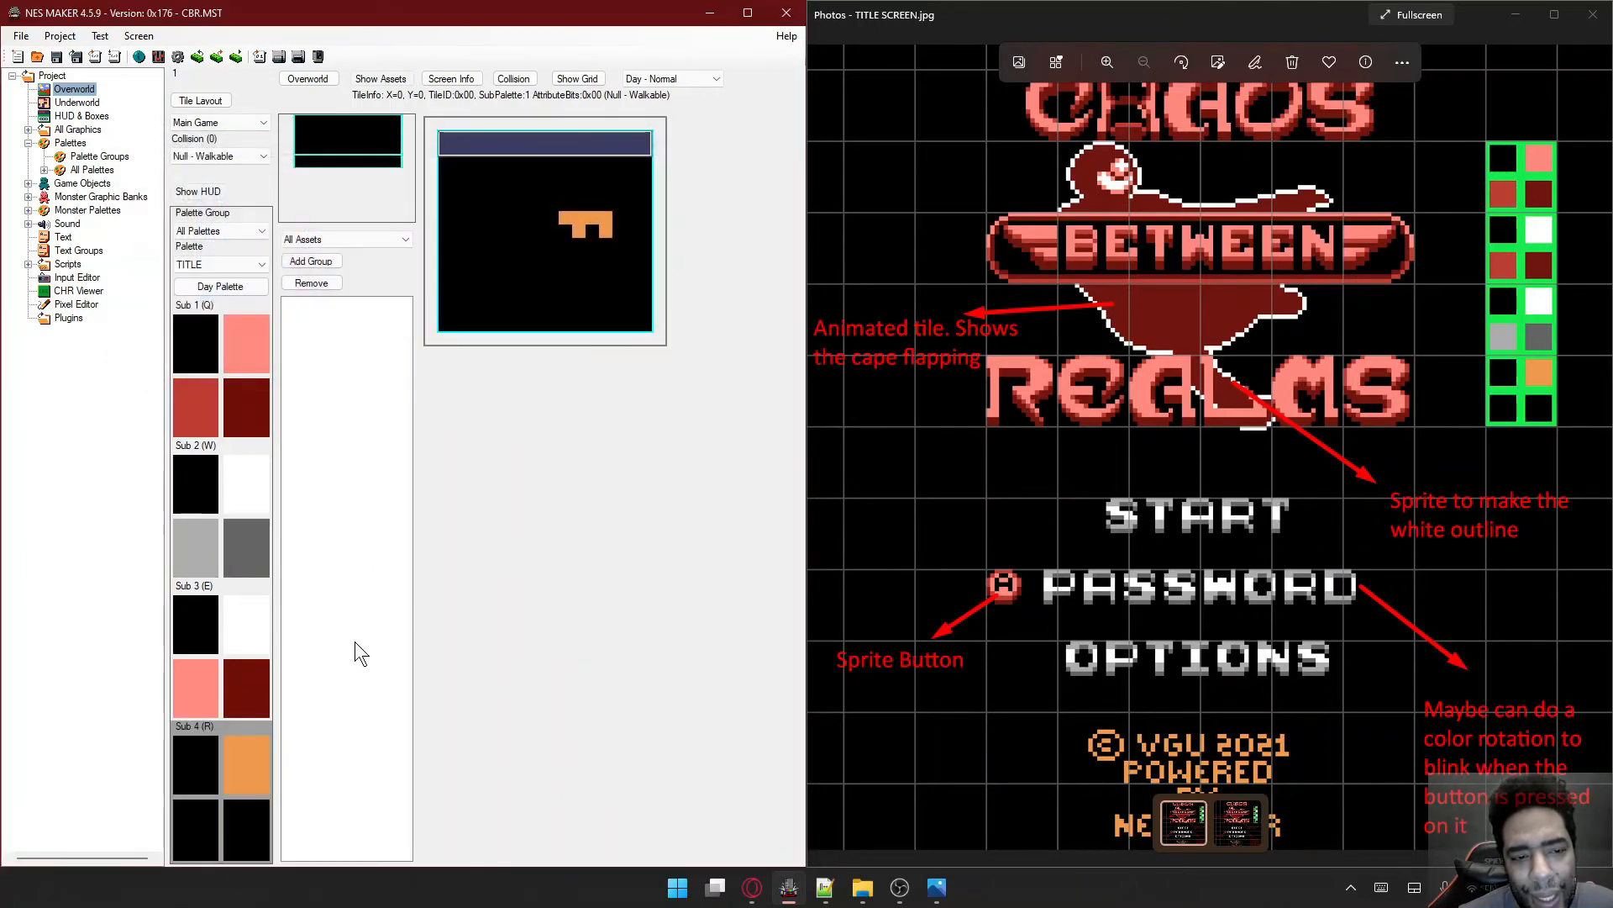
- Set the TITLE palette's third colour to 10 in Sub 3 and to 26 in Sub 2
{"action": "left_click", "coordinate": [202, 664]}
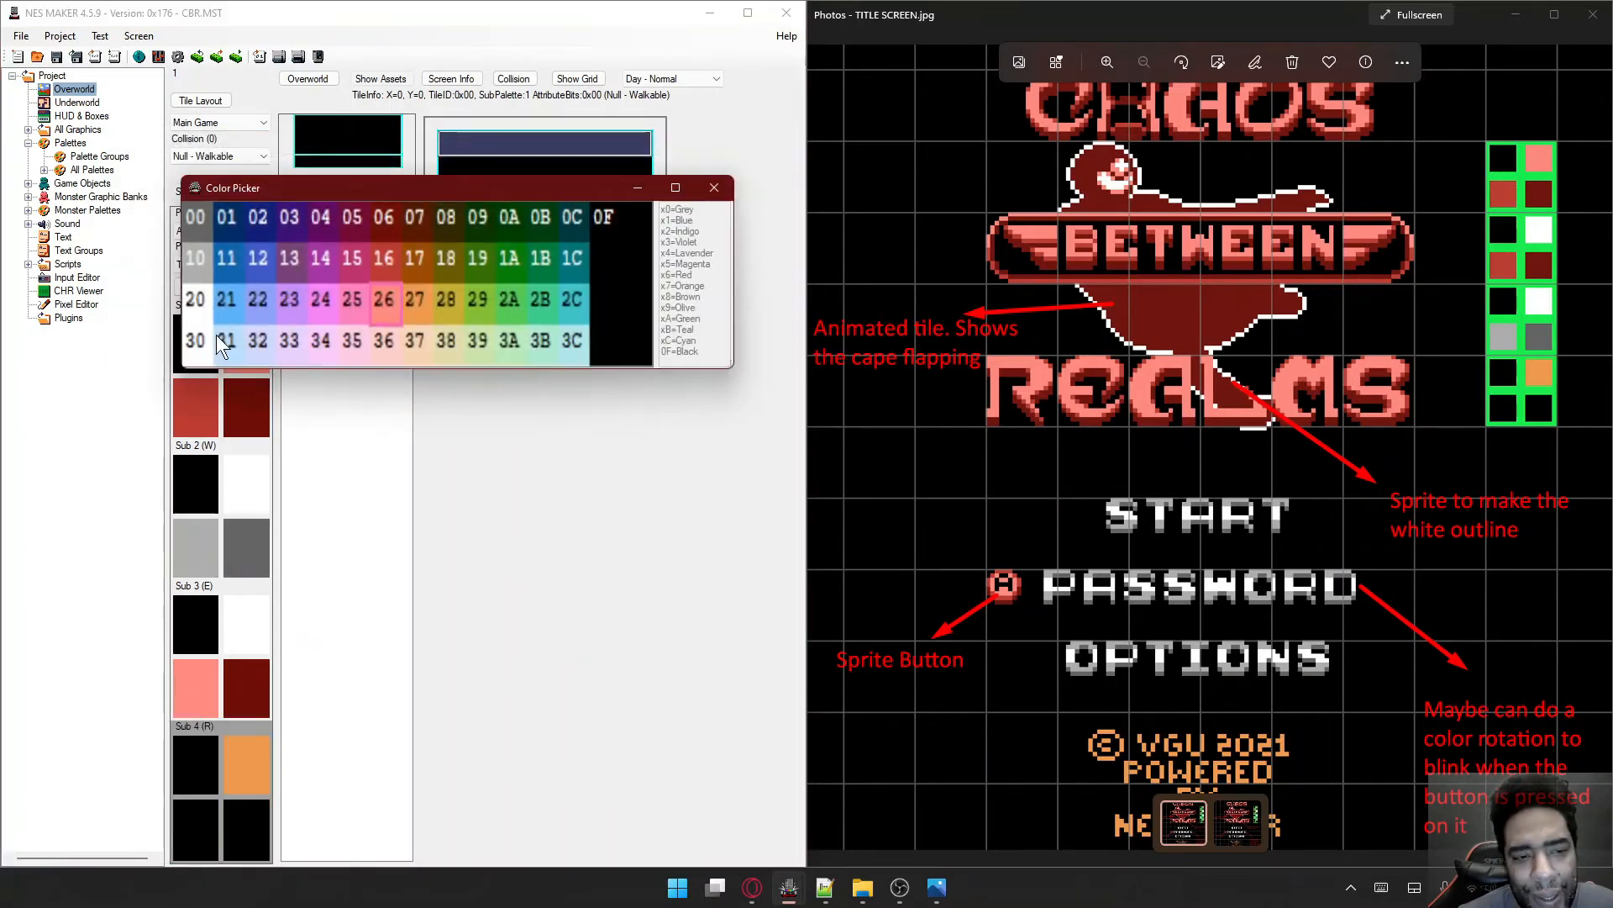
{"action": "left_click", "coordinate": [200, 265]}
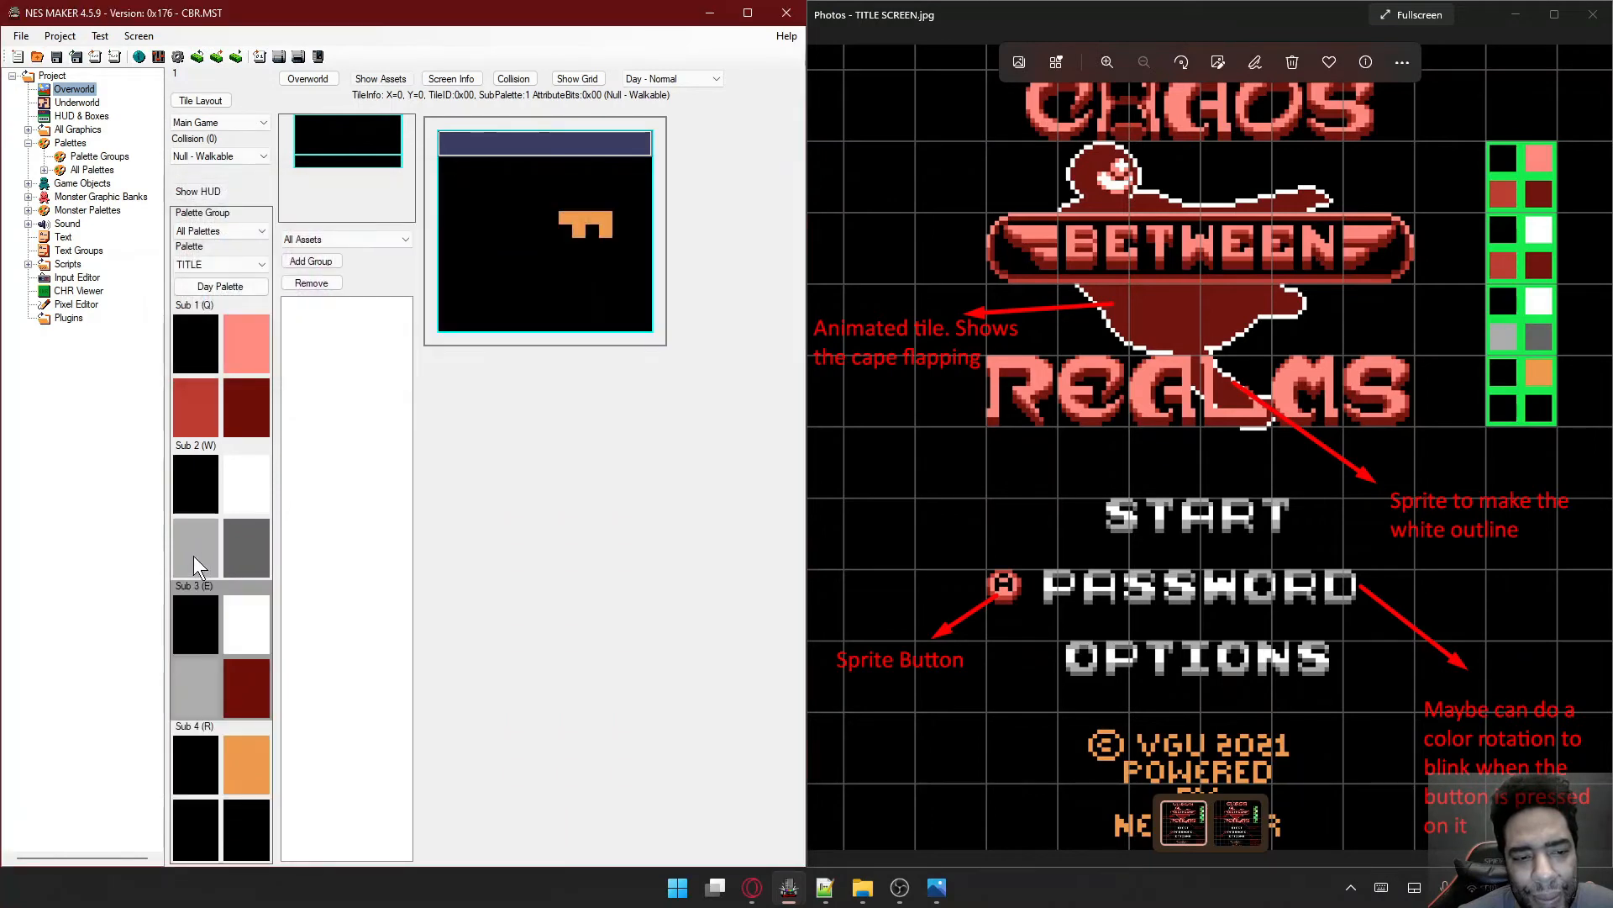
{"action": "left_click", "coordinate": [194, 556]}
{"action": "left_click", "coordinate": [406, 330]}
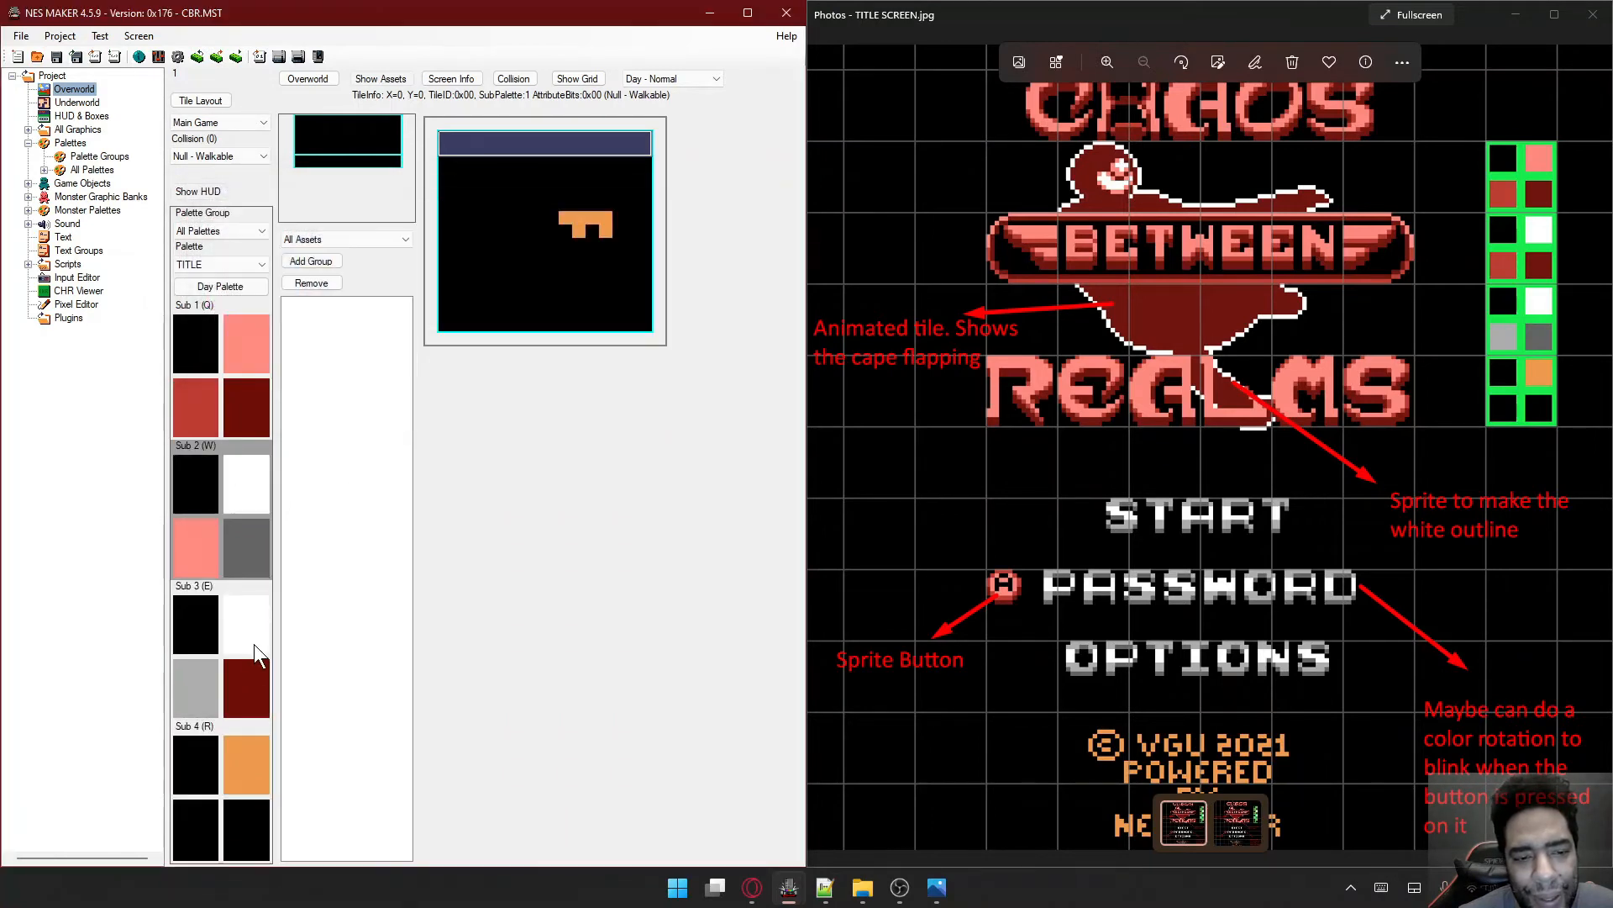
- Set the TITLE palette's fourth colour to 00 in Sub 3 and to 06 in Sub 2
{"action": "left_click", "coordinate": [252, 684]}
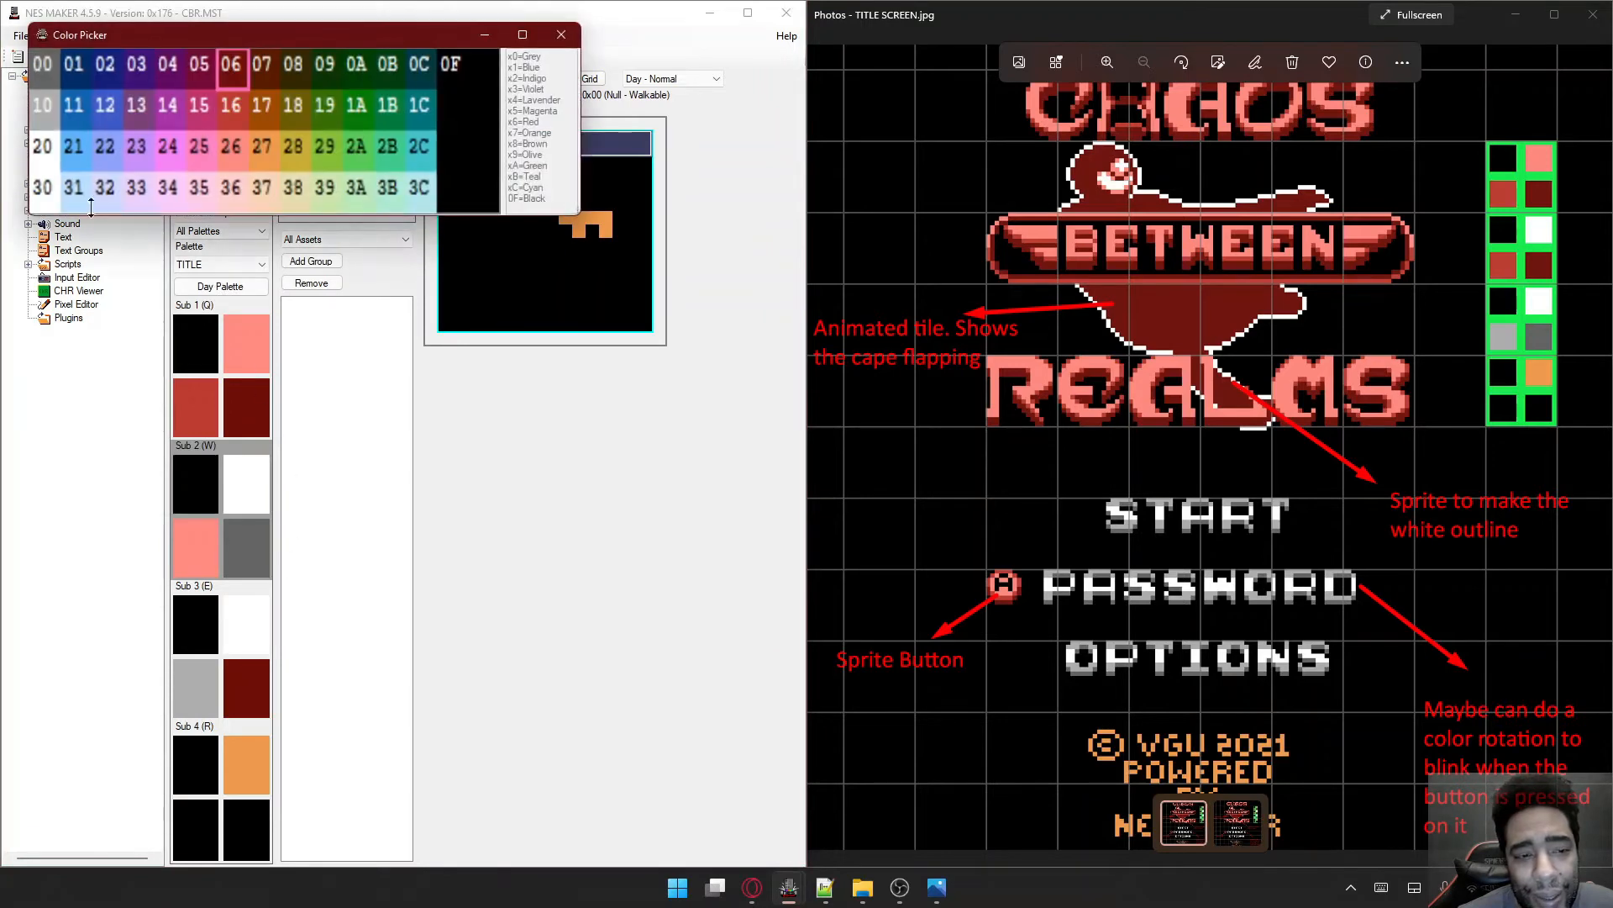
{"action": "left_click", "coordinate": [45, 75]}
{"action": "left_click", "coordinate": [262, 563]}
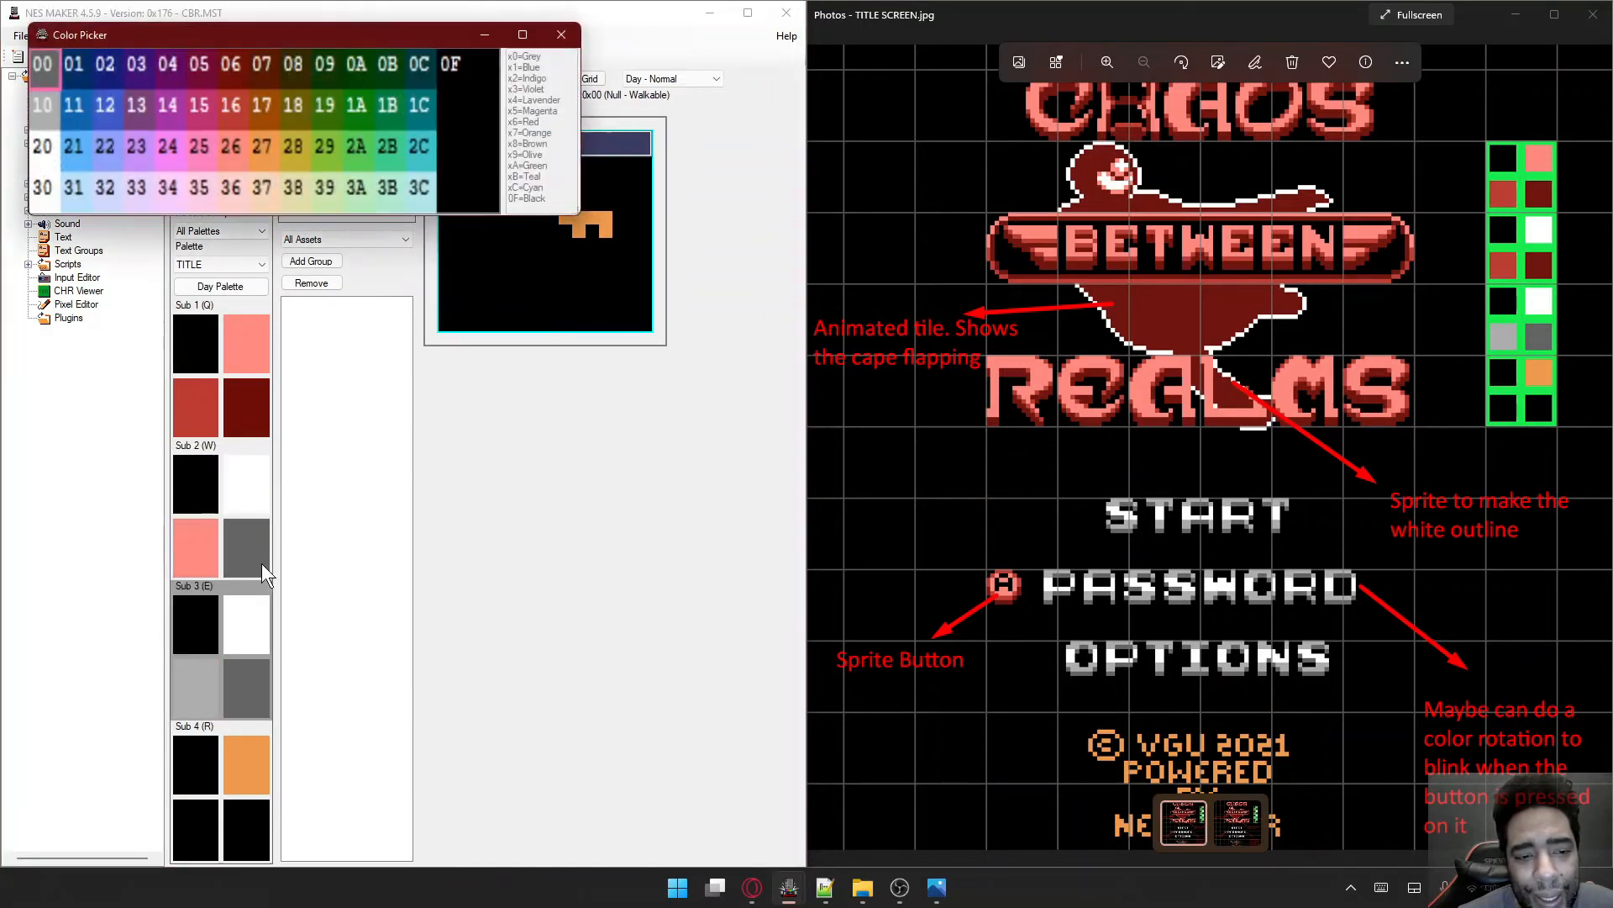
{"action": "left_click", "coordinate": [233, 74]}
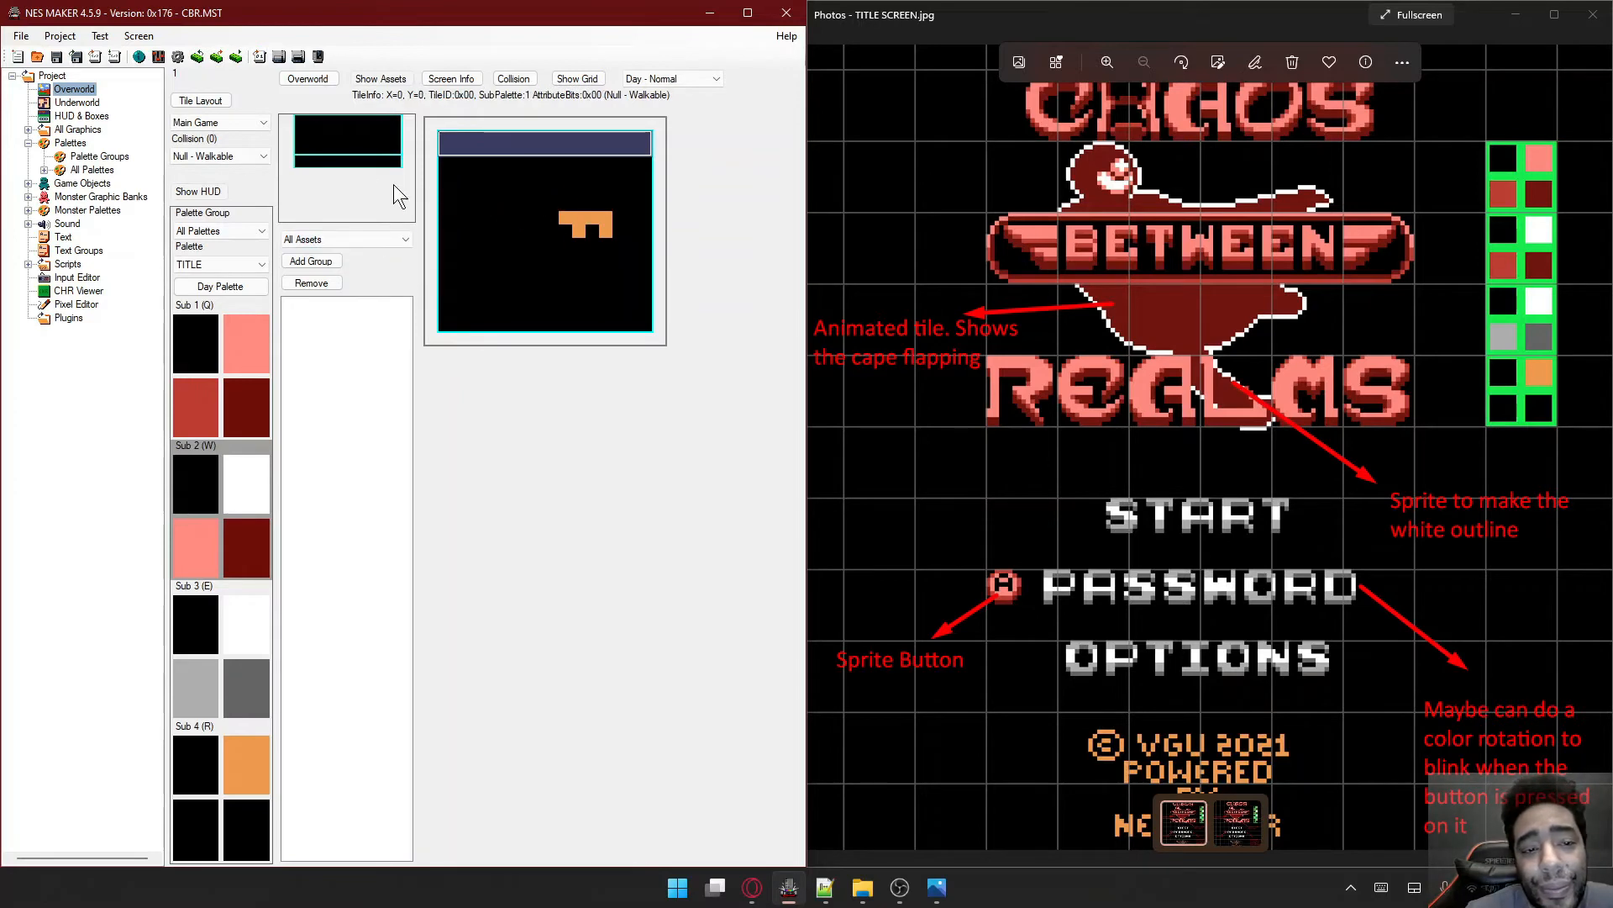
- Set the title screen's tileset layout to No Path (Main/Screen*3) with B3 Main-5 as the main tileset
{"action": "left_click", "coordinate": [190, 104]}
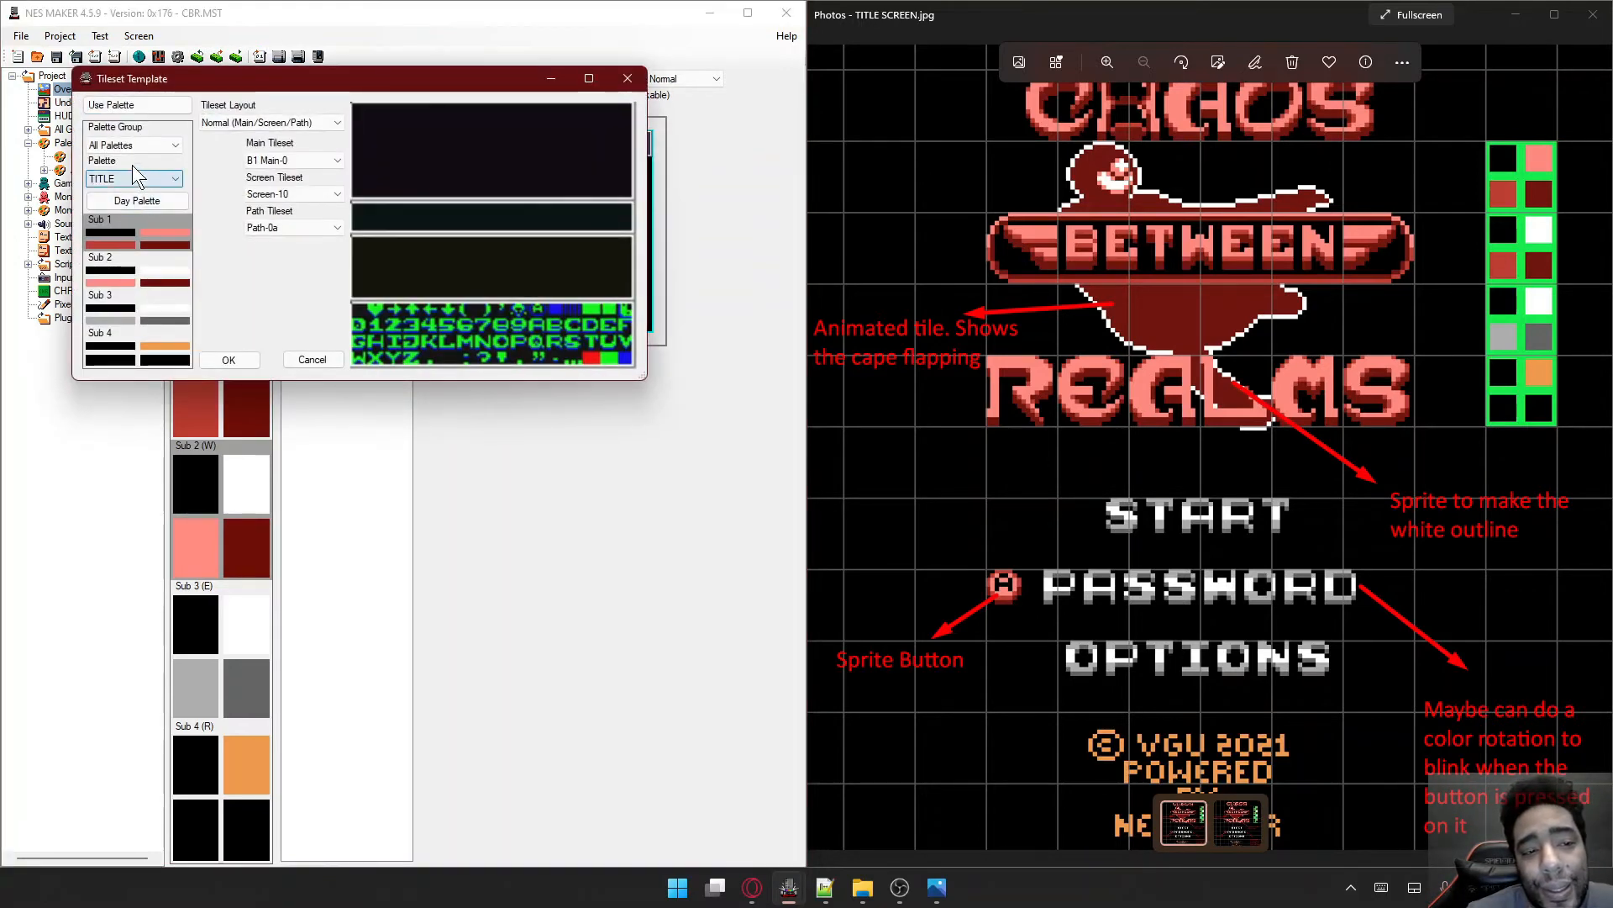
{"action": "left_click", "coordinate": [287, 123]}
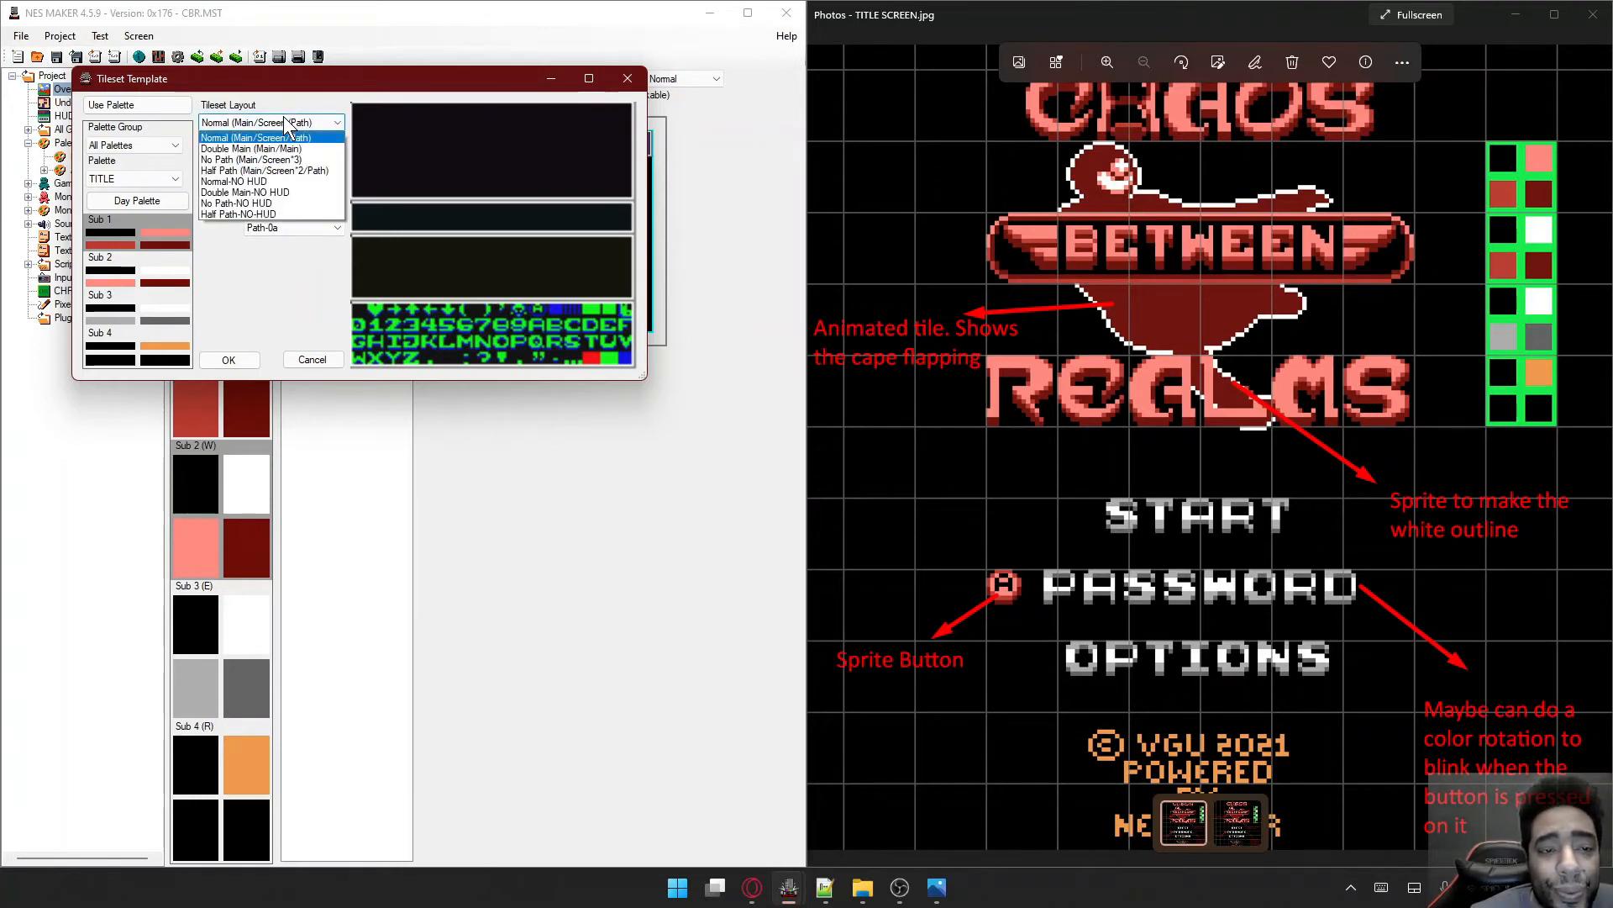
{"action": "left_click", "coordinate": [292, 160]}
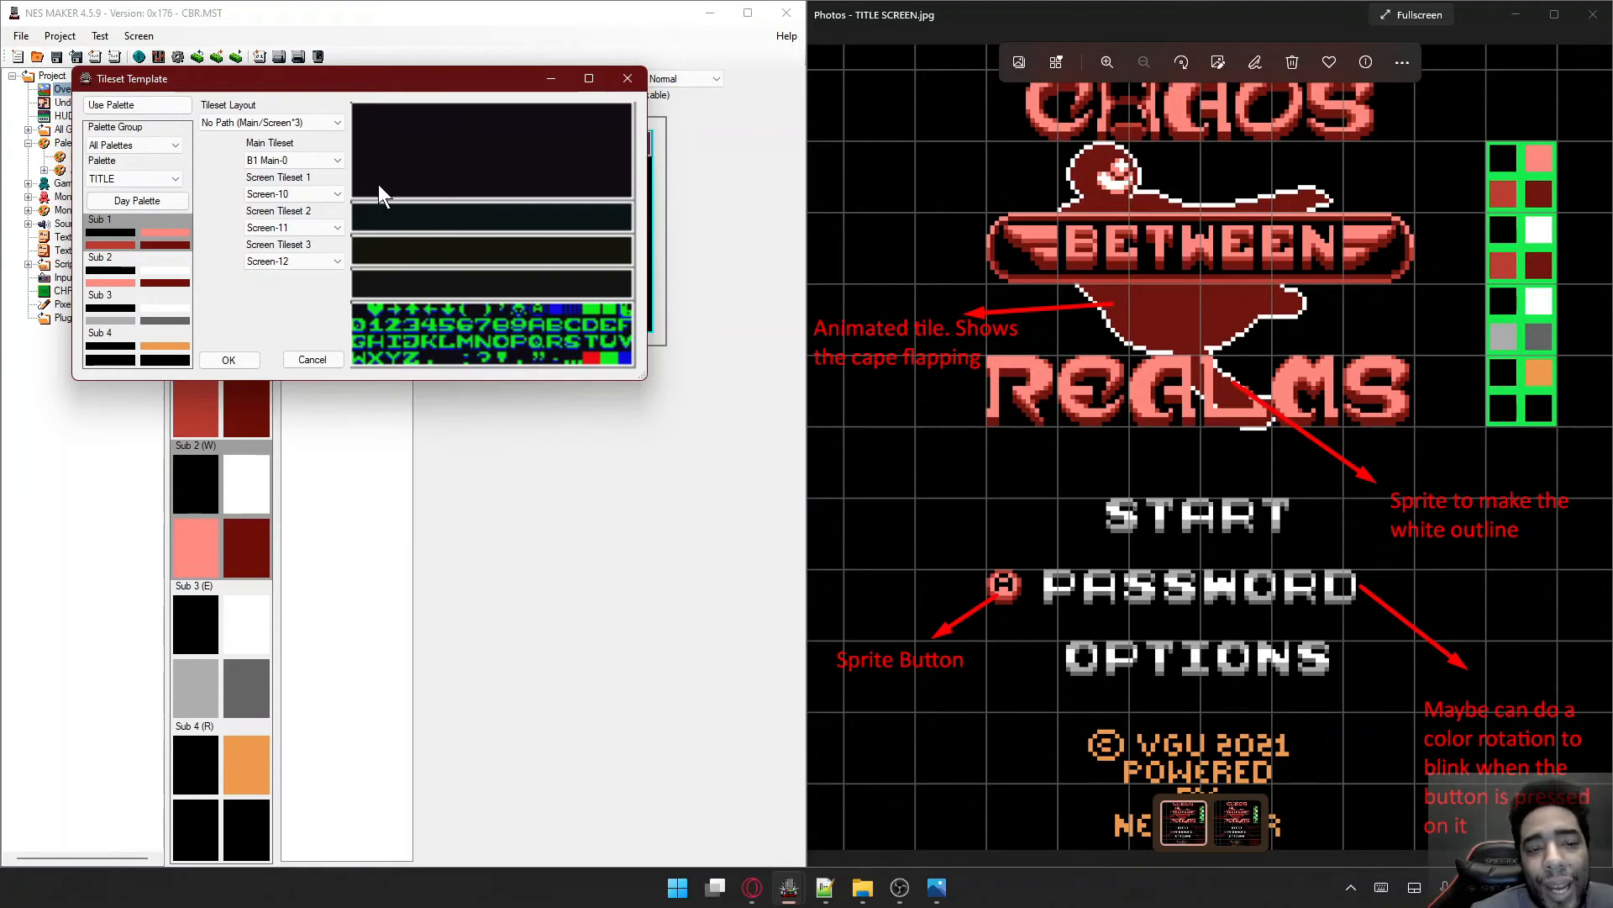
{"action": "left_click", "coordinate": [296, 160]}
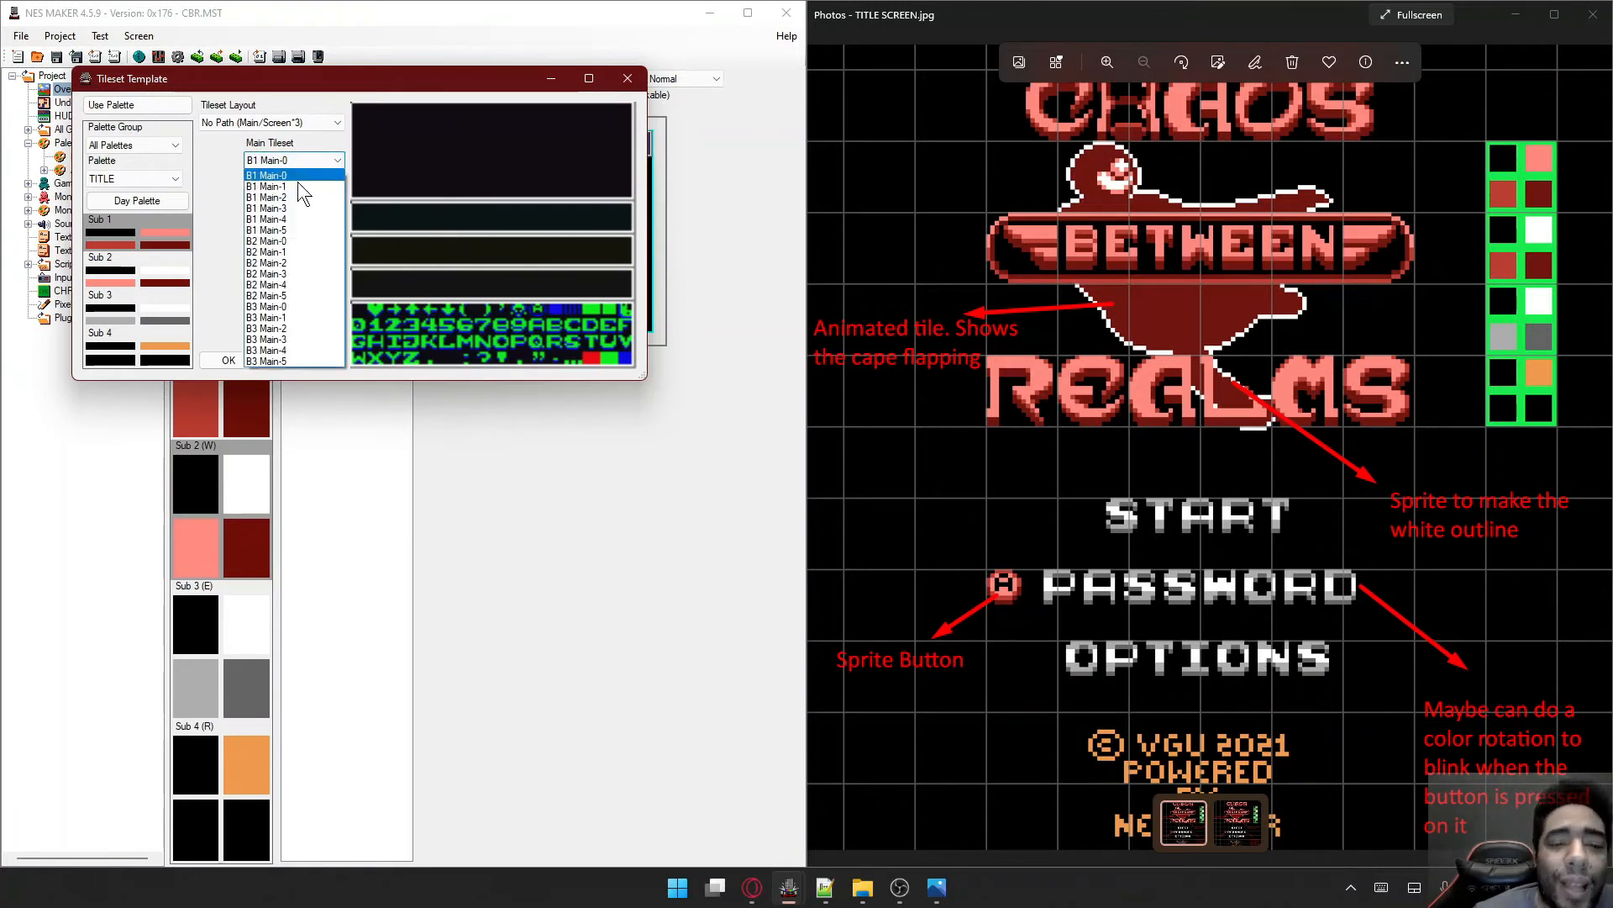
{"action": "left_click", "coordinate": [285, 362]}
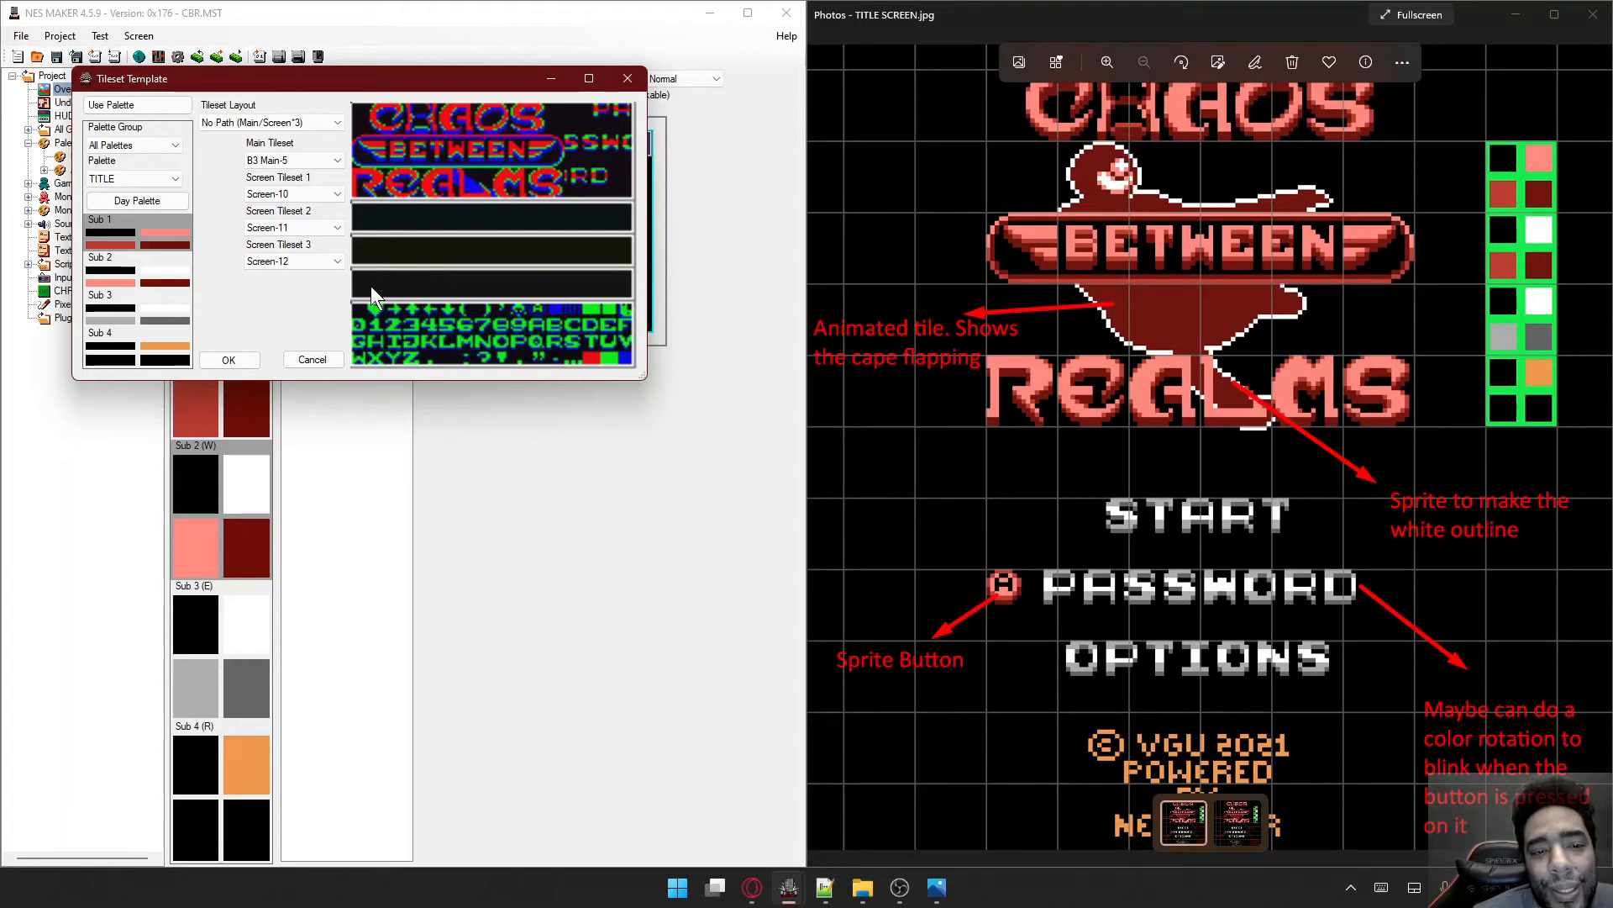
- Set Screen Tileset 3 to Screen-36, which holds the caped character graphics
{"action": "left_click", "coordinate": [336, 262]}
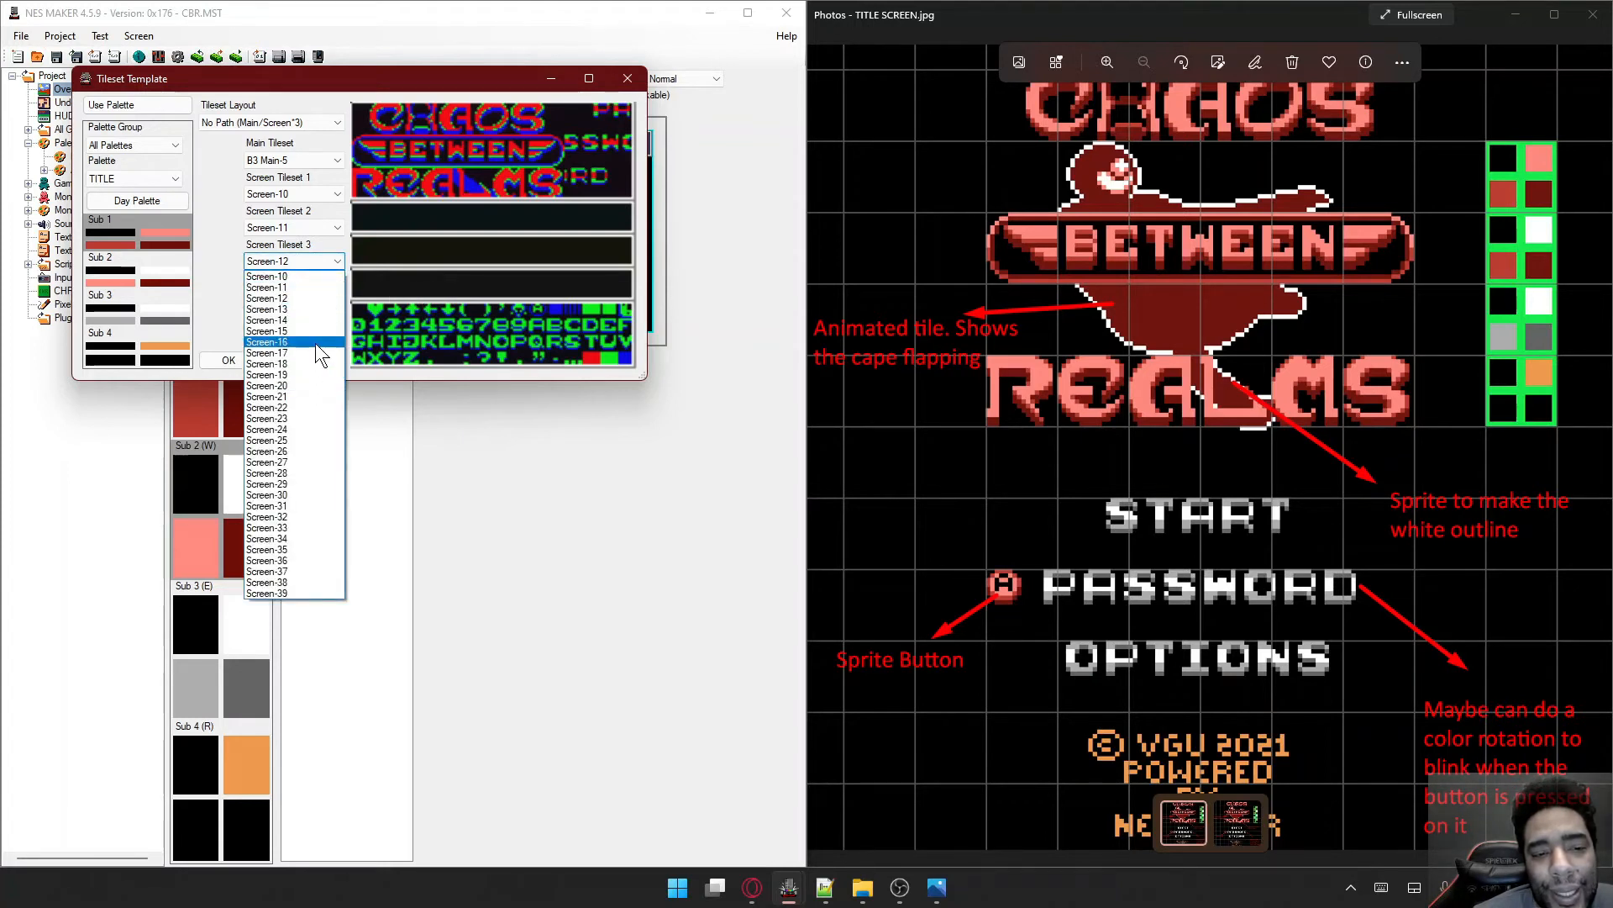
{"action": "left_click", "coordinate": [304, 439]}
{"action": "left_click", "coordinate": [314, 256]}
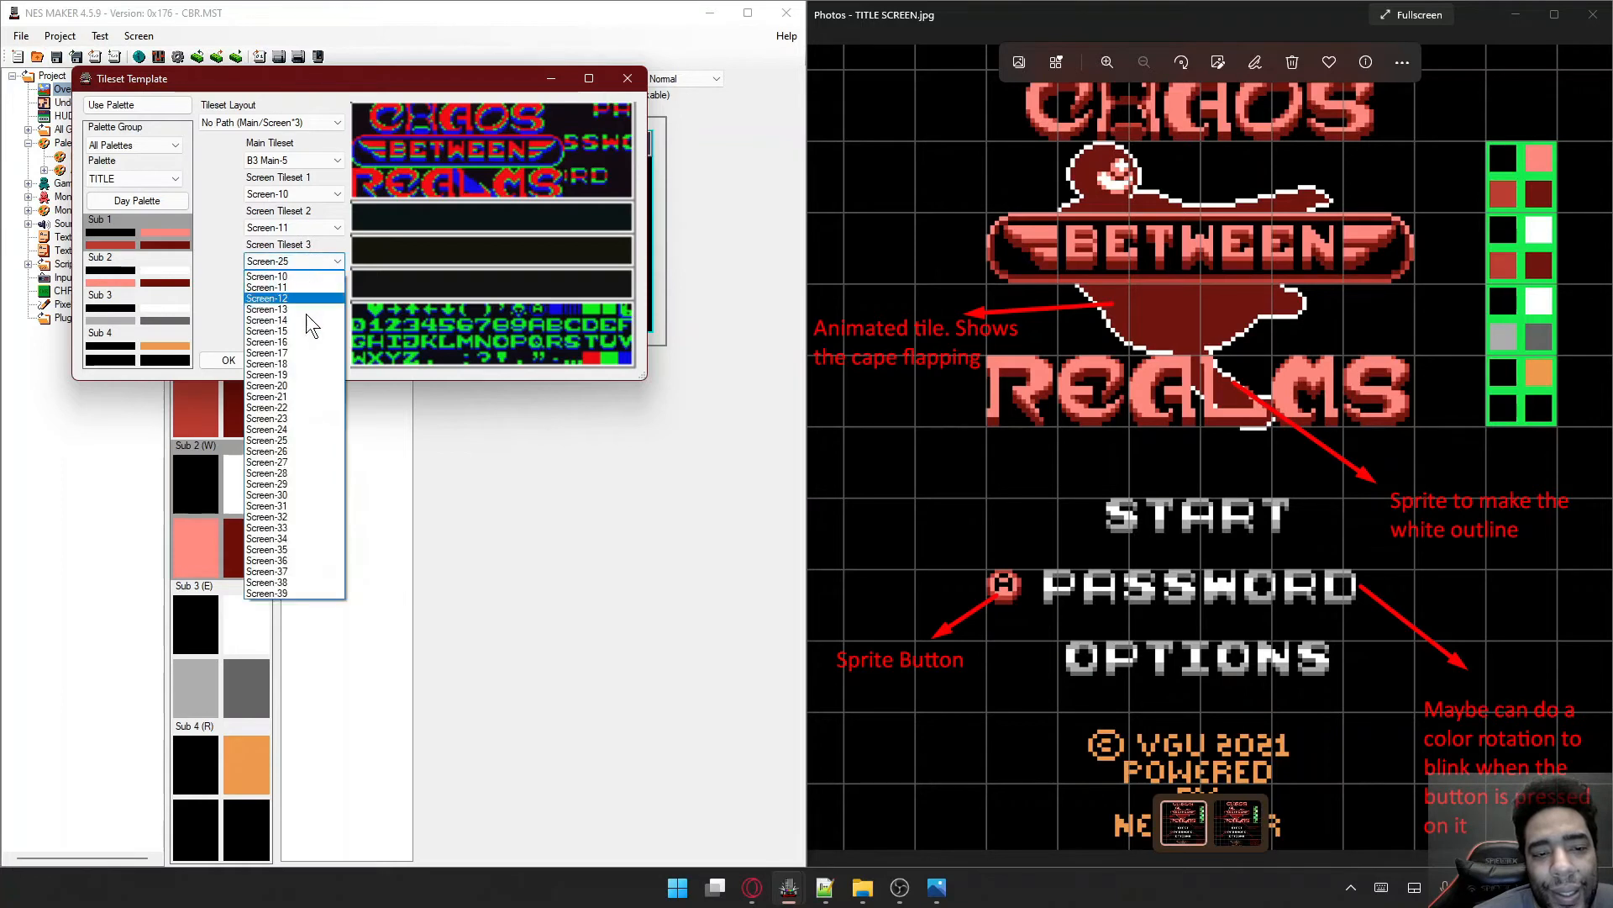
{"action": "left_click", "coordinate": [292, 547]}
{"action": "left_click", "coordinate": [314, 262]}
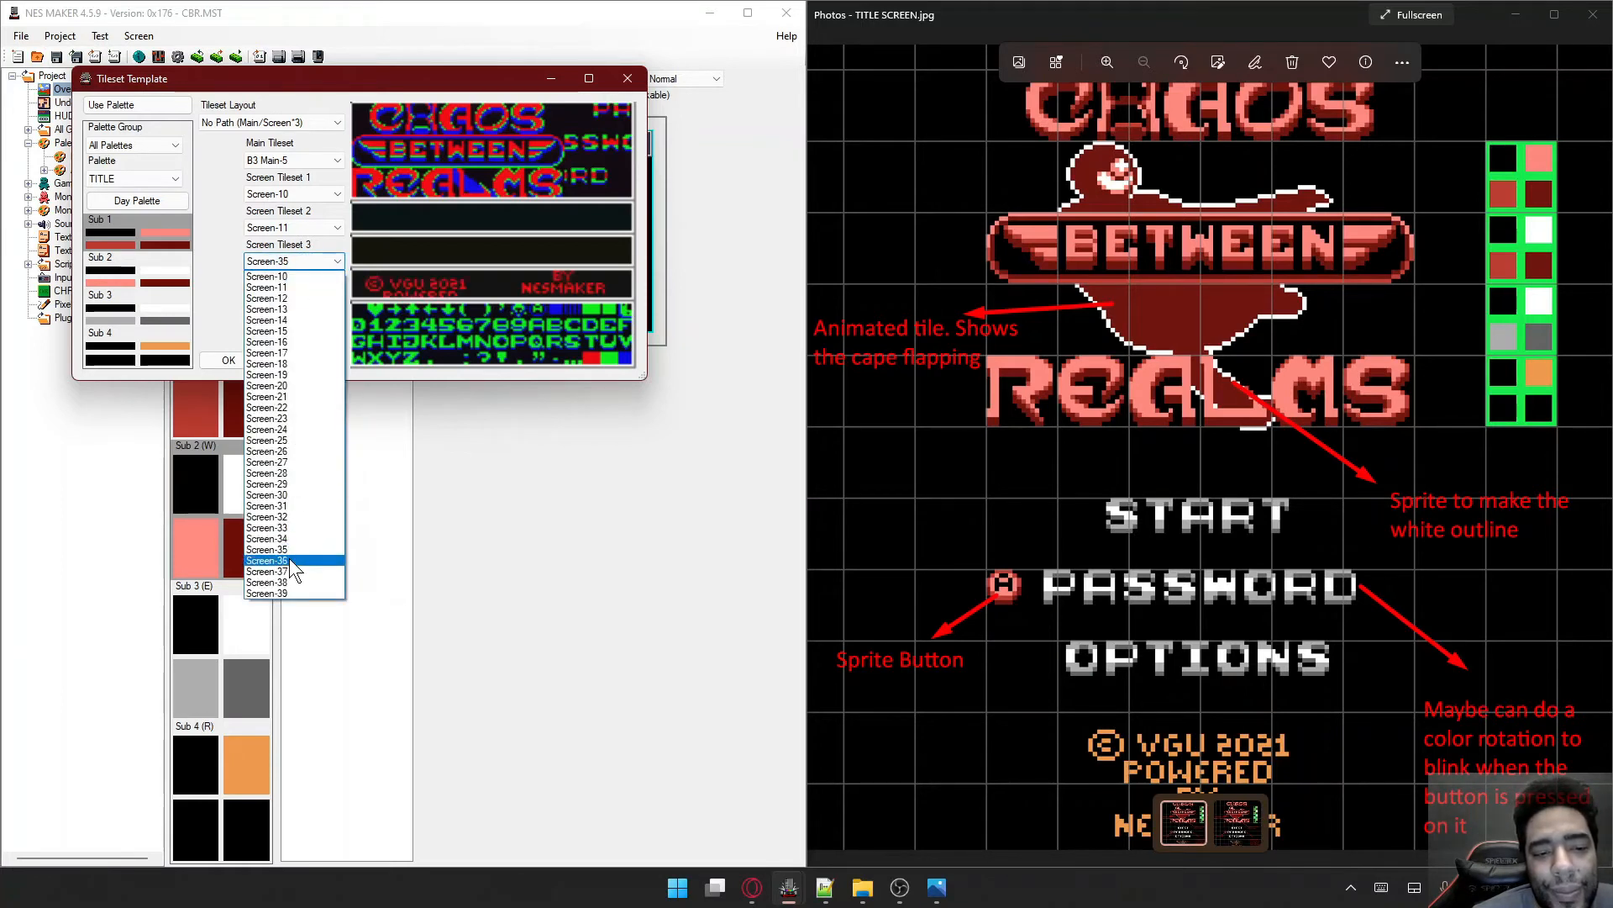
{"action": "left_click", "coordinate": [290, 558]}
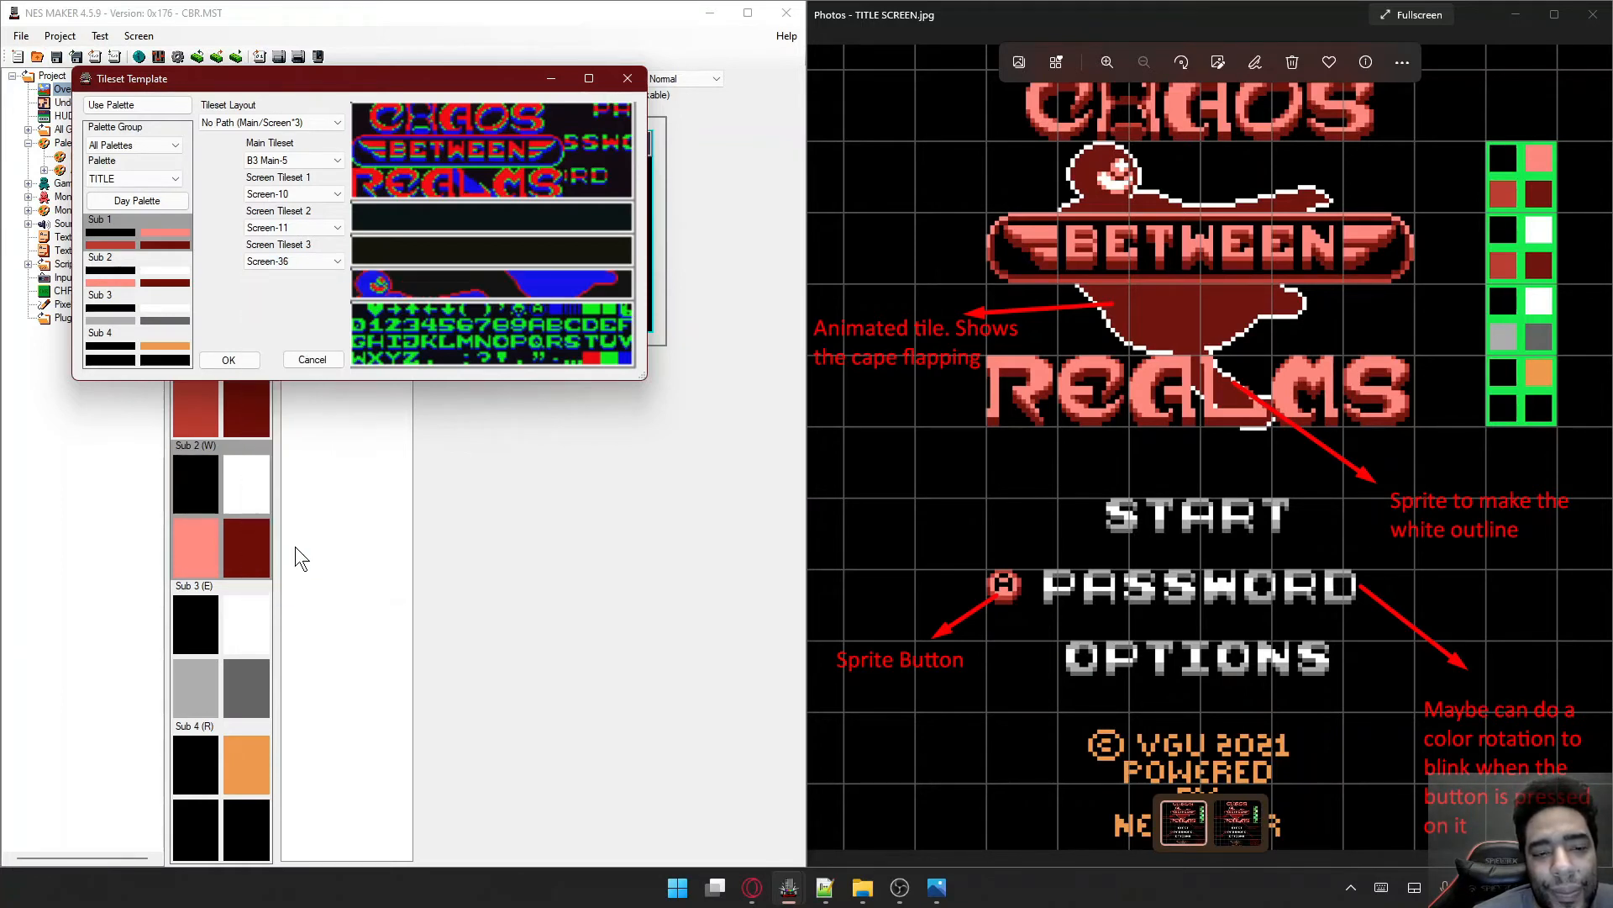
- Set Screen Tileset 2 to Screen-35, which holds the copyright and NESmaker credit graphics
{"action": "left_click", "coordinate": [311, 228]}
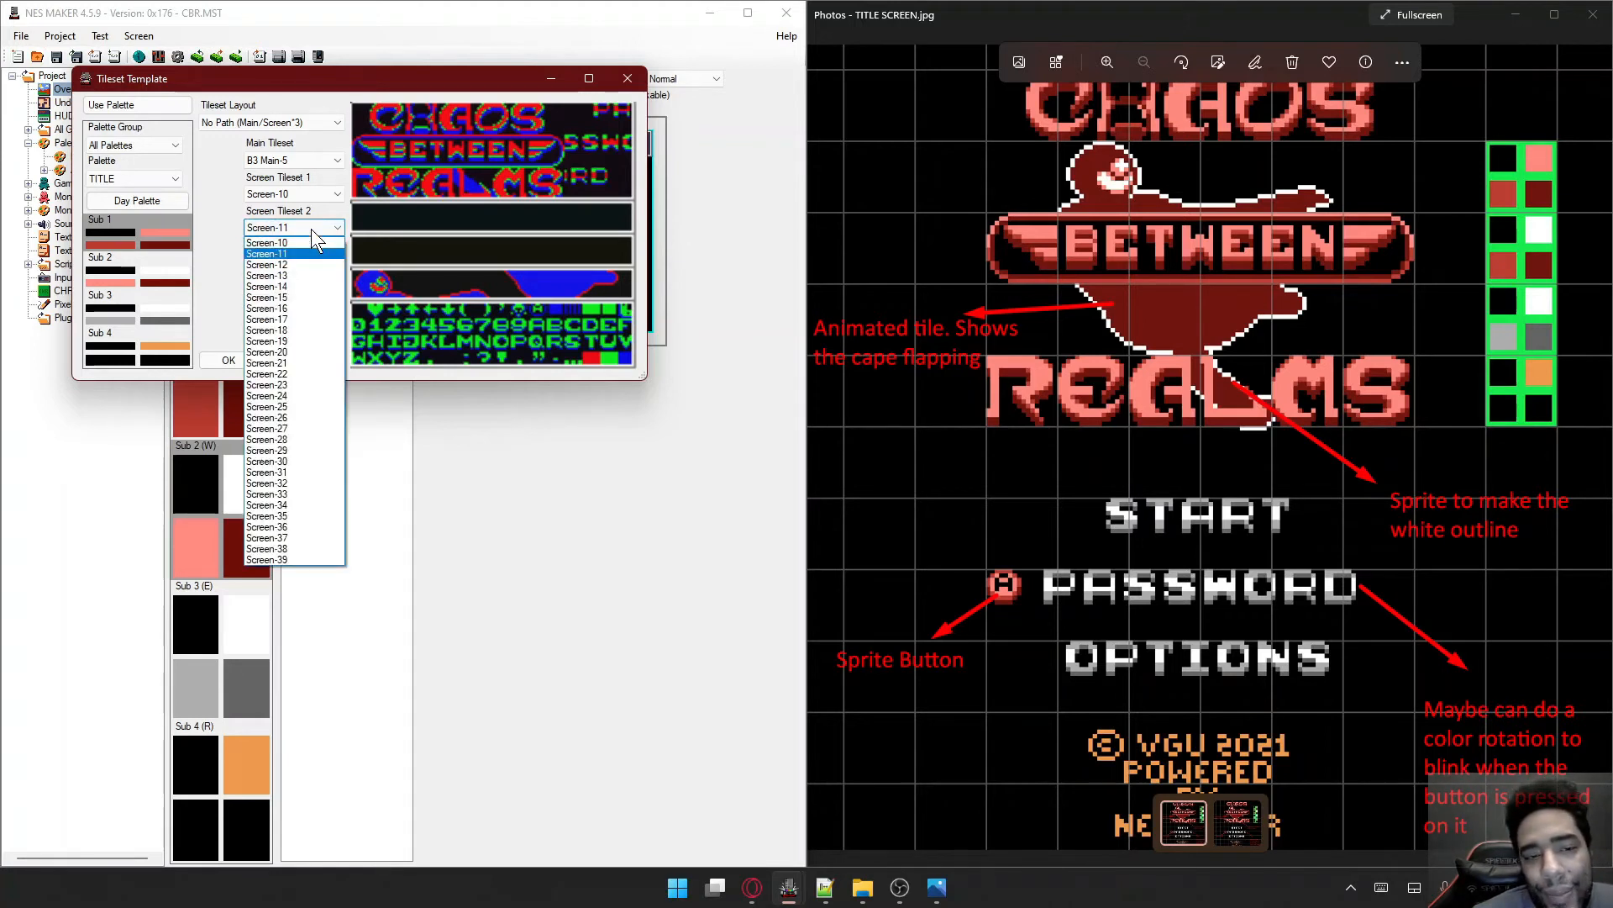
{"action": "left_click", "coordinate": [296, 407]}
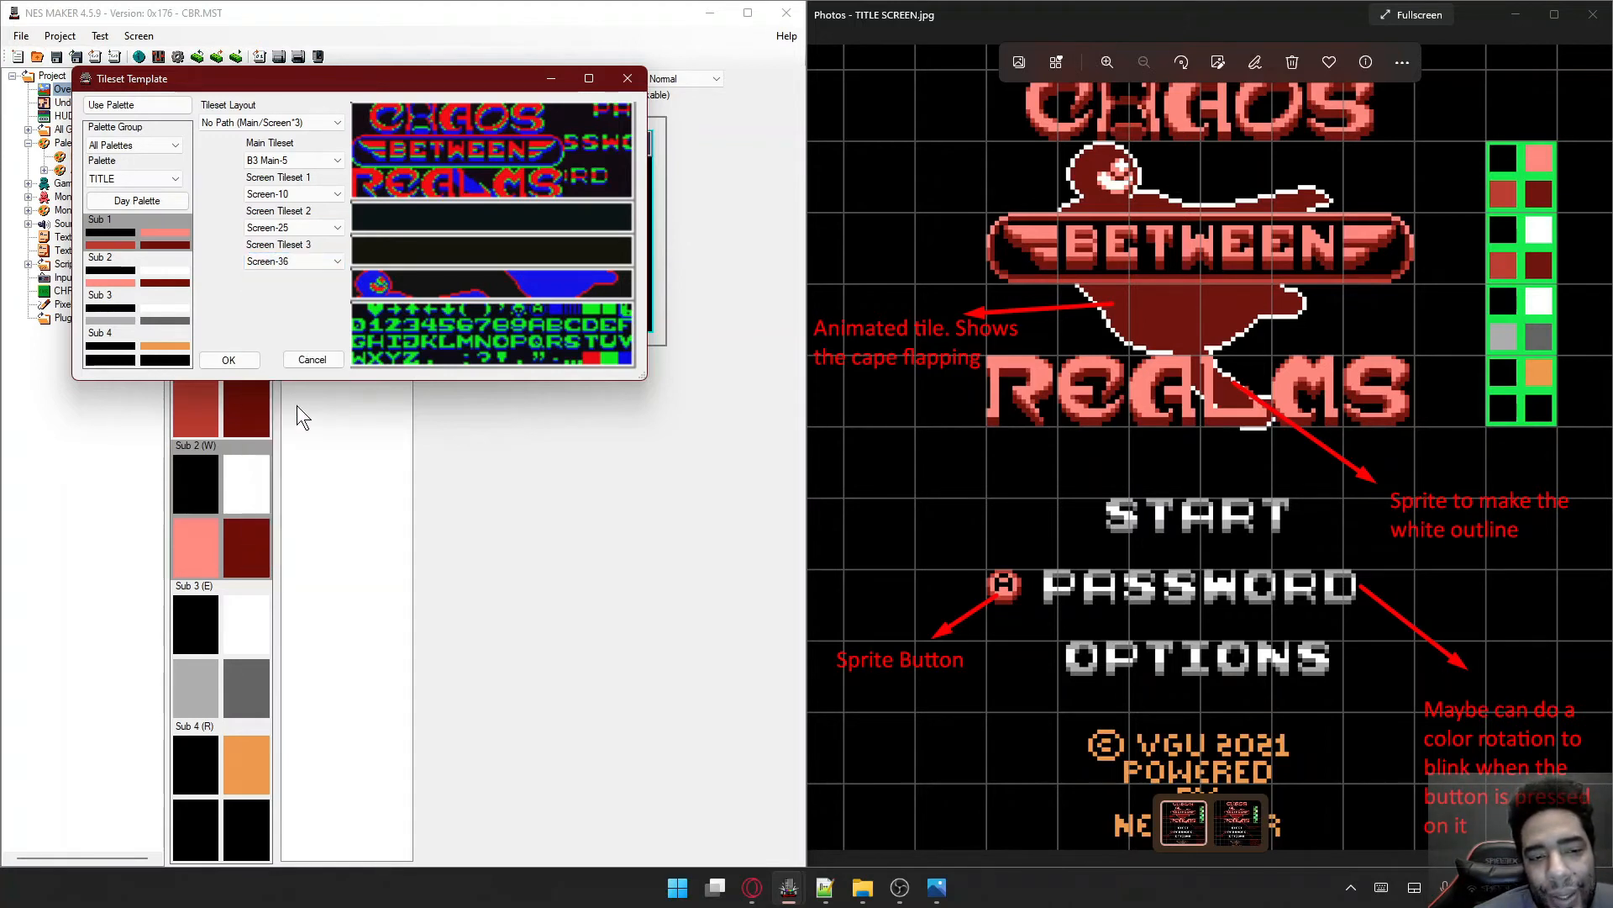
{"action": "left_click", "coordinate": [304, 231]}
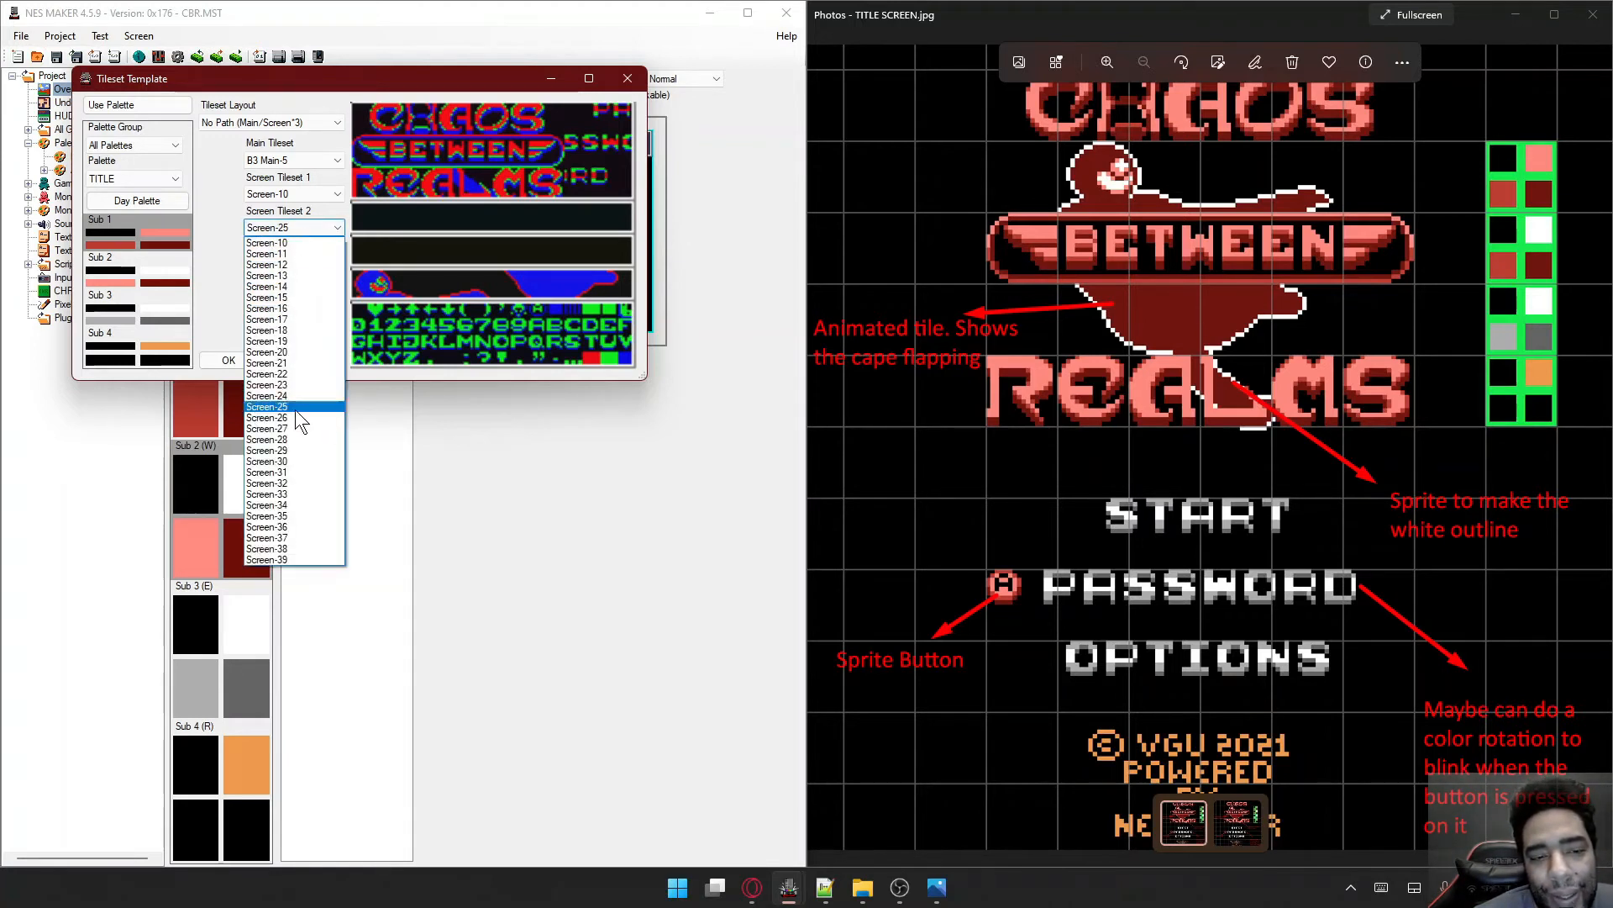
{"action": "left_click", "coordinate": [298, 497]}
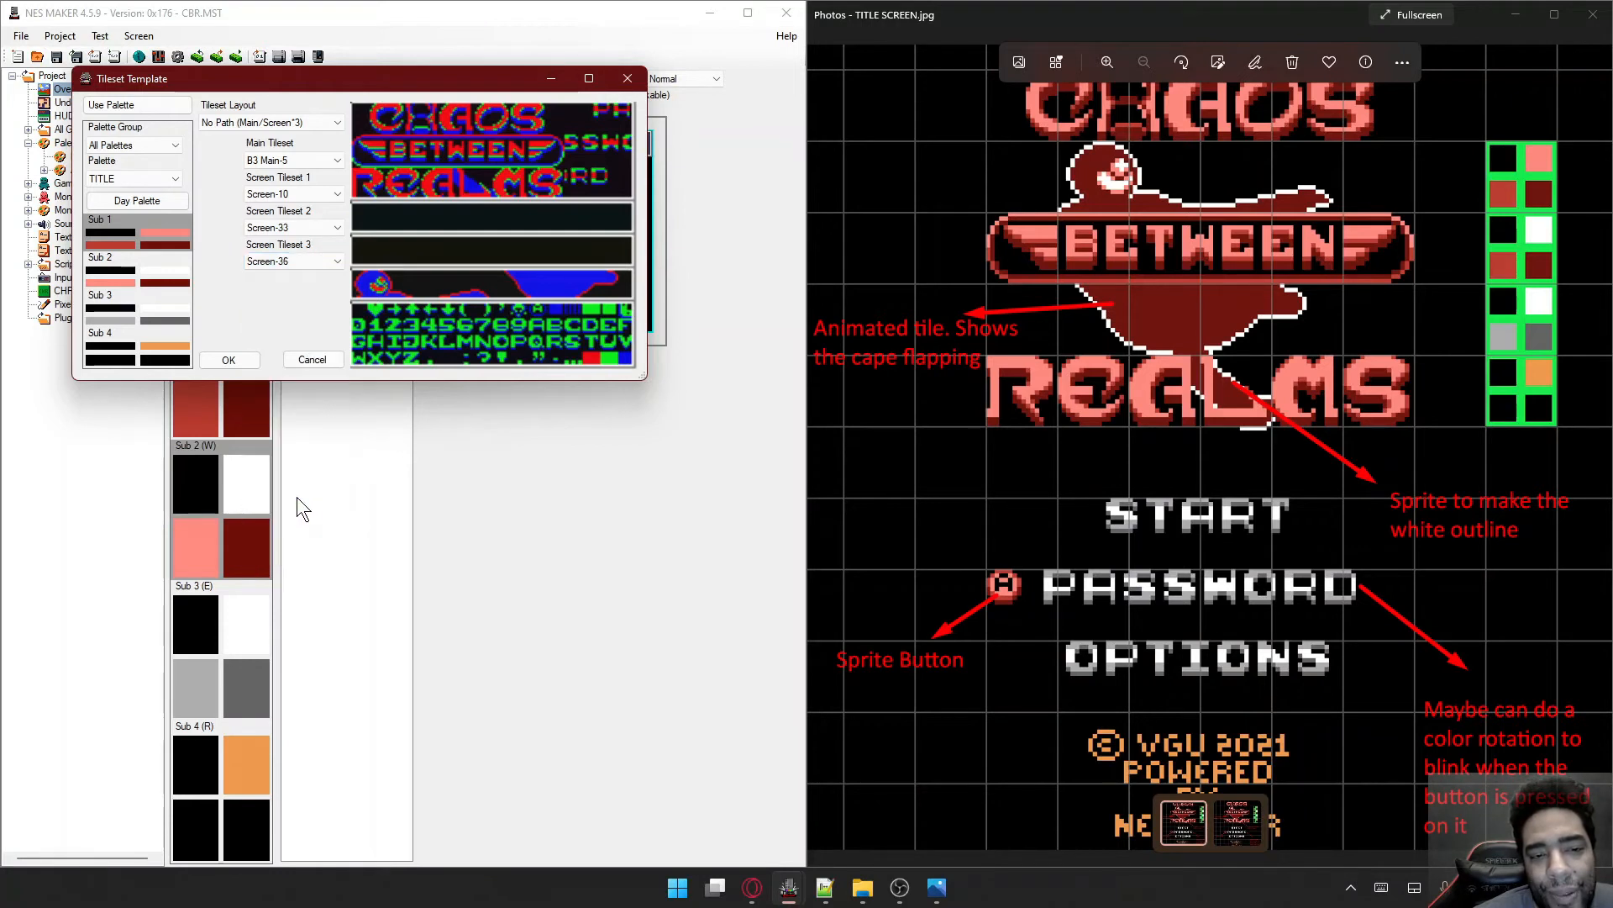
{"action": "left_click", "coordinate": [306, 231]}
{"action": "left_click", "coordinate": [300, 501]}
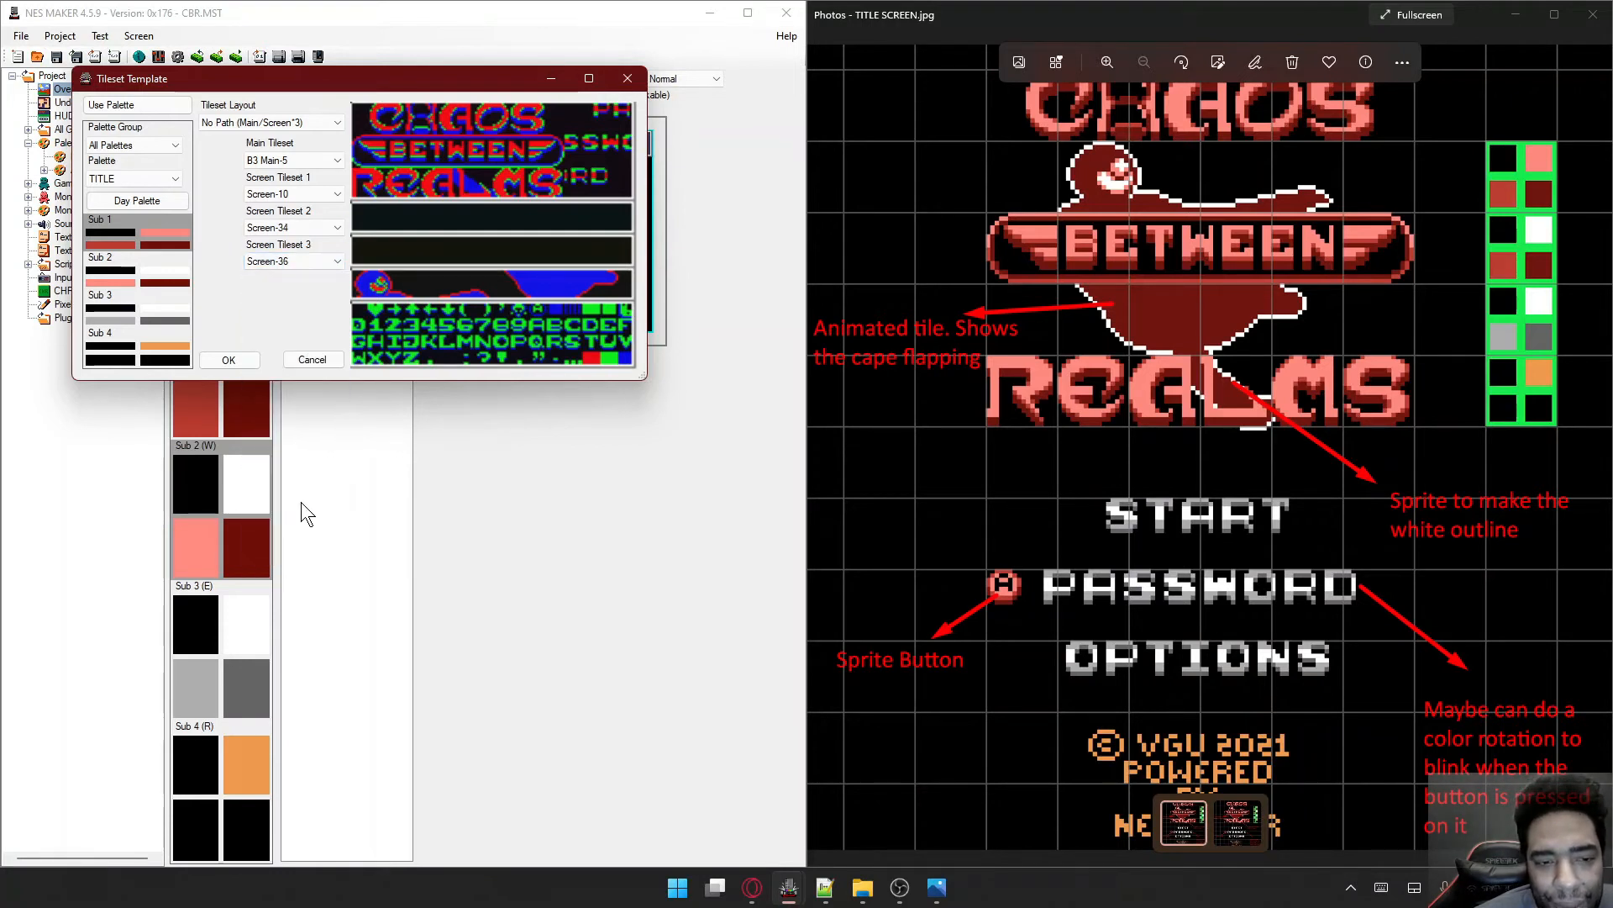
{"action": "left_click", "coordinate": [327, 228]}
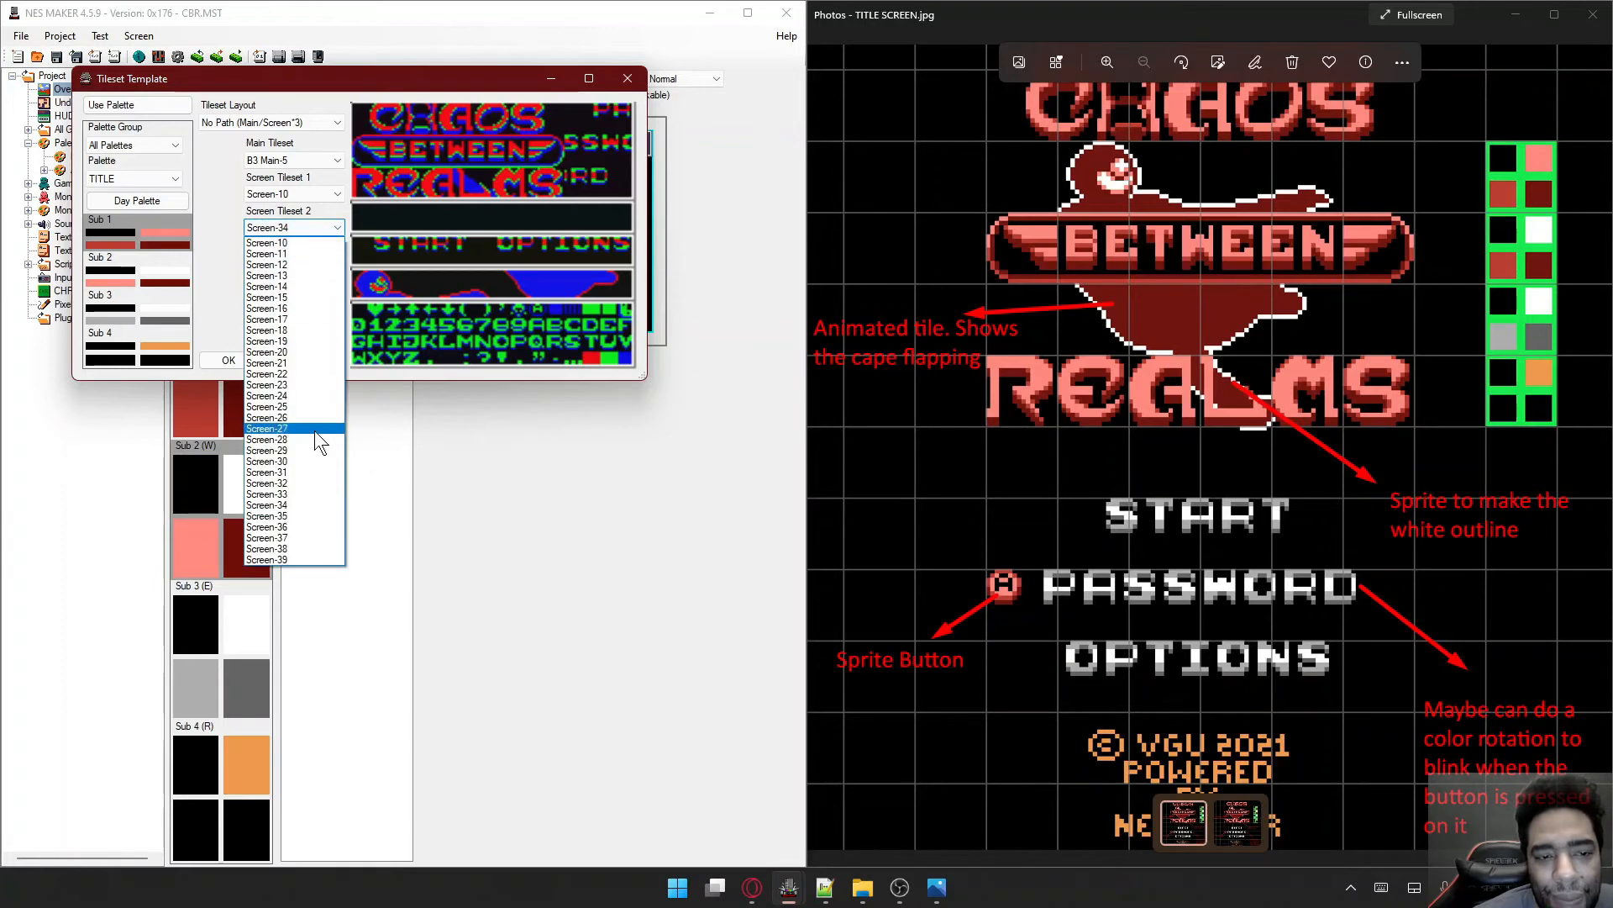
{"action": "left_click", "coordinate": [311, 513]}
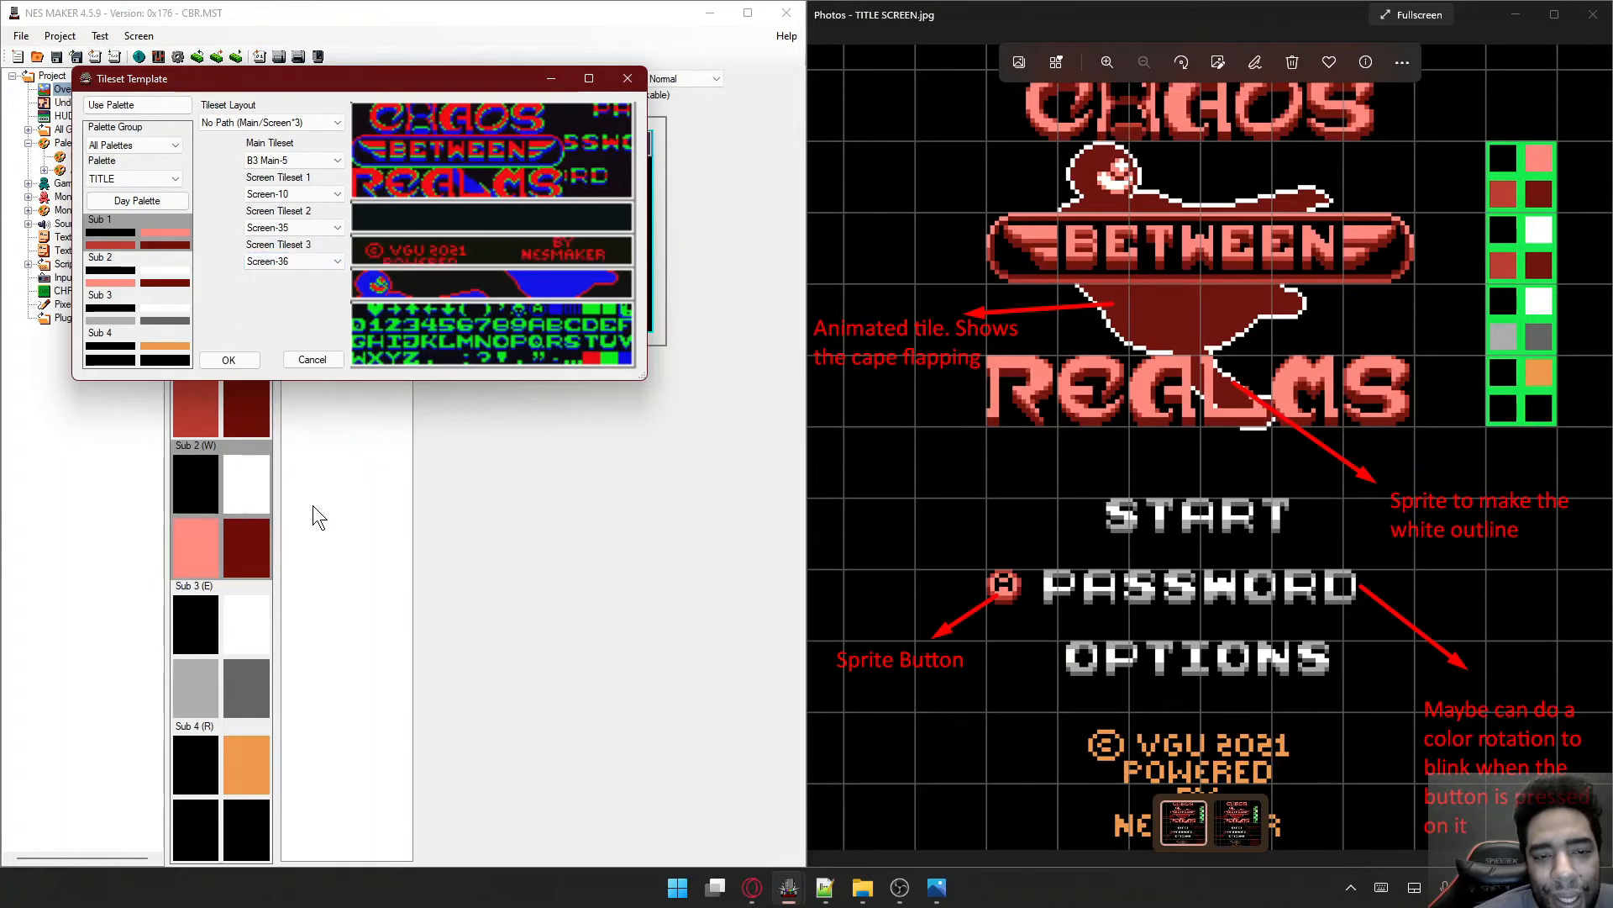
- Set Screen Tileset 1 to Screen-34 and apply the tileset layout to the title screen
{"action": "left_click", "coordinate": [336, 195]}
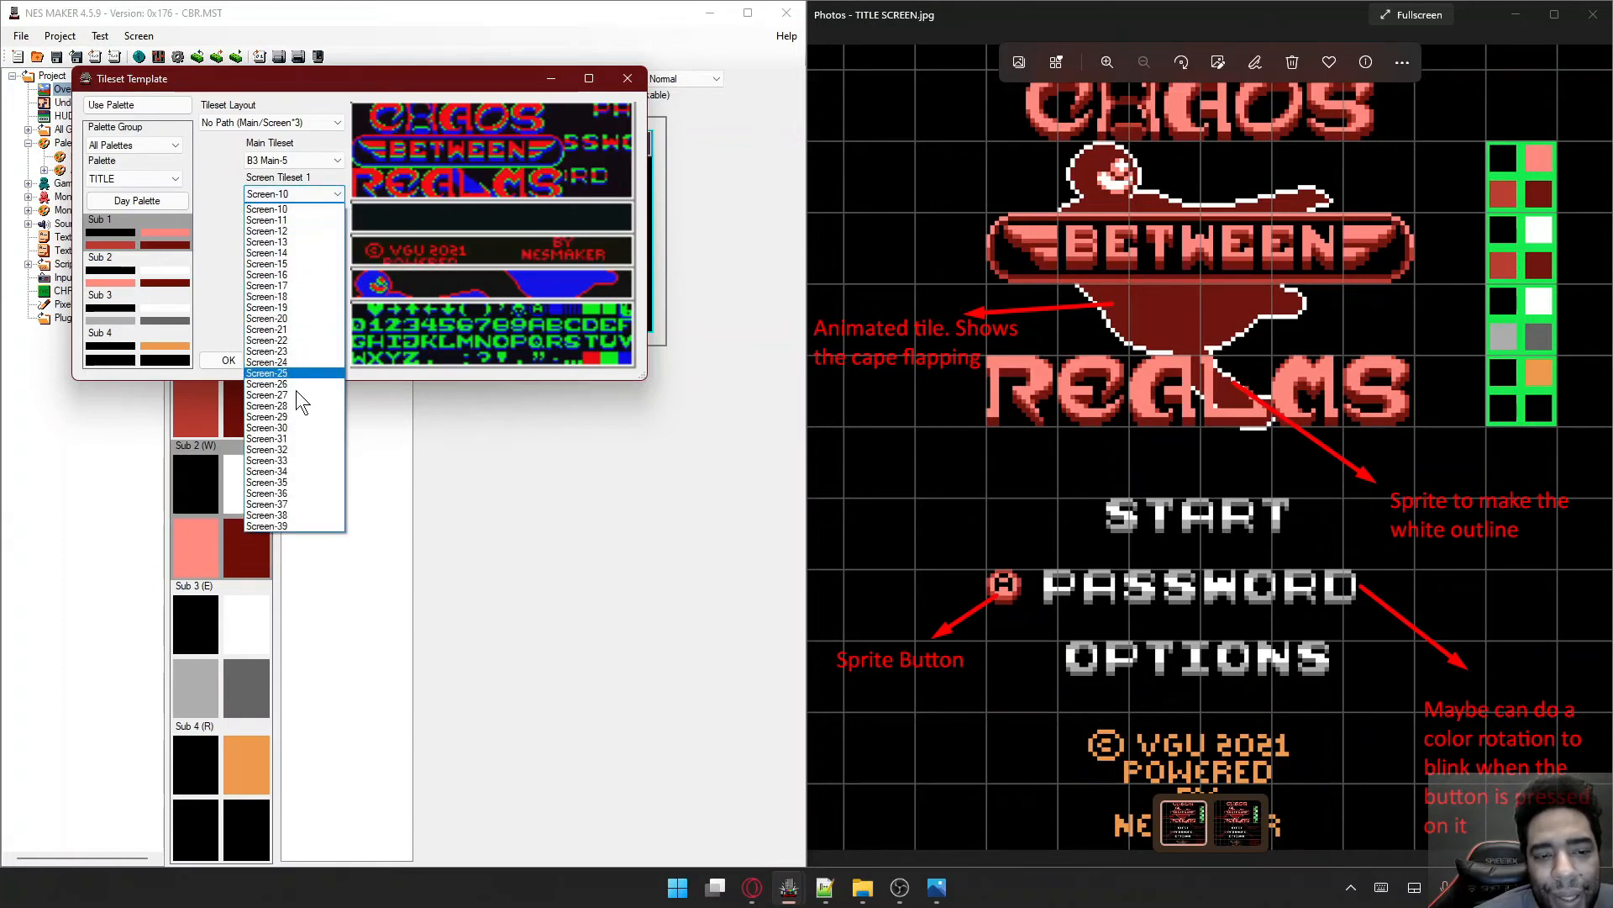
{"action": "left_click", "coordinate": [296, 469]}
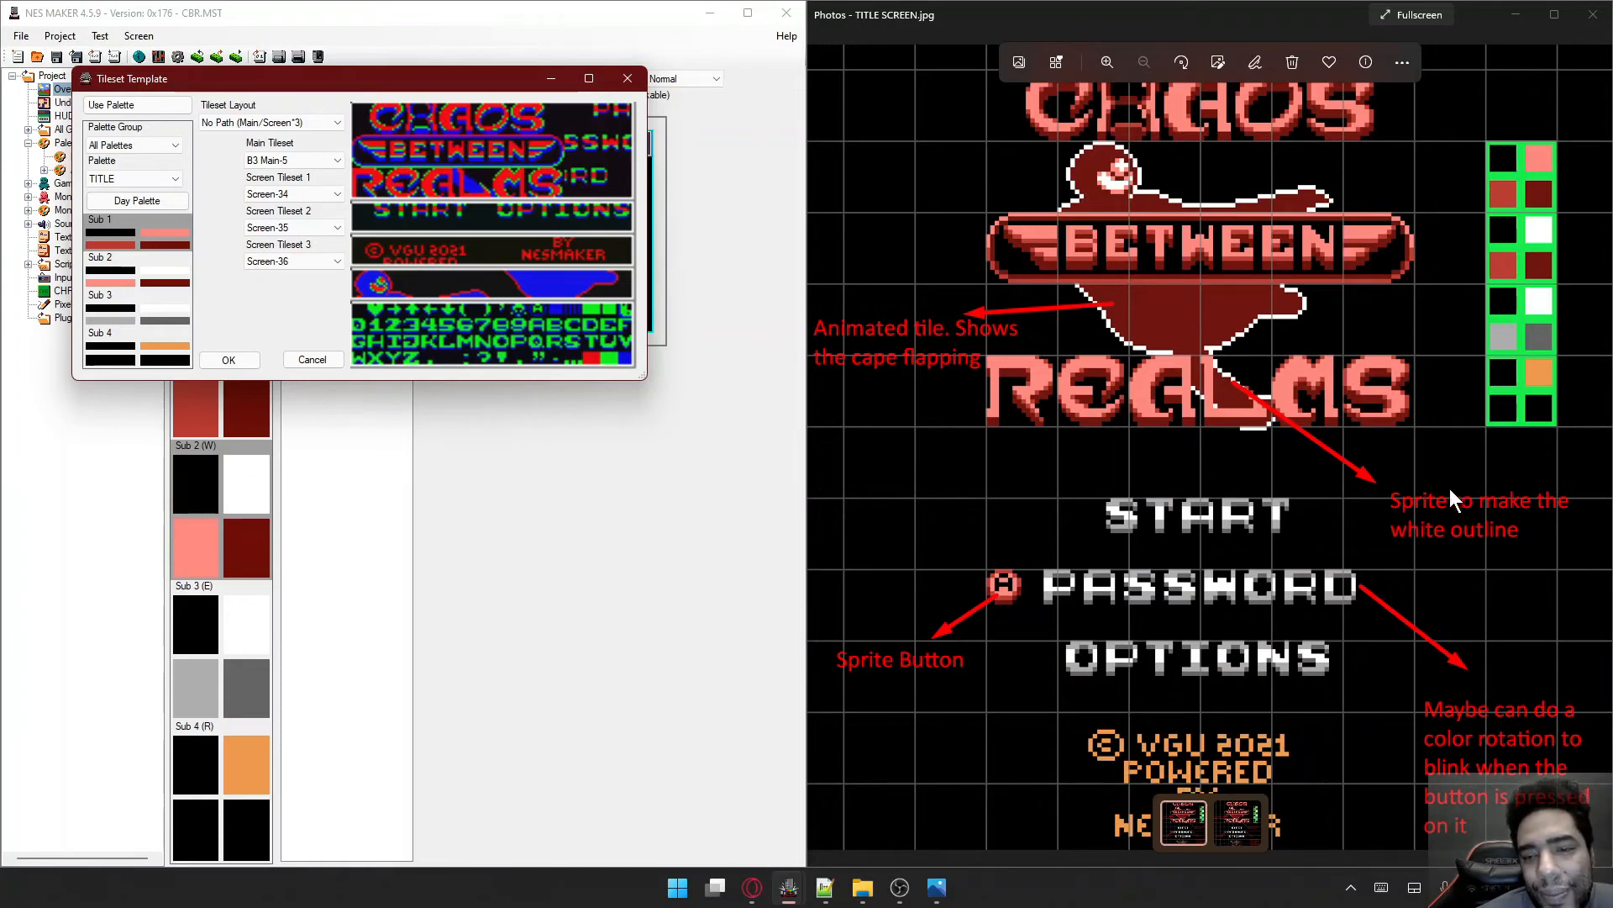
{"action": "left_click", "coordinate": [230, 358]}
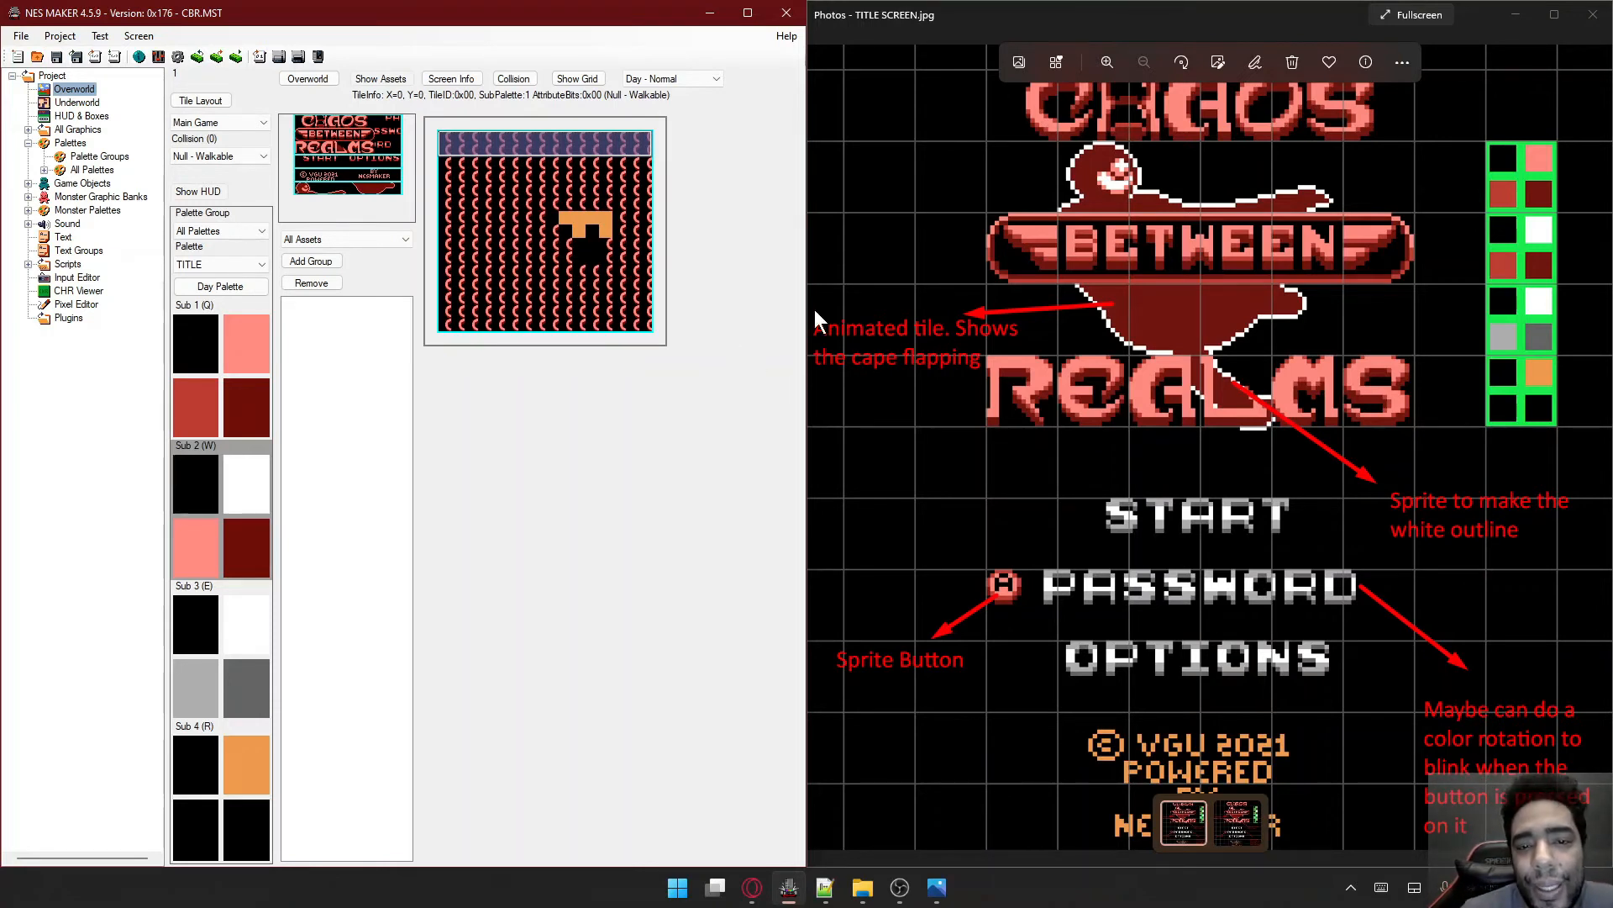
- Maximize NESmaker and load the Hud image from the CBR graphics folder into the Pixel Editor to examine its tiles
{"action": "left_click", "coordinate": [747, 13]}
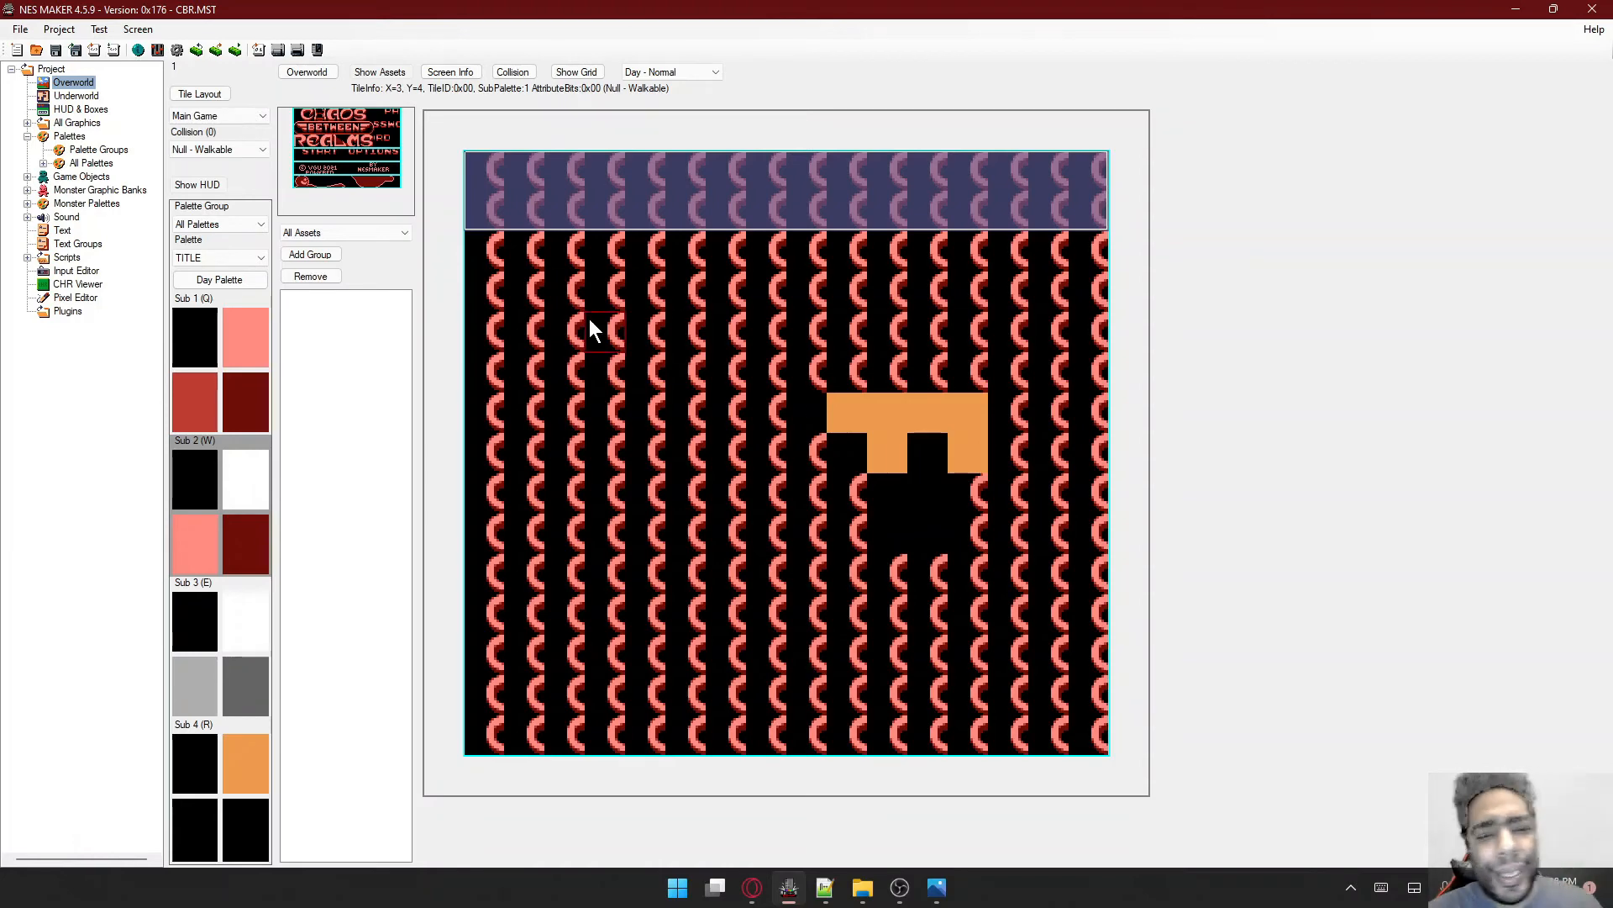
{"action": "left_click", "coordinate": [74, 297]}
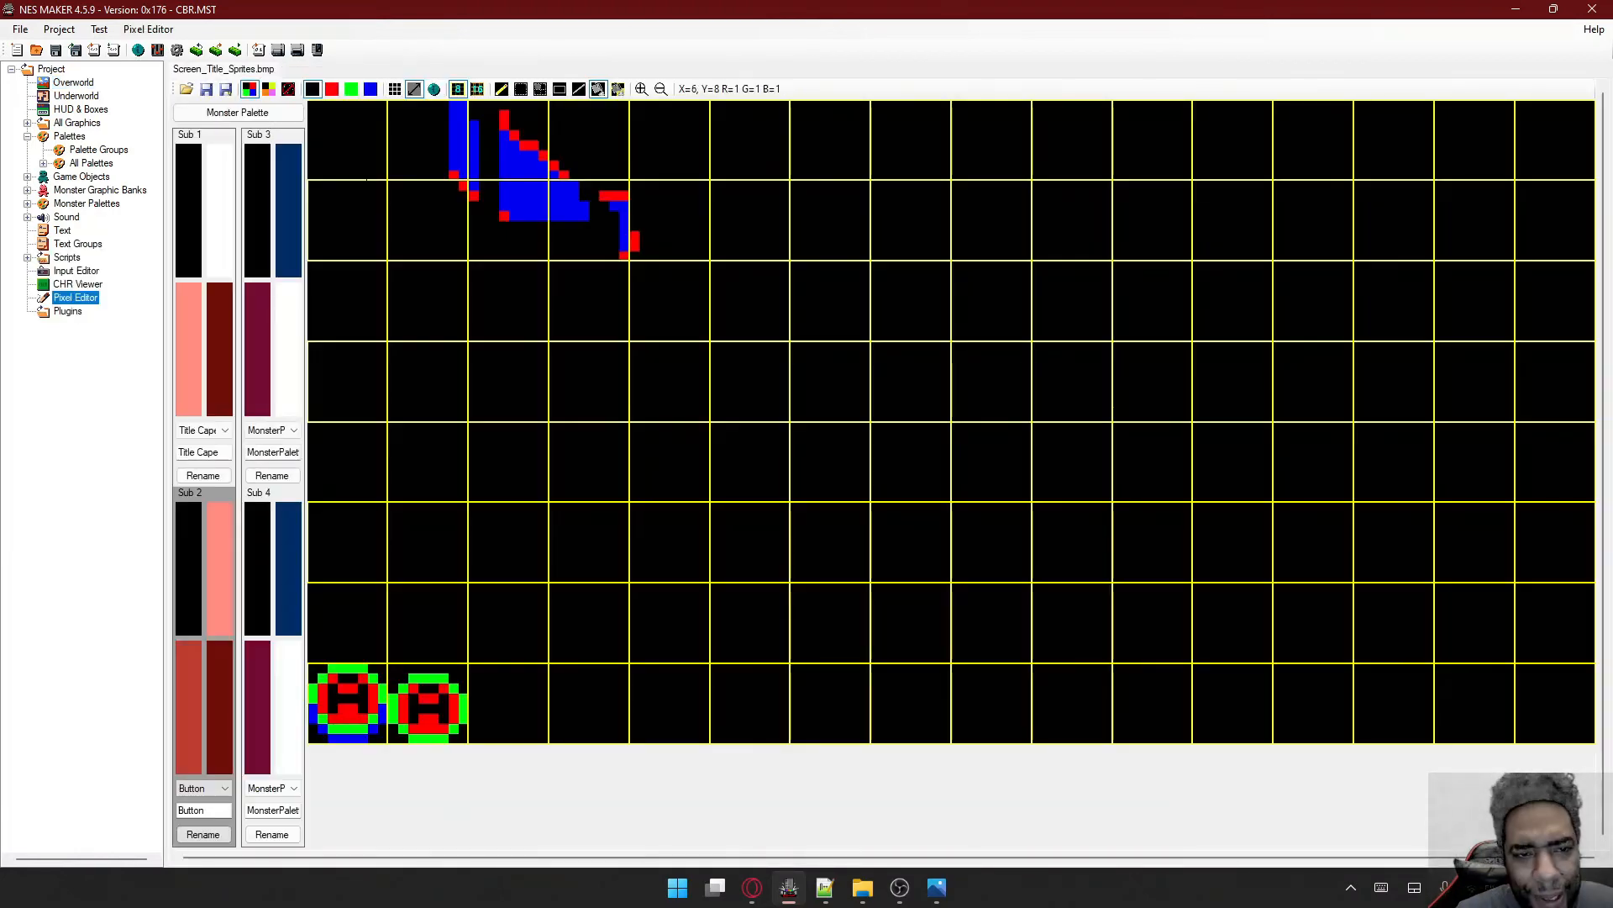
{"action": "left_click", "coordinate": [187, 90]}
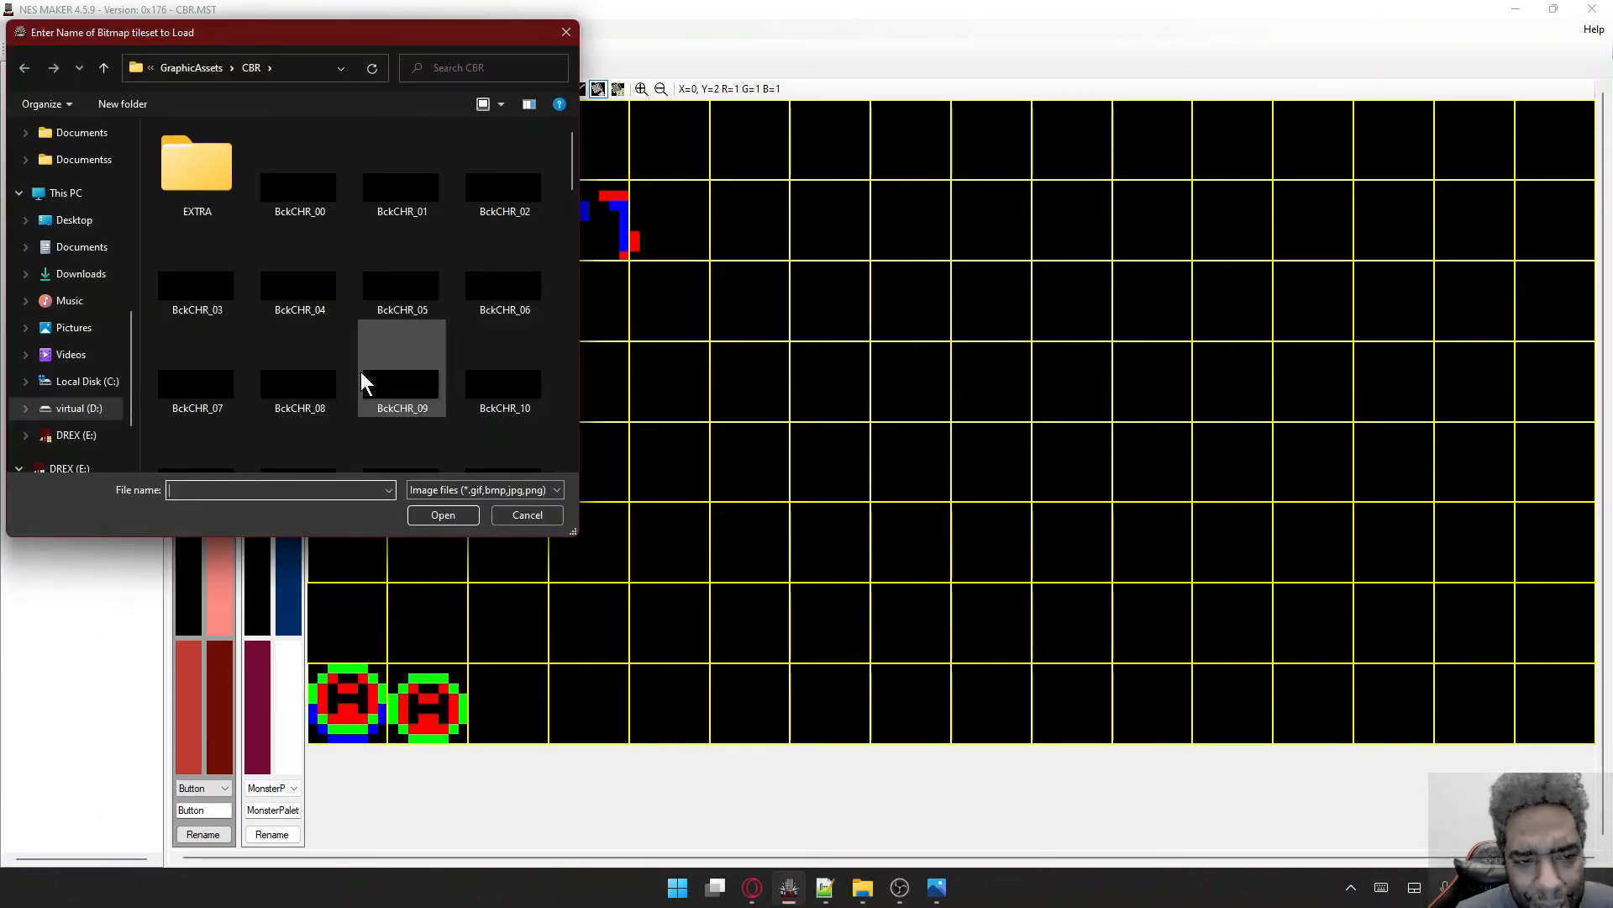
{"action": "scroll", "coordinate": [360, 371], "scroll_direction": "down", "scroll_amount": 5}
{"action": "scroll", "coordinate": [361, 371], "scroll_direction": "down", "scroll_amount": 3}
{"action": "scroll", "coordinate": [360, 371], "scroll_direction": "up", "scroll_amount": 4}
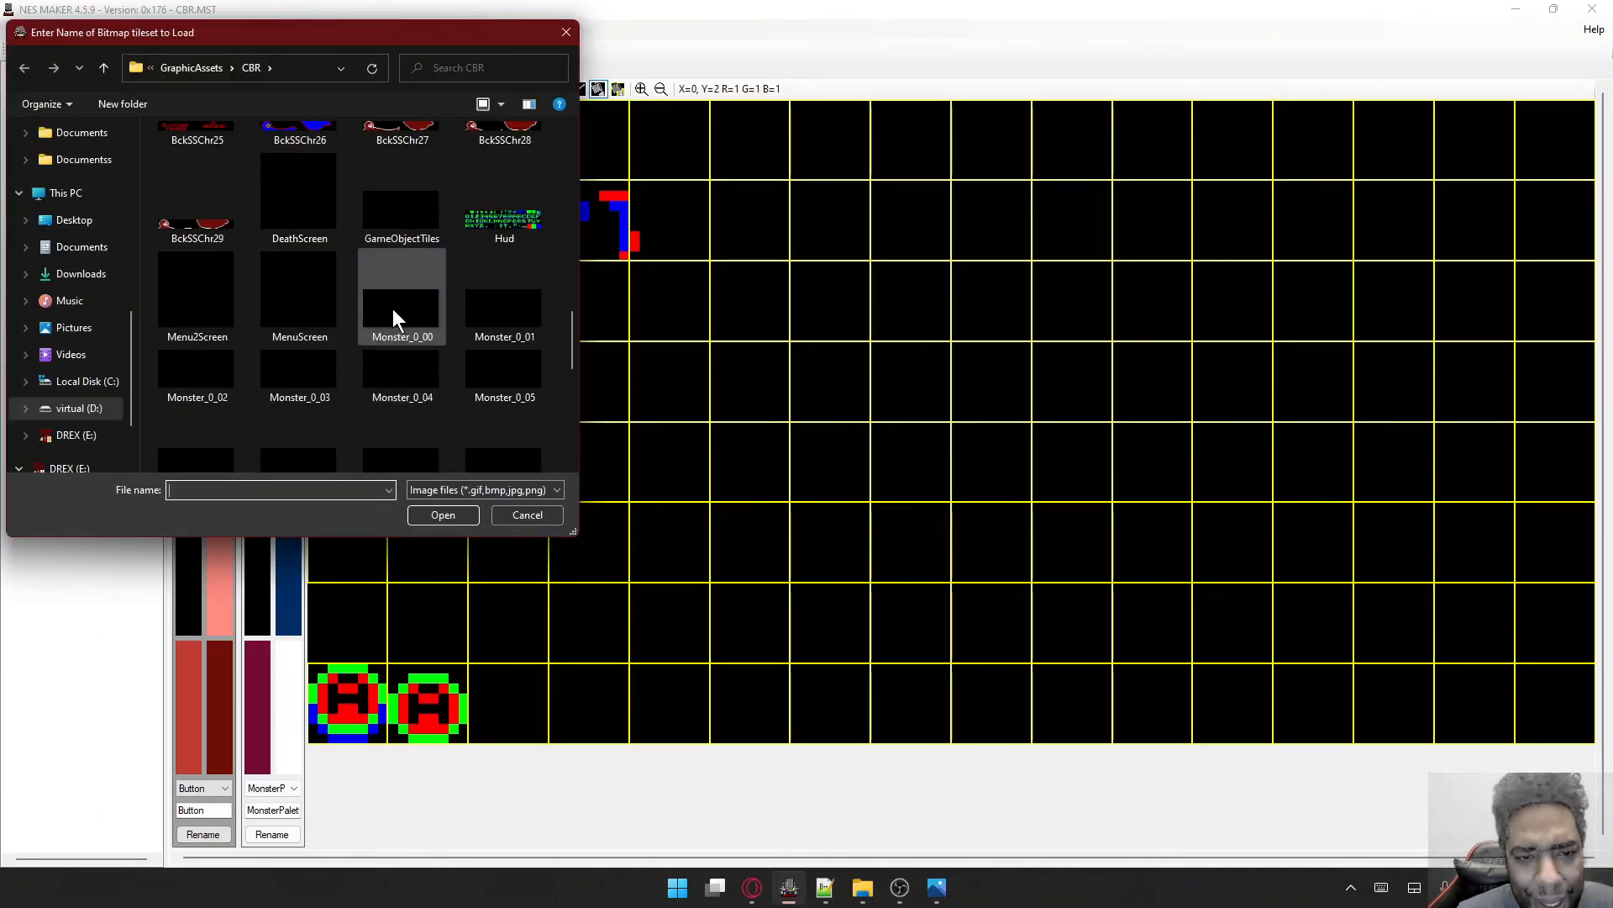
{"action": "double_click", "coordinate": [503, 223]}
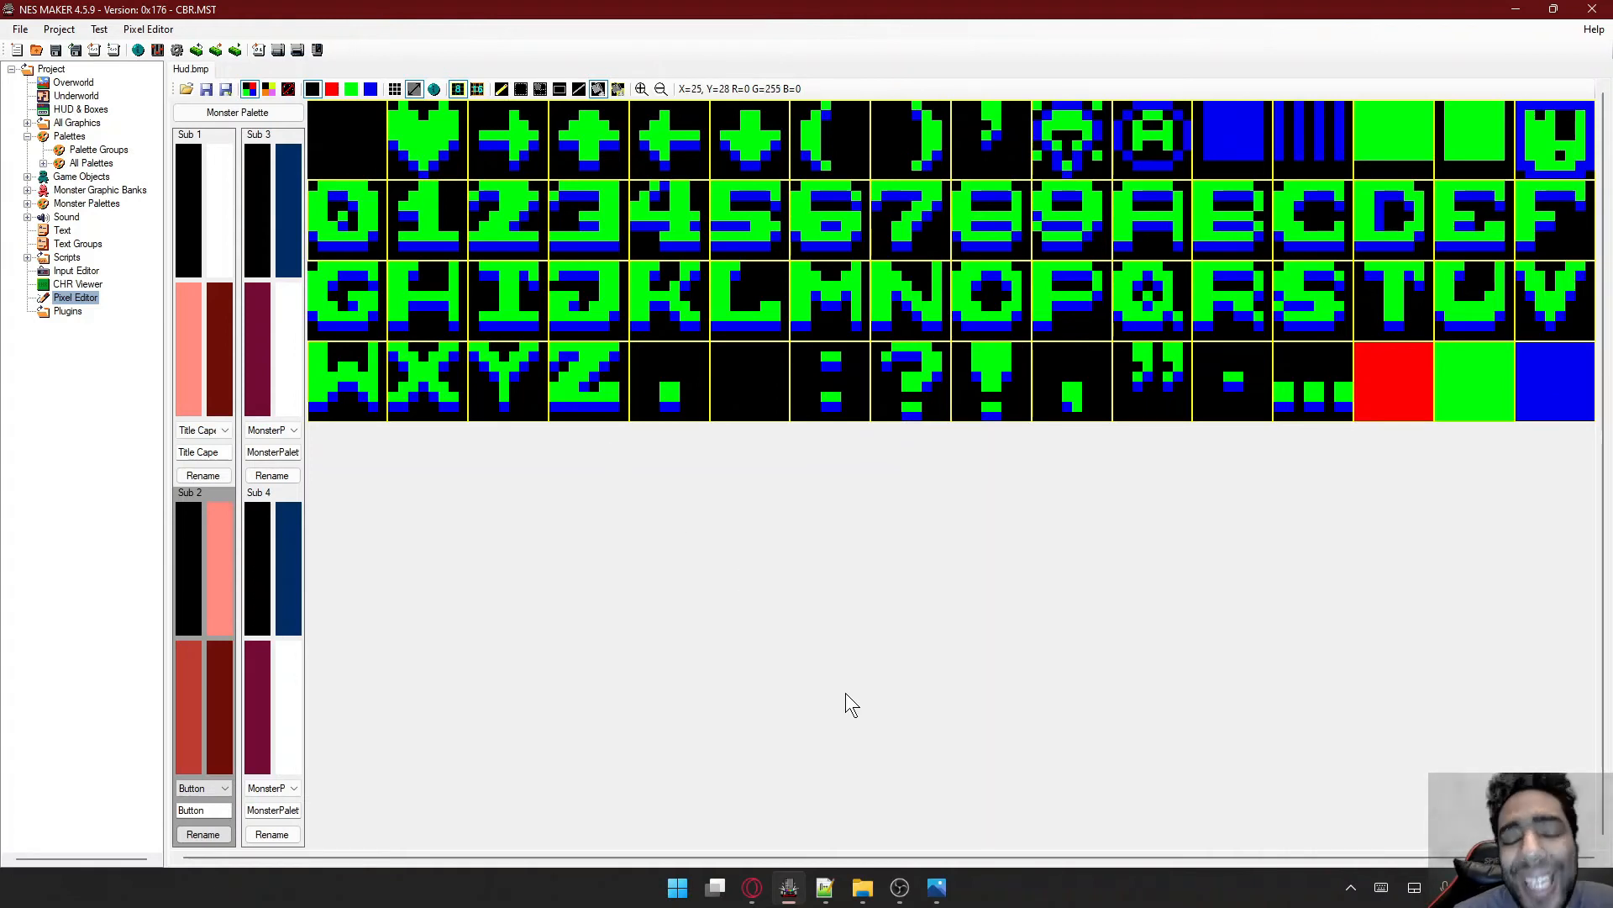
- Reopen the first Overworld screen and paint the upper three cells of its first column with black tiles
{"action": "left_click", "coordinate": [74, 83]}
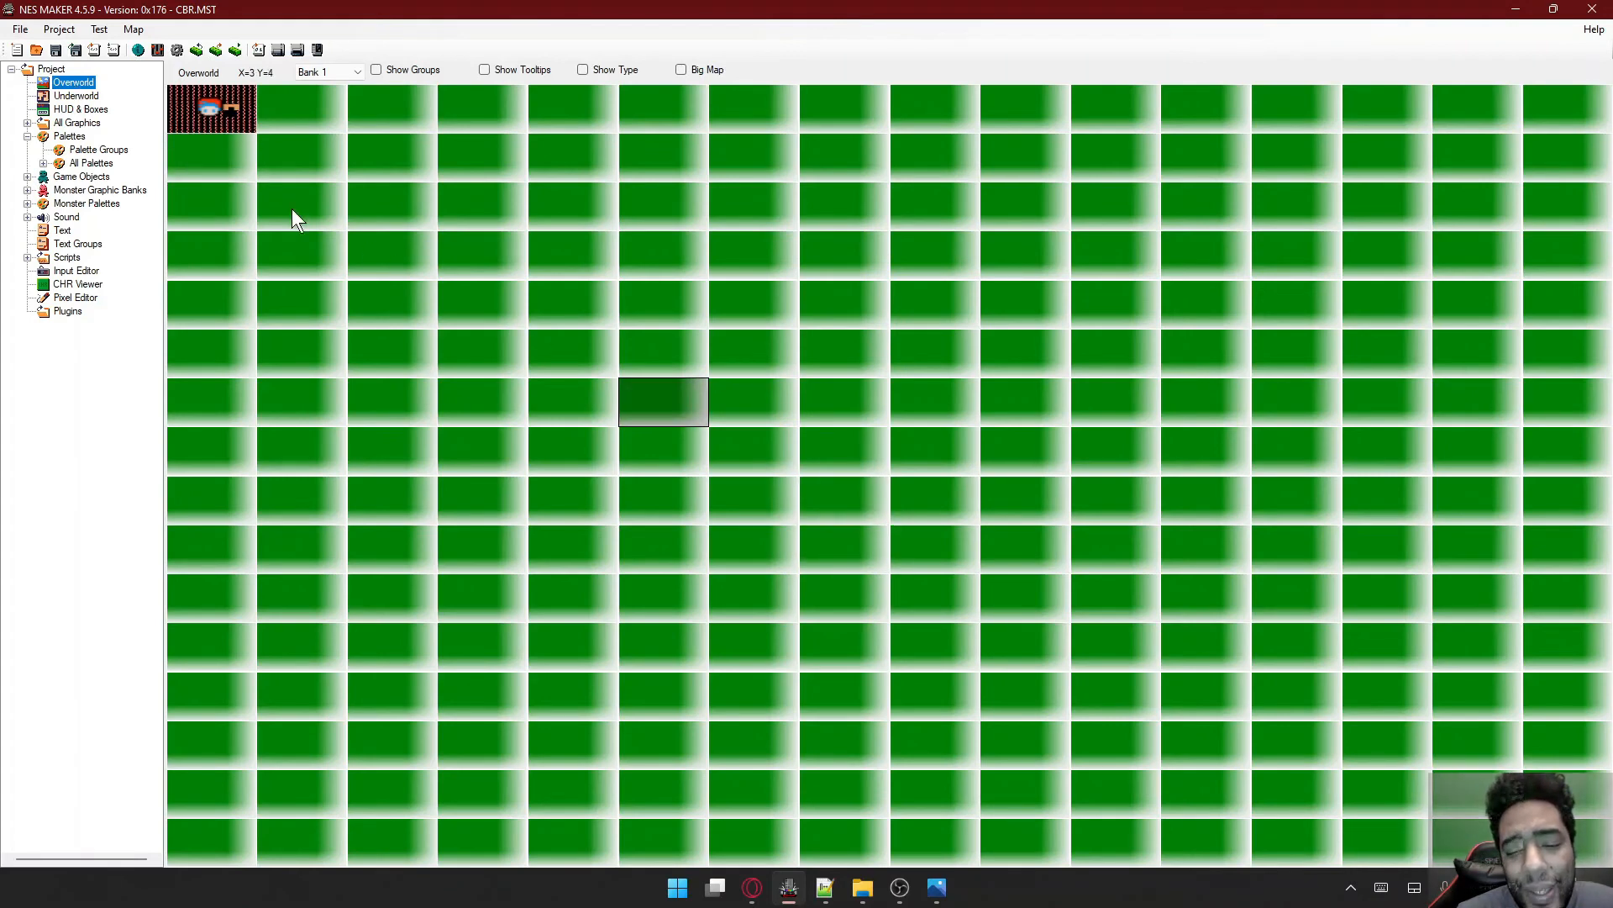
{"action": "left_click", "coordinate": [220, 123]}
{"action": "double_click", "coordinate": [220, 122]}
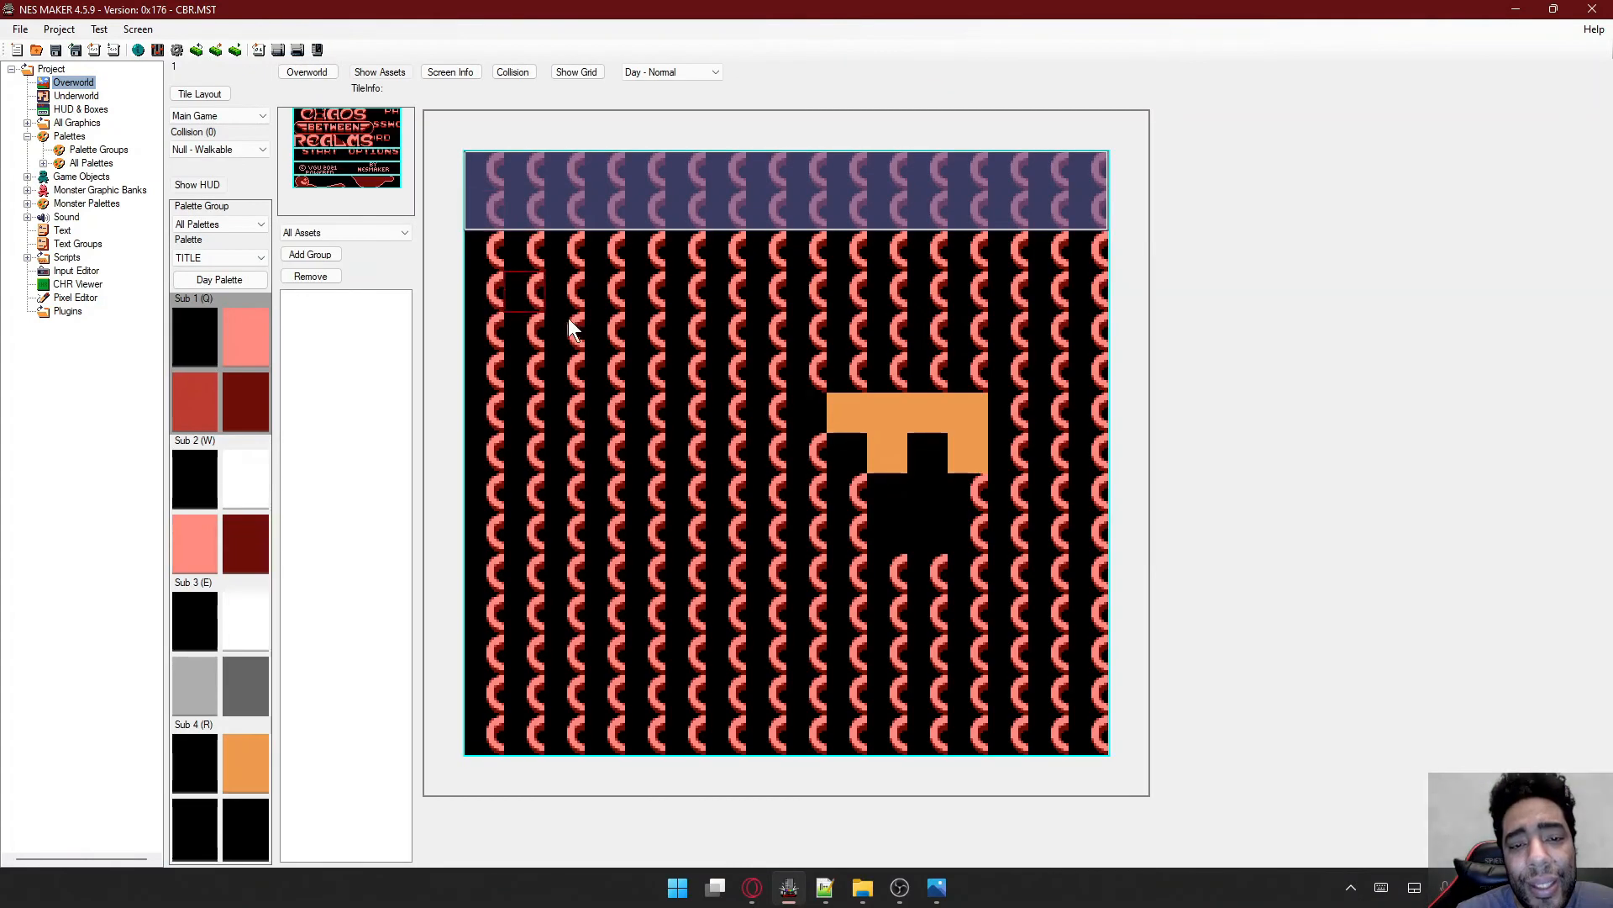
{"action": "left_click", "coordinate": [499, 218]}
{"action": "left_click", "coordinate": [498, 259]}
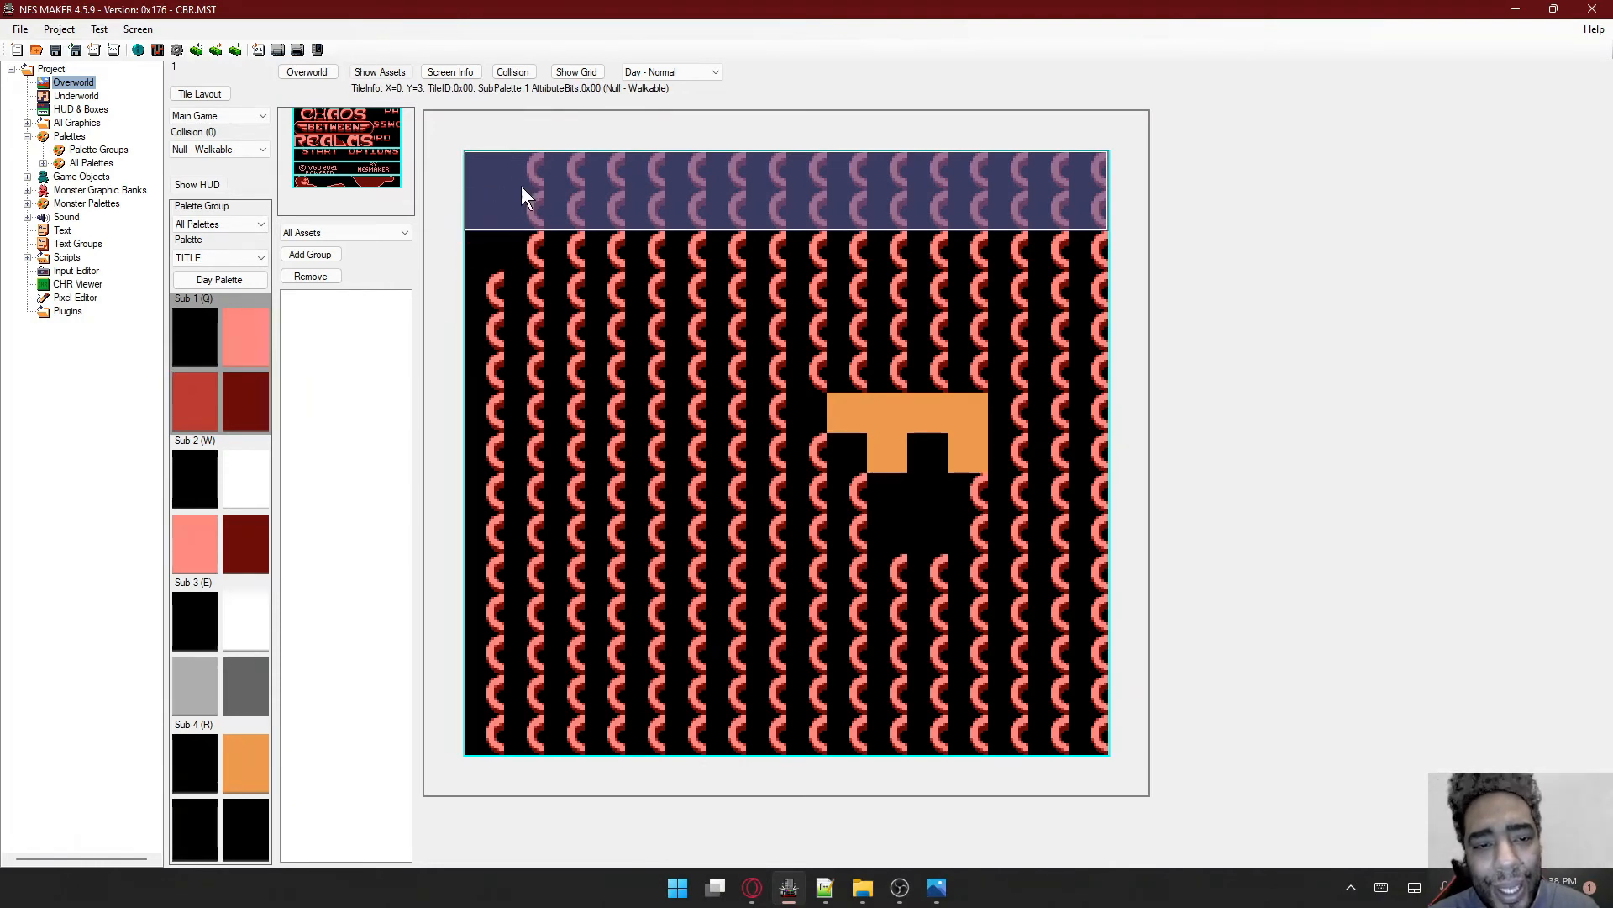
- Paint the upper three cells of the second column solid pink and those of the third column solid grey using Sub 3
{"action": "left_click_drag", "start_coordinate": [541, 175], "coordinate": [537, 247]}
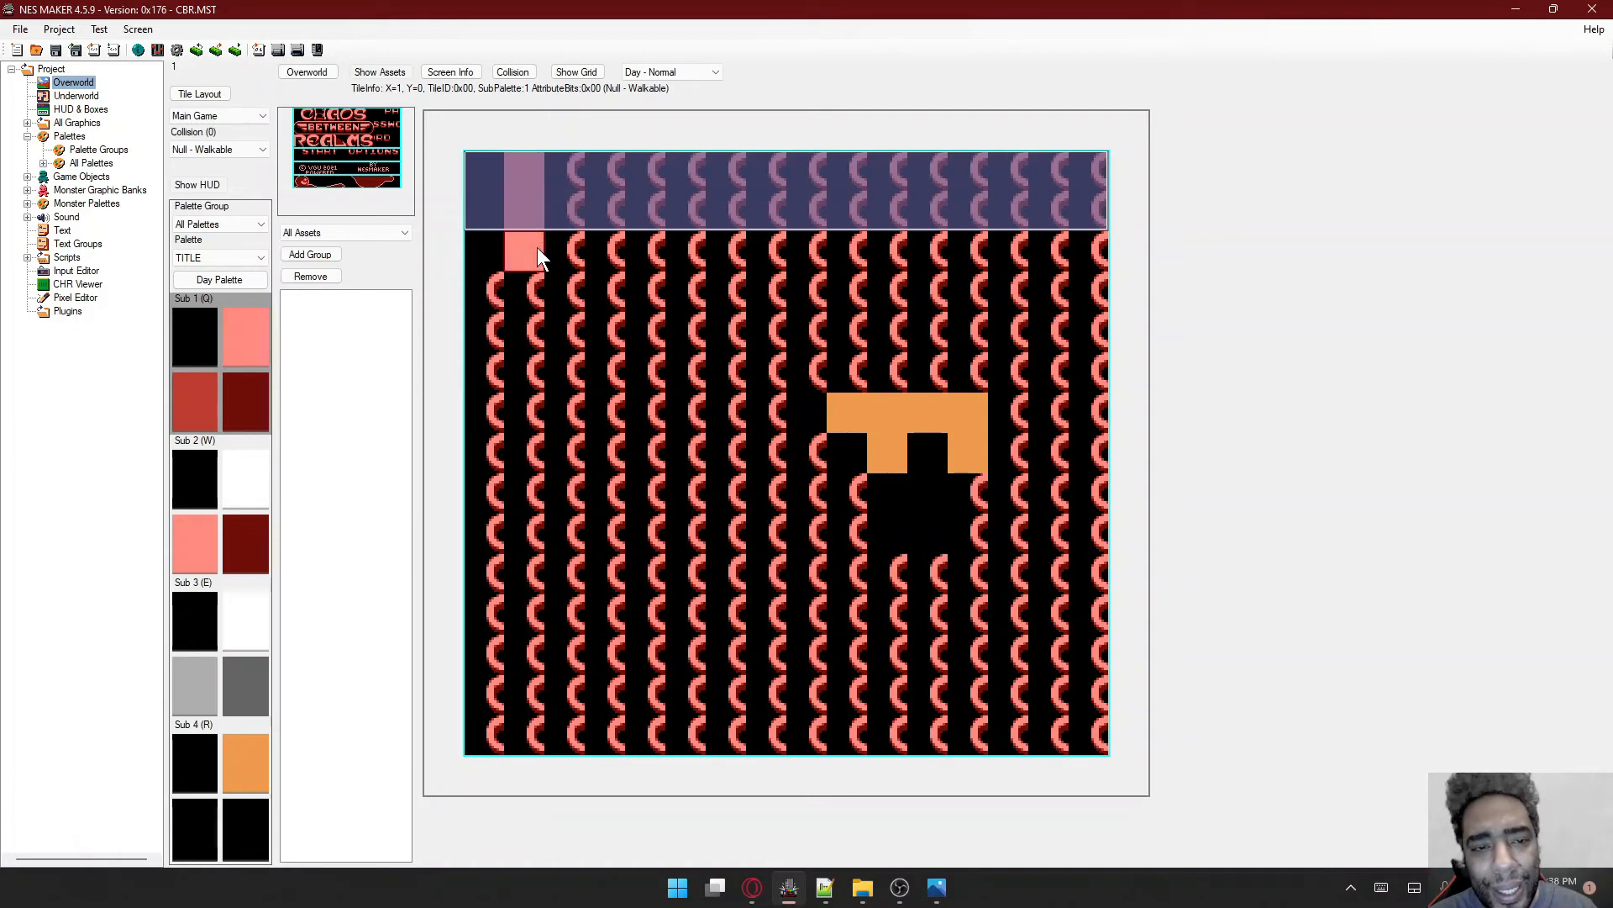
{"action": "left_click", "coordinate": [240, 480]}
{"action": "left_click", "coordinate": [246, 606]}
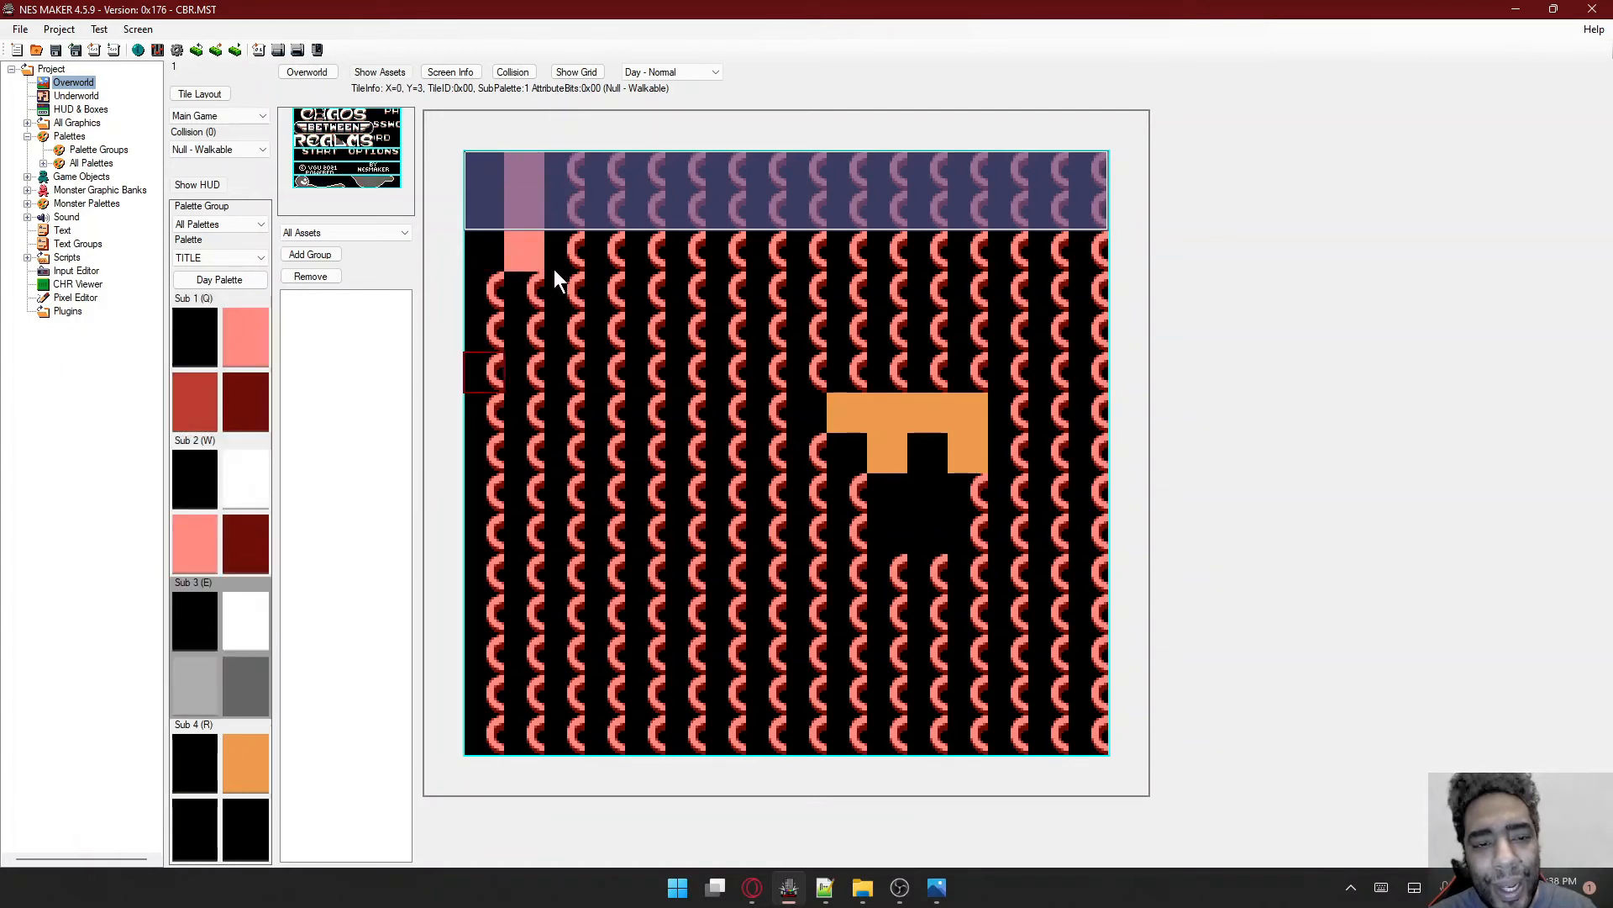
{"action": "left_click", "coordinate": [578, 175]}
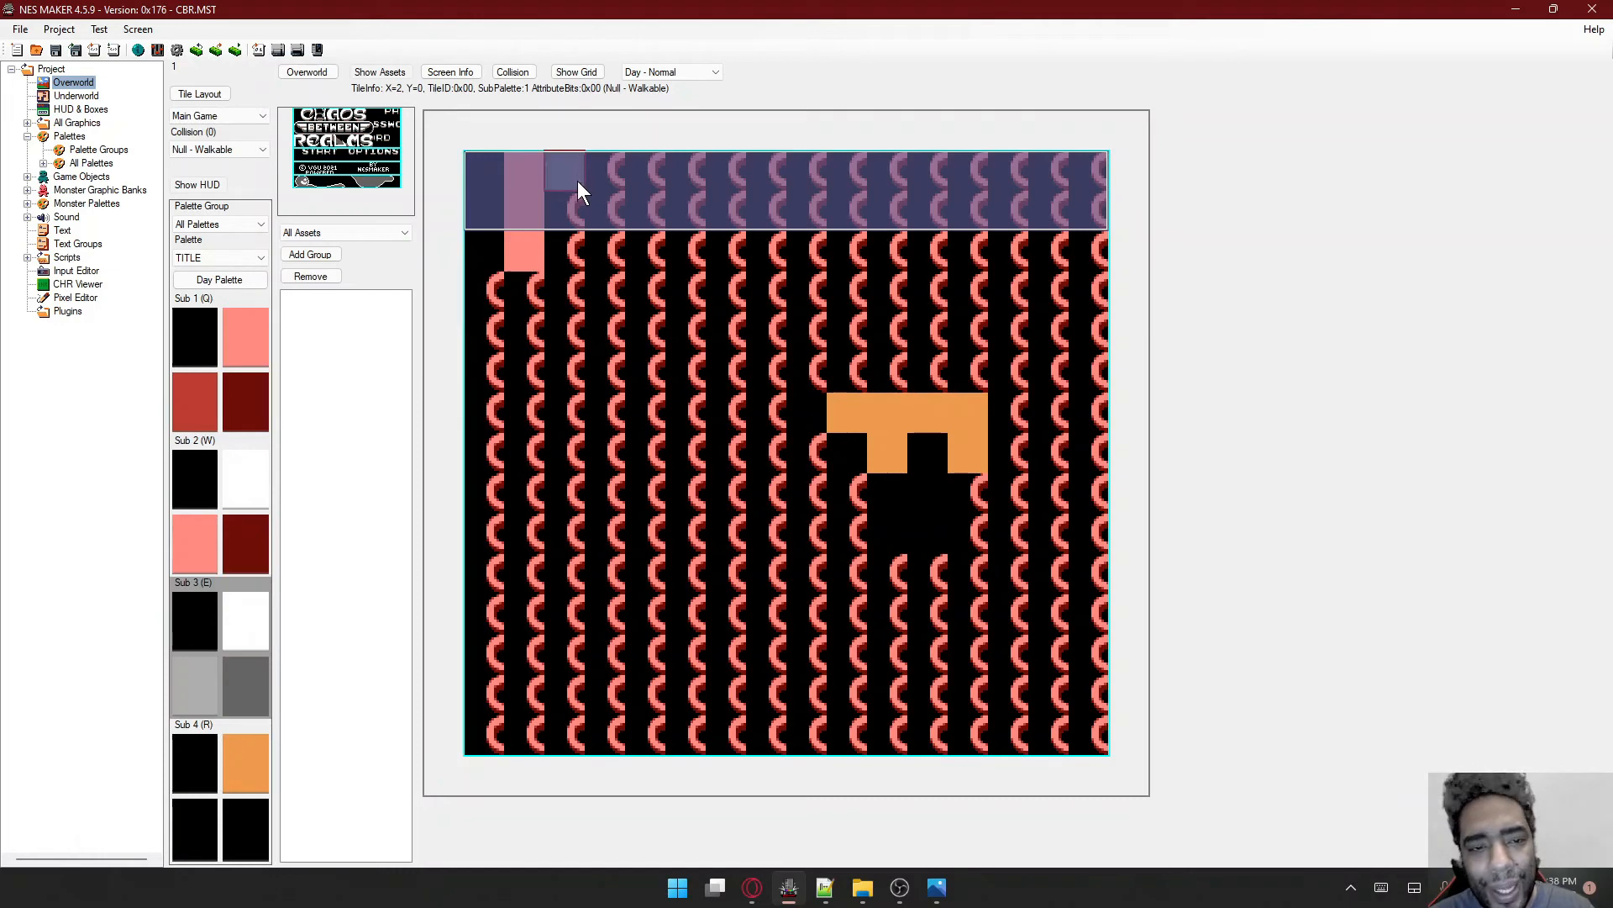
{"action": "left_click", "coordinate": [575, 252]}
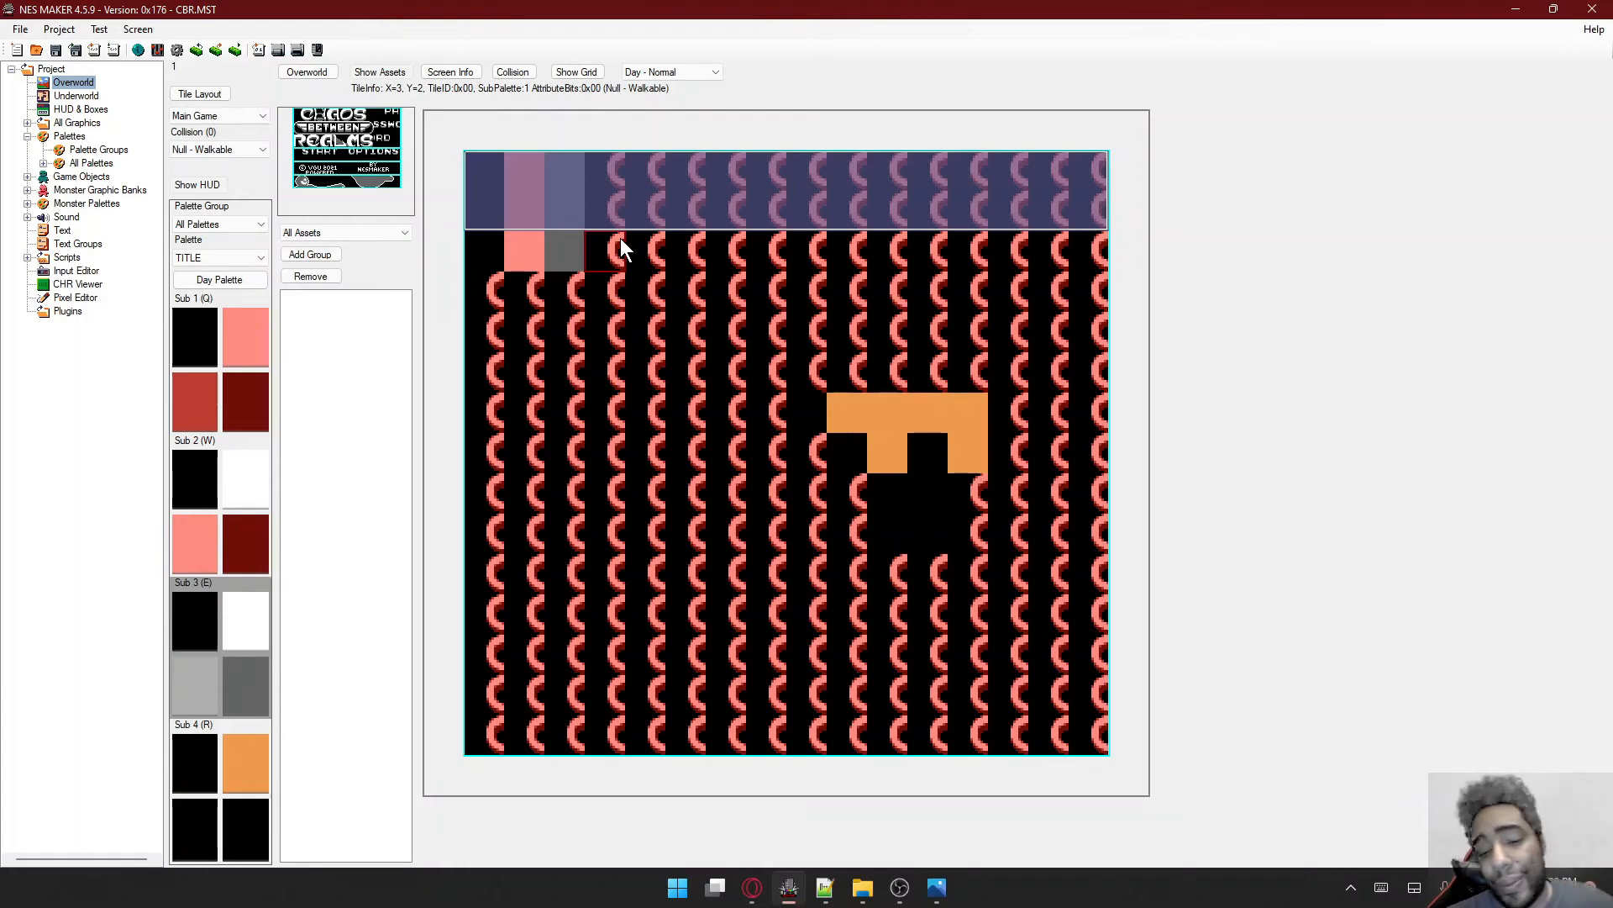
- Paint the upper three cells of the second and third columns black using Sub 1, after checking the title reference image
{"action": "left_click", "coordinate": [936, 887]}
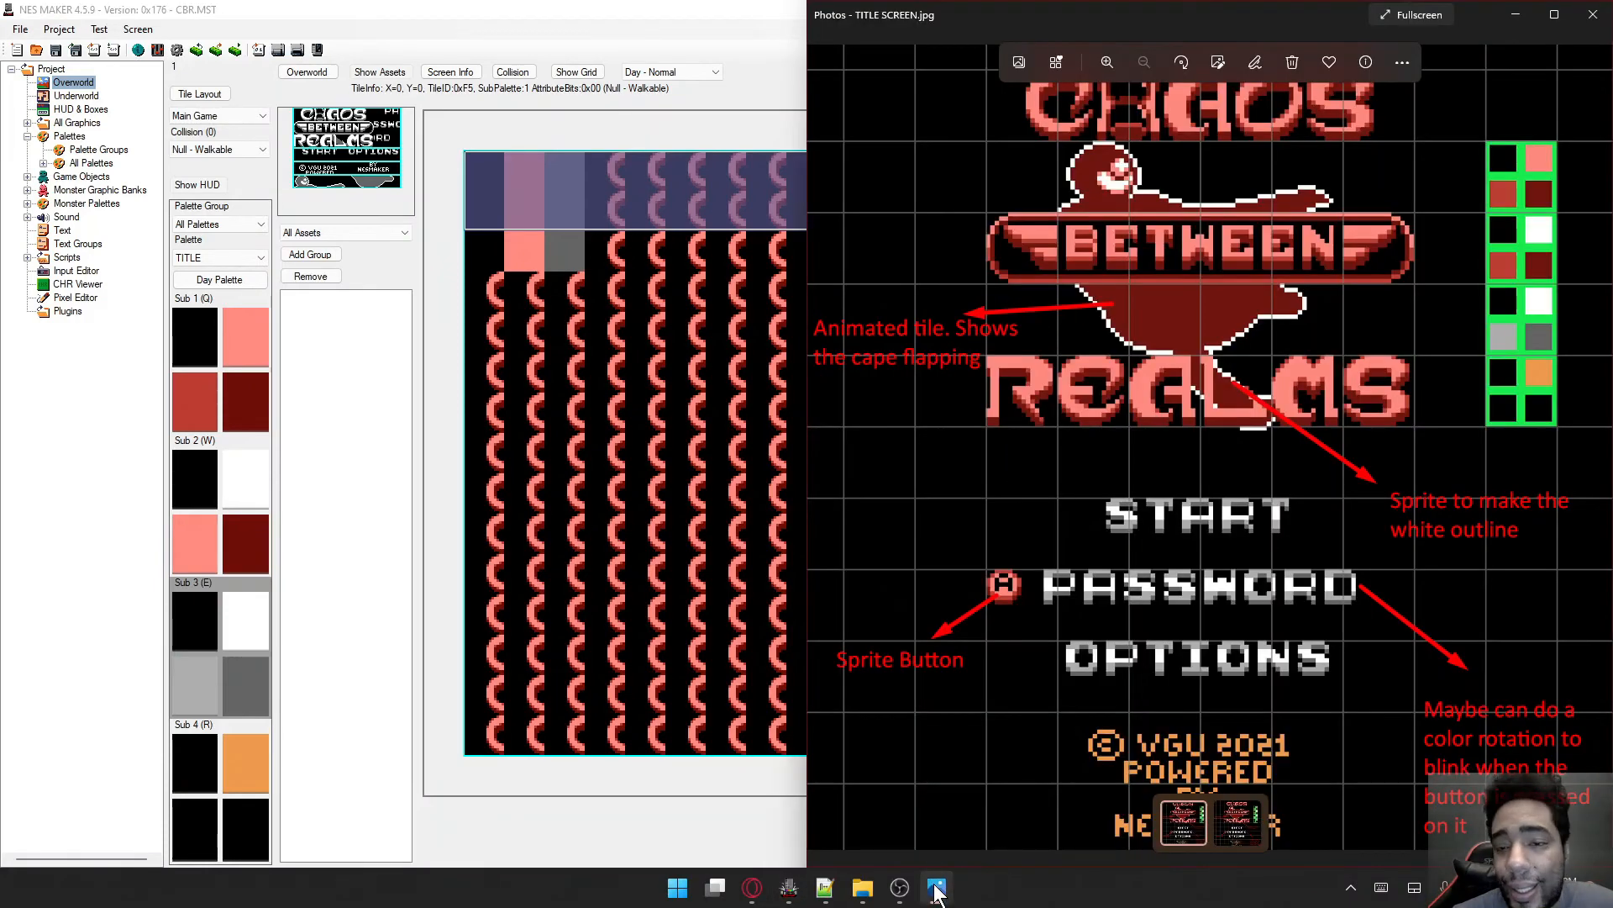
{"action": "left_click", "coordinate": [936, 887]}
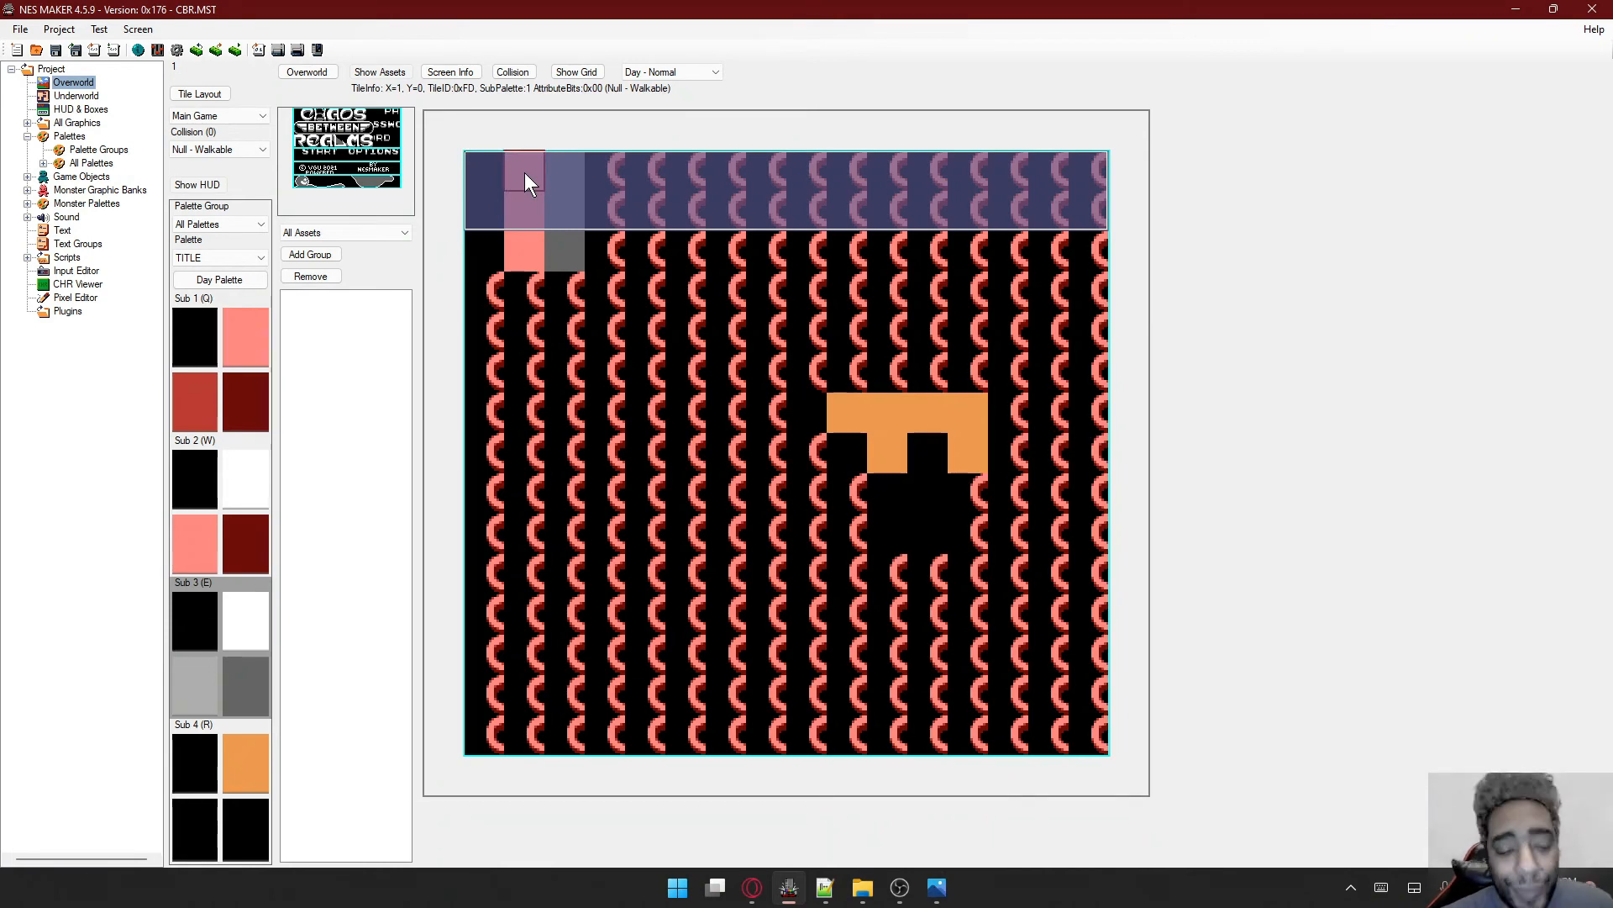
{"action": "left_click", "coordinate": [524, 173]}
{"action": "left_click", "coordinate": [193, 334]}
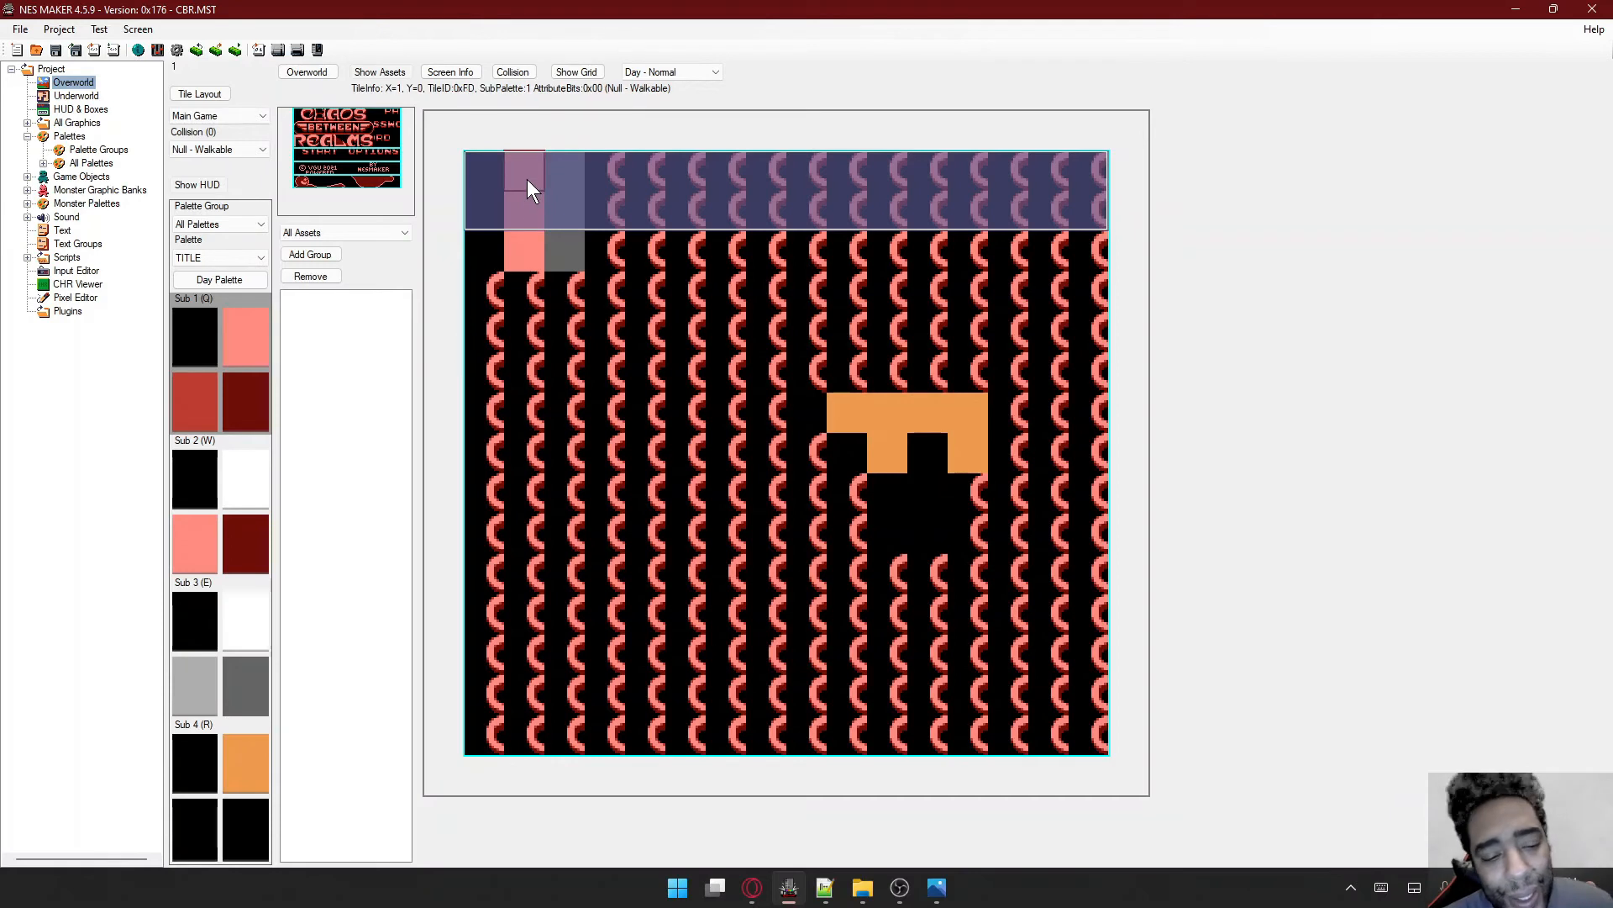
{"action": "left_click", "coordinate": [537, 249]}
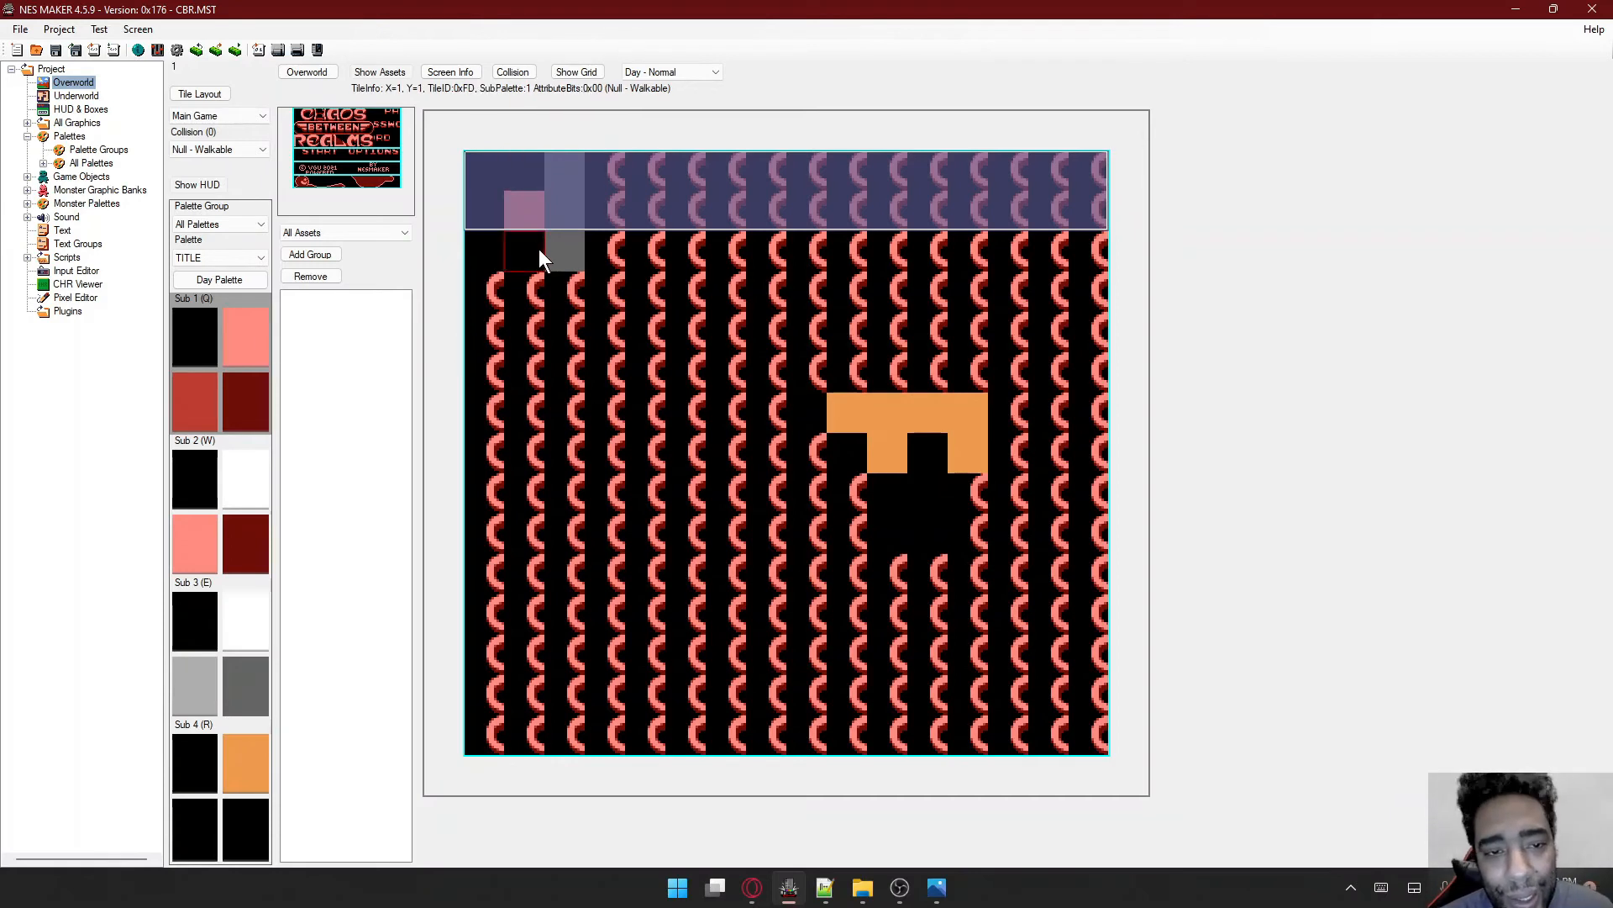
{"action": "left_click", "coordinate": [571, 173]}
{"action": "left_click", "coordinate": [572, 259]}
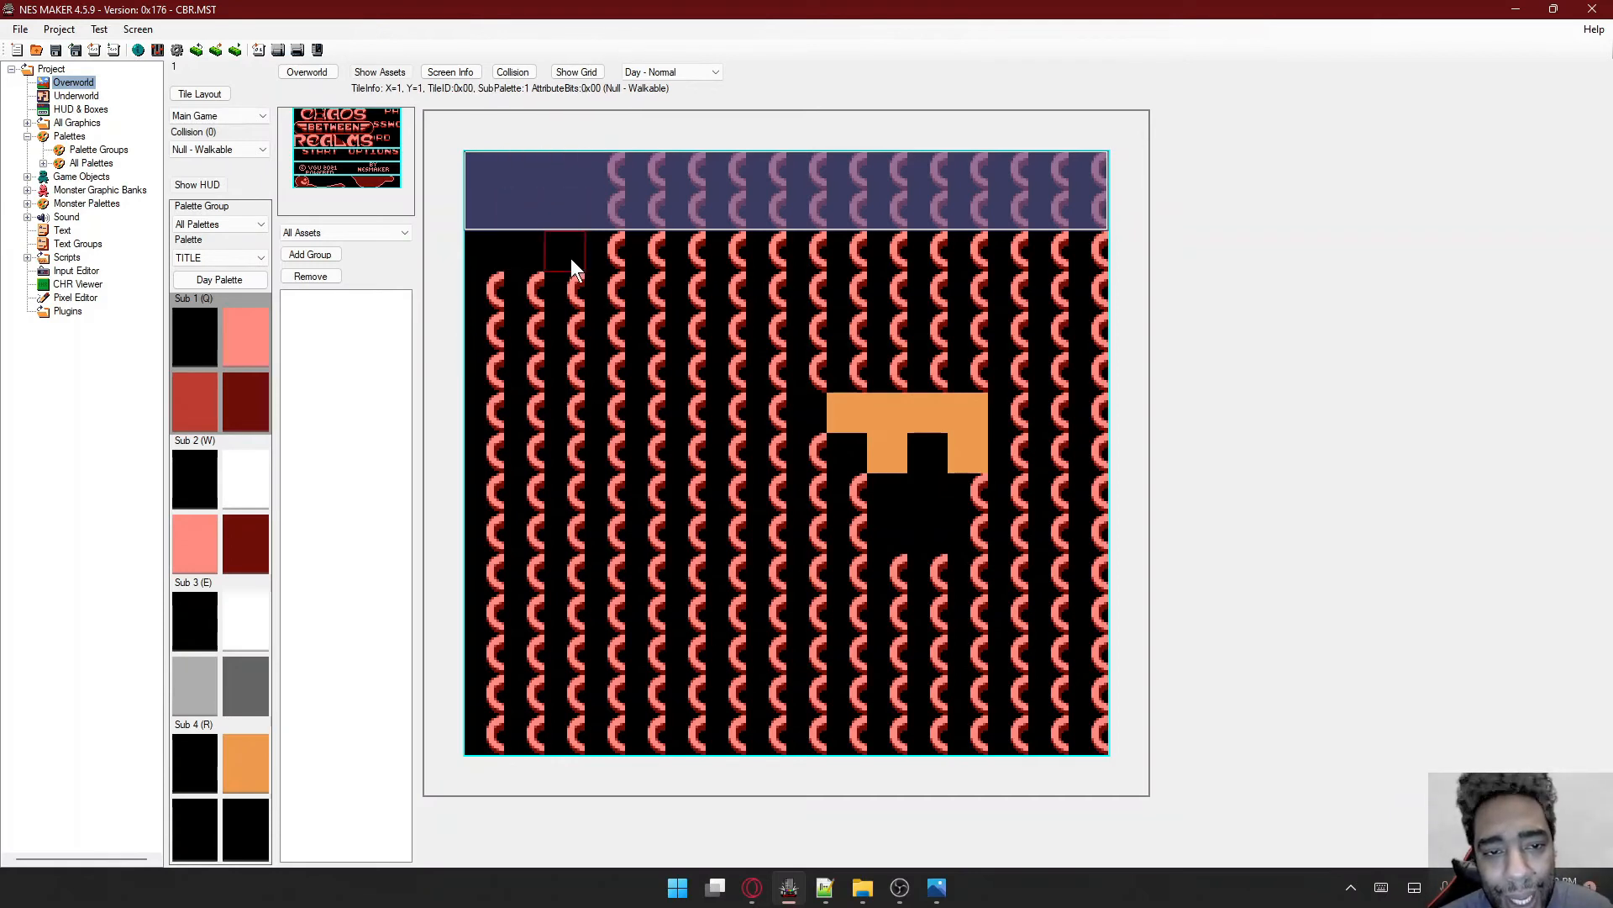
- Paint the upper six rows of the first six columns with black tiles
{"action": "mouse_move", "coordinate": [495, 295]}
{"action": "left_mouse_down"}
{"action": "mouse_move", "coordinate": [568, 298]}
{"action": "mouse_move", "coordinate": [497, 354]}
{"action": "mouse_move", "coordinate": [625, 369]}
{"action": "mouse_move", "coordinate": [617, 277]}
{"action": "left_mouse_up"}
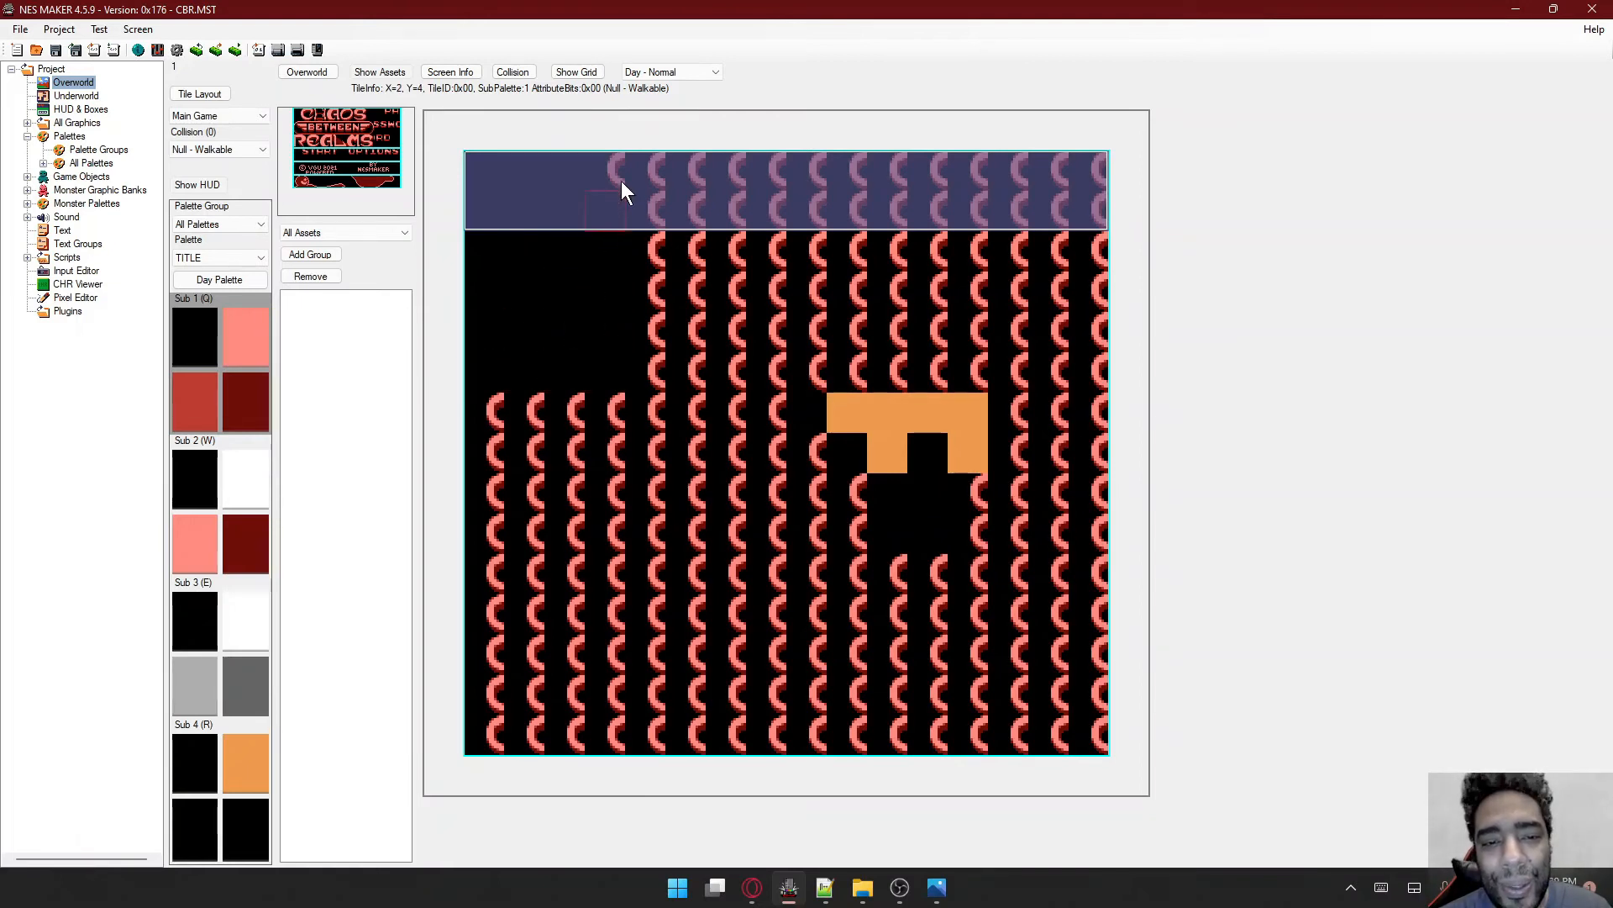
{"action": "left_click_drag", "start_coordinate": [622, 181], "coordinate": [649, 172]}
{"action": "mouse_move", "coordinate": [668, 309]}
{"action": "left_mouse_down"}
{"action": "mouse_move", "coordinate": [667, 358]}
{"action": "mouse_move", "coordinate": [669, 249]}
{"action": "left_mouse_up"}
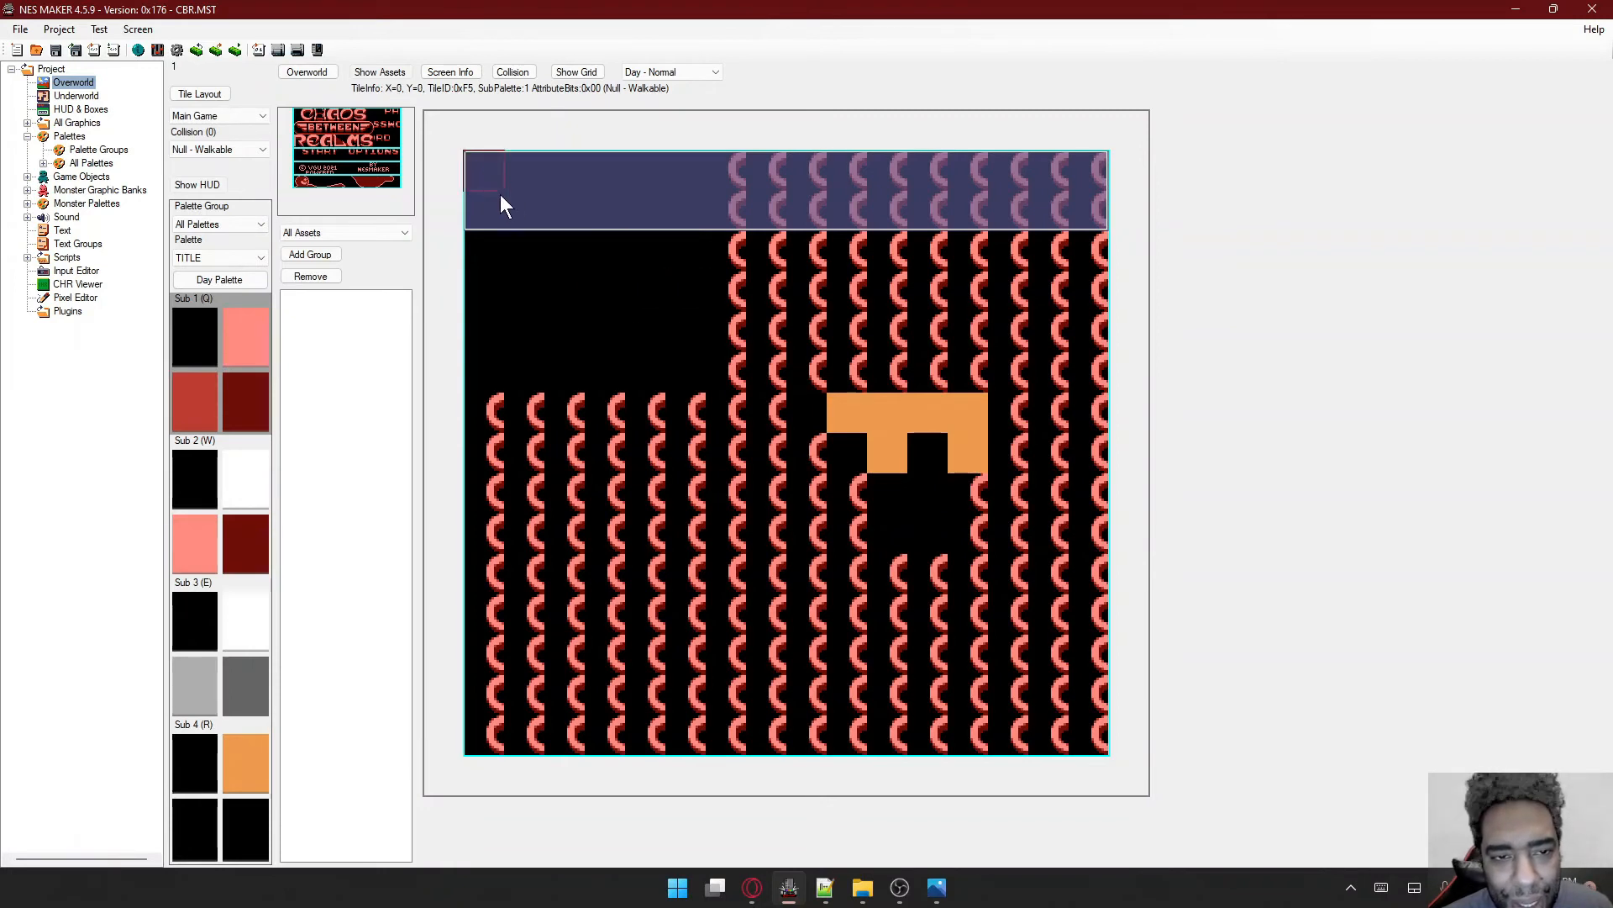
- Select the 6-by-6 block of black tiles and stamp it across the remaining columns of the upper six rows
{"action": "left_click_drag", "start_coordinate": [521, 215], "coordinate": [692, 360]}
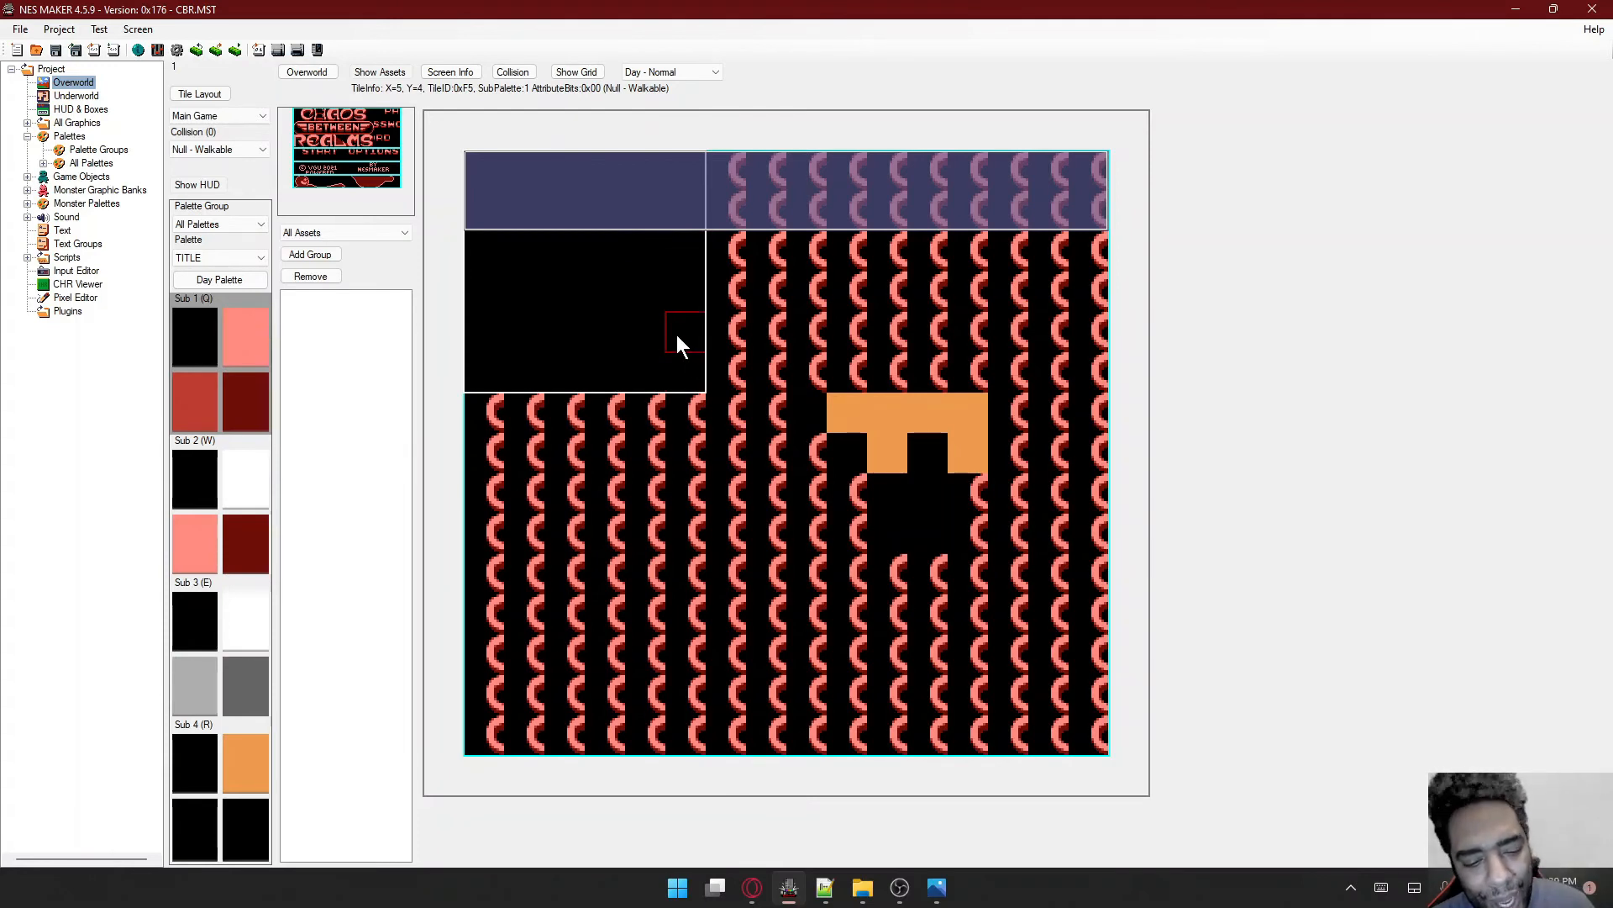
{"action": "left_click", "coordinate": [677, 334]}
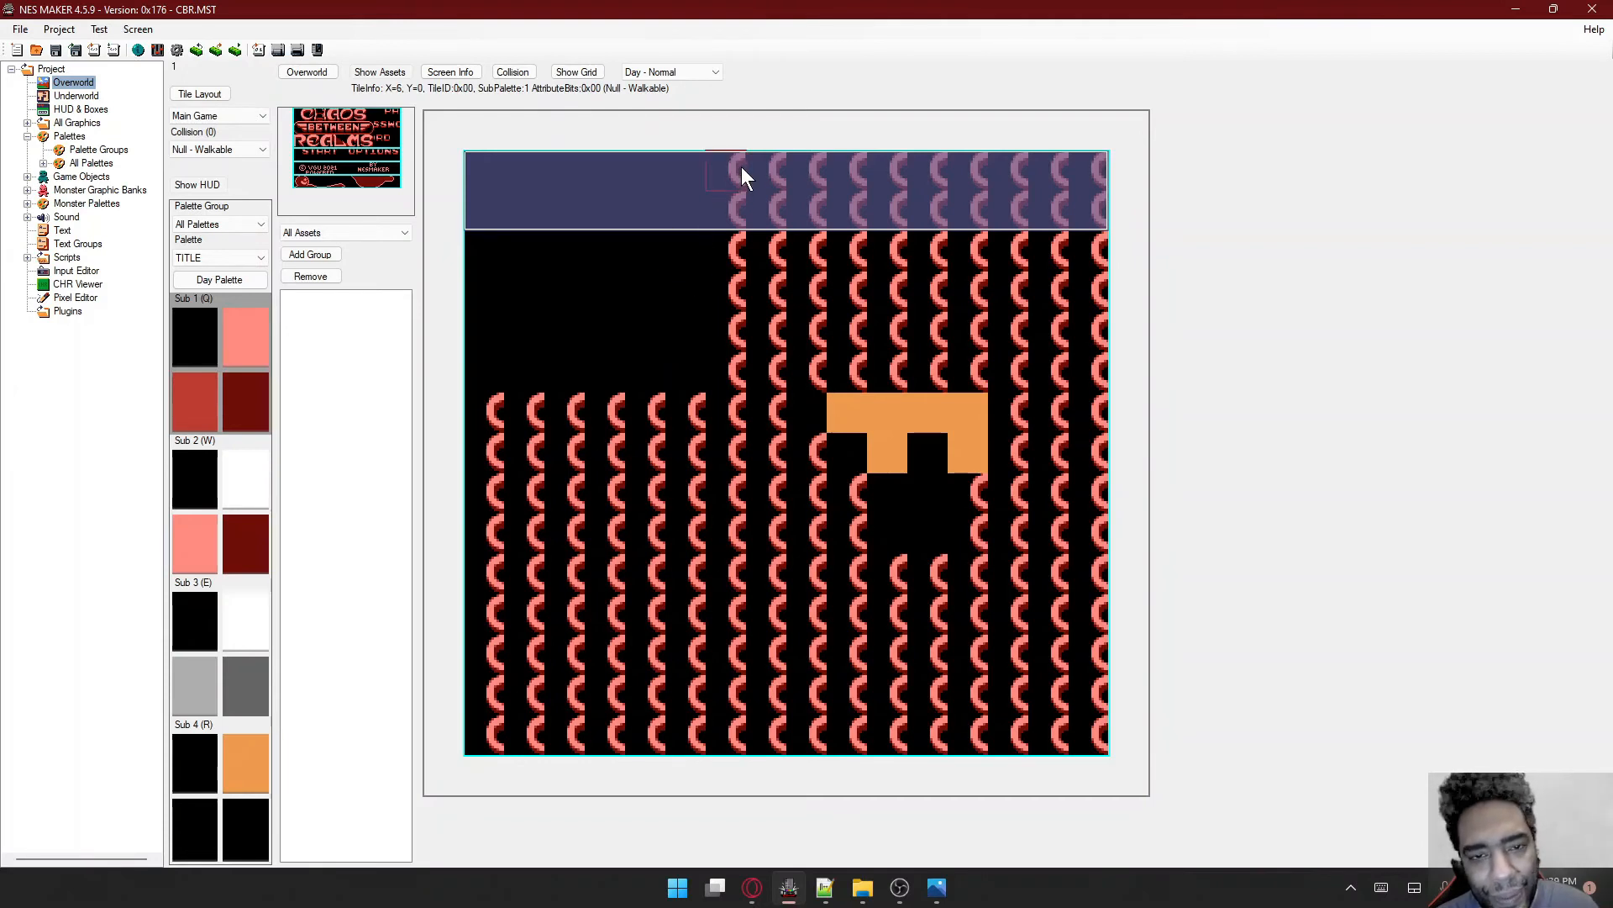
{"action": "left_click_drag", "start_coordinate": [742, 166], "coordinate": [966, 175]}
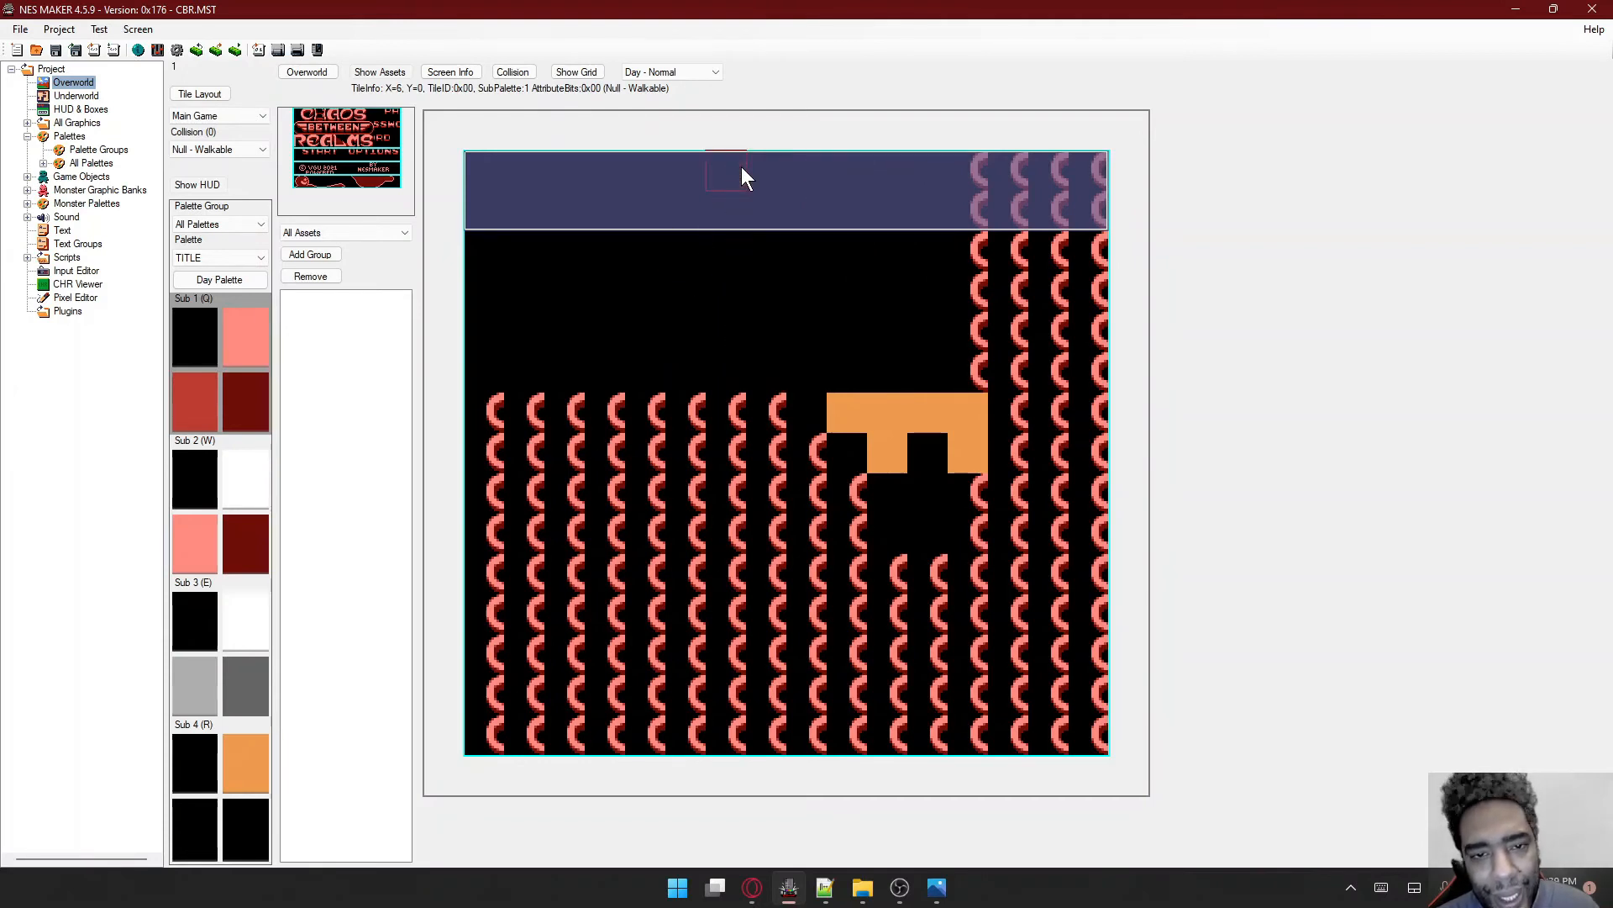
{"action": "left_click", "coordinate": [985, 175]}
- Stamp the black tile block over all the remaining rows below to blank out the whole title screen
{"action": "left_click", "coordinate": [496, 421]}
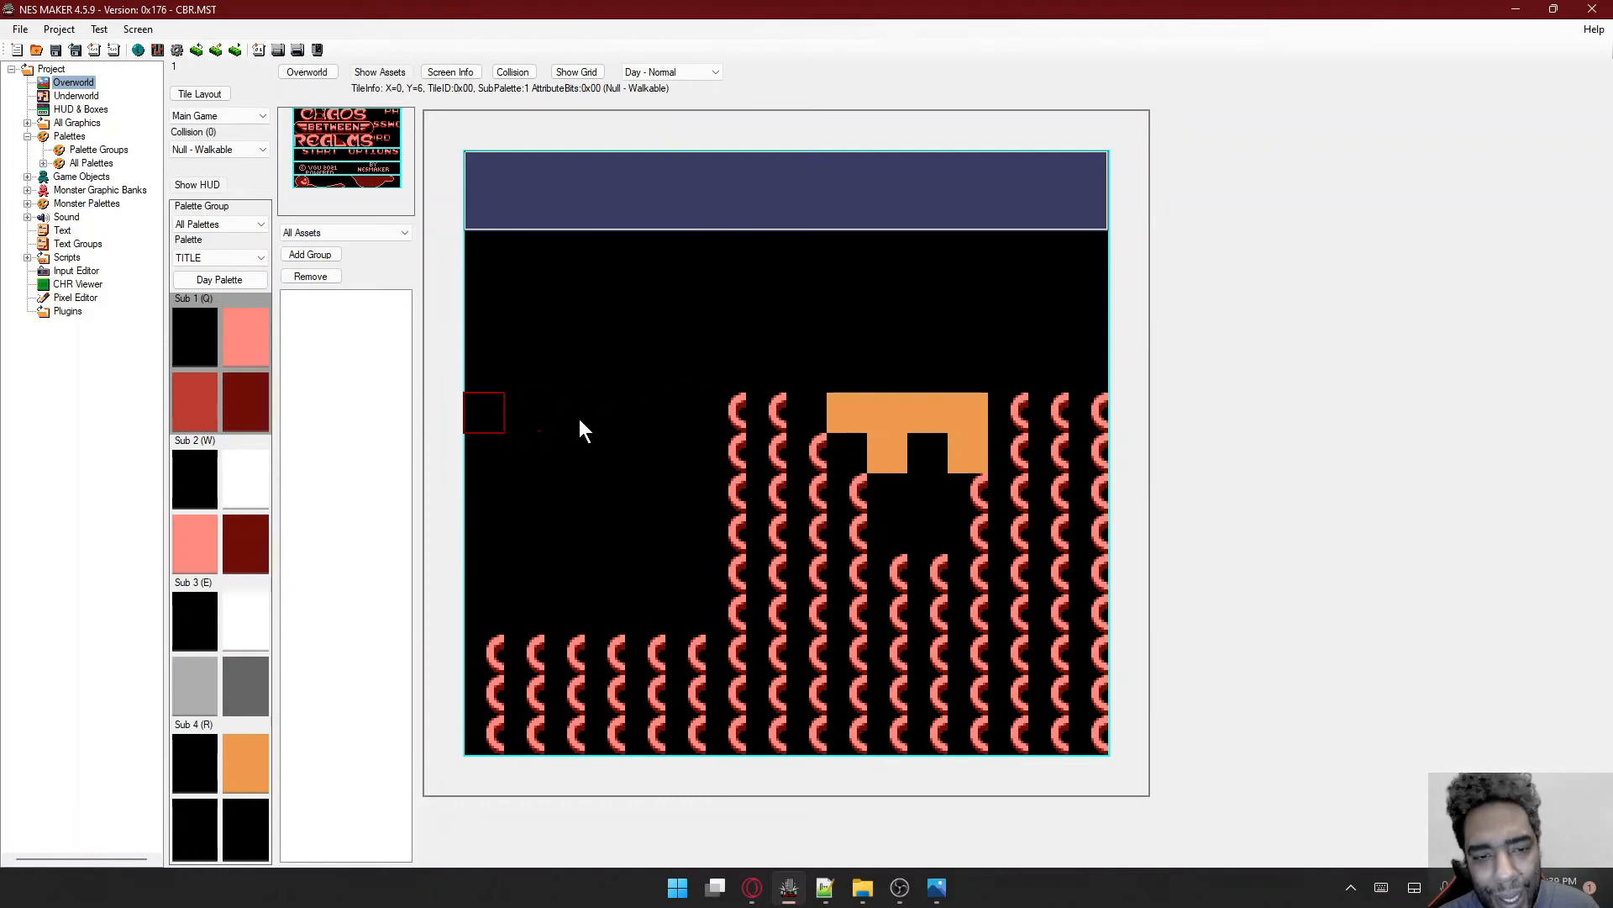
{"action": "left_click", "coordinate": [731, 425]}
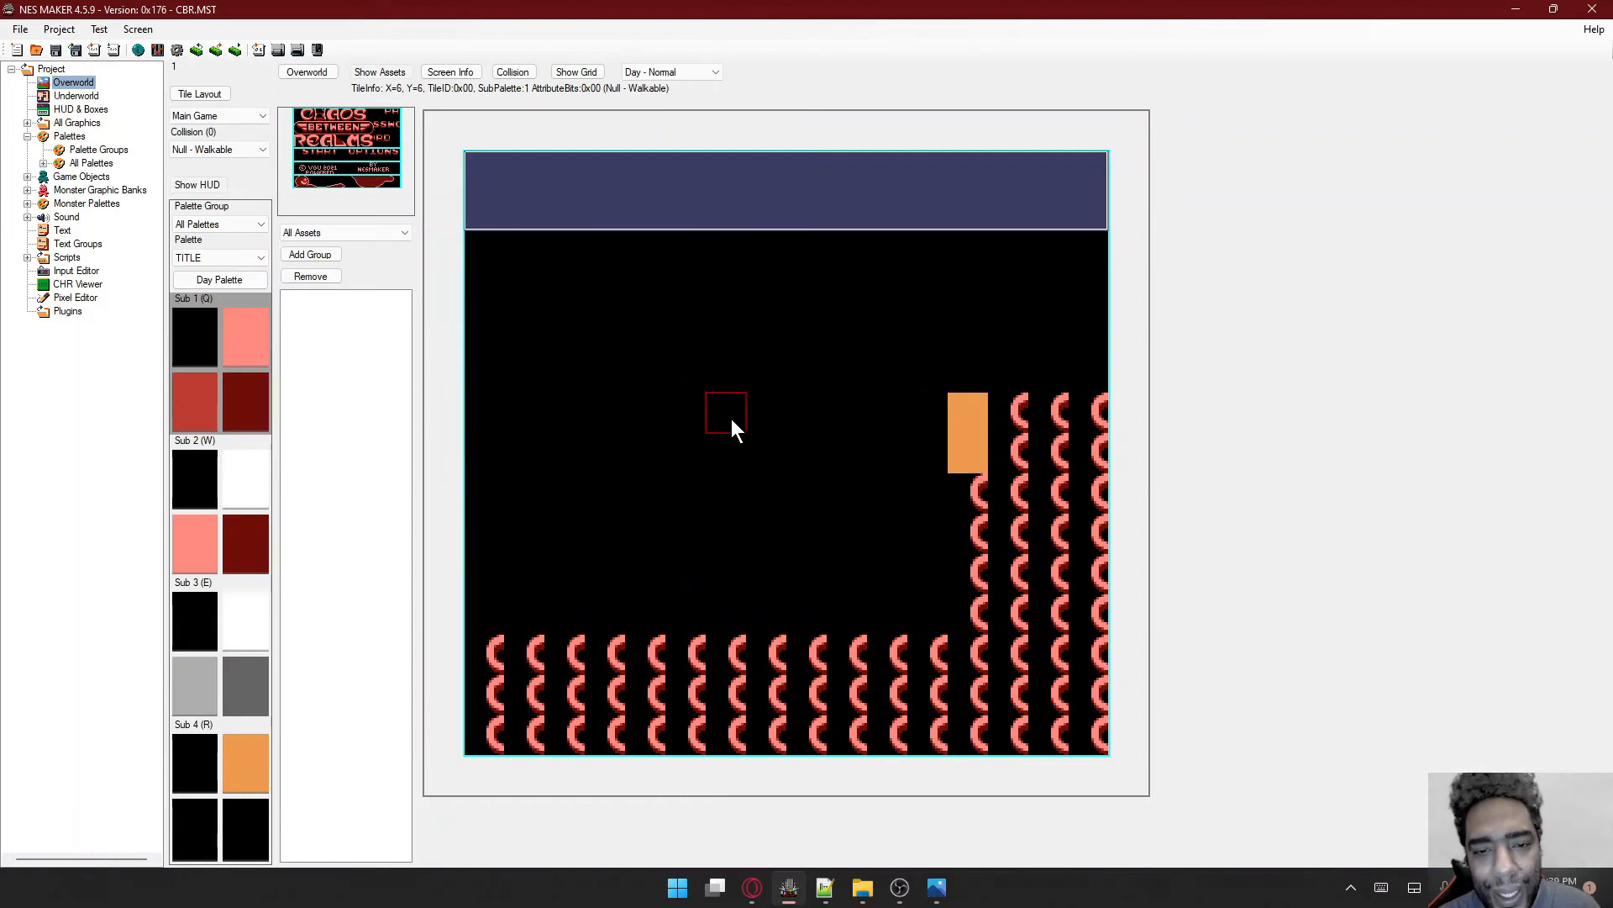
{"action": "left_click", "coordinate": [965, 420]}
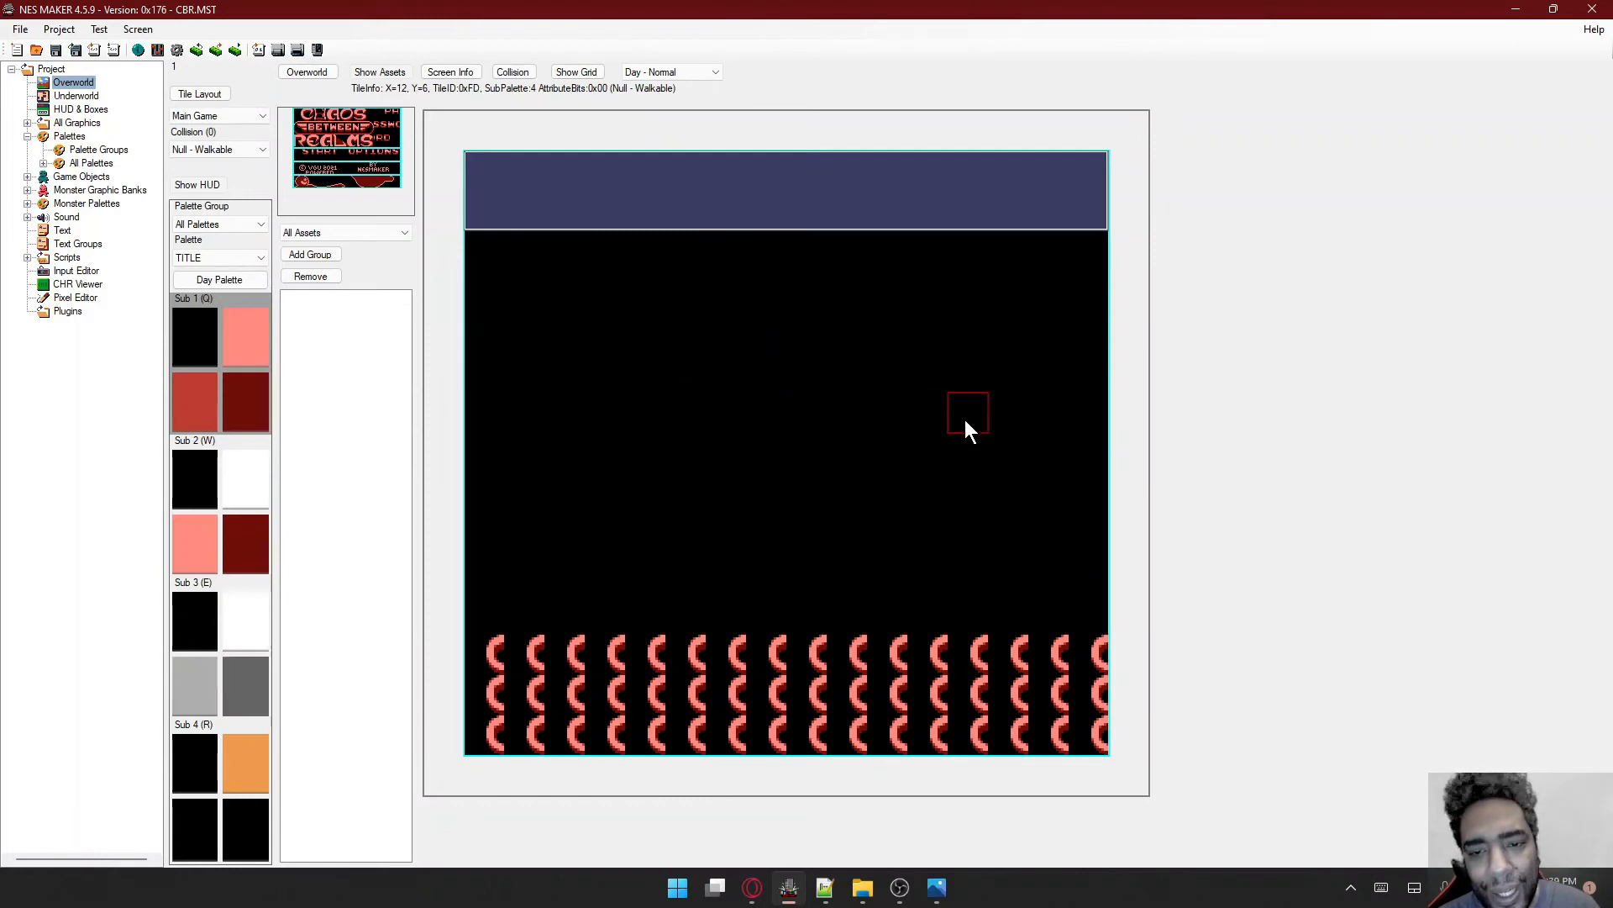
{"action": "left_click", "coordinate": [501, 648]}
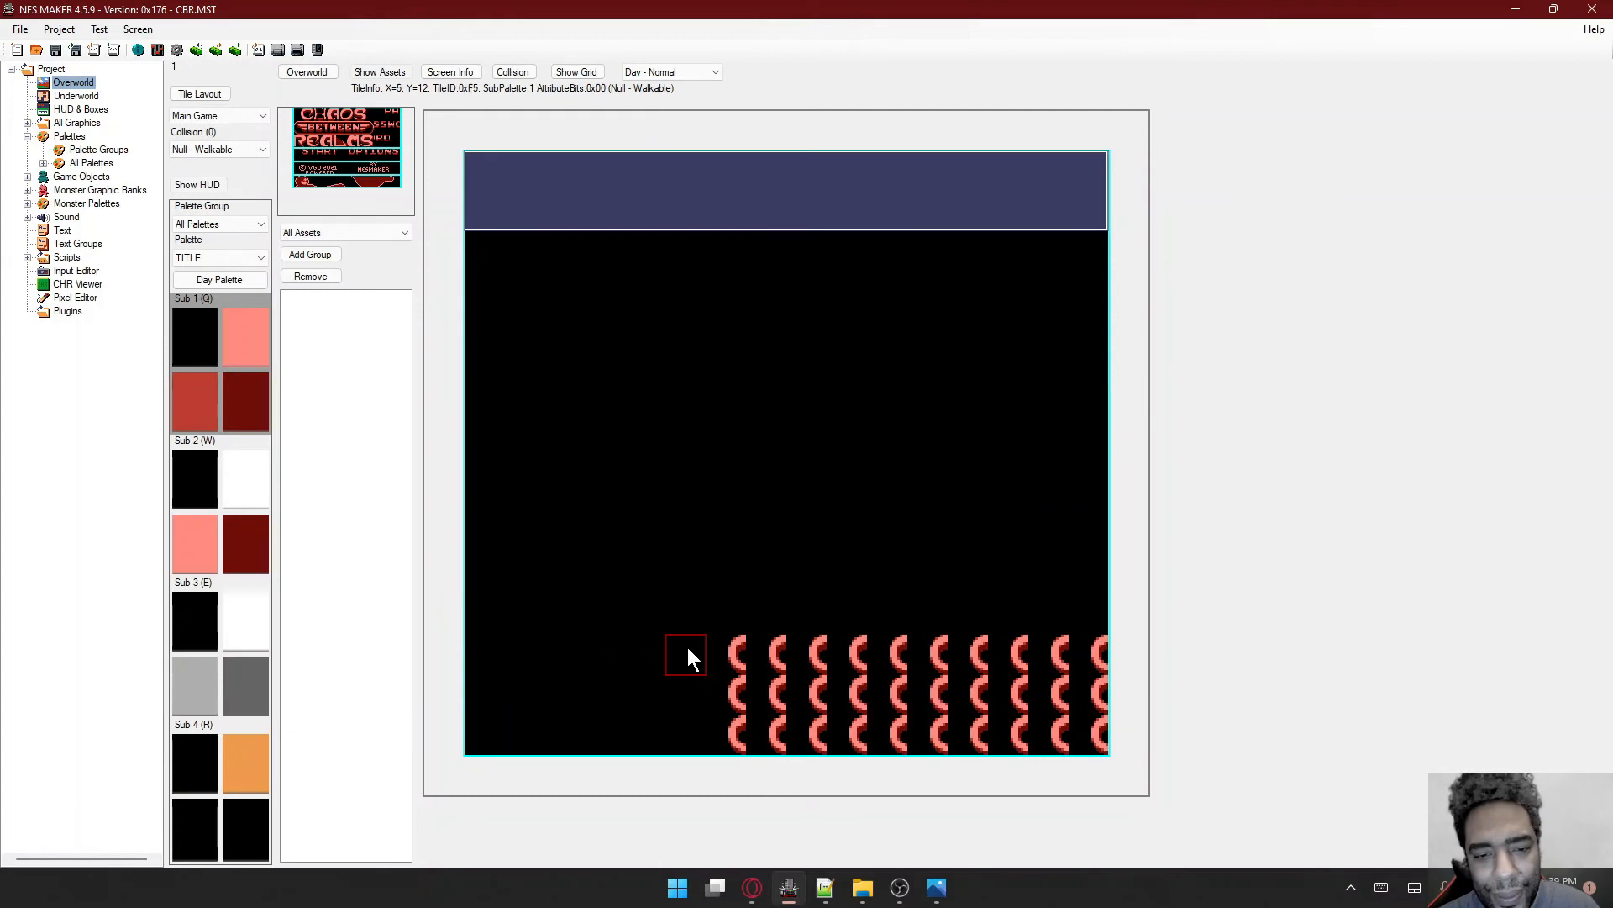
{"action": "left_click", "coordinate": [736, 653]}
{"action": "left_click", "coordinate": [965, 654]}
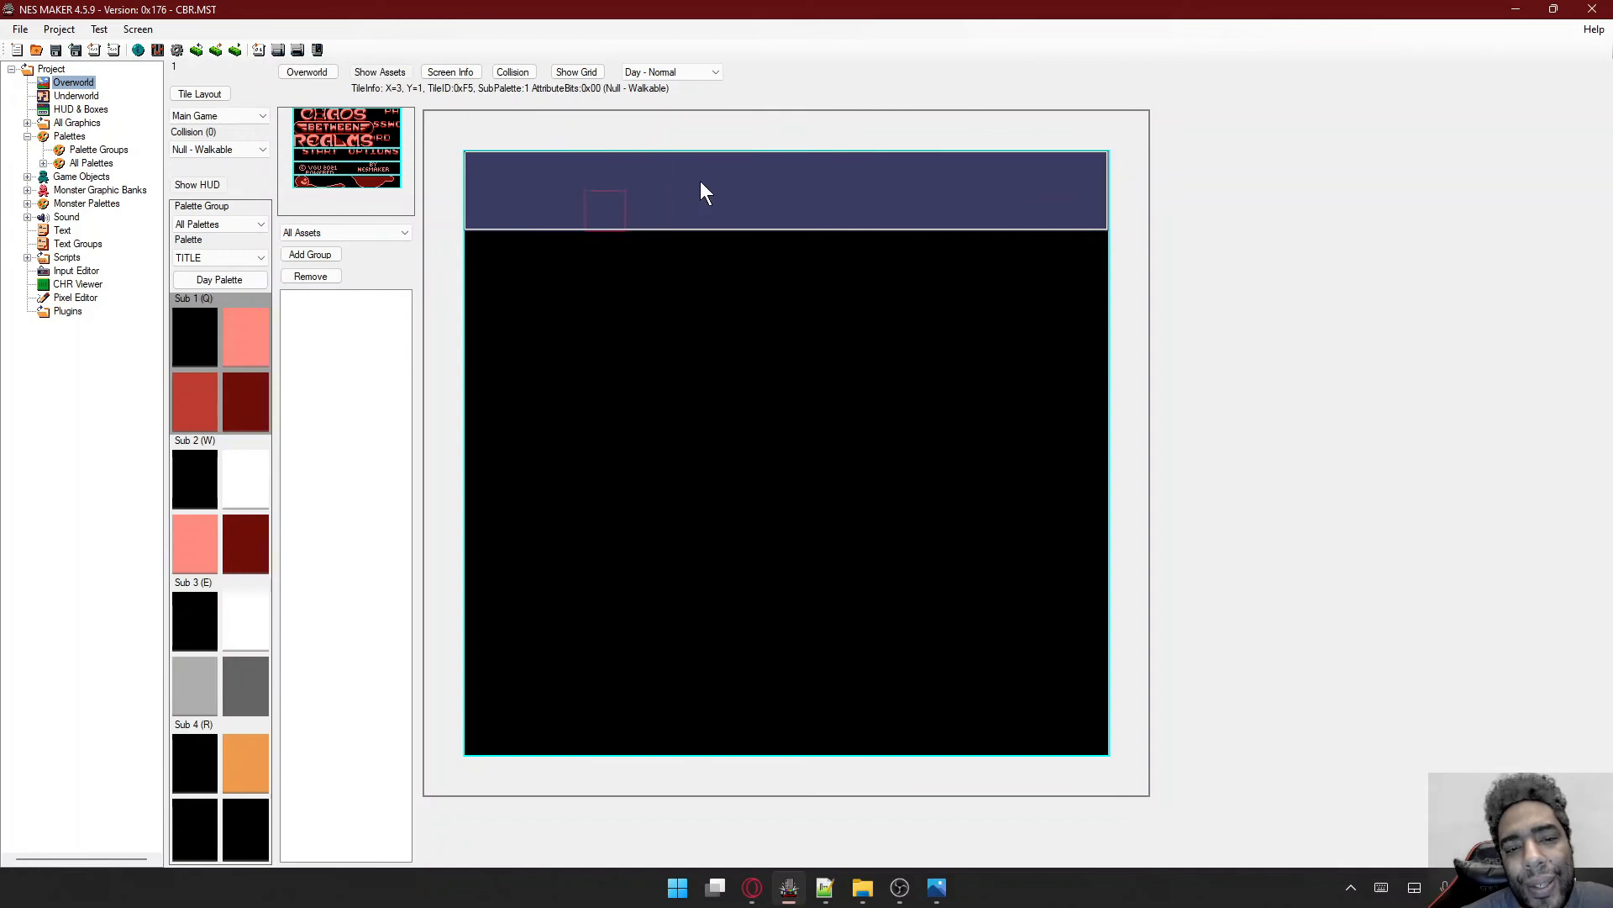
- Set the HUD area to a single tile at X 15, Y 0 and reopen the first Overworld screen
{"action": "left_click", "coordinate": [80, 109]}
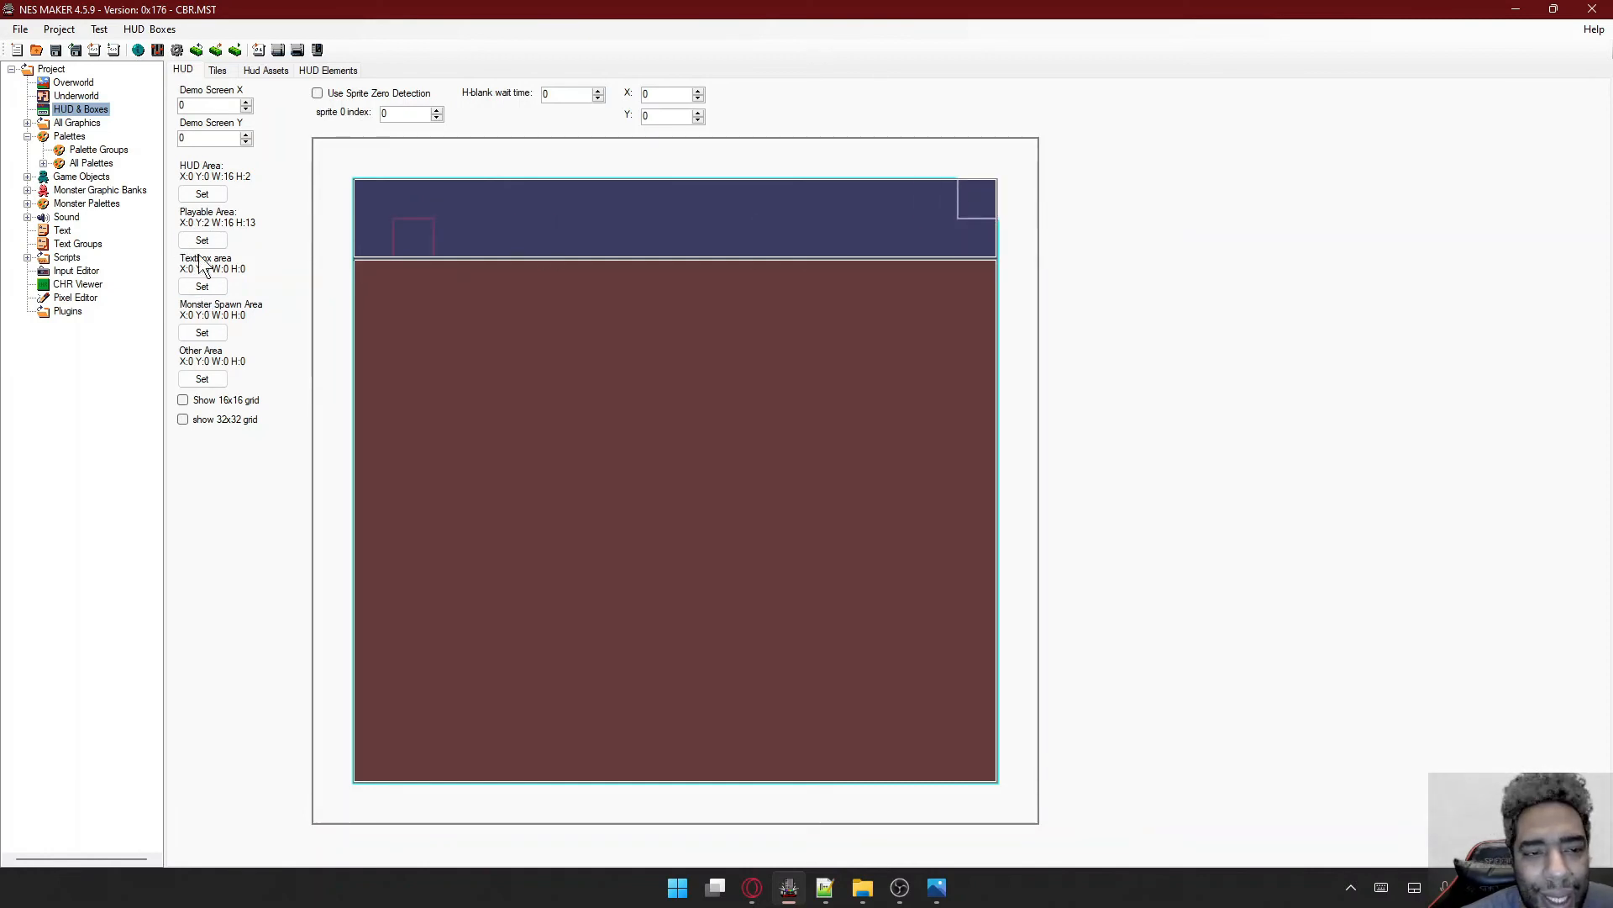
{"action": "left_click", "coordinate": [202, 194]}
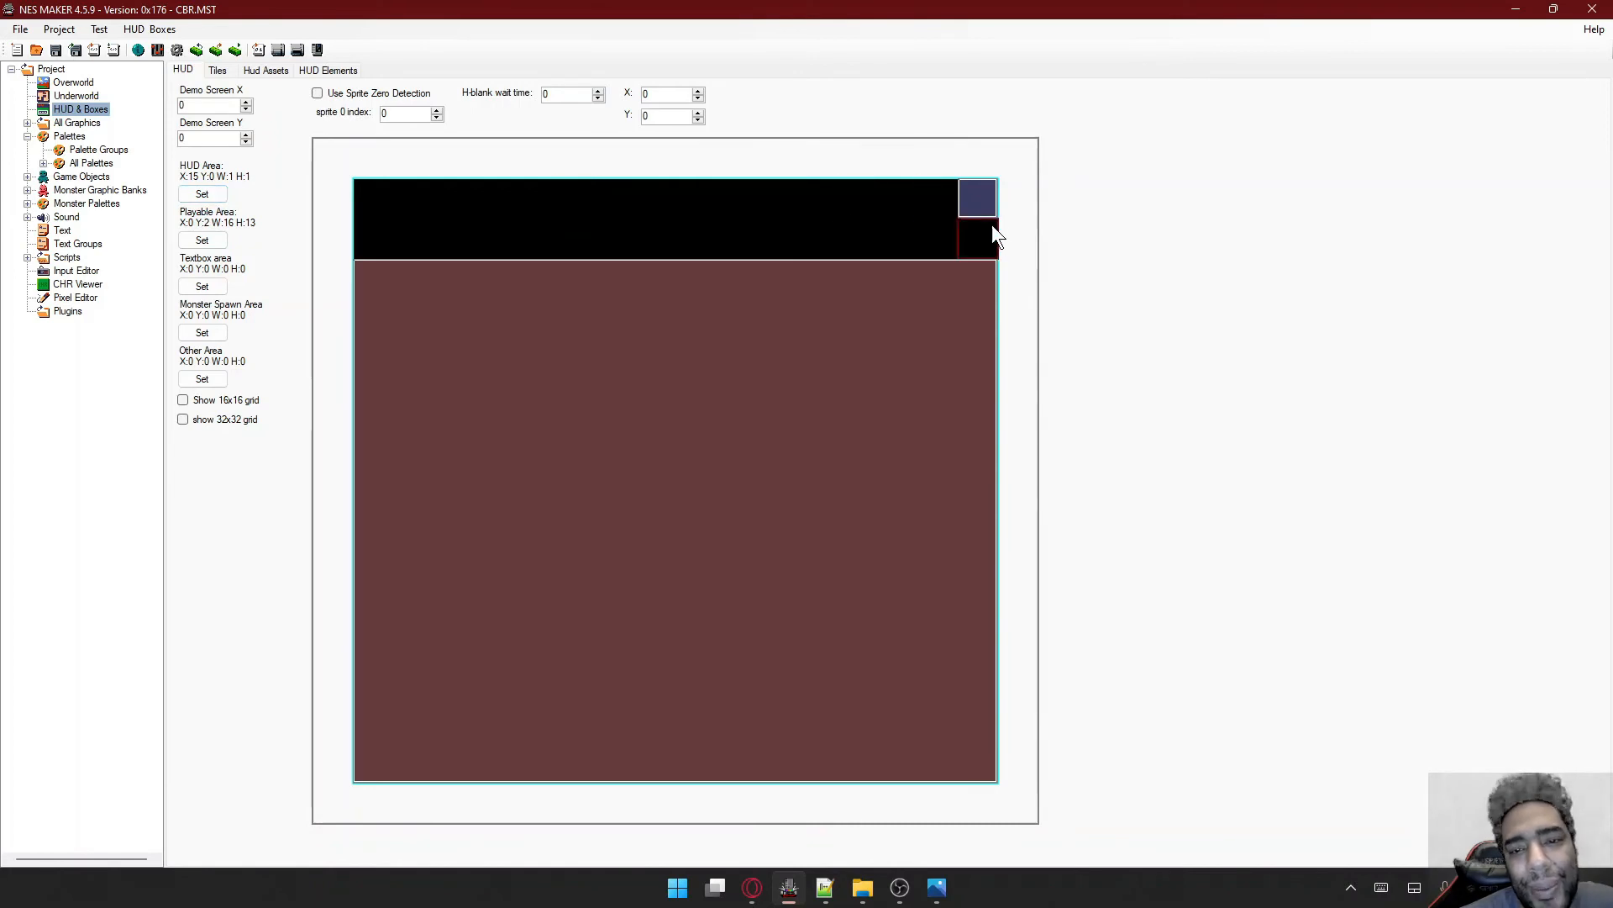
{"action": "left_click", "coordinate": [74, 82]}
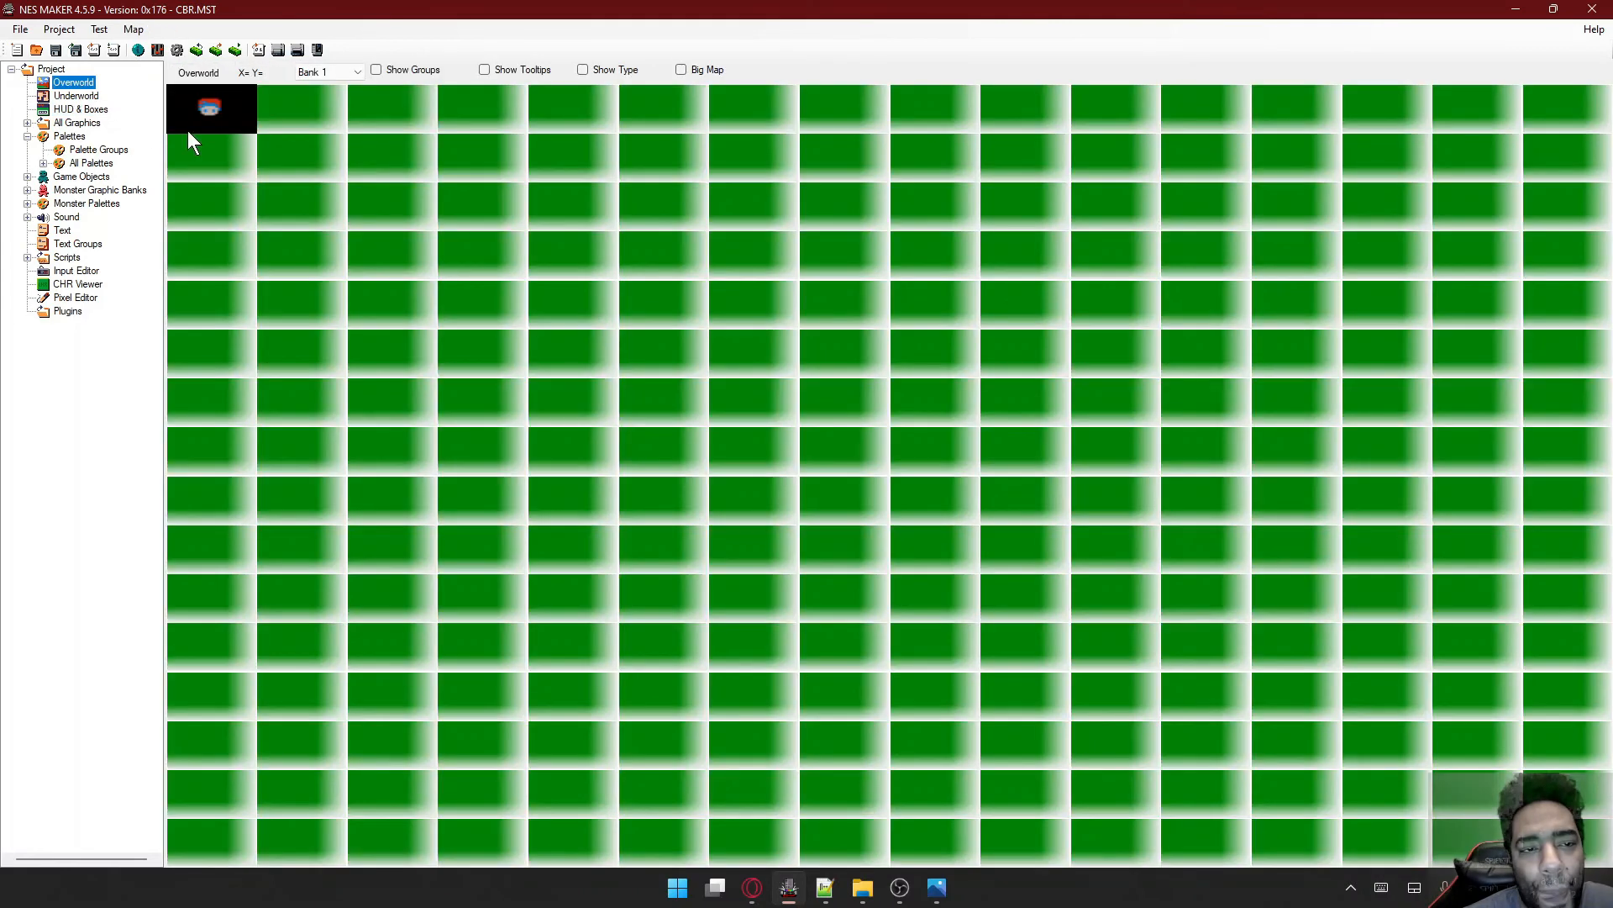
{"action": "double_click", "coordinate": [215, 124]}
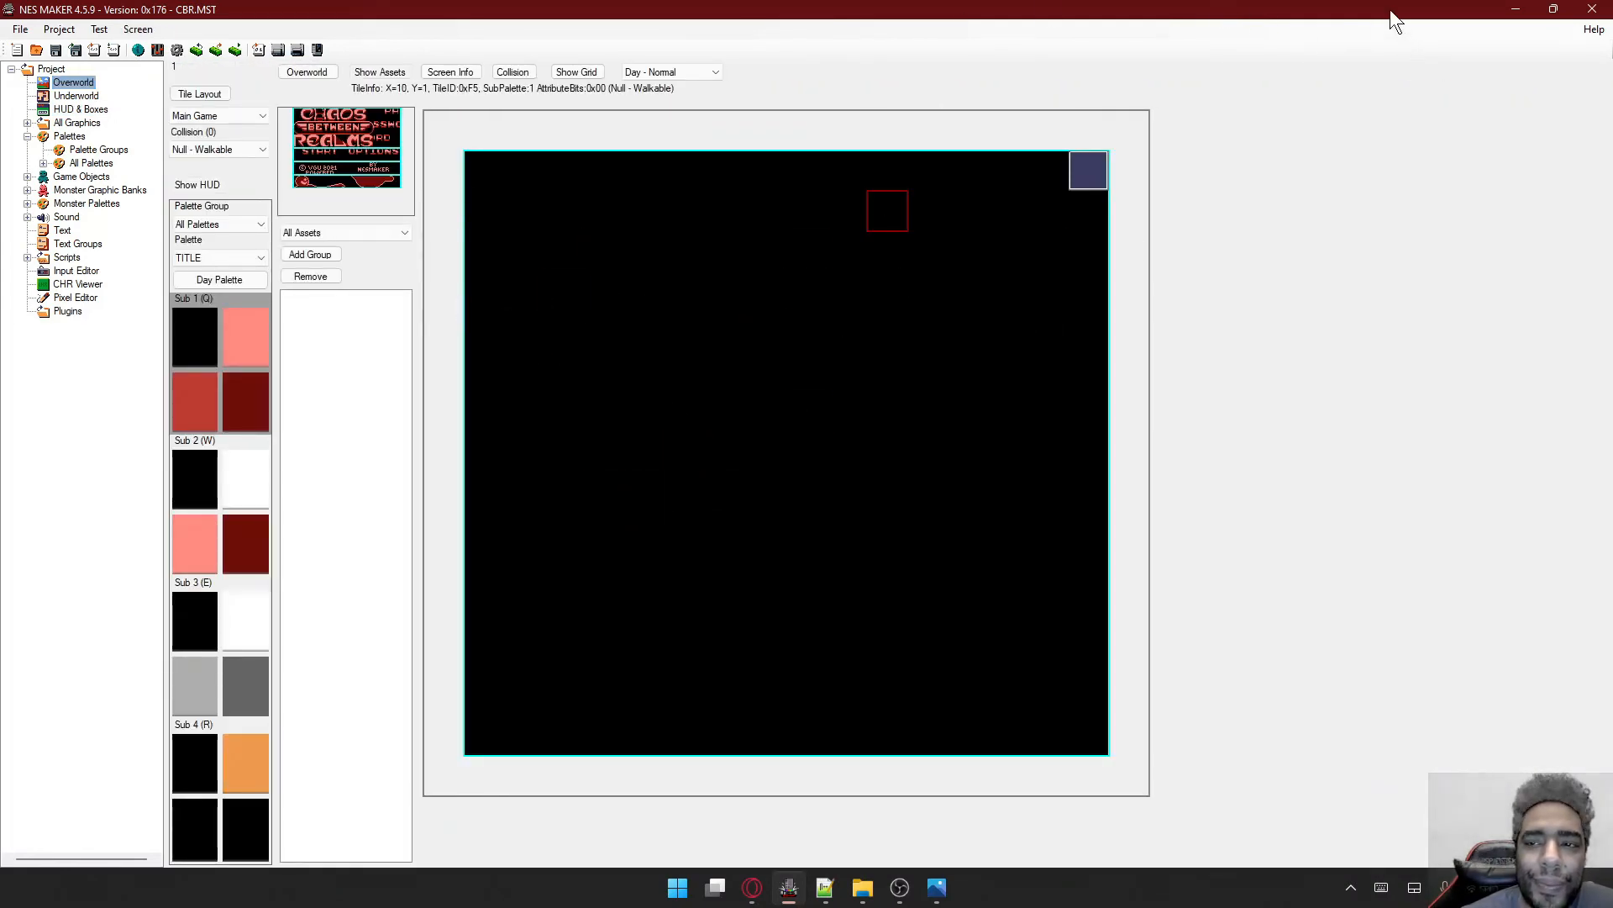
- Arrange NESmaker and the TITLE SCREEN.jpg reference side by side, with NESmaker wide enough to show the full-size screen canvas
{"action": "left_click_drag", "start_coordinate": [1389, 20], "coordinate": [2, 290]}
{"action": "left_click", "coordinate": [939, 889]}
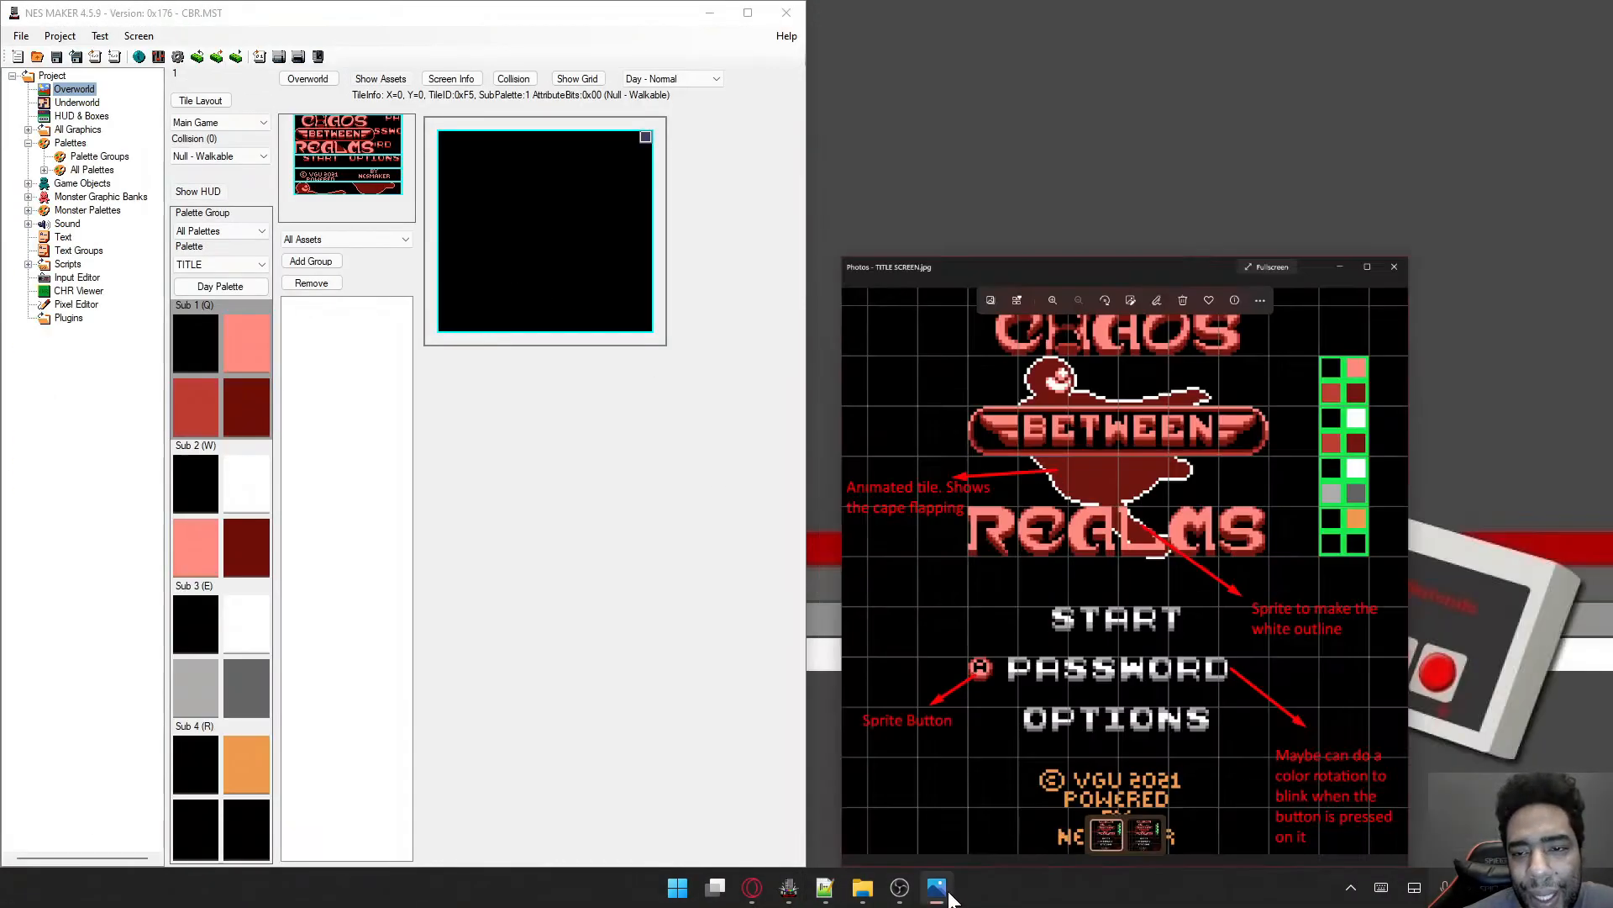
{"action": "mouse_move", "coordinate": [964, 22]}
{"action": "left_mouse_down"}
{"action": "mouse_move", "coordinate": [1201, 29]}
{"action": "mouse_move", "coordinate": [952, 39]}
{"action": "mouse_move", "coordinate": [992, 34]}
{"action": "left_mouse_up"}
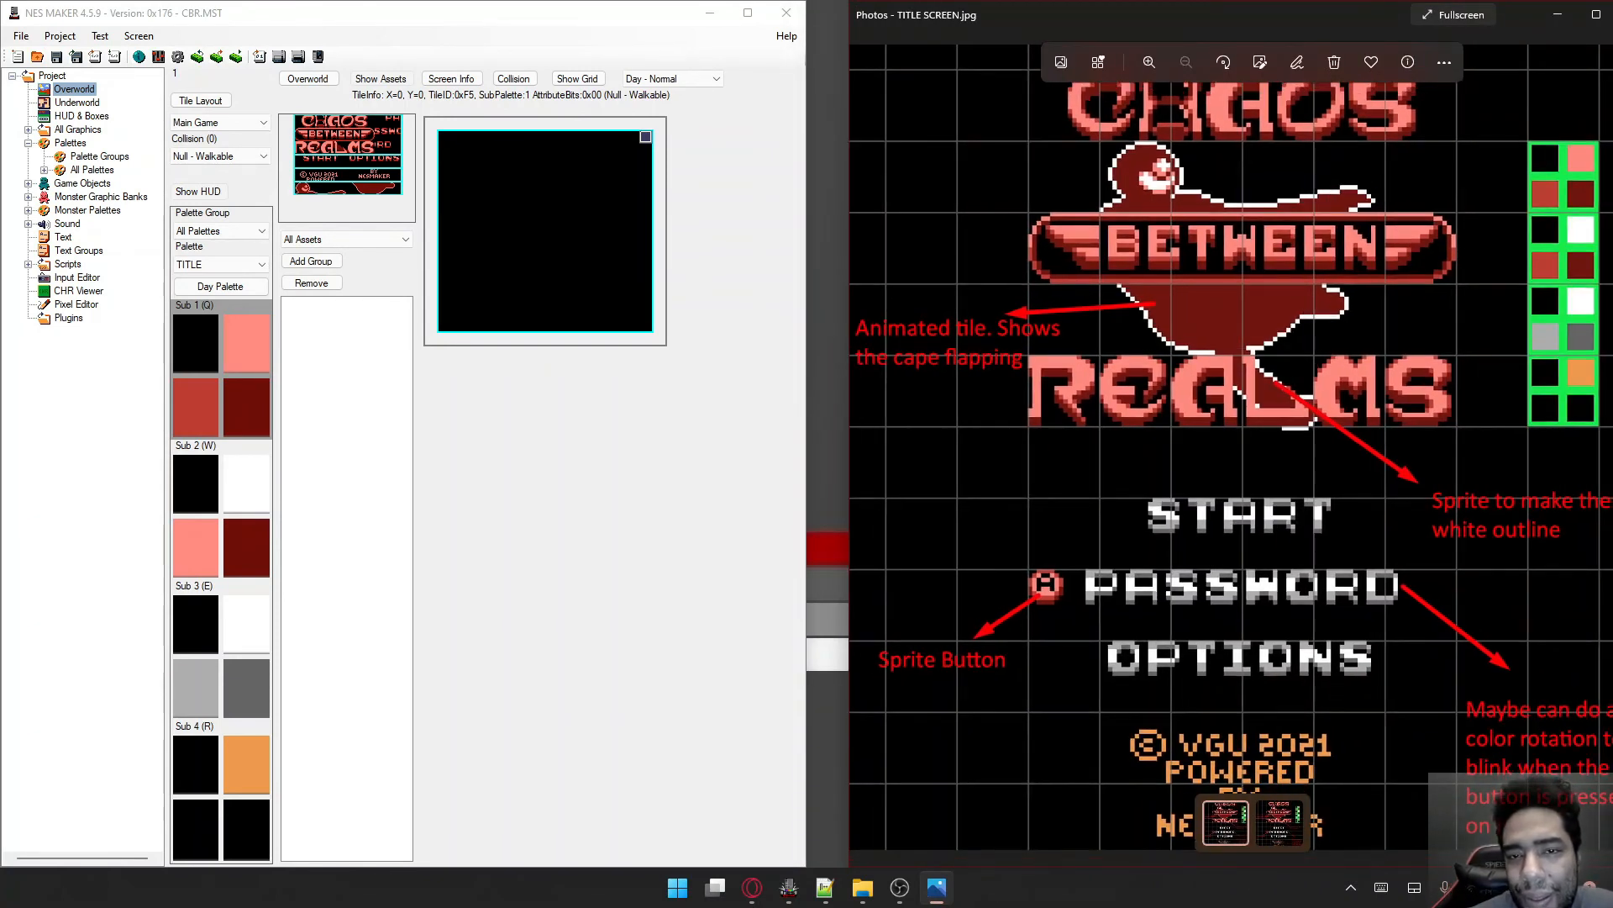
{"action": "left_click_drag", "start_coordinate": [852, 9], "coordinate": [949, 55]}
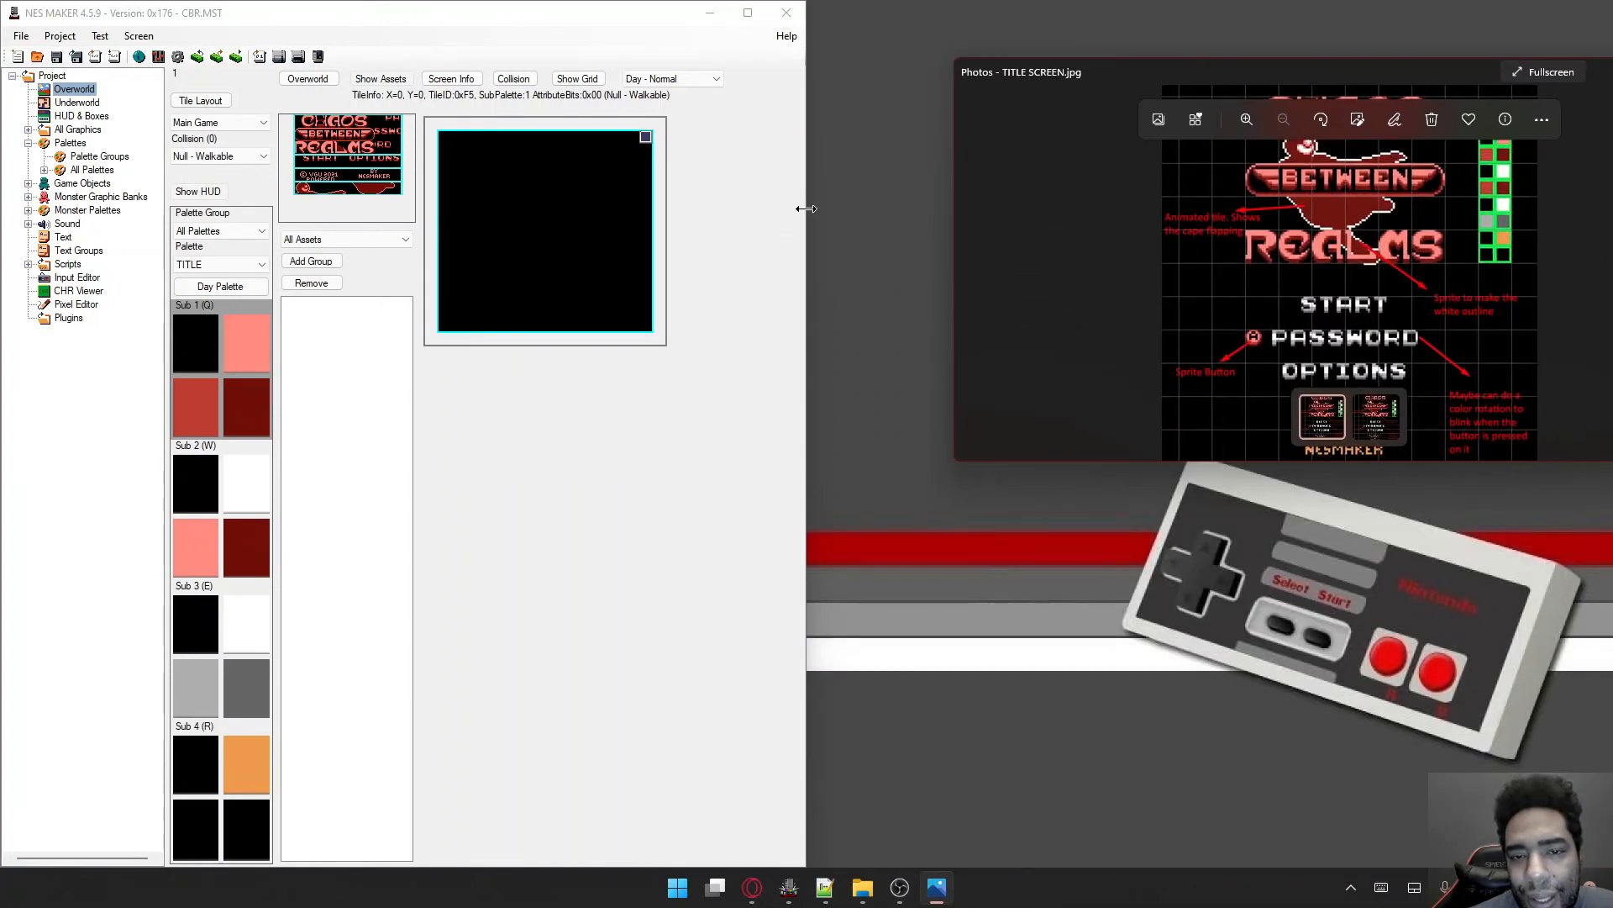
{"action": "left_click_drag", "start_coordinate": [805, 209], "coordinate": [1183, 202]}
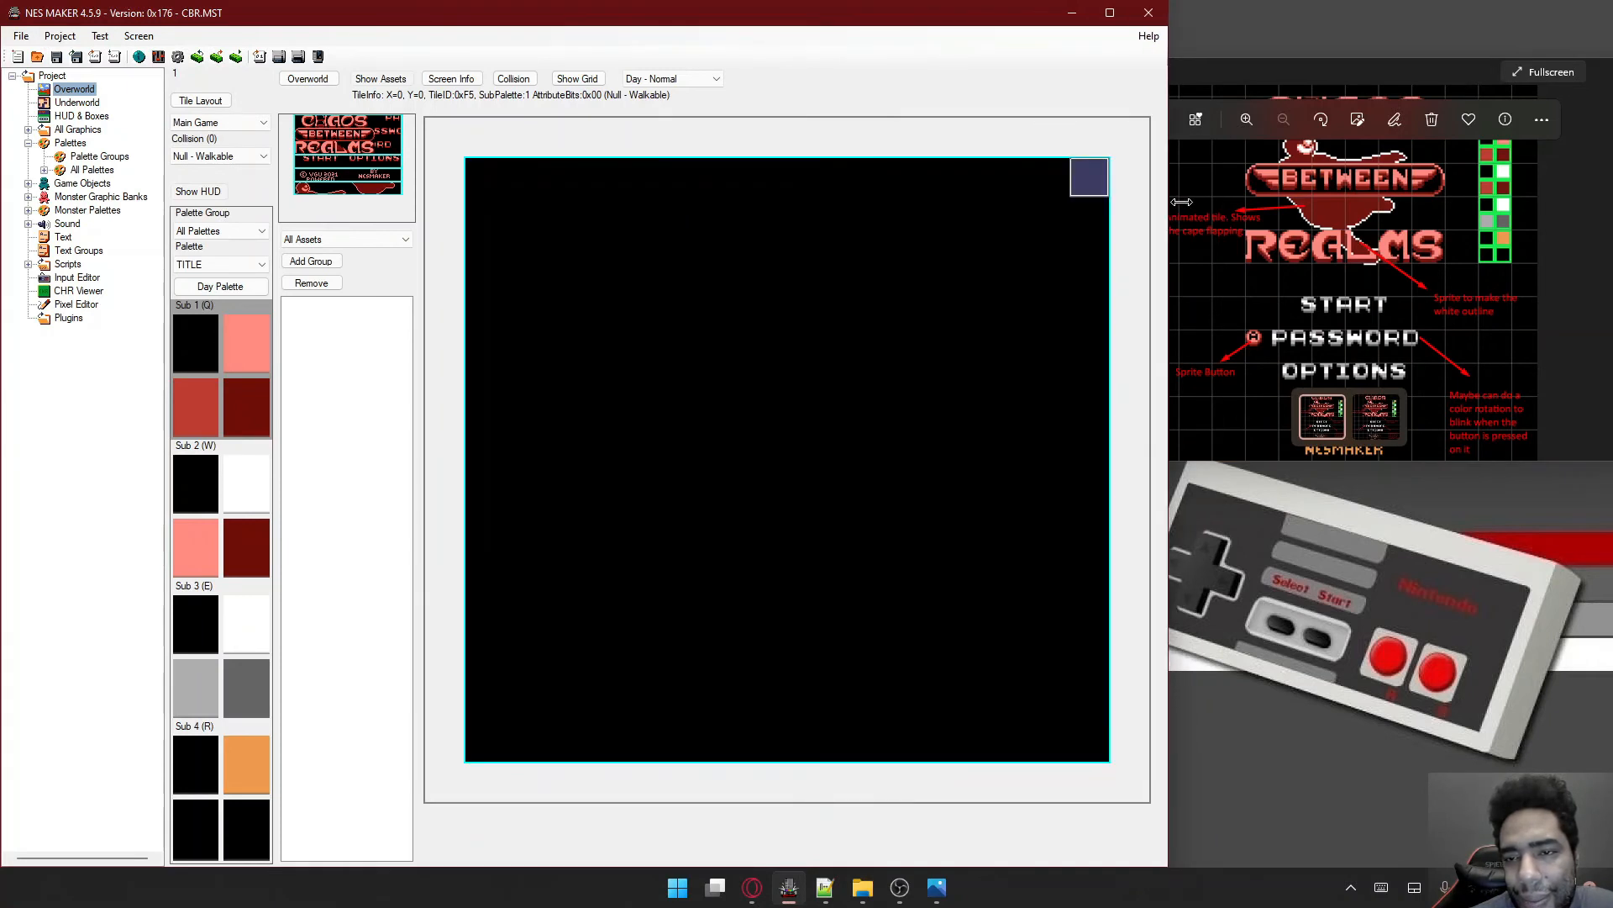
{"action": "left_click_drag", "start_coordinate": [1263, 77], "coordinate": [1304, 82]}
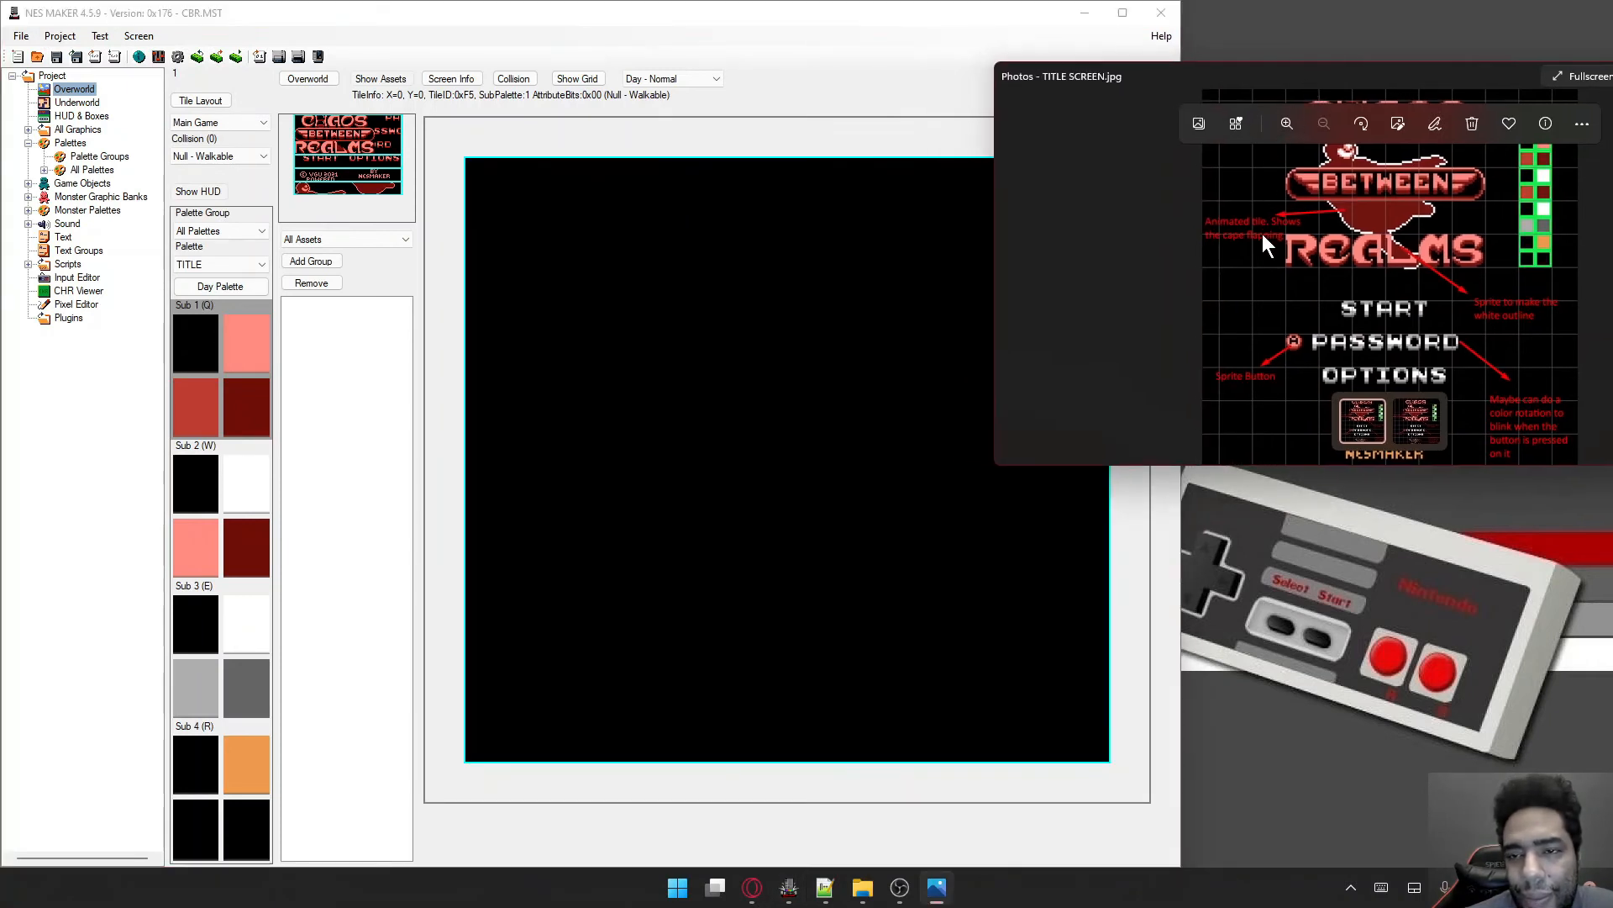
- Show the grid and place the CHAOS lettering from the tileset starting at cell X 5, Y 2
{"action": "left_click", "coordinate": [712, 81]}
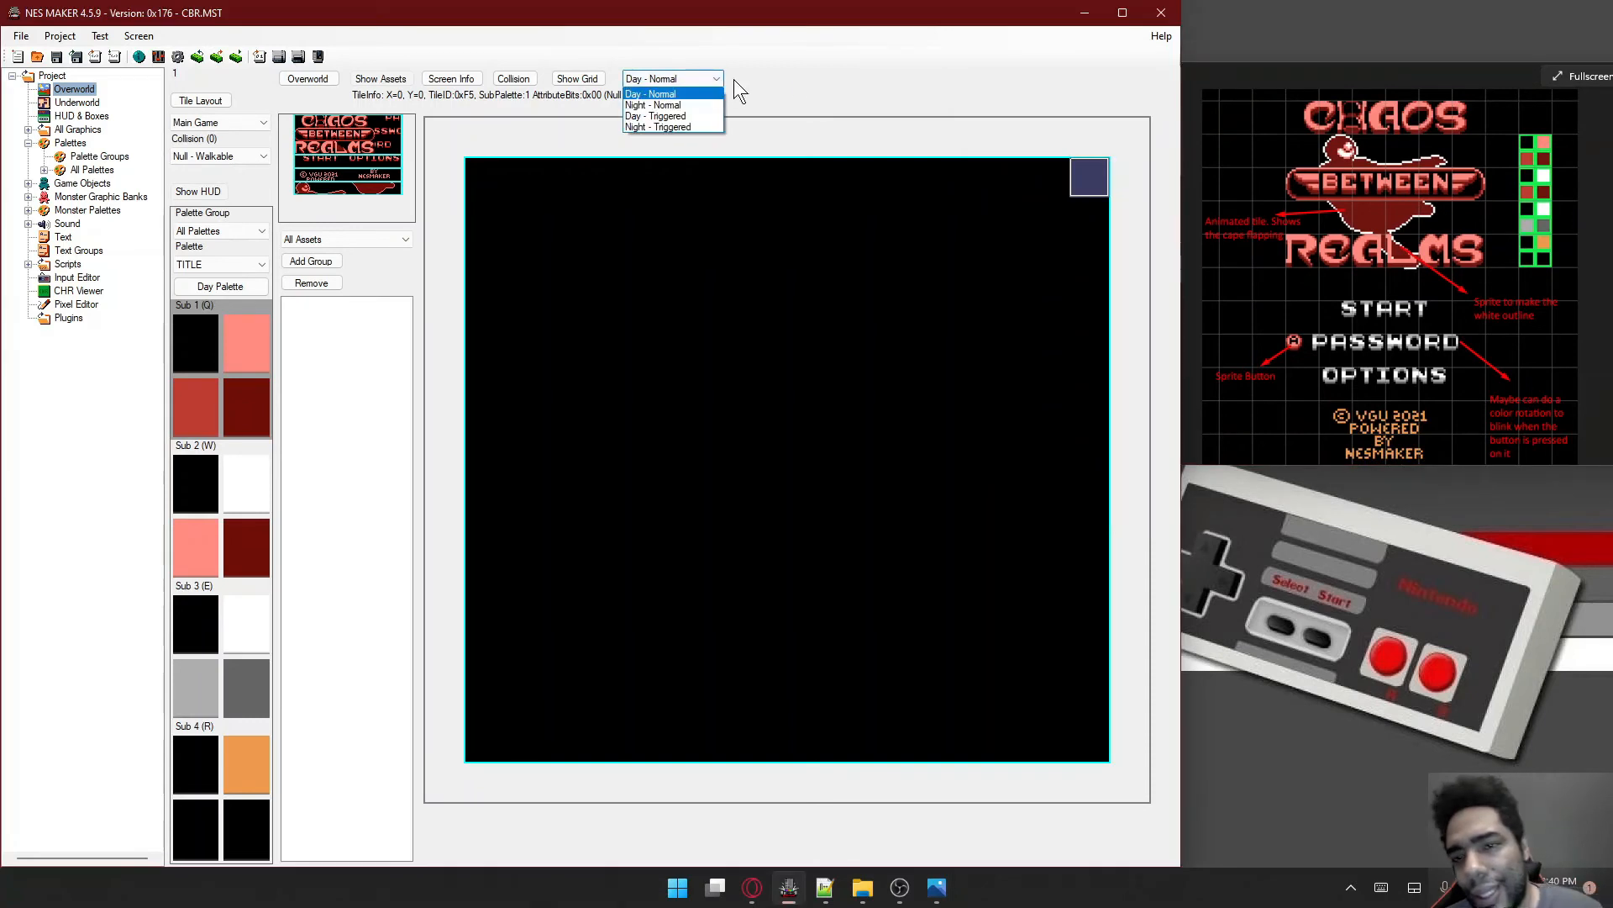
{"action": "left_click", "coordinate": [733, 79]}
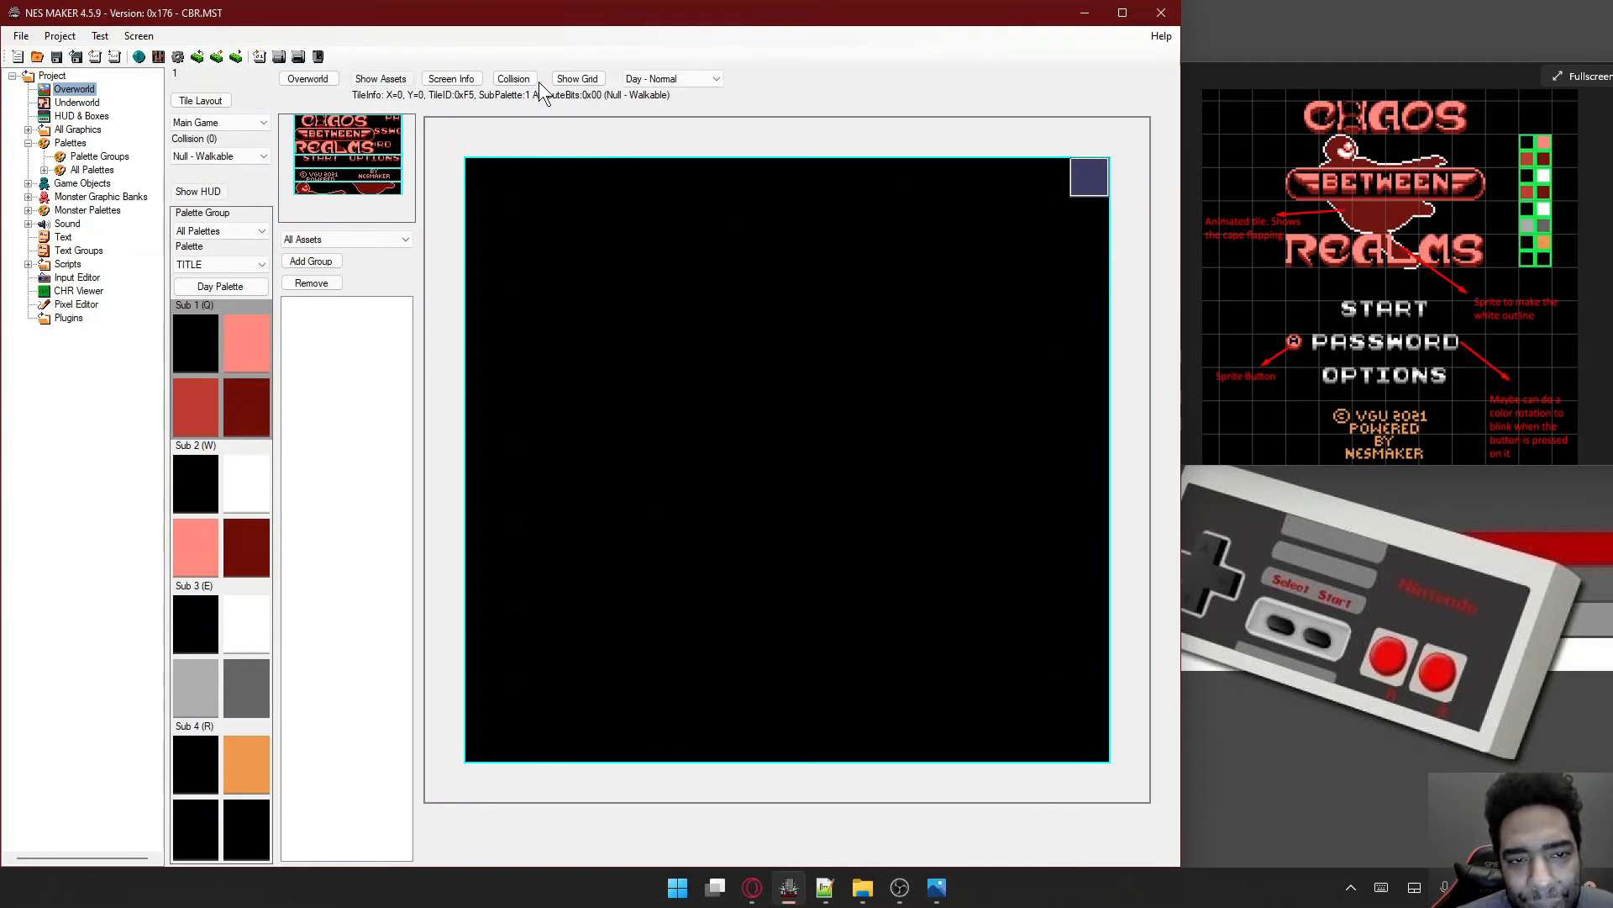
{"action": "left_click", "coordinate": [577, 79]}
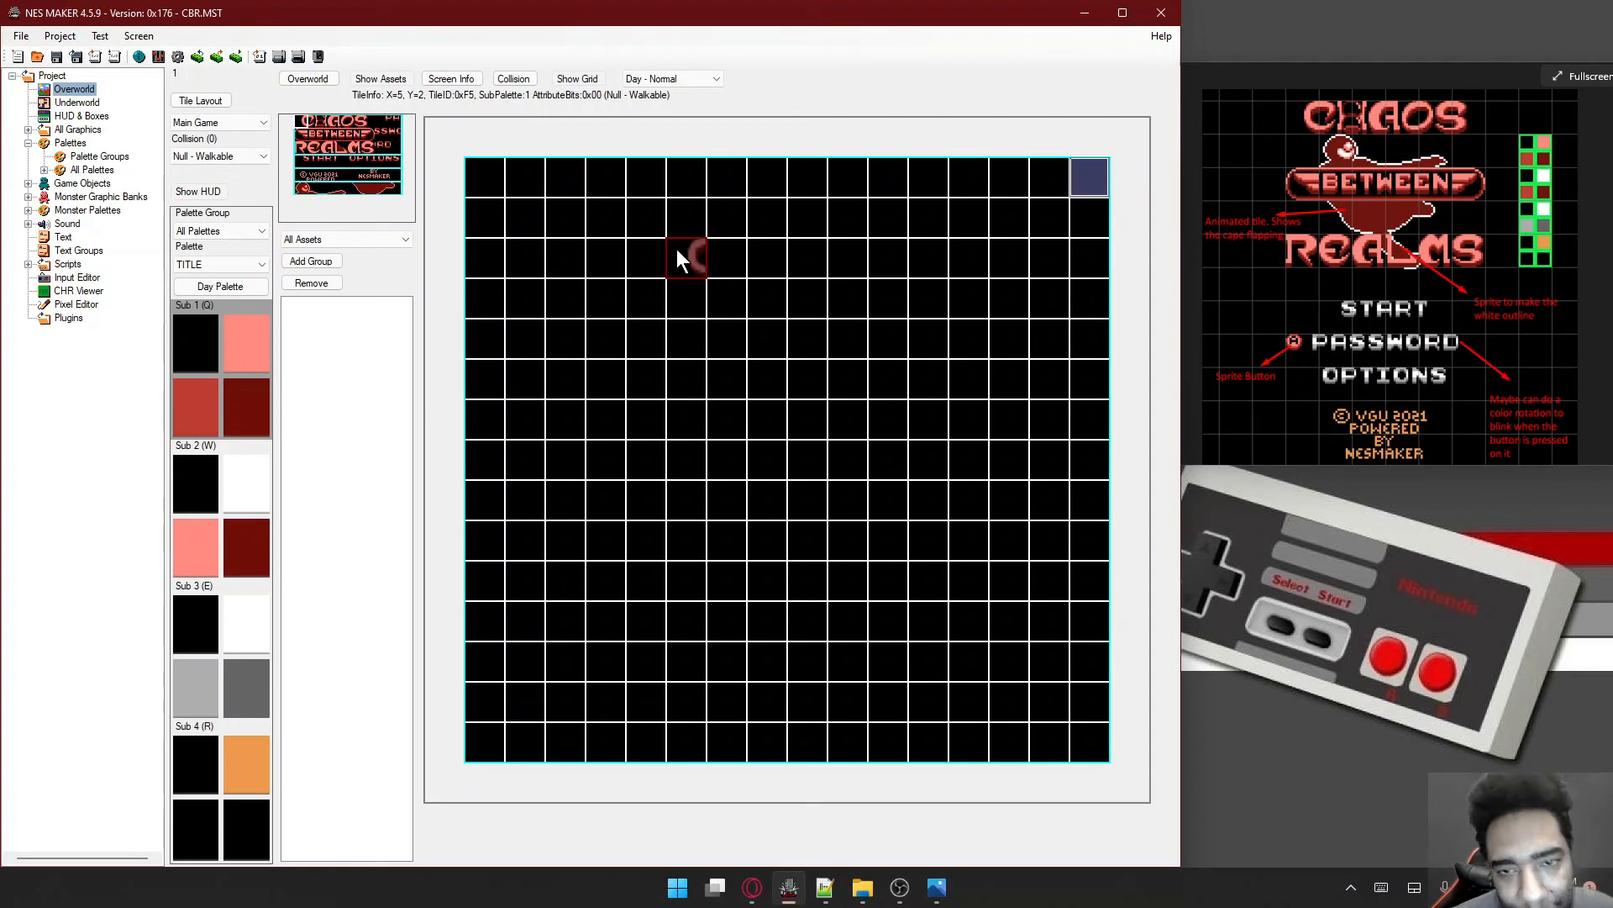
{"action": "left_click", "coordinate": [678, 248]}
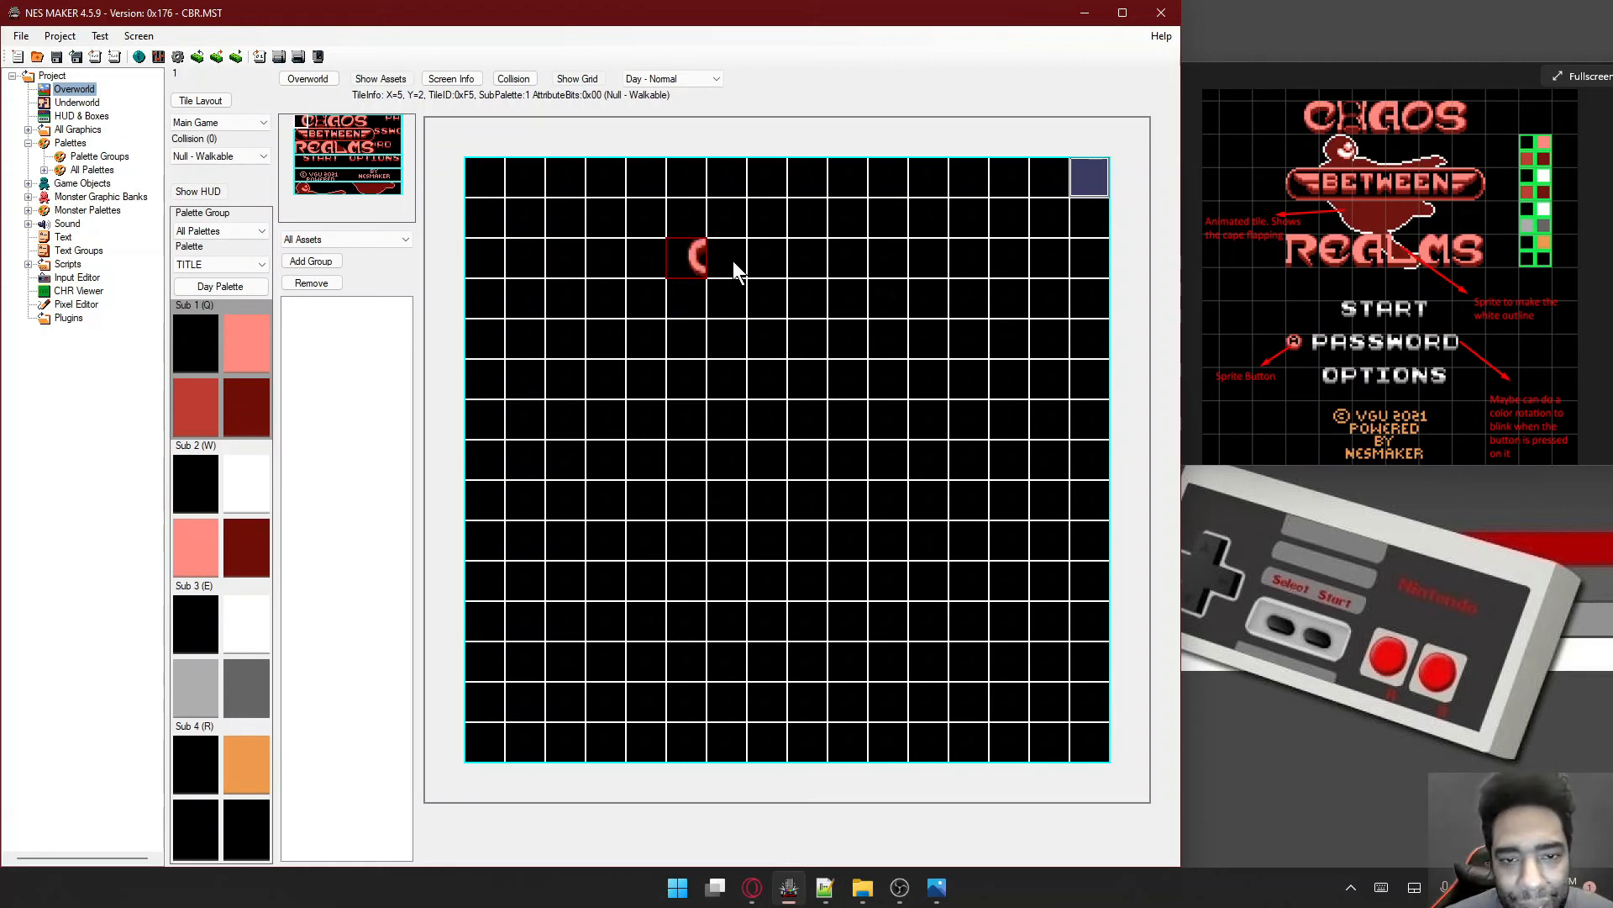
{"action": "left_click", "coordinate": [320, 121]}
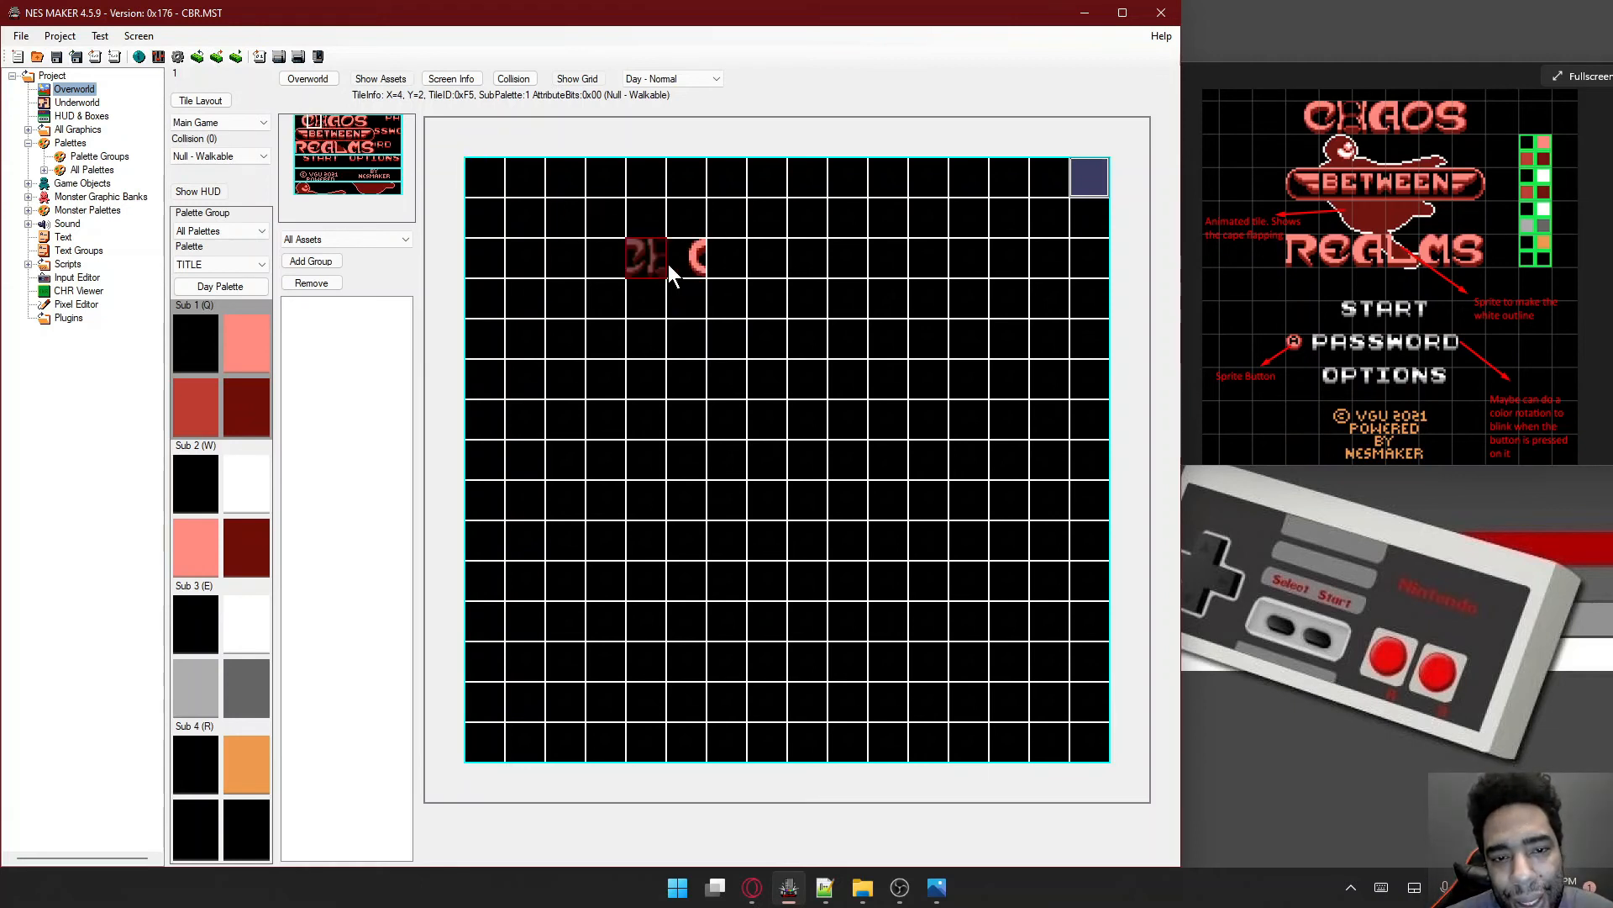
{"action": "left_click", "coordinate": [714, 259]}
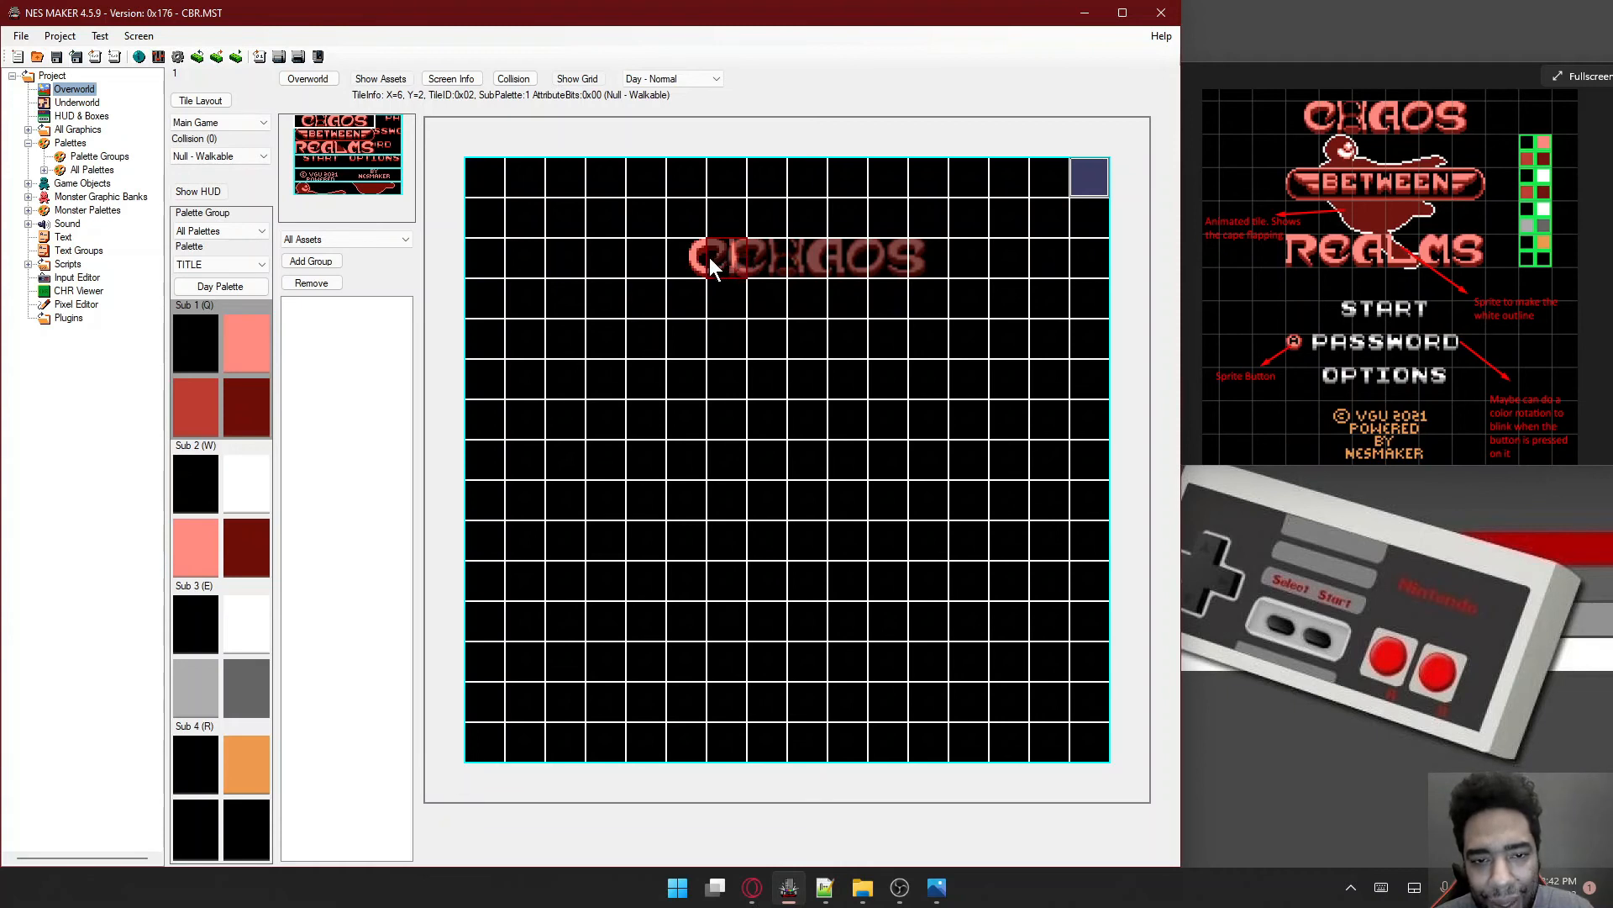
{"action": "left_click", "coordinate": [697, 254]}
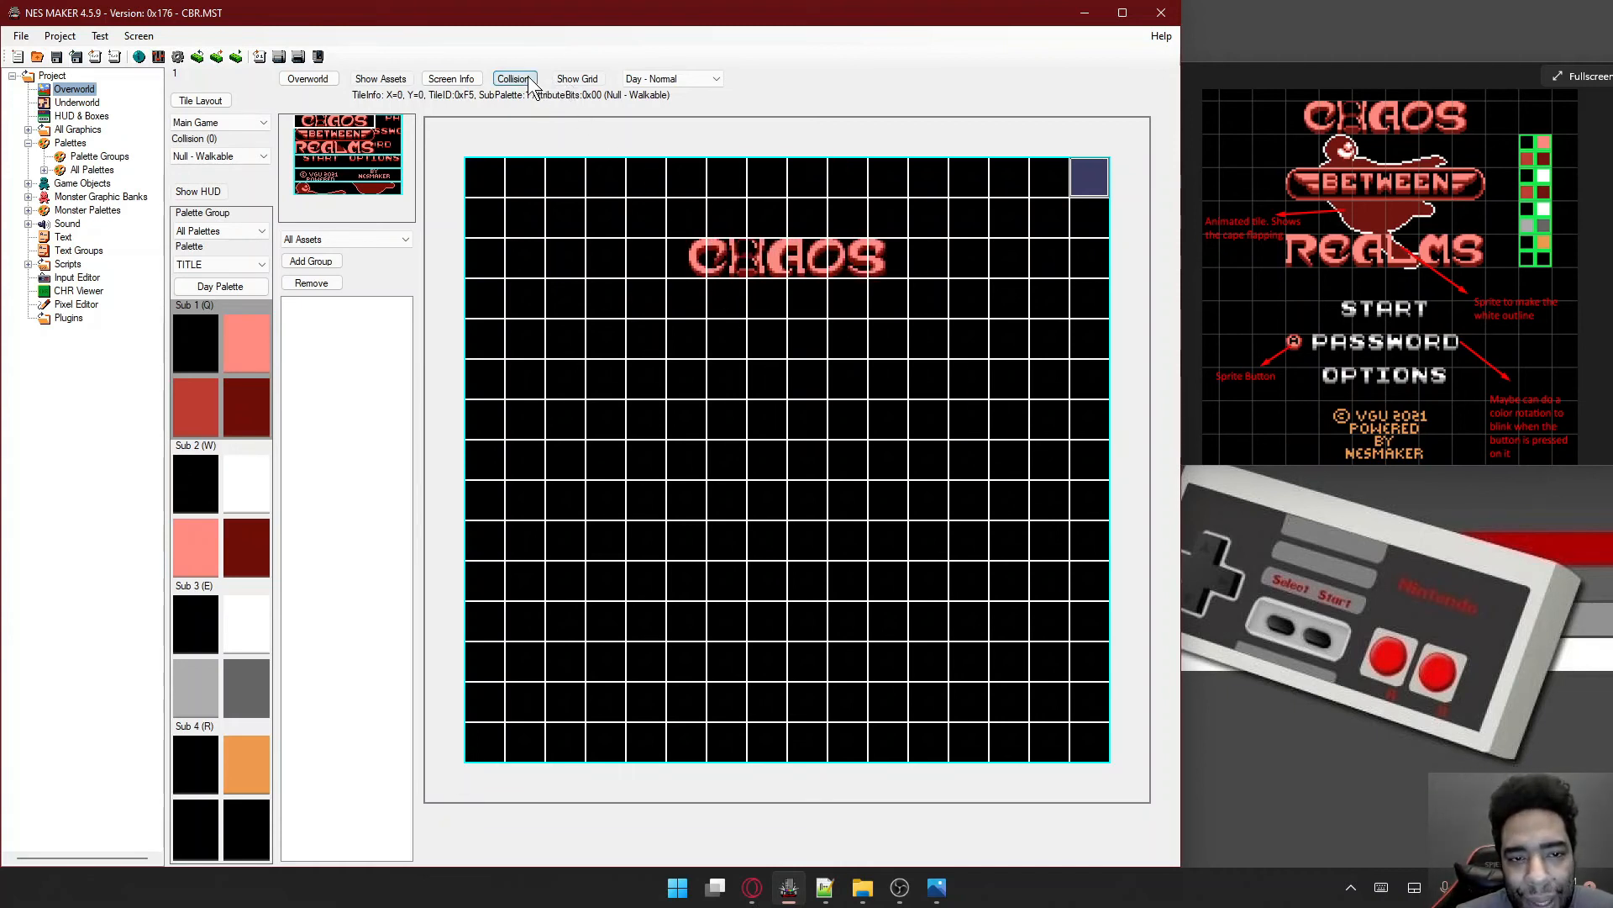
- Hide the grid and place the BETWEEN banner from the tileset starting at cell X 5, Y 4
{"action": "left_click", "coordinate": [577, 78]}
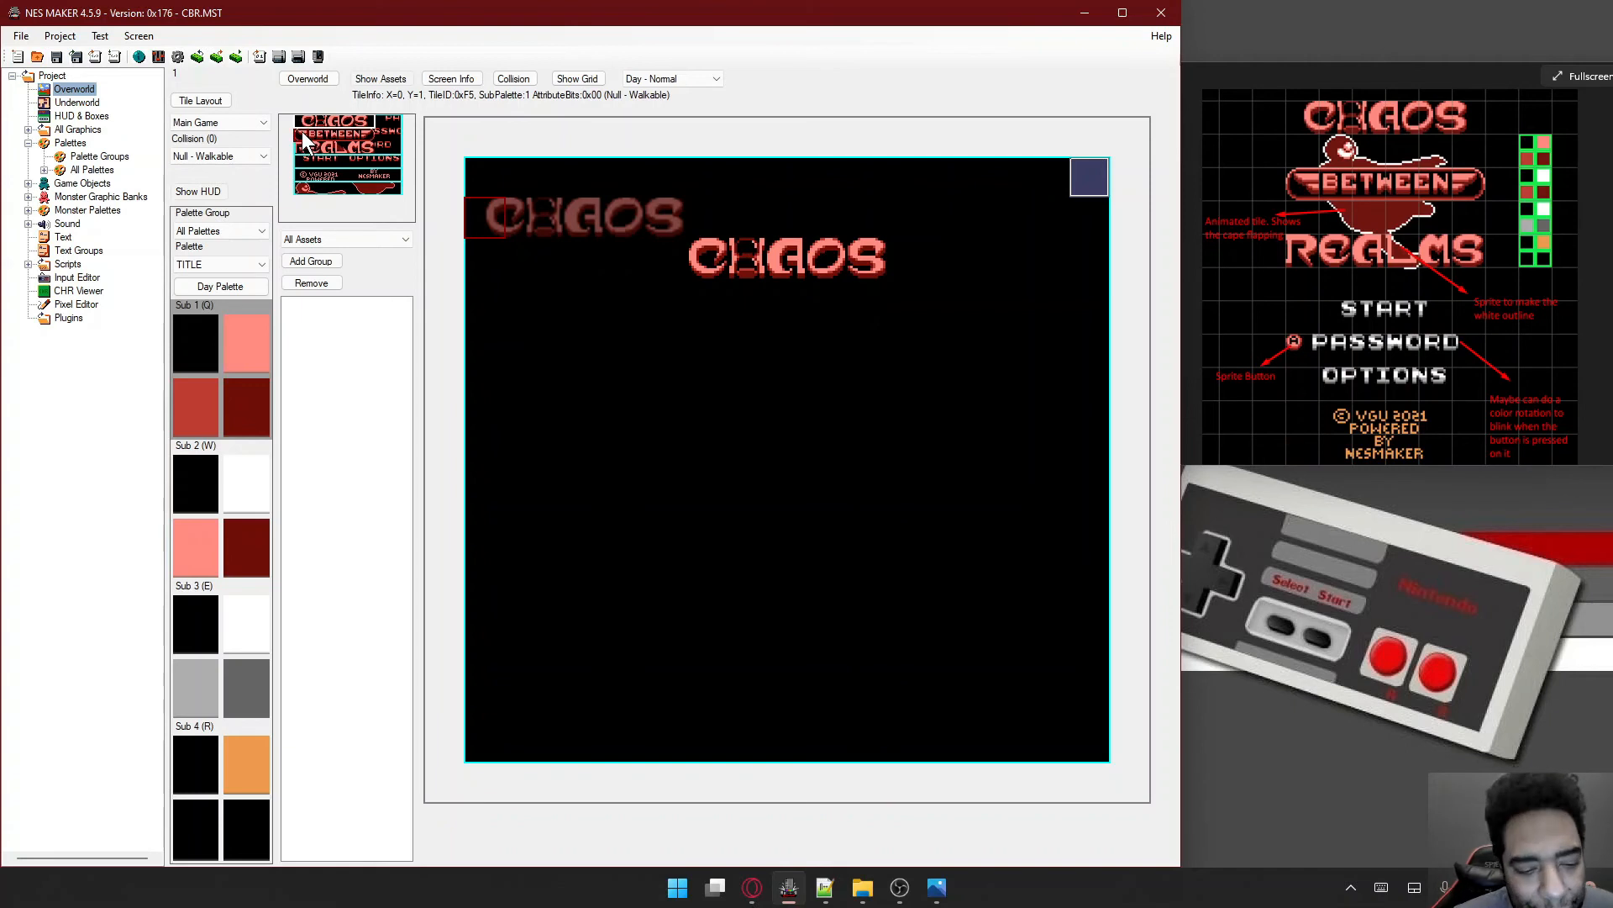
{"action": "left_click", "coordinate": [366, 131]}
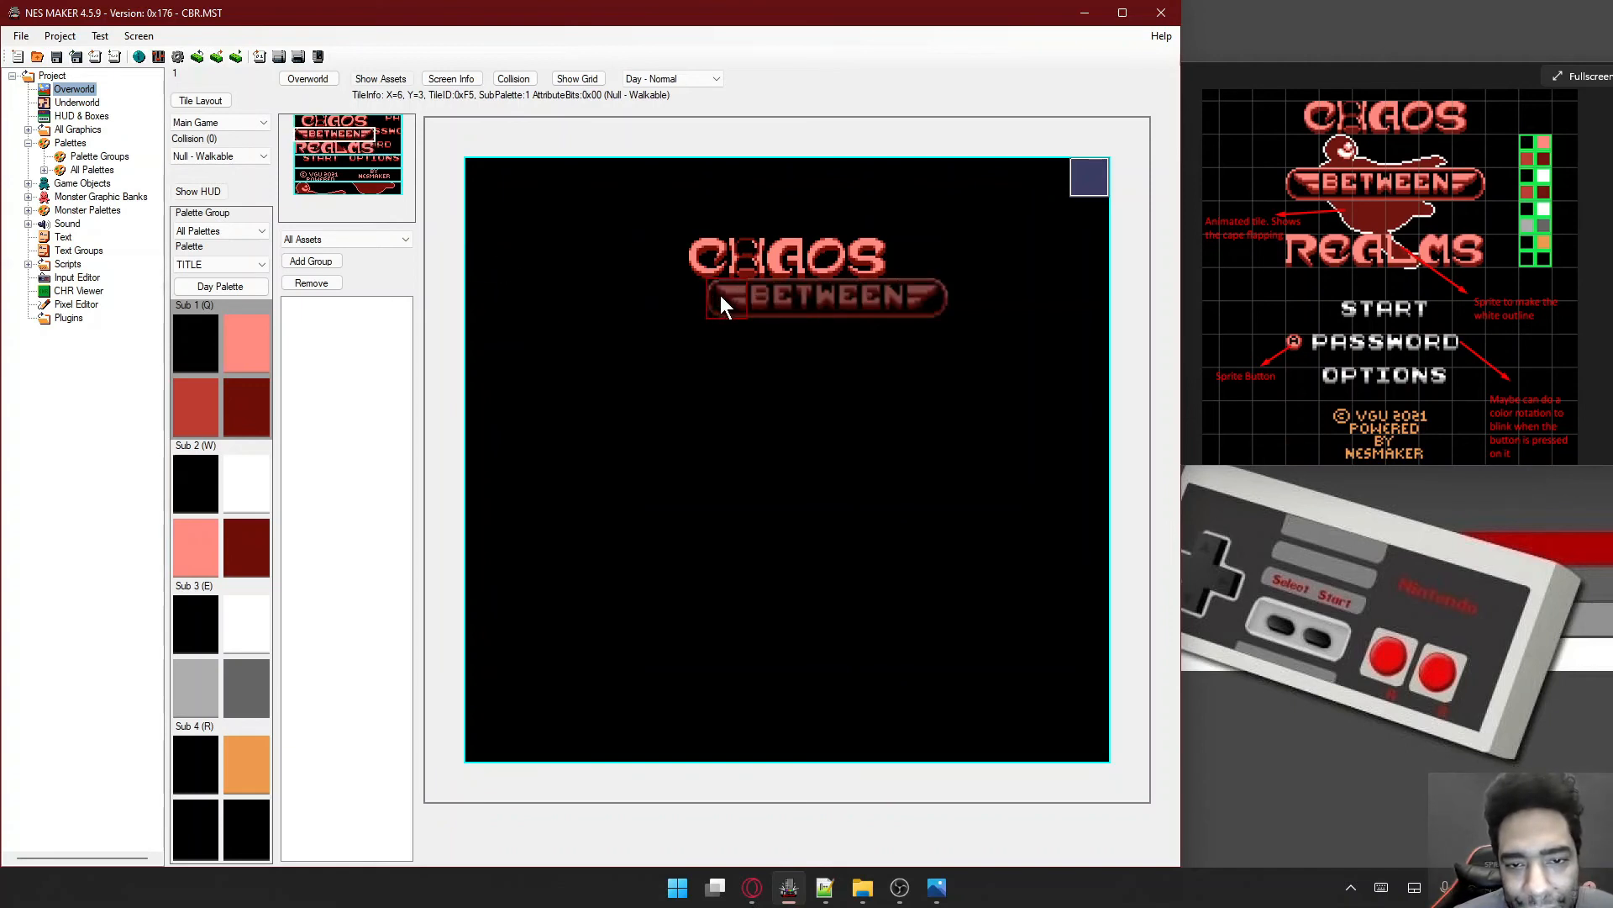
{"action": "left_click", "coordinate": [697, 329]}
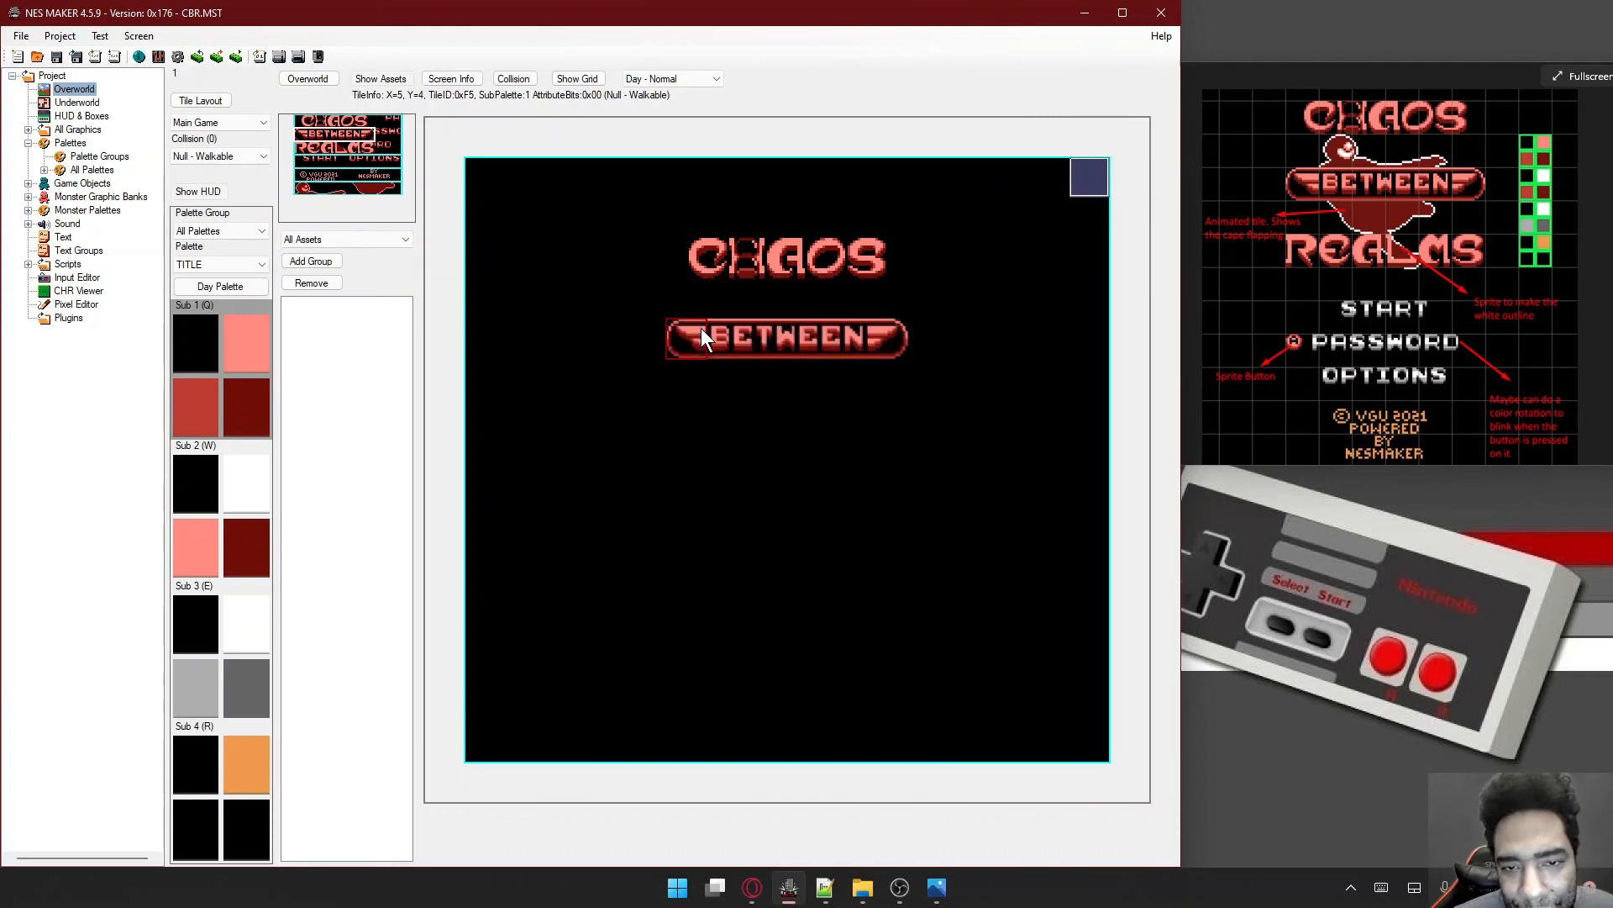
- Place the REALMS lettering starting at cell X 5, Y 6, and the caped figure's upper and lower halves at X 6, Y 3 and X 6, Y 5
{"action": "left_click", "coordinate": [364, 148]}
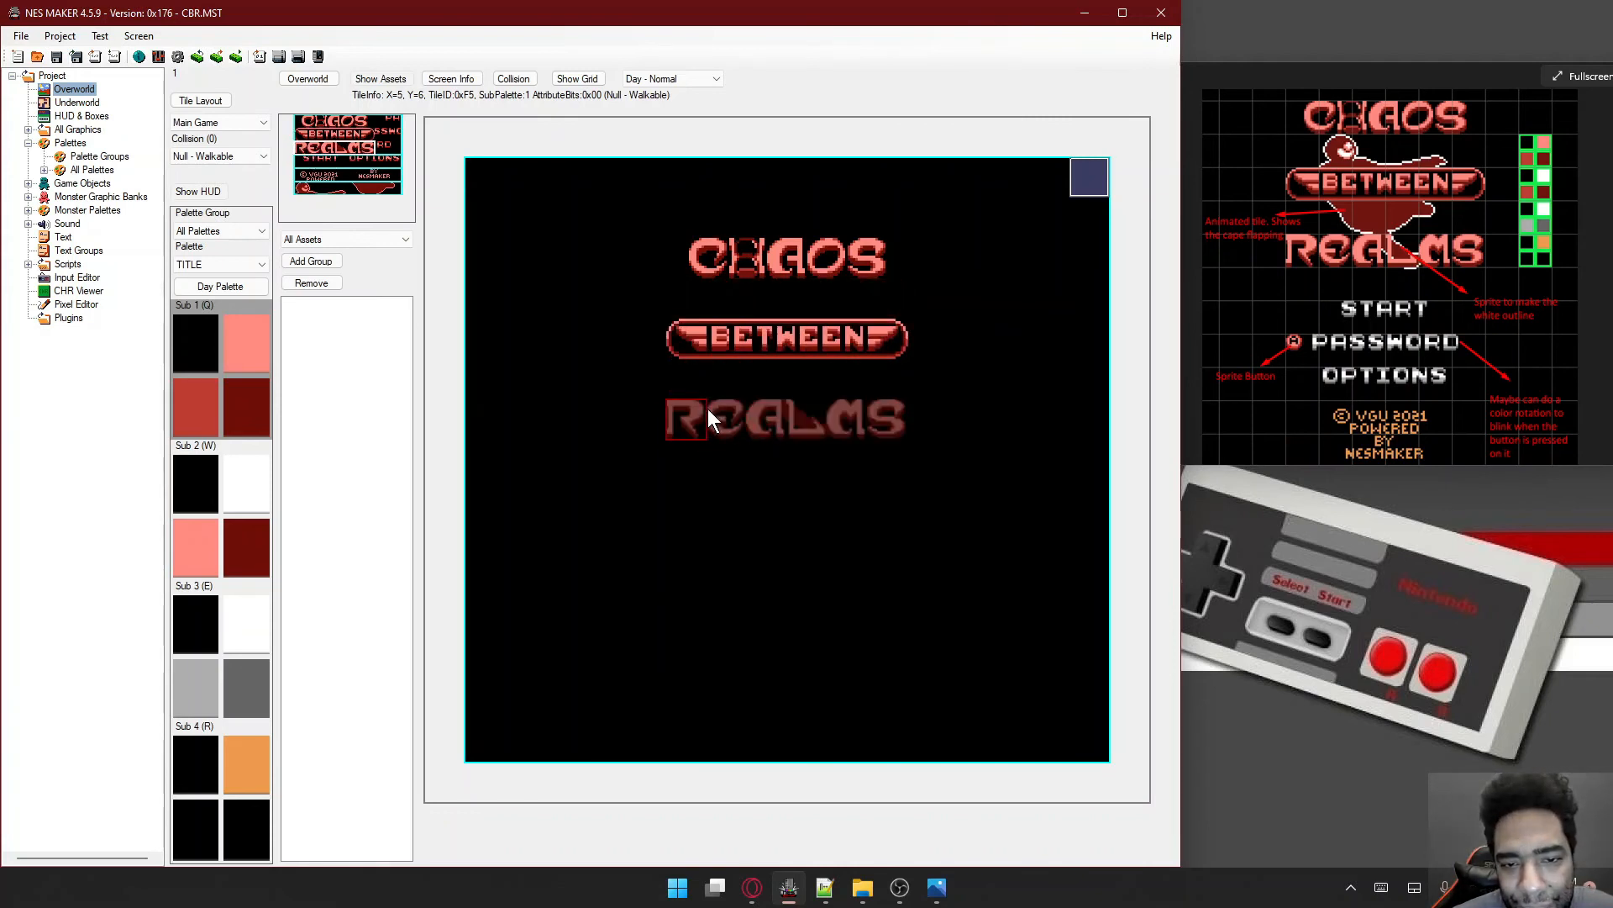
{"action": "left_click", "coordinate": [697, 410]}
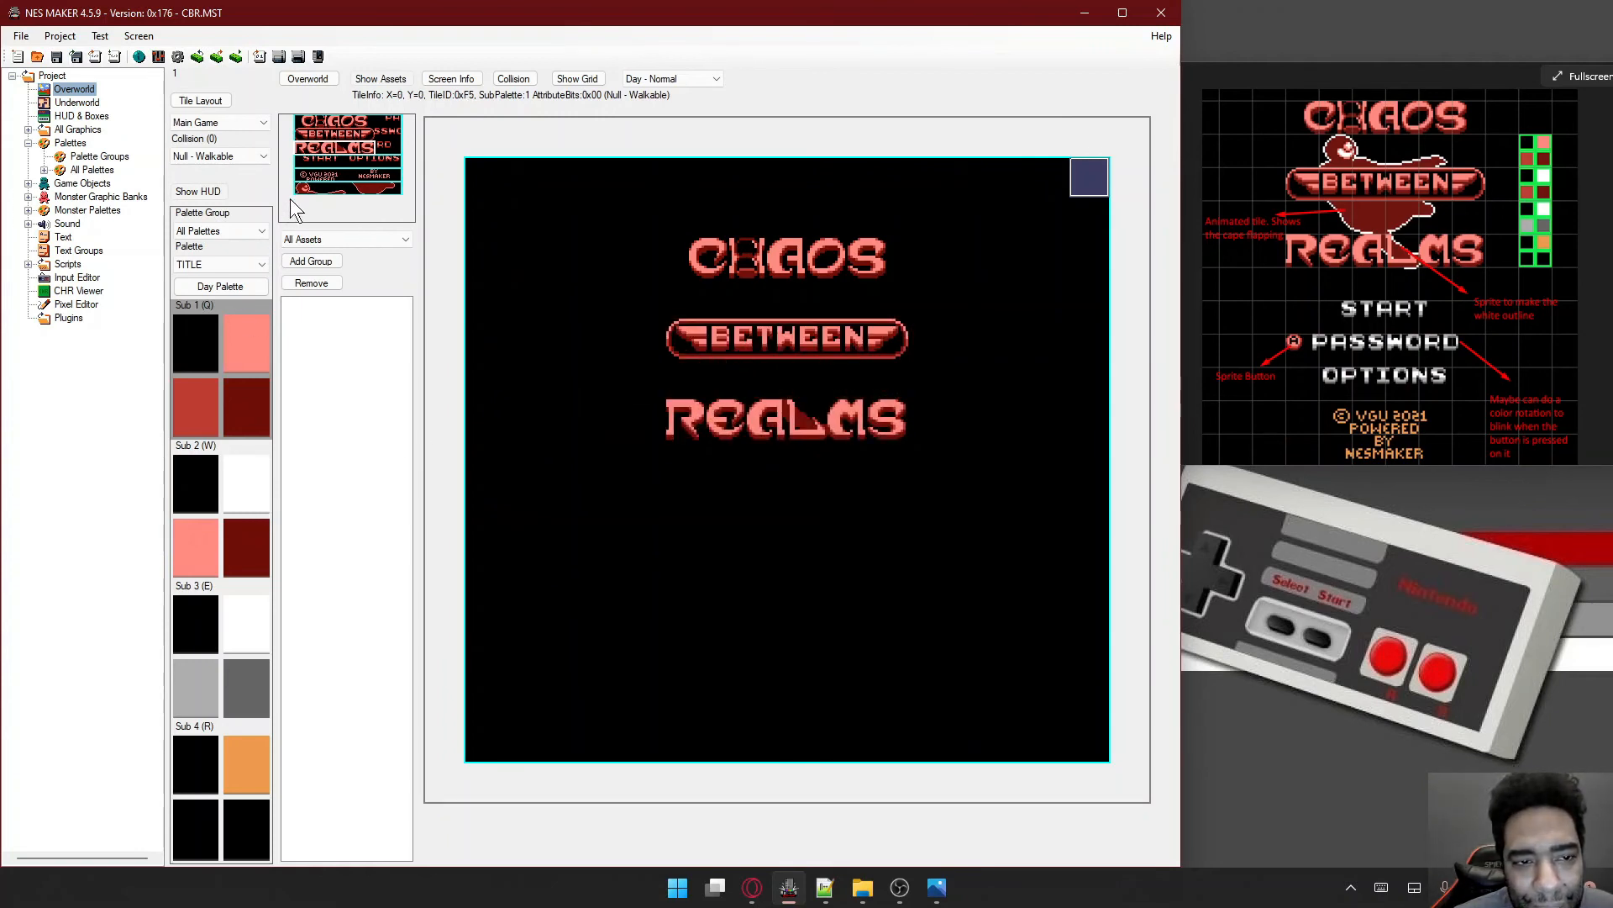
{"action": "left_click", "coordinate": [317, 190]}
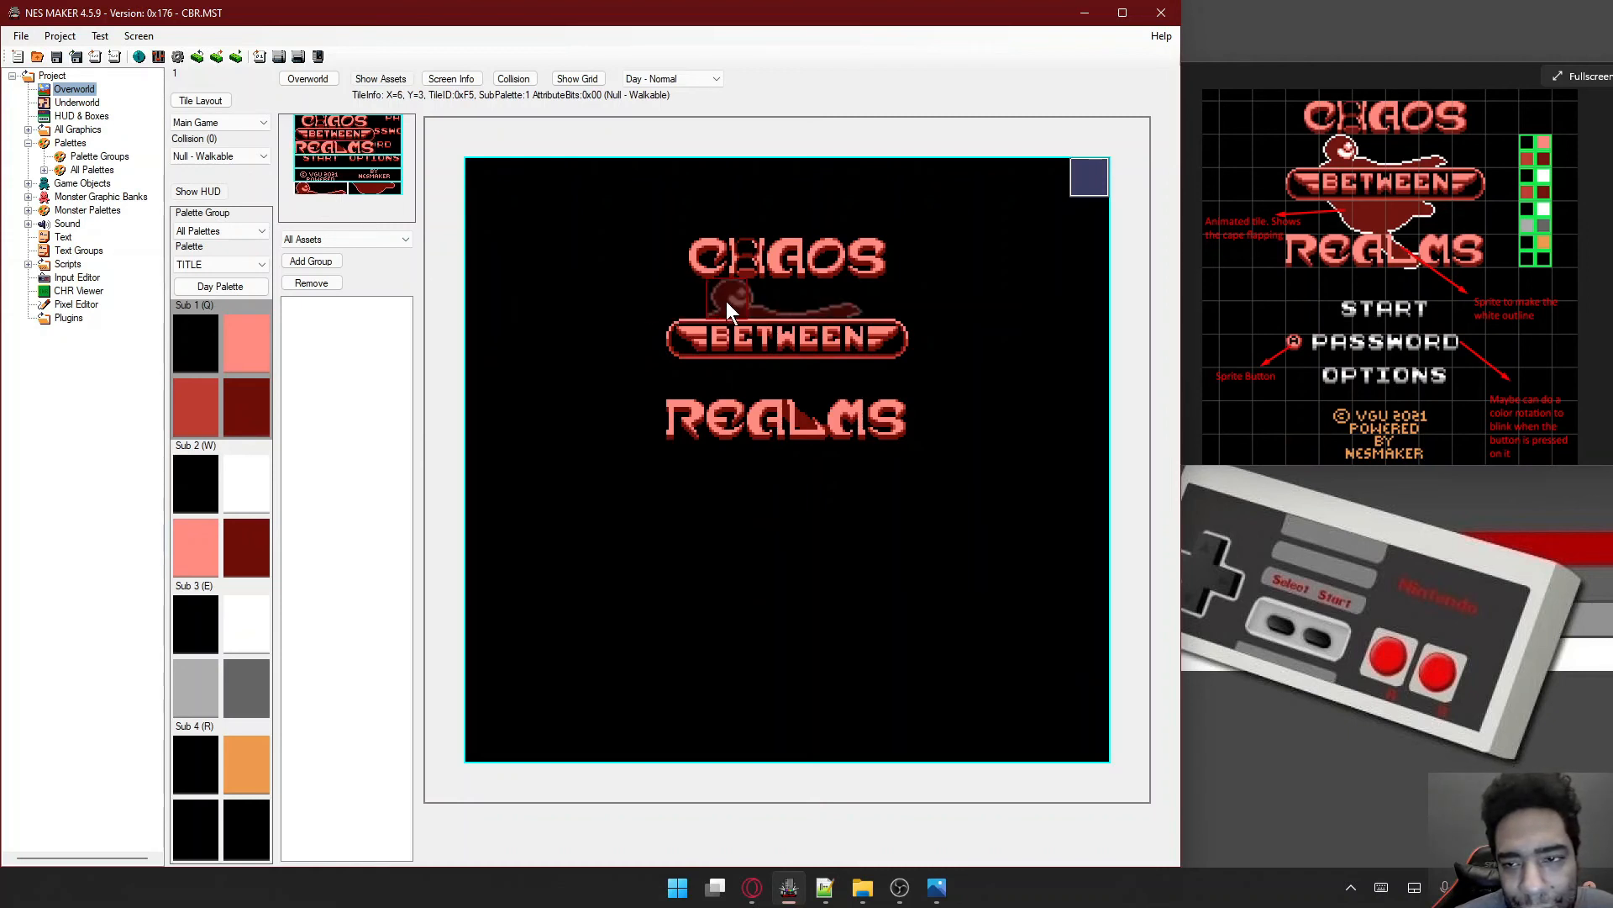
{"action": "left_click", "coordinate": [726, 301]}
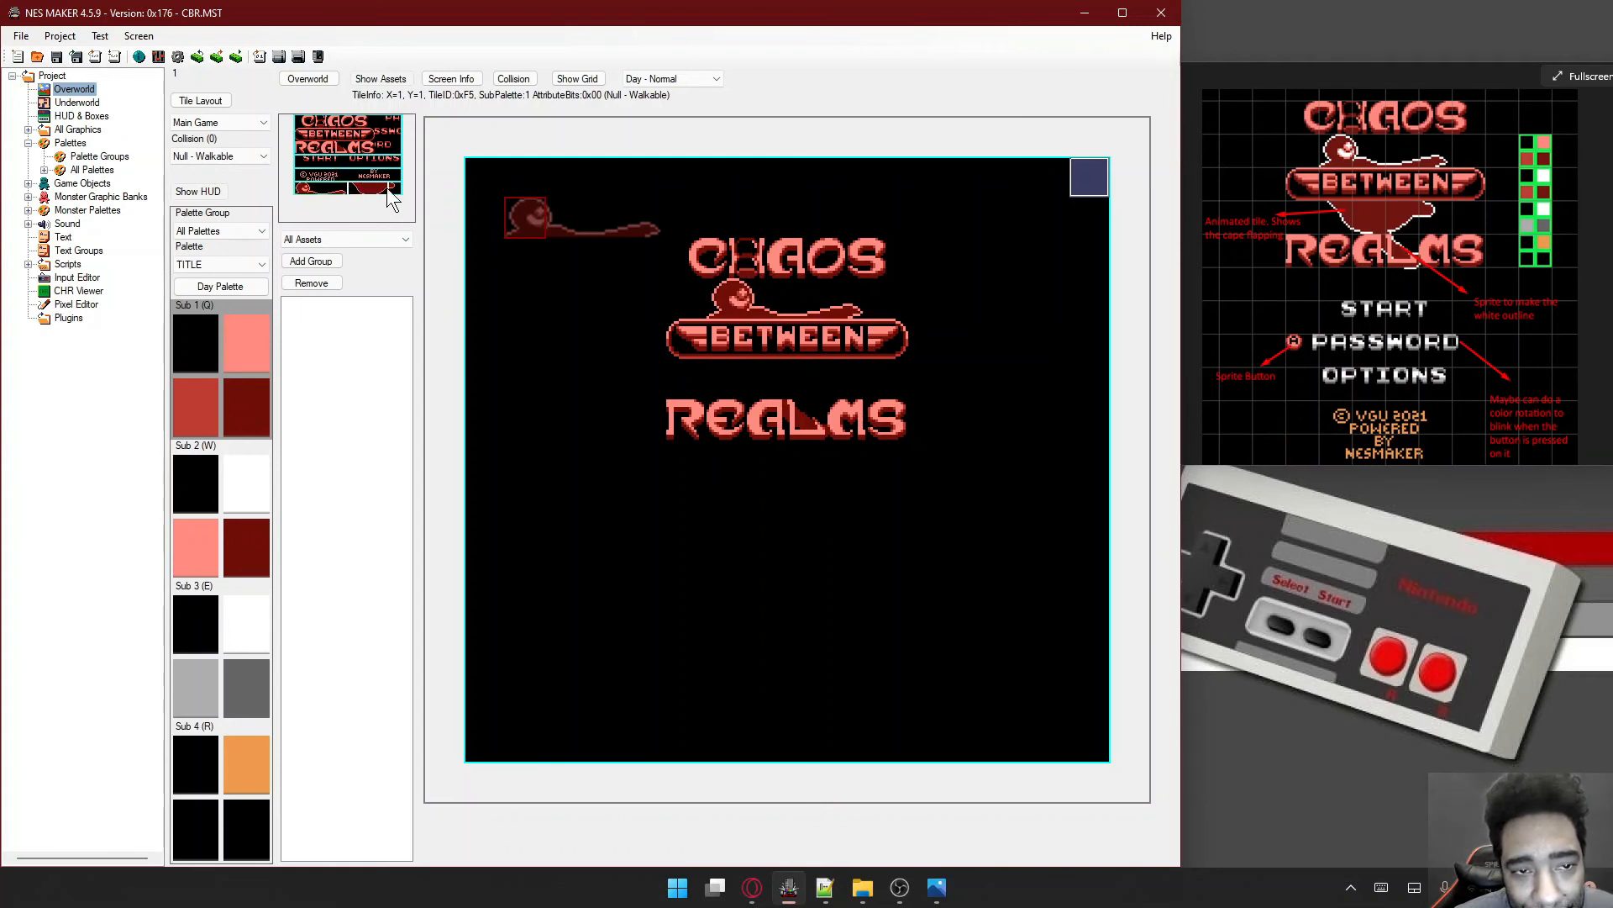
{"action": "left_click", "coordinate": [729, 383]}
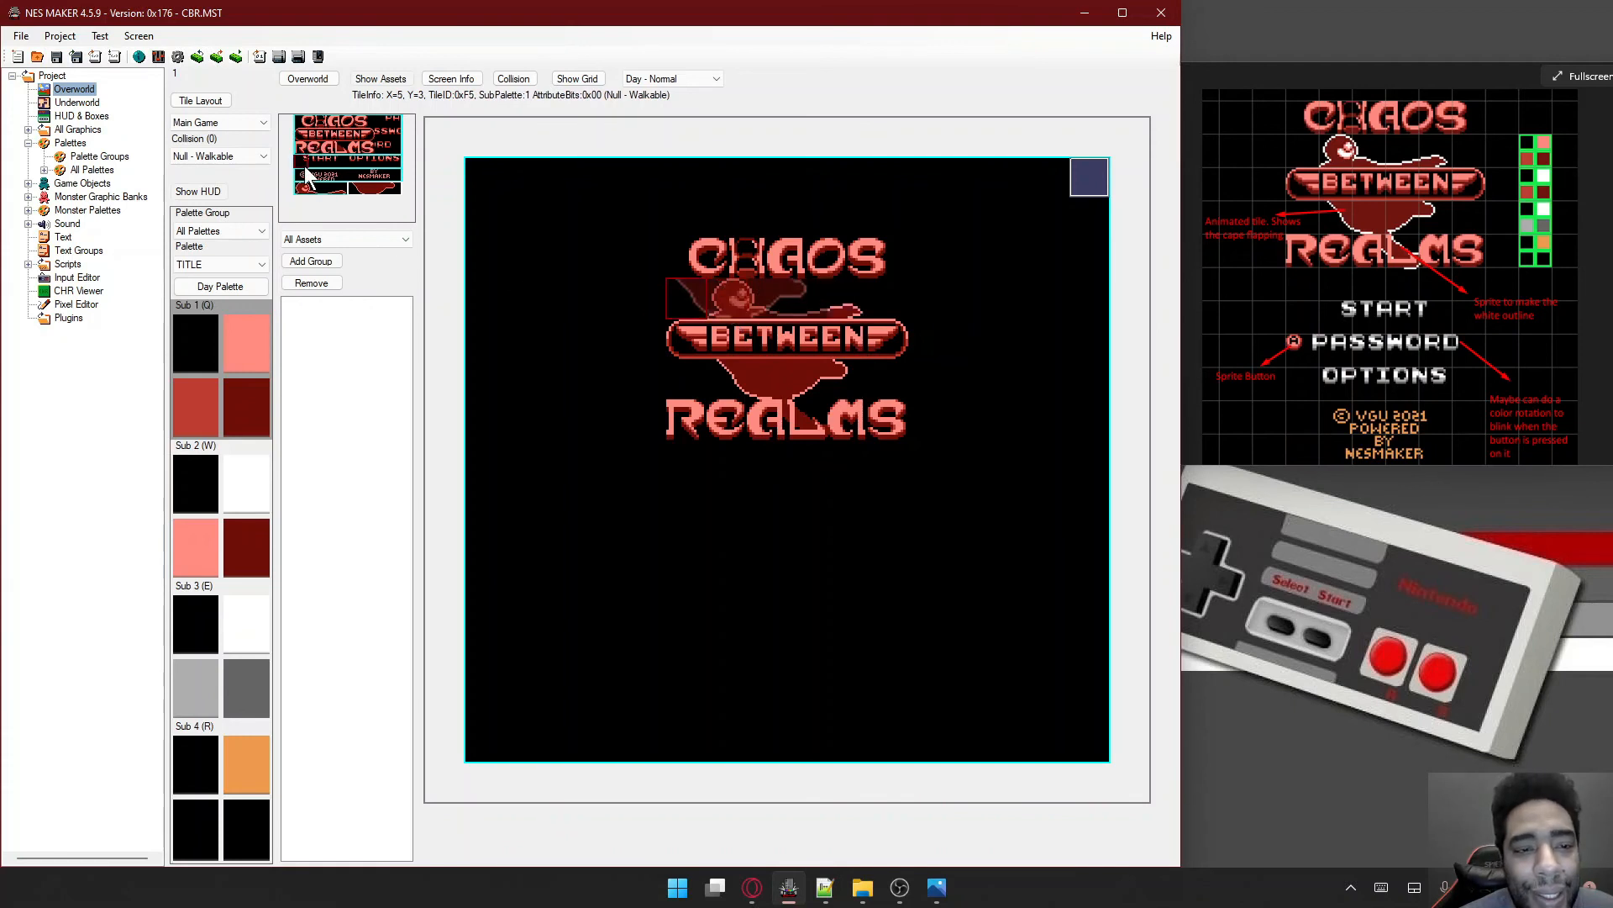
- Apply sub-palette 2 to the caped figure's tiles above and below the BETWEEN banner
{"action": "left_click", "coordinate": [728, 300]}
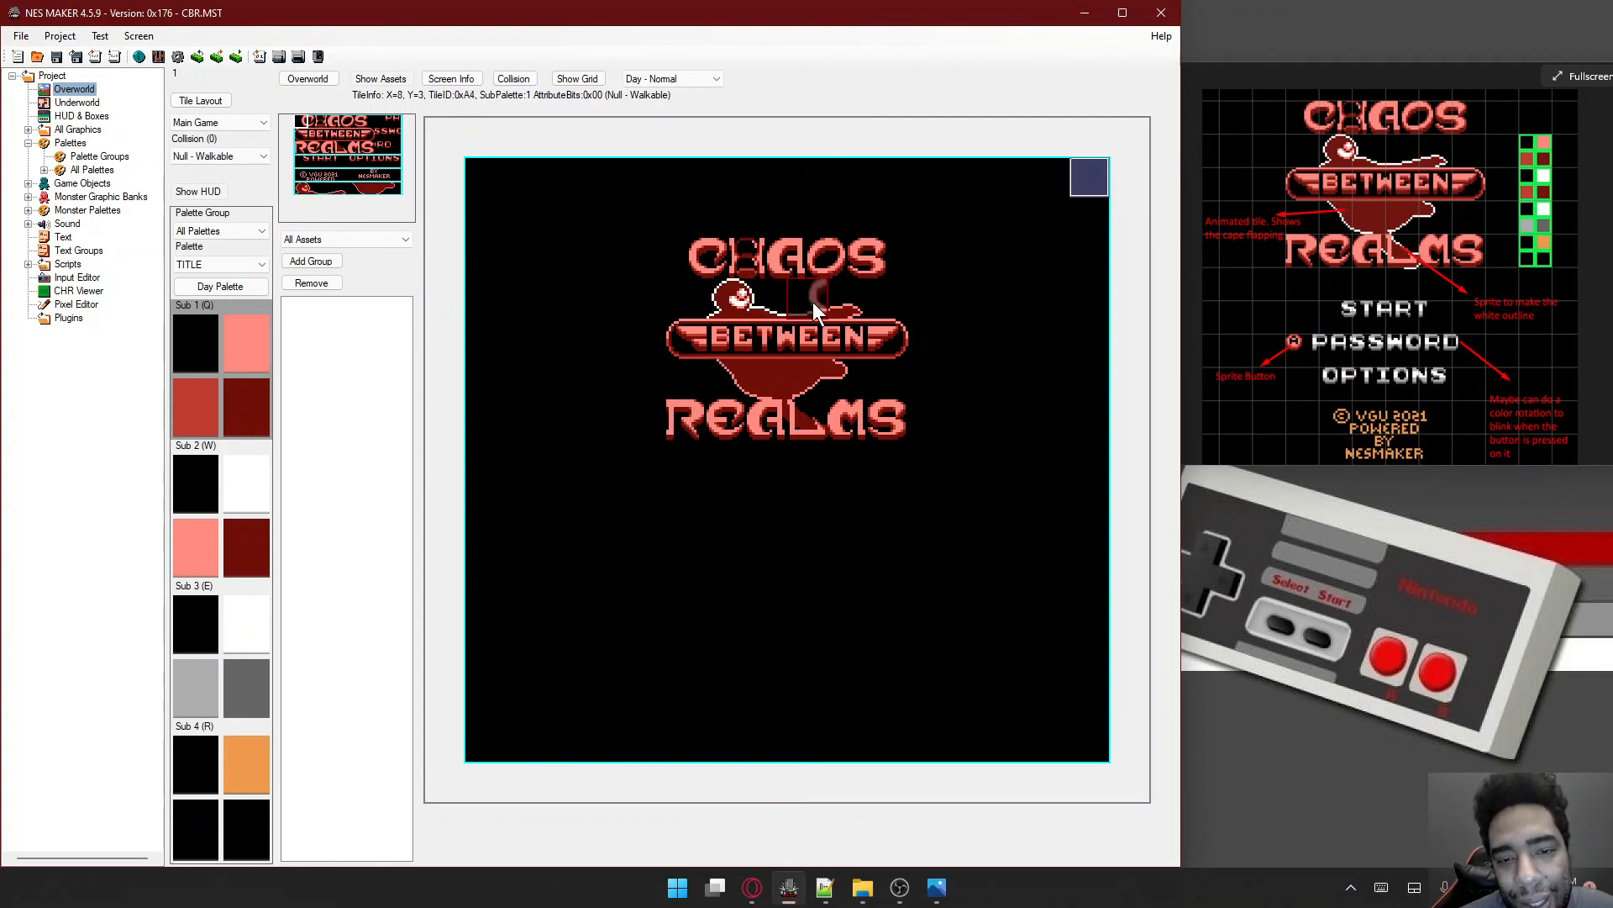
{"action": "key", "text": "w"}
{"action": "key", "text": "w"}
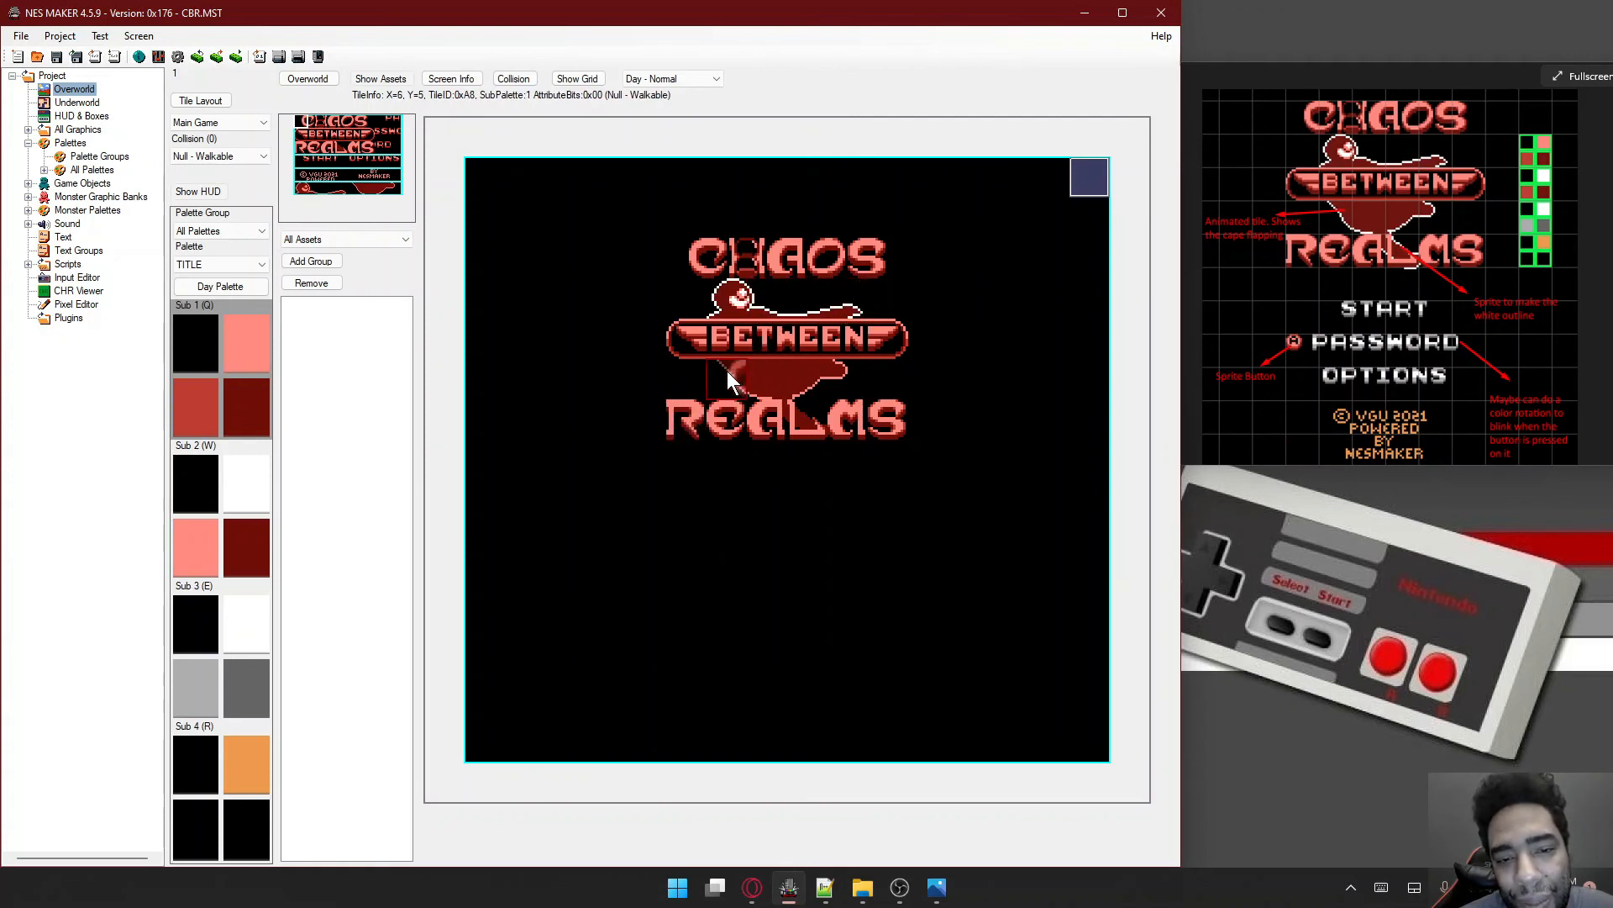
{"action": "key", "text": "w"}
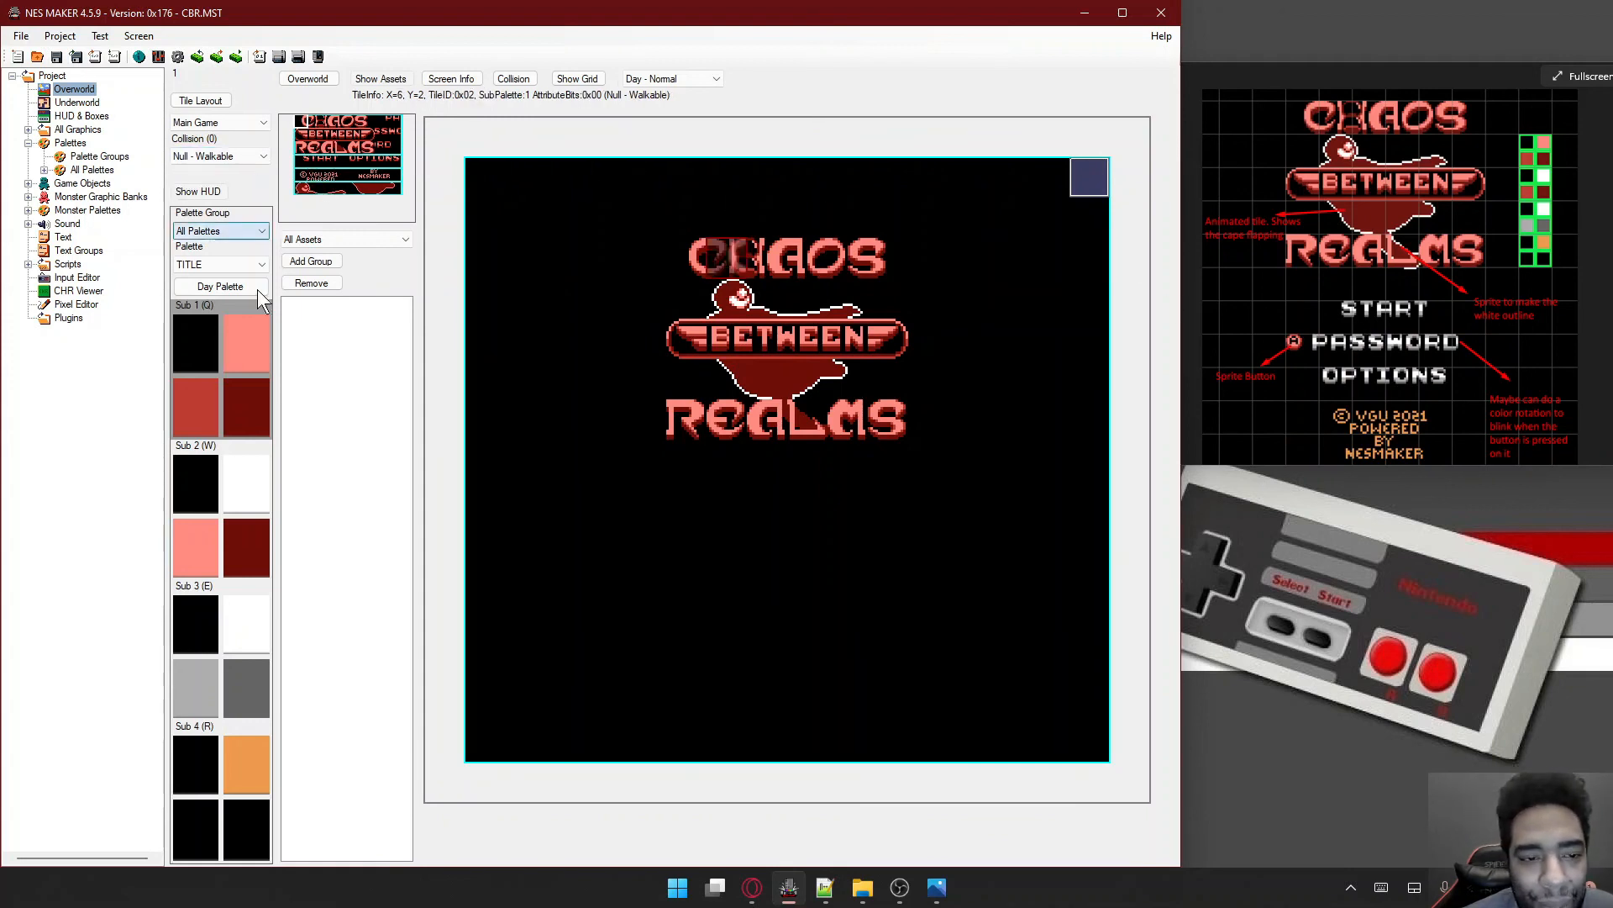
- Place the START text from the tileset in sub-palette 3, starting at cell X 6, Y 8
{"action": "left_click", "coordinate": [254, 637]}
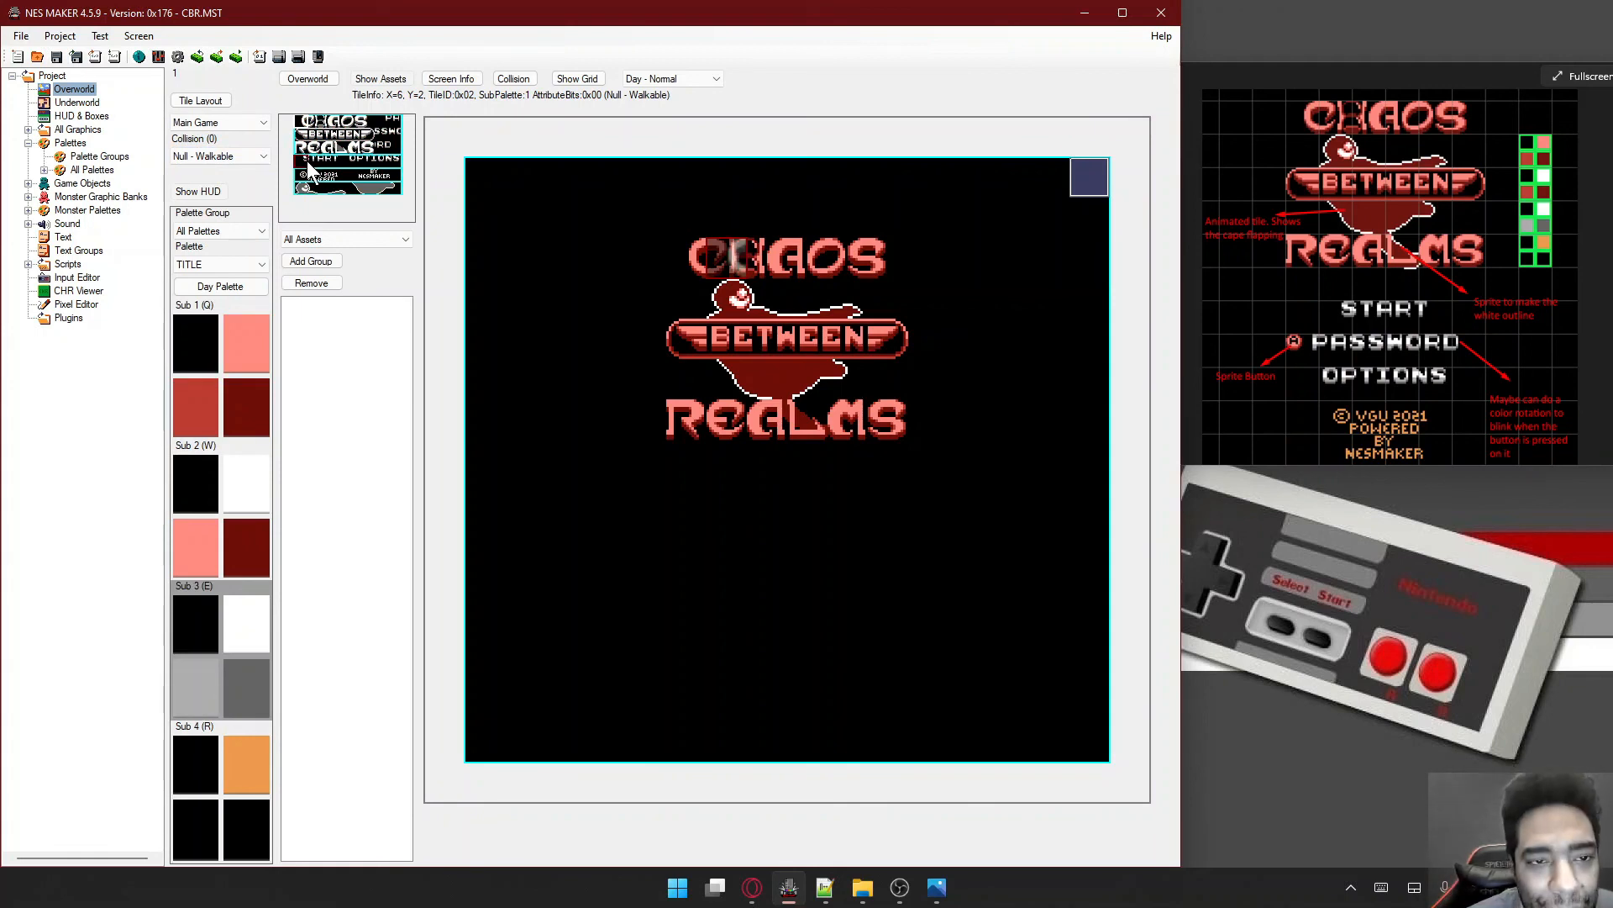
{"action": "left_click_drag", "start_coordinate": [306, 162], "coordinate": [338, 162]}
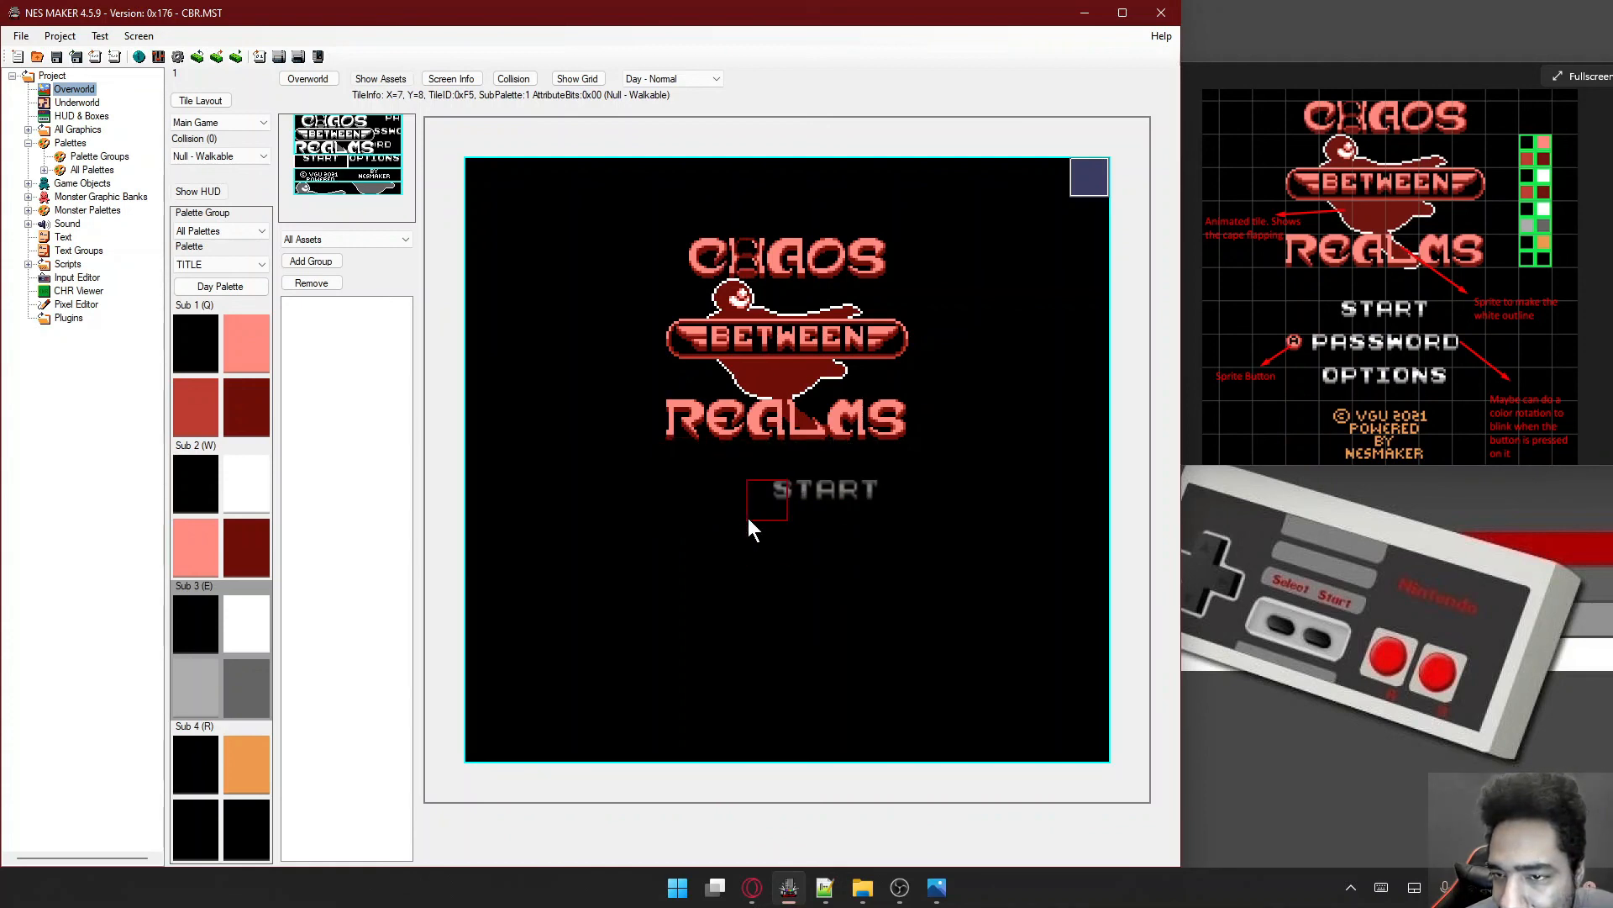
{"action": "left_click", "coordinate": [744, 508]}
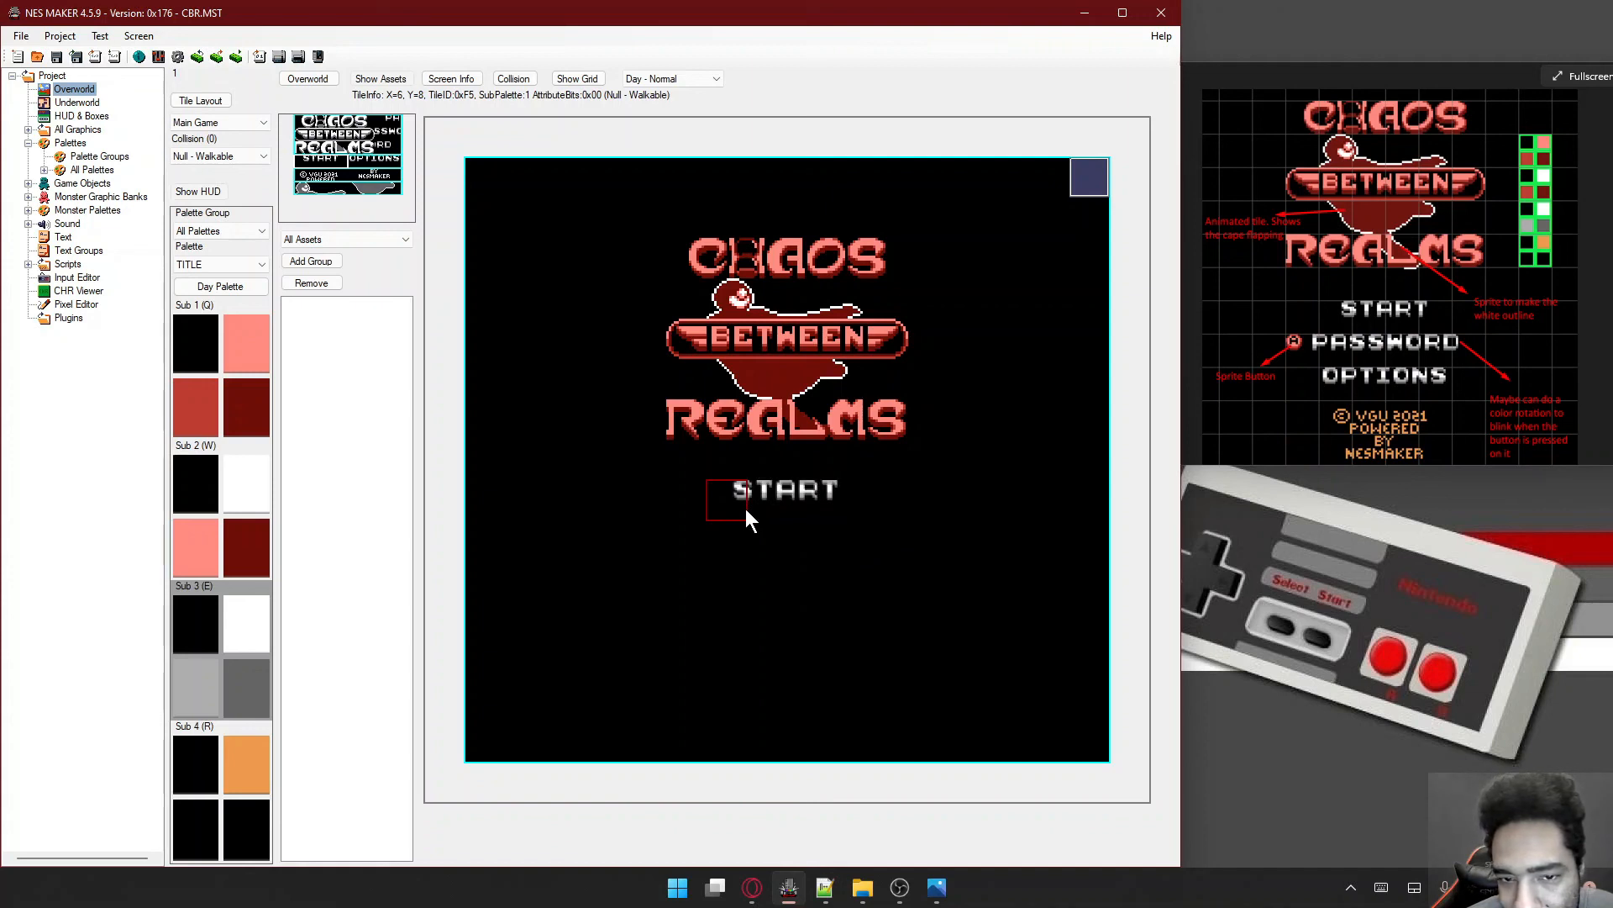
- Place the PASSWORD text in three pieces along row Y 9 from X 5, and the OPTIONS text starting at cell X 6, Y 10
{"action": "left_click", "coordinate": [396, 120]}
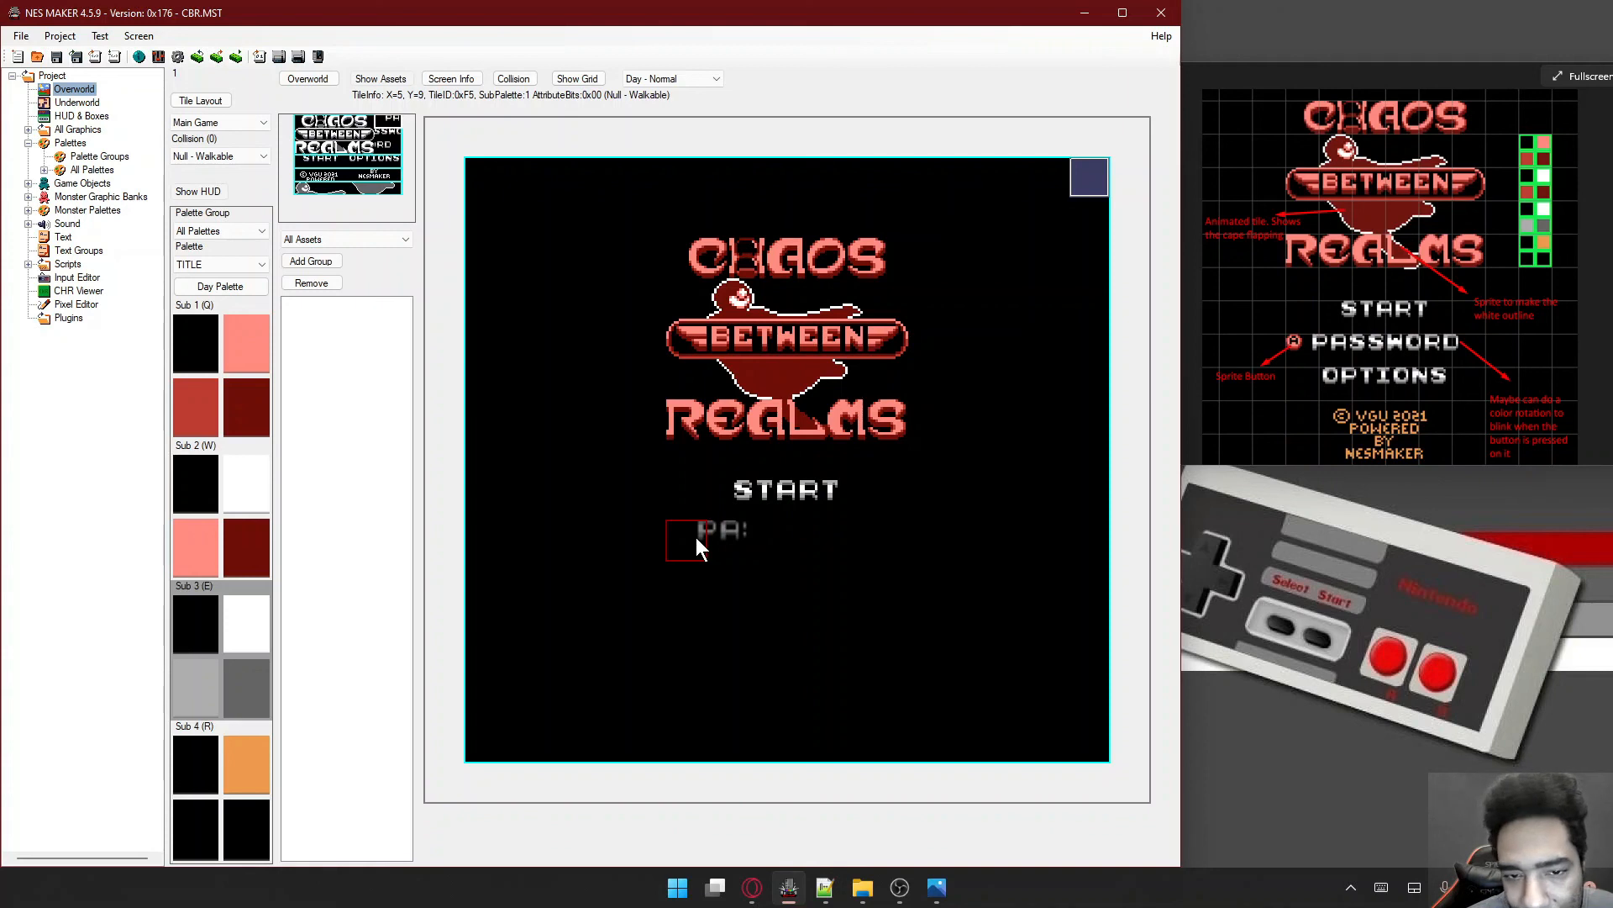
{"action": "left_click", "coordinate": [693, 547]}
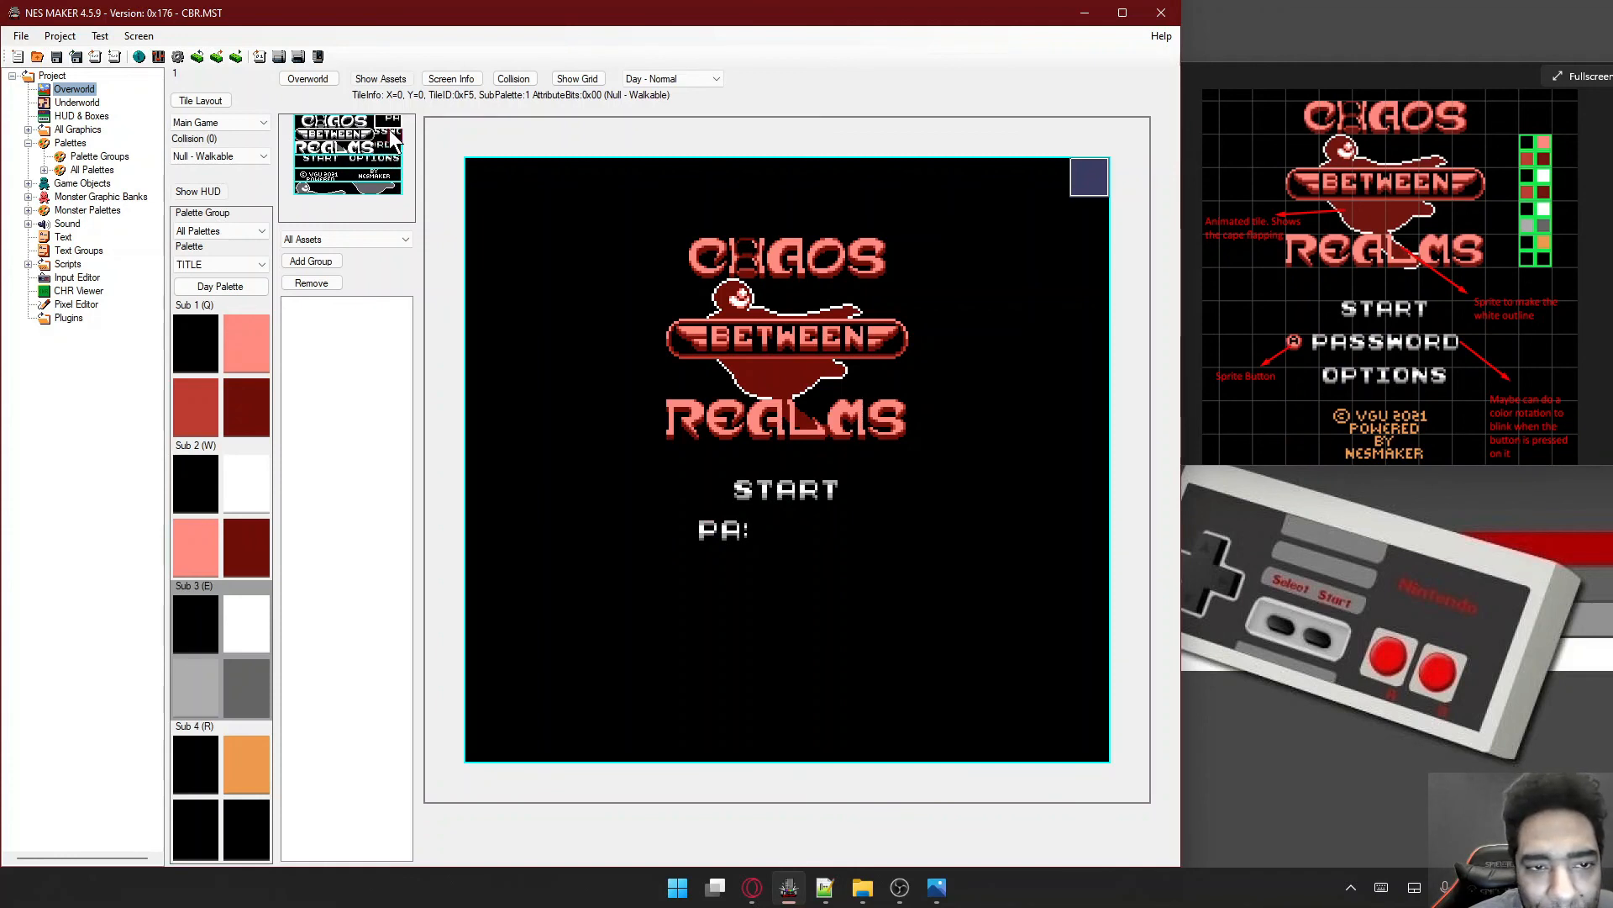
{"action": "left_click_drag", "start_coordinate": [379, 133], "coordinate": [394, 136]}
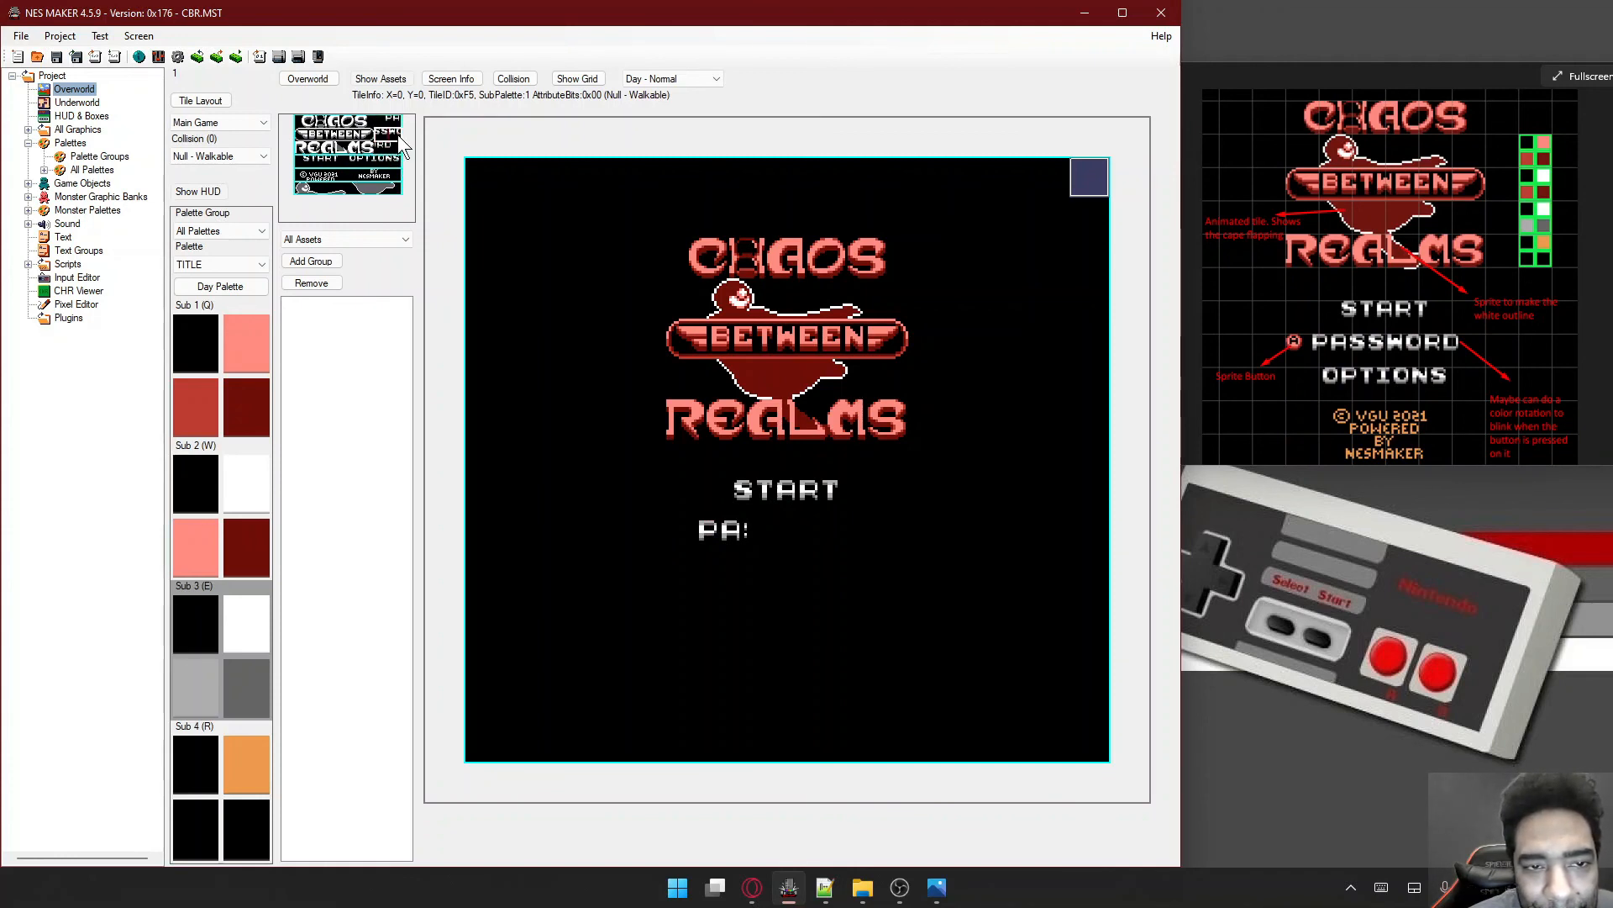
{"action": "left_click", "coordinate": [753, 531]}
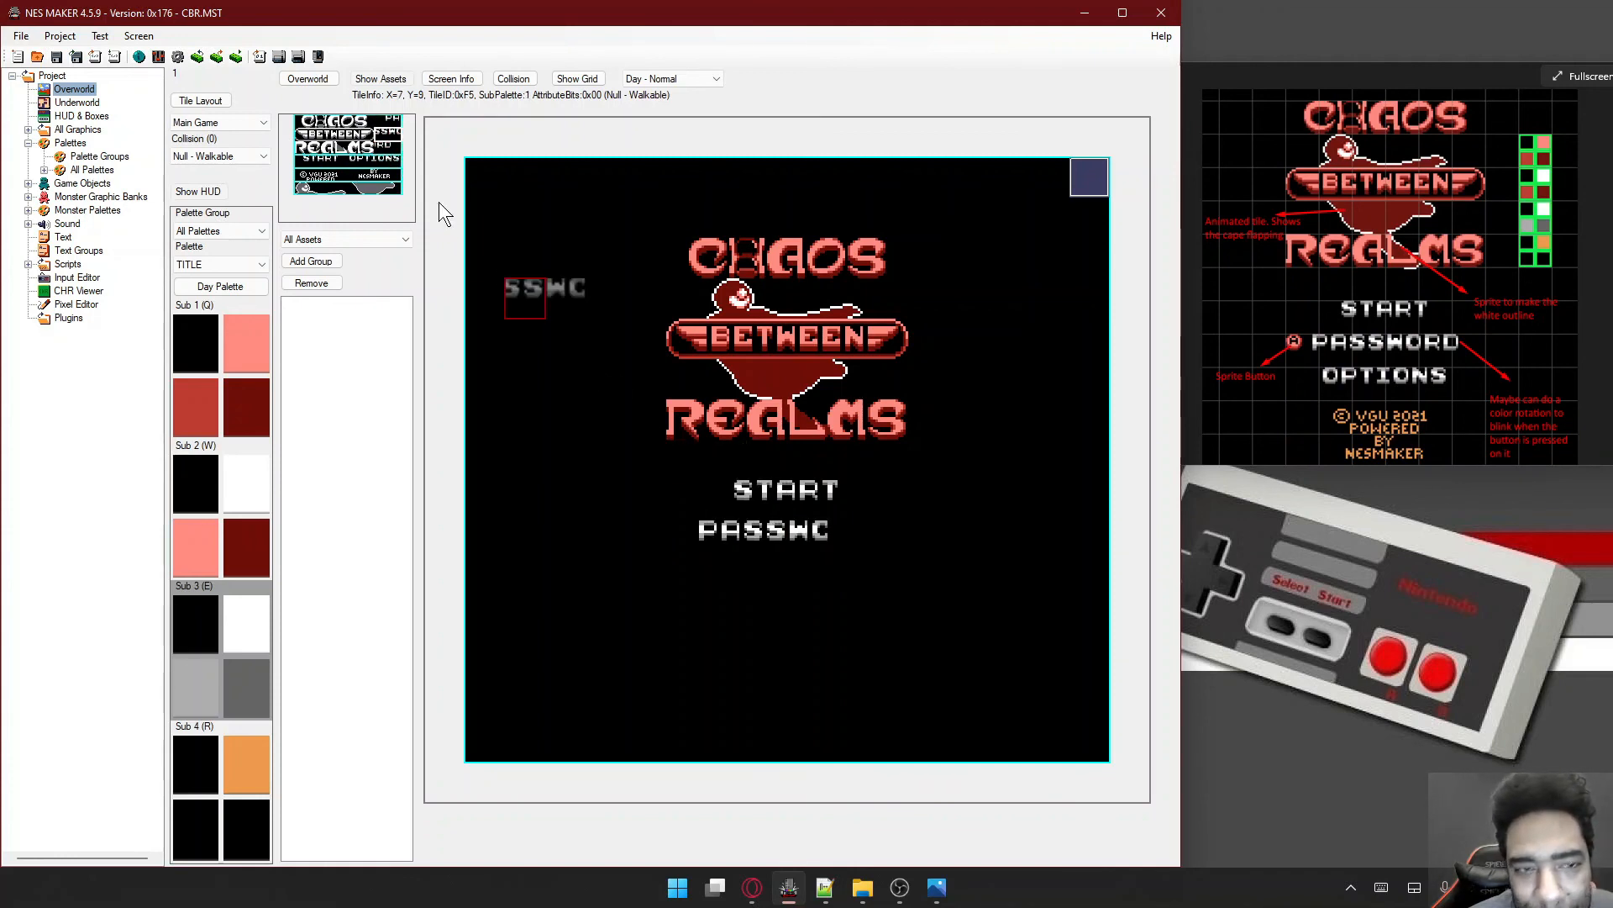
{"action": "left_click_drag", "start_coordinate": [379, 146], "coordinate": [395, 148]}
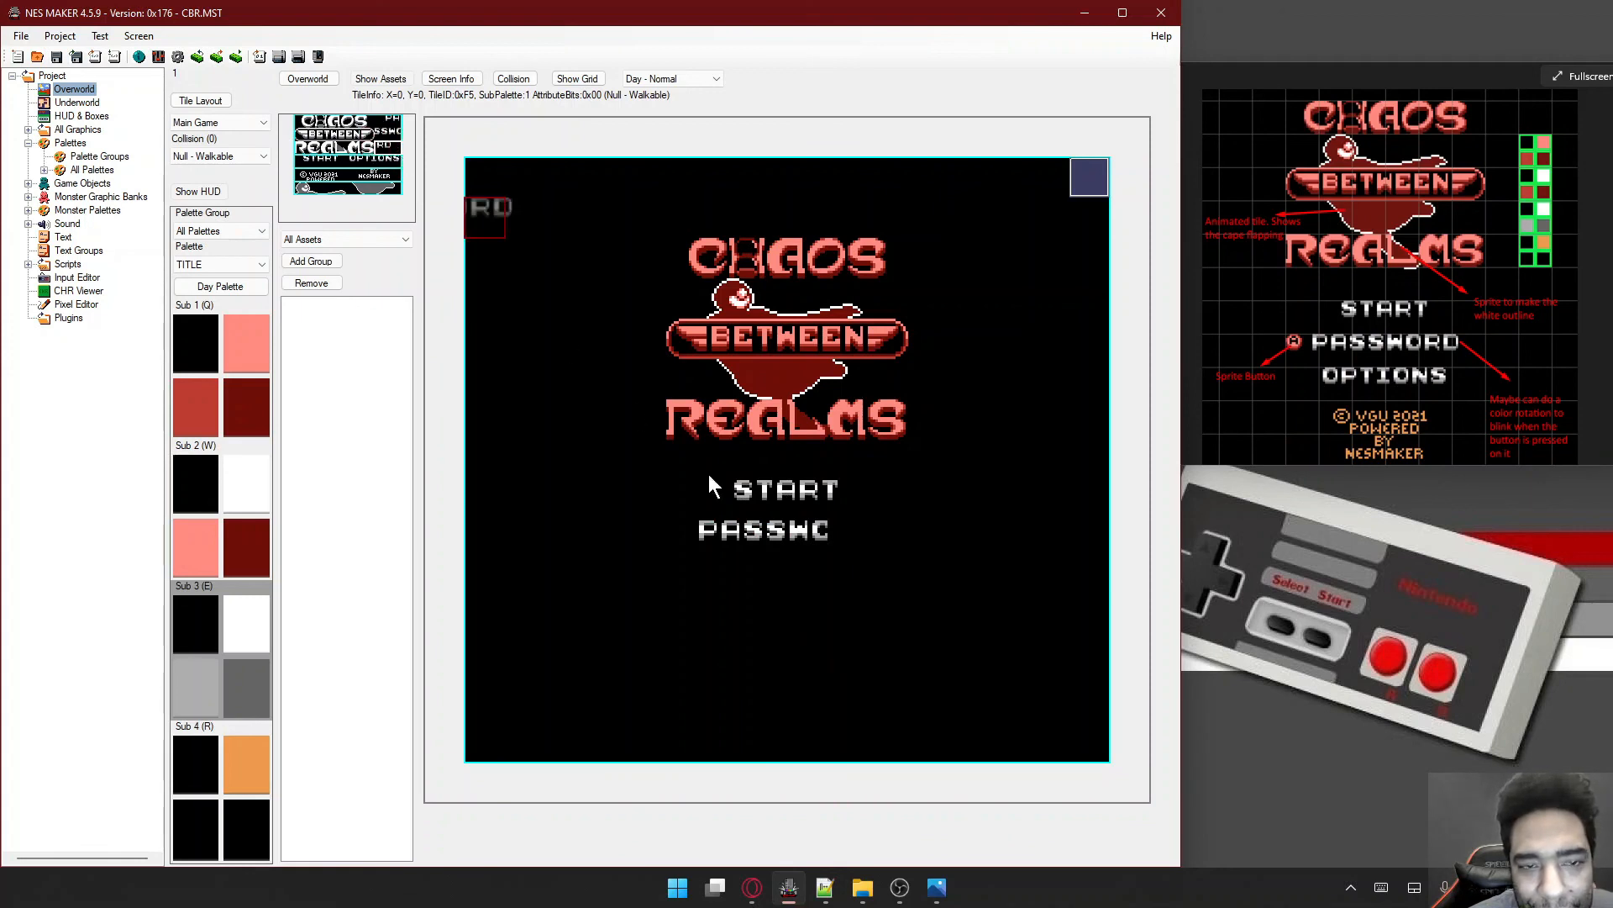
{"action": "left_click", "coordinate": [846, 548]}
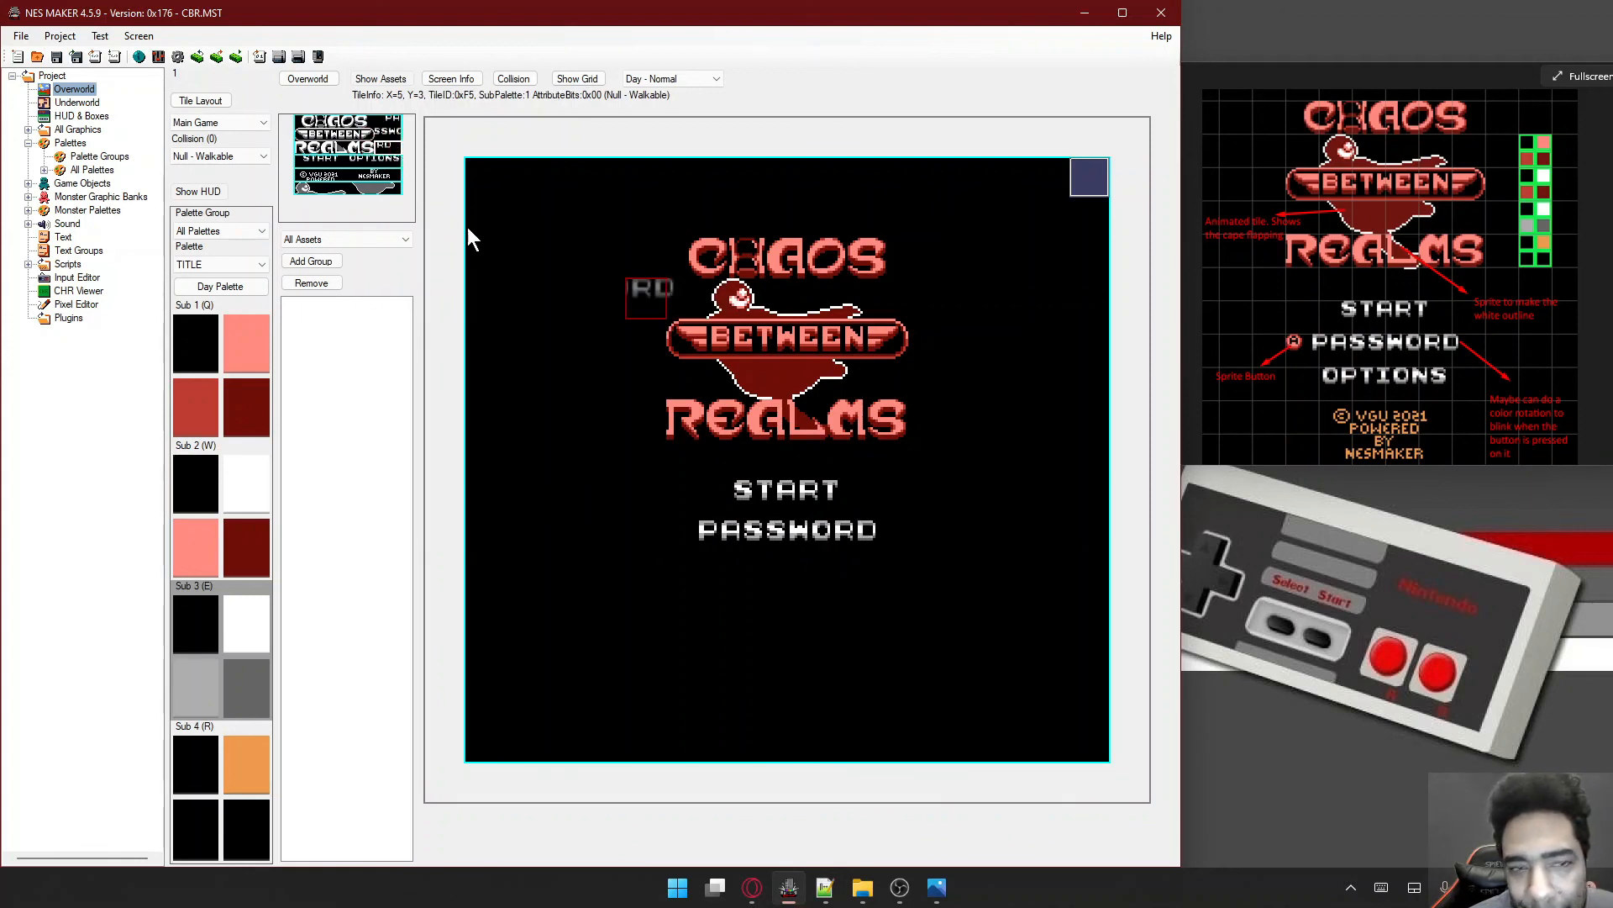
{"action": "left_click_drag", "start_coordinate": [354, 158], "coordinate": [400, 160]}
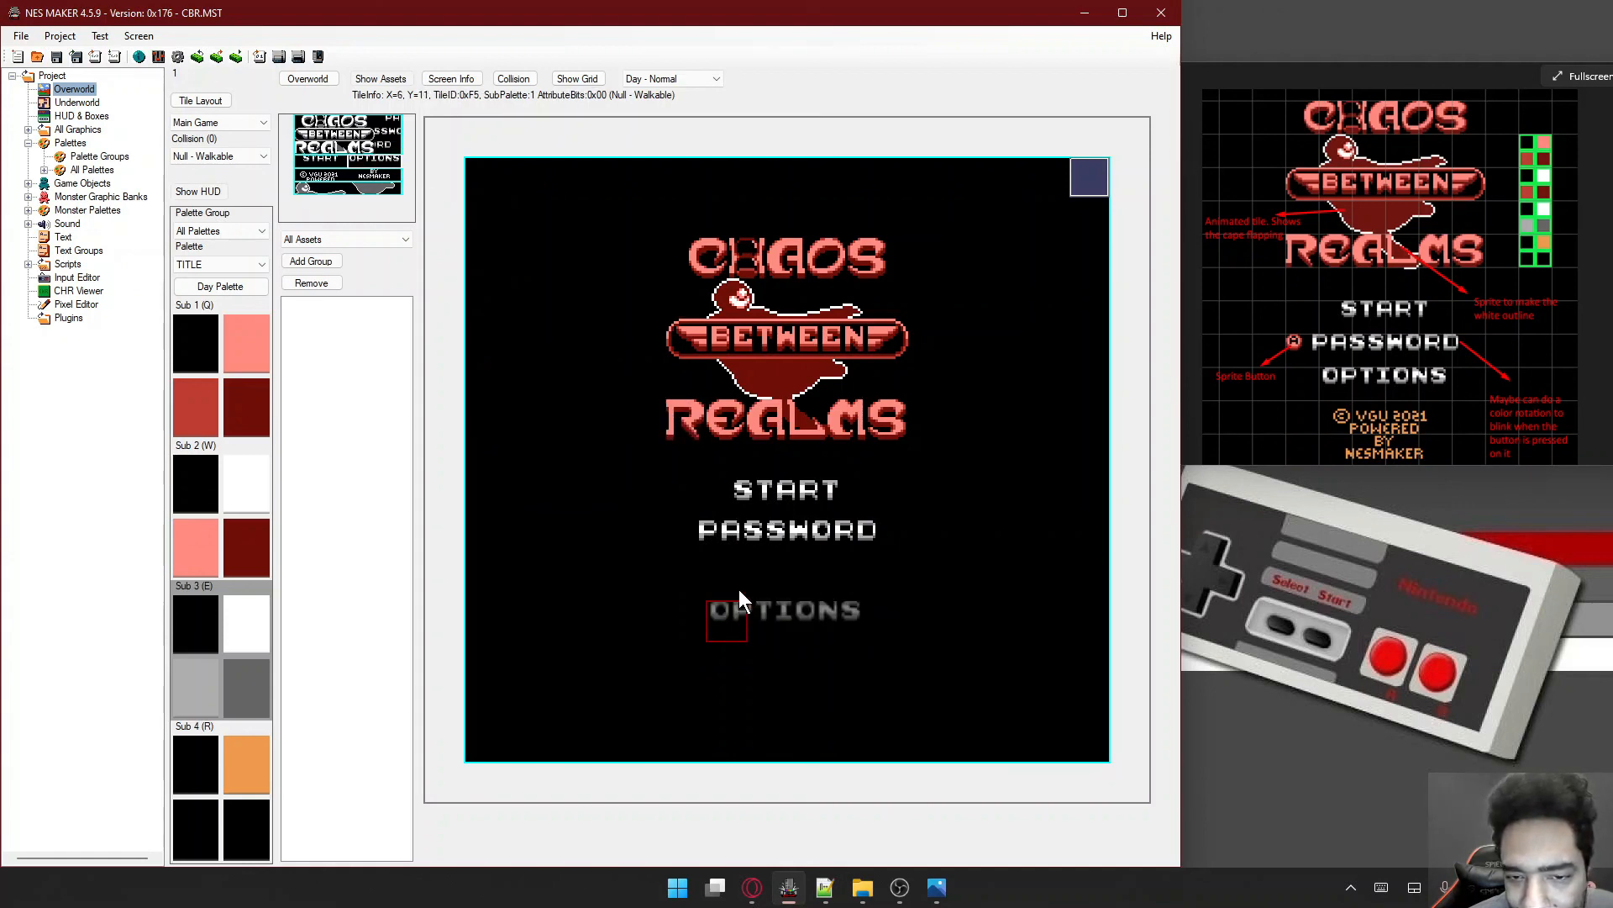
{"action": "left_click", "coordinate": [740, 587]}
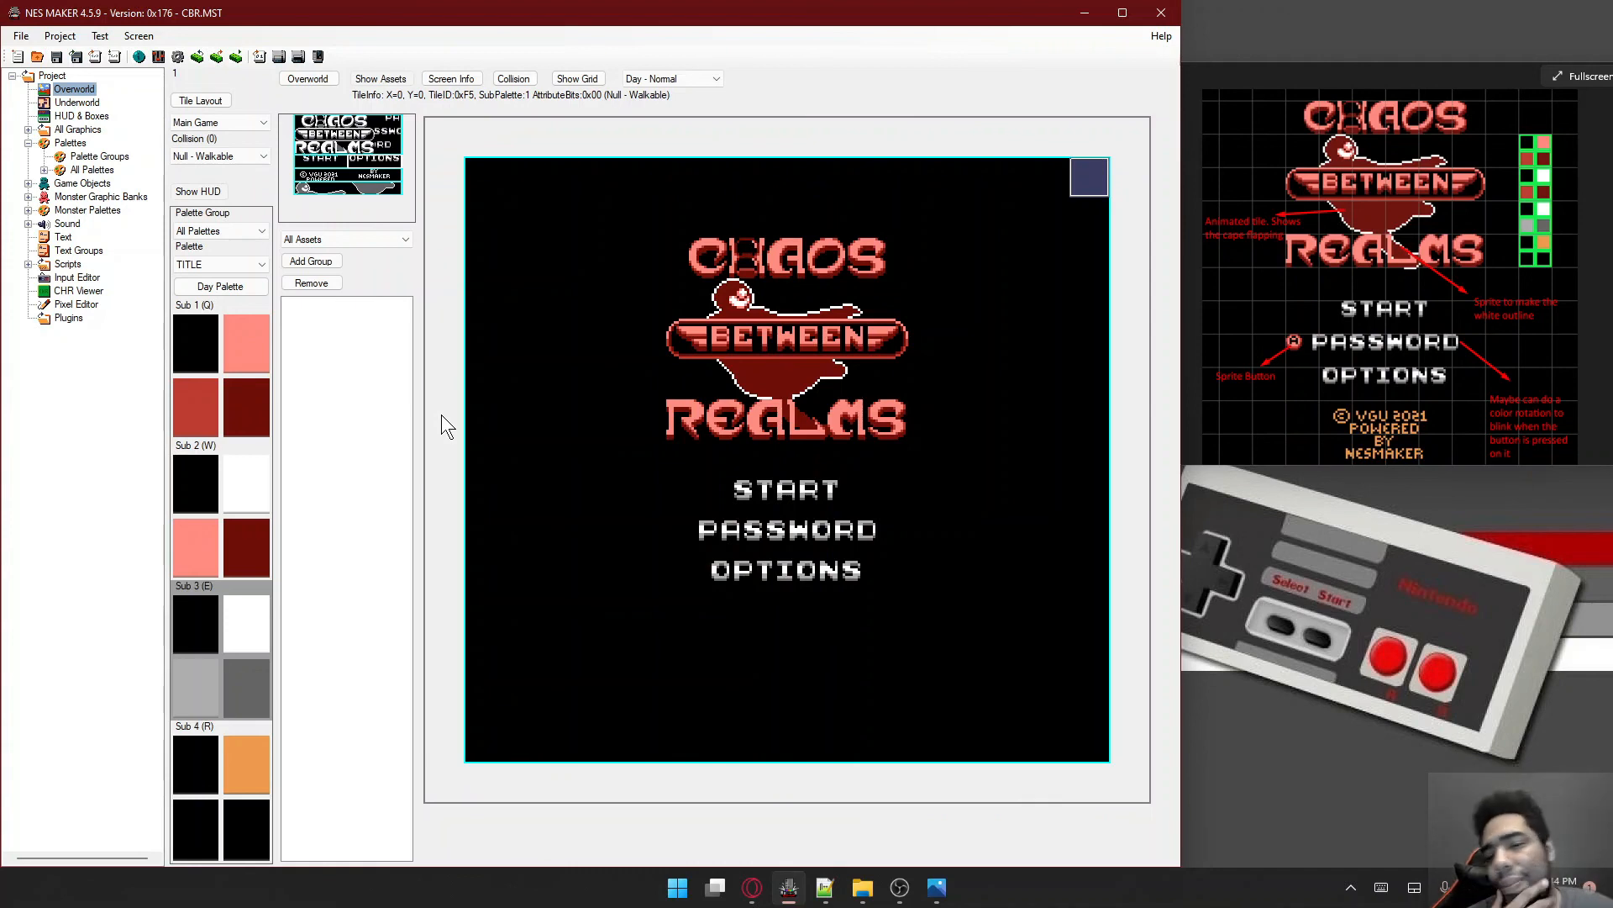
- Place the © VGU 2021 POWERED and BY NESMAKER credits in sub-palette 4, starting at cells X 6, Y 11 and X 6, Y 12
{"action": "left_click", "coordinate": [244, 753]}
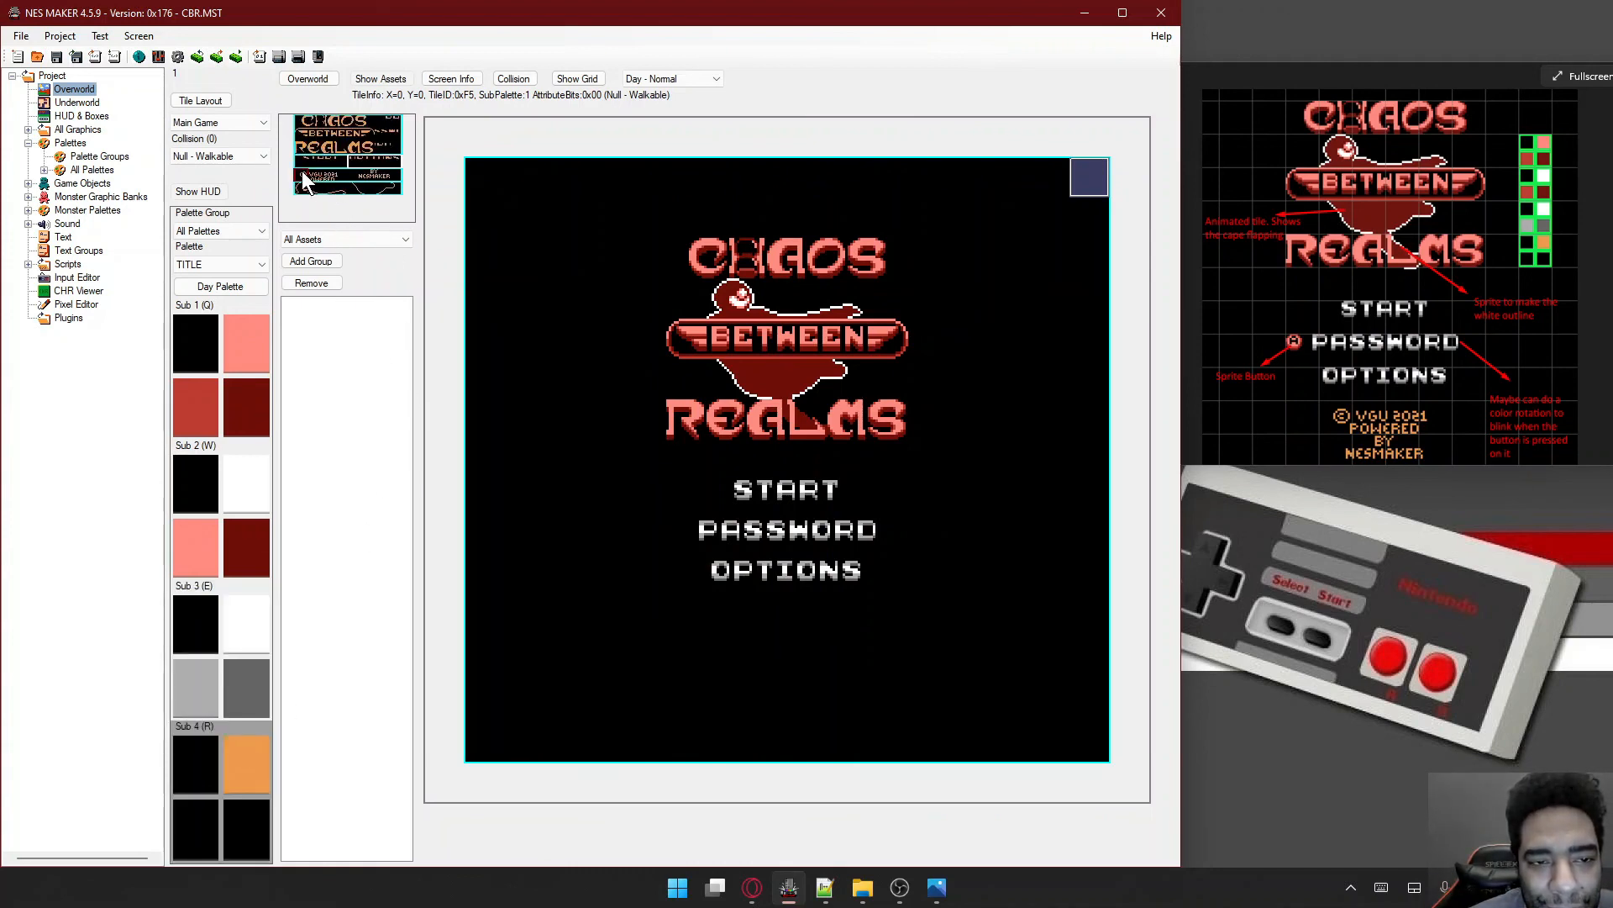
{"action": "left_click_drag", "start_coordinate": [307, 173], "coordinate": [345, 185]}
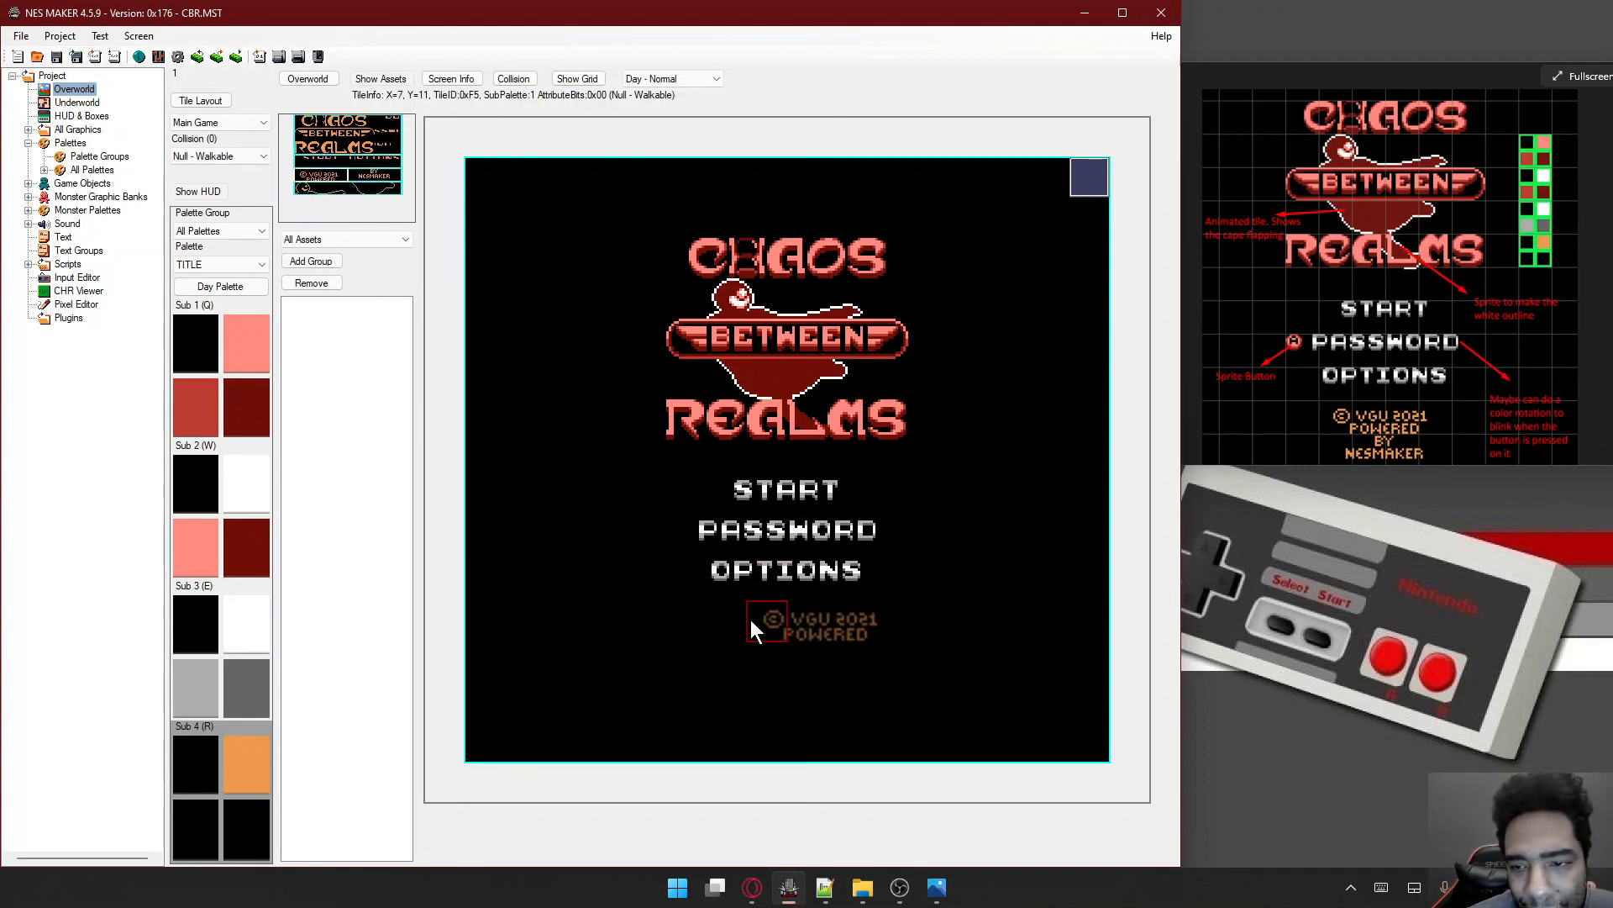
{"action": "left_click", "coordinate": [733, 619]}
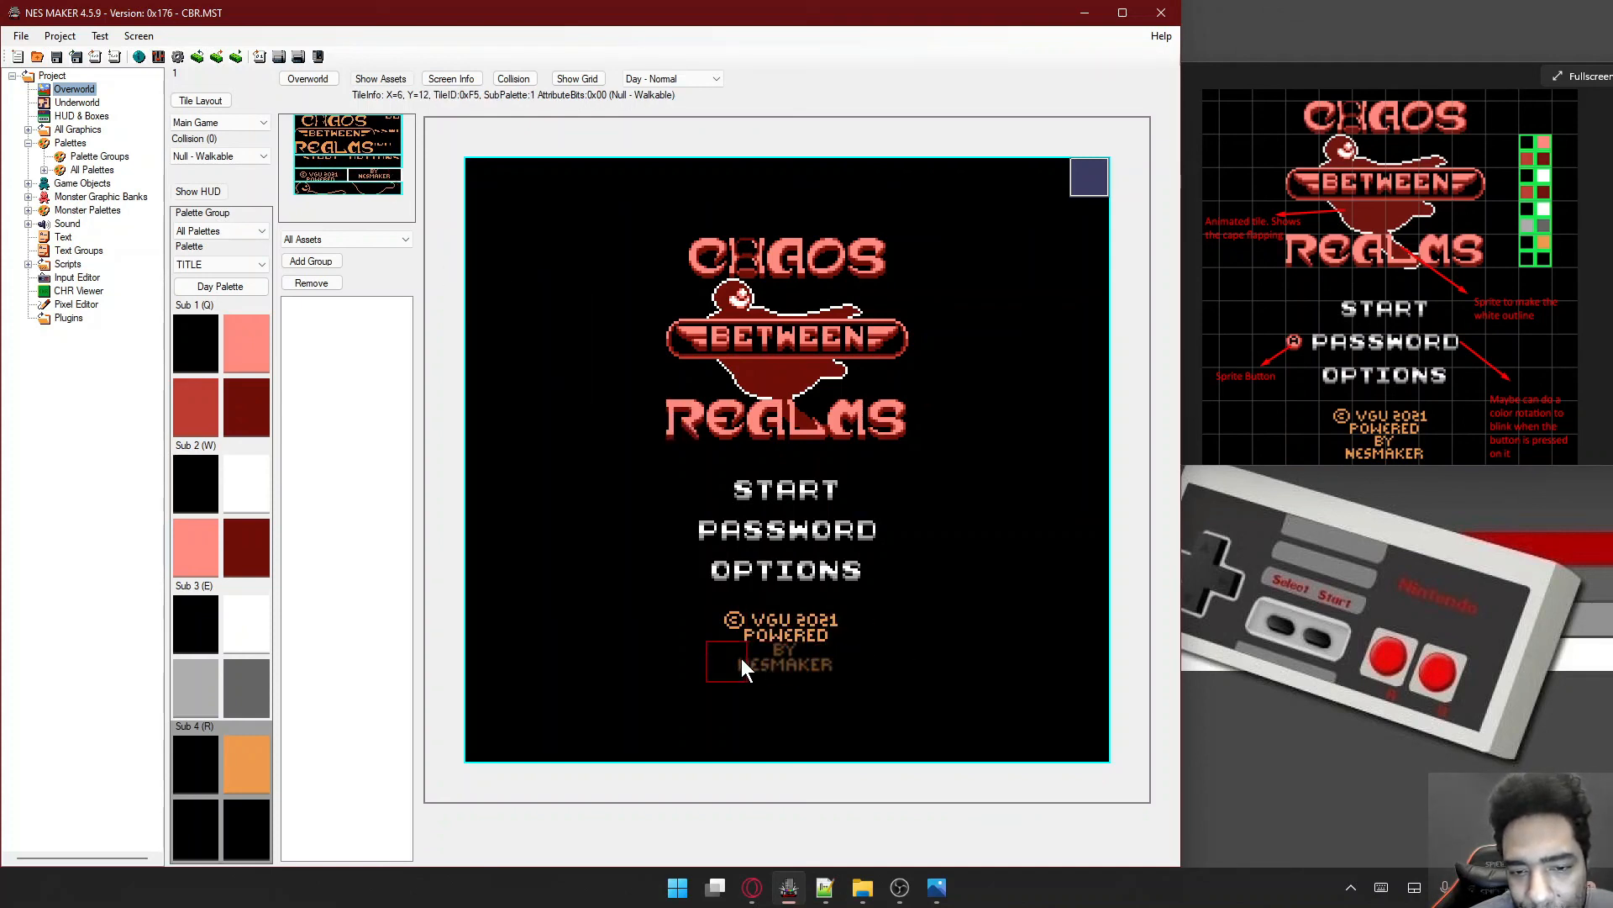
{"action": "left_click", "coordinate": [746, 655]}
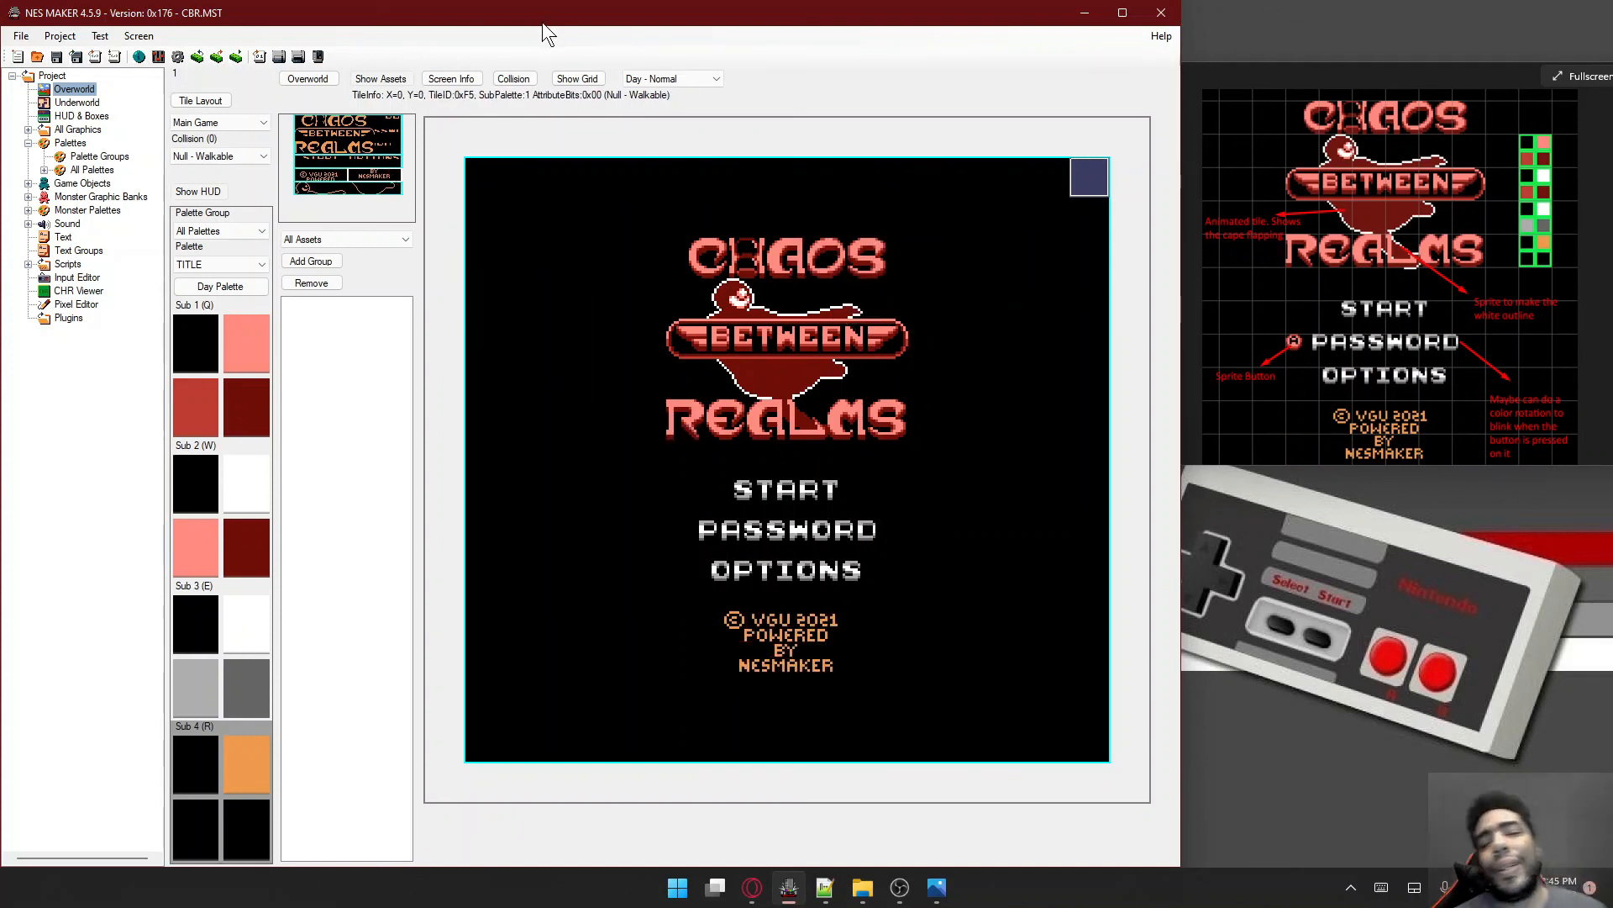